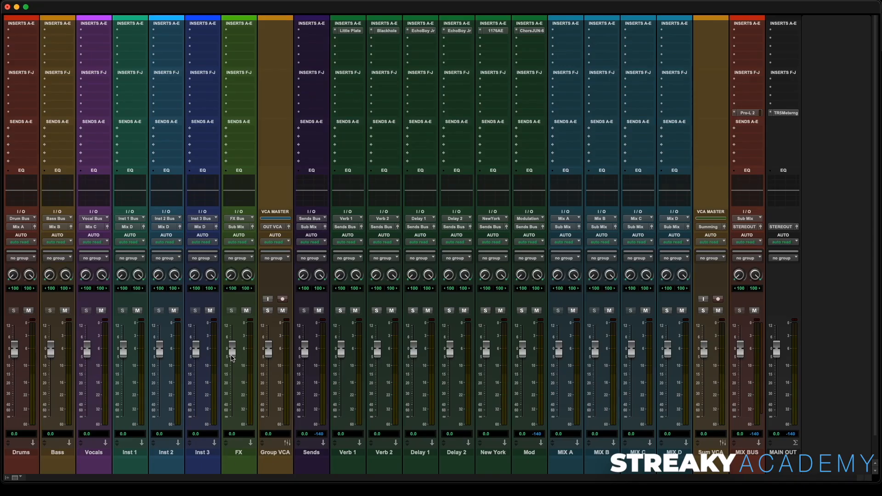
Try out the level faders of the Inst, FX, Group VCA and Sends channels, resetting the Sends fader to 0.0.
{"action": "mouse_move", "coordinate": [232, 354]}
{"action": "left_mouse_down"}
{"action": "mouse_move", "coordinate": [232, 372]}
{"action": "mouse_move", "coordinate": [196, 377]}
{"action": "left_mouse_up"}
{"action": "mouse_move", "coordinate": [160, 352]}
{"action": "left_mouse_down"}
{"action": "mouse_move", "coordinate": [160, 344]}
{"action": "mouse_move", "coordinate": [126, 373]}
{"action": "left_mouse_up"}
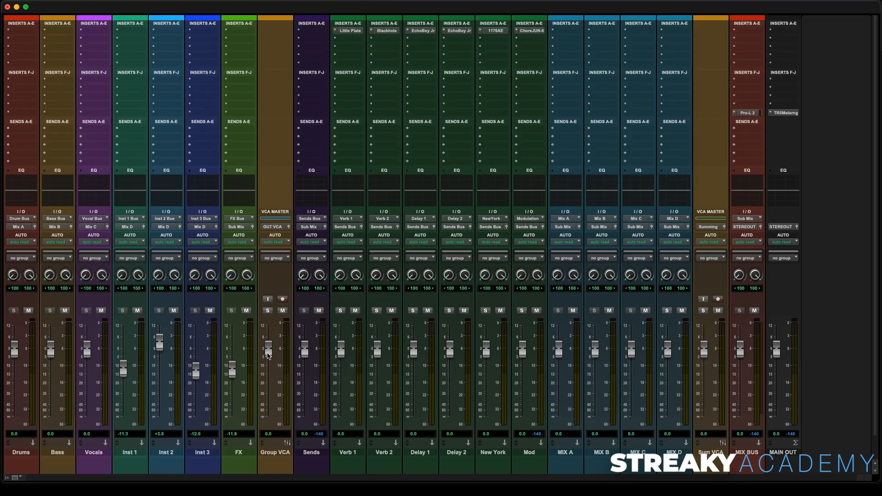
{"action": "left_click_drag", "start_coordinate": [269, 356], "coordinate": [267, 361]}
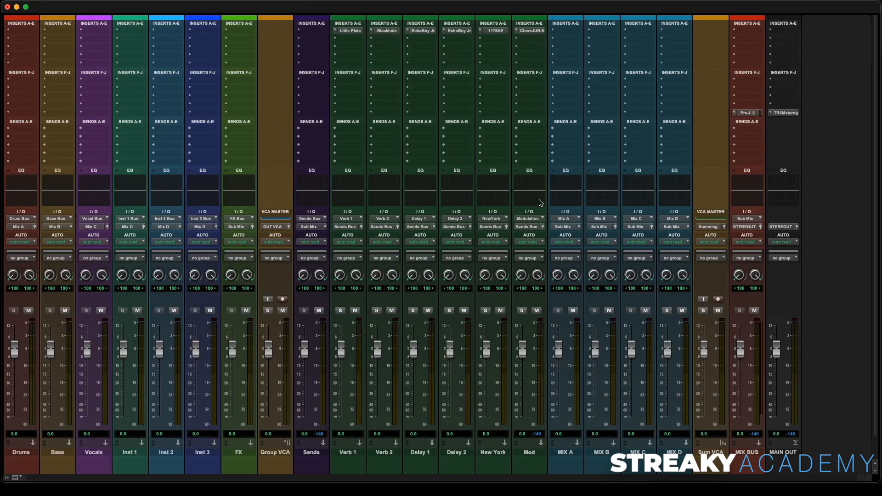
{"action": "left_click_drag", "start_coordinate": [307, 351], "coordinate": [306, 361]}
{"action": "left_click", "coordinate": [306, 361], "text": "alt"}
Inspect the Pro-L 2 limiter on the MIX BUS and the metering plug-in on the MAIN OUT.
{"action": "left_click", "coordinate": [747, 113]}
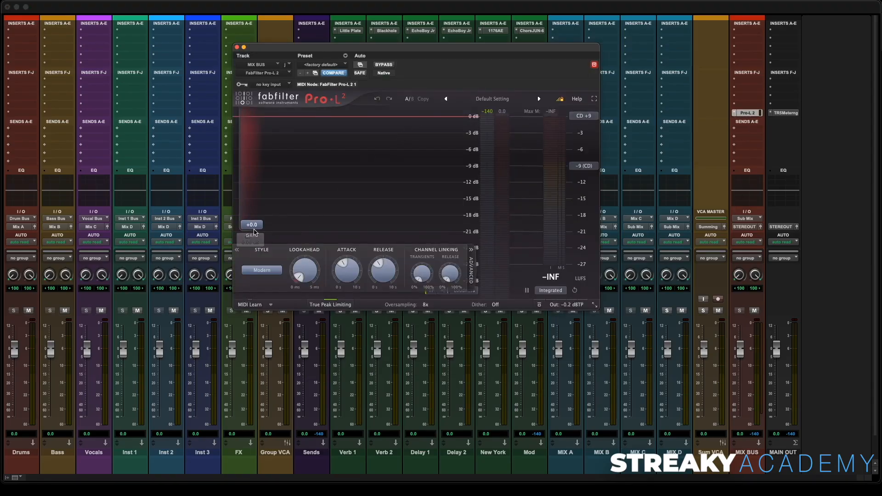
{"action": "left_click", "coordinate": [237, 48]}
{"action": "left_click", "coordinate": [785, 113]}
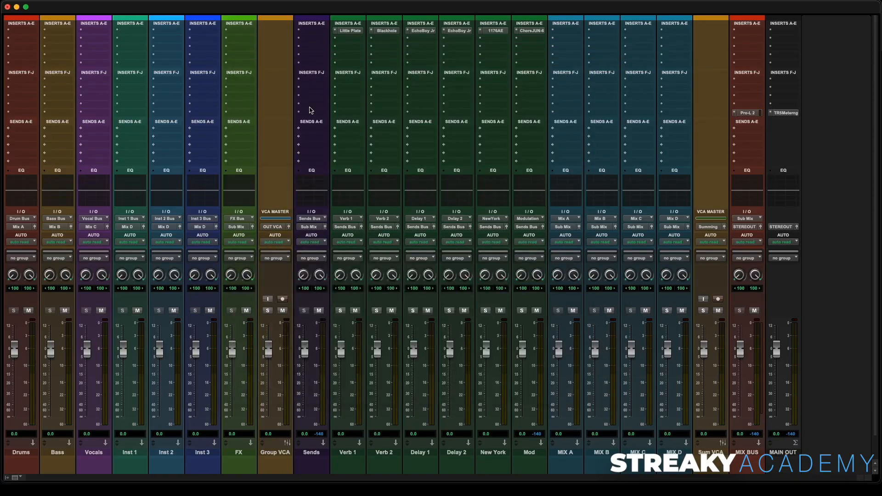
Import all audio files from the STEMS folder, converting them into Audio Files, onto new tracks placed at Session Start.
{"action": "key", "text": "super+equal"}
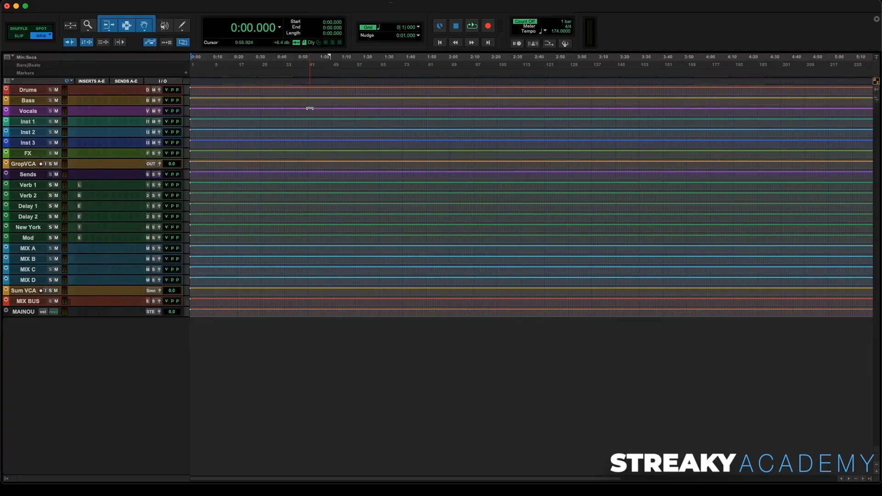
{"action": "key", "text": "super+shift+i"}
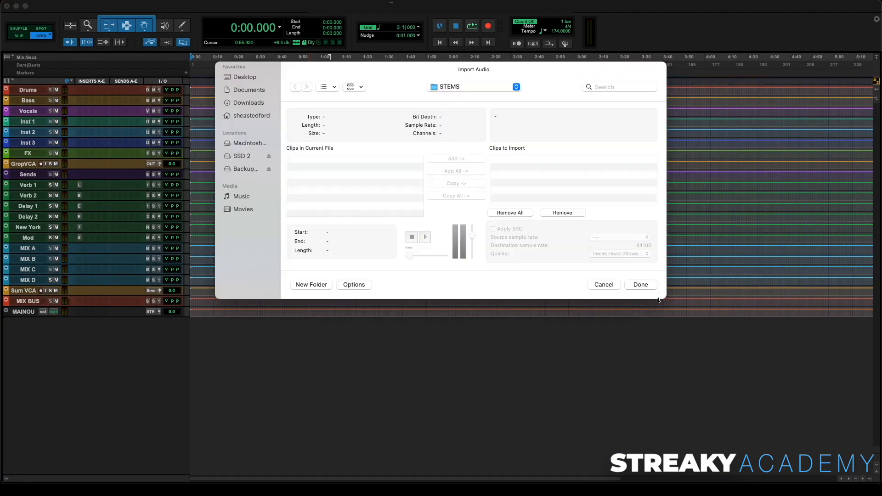
{"action": "key", "text": "super+a"}
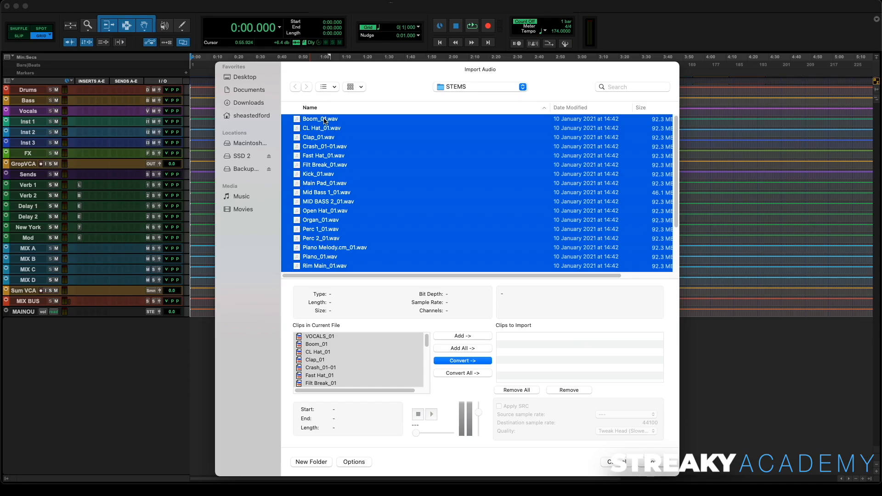
{"action": "left_click", "coordinate": [484, 372]}
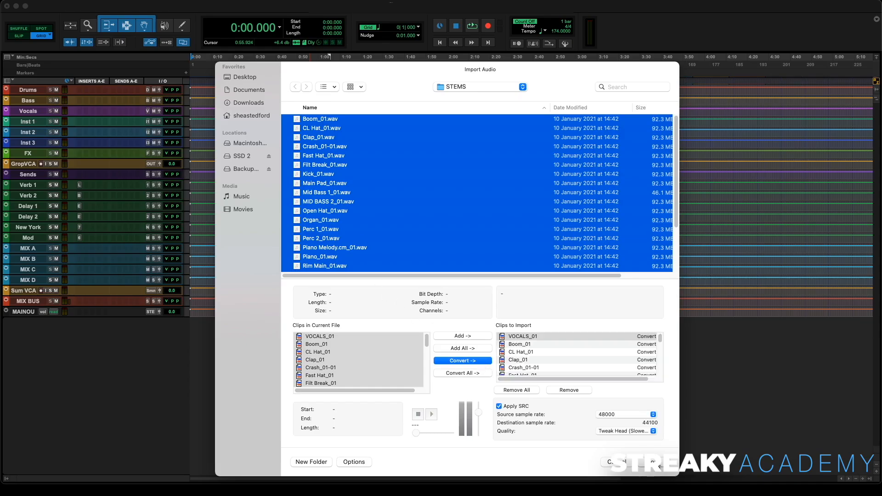
{"action": "left_click", "coordinate": [657, 463]}
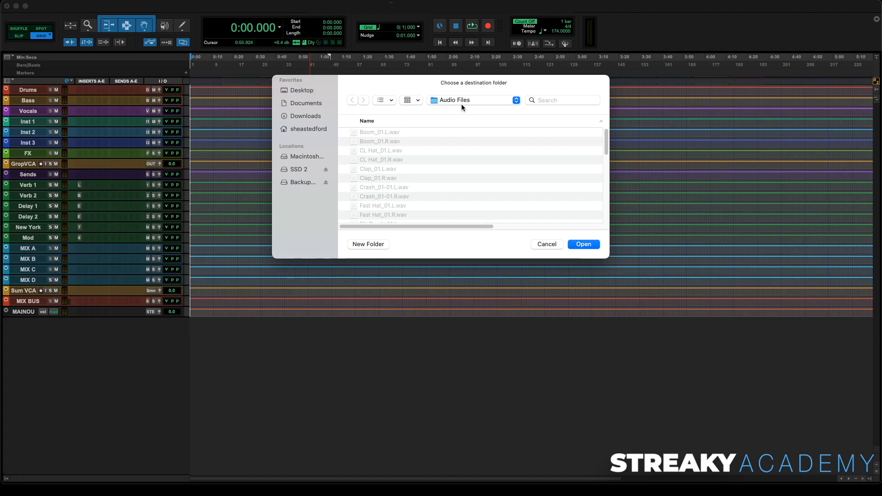
{"action": "left_click", "coordinate": [585, 244]}
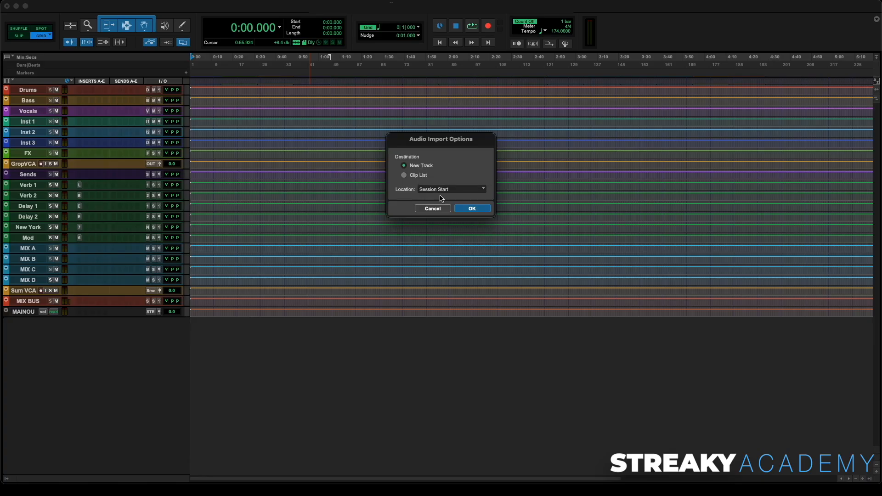
{"action": "left_click", "coordinate": [476, 210]}
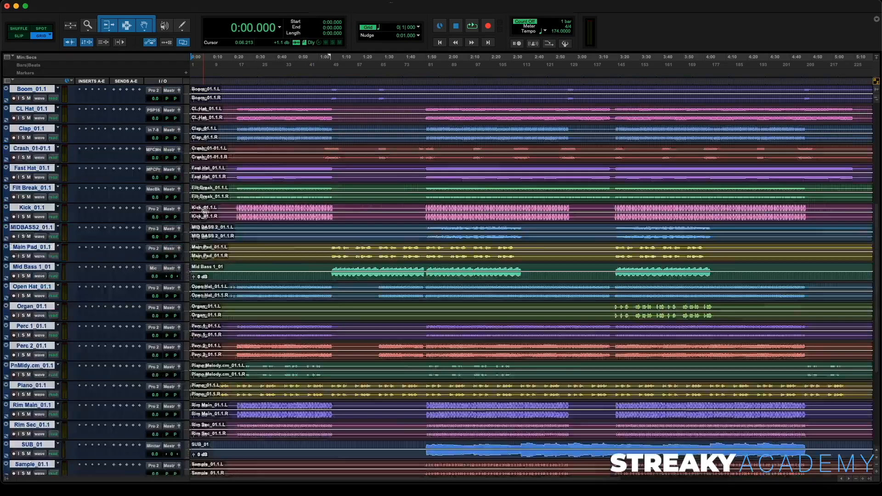
Move the Streaky DRY MIX REF track below all the other stem tracks and solo it.
{"action": "scroll", "coordinate": [285, 191], "scroll_direction": "down", "scroll_amount": 10}
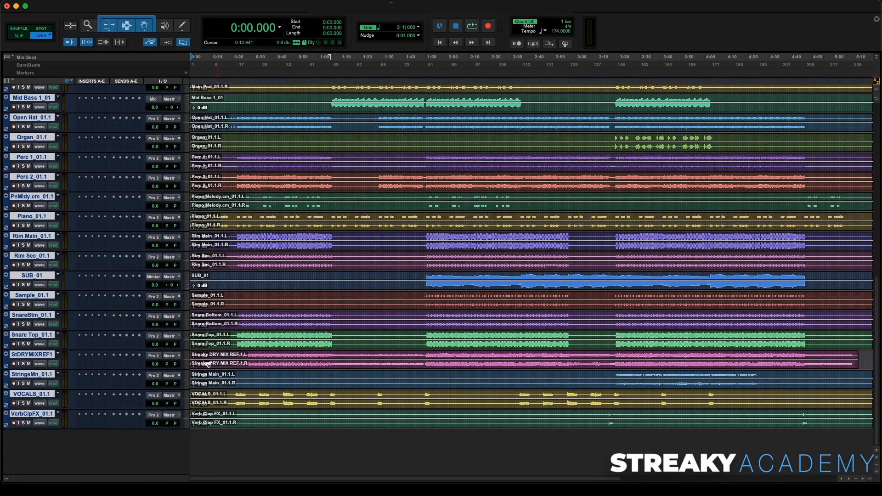
{"action": "left_click", "coordinate": [36, 355]}
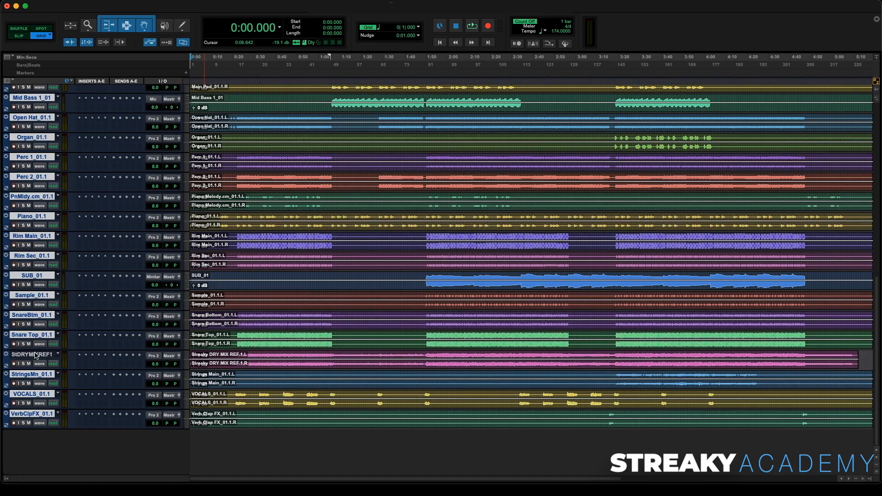
{"action": "left_click_drag", "start_coordinate": [35, 355], "coordinate": [53, 460]}
{"action": "key", "text": "shift+s"}
Route the reference mix track's output to STEREO OUT and enlarge its track height.
{"action": "left_click", "coordinate": [168, 417]}
{"action": "mouse_move", "coordinate": [170, 415]}
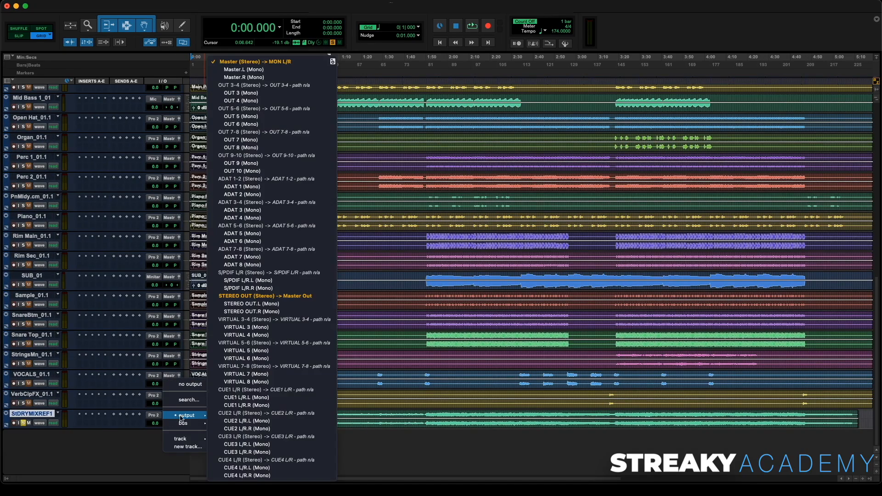
{"action": "left_click", "coordinate": [265, 297]}
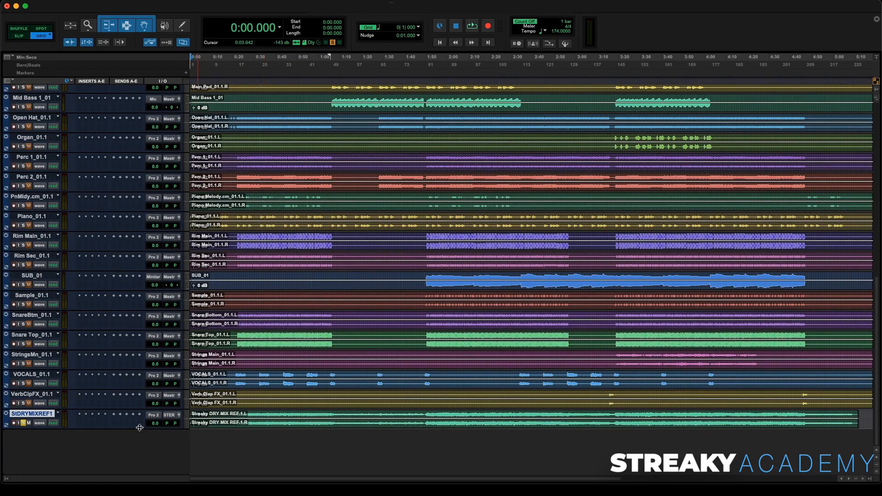
{"action": "left_click_drag", "start_coordinate": [141, 427], "coordinate": [141, 471]}
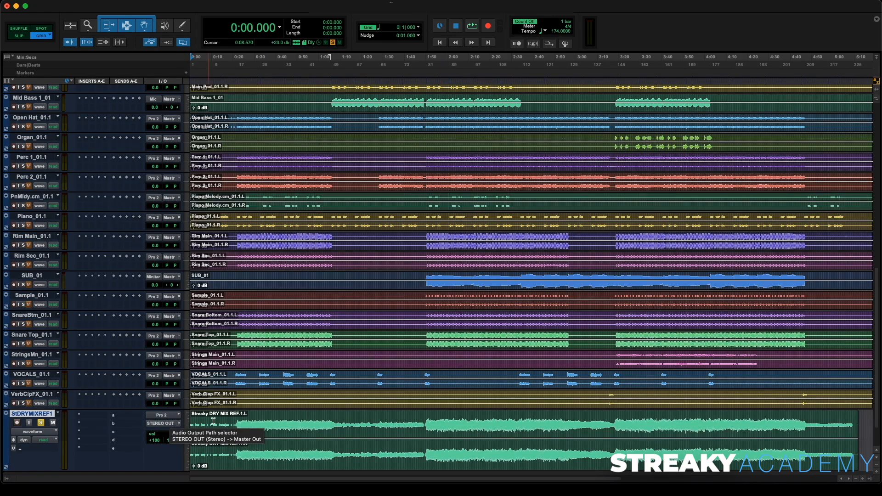
Play the reference mix from the start and examine how the stem tracks are arranged, ending with playback stopped.
{"action": "key", "text": "space"}
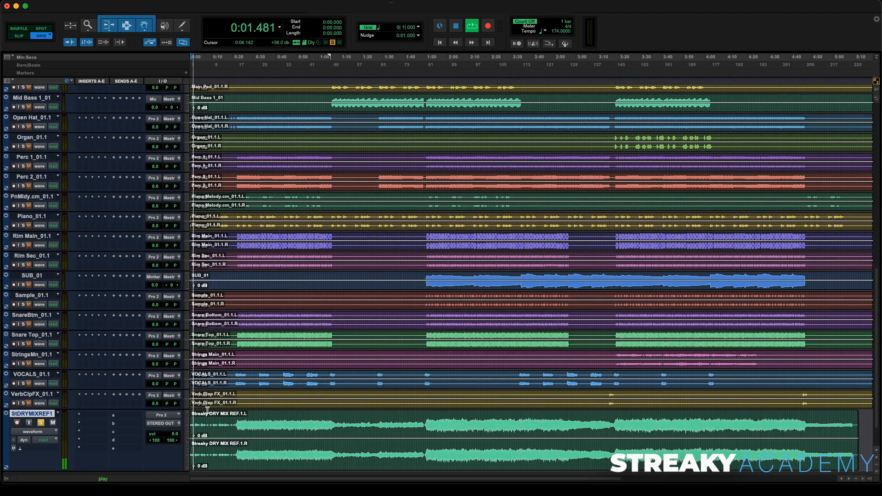
{"action": "scroll", "coordinate": [212, 398], "scroll_direction": "down", "scroll_amount": 3}
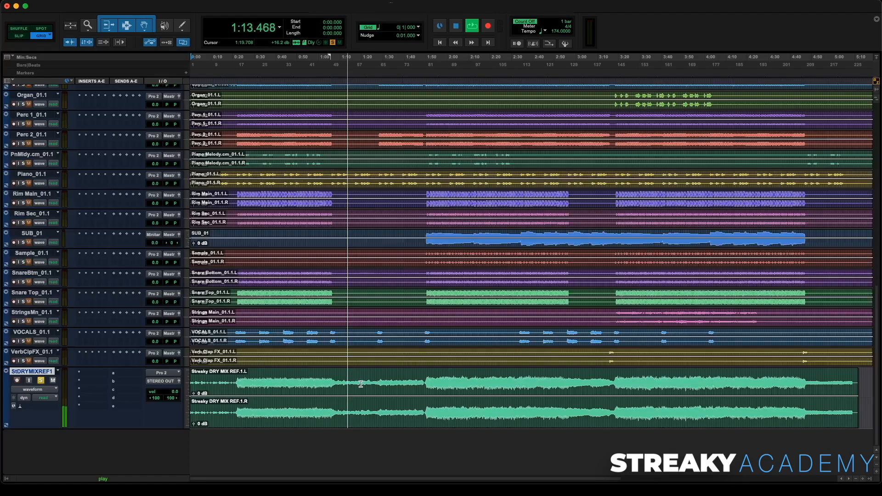
{"action": "scroll", "coordinate": [355, 344], "scroll_direction": "up", "scroll_amount": 10}
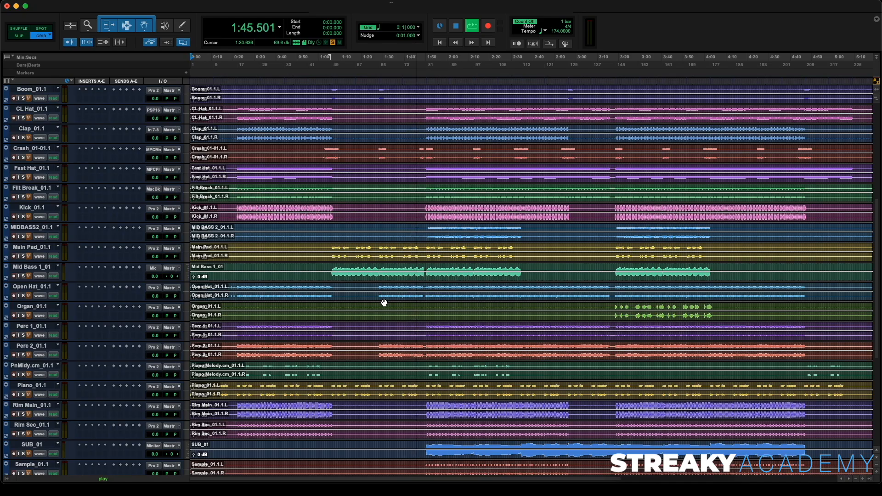
{"action": "scroll", "coordinate": [384, 303], "scroll_direction": "down", "scroll_amount": 8}
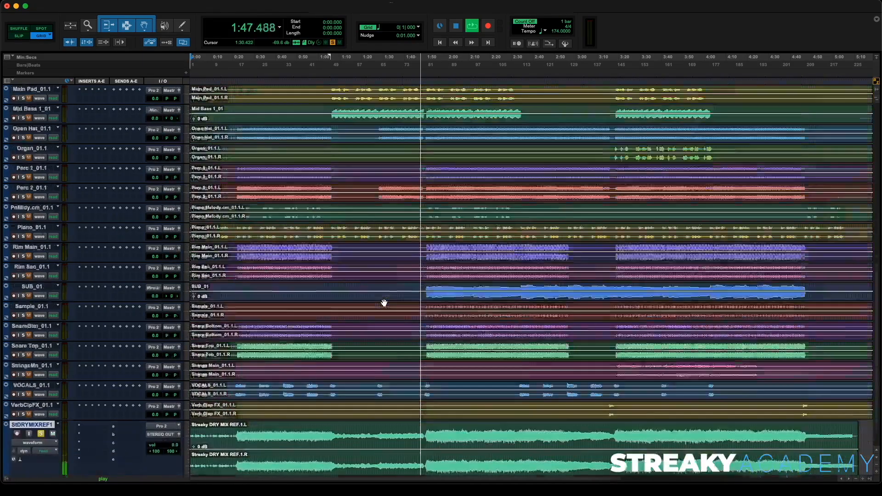
{"action": "scroll", "coordinate": [384, 303], "scroll_direction": "down", "scroll_amount": 3}
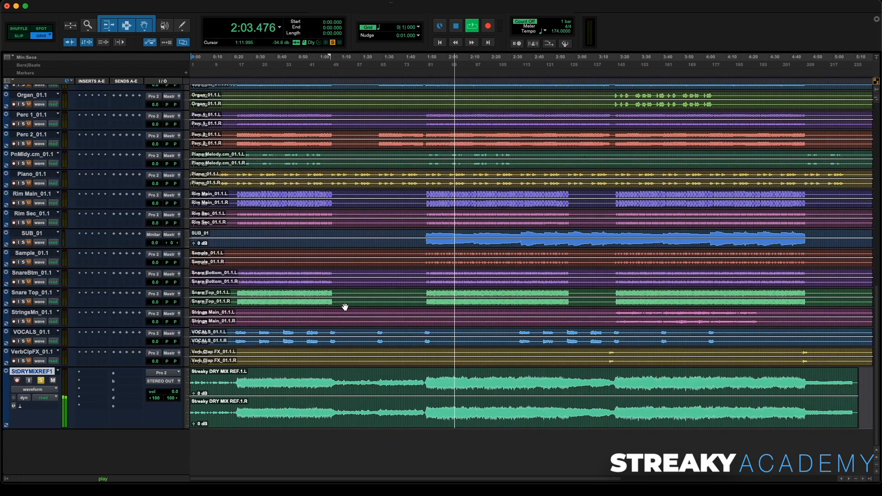
{"action": "scroll", "coordinate": [345, 306], "scroll_direction": "up", "scroll_amount": 9}
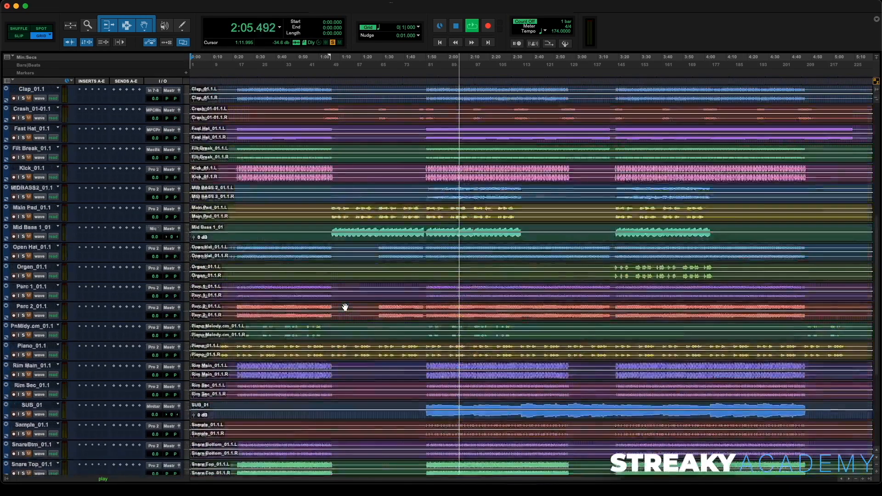
{"action": "scroll", "coordinate": [345, 307], "scroll_direction": "up", "scroll_amount": 3}
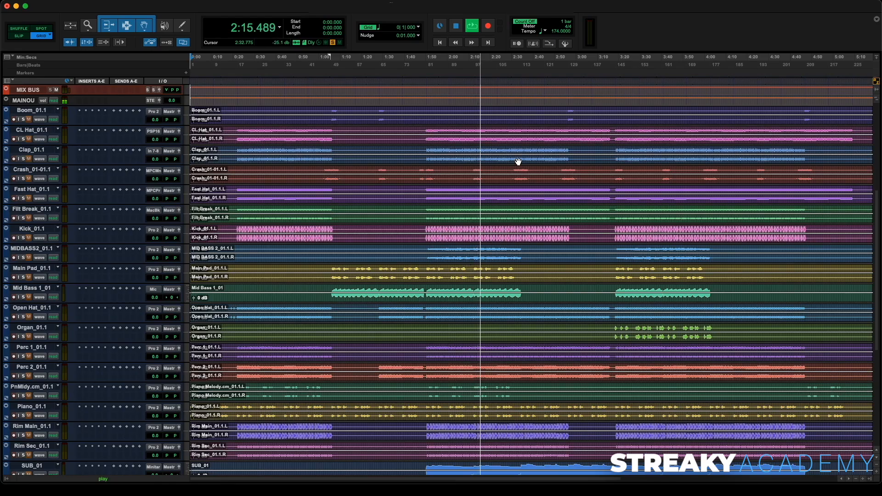
{"action": "key", "text": "space"}
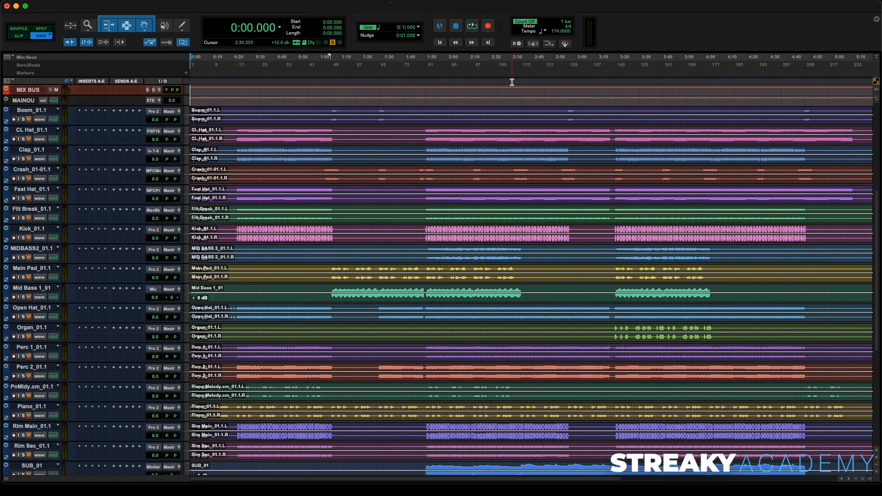
Play the reference mix from about 2:32 and examine which stem tracks are active through the second half of the arrangement.
{"action": "left_click", "coordinate": [513, 82]}
{"action": "left_click", "coordinate": [517, 82]}
{"action": "key", "text": "space"}
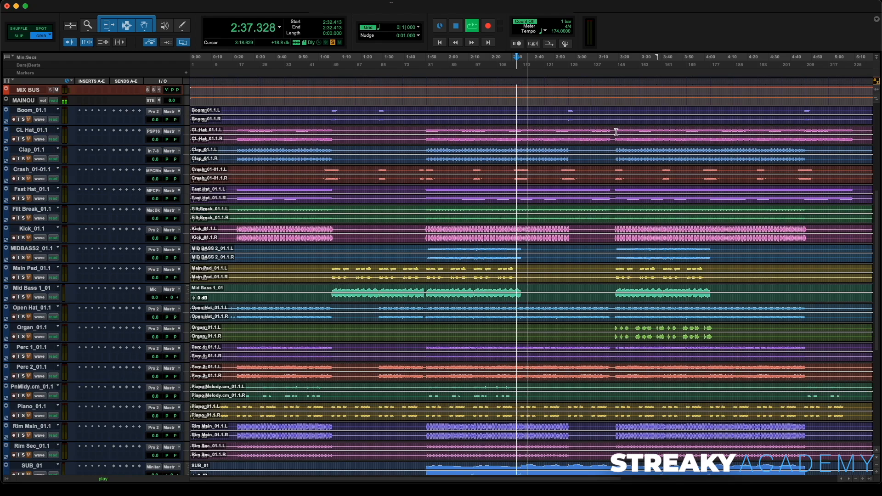
{"action": "scroll", "coordinate": [574, 148], "scroll_direction": "down", "scroll_amount": 5}
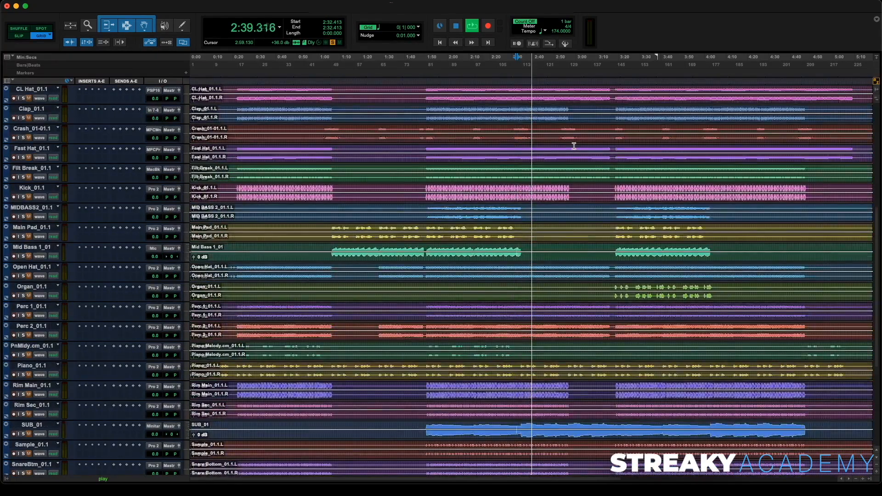
{"action": "scroll", "coordinate": [574, 146], "scroll_direction": "down", "scroll_amount": 4}
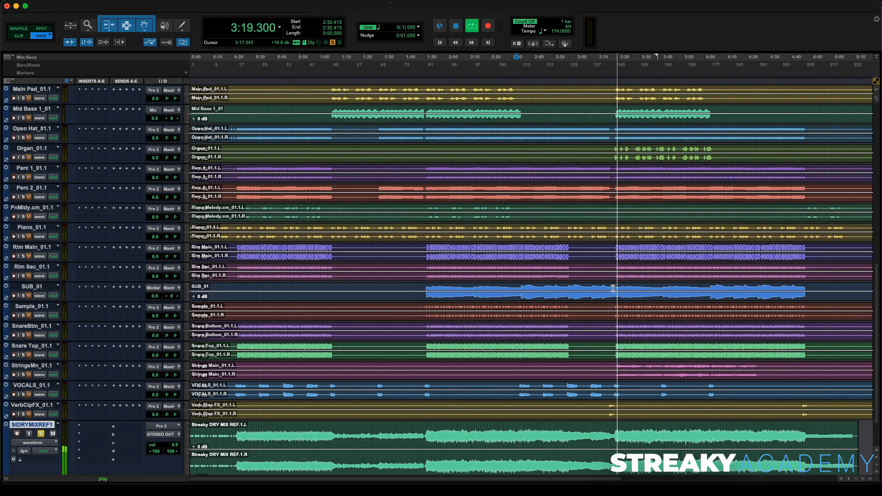
{"action": "scroll", "coordinate": [637, 227], "scroll_direction": "up", "scroll_amount": 4}
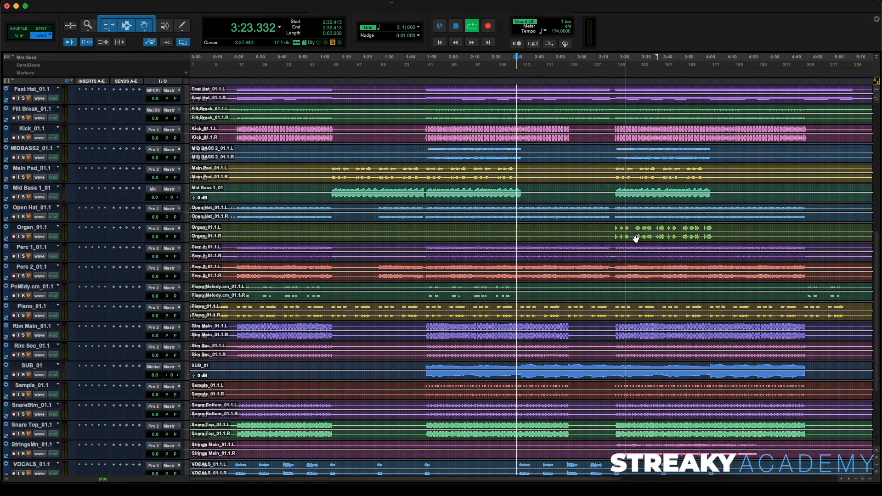
{"action": "scroll", "coordinate": [635, 241], "scroll_direction": "down", "scroll_amount": 6}
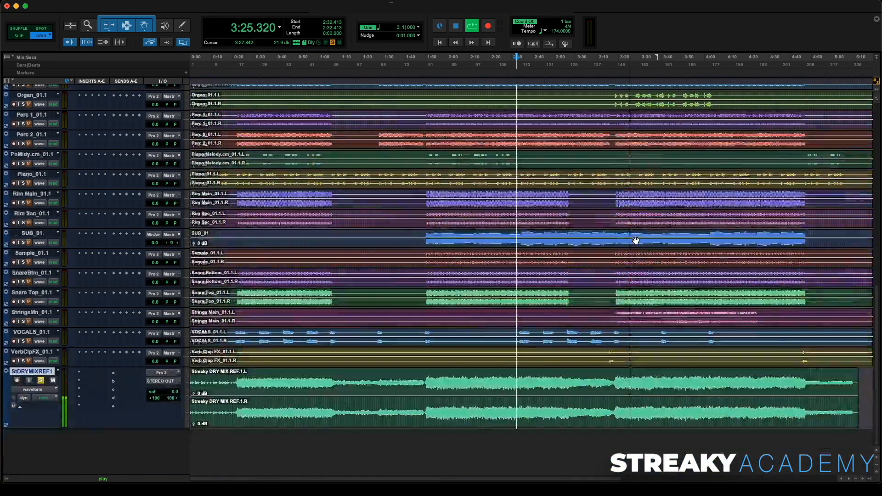
{"action": "scroll", "coordinate": [635, 241], "scroll_direction": "up", "scroll_amount": 3}
{"action": "scroll", "coordinate": [636, 240], "scroll_direction": "up", "scroll_amount": 5}
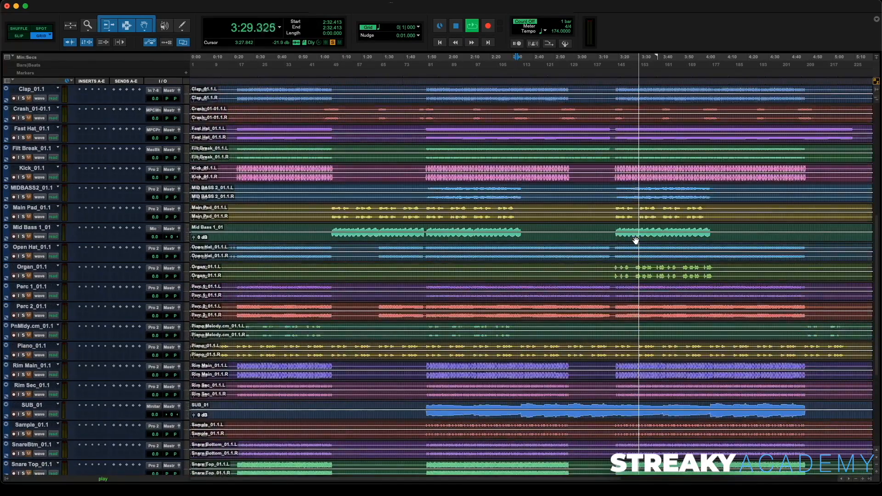
{"action": "scroll", "coordinate": [636, 240], "scroll_direction": "up", "scroll_amount": 1}
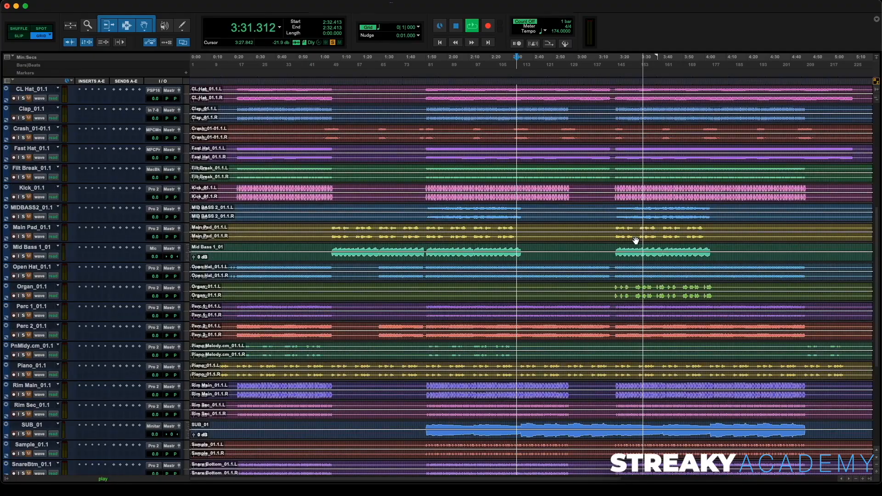
{"action": "scroll", "coordinate": [636, 241], "scroll_direction": "down", "scroll_amount": 4}
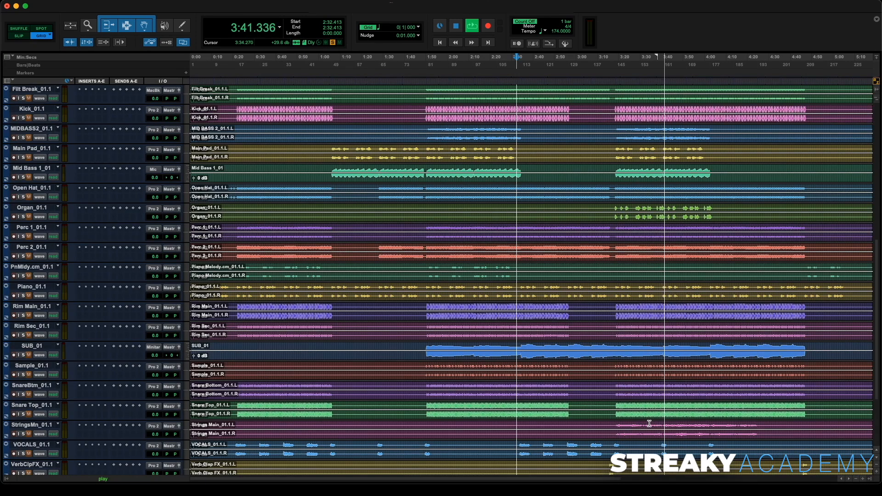
{"action": "scroll", "coordinate": [641, 349], "scroll_direction": "down", "scroll_amount": 1}
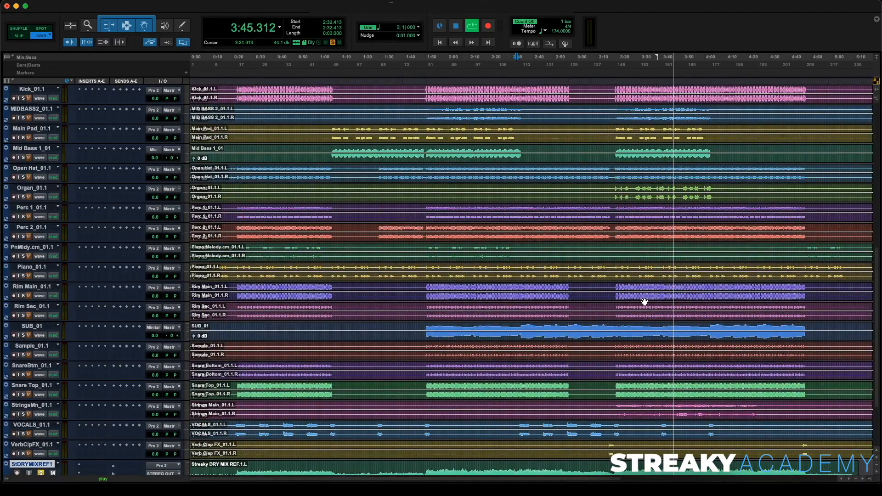
Audition the end of the reference mix from about 4:00, 4:44 and 5:01 against the stem tracks, finishing with playback stopped.
{"action": "left_click", "coordinate": [706, 82]}
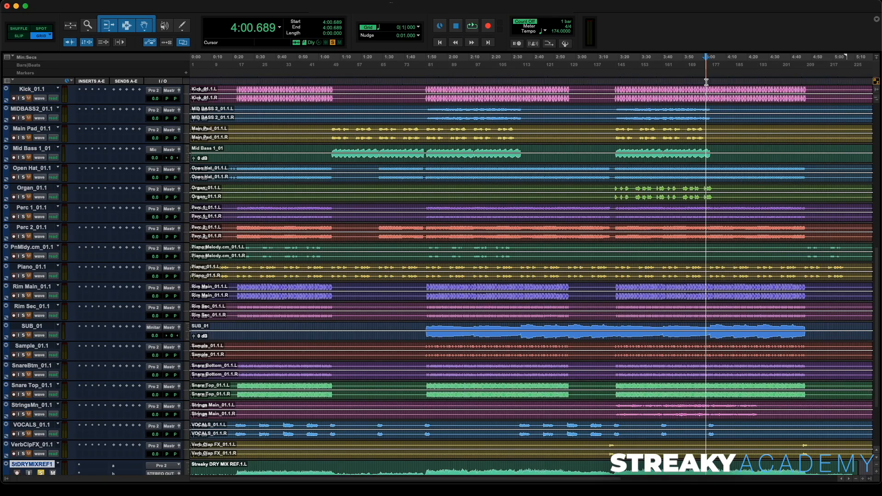
{"action": "key", "text": "space"}
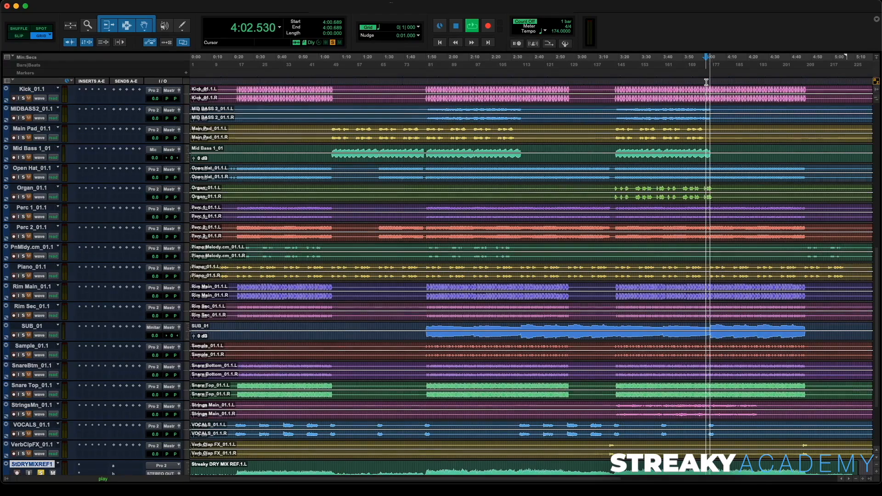
{"action": "scroll", "coordinate": [754, 125], "scroll_direction": "right", "scroll_amount": 3}
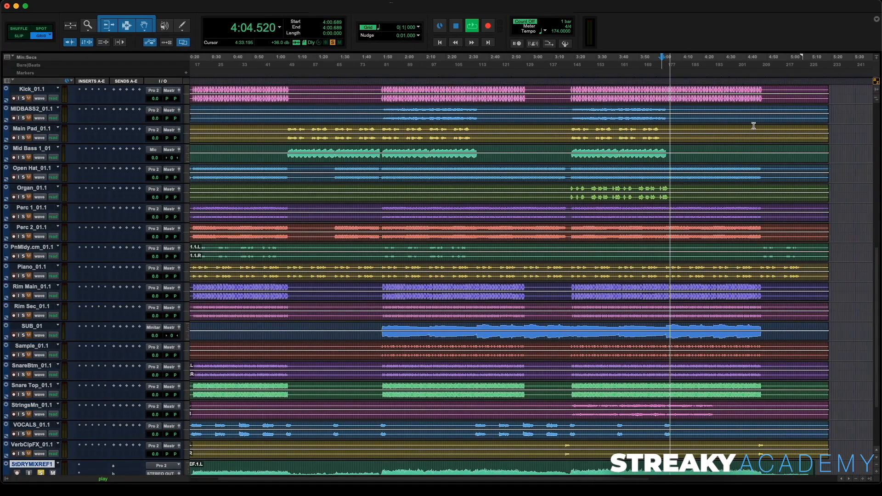
{"action": "scroll", "coordinate": [753, 125], "scroll_direction": "right", "scroll_amount": 5}
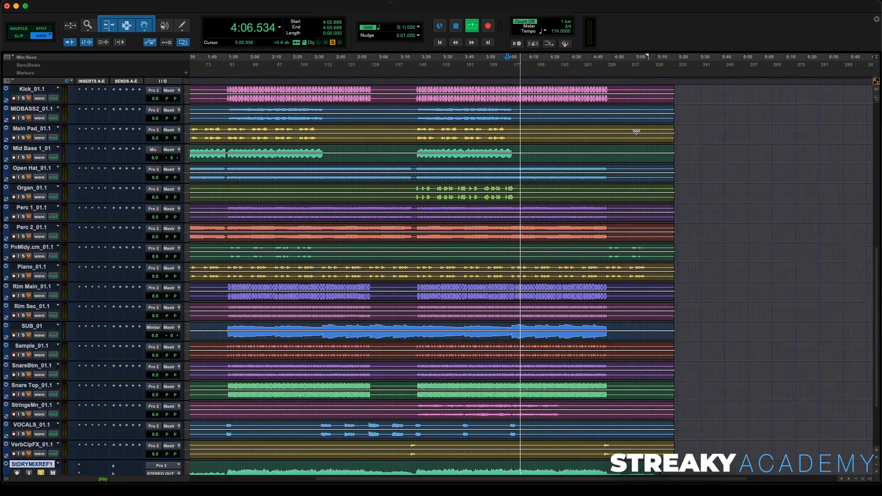
{"action": "scroll", "coordinate": [636, 132], "scroll_direction": "down", "scroll_amount": 1}
{"action": "scroll", "coordinate": [635, 132], "scroll_direction": "up", "scroll_amount": 5}
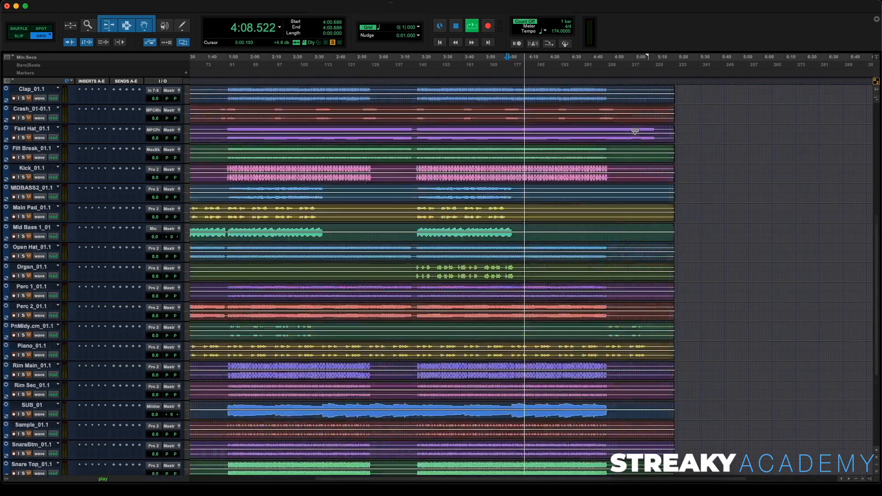
{"action": "left_click", "coordinate": [600, 82]}
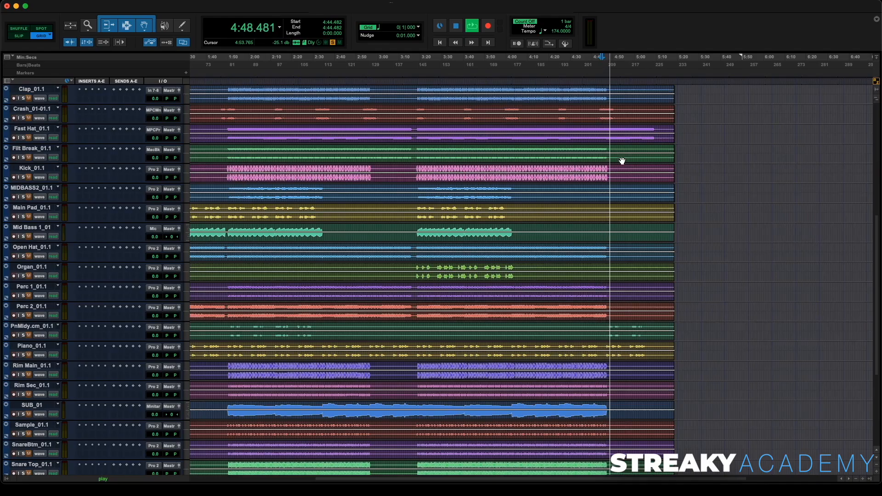
{"action": "left_click", "coordinate": [638, 82]}
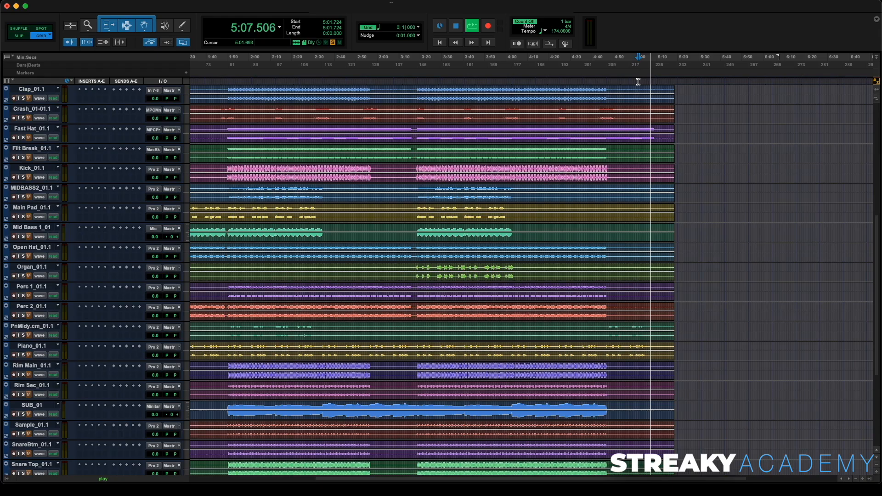
{"action": "key", "text": "space"}
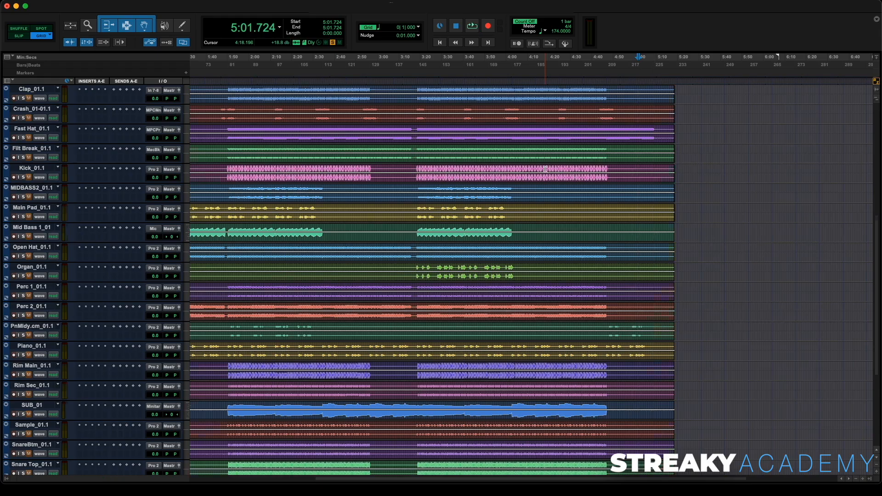
Move all stem tracks from Boom to VerbClpFX above the Drums group track, leaving out the dry mix reference.
{"action": "scroll", "coordinate": [538, 184], "scroll_direction": "down", "scroll_amount": 5}
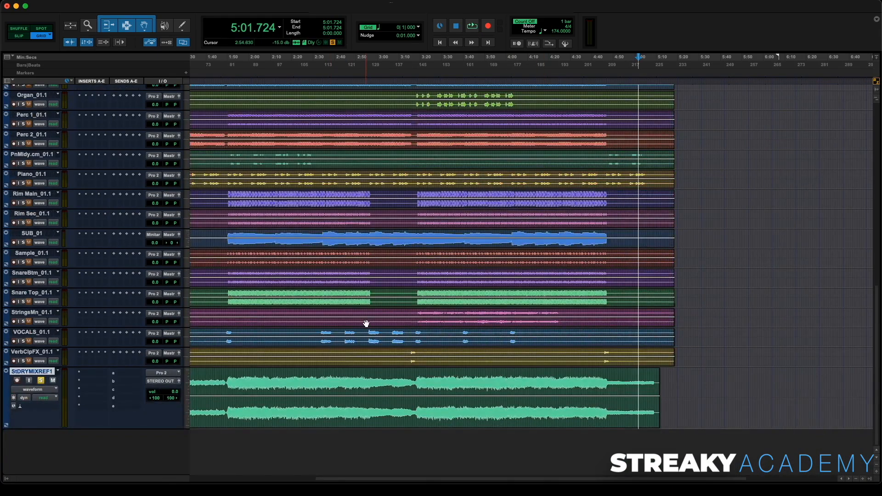
{"action": "scroll", "coordinate": [366, 317], "scroll_direction": "left", "scroll_amount": 8}
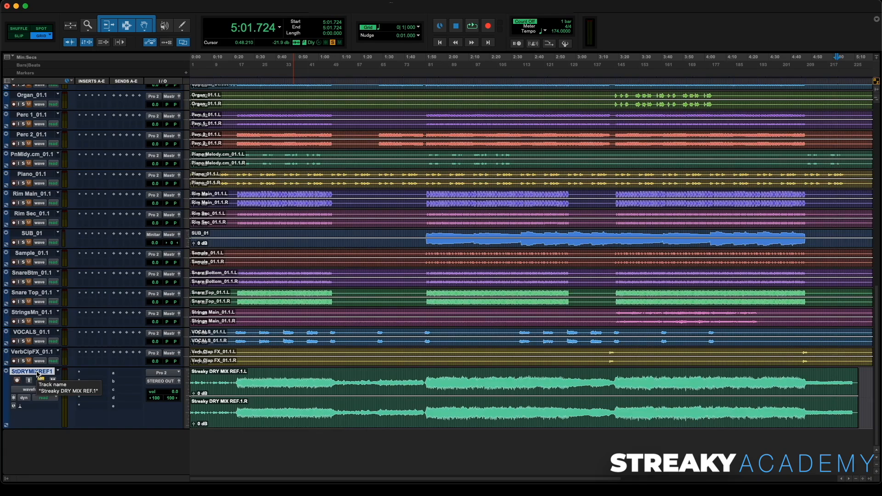
{"action": "scroll", "coordinate": [39, 353], "scroll_direction": "up", "scroll_amount": 5}
{"action": "scroll", "coordinate": [39, 353], "scroll_direction": "up", "scroll_amount": 8}
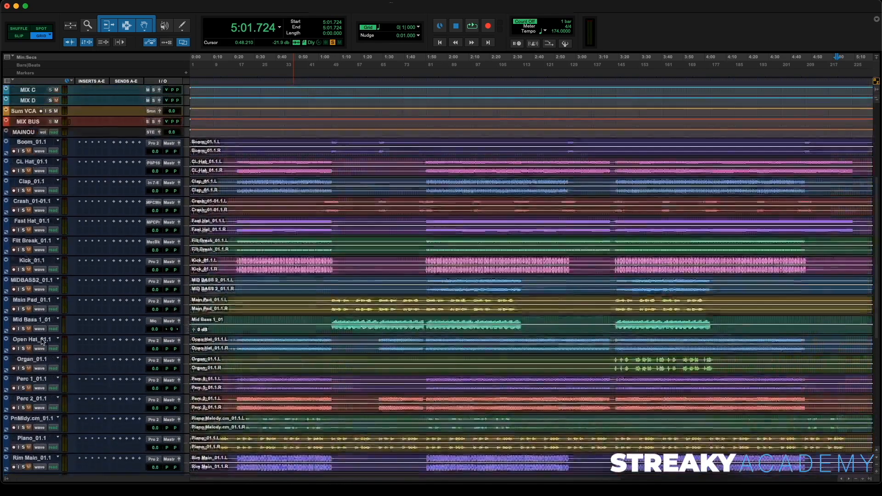
{"action": "scroll", "coordinate": [39, 181], "scroll_direction": "up", "scroll_amount": 1}
{"action": "scroll", "coordinate": [39, 180], "scroll_direction": "up", "scroll_amount": 3}
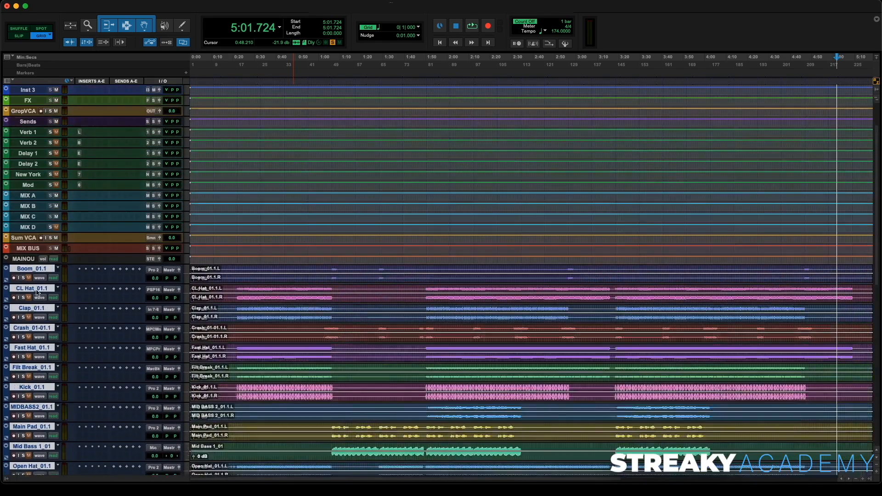
{"action": "scroll", "coordinate": [37, 293], "scroll_direction": "up", "scroll_amount": 3}
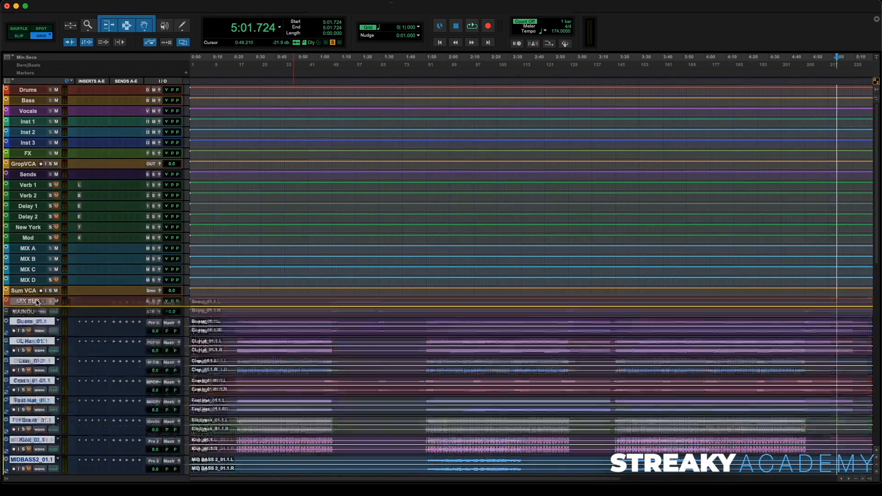
{"action": "scroll", "coordinate": [49, 312], "scroll_direction": "down", "scroll_amount": 10}
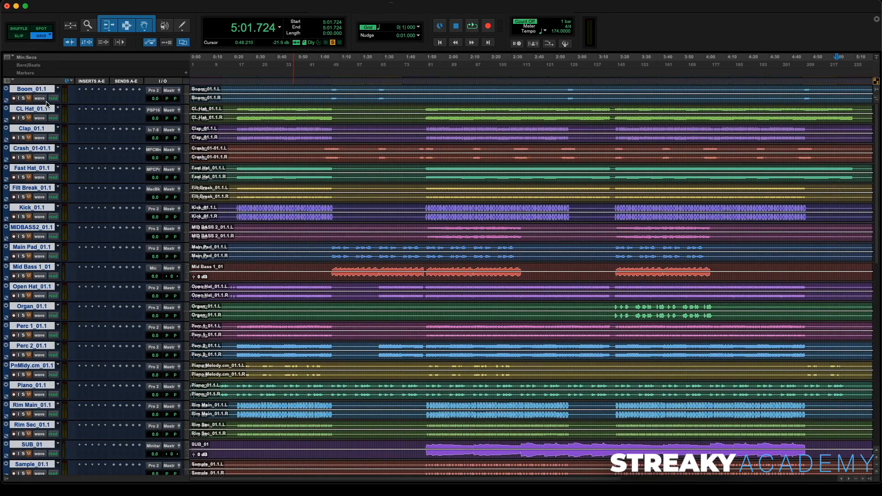
Move the CL Hat, Clap, Fast Hat, Filt Break, Kick, Open Hat, Perc, Rim and Snare tracks together above Boom.
{"action": "left_click", "coordinate": [38, 89], "text": "super"}
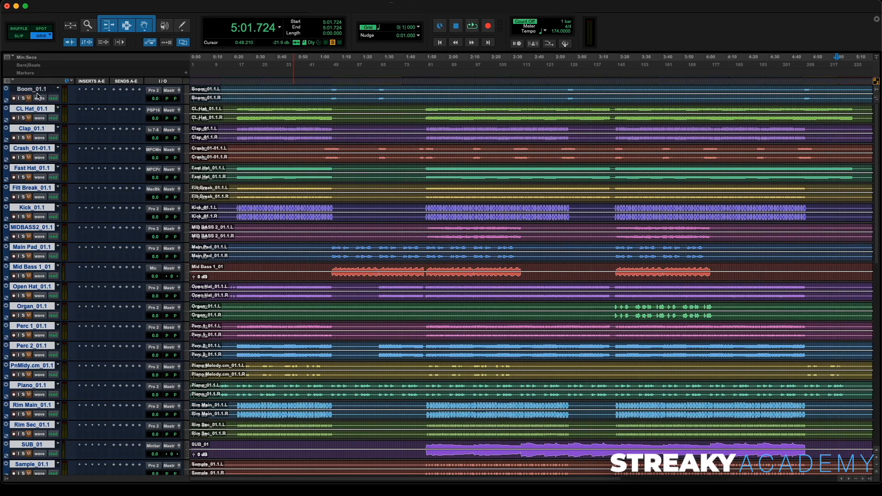
{"action": "left_click", "coordinate": [28, 89]}
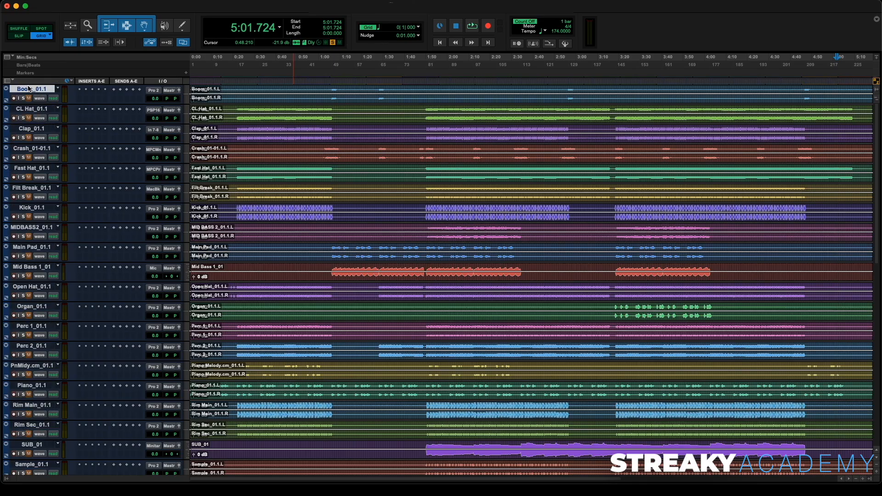
{"action": "left_click", "coordinate": [41, 110]}
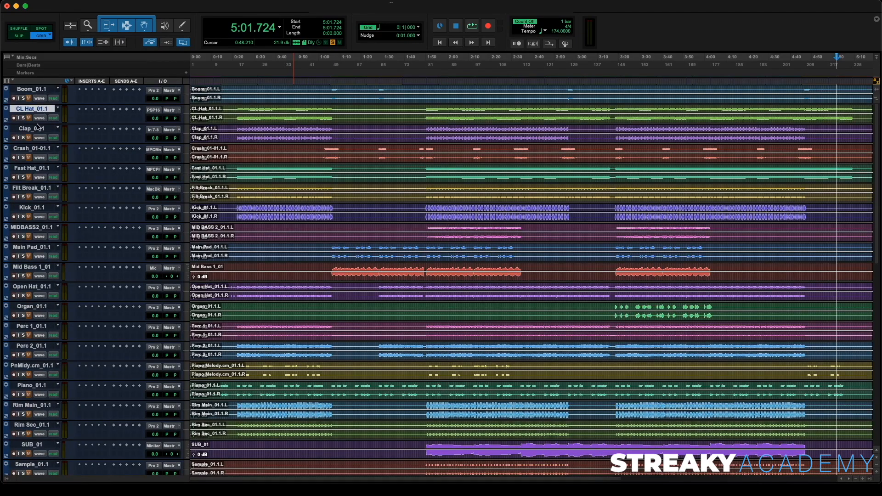
{"action": "left_click", "coordinate": [39, 128], "text": "shift"}
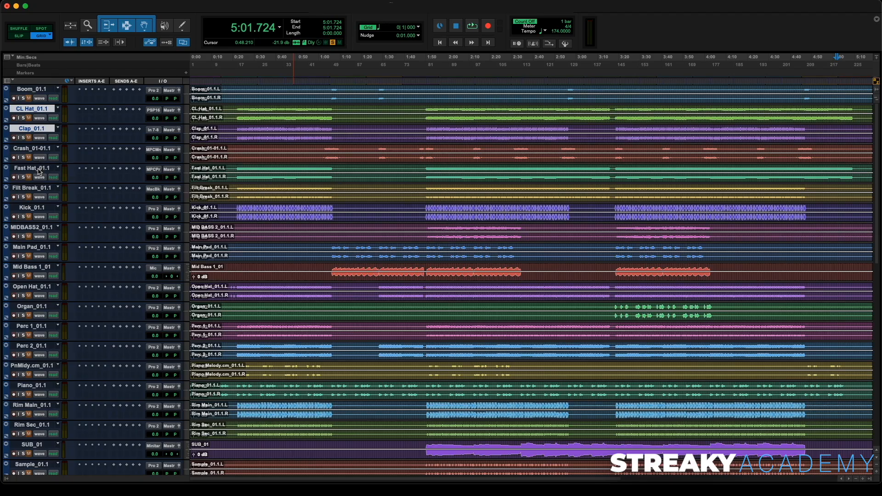
{"action": "left_click", "coordinate": [38, 168], "text": "super"}
{"action": "left_click", "coordinate": [35, 189], "text": "super"}
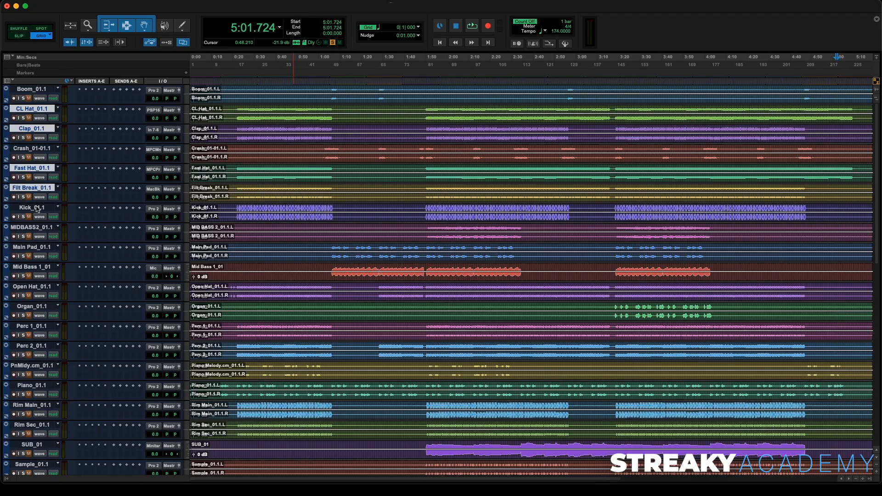
{"action": "left_click", "coordinate": [38, 208], "text": "super"}
{"action": "left_click", "coordinate": [36, 288], "text": "super"}
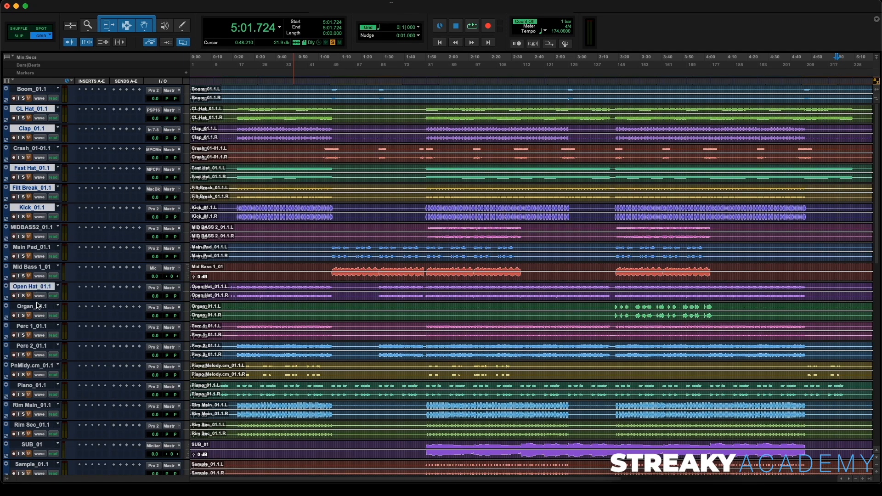
{"action": "left_click", "coordinate": [39, 328], "text": "super"}
{"action": "left_click", "coordinate": [38, 347], "text": "super"}
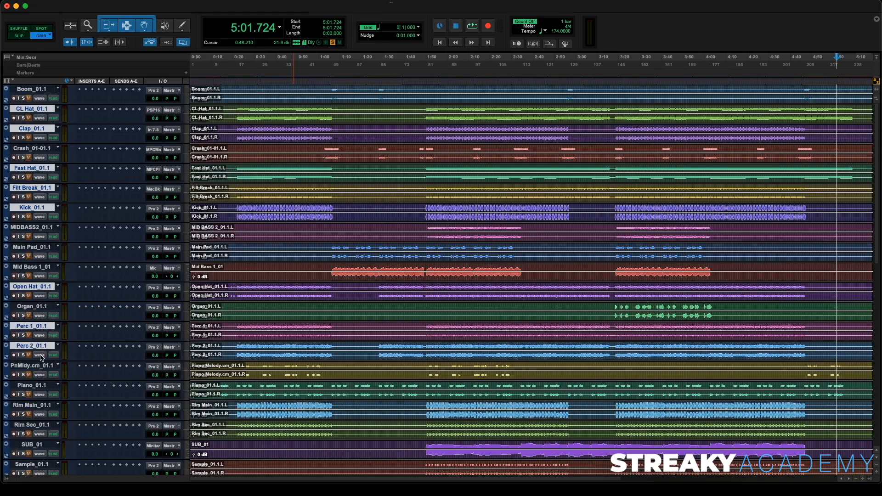
{"action": "left_click", "coordinate": [38, 407], "text": "super"}
{"action": "left_click", "coordinate": [37, 423], "text": "super"}
{"action": "scroll", "coordinate": [36, 409], "scroll_direction": "down", "scroll_amount": 5}
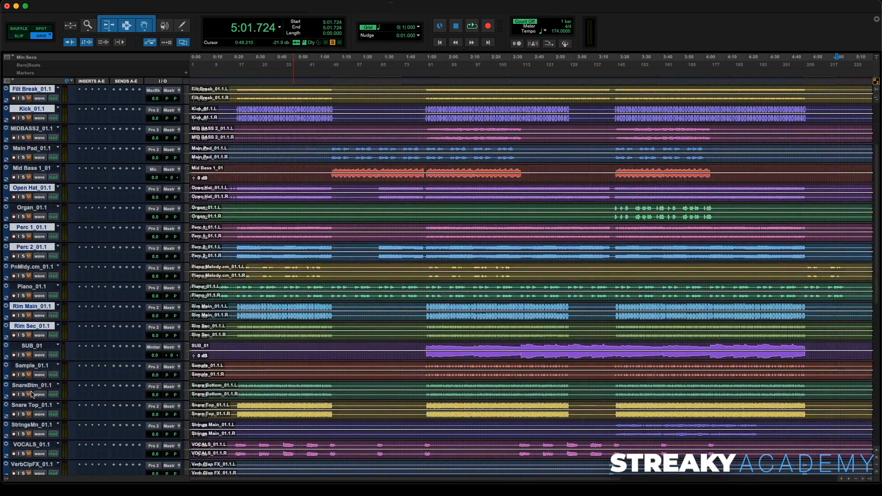
{"action": "left_click", "coordinate": [31, 388], "text": "super"}
{"action": "left_click", "coordinate": [31, 406], "text": "super"}
{"action": "scroll", "coordinate": [32, 406], "scroll_direction": "down", "scroll_amount": 2}
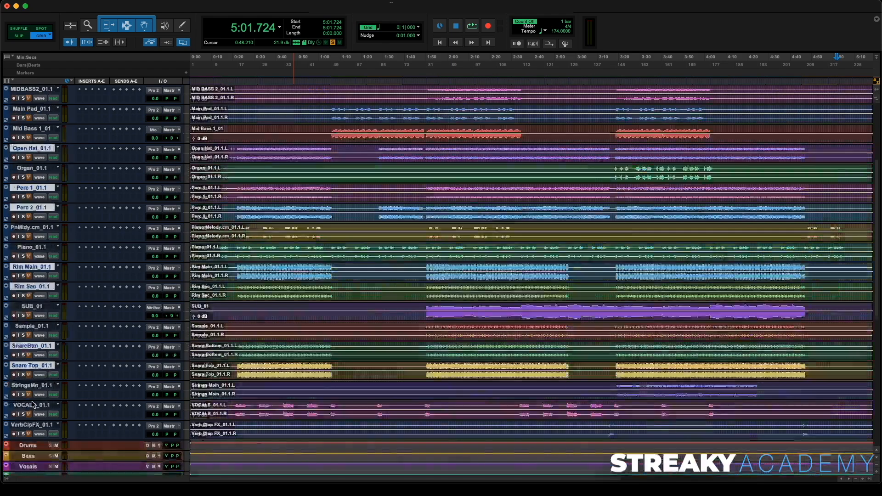
{"action": "scroll", "coordinate": [32, 405], "scroll_direction": "up", "scroll_amount": 7}
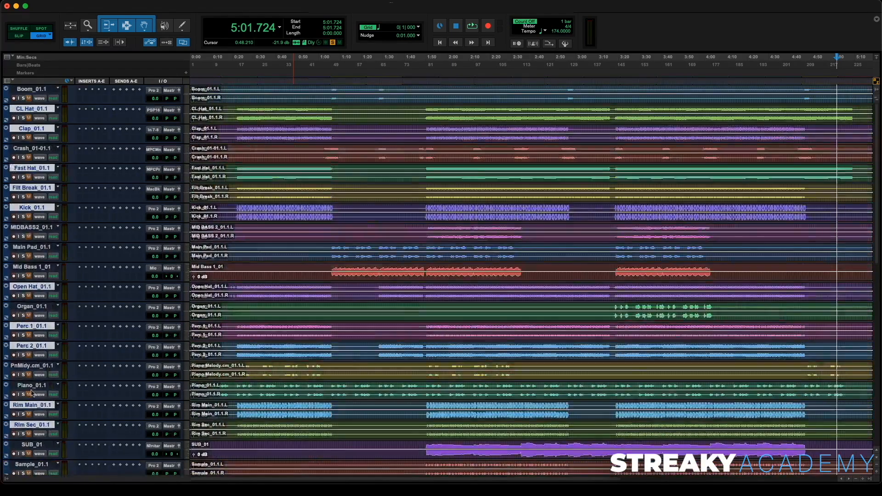
{"action": "left_click_drag", "start_coordinate": [38, 109], "coordinate": [42, 91]}
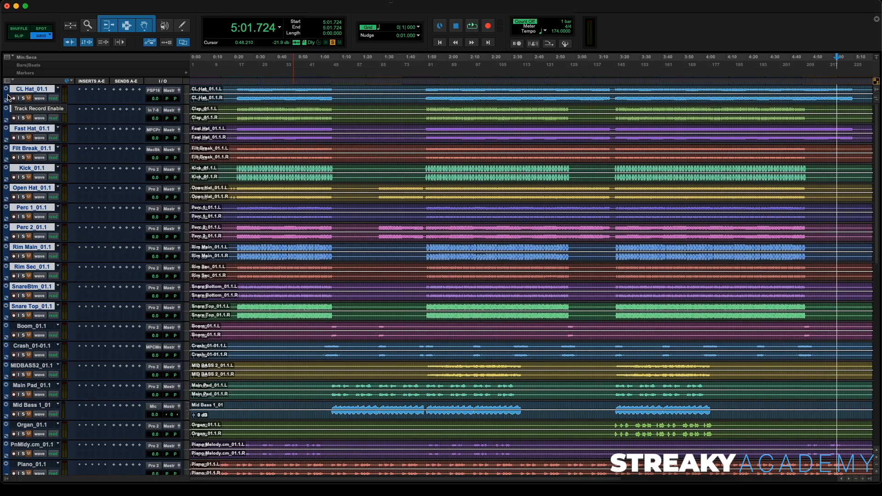
Color the drum tracks from CL Hat to Snare Top red, along with all of their clips.
{"action": "double_click", "coordinate": [7, 95]}
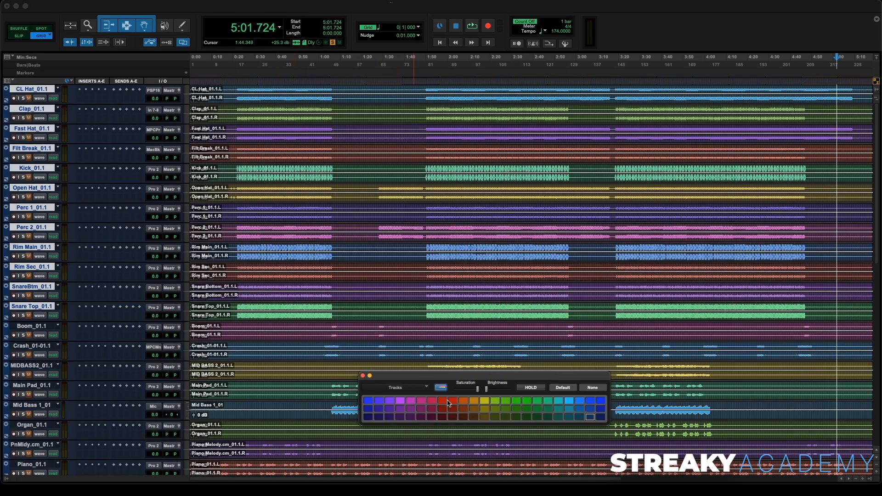
{"action": "left_click", "coordinate": [453, 400]}
{"action": "key", "text": "super+bracketleft"}
{"action": "left_click_drag", "start_coordinate": [540, 307], "coordinate": [191, 87]}
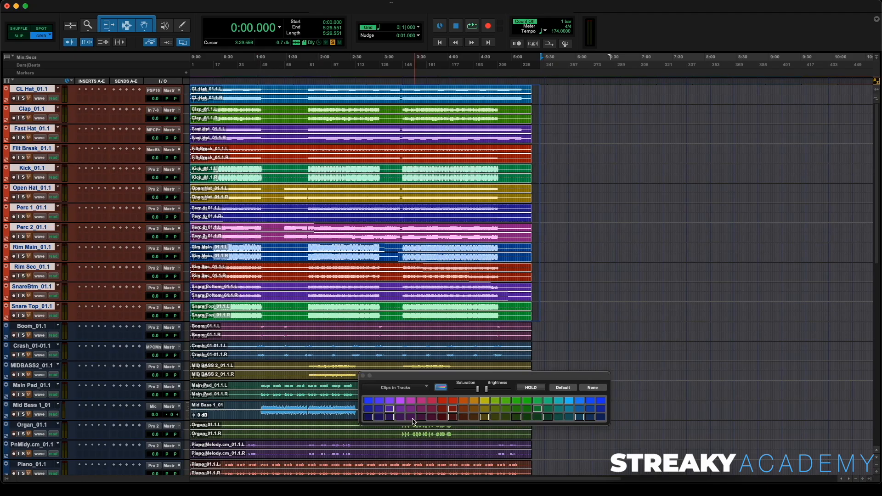
{"action": "left_click", "coordinate": [444, 401]}
Enlarge the height of all stem tracks from CL Hat to VerbClpFX.
{"action": "key", "text": "ctrl+alt+super+Down"}
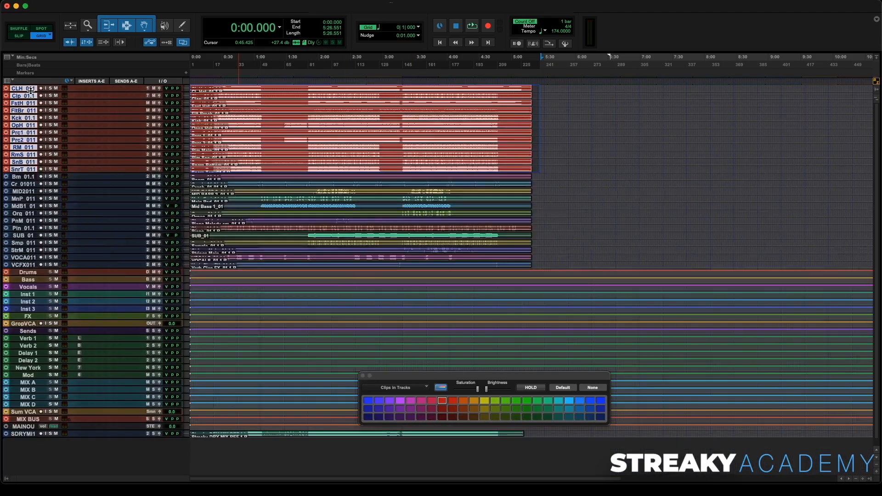
{"action": "left_click", "coordinate": [26, 89]}
{"action": "left_click", "coordinate": [25, 265]}
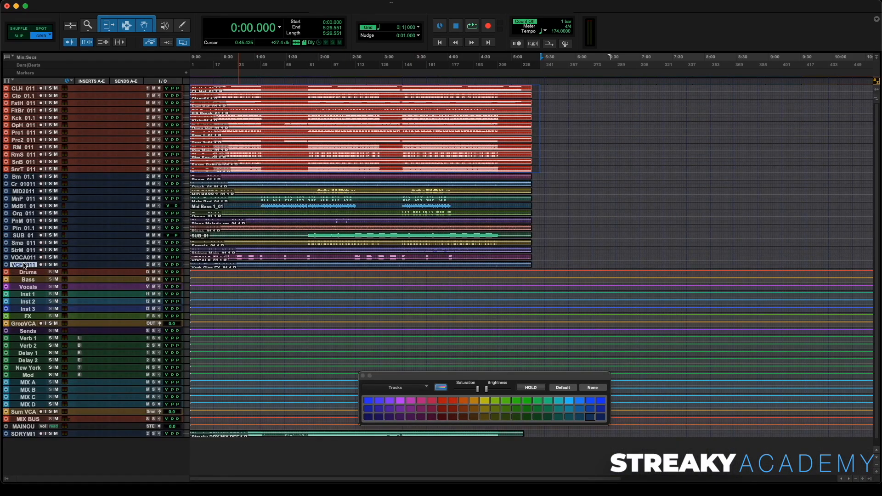
{"action": "left_click", "coordinate": [22, 91], "text": "shift"}
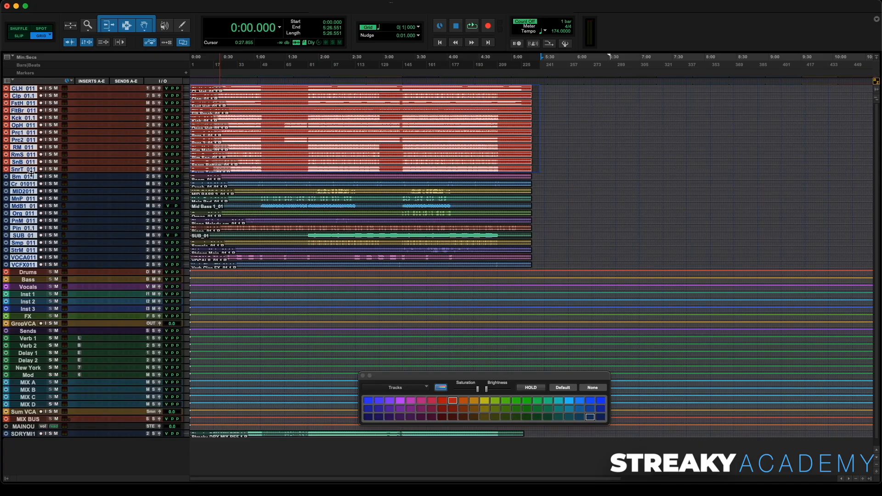
{"action": "key", "text": "ctrl+alt+super+Up"}
{"action": "scroll", "coordinate": [34, 202], "scroll_direction": "down", "scroll_amount": 5}
{"action": "key", "text": "ctrl+alt+Up"}
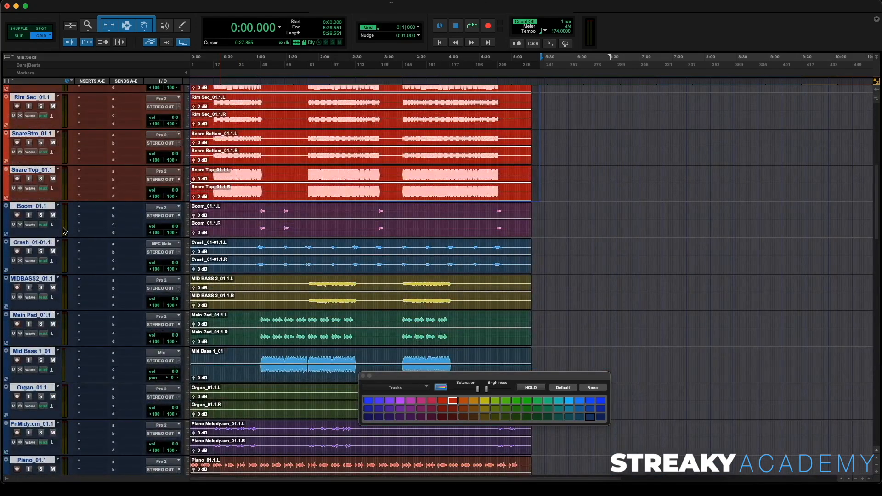
Solo the Crash track and audition it from about 1:03.
{"action": "left_click", "coordinate": [40, 244]}
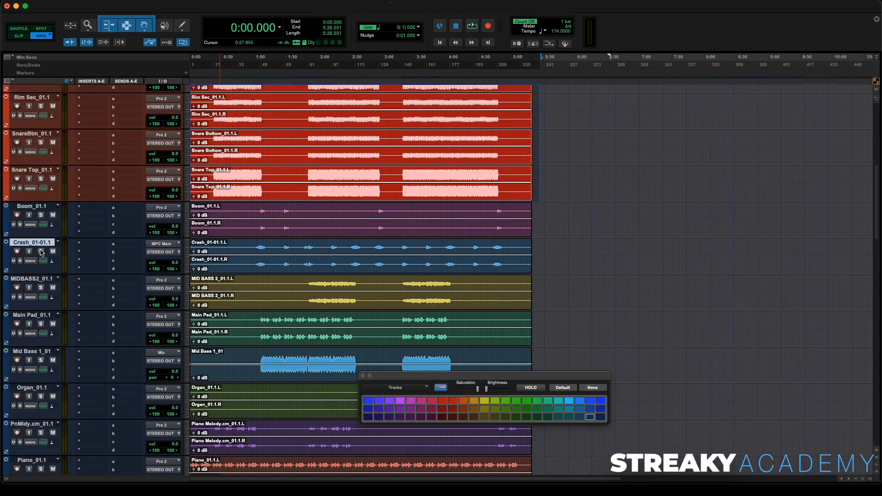
{"action": "left_click", "coordinate": [41, 252]}
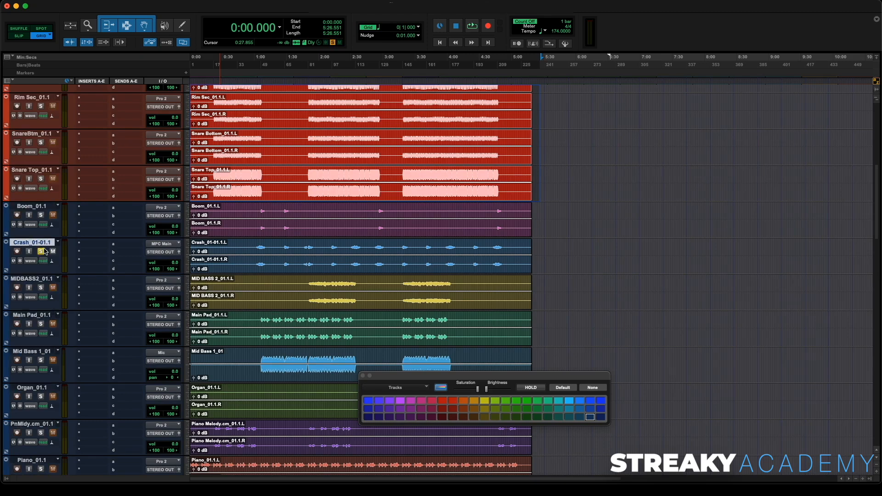
{"action": "left_click", "coordinate": [259, 83]}
{"action": "key", "text": "space"}
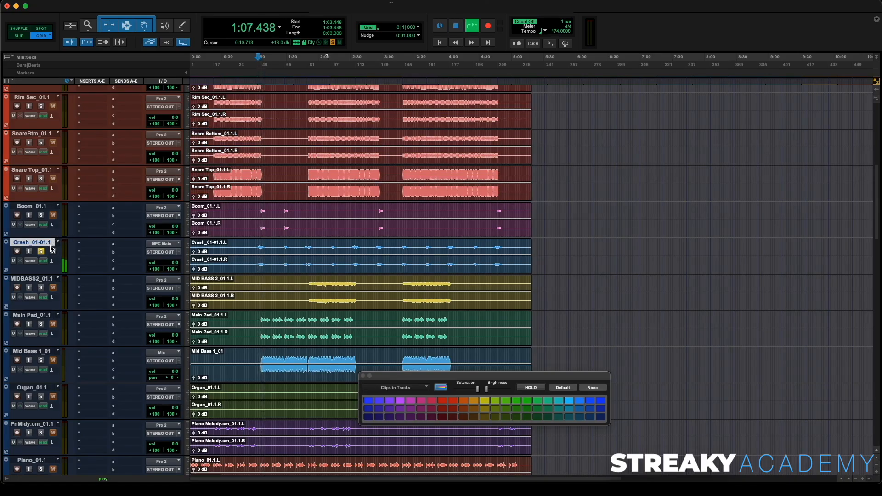
{"action": "key", "text": "space"}
Audition the Boom track on its own from about 1:05, then clear its solo.
{"action": "left_click", "coordinate": [41, 215], "text": "super"}
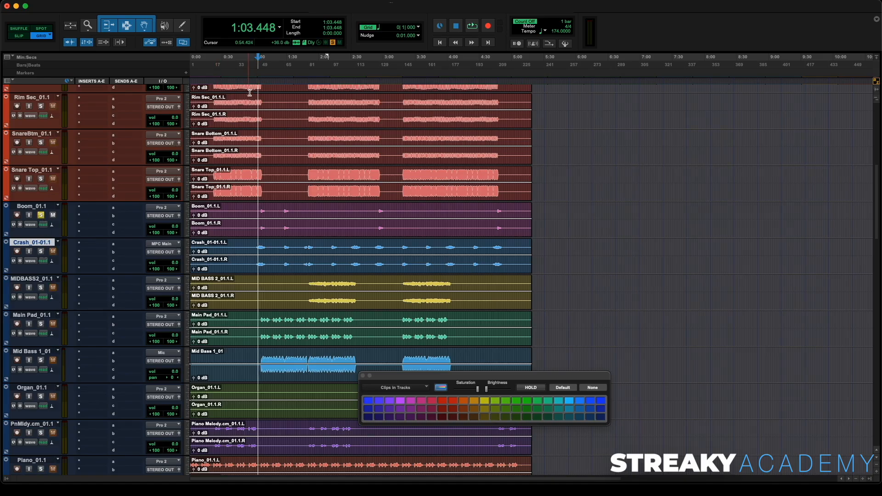
{"action": "left_click", "coordinate": [260, 81]}
{"action": "key", "text": "space"}
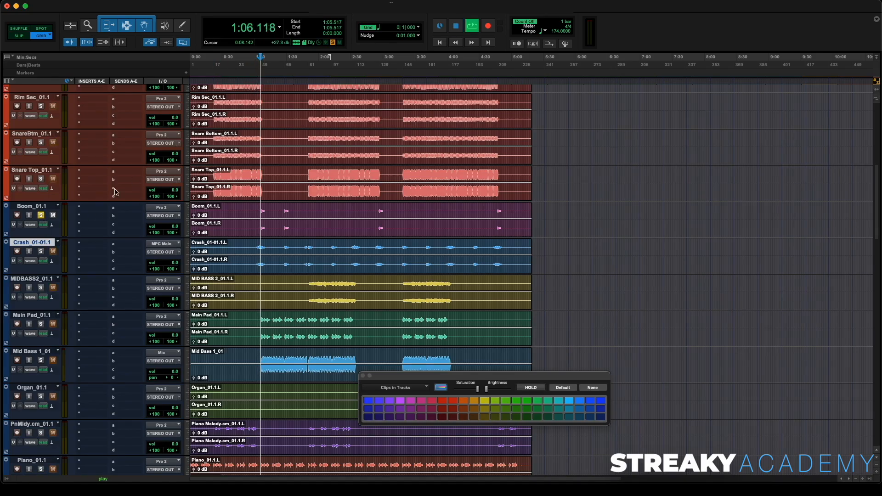
{"action": "key", "text": "space"}
{"action": "left_click", "coordinate": [41, 215]}
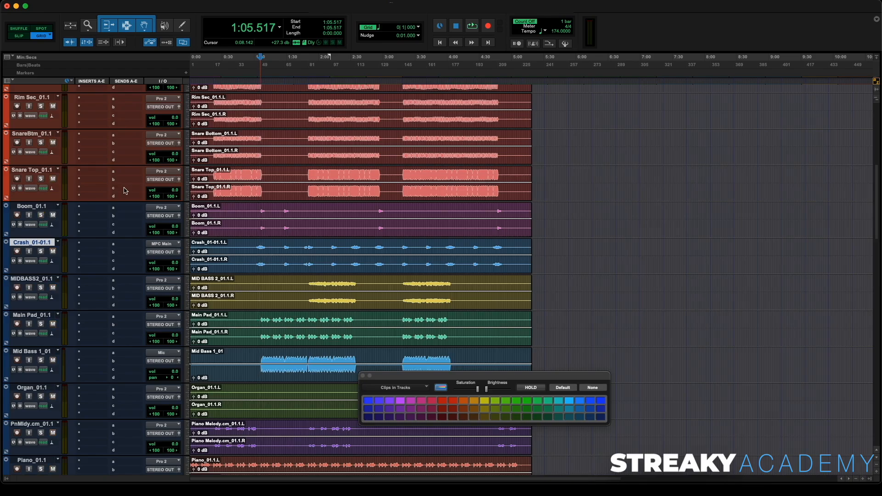
Solo the Sample track and audition it from about 1:51.
{"action": "scroll", "coordinate": [124, 190], "scroll_direction": "down", "scroll_amount": 3}
{"action": "scroll", "coordinate": [99, 181], "scroll_direction": "down", "scroll_amount": 2}
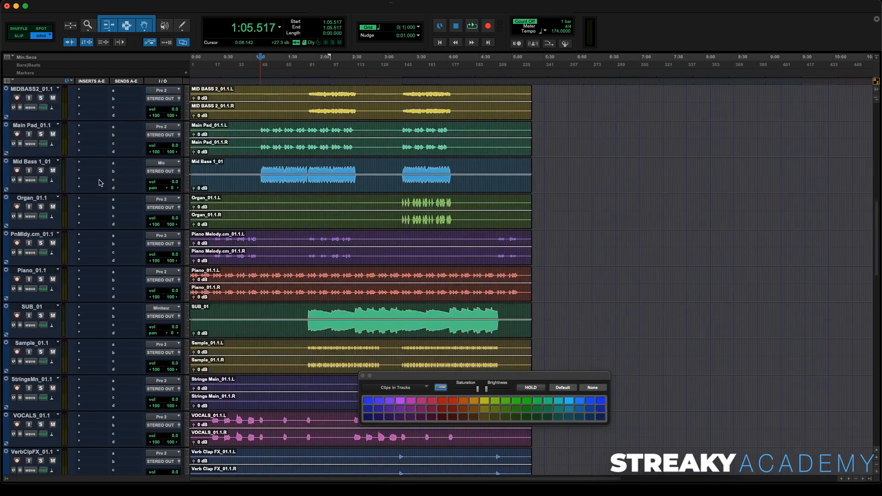
{"action": "scroll", "coordinate": [100, 182], "scroll_direction": "down", "scroll_amount": 2}
{"action": "scroll", "coordinate": [101, 183], "scroll_direction": "down", "scroll_amount": 1}
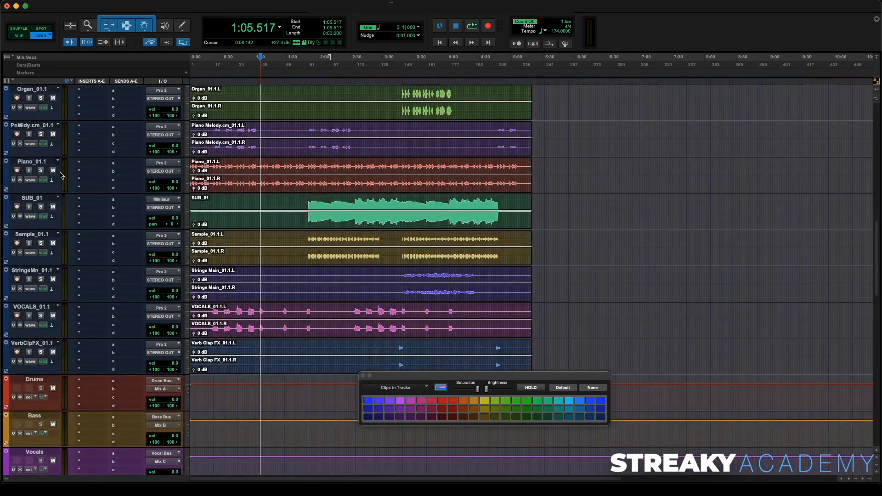
{"action": "scroll", "coordinate": [80, 178], "scroll_direction": "down", "scroll_amount": 2}
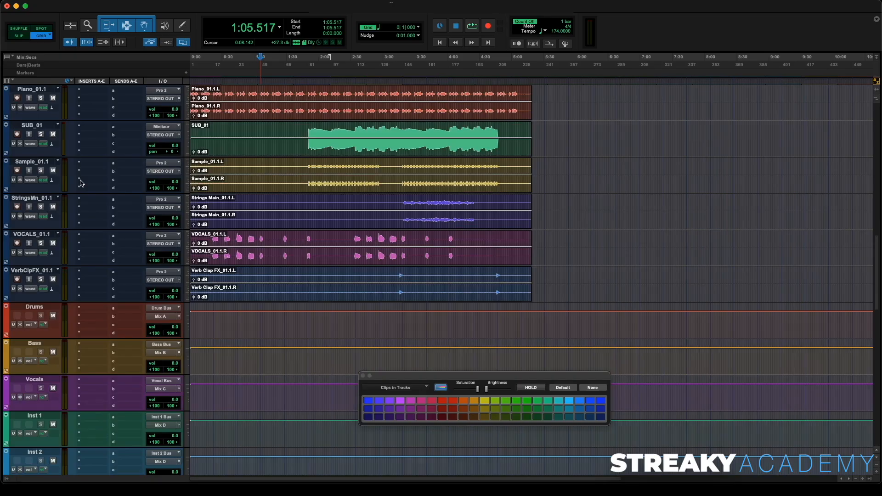
{"action": "left_click", "coordinate": [41, 170]}
{"action": "left_click", "coordinate": [308, 81]}
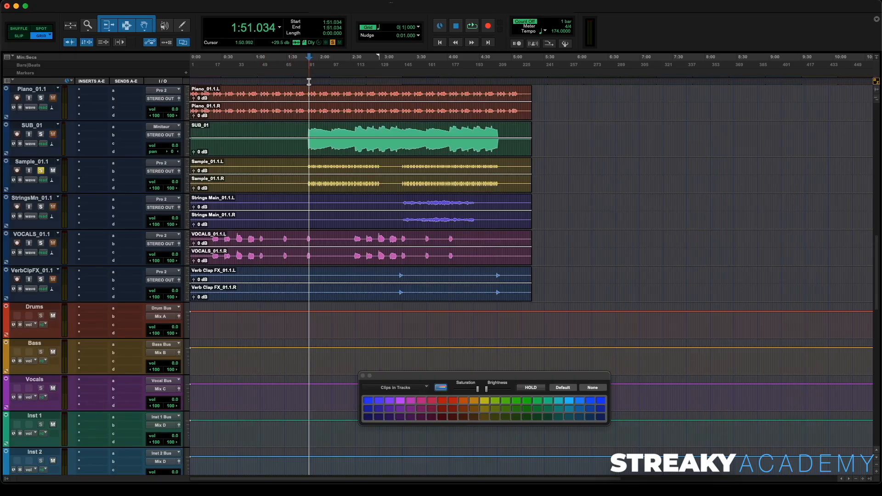
{"action": "key", "text": "space"}
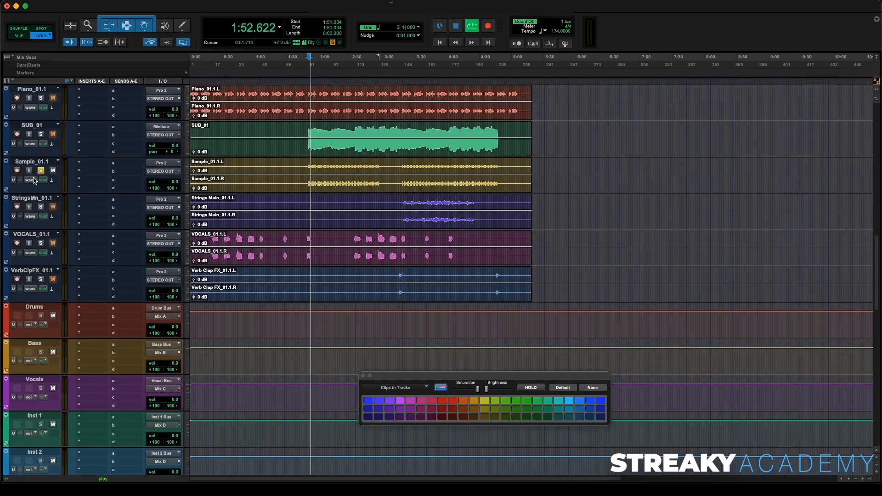
{"action": "key", "text": "space"}
Move the Sample track directly below Snare Top and color both the track and its clip red.
{"action": "scroll", "coordinate": [32, 182], "scroll_direction": "up", "scroll_amount": 4}
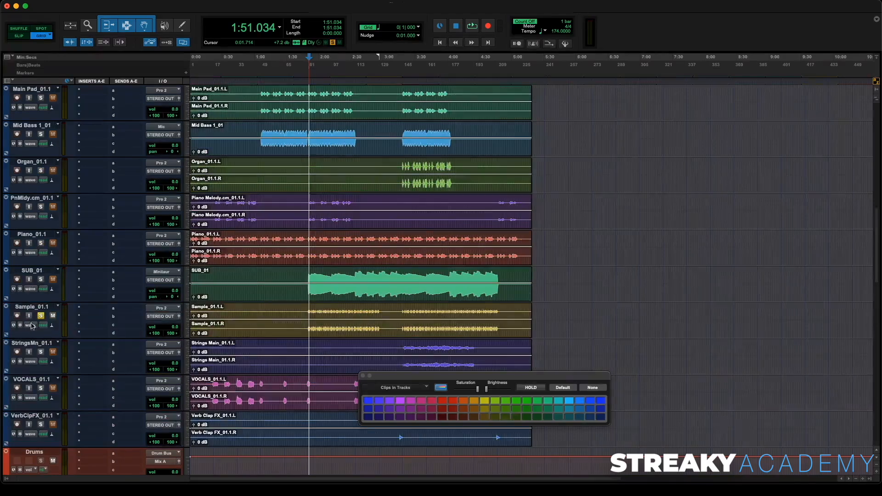
{"action": "left_click_drag", "start_coordinate": [41, 306], "coordinate": [127, 316]}
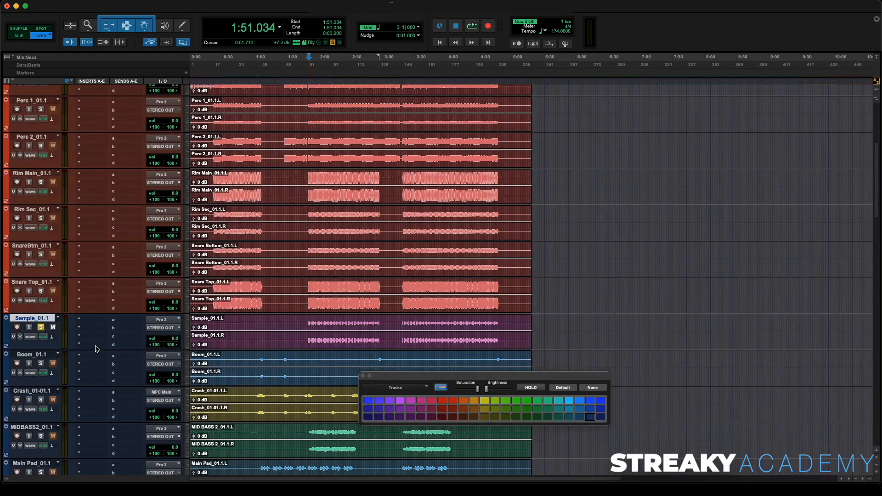
{"action": "left_click", "coordinate": [453, 400]}
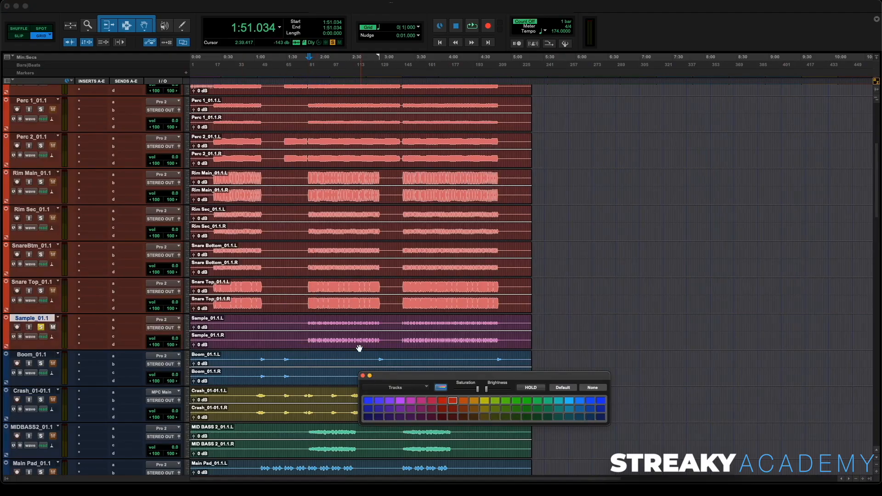
{"action": "left_click", "coordinate": [359, 349]}
{"action": "left_click", "coordinate": [452, 401]}
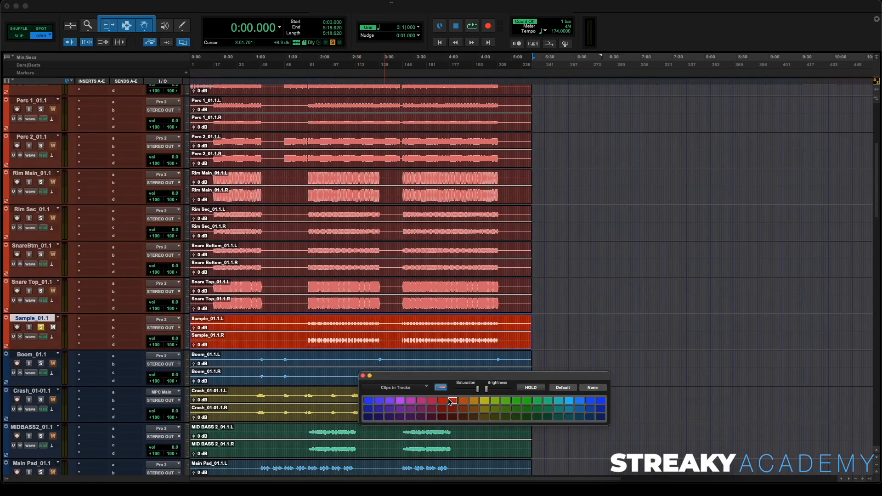
{"action": "left_click", "coordinate": [363, 376]}
{"action": "left_click", "coordinate": [563, 350]}
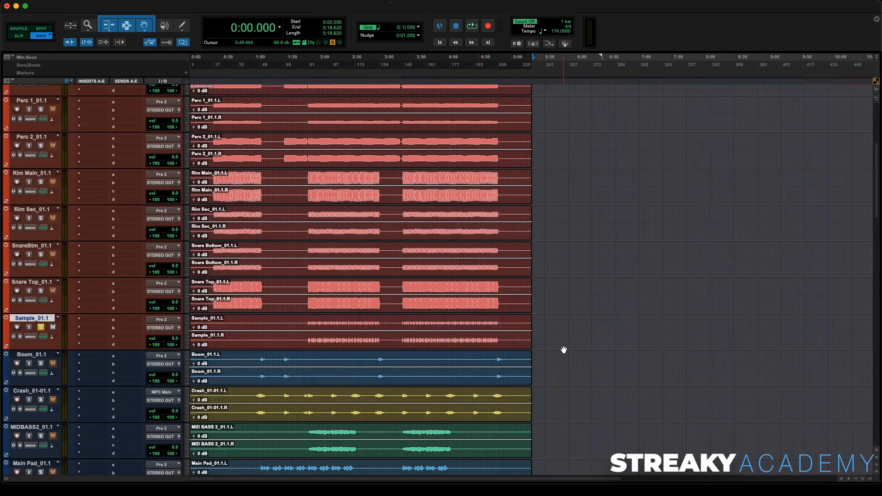
Clear the Sample track's solo and reduce the track heights so all the drum tracks fit in view.
{"action": "scroll", "coordinate": [327, 320], "scroll_direction": "up", "scroll_amount": 3}
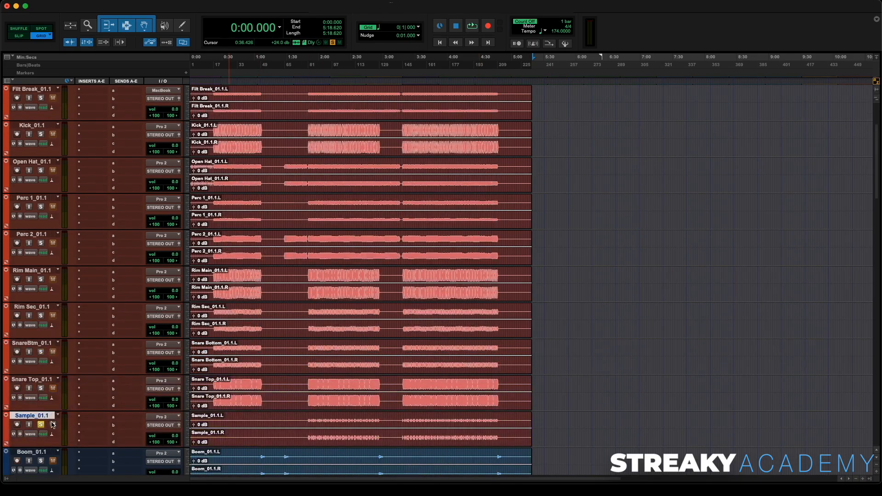
{"action": "left_click", "coordinate": [41, 424]}
{"action": "scroll", "coordinate": [128, 307], "scroll_direction": "up", "scroll_amount": 3}
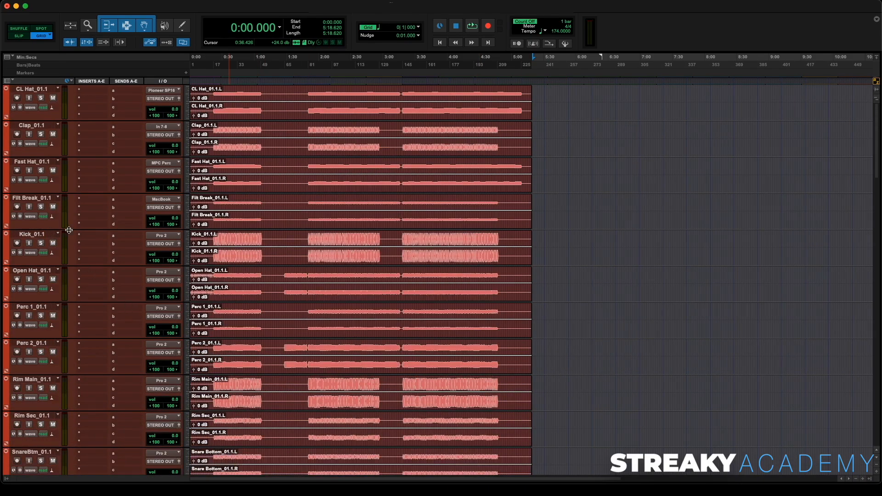
{"action": "left_click_drag", "start_coordinate": [75, 227], "coordinate": [80, 221]}
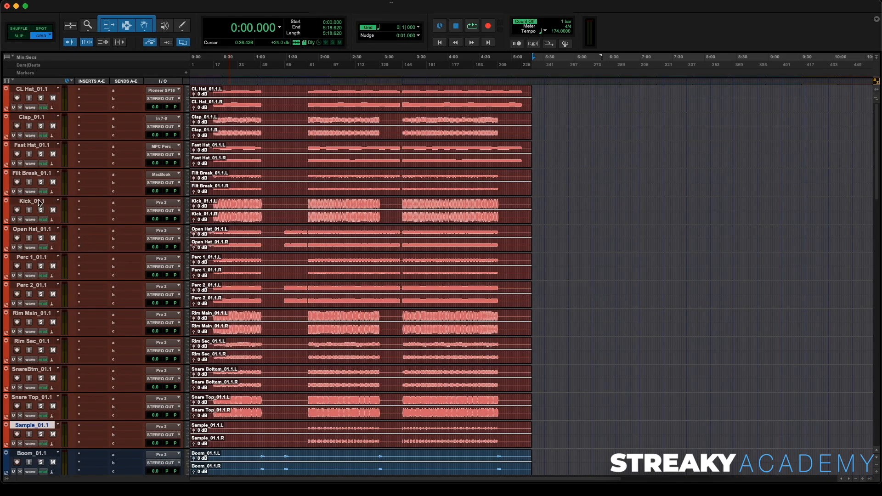
Reorder the drum tracks to start with Kick, Clap, SnareBtm and Snare Top.
{"action": "left_click_drag", "start_coordinate": [40, 202], "coordinate": [32, 86]}
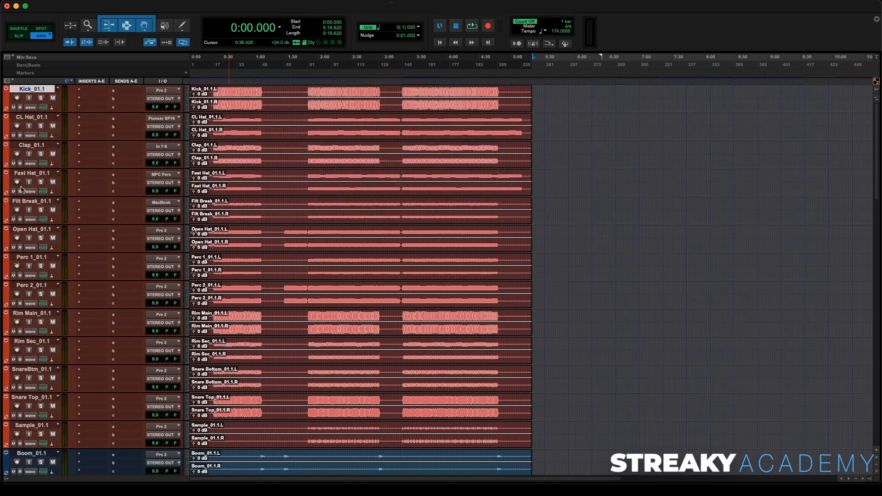
{"action": "left_click_drag", "start_coordinate": [29, 148], "coordinate": [30, 115]}
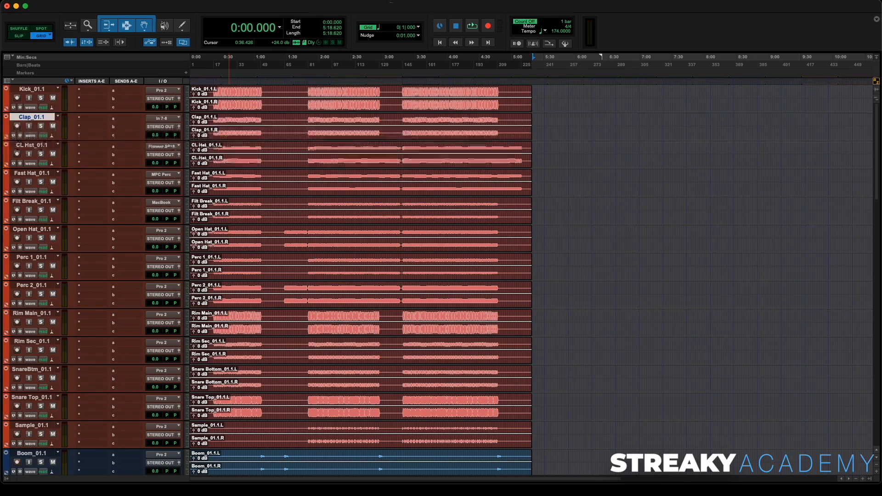
{"action": "left_click", "coordinate": [31, 370]}
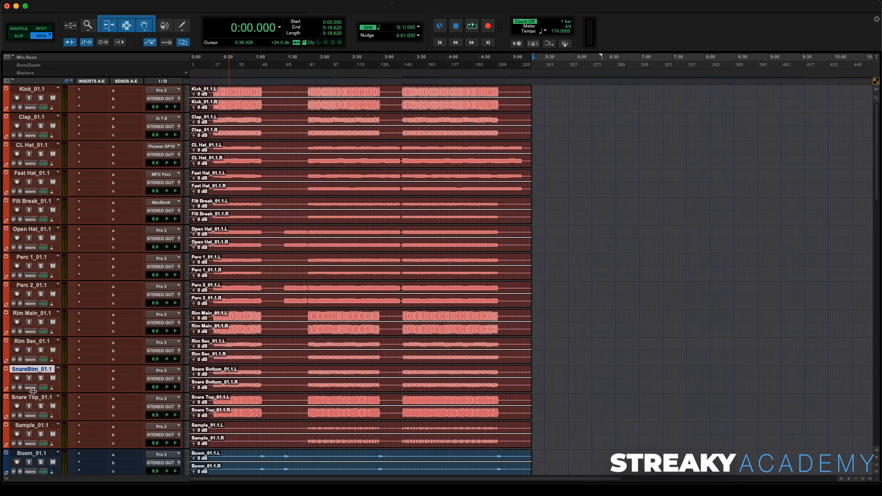
{"action": "left_click", "coordinate": [40, 398], "text": "shift"}
{"action": "left_click_drag", "start_coordinate": [41, 375], "coordinate": [69, 144]}
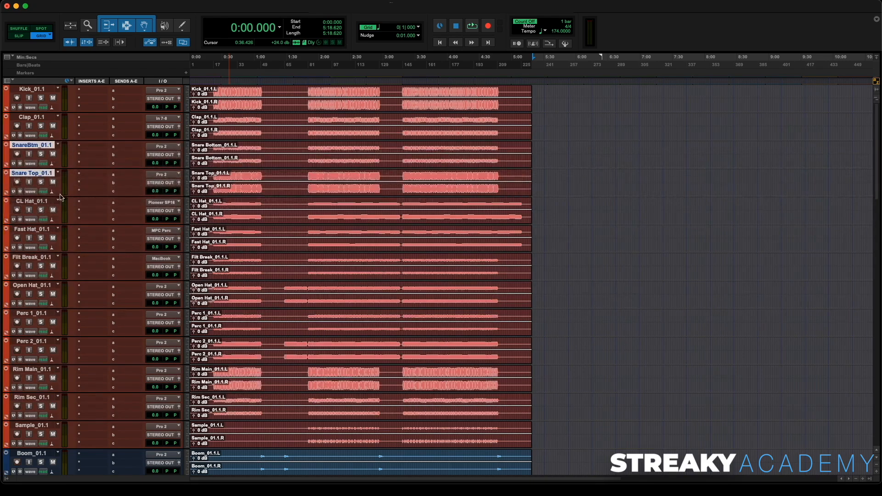
Order the tracks below Snare Top as Rim Main, Rim Sec, CL Hat, Fast Hat, Open Hat, Perc 2, Filt Break and Perc 1.
{"action": "left_click", "coordinate": [37, 369]}
{"action": "left_click", "coordinate": [35, 397], "text": "shift"}
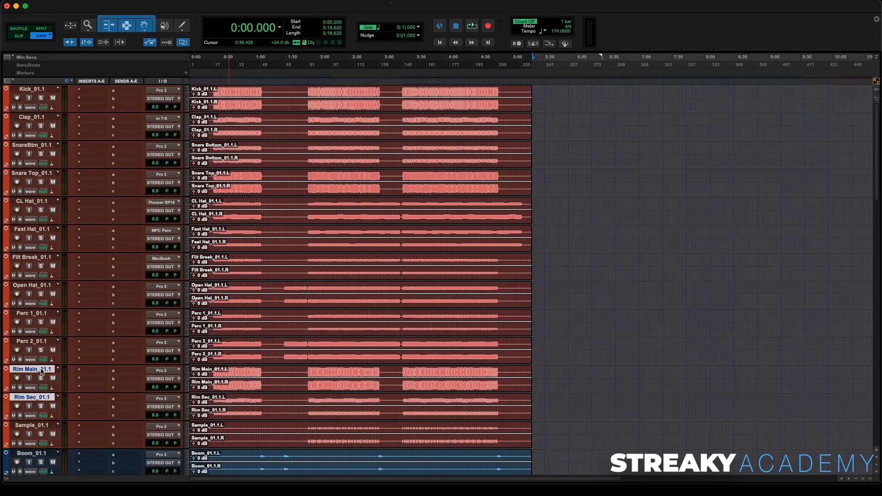
{"action": "left_click_drag", "start_coordinate": [41, 372], "coordinate": [55, 207]}
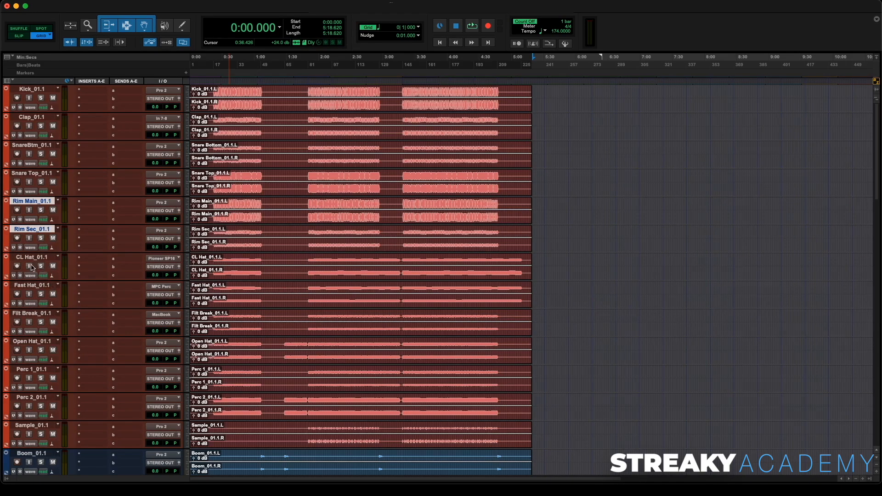
{"action": "left_click_drag", "start_coordinate": [32, 337], "coordinate": [37, 327]}
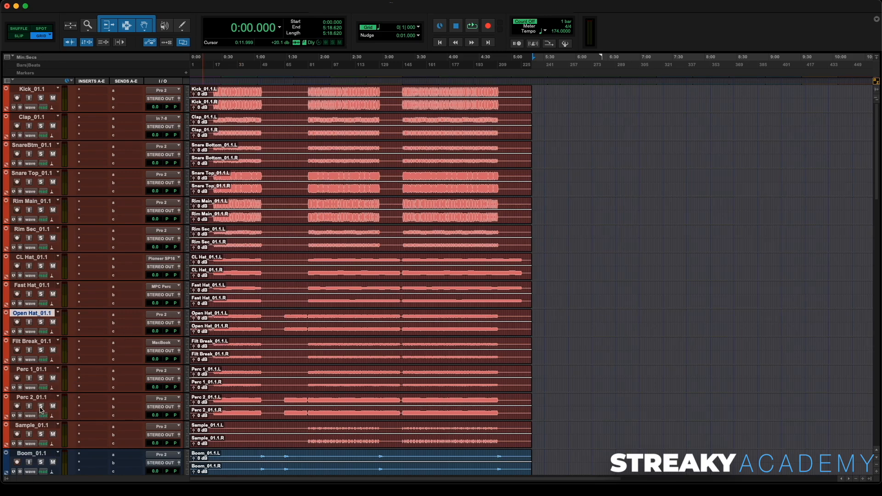
{"action": "left_click_drag", "start_coordinate": [45, 398], "coordinate": [50, 342]}
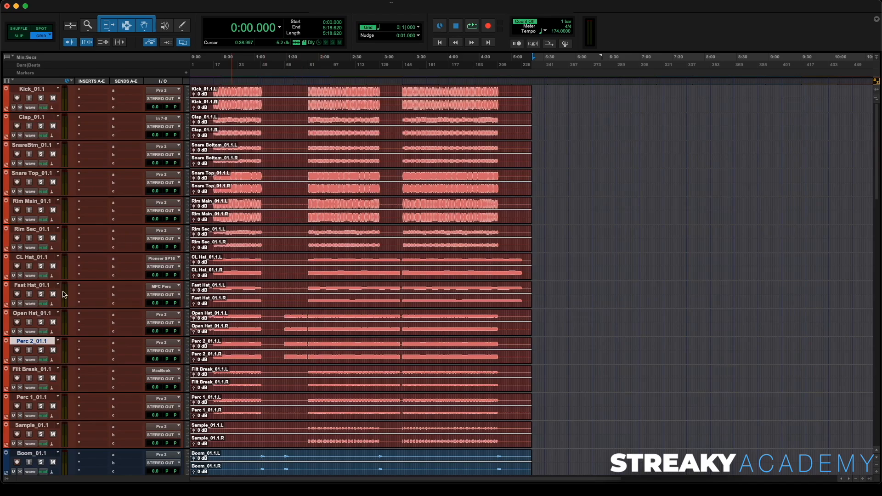
Route the outputs of all the drum tracks, from Kick through Sample, to the stereo Drum Bus.
{"action": "left_click", "coordinate": [48, 89]}
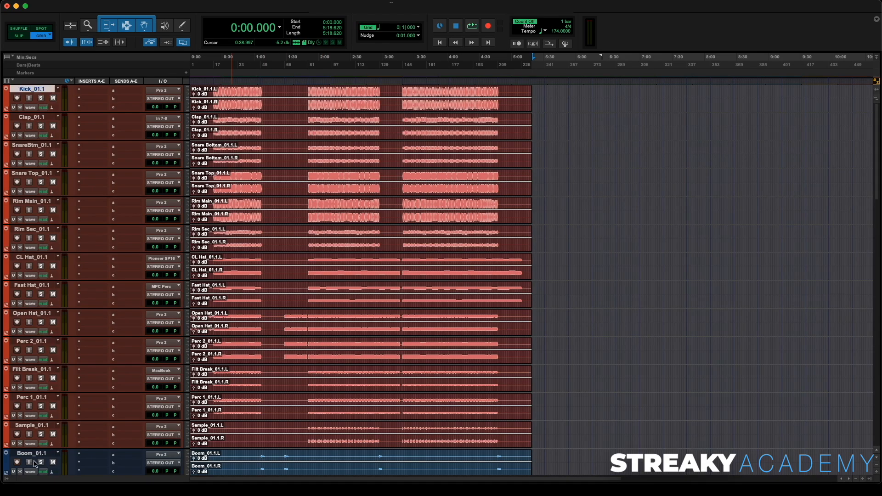
{"action": "left_click", "coordinate": [31, 426], "text": "shift"}
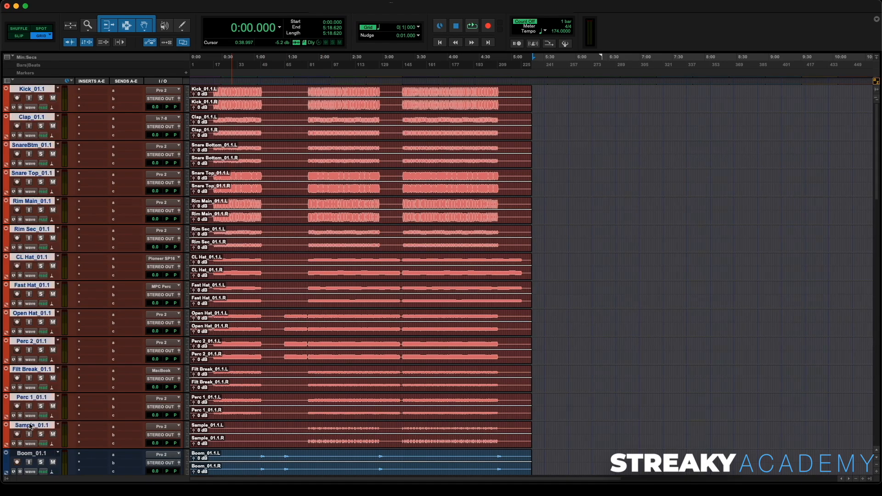
{"action": "left_click", "coordinate": [171, 436]}
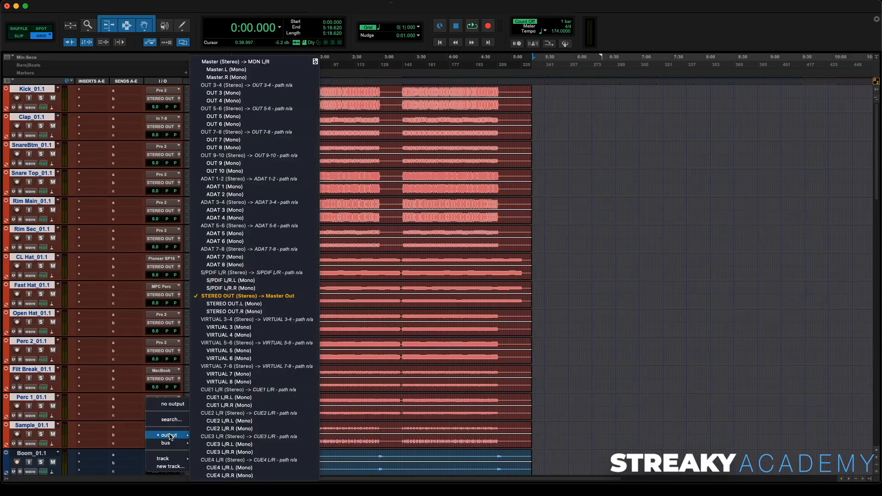
{"action": "mouse_move", "coordinate": [174, 443]}
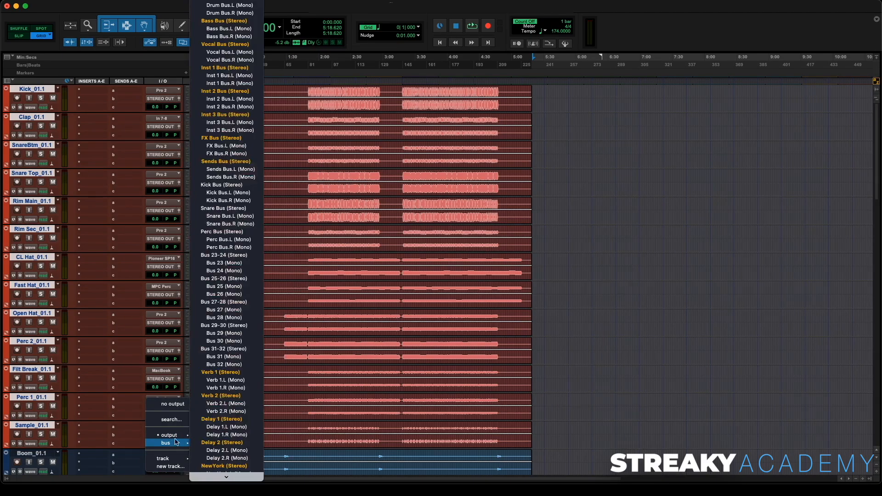
{"action": "left_click", "coordinate": [232, 2], "text": "alt+shift"}
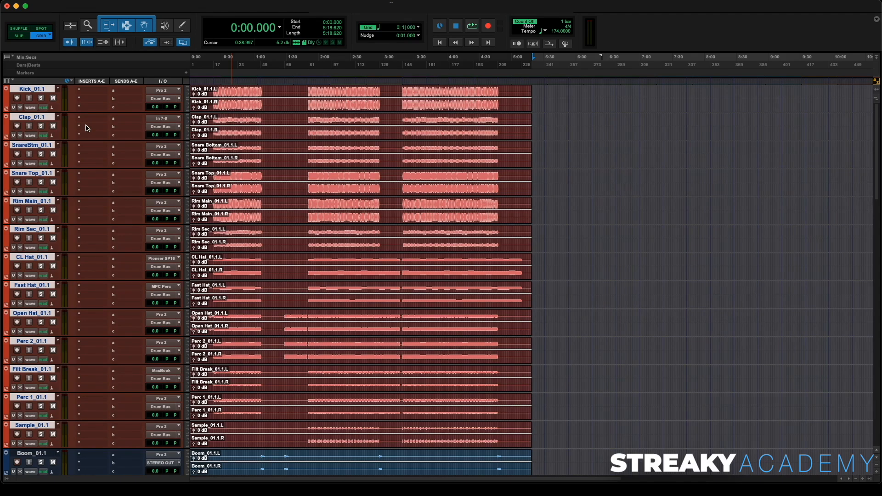
Move the MIDBASS2, Mid Bass 1 and SUB tracks together to directly below the Sample track.
{"action": "scroll", "coordinate": [87, 129], "scroll_direction": "down", "scroll_amount": 10}
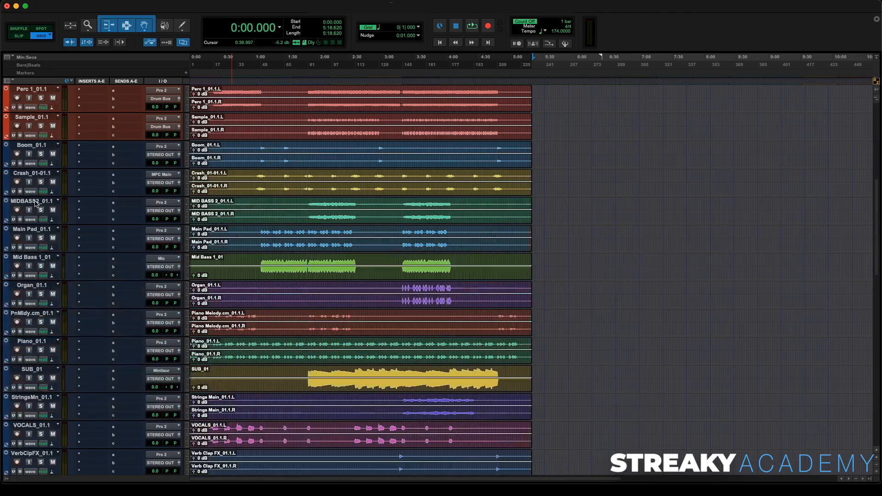
{"action": "double_click", "coordinate": [36, 201]}
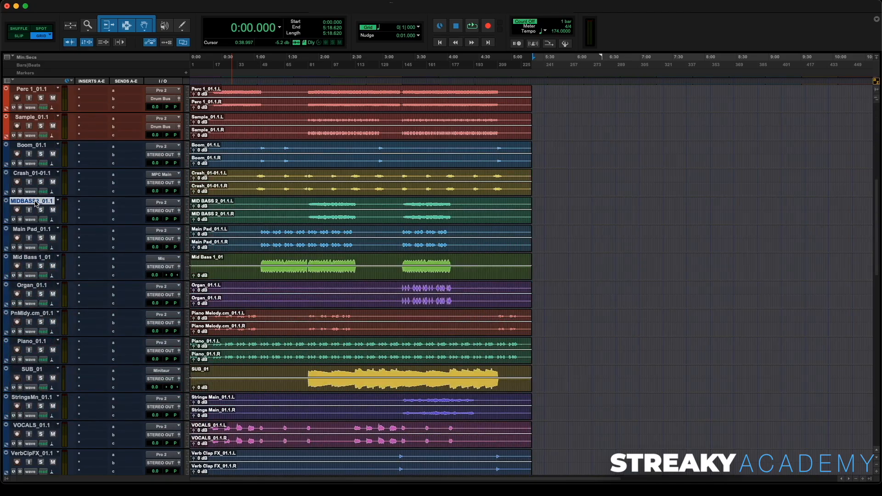
{"action": "left_click", "coordinate": [34, 259], "text": "super"}
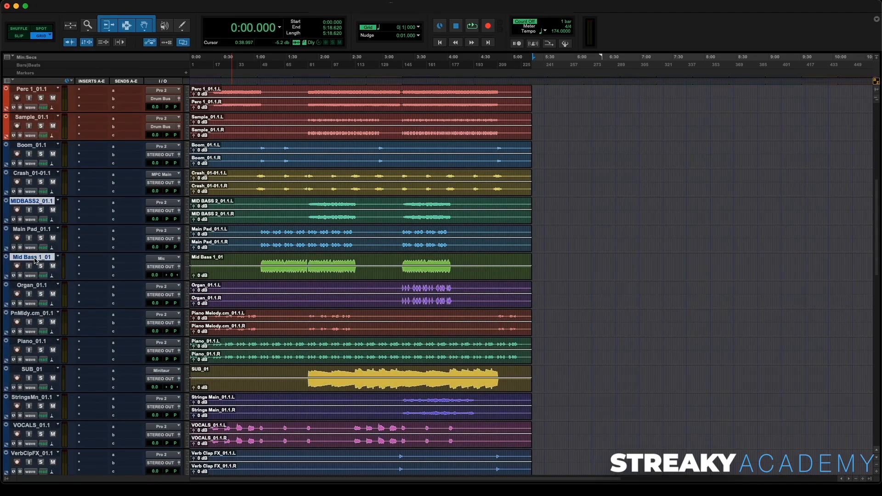
{"action": "left_click", "coordinate": [39, 369], "text": "super"}
{"action": "left_click_drag", "start_coordinate": [40, 202], "coordinate": [43, 147]}
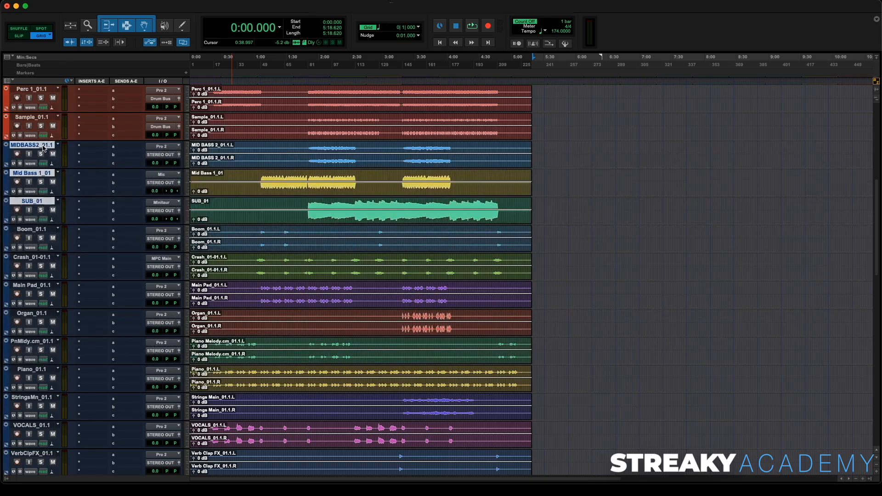
Color the three bass tracks and their clips yellow, then close the color palette.
{"action": "double_click", "coordinate": [6, 155]}
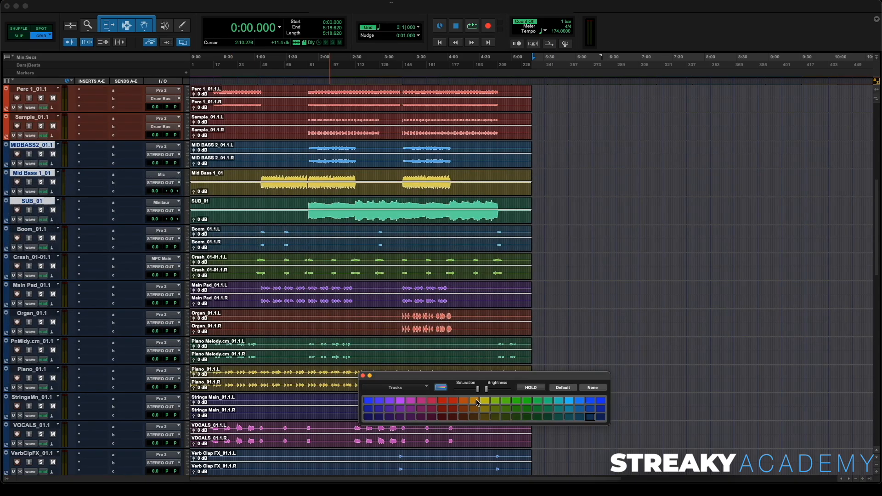
{"action": "left_click", "coordinate": [485, 401]}
{"action": "left_click", "coordinate": [601, 183]}
{"action": "left_click_drag", "start_coordinate": [542, 147], "coordinate": [191, 210]}
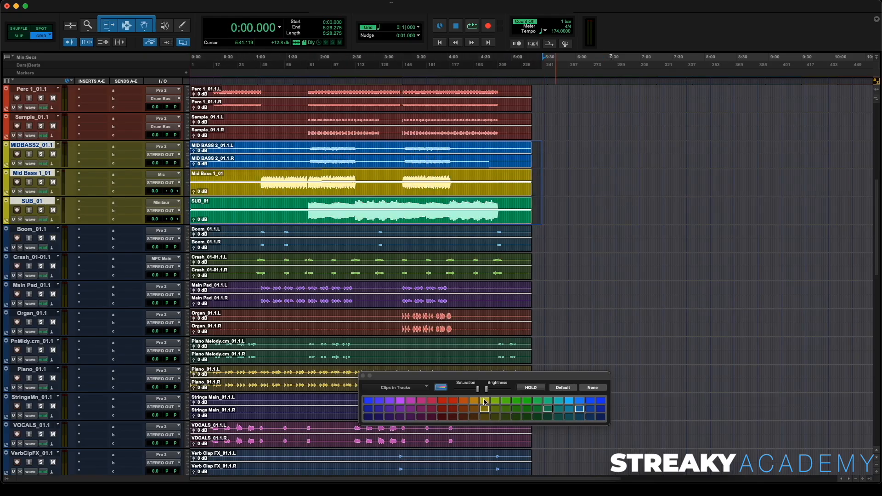
{"action": "left_click", "coordinate": [485, 401]}
{"action": "key", "text": "super+w"}
Move Mid Bass 1 above MIDBASS2 and route the outputs of all three bass tracks to the stereo Bass Bus.
{"action": "left_click_drag", "start_coordinate": [44, 175], "coordinate": [47, 153]}
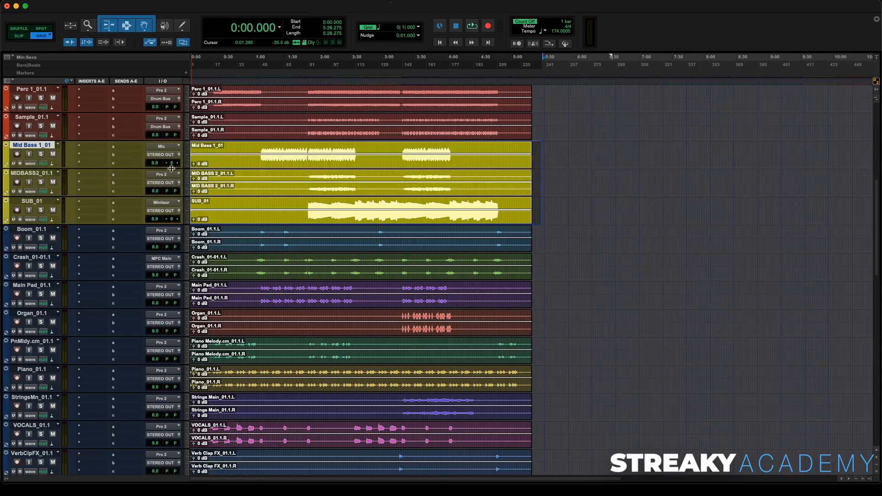
{"action": "left_click", "coordinate": [288, 155]}
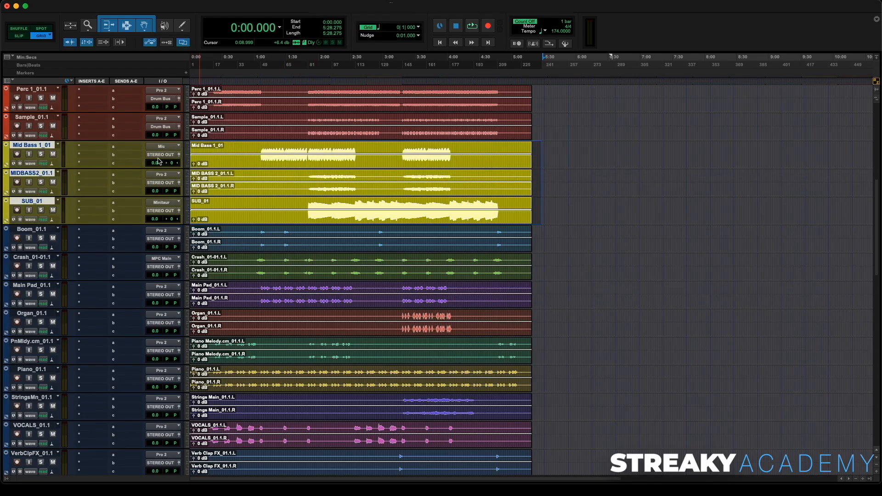
{"action": "left_click", "coordinate": [160, 155]}
{"action": "mouse_move", "coordinate": [168, 163]}
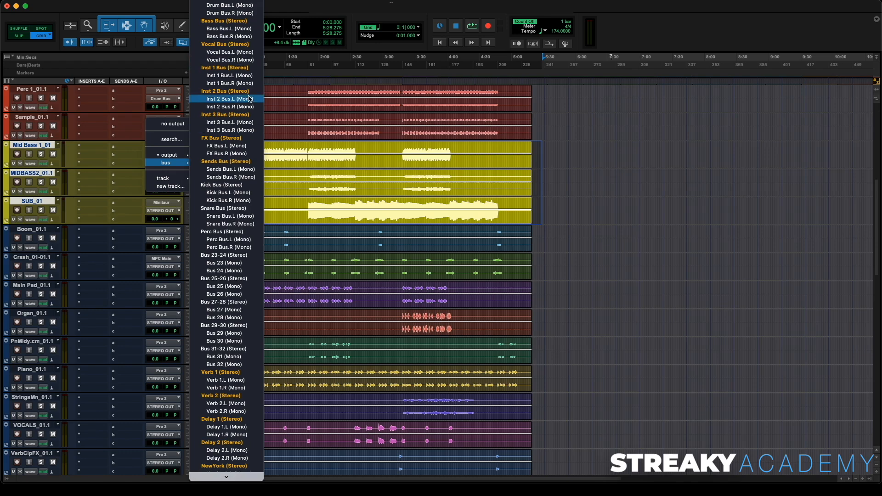
{"action": "left_click", "coordinate": [224, 21], "text": "alt+shift"}
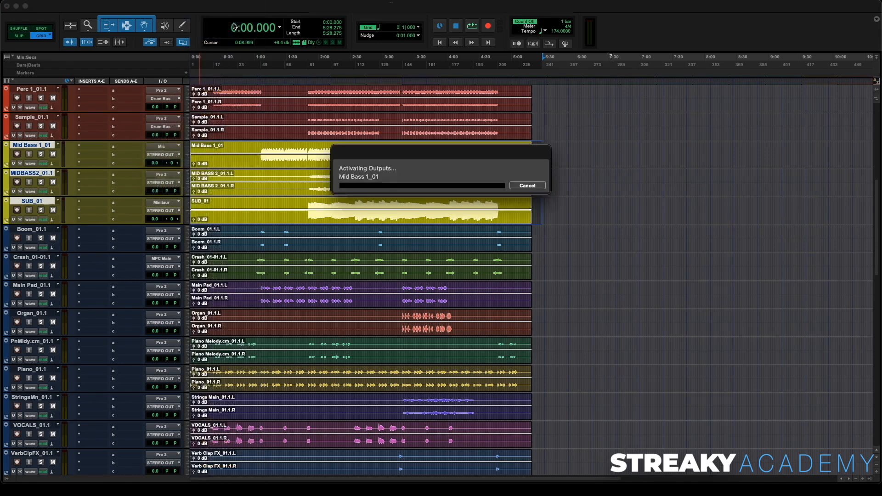
Move the Boom and Crash tracks together to directly above the VerbClpFX track.
{"action": "left_click", "coordinate": [39, 231]}
{"action": "left_click", "coordinate": [39, 257], "text": "shift"}
{"action": "scroll", "coordinate": [27, 147], "scroll_direction": "down", "scroll_amount": 3}
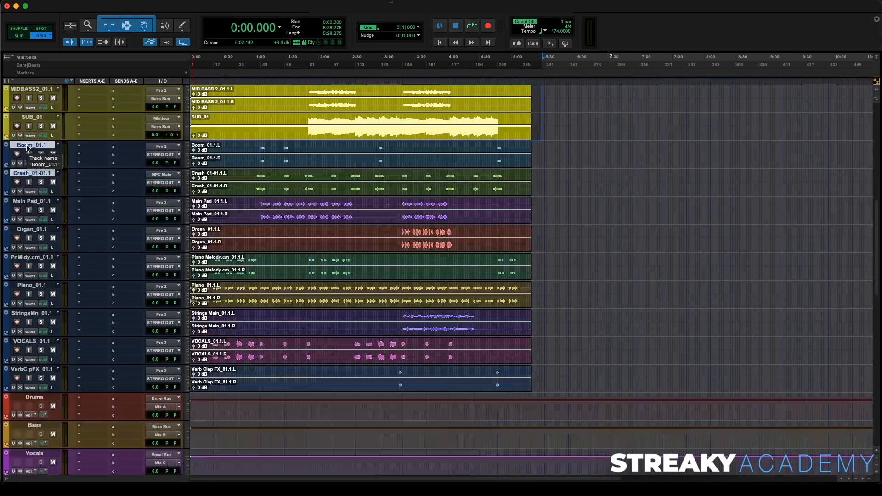
{"action": "left_click_drag", "start_coordinate": [31, 147], "coordinate": [30, 373]}
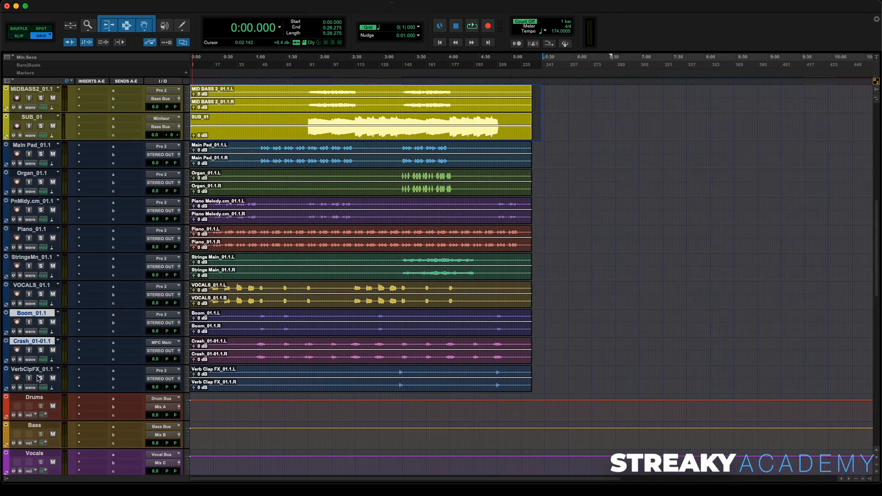
Route the outputs of the Boom, Crash and VerbClpFX tracks to the stereo FX Bus.
{"action": "left_click", "coordinate": [37, 372], "text": "shift"}
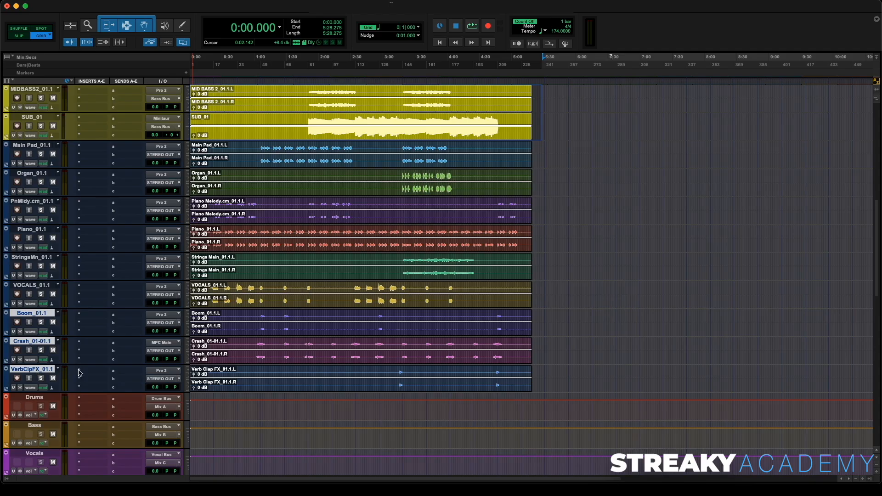
{"action": "left_click", "coordinate": [162, 382]}
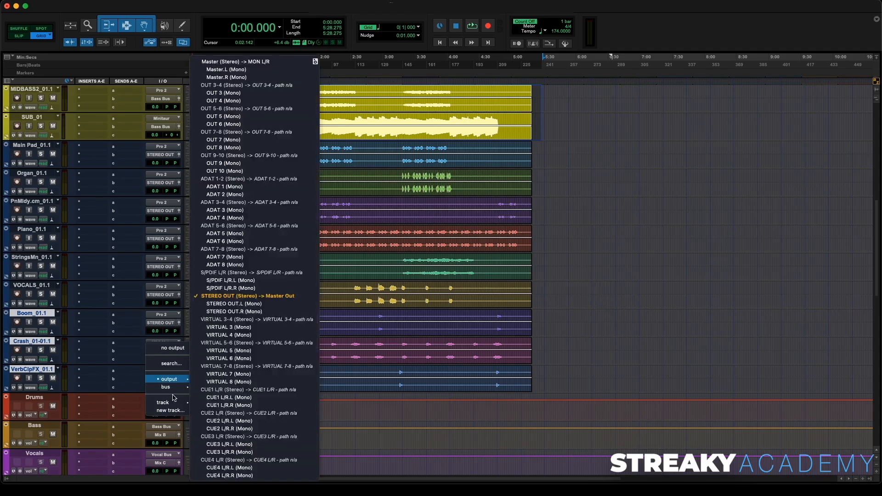
{"action": "mouse_move", "coordinate": [166, 387]}
{"action": "left_click", "coordinate": [253, 138], "text": "alt+shift"}
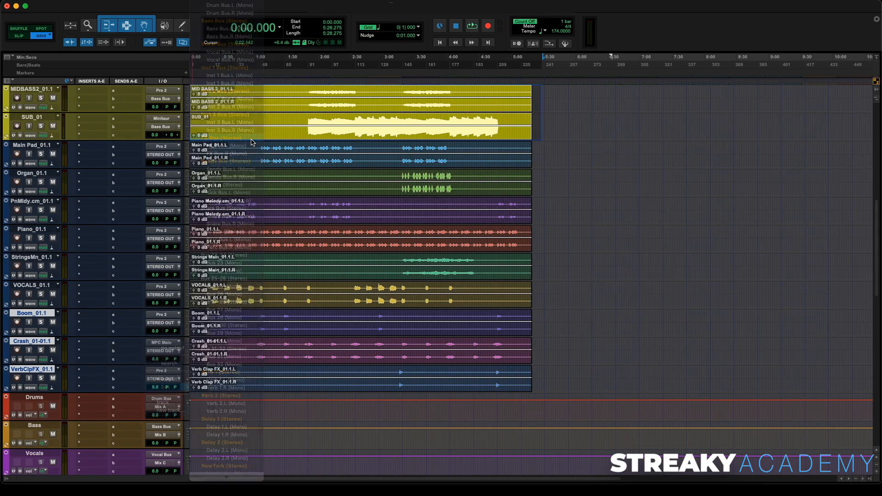
Color the Boom, Crash and VerbClpFX tracks and their clips dark blue and close the color palette.
{"action": "double_click", "coordinate": [8, 327]}
{"action": "left_click", "coordinate": [368, 418]}
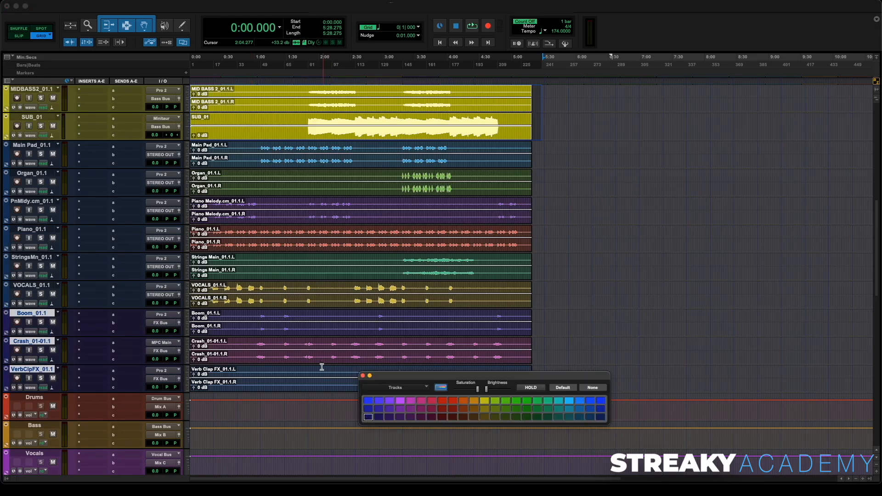
{"action": "left_click_drag", "start_coordinate": [533, 314], "coordinate": [125, 368]}
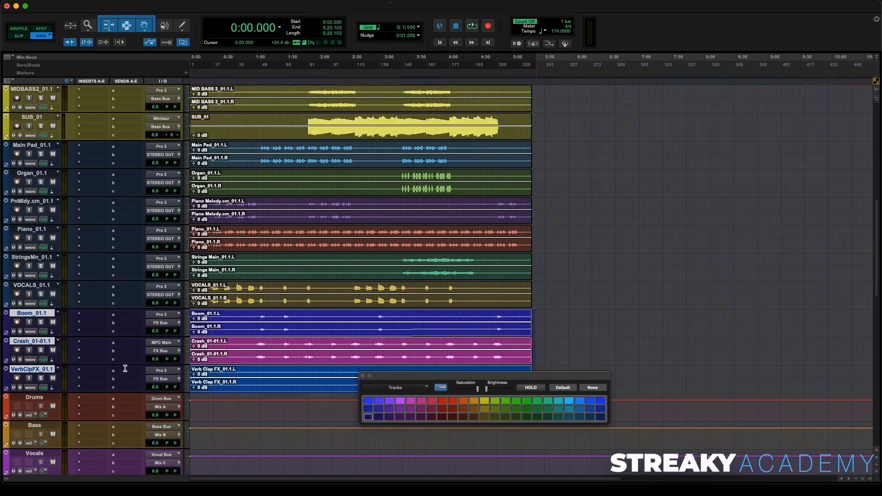
{"action": "left_click", "coordinate": [367, 418]}
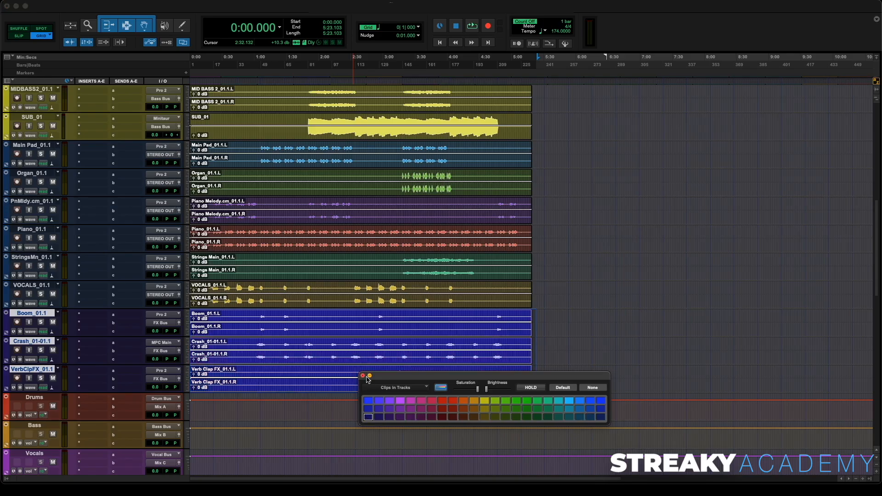
{"action": "left_click", "coordinate": [363, 376]}
Move the VOCALS track directly below SUB and color both the track and its clip purple.
{"action": "scroll", "coordinate": [37, 202], "scroll_direction": "up", "scroll_amount": 10}
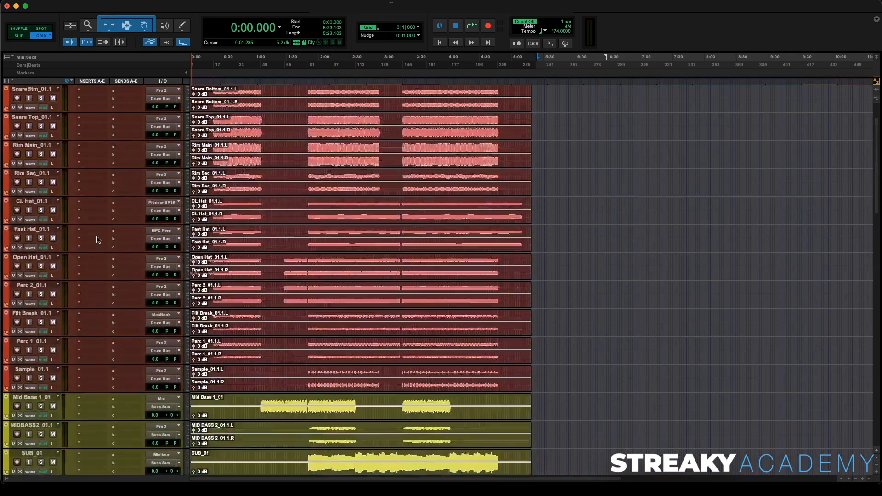
{"action": "scroll", "coordinate": [38, 202], "scroll_direction": "down", "scroll_amount": 8}
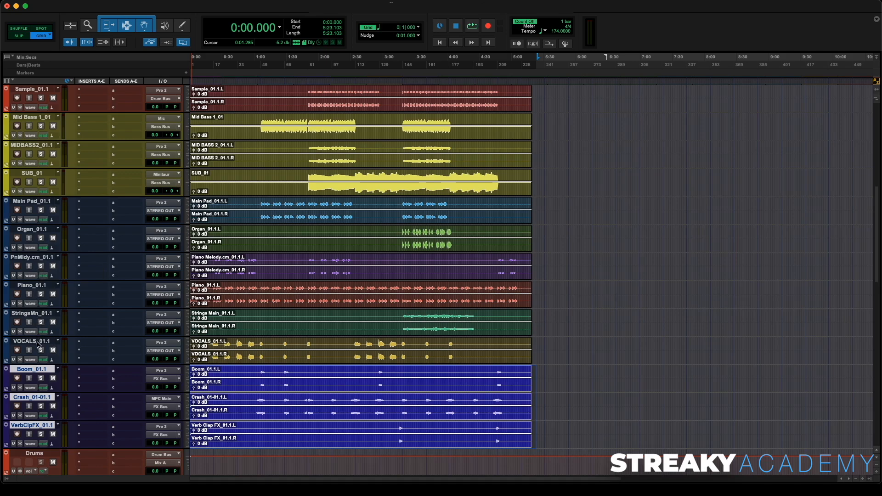
{"action": "left_click_drag", "start_coordinate": [39, 342], "coordinate": [55, 203]}
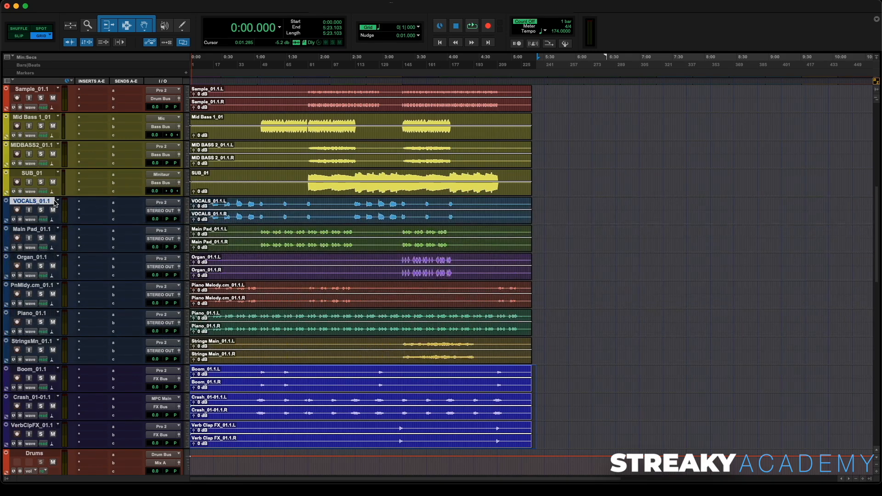
{"action": "double_click", "coordinate": [7, 212]}
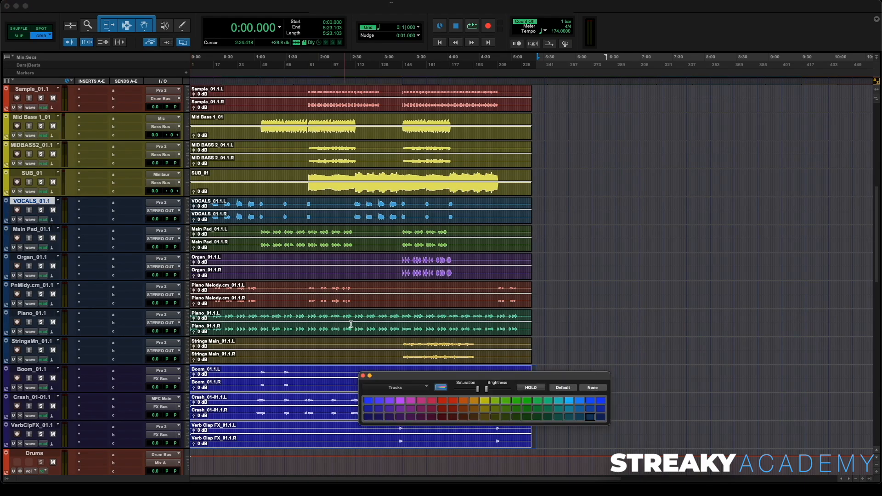
{"action": "left_click", "coordinate": [403, 402]}
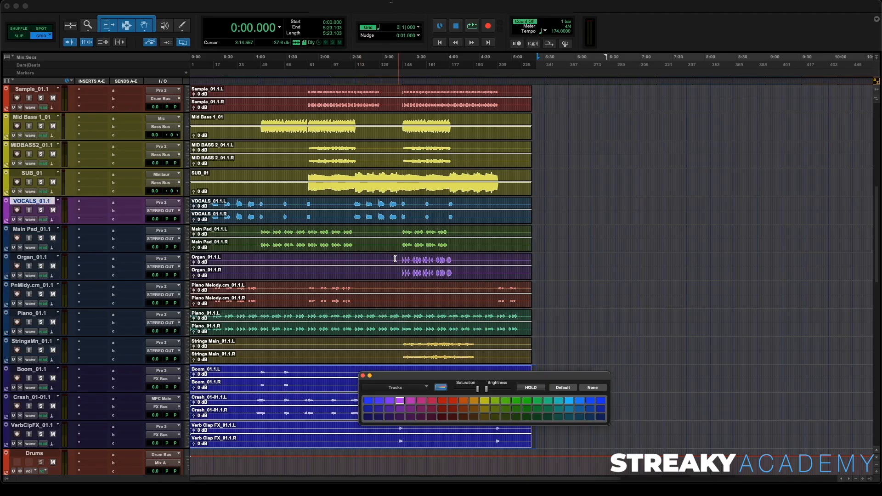
{"action": "left_click", "coordinate": [395, 217]}
{"action": "left_click", "coordinate": [399, 402]}
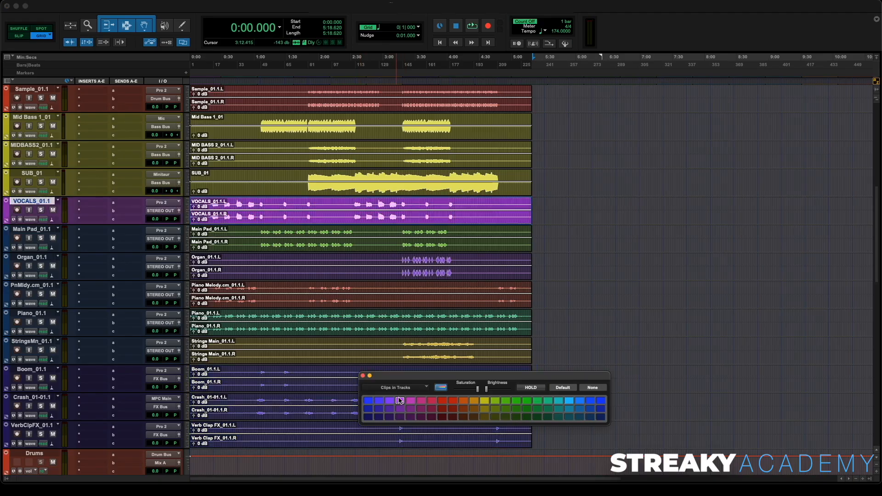
Route the VOCALS track's output to the stereo Vocal Bus.
{"action": "left_click", "coordinate": [163, 212]}
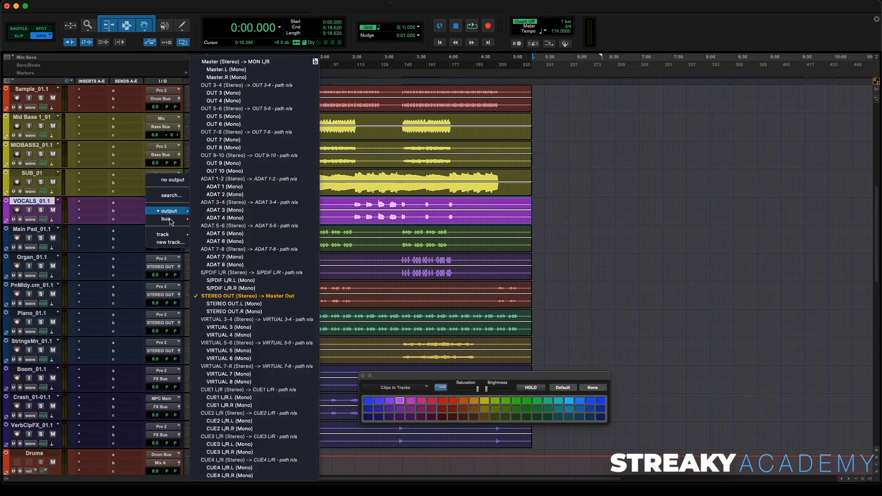
{"action": "mouse_move", "coordinate": [166, 218]}
{"action": "left_click", "coordinate": [214, 46]}
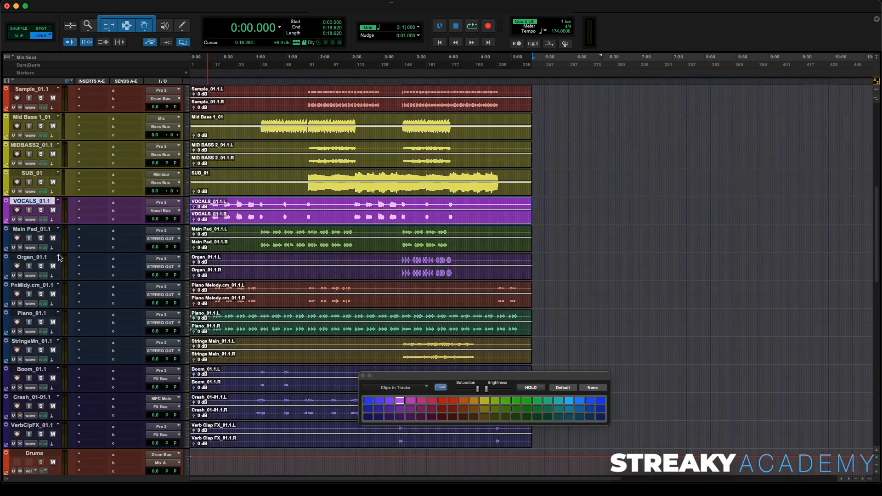
Move the two piano tracks directly below VOCALS, with Piano above the piano melody track.
{"action": "left_click", "coordinate": [33, 286]}
{"action": "left_click", "coordinate": [32, 313], "text": "shift"}
{"action": "left_click_drag", "start_coordinate": [32, 287], "coordinate": [39, 238]}
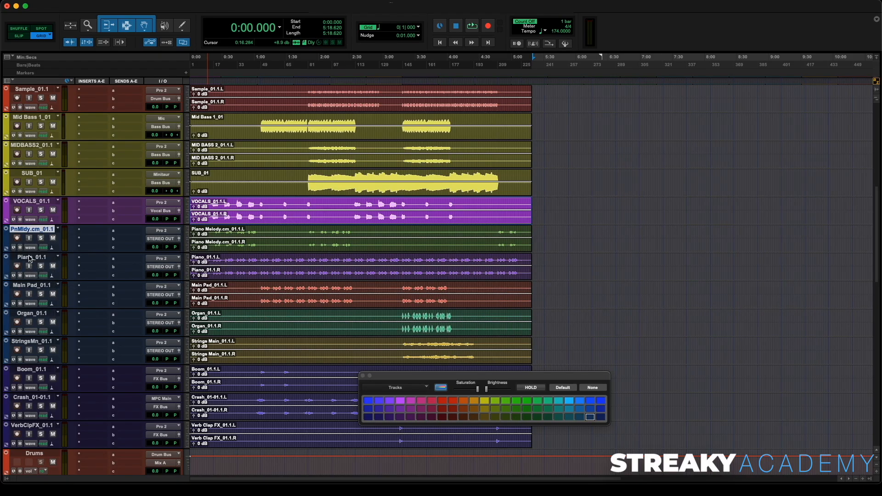
{"action": "left_click", "coordinate": [30, 258]}
{"action": "mouse_move", "coordinate": [30, 258]}
{"action": "left_mouse_down"}
{"action": "mouse_move", "coordinate": [29, 232]}
{"action": "mouse_move", "coordinate": [28, 248]}
{"action": "left_mouse_up"}
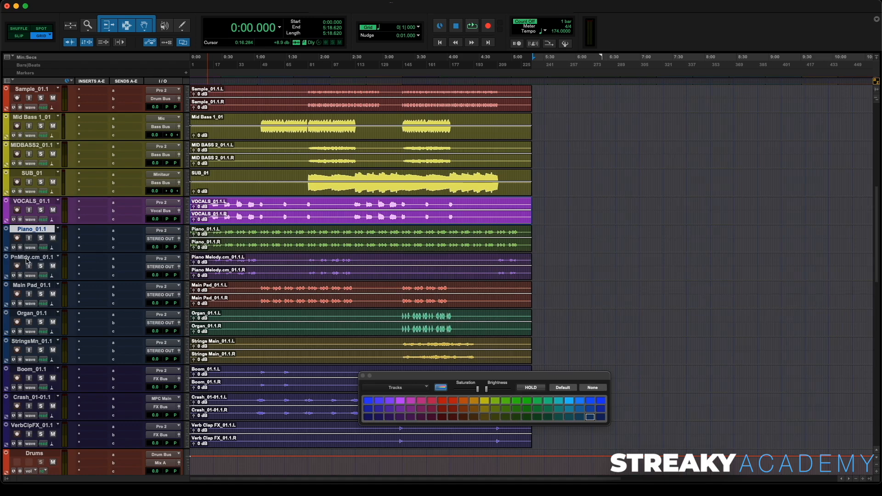
Route both piano tracks to the stereo Inst 1 Bus and color the tracks and their clips green.
{"action": "left_click", "coordinate": [26, 258], "text": "shift"}
{"action": "left_click", "coordinate": [162, 239]}
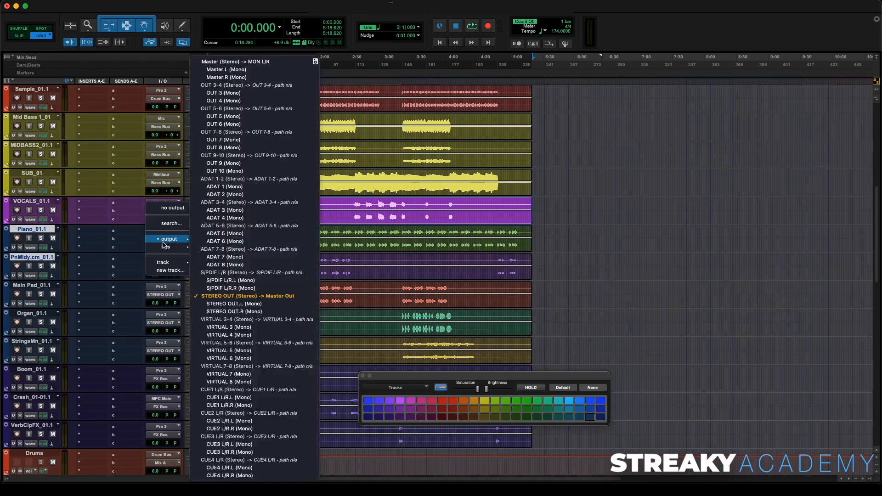
{"action": "mouse_move", "coordinate": [166, 246]}
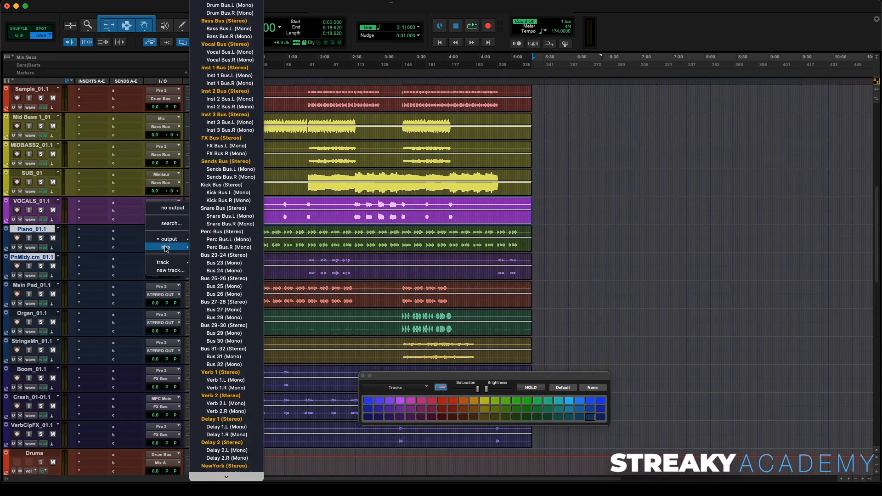
{"action": "left_click", "coordinate": [242, 68]}
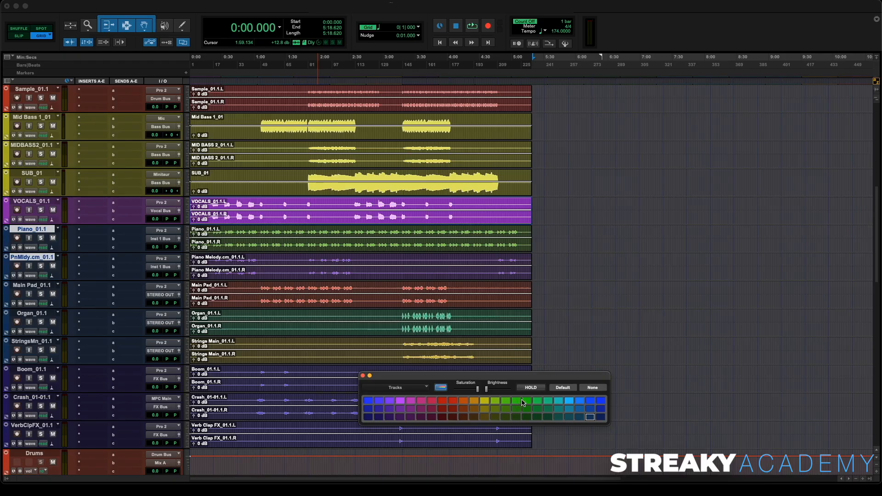
{"action": "left_click", "coordinate": [523, 402]}
Move the StringsMn track above Organ so it sits directly below Main Pad.
{"action": "scroll", "coordinate": [567, 231], "scroll_direction": "up", "scroll_amount": 5}
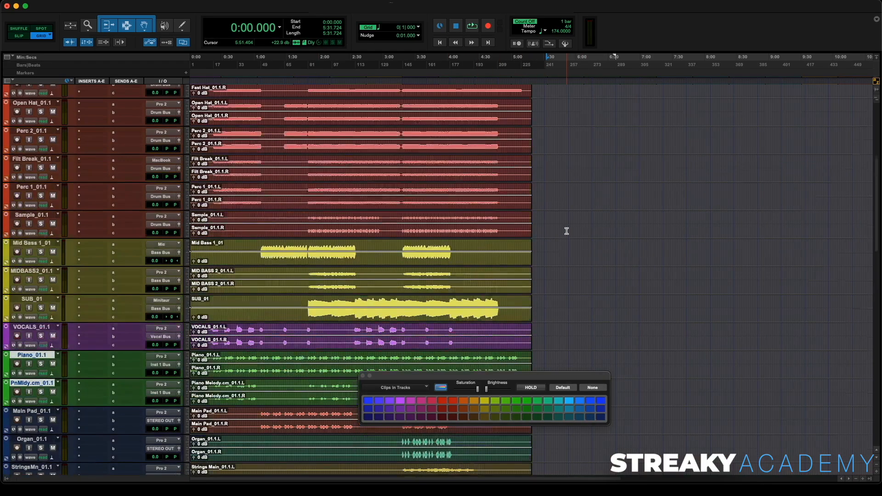
{"action": "scroll", "coordinate": [567, 231], "scroll_direction": "down", "scroll_amount": 8}
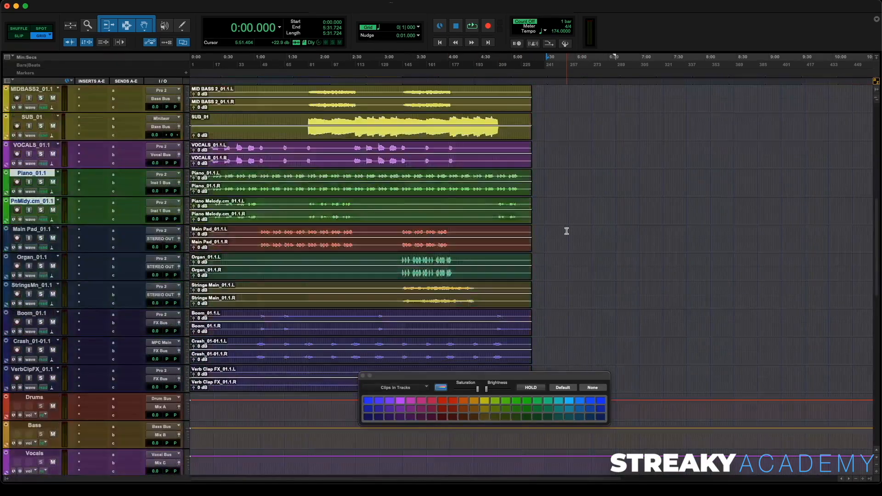
{"action": "scroll", "coordinate": [565, 230], "scroll_direction": "up", "scroll_amount": 2}
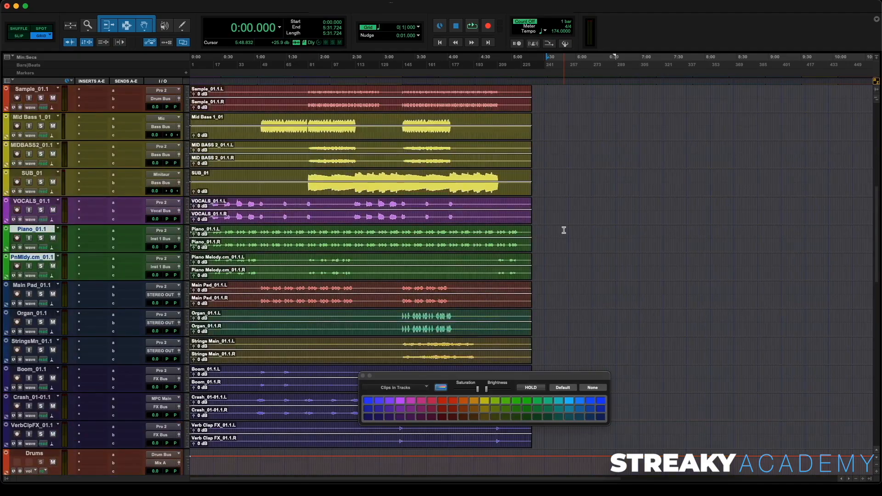
{"action": "scroll", "coordinate": [564, 230], "scroll_direction": "down", "scroll_amount": 2}
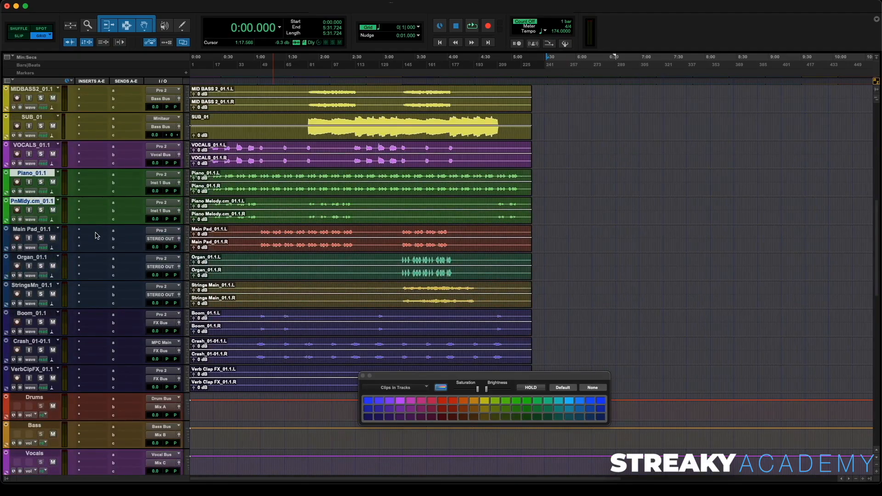
{"action": "left_click_drag", "start_coordinate": [32, 285], "coordinate": [36, 253]}
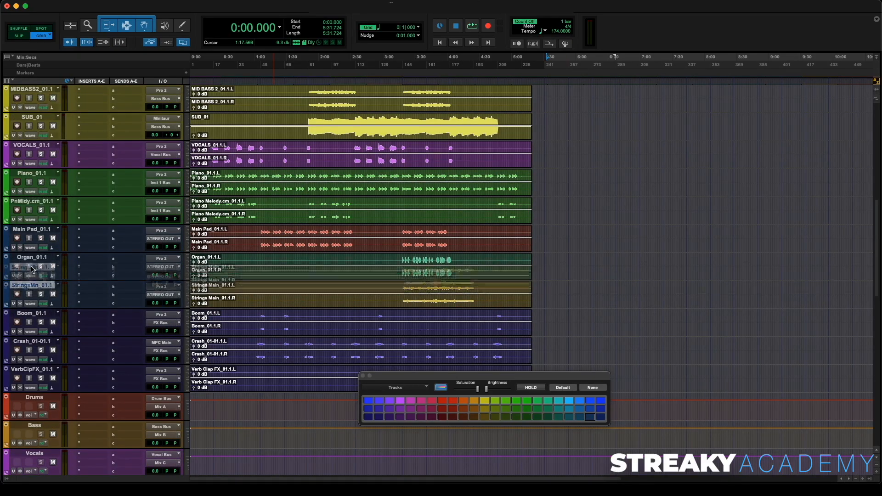
Route the outputs of the Main Pad and StringsMn tracks to the stereo Inst 2 Bus.
{"action": "left_click", "coordinate": [33, 229], "text": "shift"}
{"action": "left_click", "coordinate": [166, 271]}
{"action": "mouse_move", "coordinate": [166, 274]}
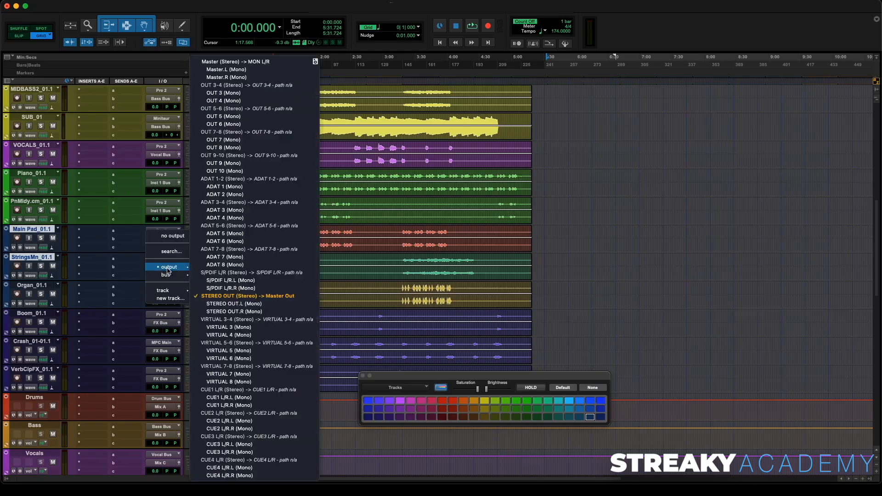
{"action": "left_click", "coordinate": [225, 91], "text": "alt+shift"}
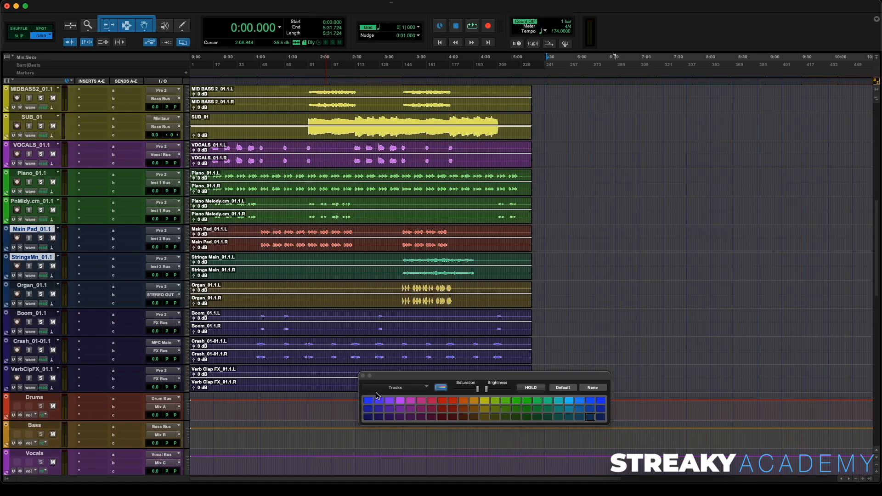
Color the Main Pad and StringsMn tracks light blue and their clips teal, and clear the selection.
{"action": "left_click", "coordinate": [568, 401]}
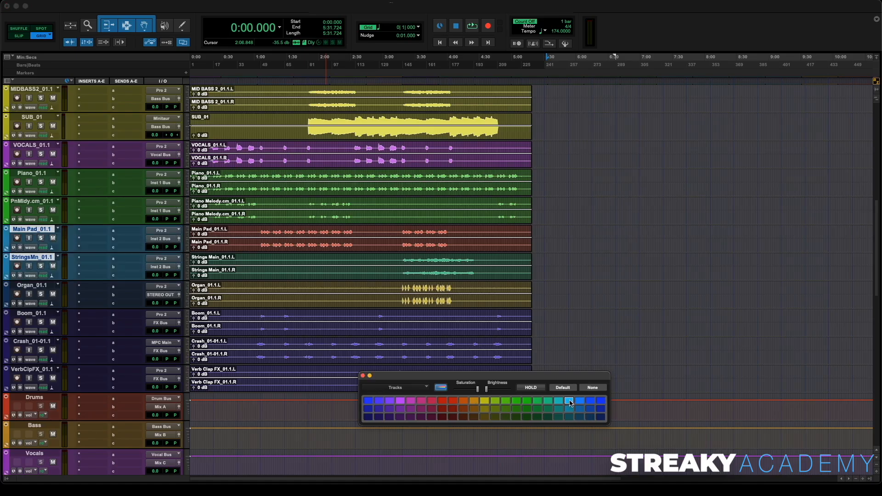
{"action": "left_click_drag", "start_coordinate": [539, 237], "coordinate": [190, 237]}
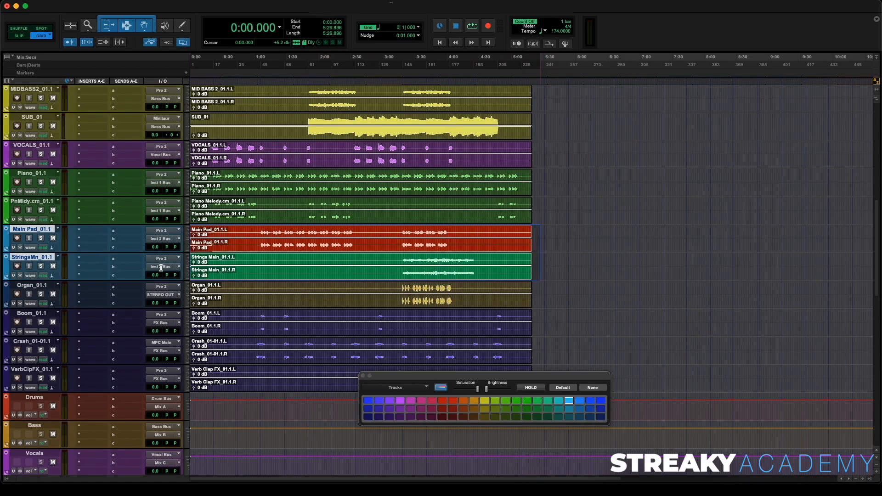
{"action": "left_click", "coordinate": [553, 407]}
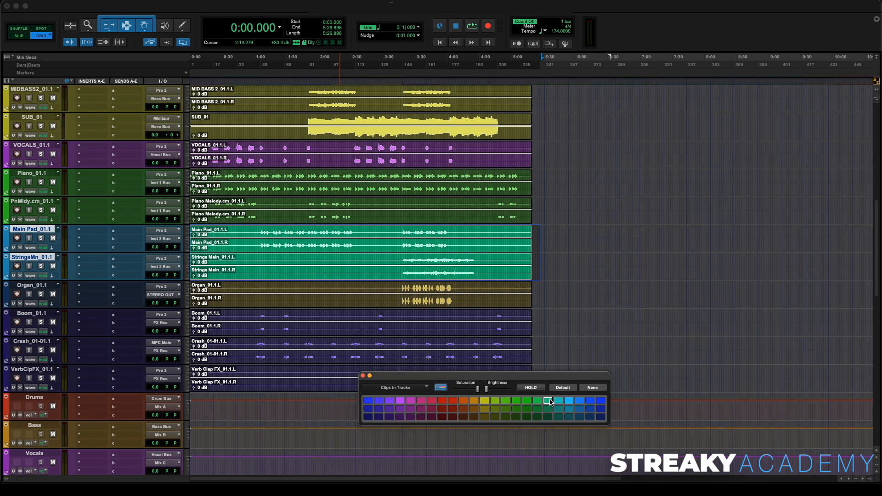
{"action": "left_click", "coordinate": [587, 325]}
Route the Organ track to the stereo Inst 3 Bus and color the track and its clip orange.
{"action": "left_click", "coordinate": [38, 285]}
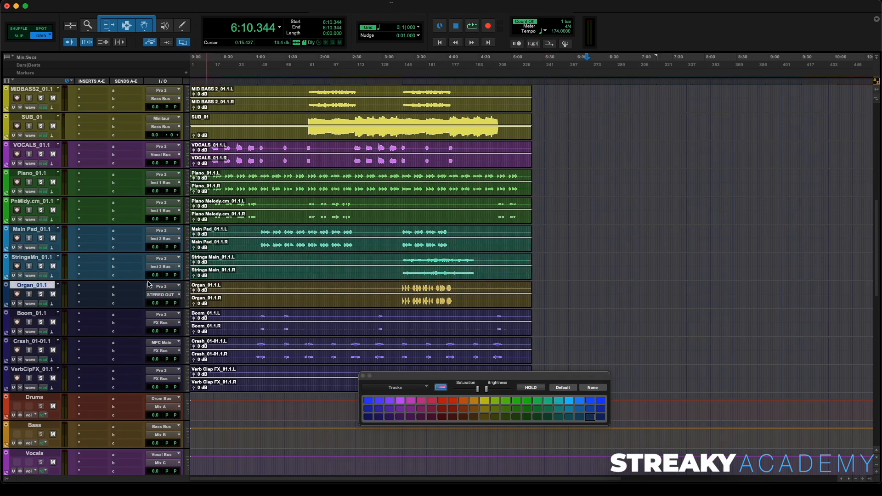
{"action": "left_click", "coordinate": [158, 295]}
{"action": "mouse_move", "coordinate": [168, 306]}
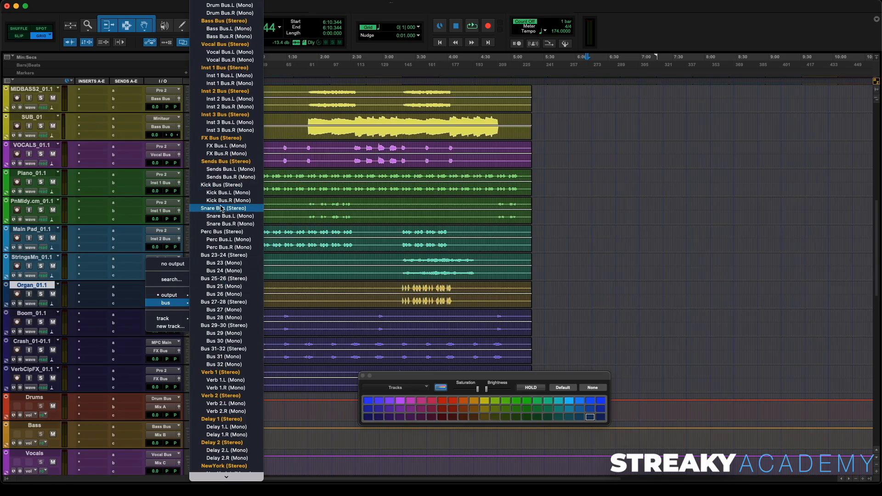
{"action": "left_click", "coordinate": [224, 115]}
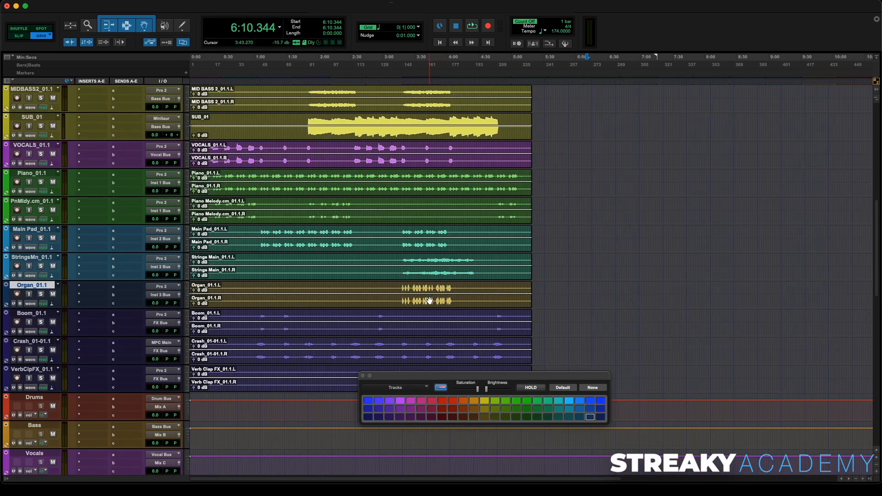
{"action": "left_click", "coordinate": [463, 401]}
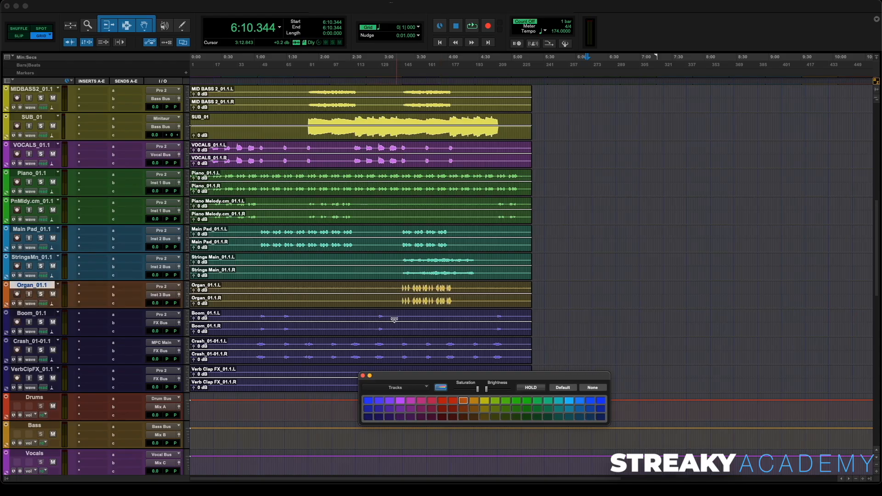
{"action": "left_click", "coordinate": [362, 375]}
Check the bus routing across all tracks and mute the Streaky DRY MIX REF track at the end of the session.
{"action": "key", "text": "super+bracketright"}
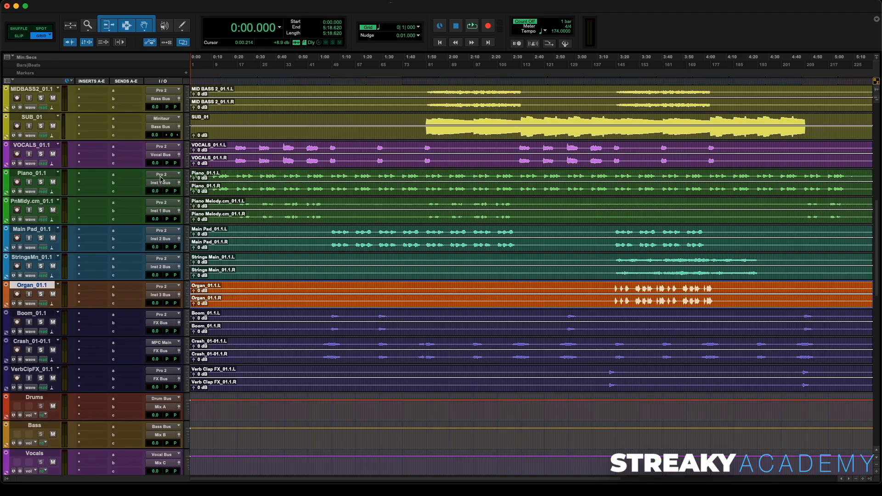
{"action": "scroll", "coordinate": [161, 182], "scroll_direction": "up", "scroll_amount": 3}
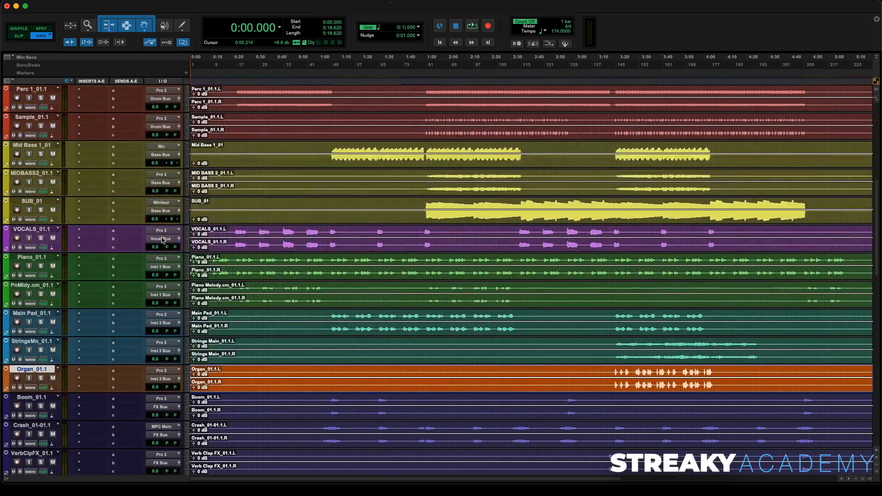
{"action": "scroll", "coordinate": [163, 240], "scroll_direction": "up", "scroll_amount": 4}
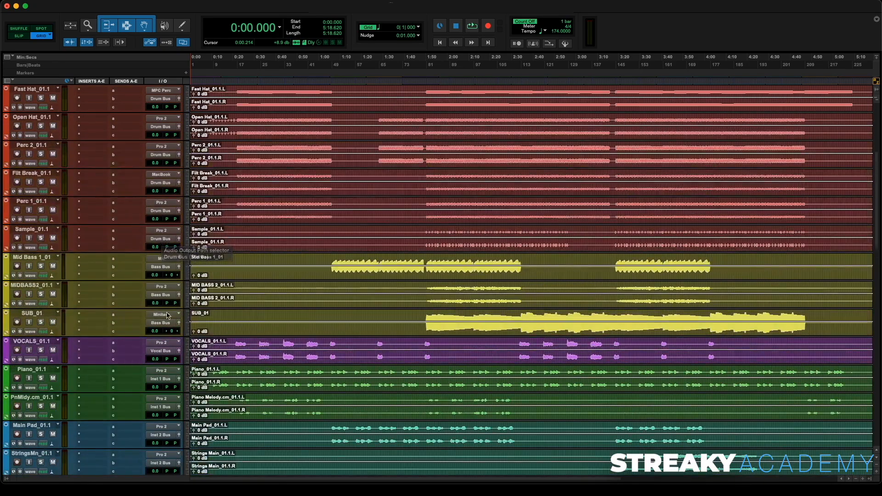
{"action": "scroll", "coordinate": [152, 276], "scroll_direction": "up", "scroll_amount": 7}
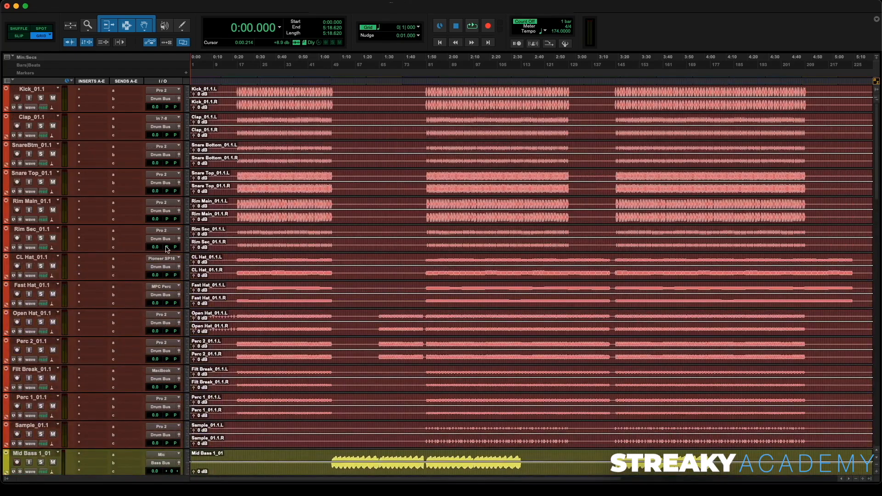
{"action": "scroll", "coordinate": [167, 248], "scroll_direction": "down", "scroll_amount": 20}
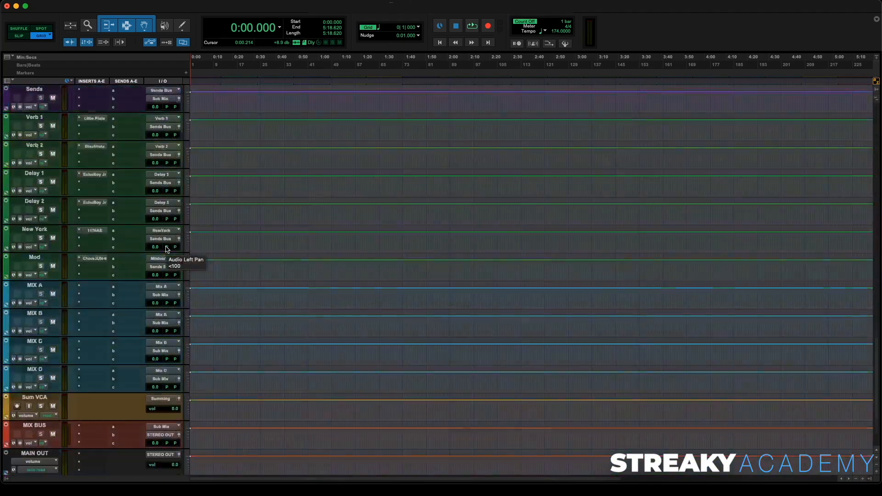
{"action": "scroll", "coordinate": [167, 248], "scroll_direction": "down", "scroll_amount": 5}
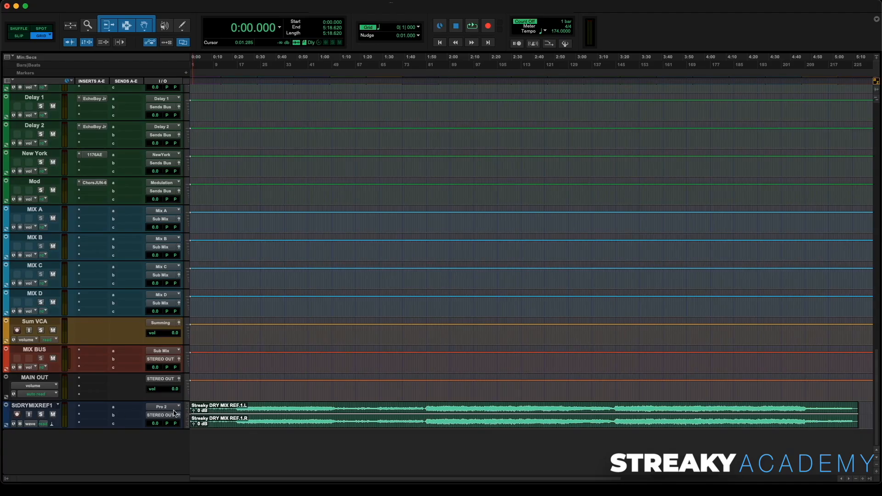
{"action": "left_click", "coordinate": [53, 415]}
Reduce the height of all tracks until the whole session fits in the edit window.
{"action": "scroll", "coordinate": [193, 343], "scroll_direction": "up", "scroll_amount": 20}
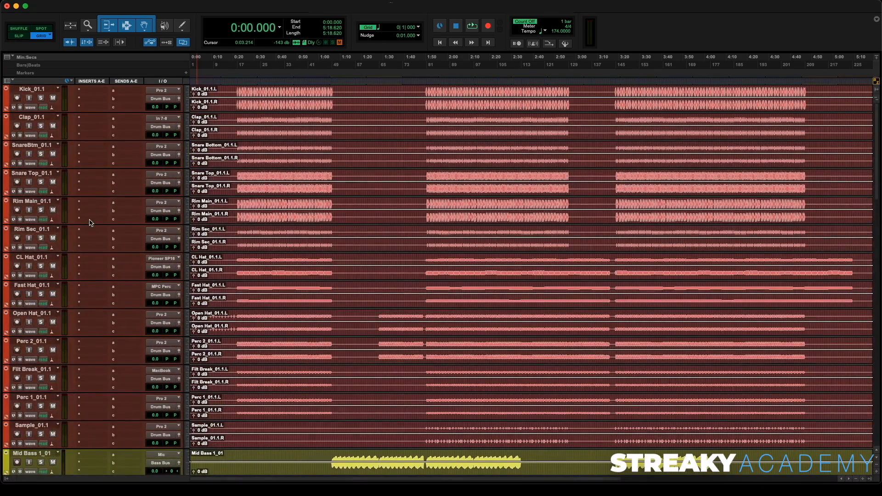
{"action": "key", "text": "ctrl+alt+Down"}
{"action": "key", "text": "ctrl+alt+Down"}
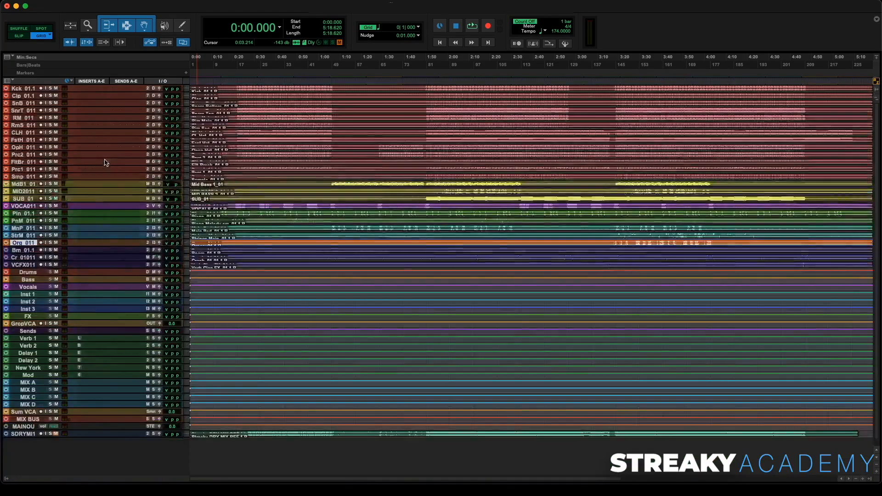
Show the mixer, then solo and unmute the dry mix reference track.
{"action": "key", "text": "ctrl+equal"}
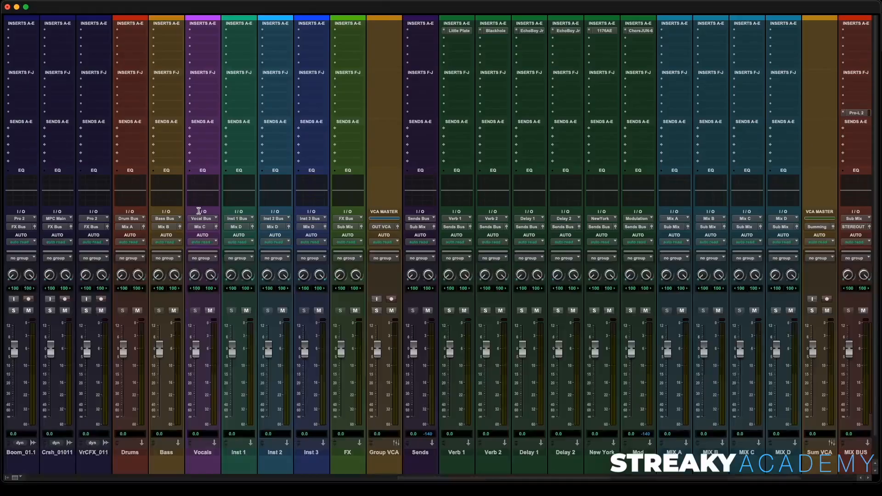
{"action": "scroll", "coordinate": [508, 296], "scroll_direction": "right", "scroll_amount": 5}
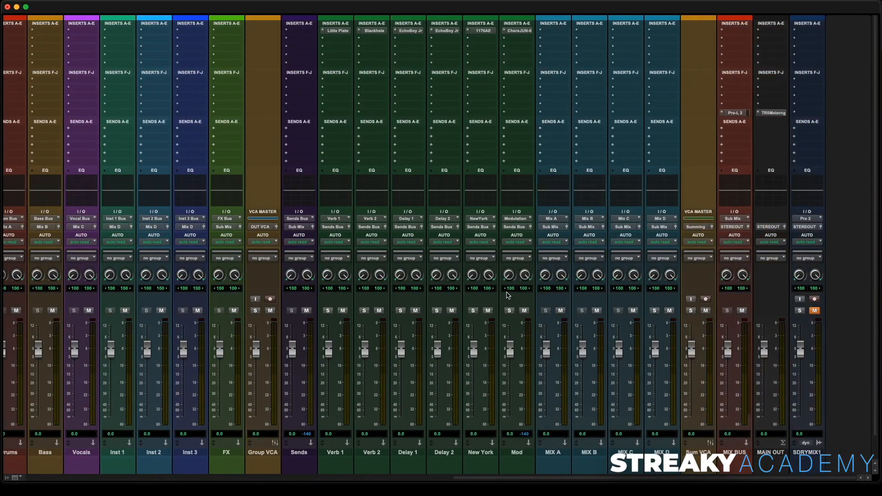
{"action": "left_click", "coordinate": [800, 310]}
{"action": "left_click", "coordinate": [815, 310]}
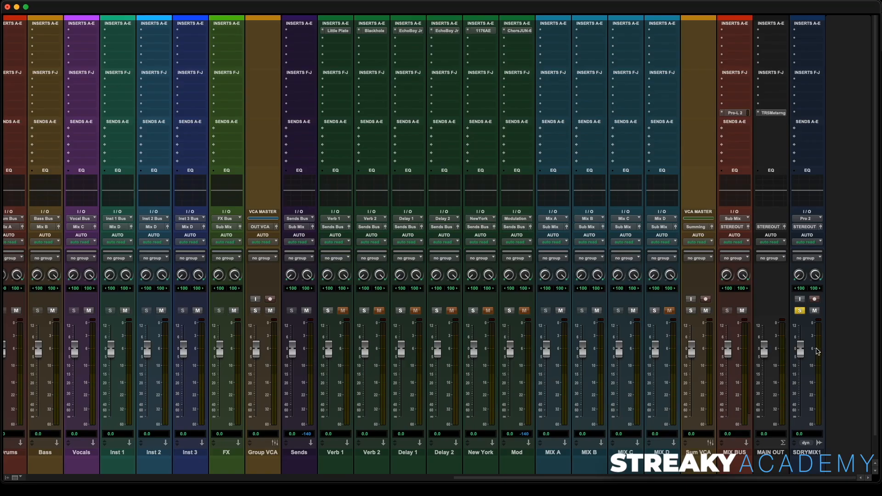
Place the playback cursor at about 3:18, where the last kick section begins, and play the reference track with the mixer shown.
{"action": "key", "text": "super+equal"}
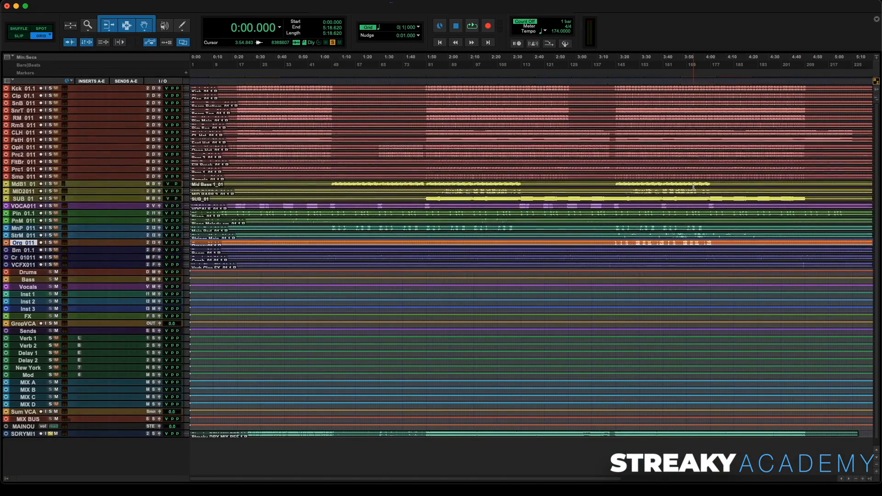
{"action": "left_click", "coordinate": [615, 86]}
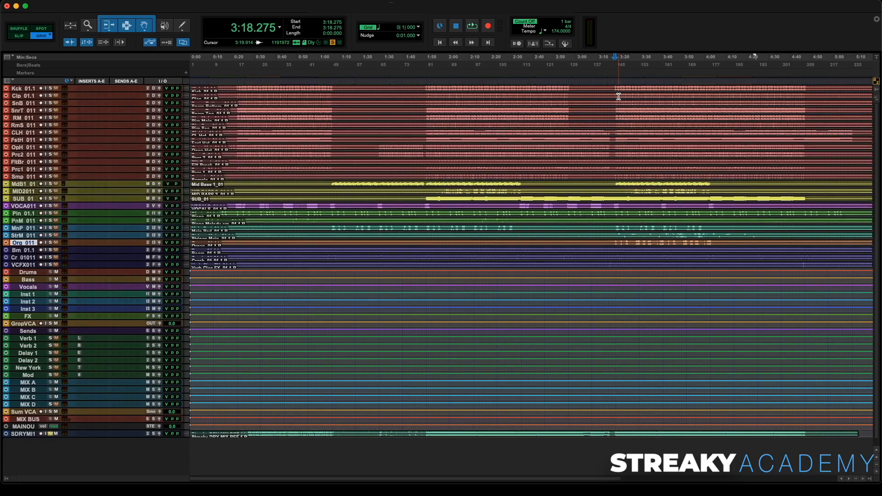
{"action": "key", "text": "super+equal"}
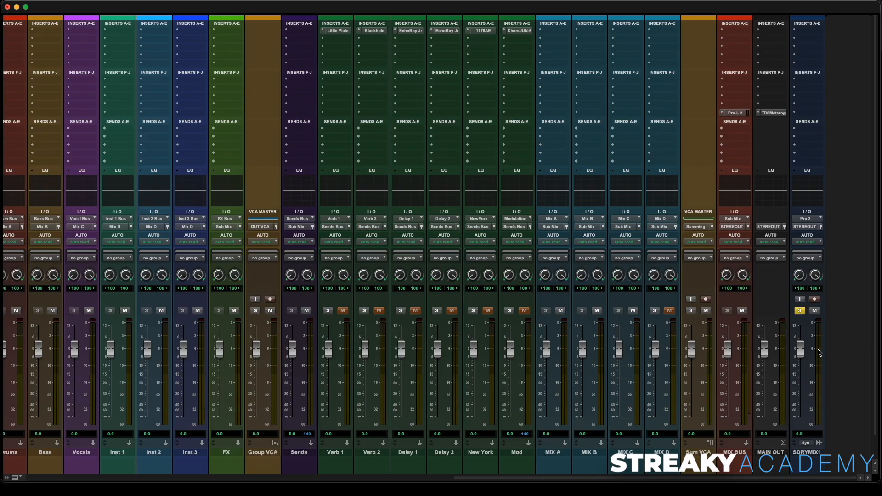
{"action": "key", "text": "space"}
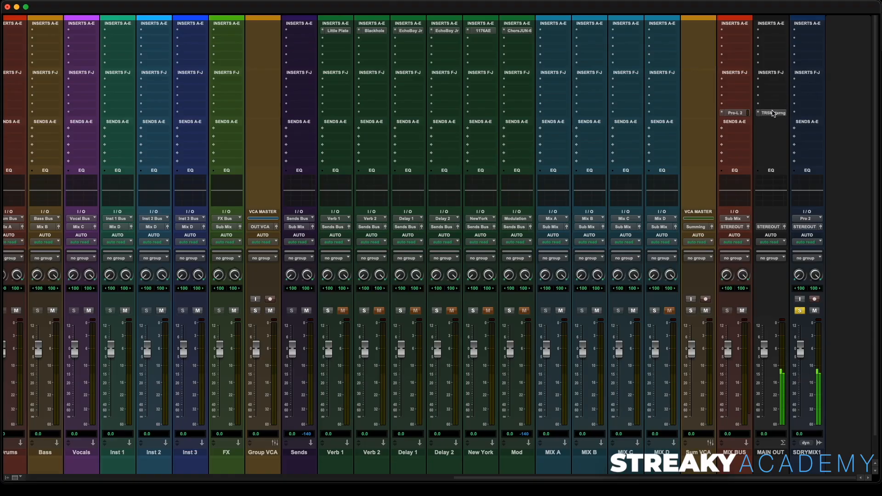
Check the reference track's levels in the TRS Metering plug-in on MAIN OUT, stop playback and close the plug-in.
{"action": "left_click", "coordinate": [773, 113]}
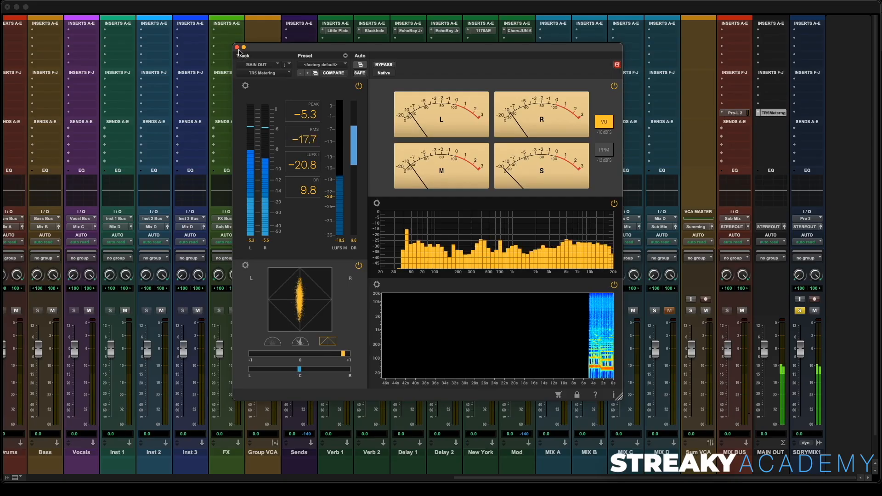
{"action": "key", "text": "space"}
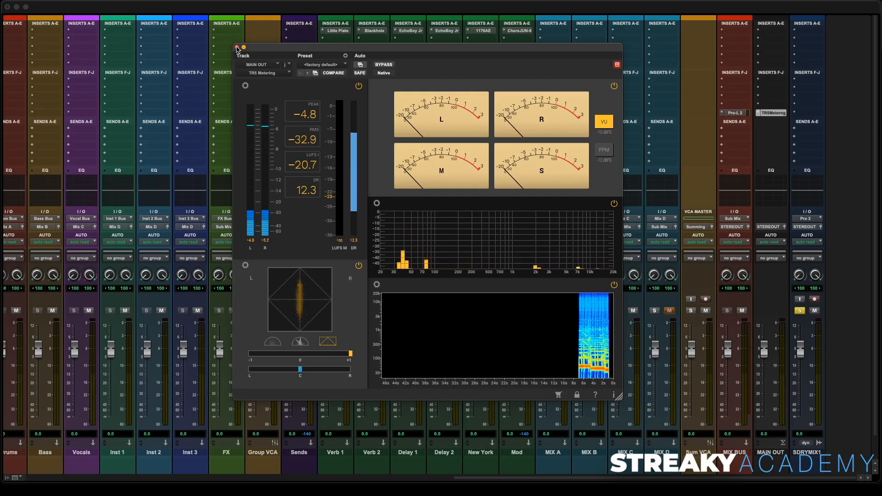
{"action": "left_click", "coordinate": [237, 47]}
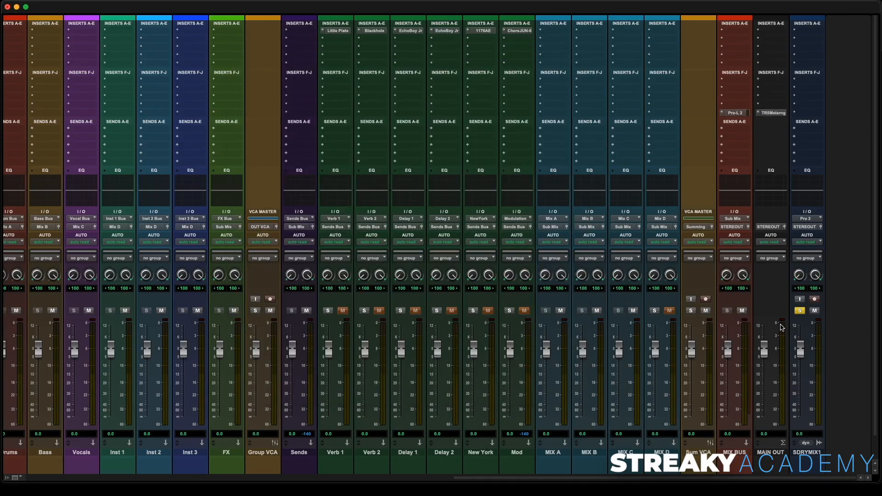
Unsolo and mute the dry mix reference track, and increase the height of all tracks in the edit window.
{"action": "left_click", "coordinate": [804, 311]}
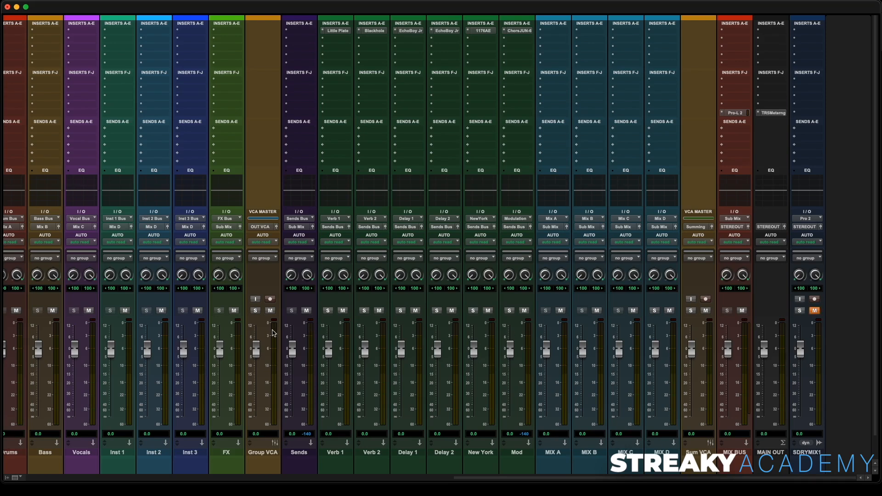
{"action": "key", "text": "super+equal"}
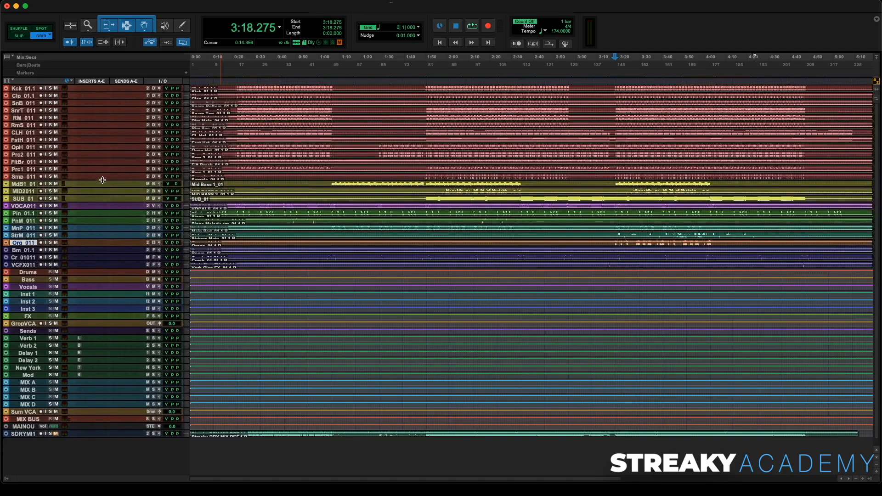
{"action": "key", "text": "ctrl+Up"}
{"action": "key", "text": "ctrl+Up"}
{"action": "key", "text": "ctrl+Up"}
{"action": "scroll", "coordinate": [337, 233], "scroll_direction": "up", "scroll_amount": 8}
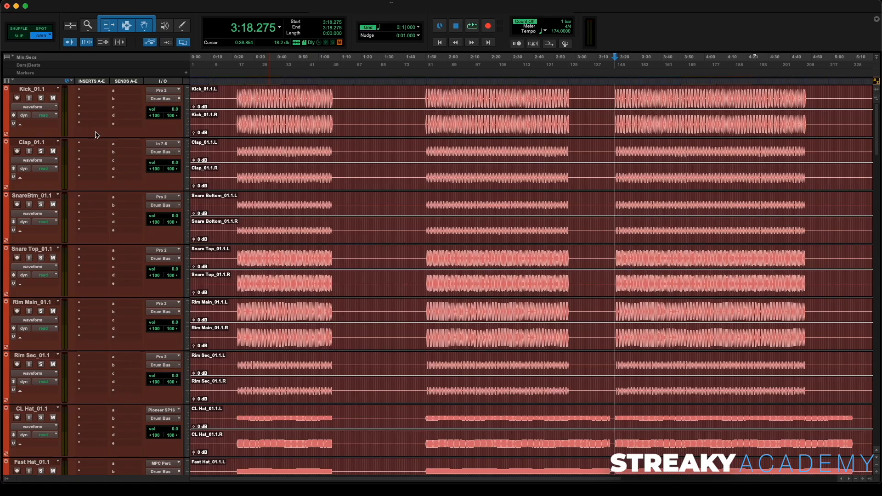
{"action": "left_click_drag", "start_coordinate": [97, 135], "coordinate": [121, 97]}
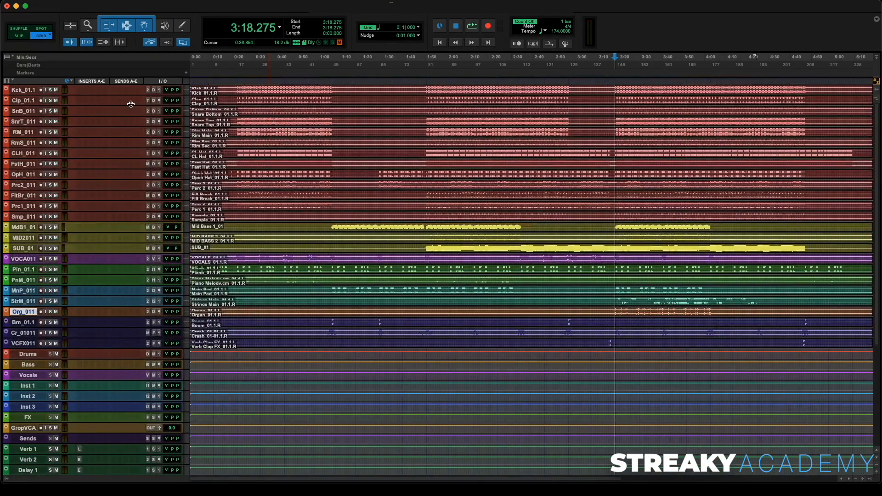
Show the mixer, open the TRS Metering plug-in on MAIN OUT clear of the Group VCA, and play the full mix.
{"action": "key", "text": "super+equal"}
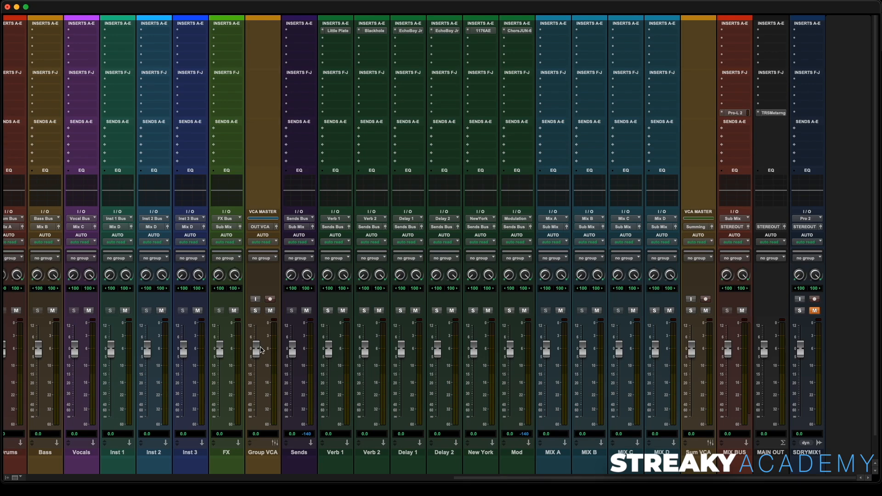
{"action": "left_click", "coordinate": [776, 114]}
{"action": "left_click_drag", "start_coordinate": [326, 49], "coordinate": [441, 49]}
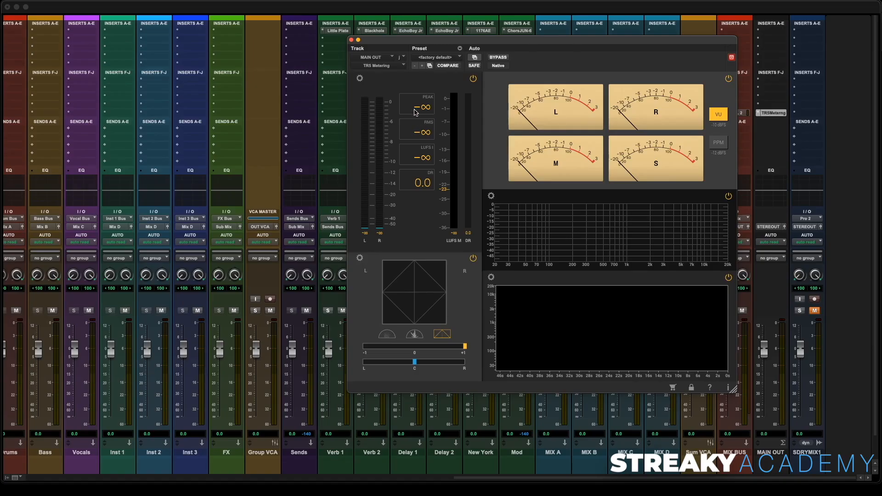
{"action": "key", "text": "space"}
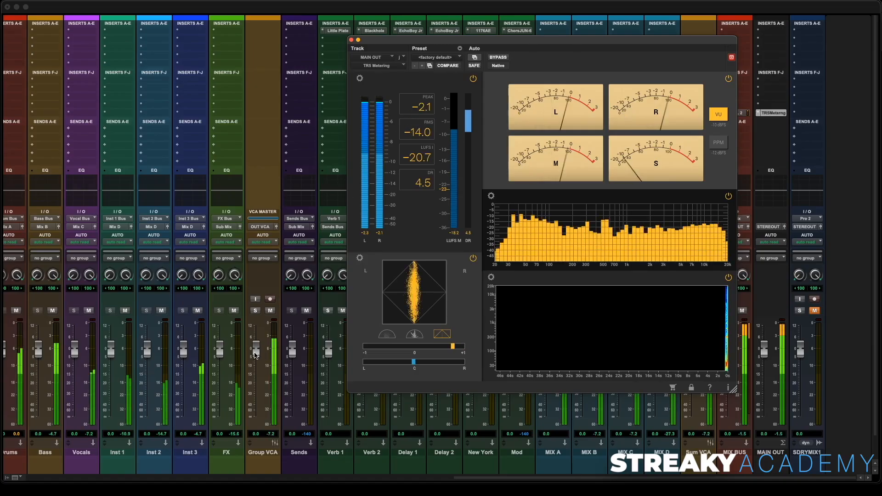
Lower the Group VCA to -10.5 dB, resetting the meter's peak readings during playback, and close the metering plug-in.
{"action": "left_click_drag", "start_coordinate": [255, 352], "coordinate": [256, 371]}
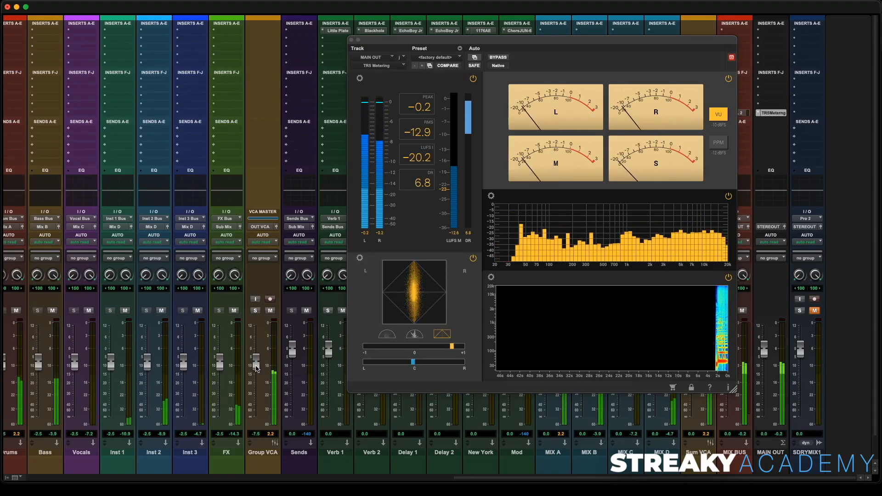
{"action": "left_click", "coordinate": [427, 110]}
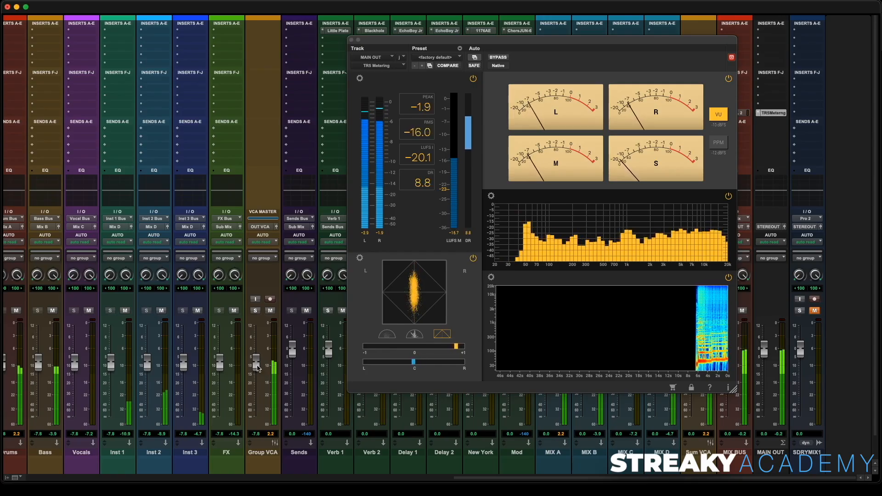
{"action": "left_click_drag", "start_coordinate": [261, 366], "coordinate": [257, 370]}
{"action": "left_click", "coordinate": [430, 122]}
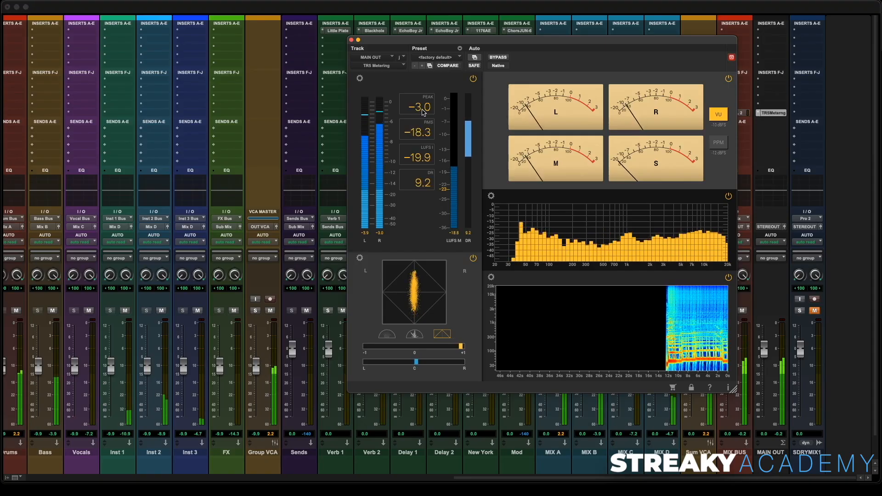
{"action": "left_click", "coordinate": [257, 373]}
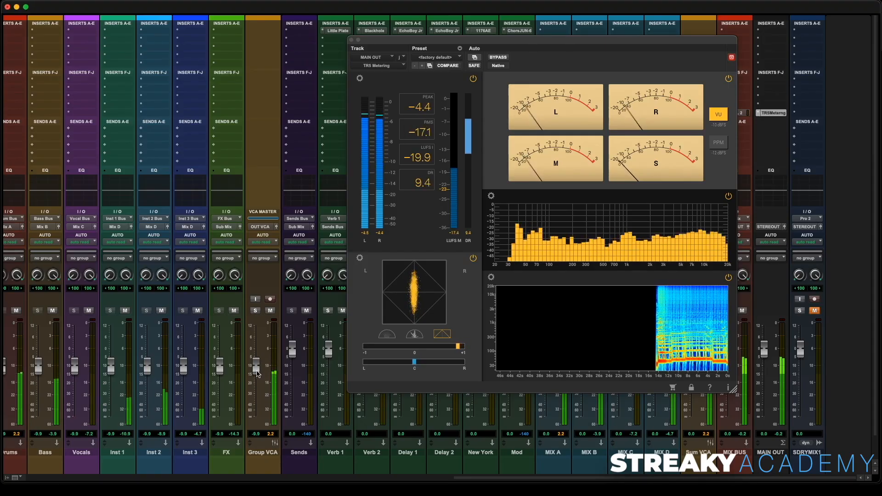
{"action": "left_click_drag", "start_coordinate": [258, 374], "coordinate": [258, 375]}
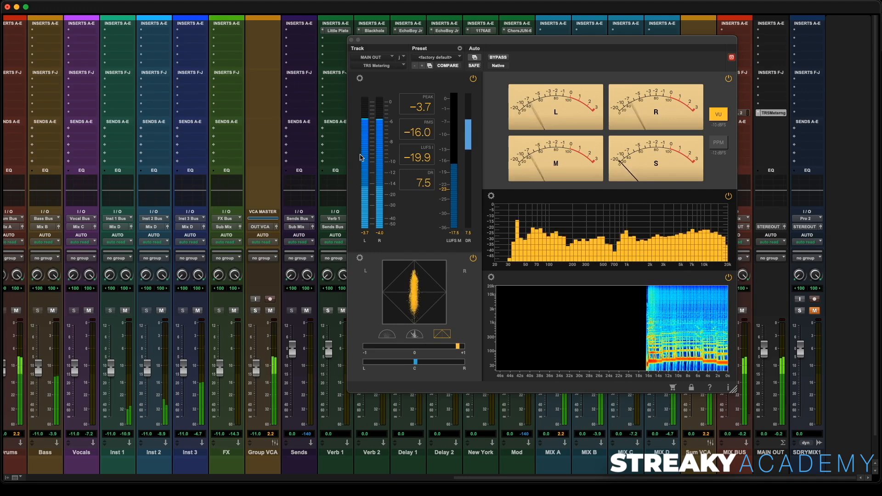
{"action": "left_click", "coordinate": [424, 108]}
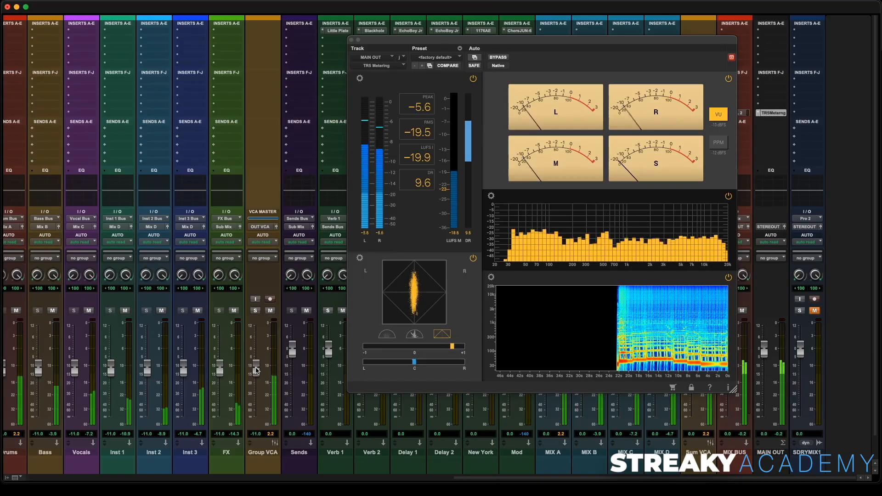
{"action": "left_click_drag", "start_coordinate": [256, 370], "coordinate": [258, 369]}
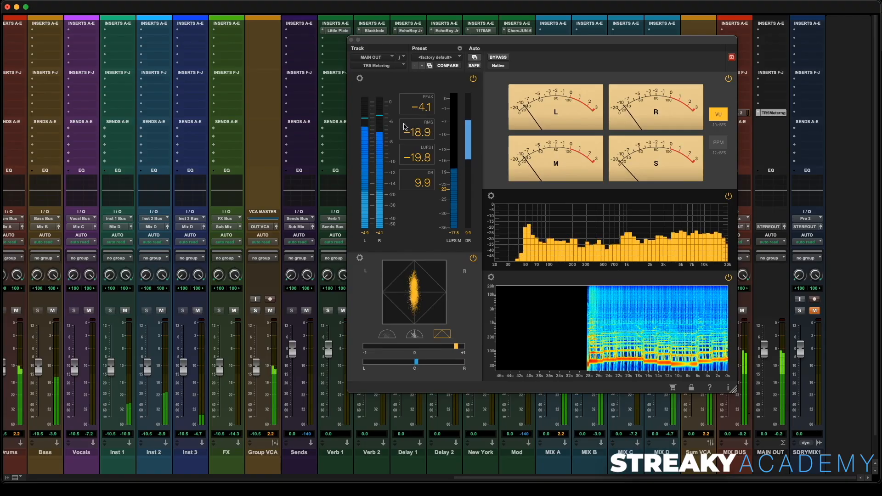
{"action": "left_click", "coordinate": [352, 39]}
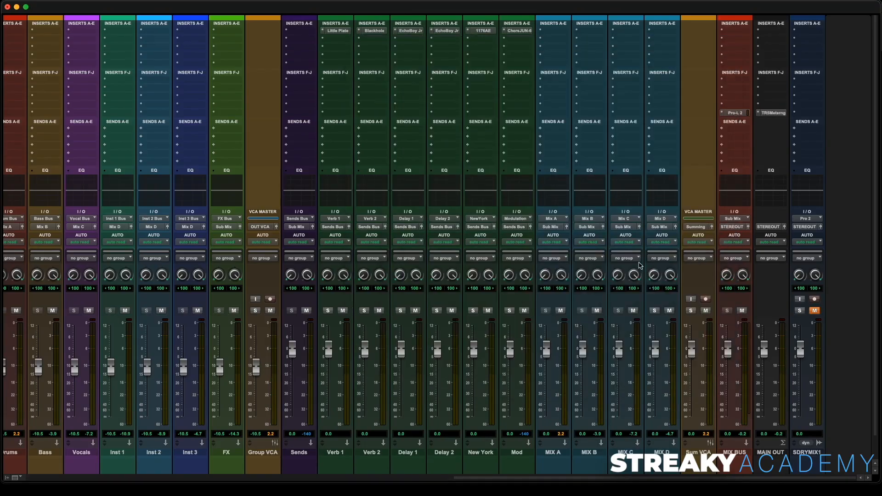
Solo and unmute the dry mix reference to compare it with the mix, and return it to muted and unsoloed.
{"action": "left_click", "coordinate": [800, 311]}
{"action": "left_click", "coordinate": [815, 311]}
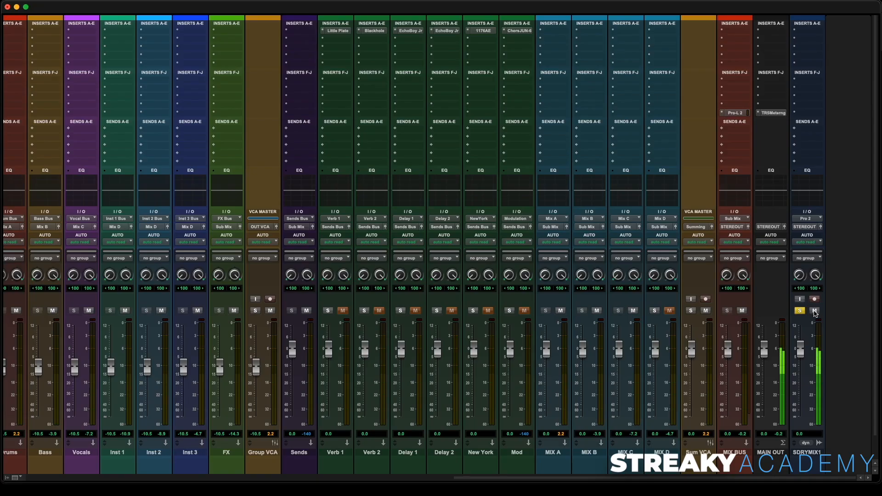
{"action": "left_click", "coordinate": [815, 311]}
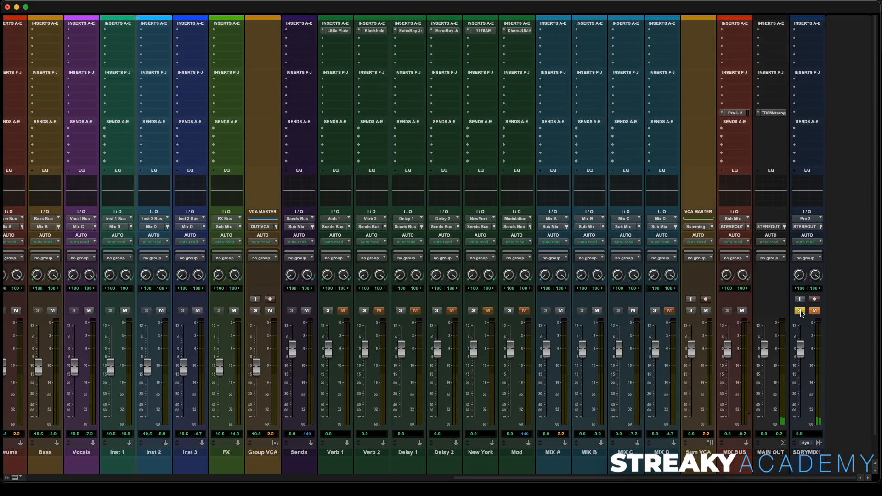
{"action": "left_click", "coordinate": [800, 311]}
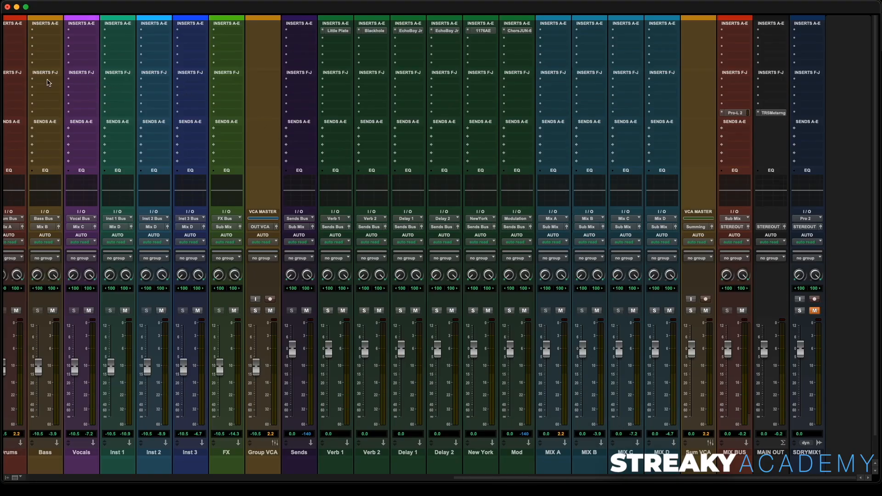
{"action": "scroll", "coordinate": [53, 80], "scroll_direction": "left", "scroll_amount": 10}
{"action": "scroll", "coordinate": [52, 79], "scroll_direction": "left", "scroll_amount": 2}
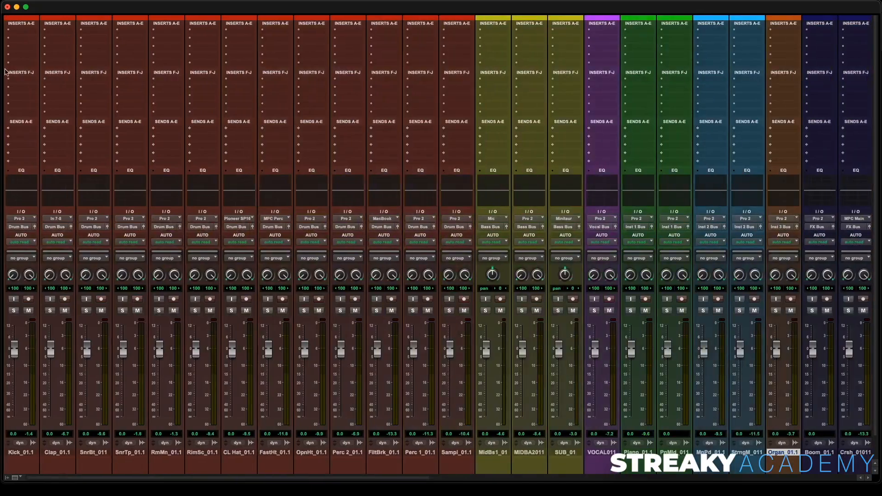
{"action": "scroll", "coordinate": [404, 101], "scroll_direction": "right", "scroll_amount": 15}
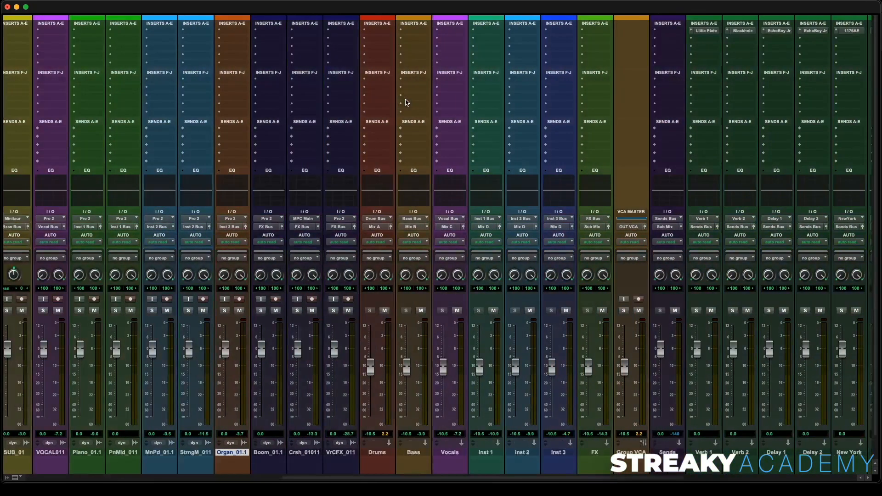
{"action": "scroll", "coordinate": [406, 102], "scroll_direction": "right", "scroll_amount": 3}
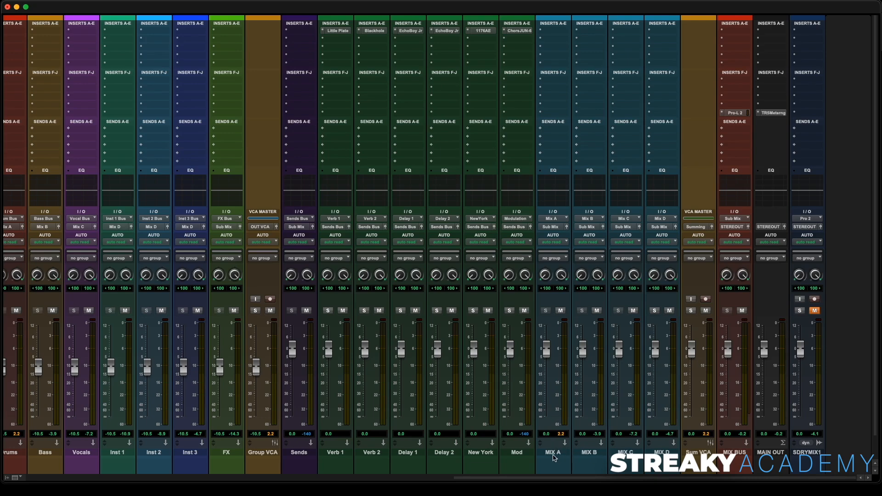
Label the summing buses with track comments: dRUMS on MIX A, bASS on MIX B, vOCALS on MIX C and iNSTM on MIX D.
{"action": "scroll", "coordinate": [556, 463], "scroll_direction": "down", "scroll_amount": 2}
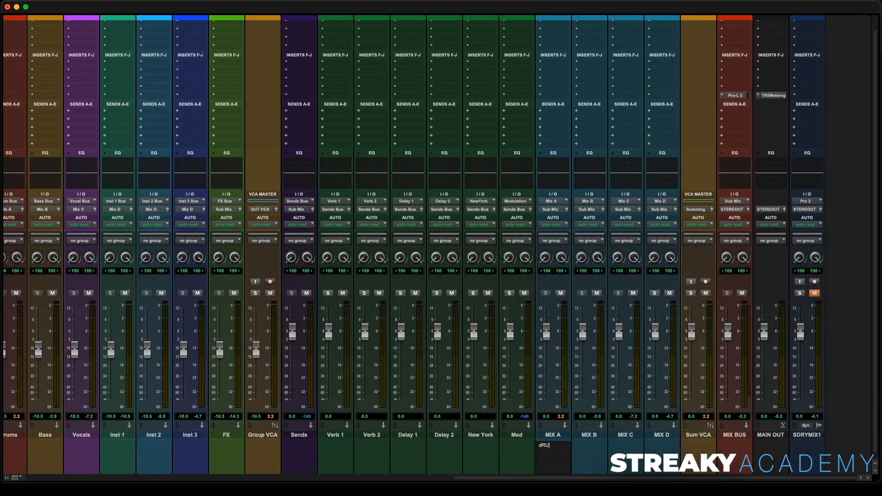
{"action": "key", "text": "Return"}
{"action": "left_click", "coordinate": [593, 453]}
{"action": "type", "text": "bASS"}
{"action": "key", "text": "Return"}
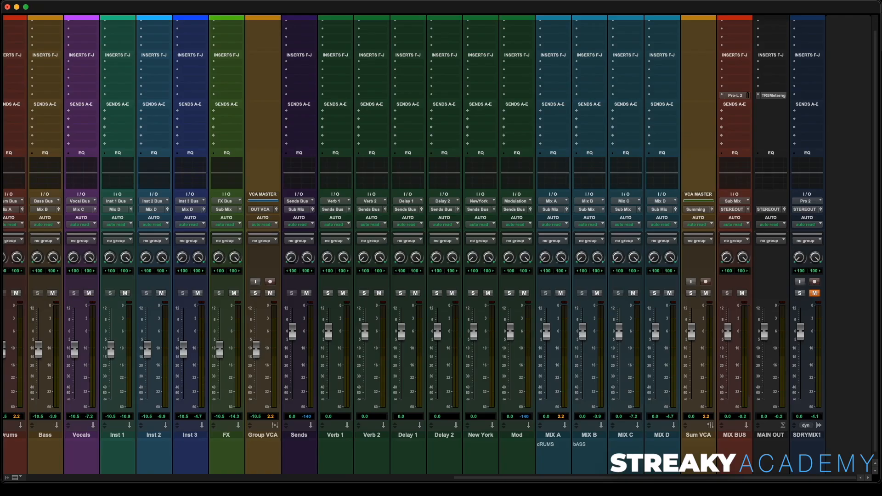
{"action": "left_click", "coordinate": [611, 450]}
{"action": "type", "text": "vOCALS"}
{"action": "key", "text": "Return"}
{"action": "left_click", "coordinate": [666, 446]}
{"action": "type", "text": "iNSTM"}
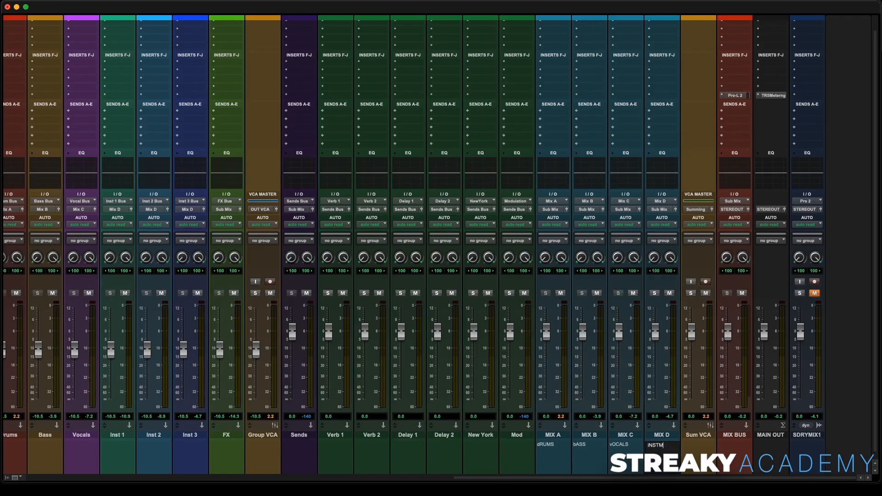
{"action": "key", "text": "Return"}
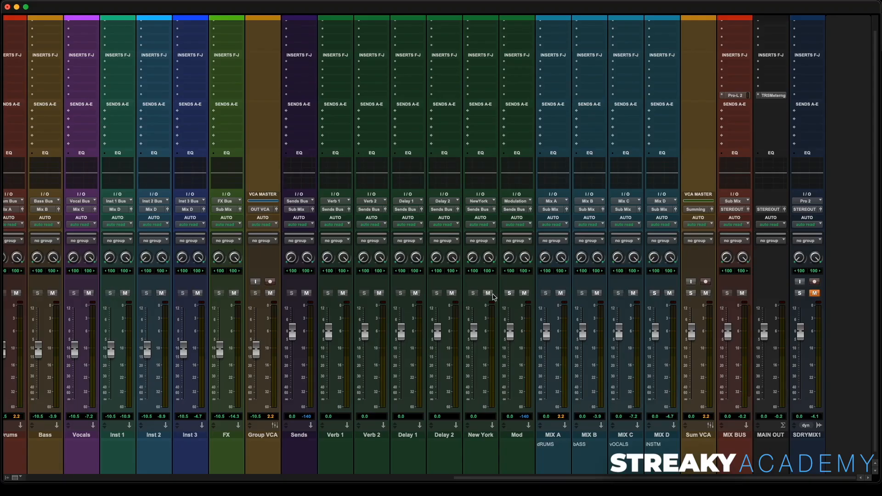
{"action": "scroll", "coordinate": [461, 297], "scroll_direction": "left", "scroll_amount": 10}
{"action": "scroll", "coordinate": [358, 298], "scroll_direction": "left", "scroll_amount": 10}
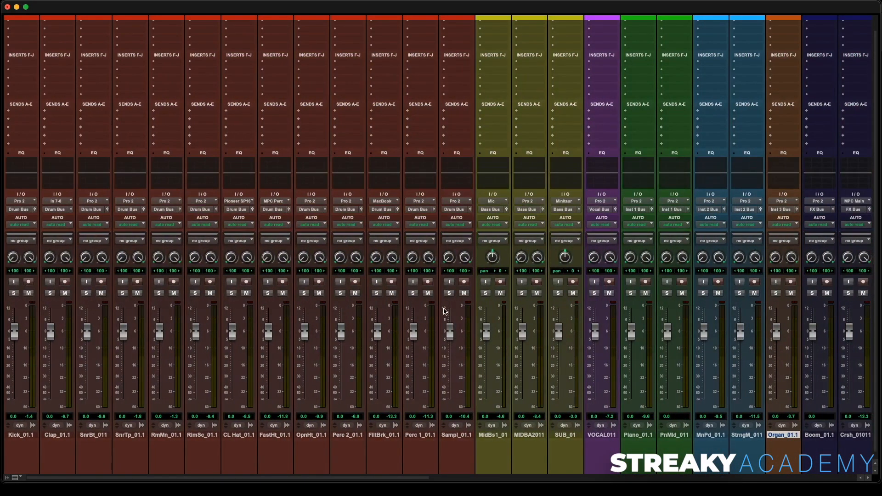
{"action": "scroll", "coordinate": [446, 311], "scroll_direction": "right", "scroll_amount": 10}
{"action": "scroll", "coordinate": [454, 312], "scroll_direction": "right", "scroll_amount": 8}
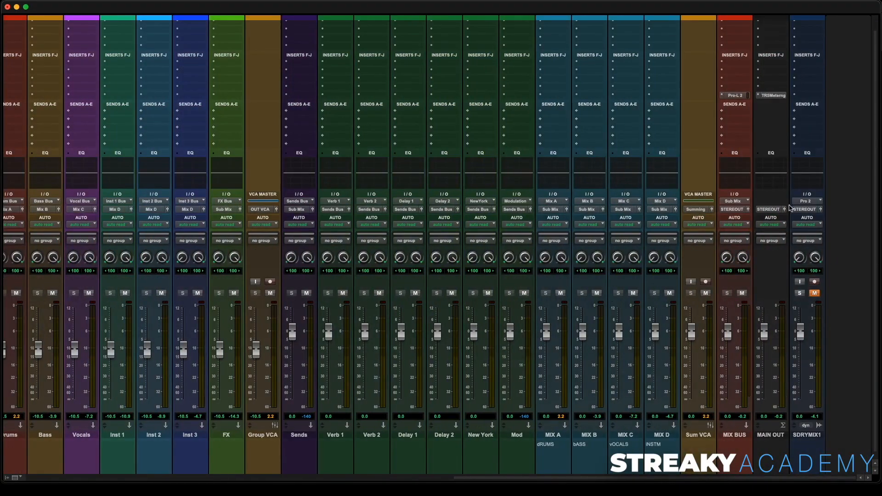
Mute MIX B, MIX C and MIX D, and insert the UAD Neve 88RS plug-in on MIX A with its window open.
{"action": "scroll", "coordinate": [592, 354], "scroll_direction": "up", "scroll_amount": 2}
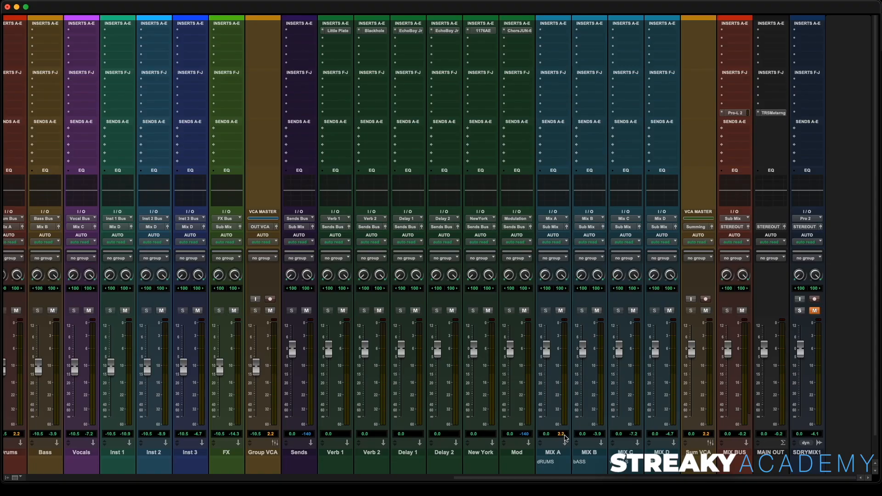
{"action": "left_click", "coordinate": [597, 311]}
{"action": "left_click", "coordinate": [633, 310]}
{"action": "left_click", "coordinate": [670, 310]}
{"action": "key", "text": "space"}
{"action": "left_click", "coordinate": [563, 32]}
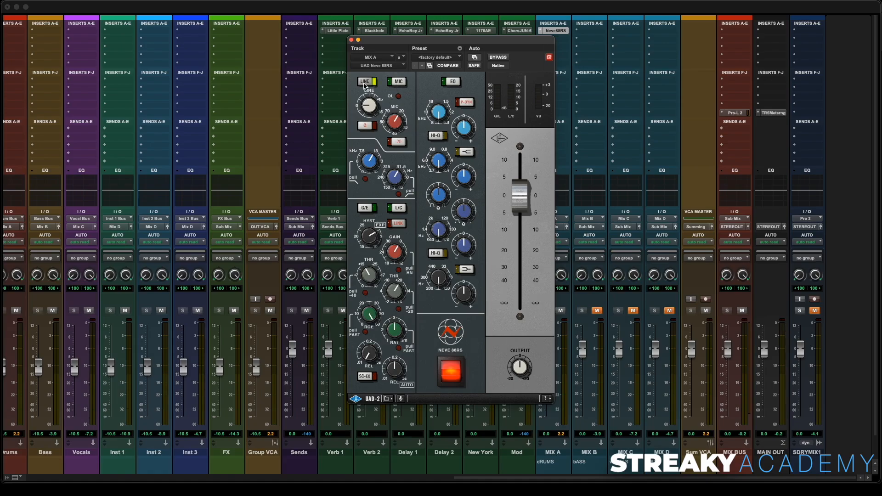
Compare the Neve 88RS line and mic inputs, keep the mic input, and engage its -20 pad.
{"action": "left_click", "coordinate": [398, 82]}
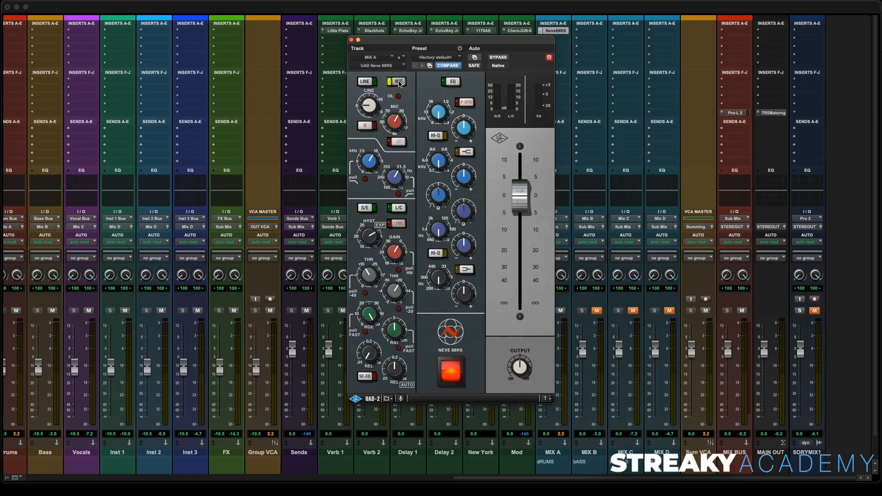
{"action": "left_click", "coordinate": [366, 82]}
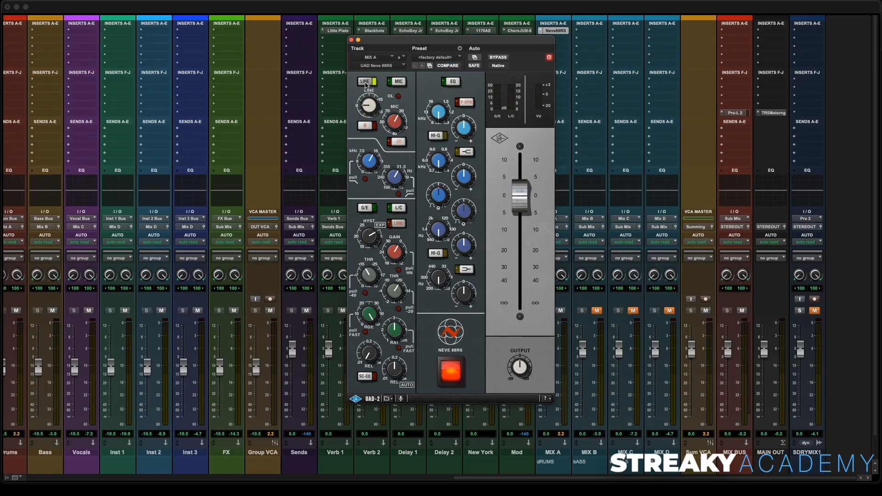
{"action": "left_click", "coordinate": [399, 85]}
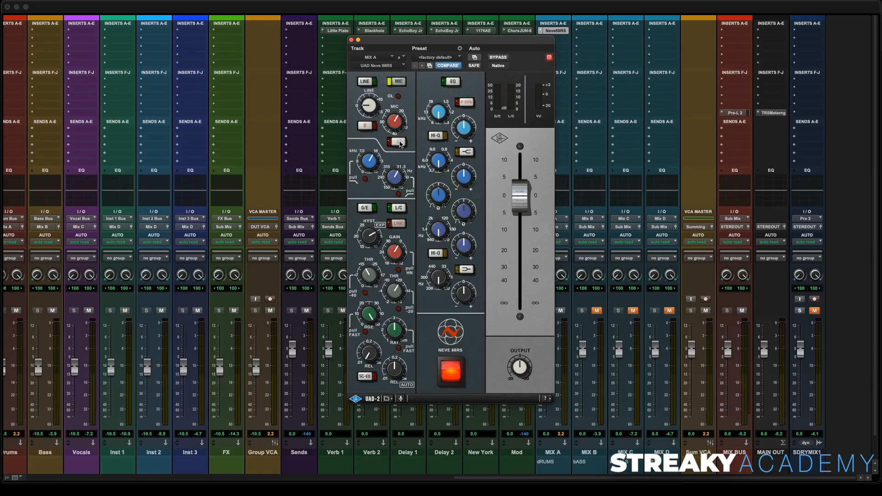
{"action": "left_click", "coordinate": [398, 142]}
{"action": "left_click", "coordinate": [399, 144]}
{"action": "left_click", "coordinate": [397, 142]}
Play the mix briefly through the Neve 88RS on MIX A, stop playback, and mute the FX bus.
{"action": "key", "text": "space"}
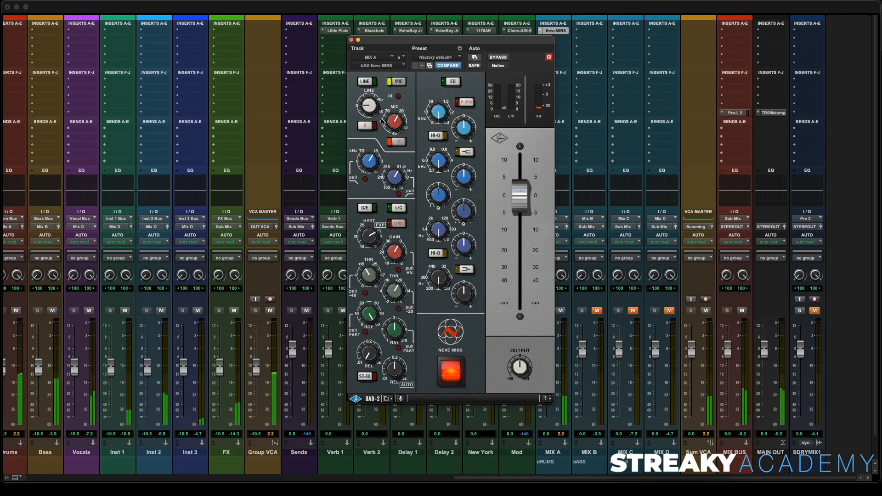
{"action": "key", "text": "space"}
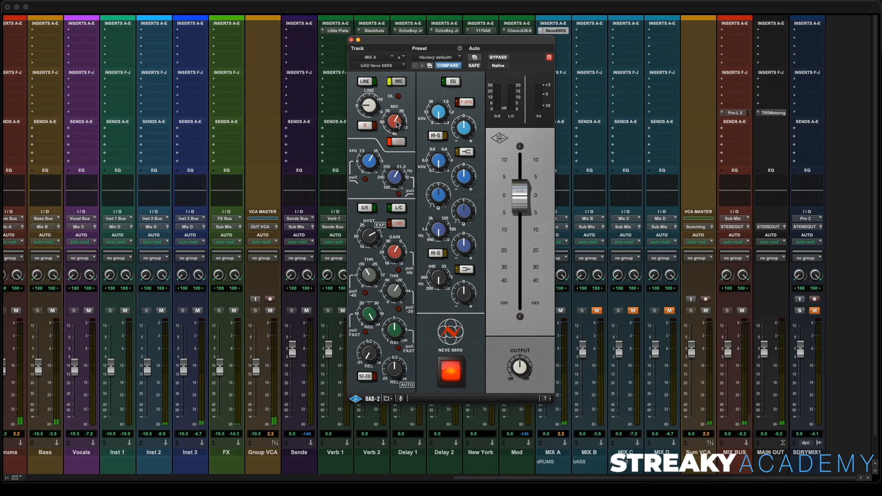
{"action": "left_click", "coordinate": [235, 311]}
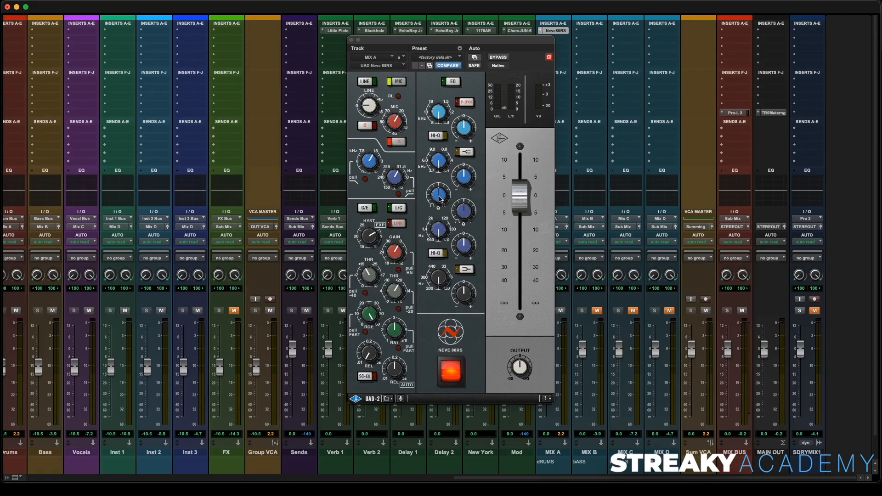
Play the mix through MIX A, adjust the Neve 88RS mic gain, and compare the sound with the plug-in powered off and on.
{"action": "key", "text": "space"}
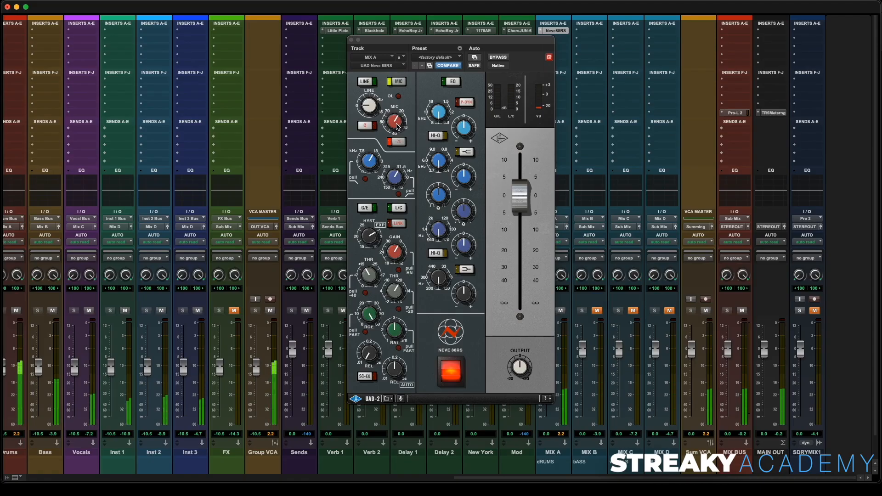
{"action": "left_click", "coordinate": [394, 125]}
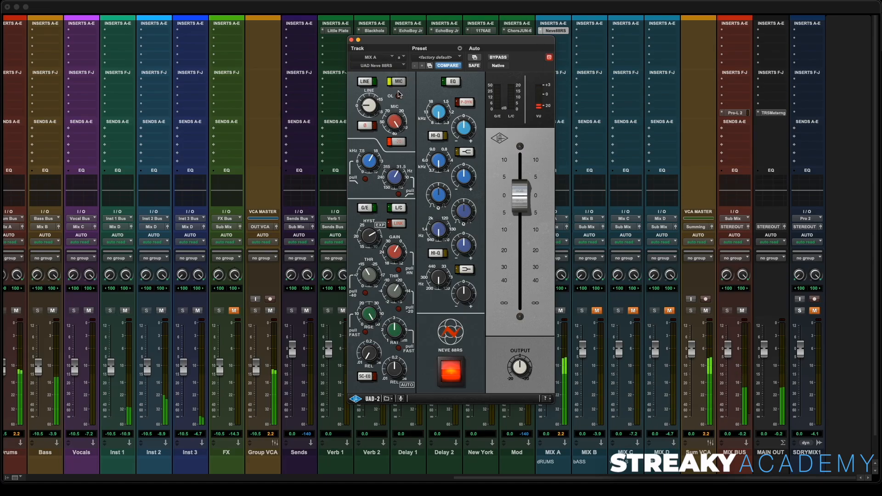
{"action": "left_click", "coordinate": [451, 371]}
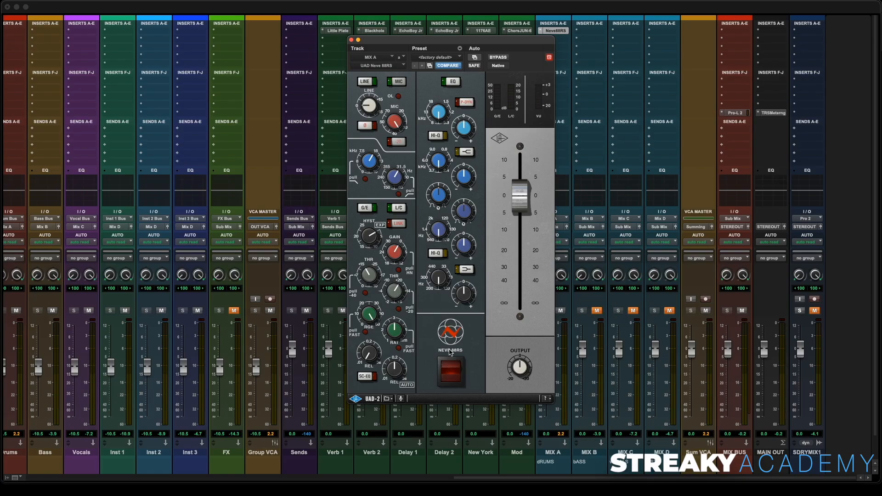
{"action": "left_click", "coordinate": [451, 370]}
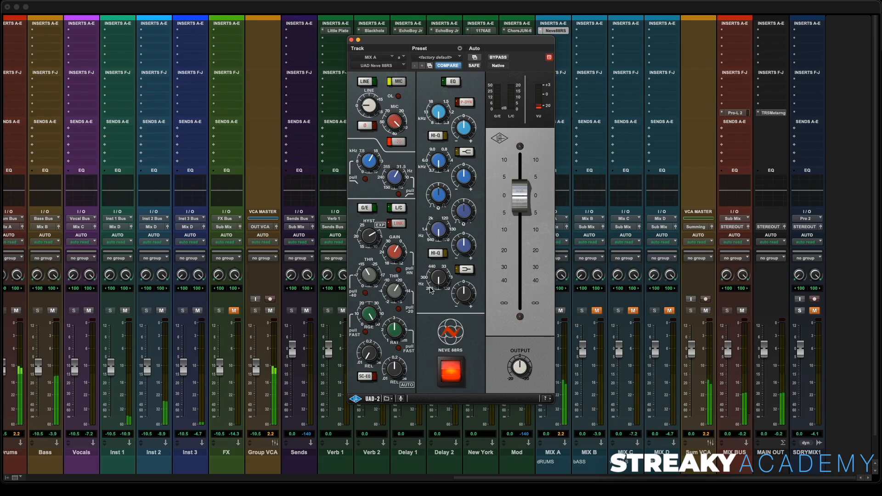
{"action": "left_click", "coordinate": [453, 379]}
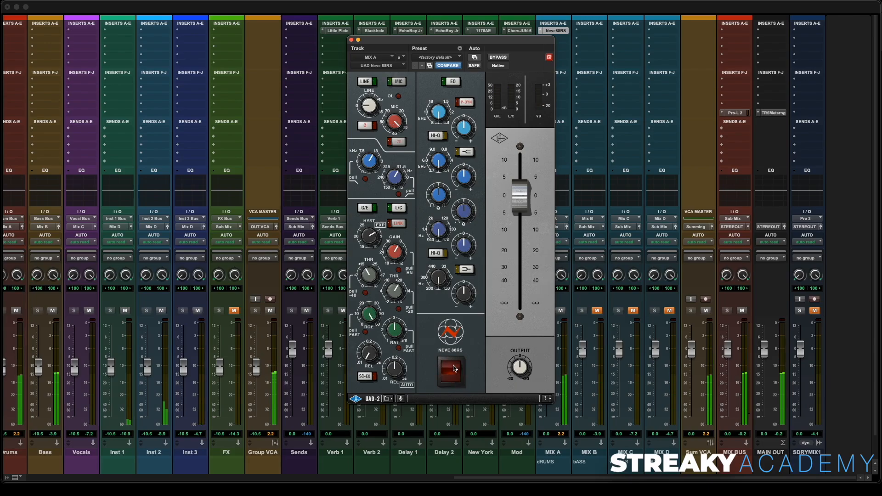
{"action": "left_click", "coordinate": [453, 370]}
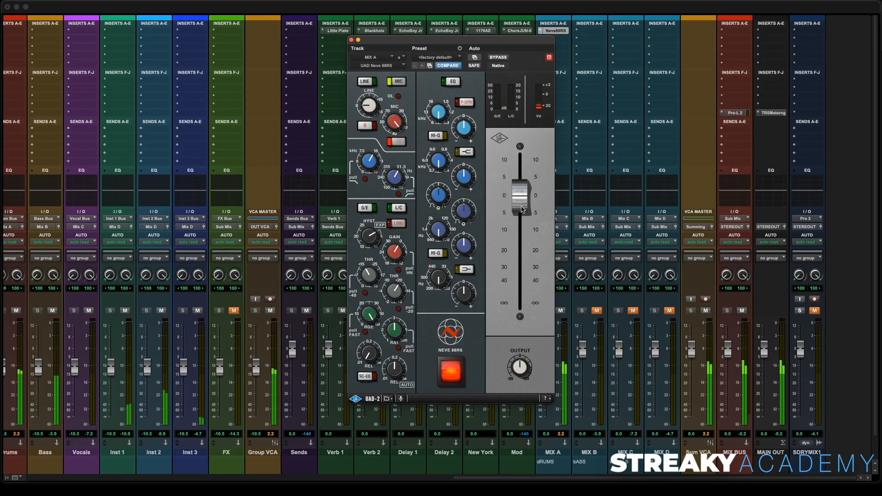
Trim the Neve 88RS fader slightly below 0 and its output slightly down, compare with the plug-in powered off, and stop playback.
{"action": "left_click_drag", "start_coordinate": [522, 209], "coordinate": [523, 200]}
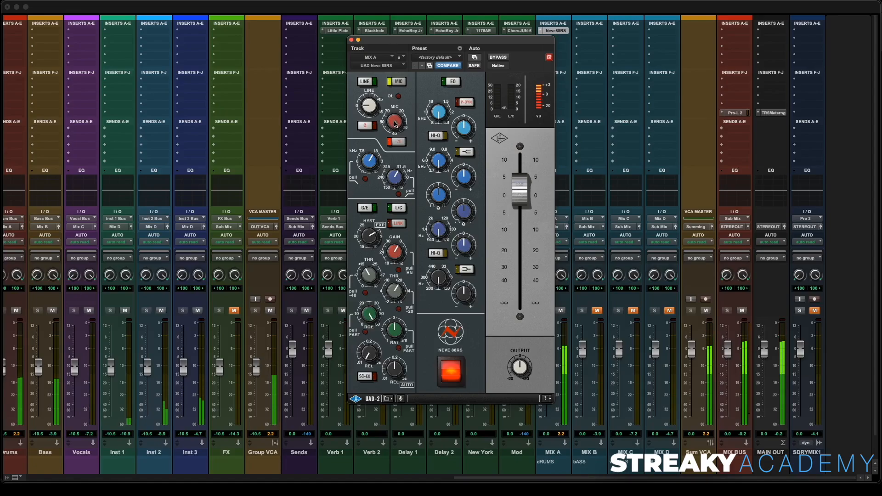
{"action": "left_click_drag", "start_coordinate": [521, 195], "coordinate": [521, 200]}
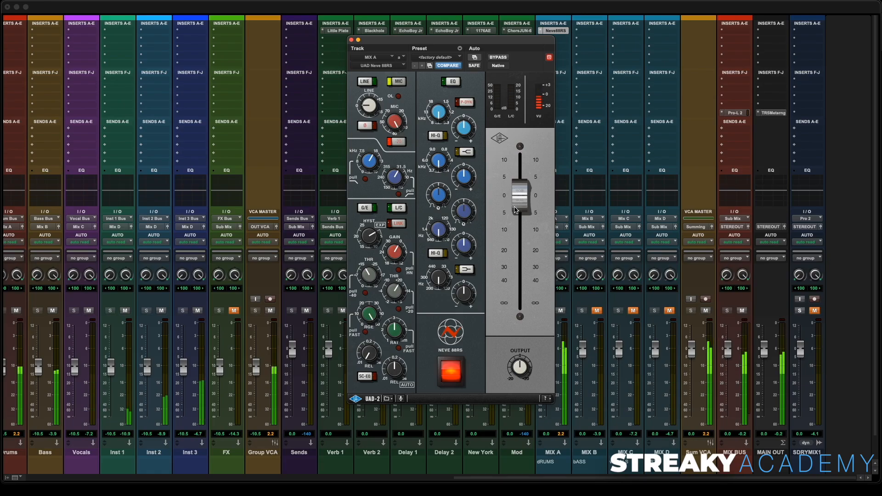
{"action": "left_click_drag", "start_coordinate": [521, 207], "coordinate": [521, 216]}
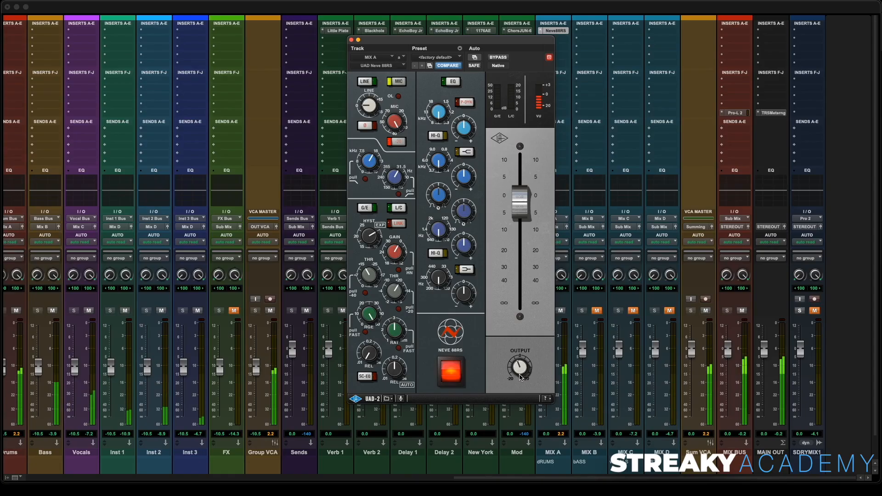
{"action": "left_click", "coordinate": [458, 372]}
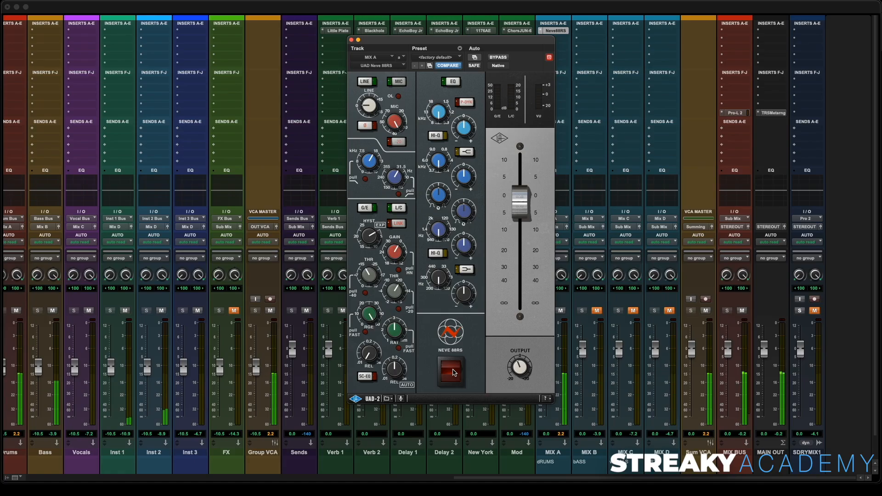
{"action": "left_click", "coordinate": [453, 371]}
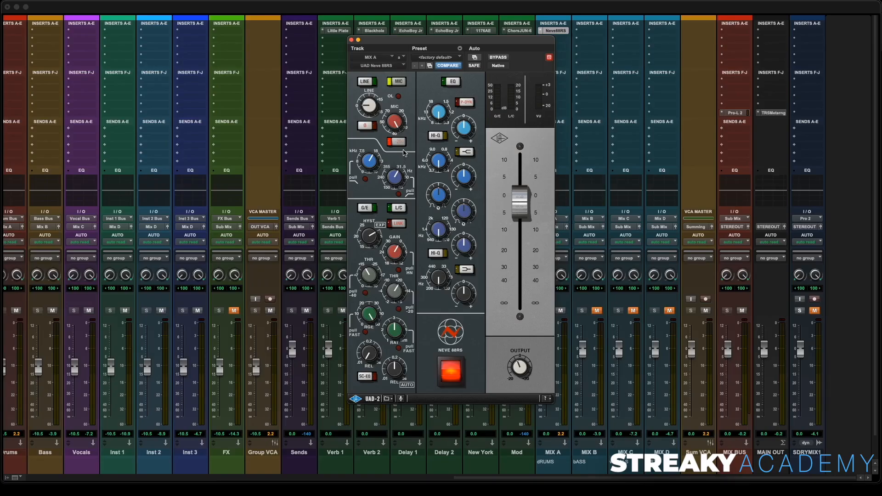
Close the Neve 88RS window and copy the plug-in from MIX A to MIX B, MIX C and MIX D.
{"action": "left_click", "coordinate": [352, 40]}
{"action": "left_click_drag", "start_coordinate": [558, 32], "coordinate": [586, 33]}
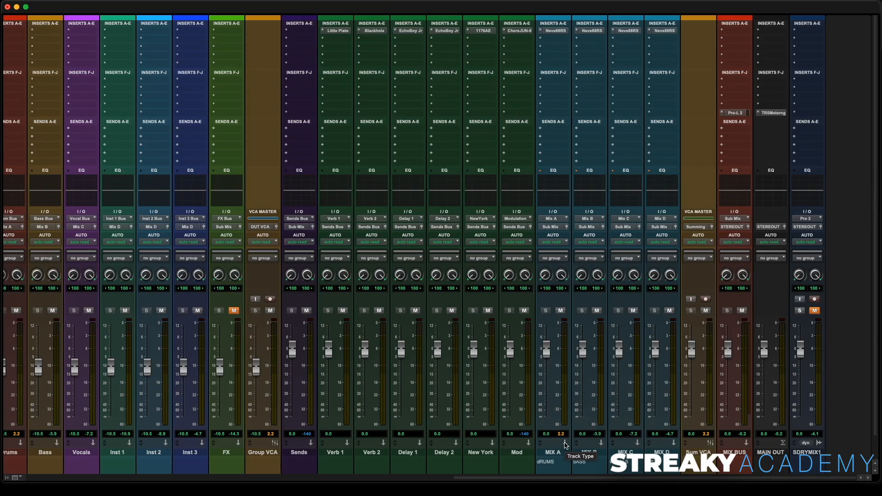
Compare the mix's loudness with the SDRYMIX1 reference by soloing and unmuting it briefly, and return it to muted.
{"action": "left_click", "coordinate": [800, 310]}
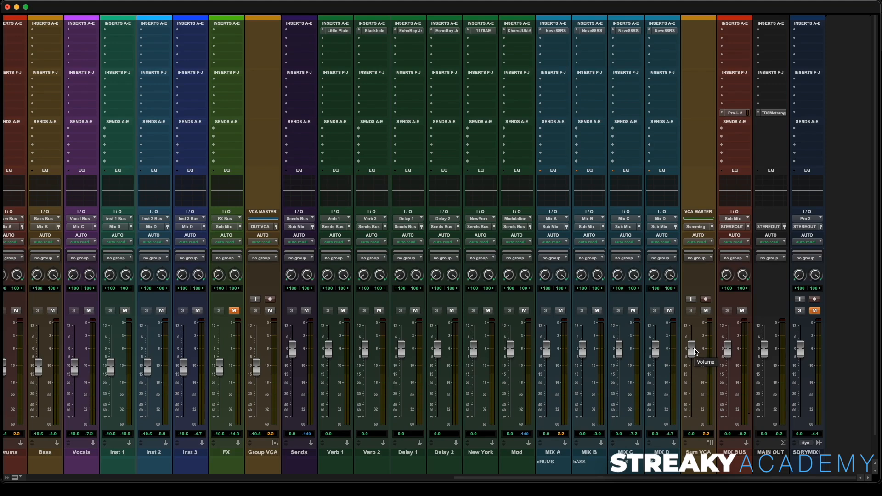
{"action": "left_click", "coordinate": [815, 311]}
{"action": "left_click", "coordinate": [800, 311]}
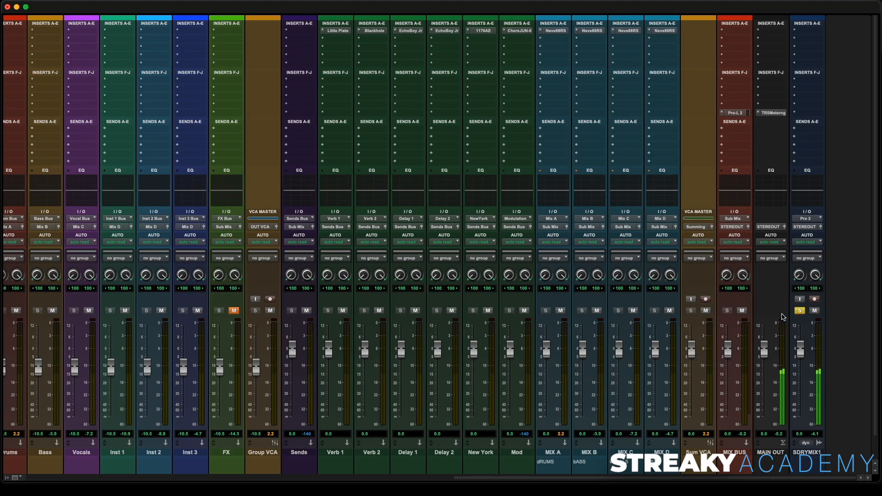
{"action": "left_click", "coordinate": [814, 311]}
{"action": "left_click", "coordinate": [800, 311]}
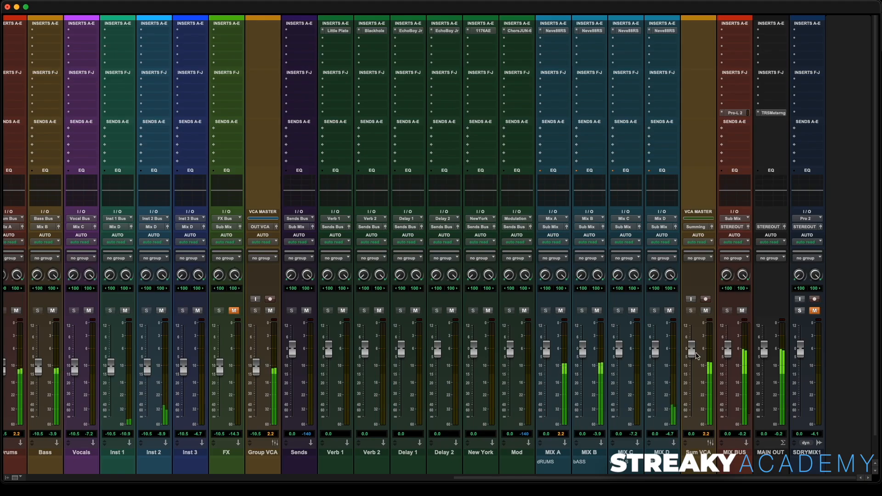
Lower the Sum VCA to bring the mix buses to -1.1 dB, and check the level against the soloed SDRYMIX1 reference.
{"action": "left_click_drag", "start_coordinate": [692, 353], "coordinate": [692, 357]}
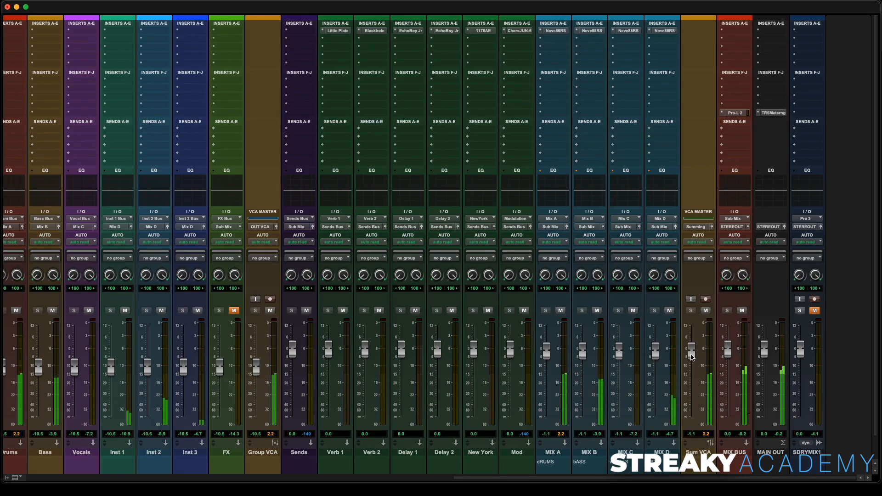
{"action": "left_click", "coordinate": [800, 310]}
{"action": "left_click", "coordinate": [815, 310]}
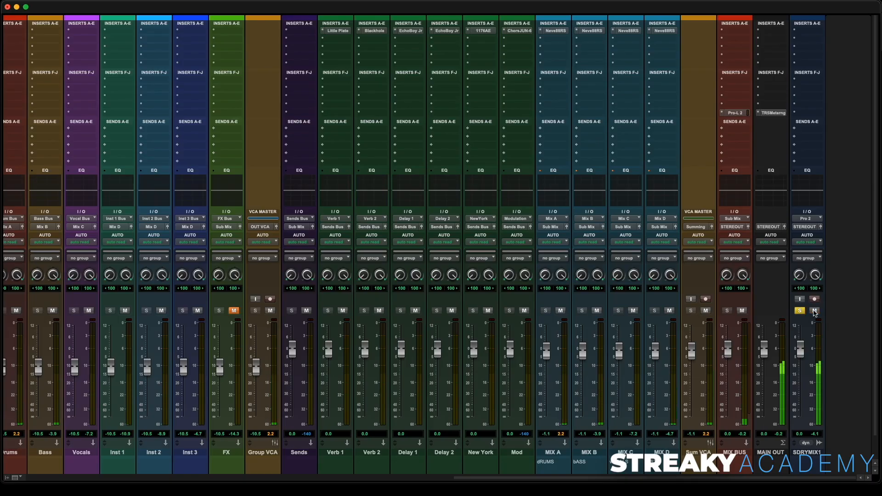
{"action": "left_click", "coordinate": [815, 311]}
{"action": "left_click", "coordinate": [800, 311]}
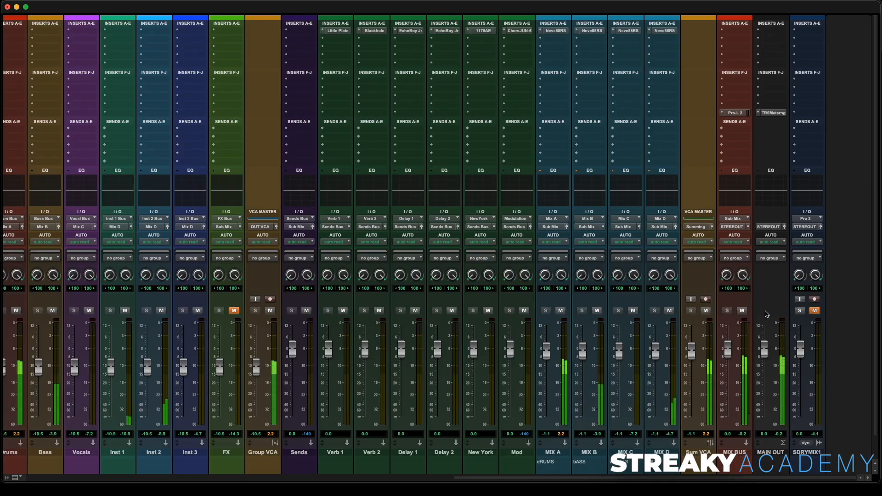
Unmute the FX bus, compare the full mix with the soloed SDRYMIX1 reference, and mute the FX bus again.
{"action": "left_click", "coordinate": [235, 311]}
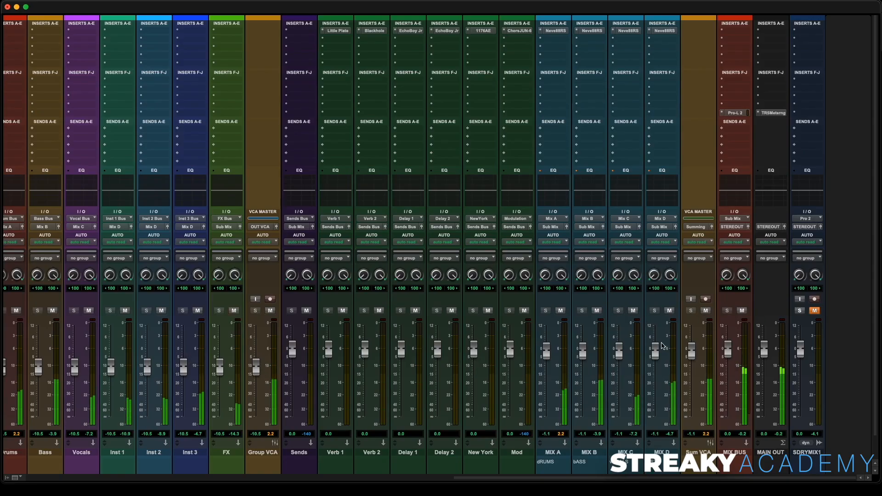
{"action": "left_click", "coordinate": [800, 311]}
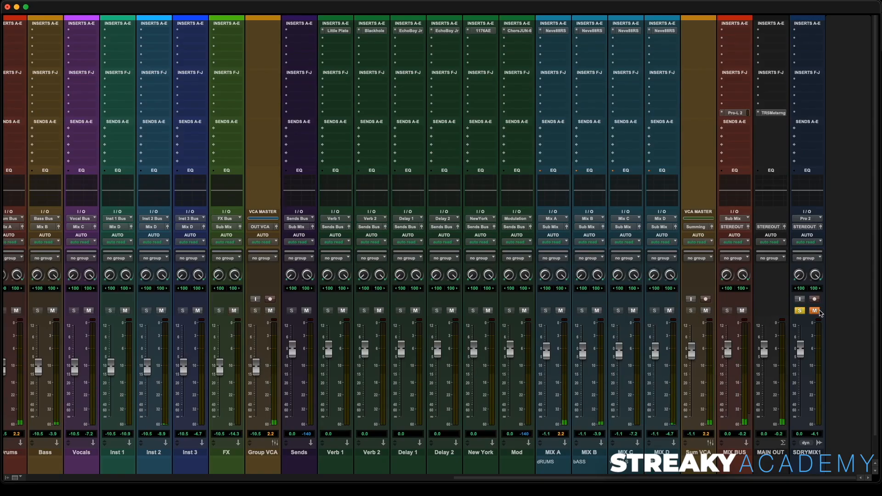
{"action": "left_click", "coordinate": [815, 312]}
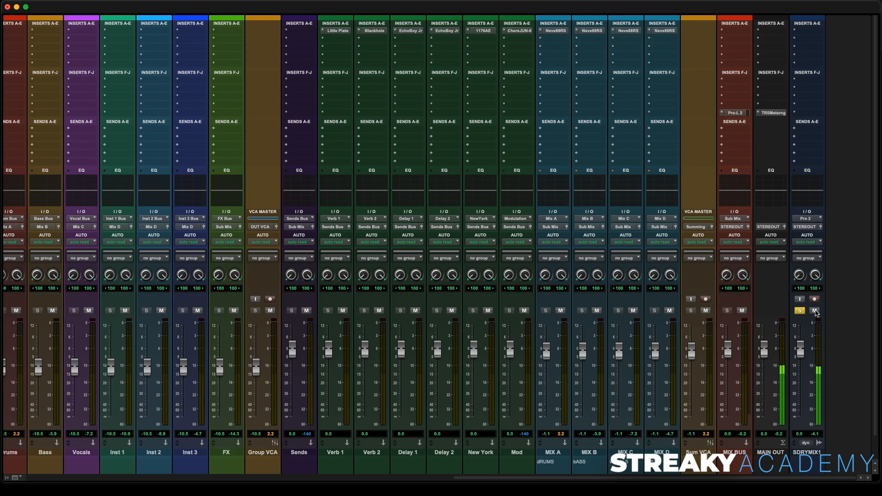
{"action": "left_click", "coordinate": [816, 312]}
{"action": "left_click", "coordinate": [800, 311]}
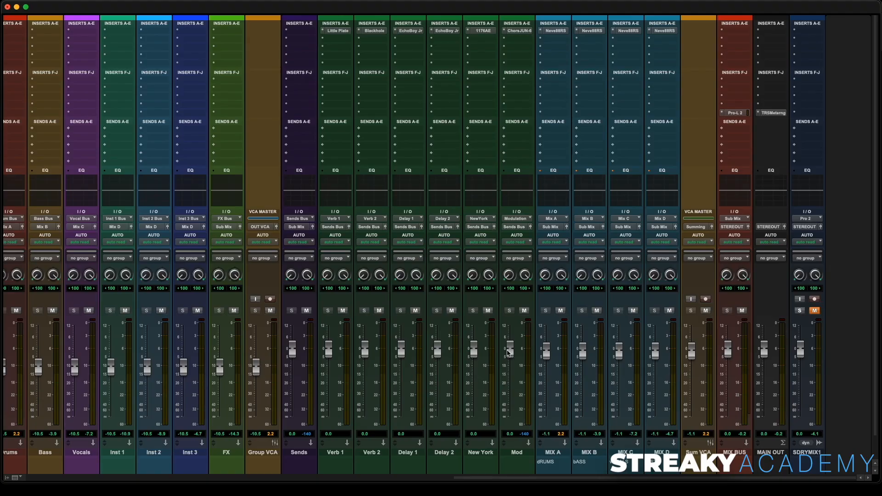
{"action": "left_click", "coordinate": [596, 311]}
Play the session and lower the Sampl_01.1 drum stem fader to -5.2 dB.
{"action": "scroll", "coordinate": [384, 327], "scroll_direction": "left", "scroll_amount": 10}
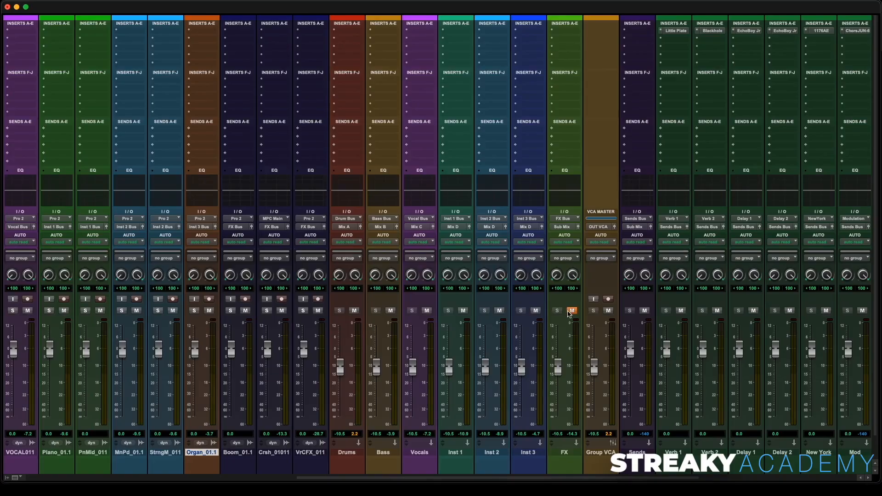
{"action": "scroll", "coordinate": [251, 326], "scroll_direction": "left", "scroll_amount": 15}
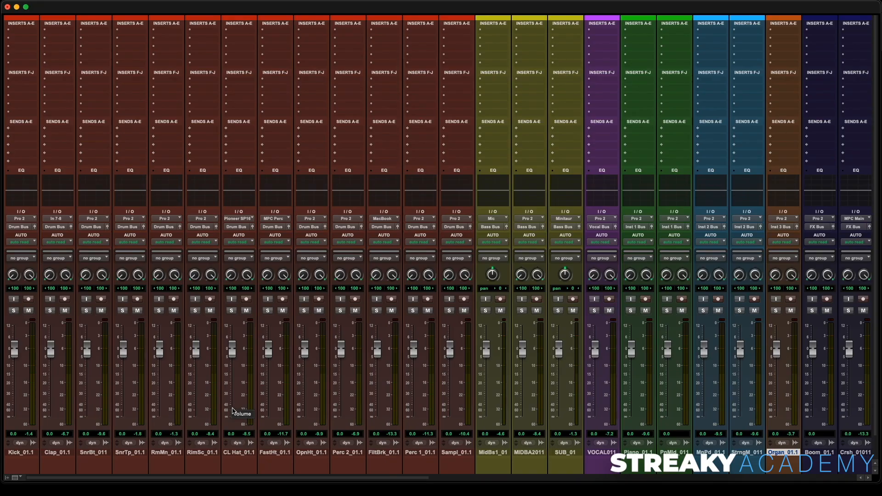
{"action": "key", "text": "space"}
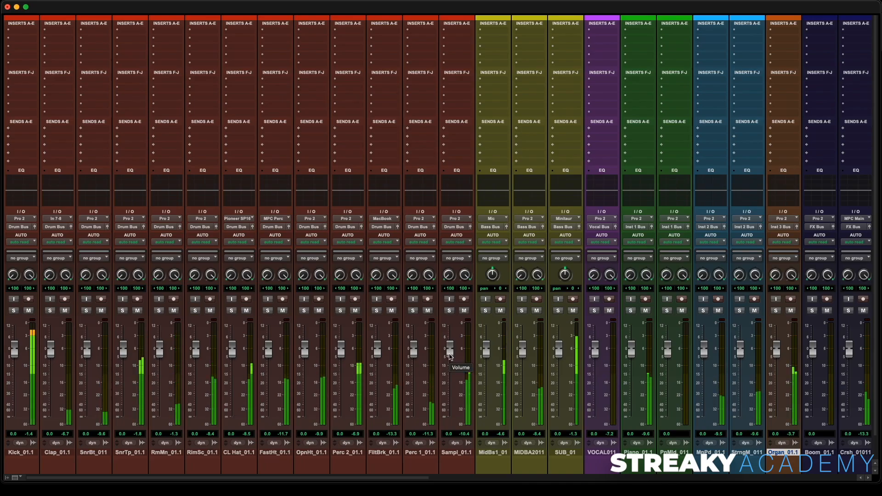
{"action": "left_click_drag", "start_coordinate": [450, 357], "coordinate": [448, 365]}
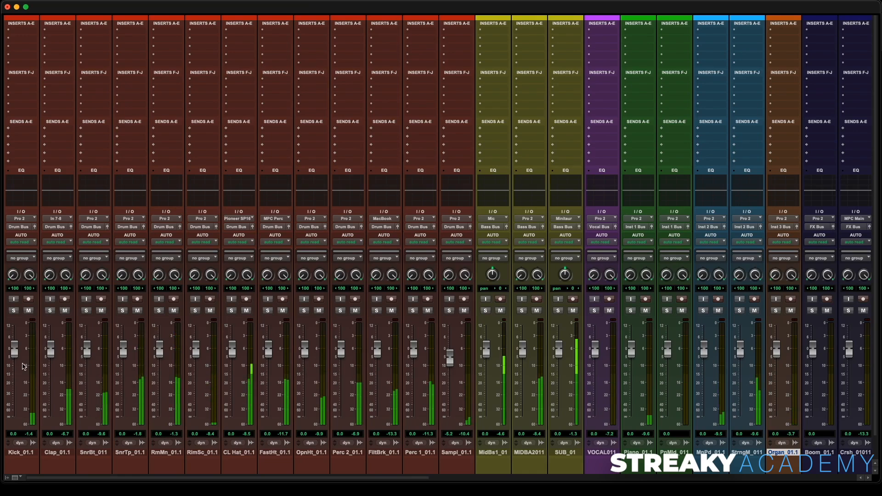
Lower the Drums bus fader to -12.3 dB while checking the drum stems feeding it.
{"action": "scroll", "coordinate": [299, 375], "scroll_direction": "right", "scroll_amount": 5}
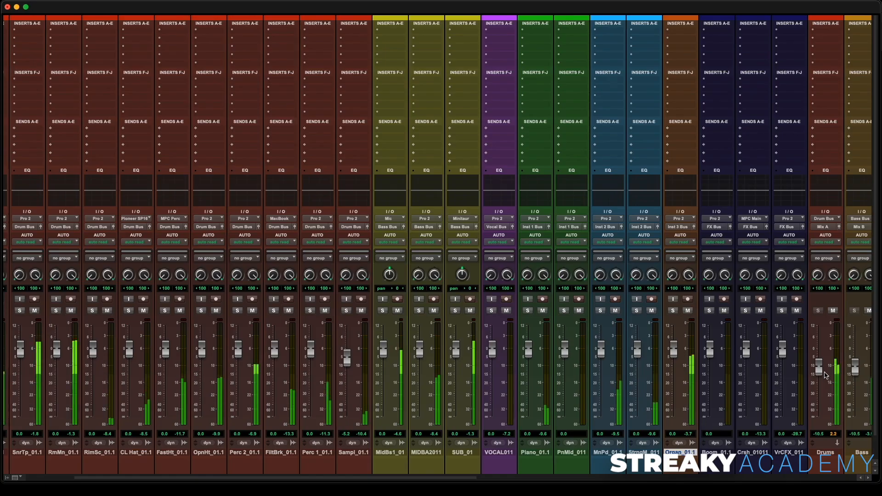
{"action": "left_click_drag", "start_coordinate": [822, 373], "coordinate": [822, 379]}
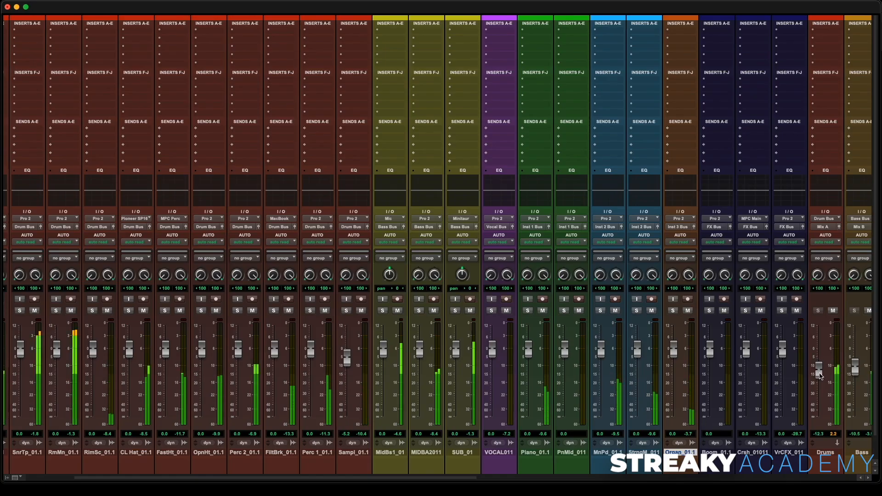
{"action": "scroll", "coordinate": [530, 351], "scroll_direction": "left", "scroll_amount": 5}
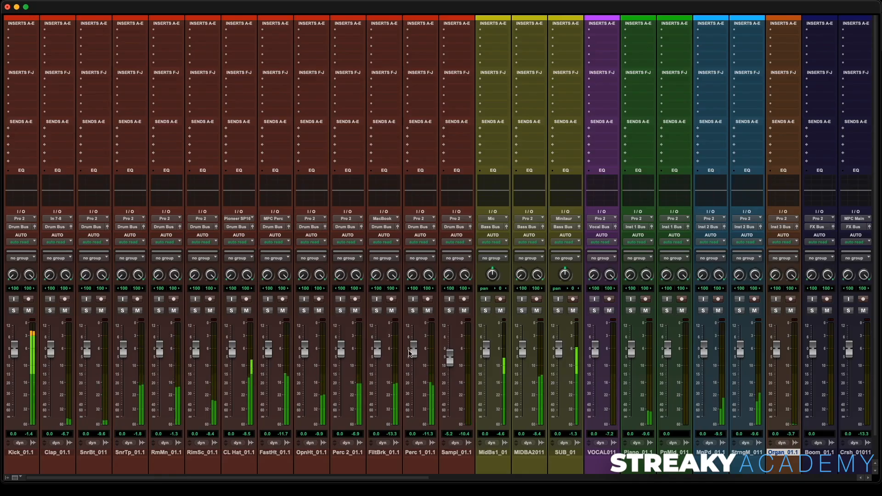
{"action": "scroll", "coordinate": [715, 357], "scroll_direction": "right", "scroll_amount": 7}
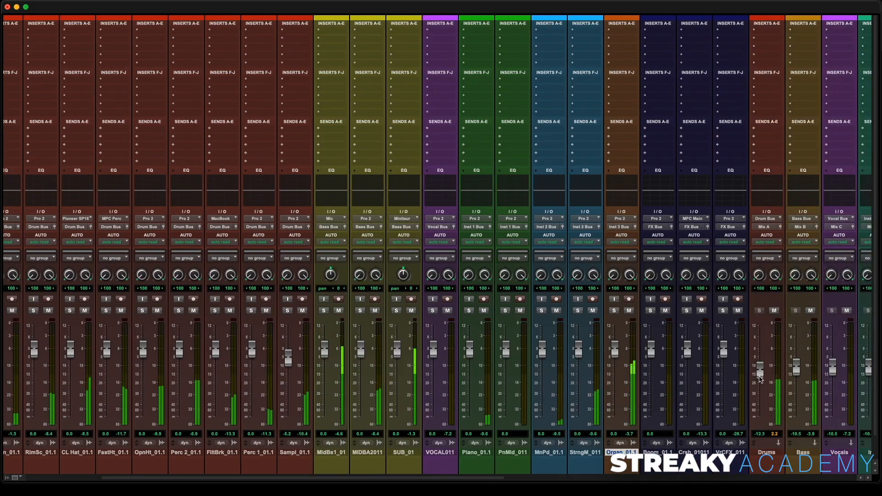
{"action": "left_click_drag", "start_coordinate": [761, 377], "coordinate": [761, 376]}
{"action": "scroll", "coordinate": [292, 383], "scroll_direction": "left", "scroll_amount": 7}
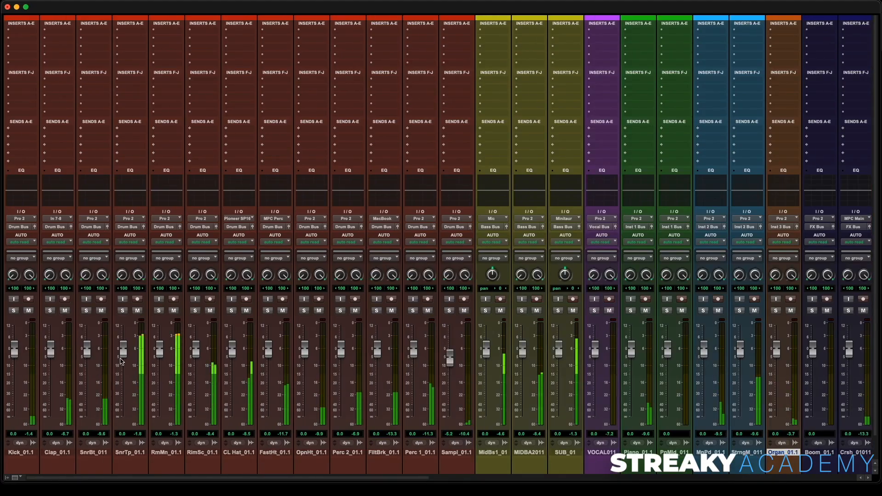
Reset the Sampl_01.1 fader and lower it to about -5 dB during playback, and raise Perc 2_01.1 to +4.8 dB.
{"action": "key", "text": "space"}
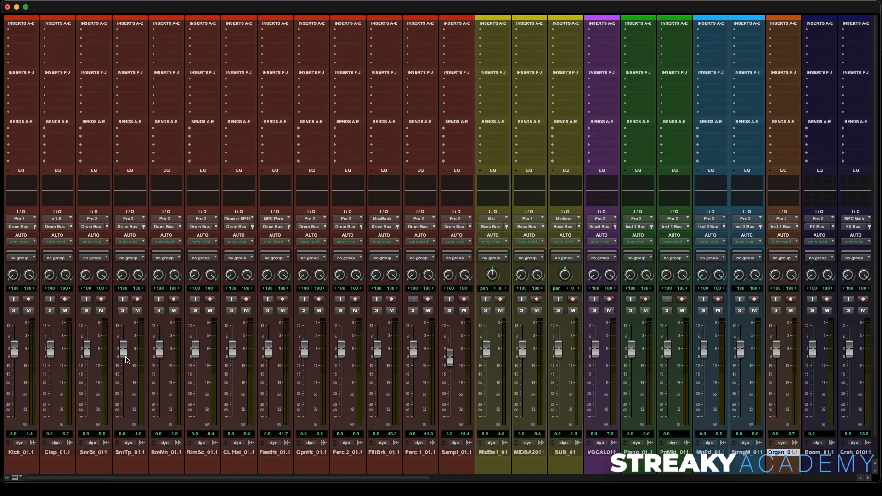
{"action": "left_click", "coordinate": [452, 362], "text": "alt"}
{"action": "key", "text": "space"}
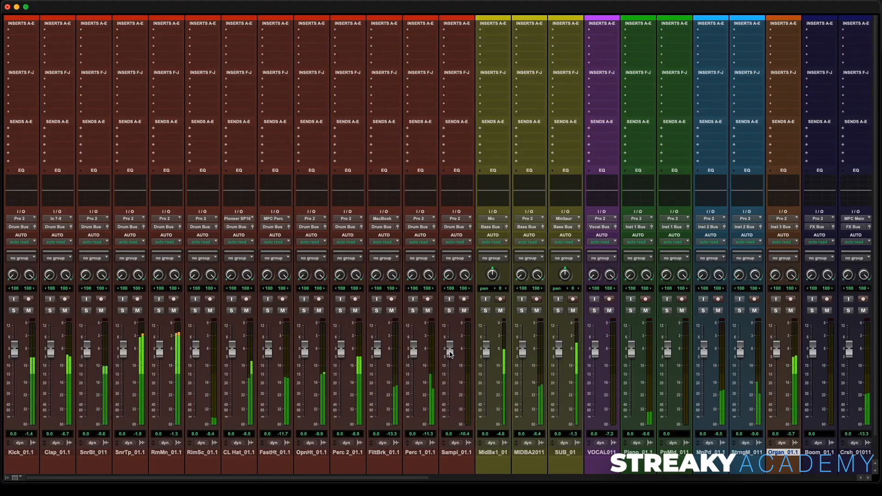
{"action": "left_click_drag", "start_coordinate": [450, 353], "coordinate": [451, 363]}
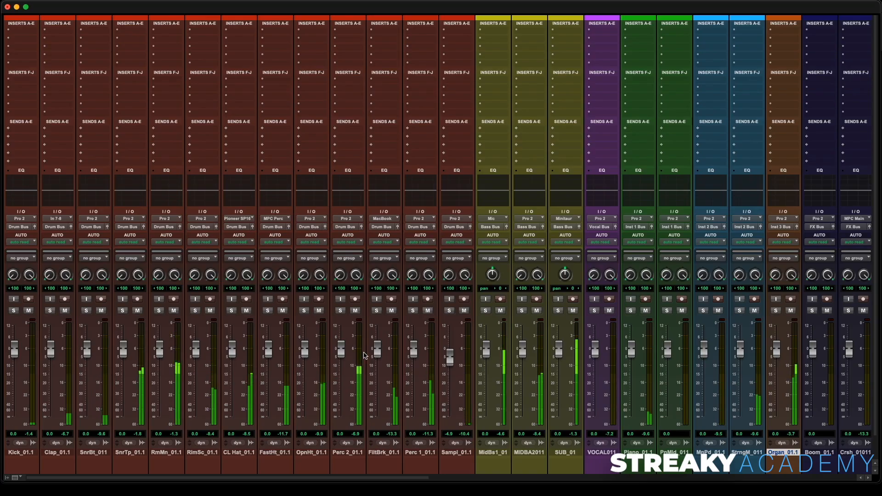
{"action": "left_click_drag", "start_coordinate": [342, 353], "coordinate": [341, 345]}
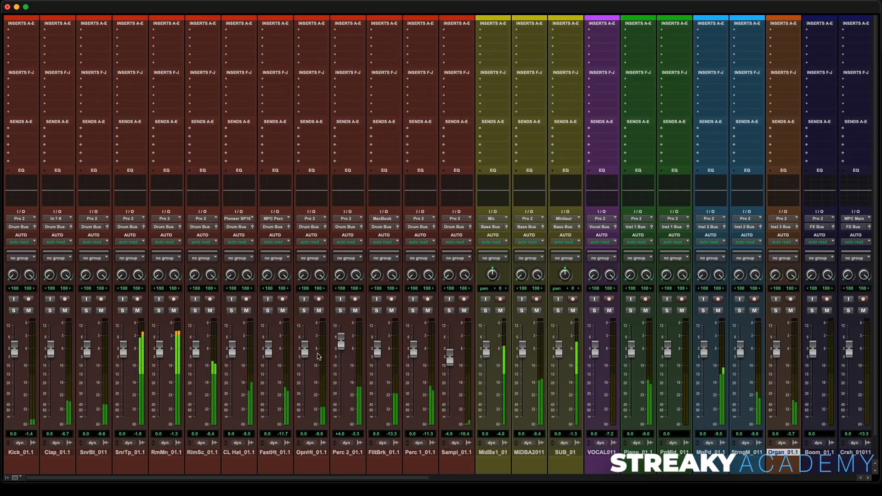
Raise the OpnHt_01.1 fader to about +3.6 dB, SnrBt_011 to +5.0 dB and RimSc_01.1 to +4.3 dB during playback.
{"action": "left_click_drag", "start_coordinate": [308, 357], "coordinate": [307, 351]}
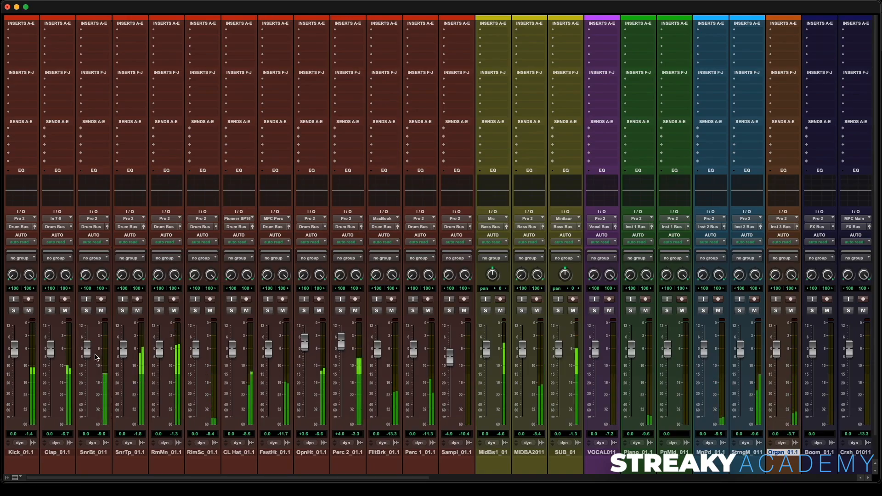
{"action": "left_click_drag", "start_coordinate": [85, 357], "coordinate": [86, 347]}
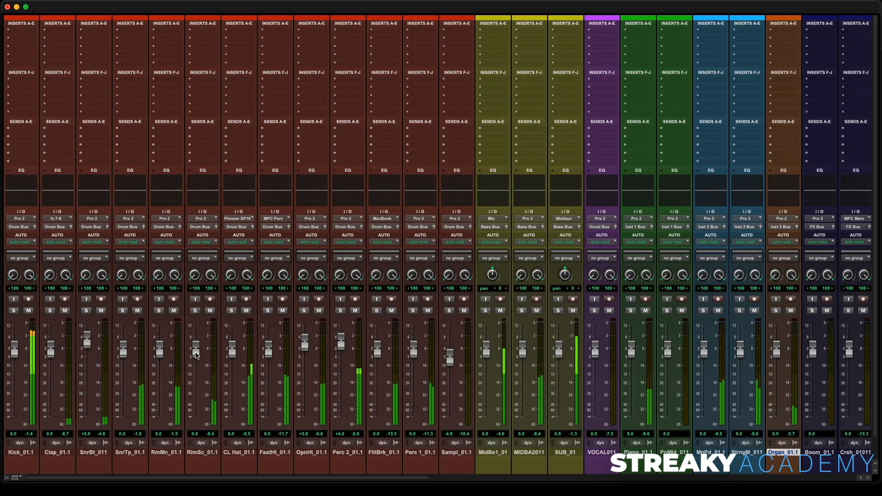
{"action": "left_click_drag", "start_coordinate": [195, 357], "coordinate": [195, 347]}
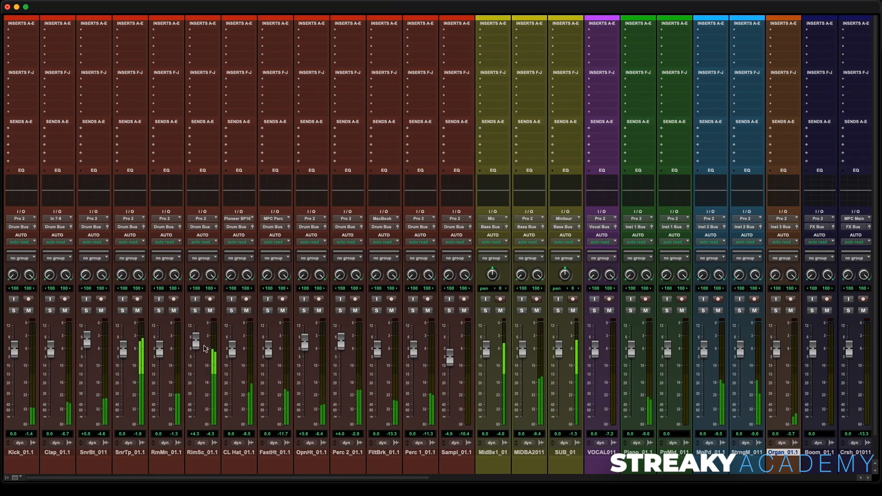
{"action": "left_click_drag", "start_coordinate": [196, 347], "coordinate": [195, 348]}
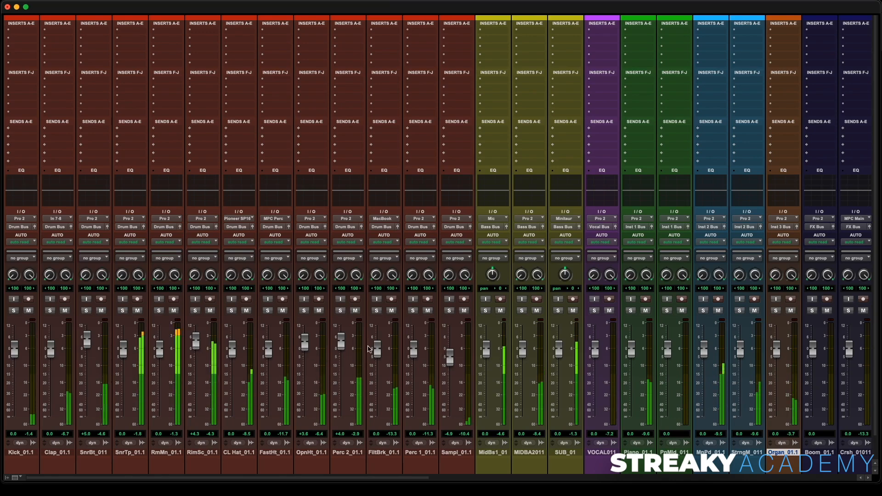
{"action": "scroll", "coordinate": [370, 350], "scroll_direction": "right", "scroll_amount": 5}
{"action": "scroll", "coordinate": [368, 349], "scroll_direction": "right", "scroll_amount": 10}
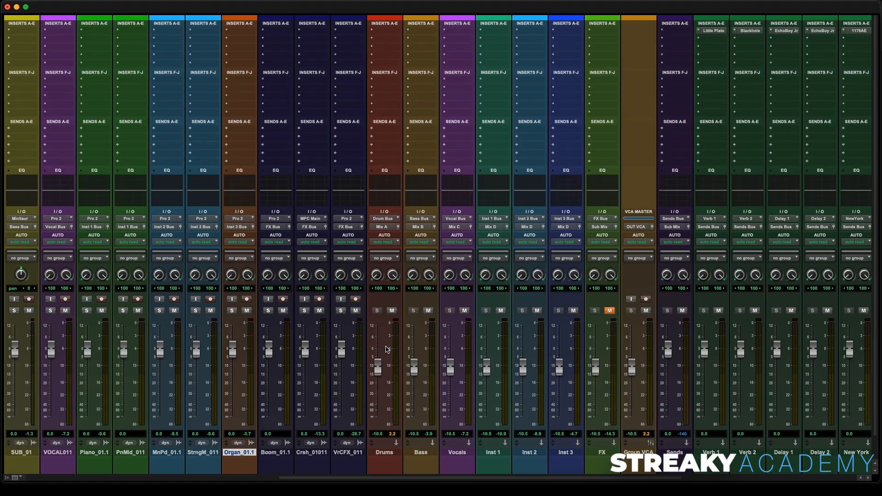
{"action": "scroll", "coordinate": [354, 327], "scroll_direction": "left", "scroll_amount": 15}
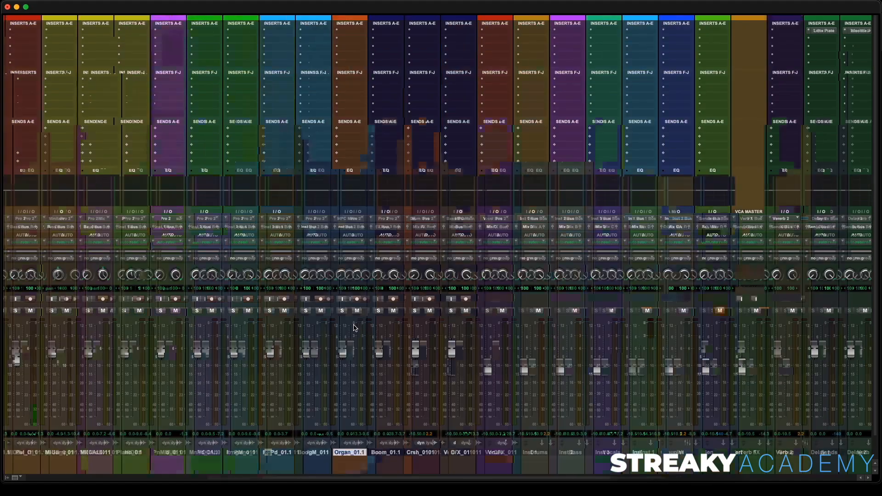
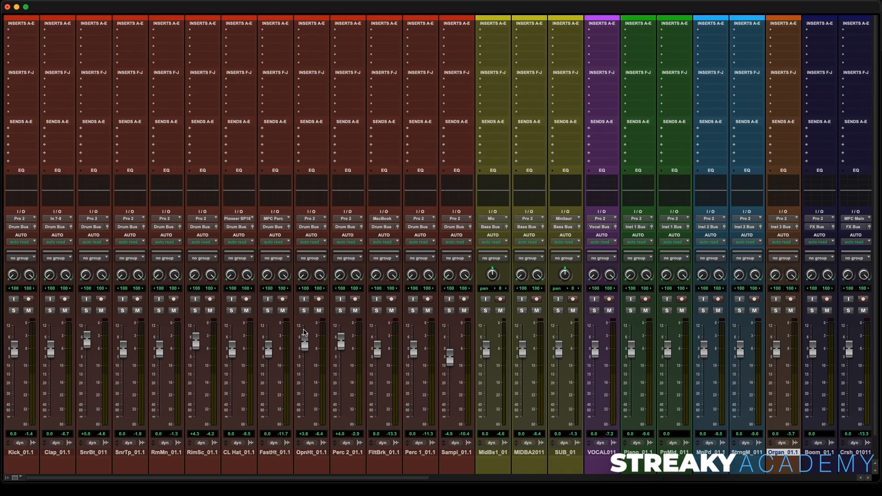
Play the session and narrow the panning, setting CL Hat_01.1's left pan to 15 and OpnHt_01.1's right pan to 36.
{"action": "key", "text": "space"}
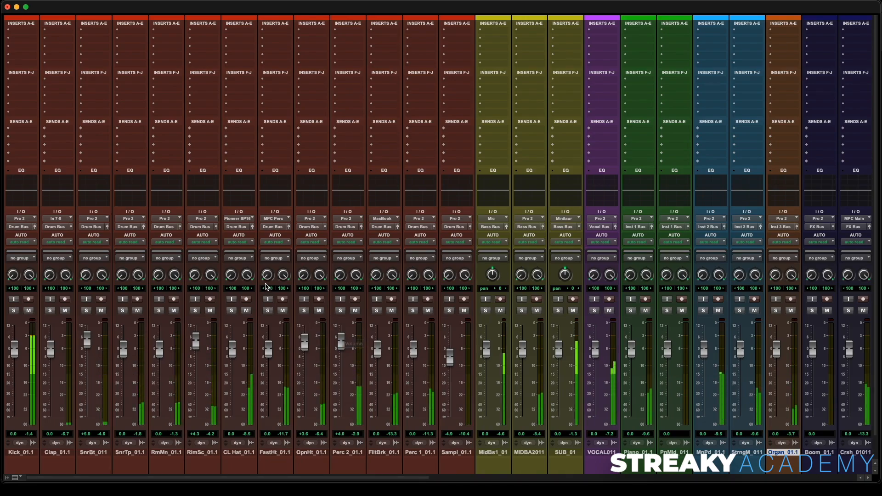
{"action": "left_click_drag", "start_coordinate": [246, 275], "coordinate": [234, 250]}
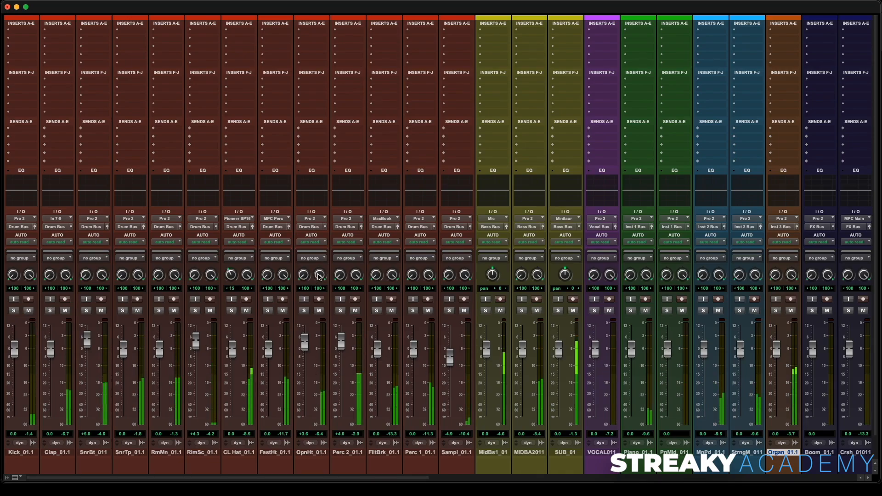
{"action": "left_click_drag", "start_coordinate": [319, 276], "coordinate": [317, 297]}
Lower the OpnHt_01.1 fader to +2.6 dB and raise FiltBrk_01.1 to about +5.6 dB during playback.
{"action": "left_click_drag", "start_coordinate": [305, 340], "coordinate": [305, 342]}
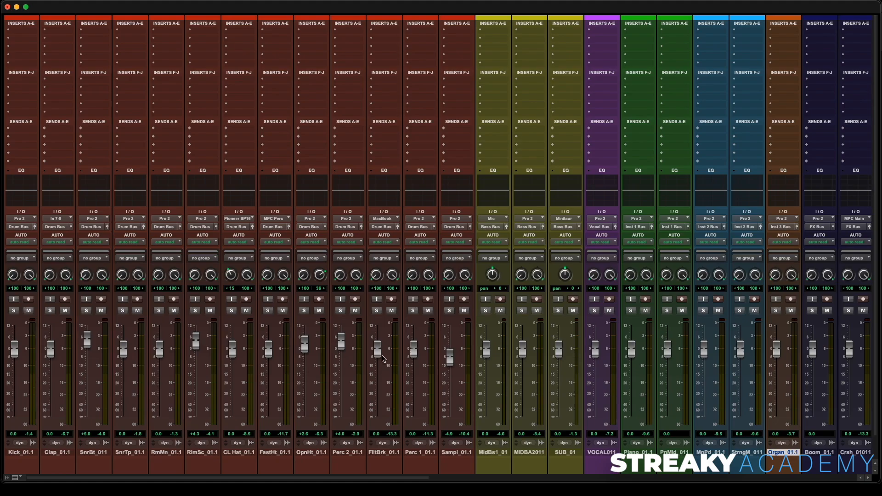
{"action": "key", "text": "space"}
{"action": "left_click_drag", "start_coordinate": [379, 350], "coordinate": [380, 341]}
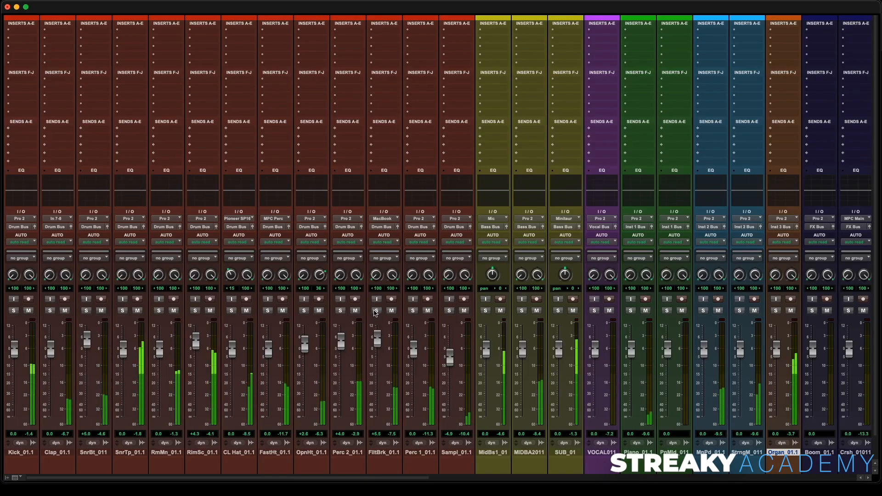
Unmute the MIX B bass bus, listen to it with the drums, and stop playback.
{"action": "scroll", "coordinate": [375, 313], "scroll_direction": "right", "scroll_amount": 10}
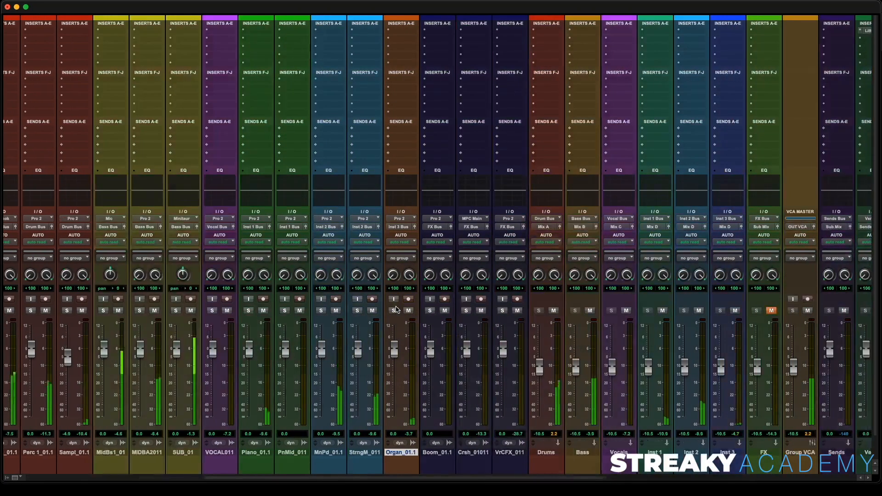
{"action": "scroll", "coordinate": [396, 309], "scroll_direction": "right", "scroll_amount": 5}
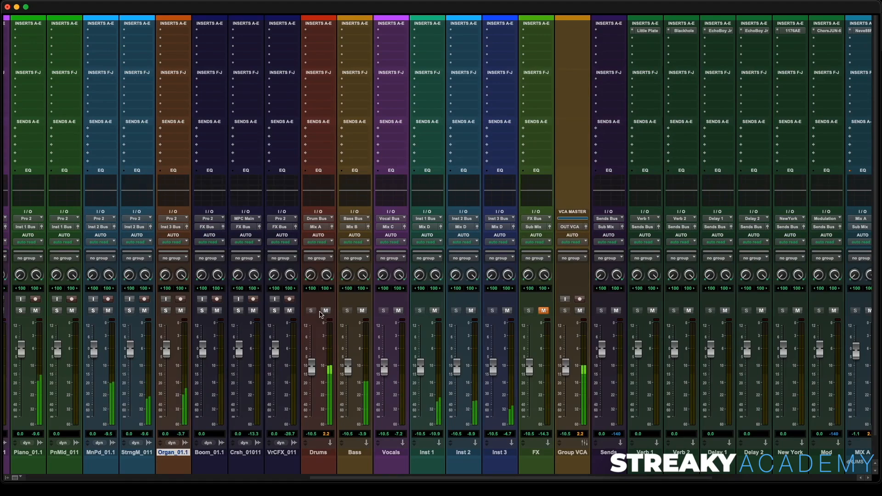
{"action": "scroll", "coordinate": [366, 322], "scroll_direction": "right", "scroll_amount": 4}
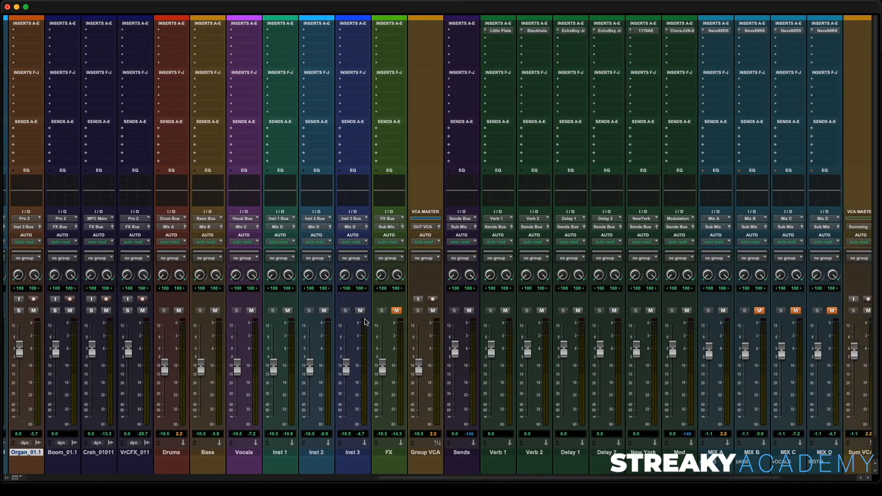
{"action": "scroll", "coordinate": [366, 322], "scroll_direction": "right", "scroll_amount": 1}
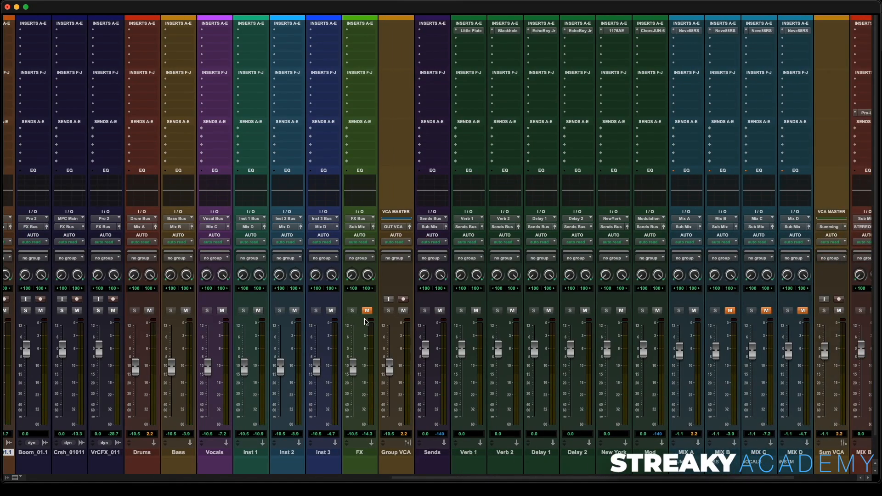
{"action": "left_click", "coordinate": [730, 311]}
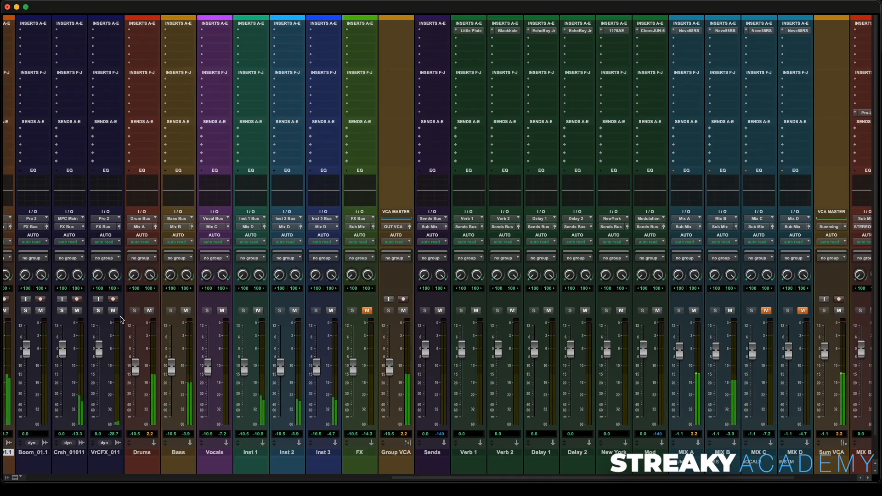
{"action": "key", "text": "space"}
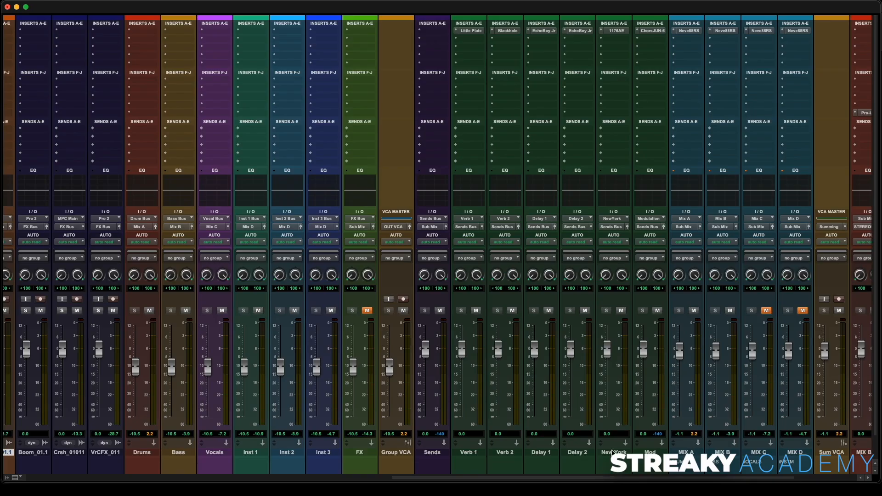
Show the New York track's 1176AE compressor and add a stereo NewYork bus send to the Drums bus.
{"action": "left_click", "coordinate": [615, 31]}
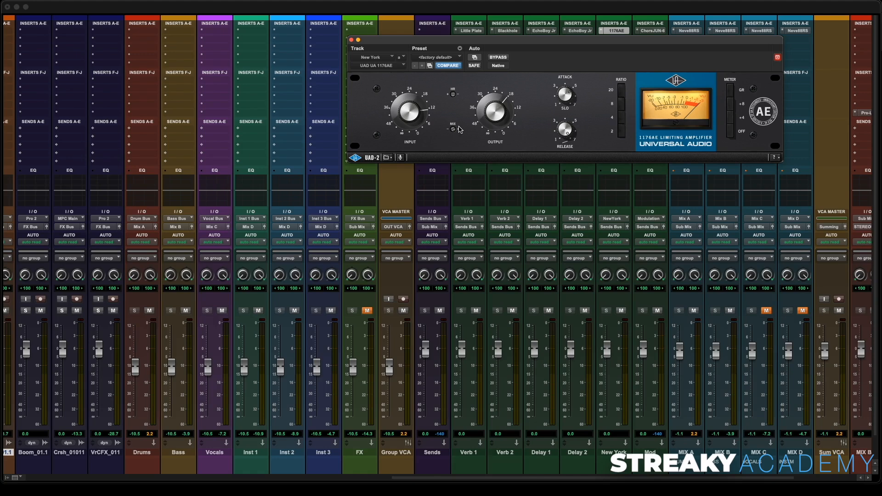
{"action": "left_click", "coordinate": [142, 132]}
{"action": "mouse_move", "coordinate": [156, 137]}
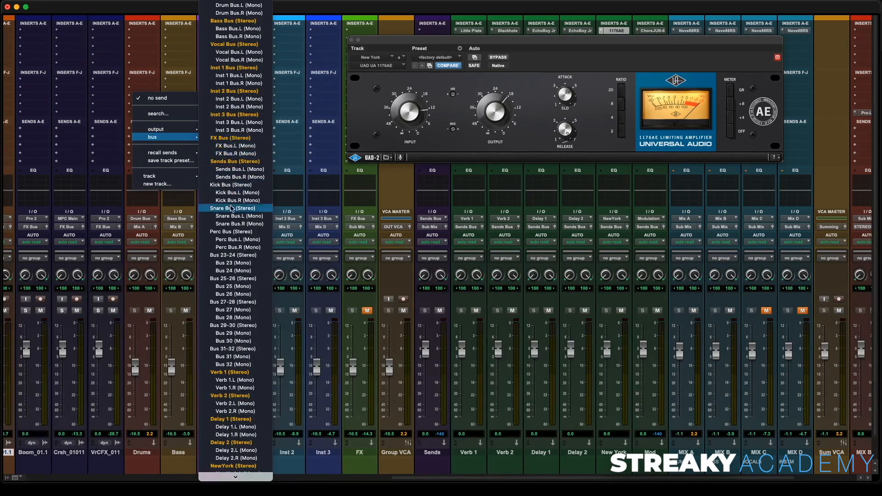
{"action": "scroll", "coordinate": [235, 383], "scroll_direction": "down", "scroll_amount": 3}
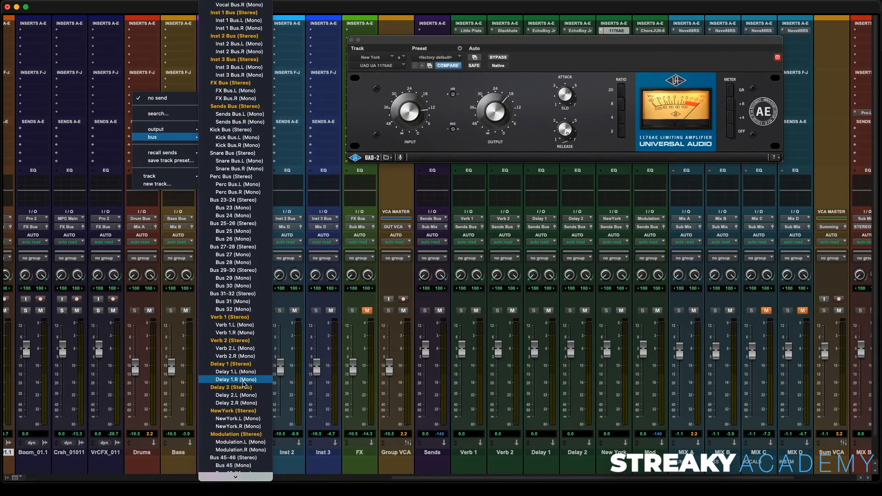
{"action": "left_click", "coordinate": [237, 410]}
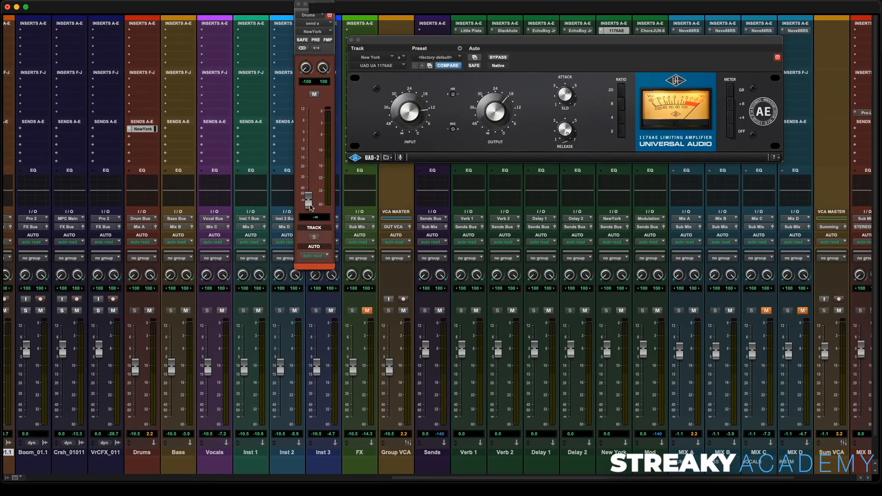
Raise the Drums bus's NewYork send to about -23.5 dB during playback and compare the drums with the send muted and unmuted.
{"action": "key", "text": "space"}
{"action": "left_click_drag", "start_coordinate": [310, 207], "coordinate": [310, 177]}
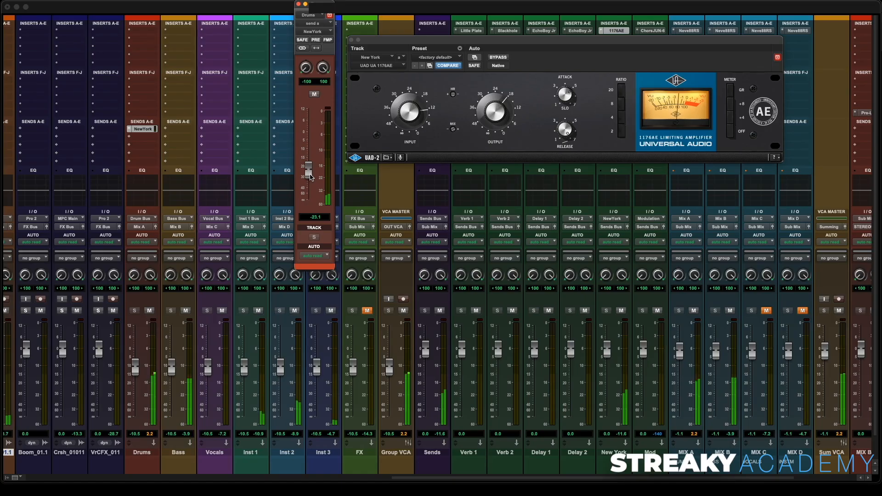
{"action": "left_click", "coordinate": [315, 95]}
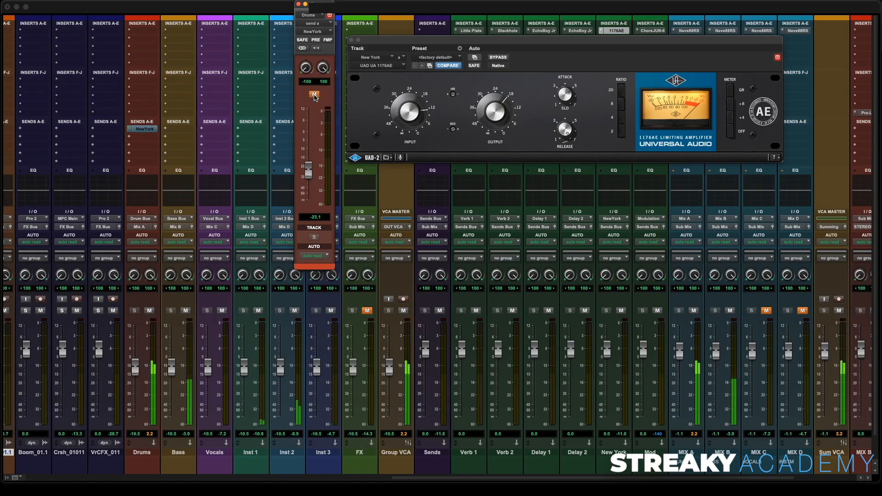
{"action": "left_click", "coordinate": [314, 95]}
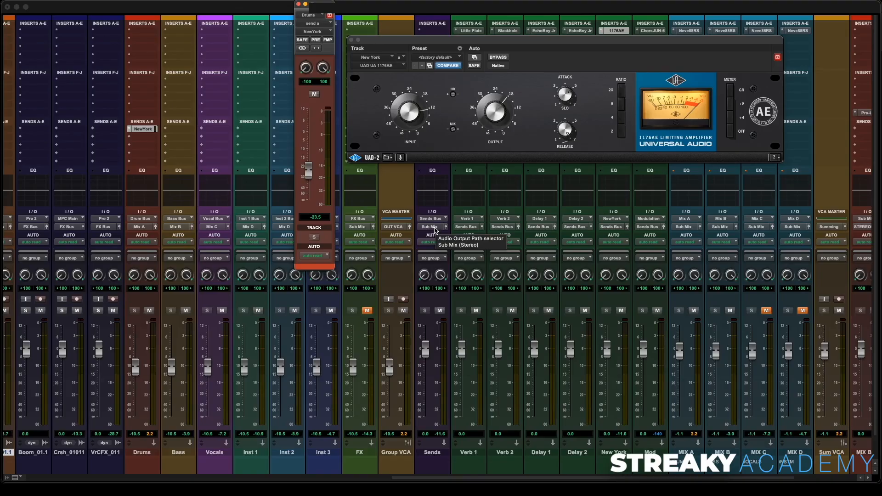
Route the New York track's output to the Mix A (Stereo) bus.
{"action": "left_click", "coordinate": [614, 227]}
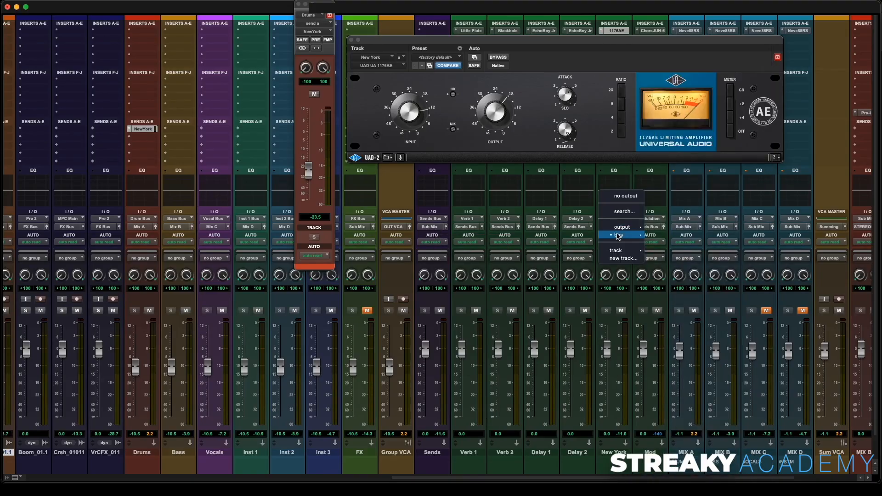
{"action": "mouse_move", "coordinate": [618, 236]}
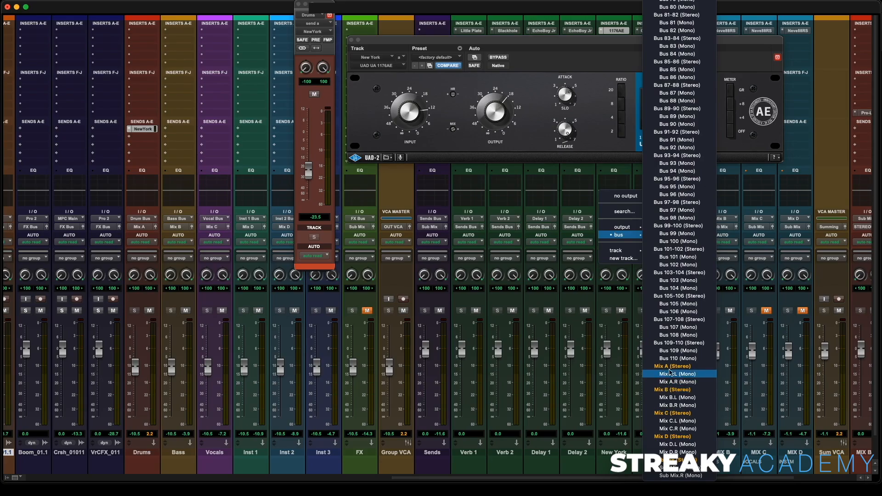
{"action": "left_click", "coordinate": [672, 366]}
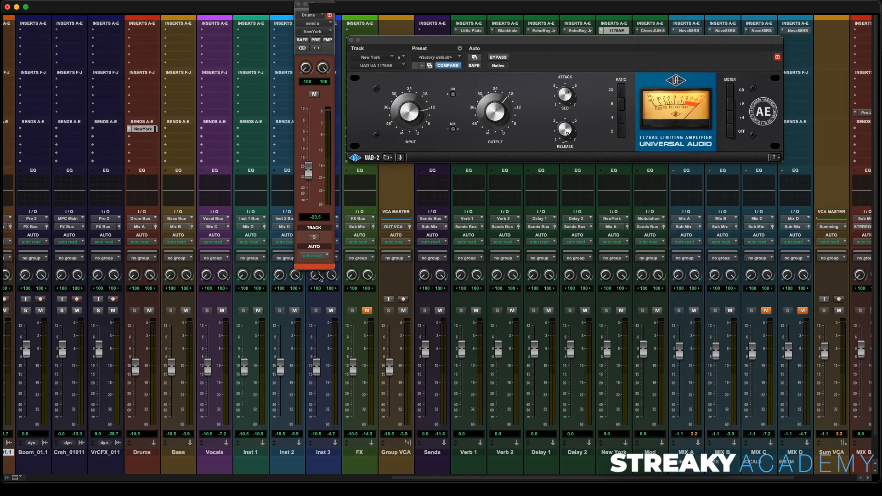
Play the session, close the 1176AE window, and compare the drums with the NewYork send muted and unmuted.
{"action": "scroll", "coordinate": [497, 238], "scroll_direction": "right", "scroll_amount": 4}
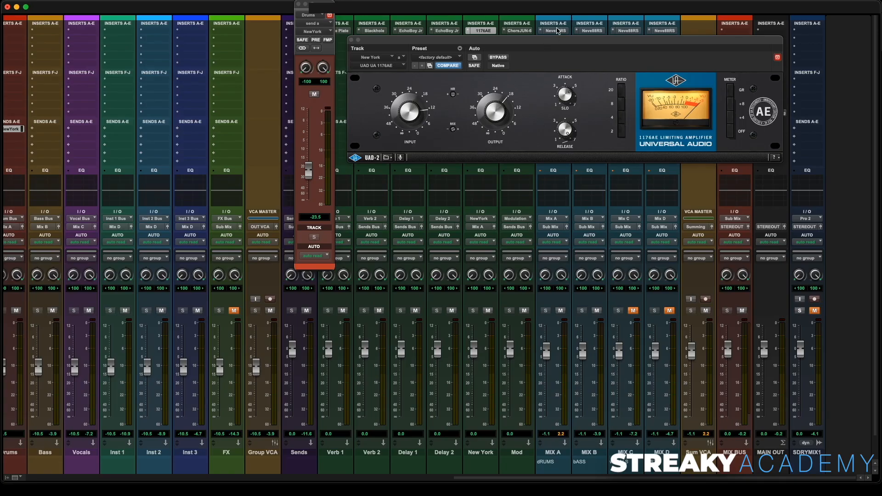
{"action": "key", "text": "space"}
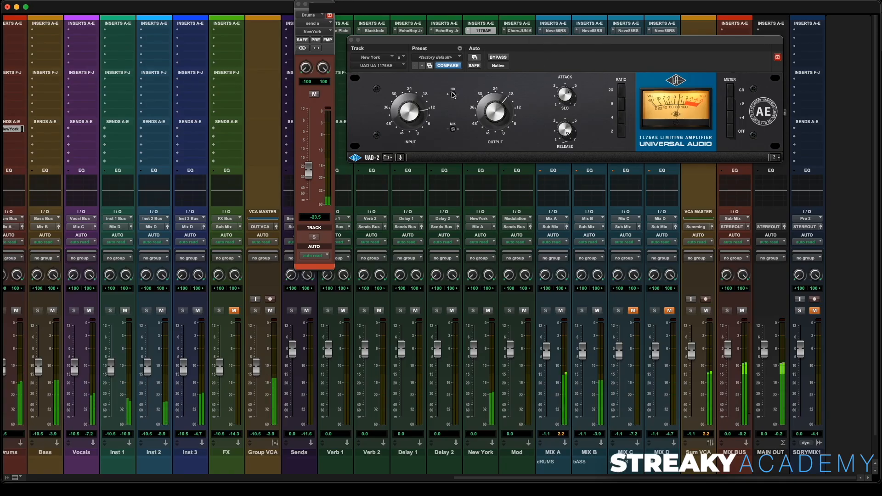
{"action": "left_click", "coordinate": [352, 40]}
{"action": "left_click", "coordinate": [314, 95]}
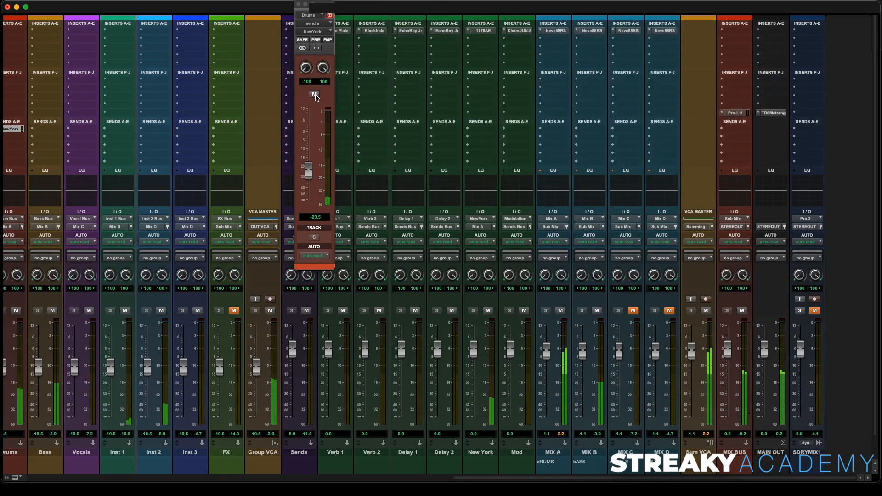
{"action": "left_click", "coordinate": [315, 95]}
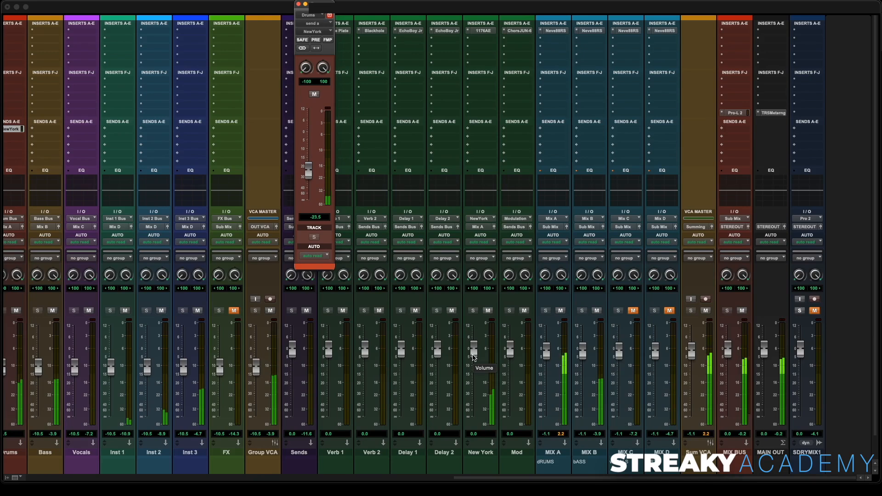
Lower the New York fader to -7.3 dB, compare it muted and unmuted, and close the Drums send window.
{"action": "left_click_drag", "start_coordinate": [474, 357], "coordinate": [476, 371]}
{"action": "left_click", "coordinate": [488, 311]}
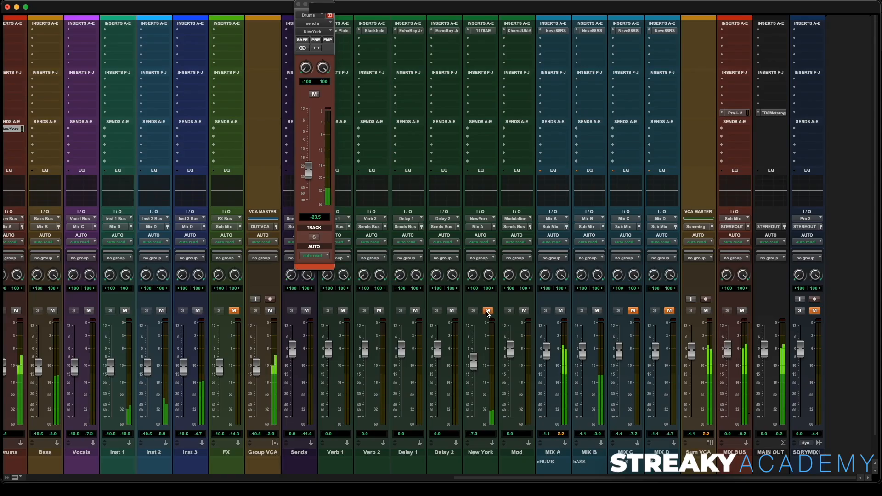
{"action": "left_click", "coordinate": [488, 311]}
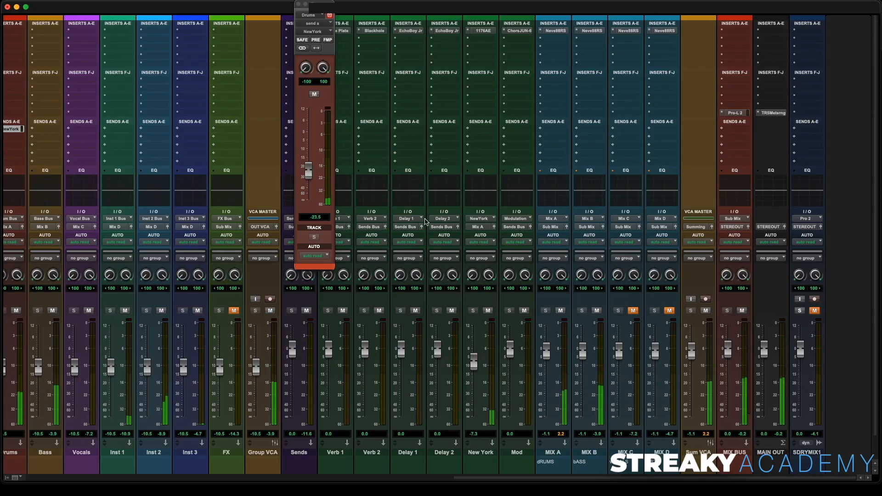
{"action": "left_click", "coordinate": [299, 4]}
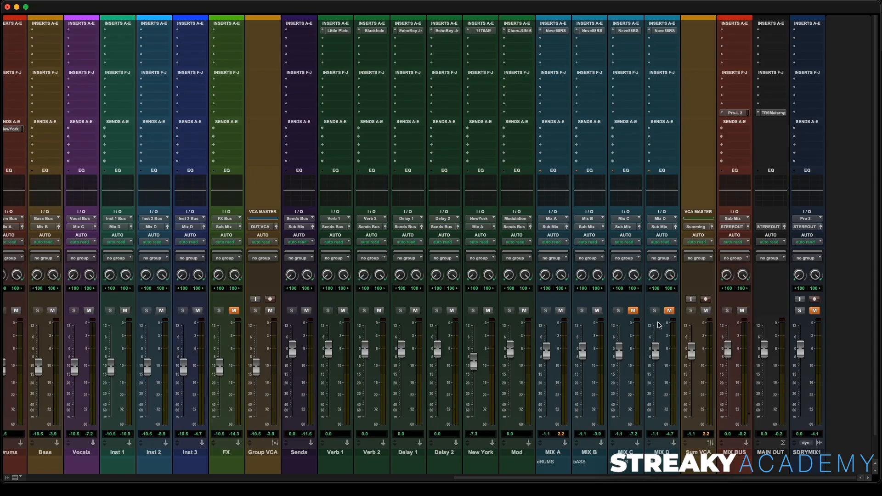
Unmute the MIX C vocals and MIX D instrument buses and play the session.
{"action": "left_click", "coordinate": [634, 312]}
{"action": "key", "text": "space"}
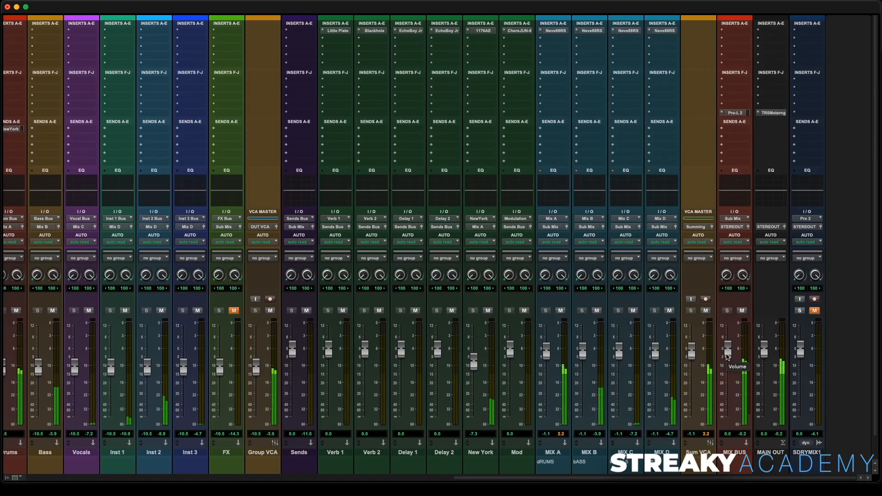
Lower the Sum VCA fader to bring the MIX A–D buses to -2.5 dB, and compare the mix with the soloed SDRYMIX1 reference.
{"action": "left_click_drag", "start_coordinate": [689, 358], "coordinate": [691, 360]}
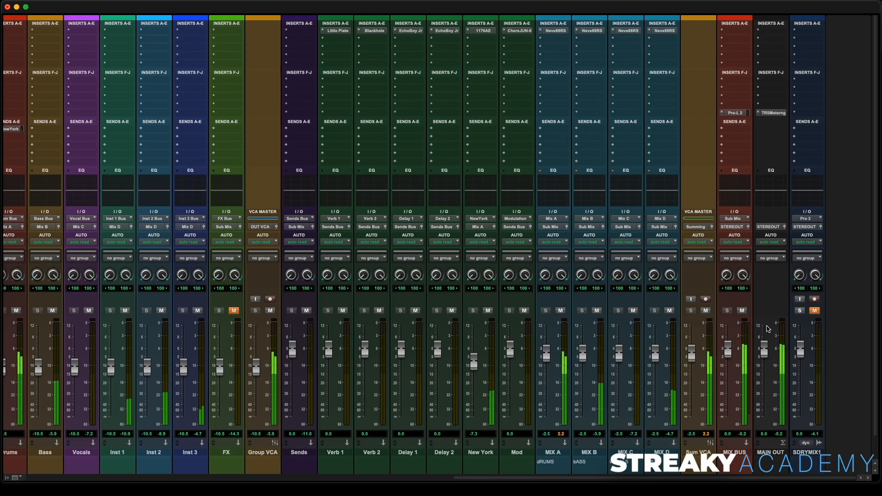
{"action": "left_click", "coordinate": [800, 310]}
{"action": "left_click", "coordinate": [815, 311]}
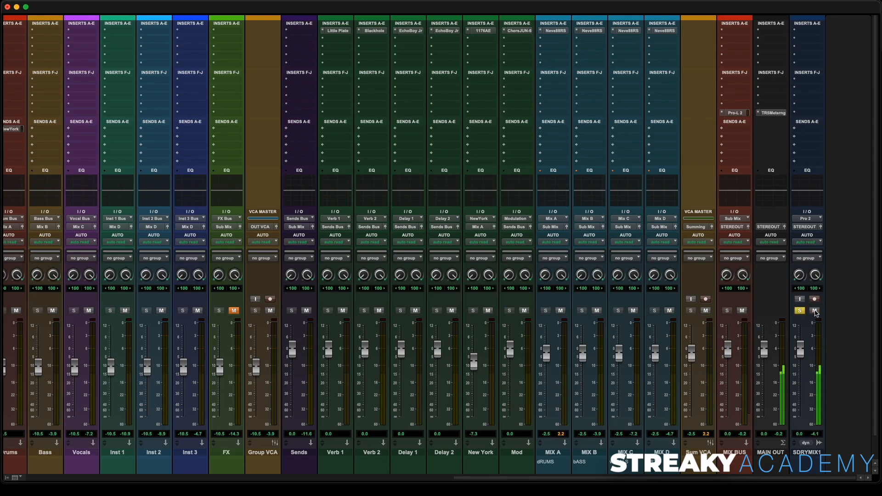
{"action": "left_click", "coordinate": [815, 311]}
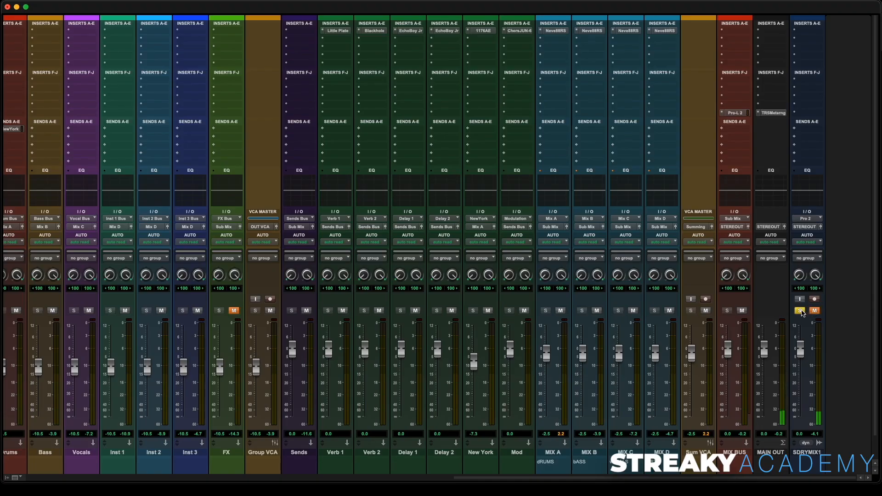
{"action": "left_click", "coordinate": [800, 311]}
Insert FabFilter Pro-Q 3 on the first insert slot of the Kick_01.1 track, solo the kick and play it.
{"action": "scroll", "coordinate": [385, 172], "scroll_direction": "left", "scroll_amount": 15}
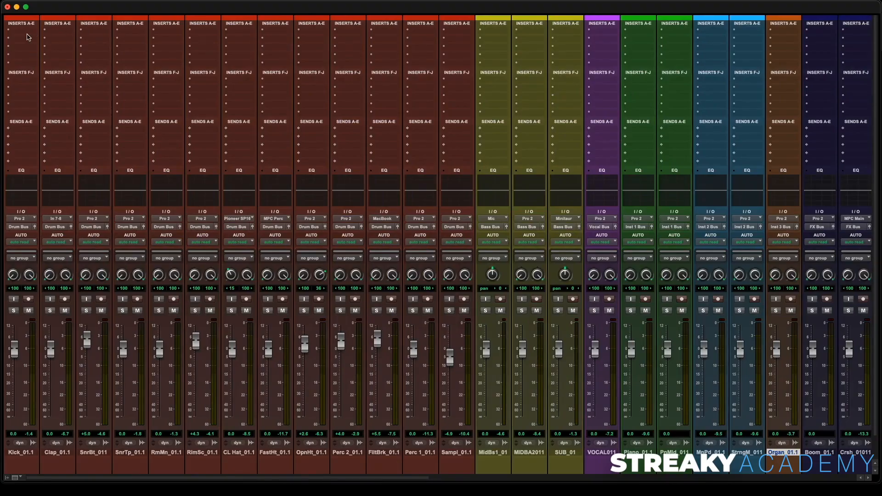
{"action": "scroll", "coordinate": [597, 86], "scroll_direction": "right", "scroll_amount": 5}
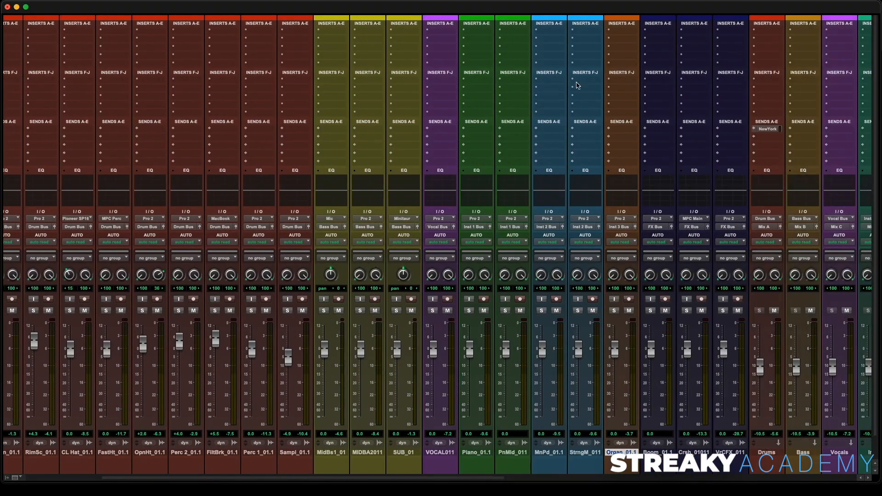
{"action": "scroll", "coordinate": [591, 106], "scroll_direction": "right", "scroll_amount": 10}
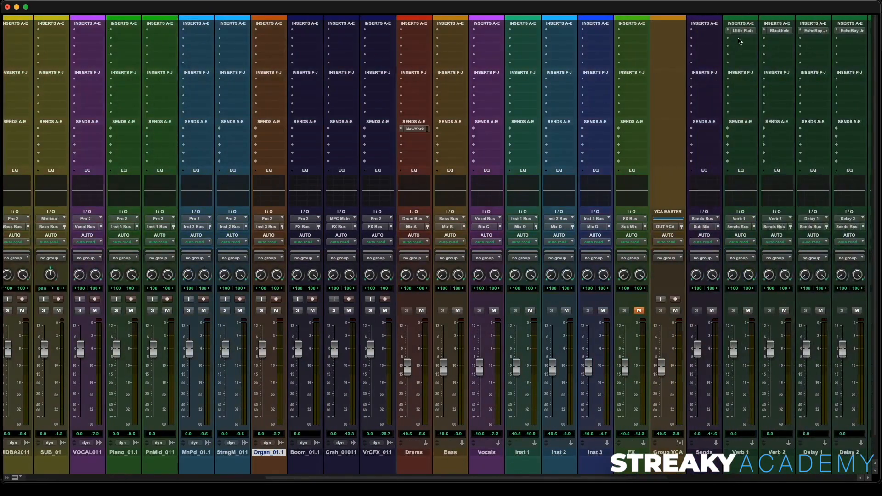
{"action": "scroll", "coordinate": [739, 42], "scroll_direction": "right", "scroll_amount": 6}
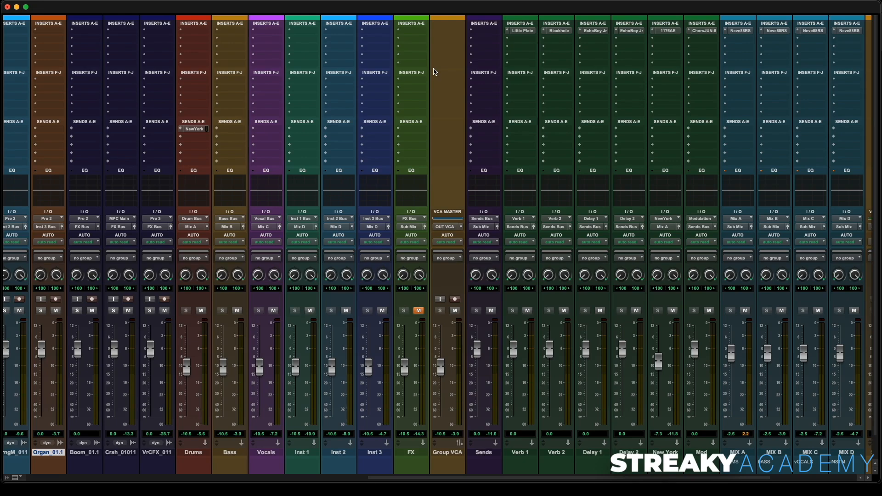
{"action": "scroll", "coordinate": [434, 72], "scroll_direction": "left", "scroll_amount": 15}
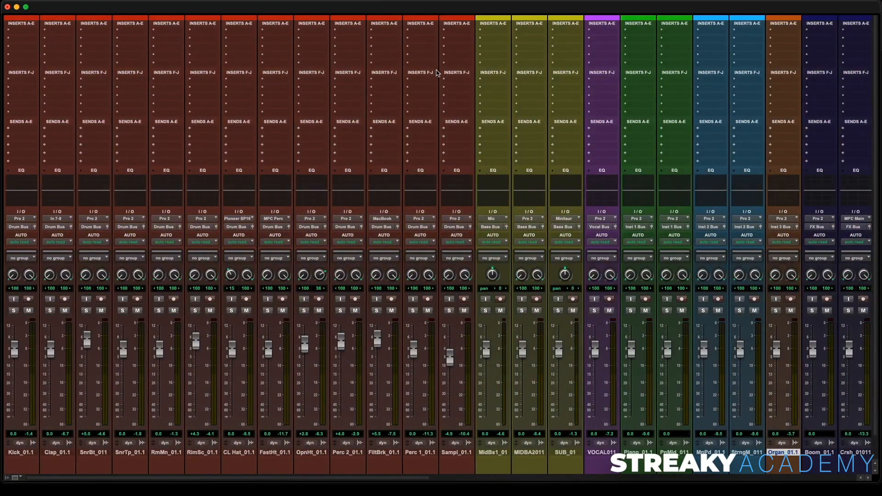
{"action": "left_click", "coordinate": [24, 33]}
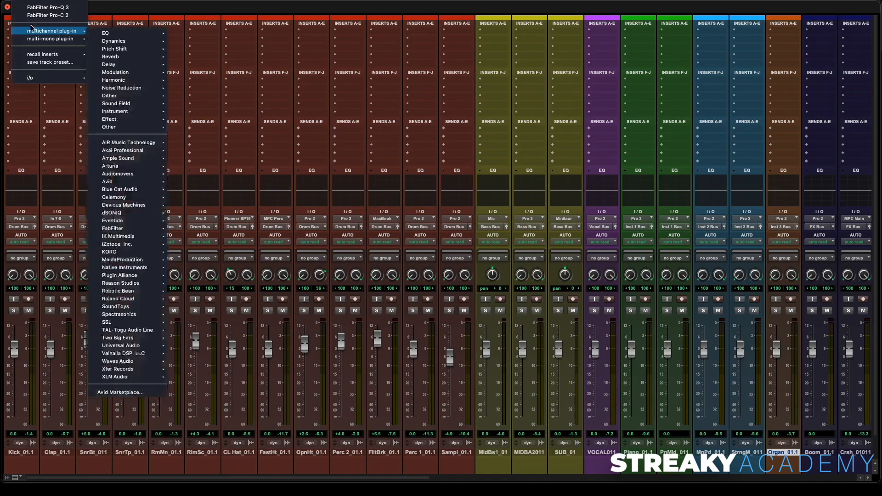
{"action": "left_click", "coordinate": [48, 7]}
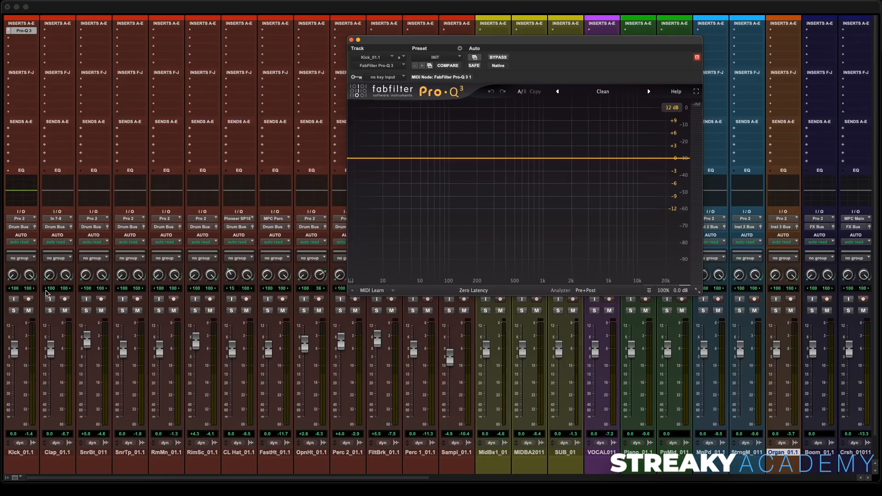
{"action": "left_click", "coordinate": [15, 311]}
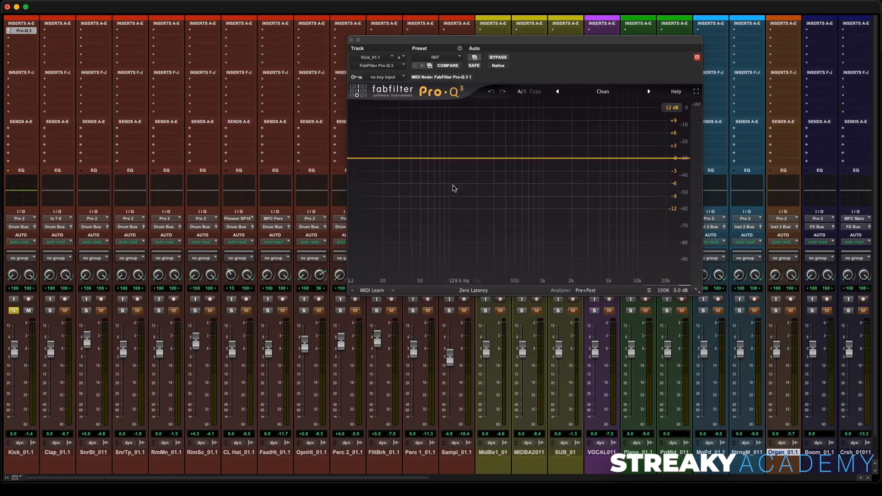
{"action": "key", "text": "space"}
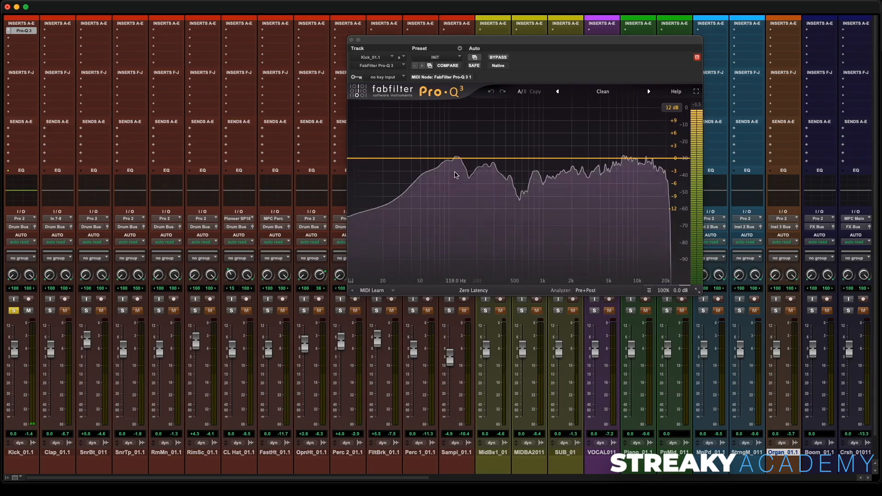
Add a bell boost of +2.58 dB at about 61 Hz to the kick EQ and narrow its Q to 1.874.
{"action": "mouse_move", "coordinate": [444, 169]}
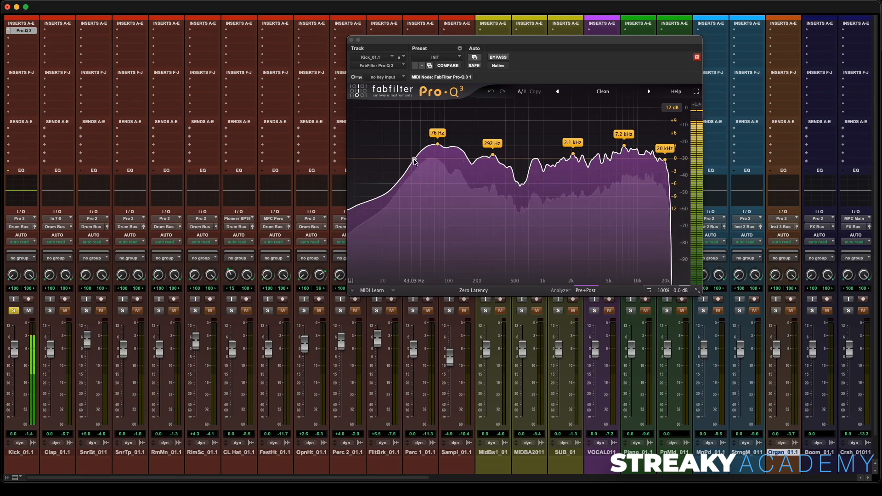
{"action": "left_click", "coordinate": [440, 151]}
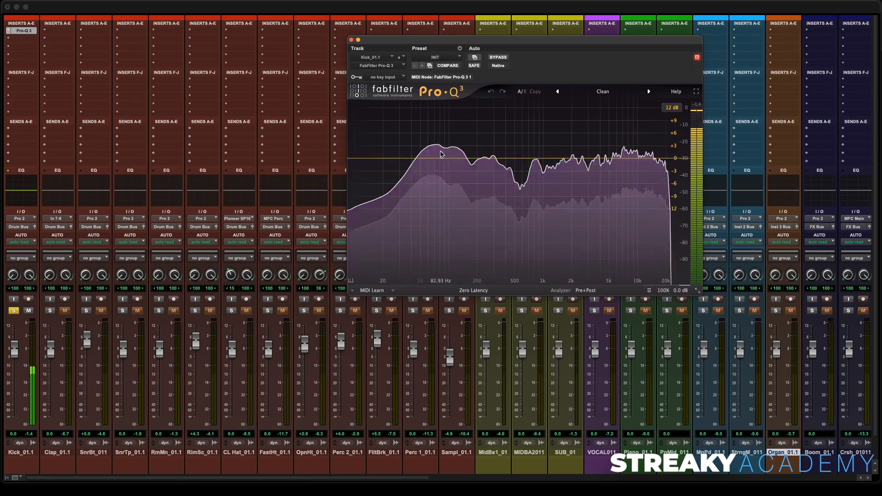
{"action": "left_click_drag", "start_coordinate": [441, 159], "coordinate": [428, 148]}
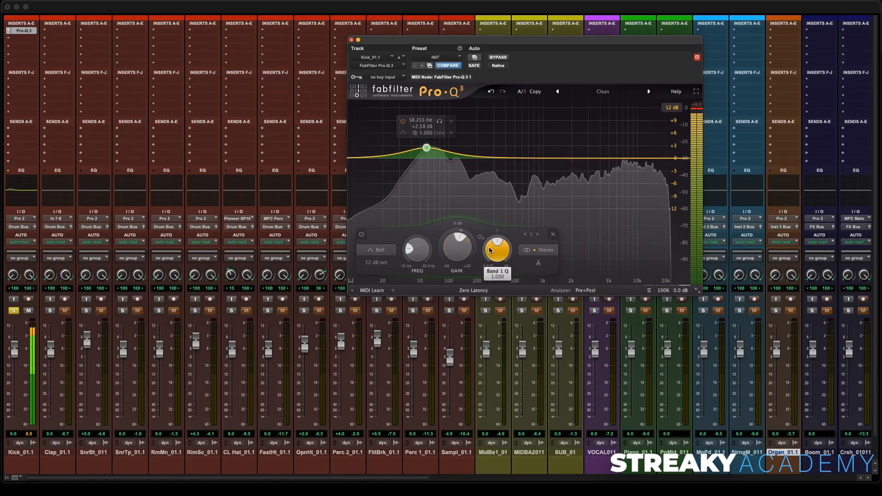
{"action": "left_click_drag", "start_coordinate": [489, 248], "coordinate": [495, 226]}
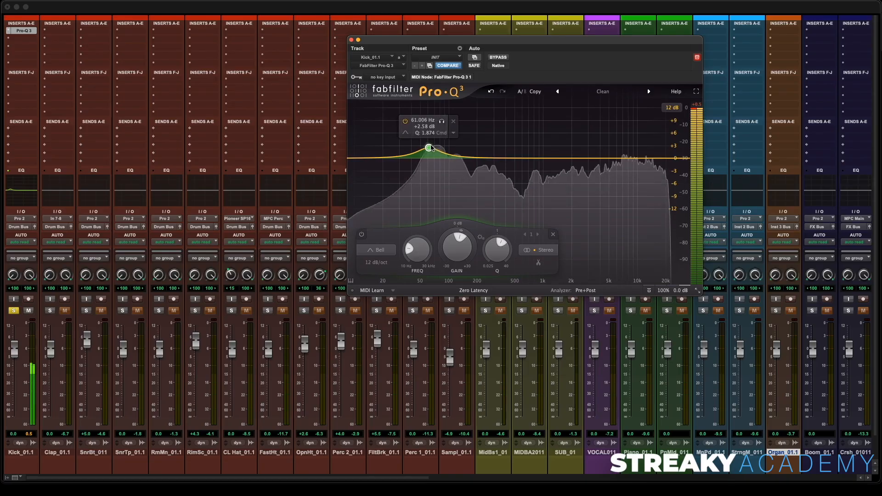
Add a low-cut band with a 72 dB/oct slope to the kick EQ and raise its frequency to about 30 Hz.
{"action": "left_click_drag", "start_coordinate": [431, 146], "coordinate": [384, 167]}
{"action": "left_click", "coordinate": [361, 195]}
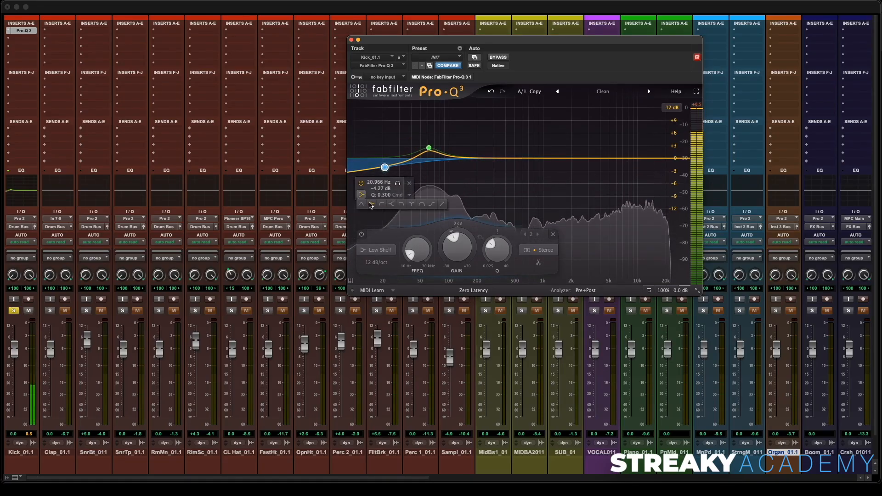
{"action": "left_click", "coordinate": [381, 204]}
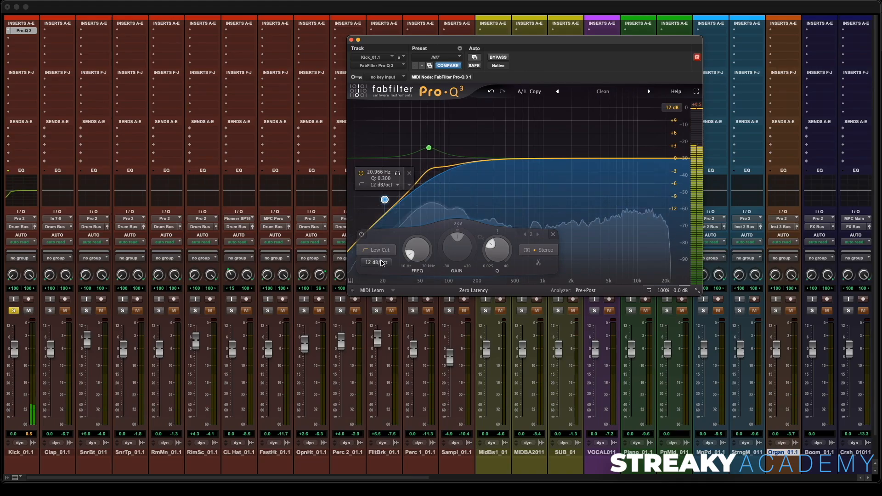
{"action": "left_click", "coordinate": [376, 262]}
{"action": "left_click", "coordinate": [385, 345]}
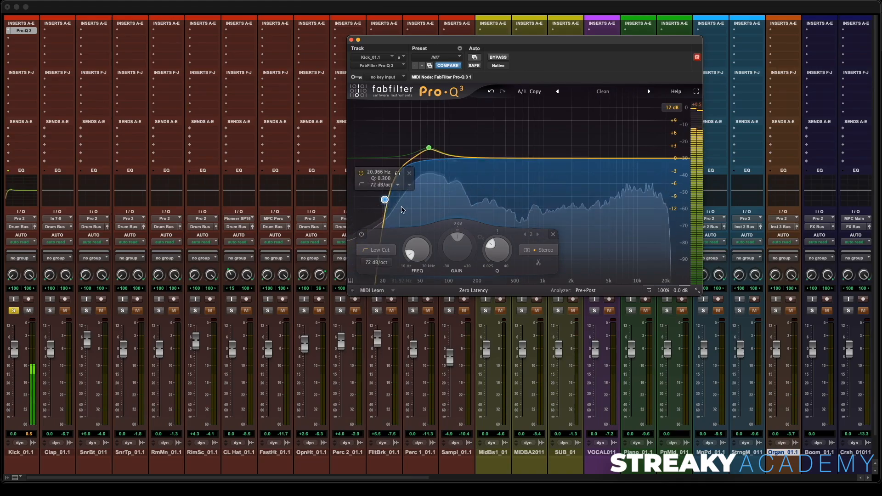
{"action": "left_click_drag", "start_coordinate": [385, 200], "coordinate": [399, 180]}
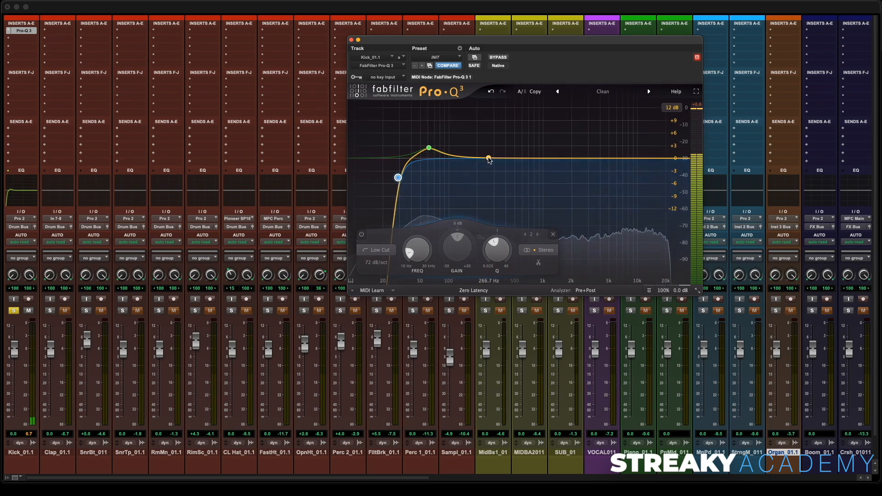
Add a bell cut of -3.71 dB at 266.50 Hz to the kick EQ with a Q of 3.845.
{"action": "left_click_drag", "start_coordinate": [488, 159], "coordinate": [476, 173]}
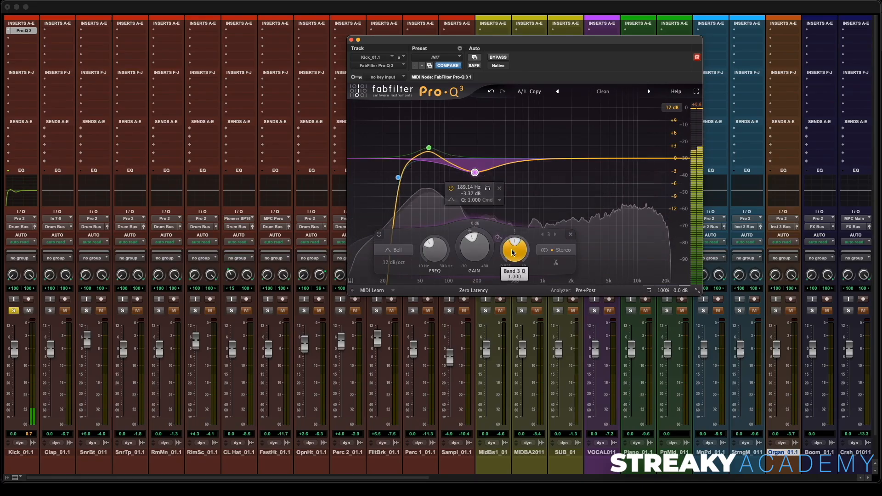
{"action": "left_click_drag", "start_coordinate": [515, 251], "coordinate": [511, 231]}
{"action": "mouse_move", "coordinate": [480, 178]}
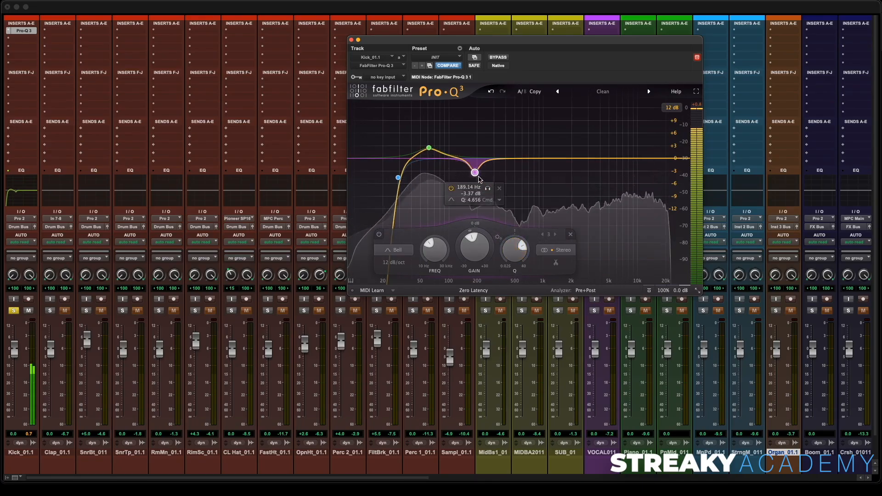
{"action": "left_click_drag", "start_coordinate": [477, 175], "coordinate": [485, 177]}
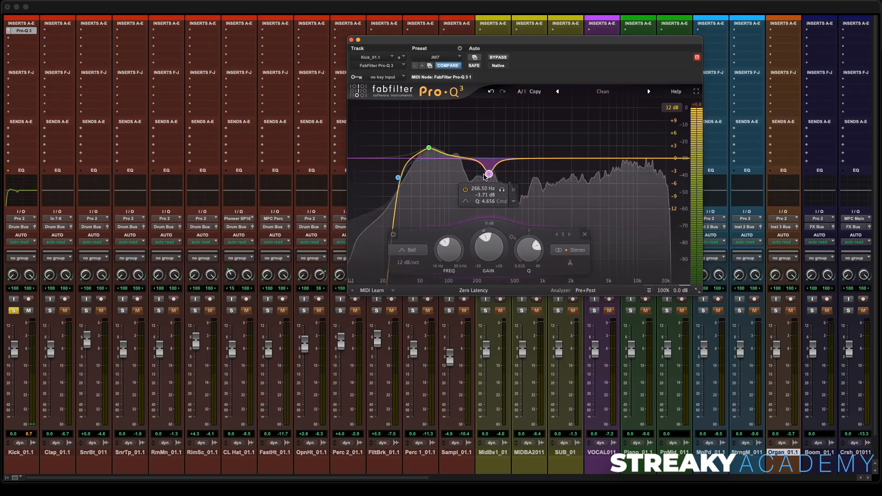
{"action": "left_click_drag", "start_coordinate": [522, 248], "coordinate": [520, 248]}
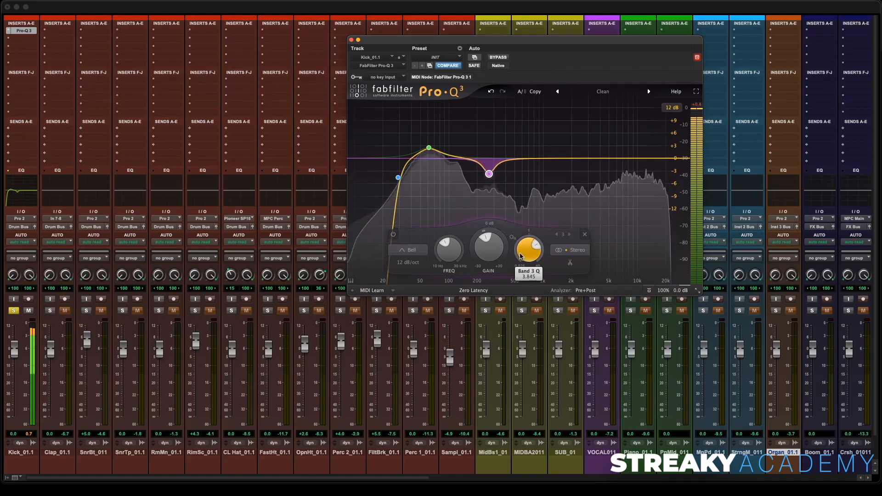
Compare the soloed kick with the EQ bypassed and active, stop playback and close the Pro-Q 3 window.
{"action": "left_click", "coordinate": [498, 58]}
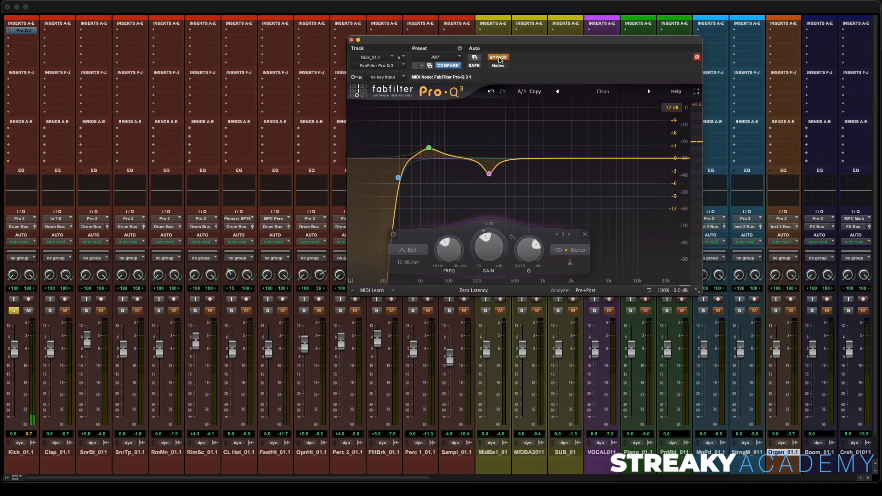
{"action": "left_click", "coordinate": [498, 58]}
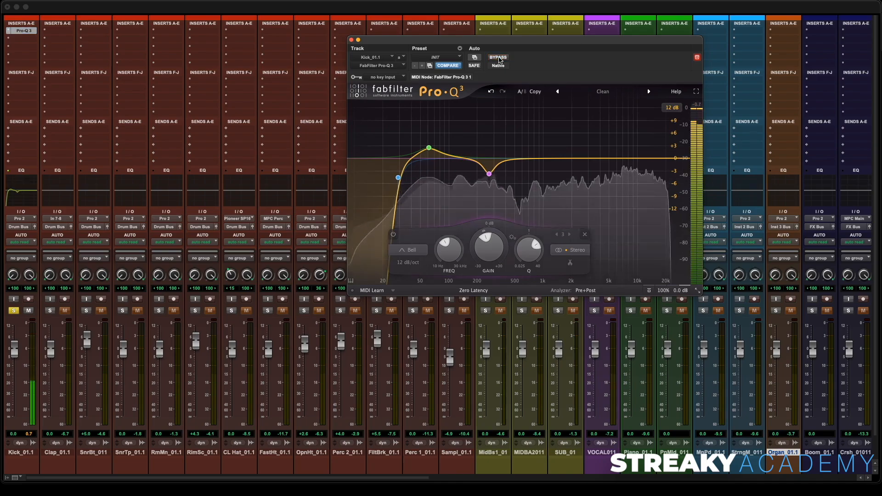
{"action": "key", "text": "space"}
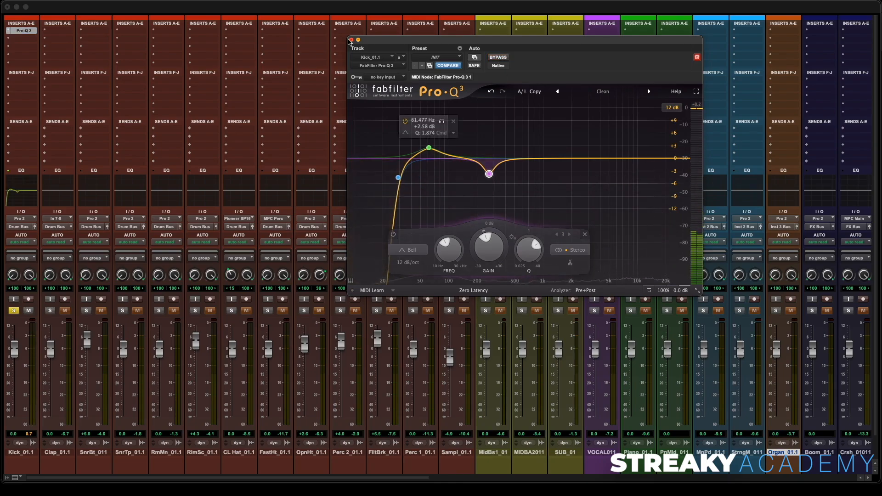
{"action": "left_click", "coordinate": [351, 40]}
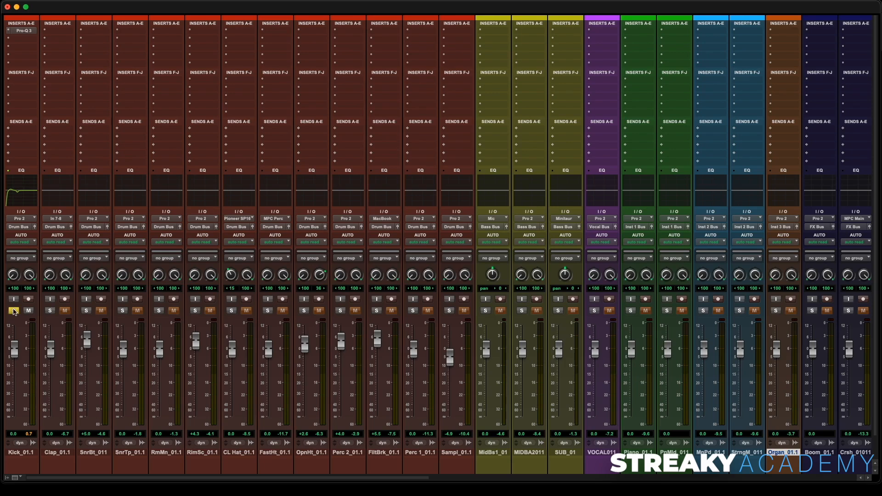
Unsolo the kick, play the full mix, and compare it with the kick's Pro-Q 3 bypassed and active.
{"action": "left_click", "coordinate": [14, 310]}
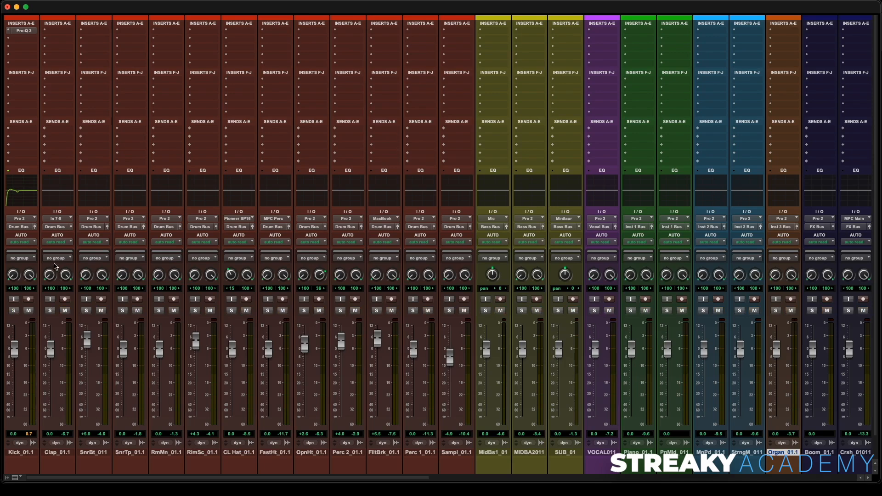
{"action": "key", "text": "space"}
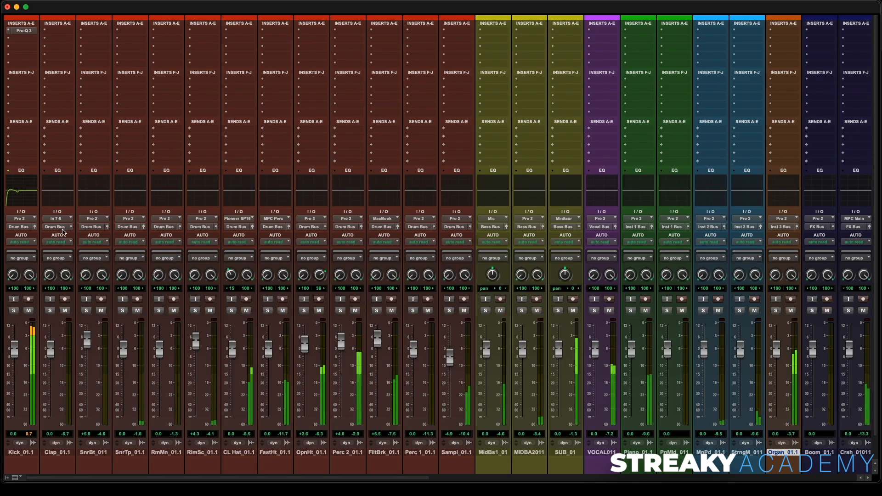
{"action": "left_click", "coordinate": [28, 33], "text": "super"}
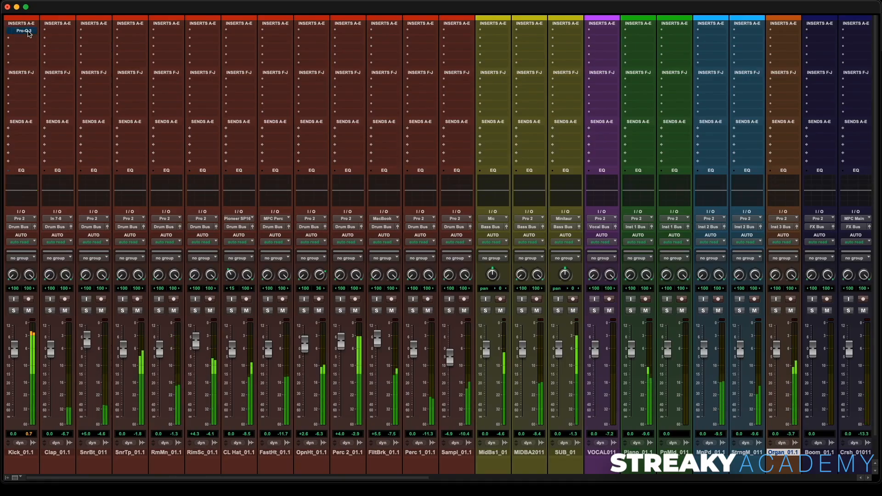
{"action": "left_click", "coordinate": [28, 33], "text": "super"}
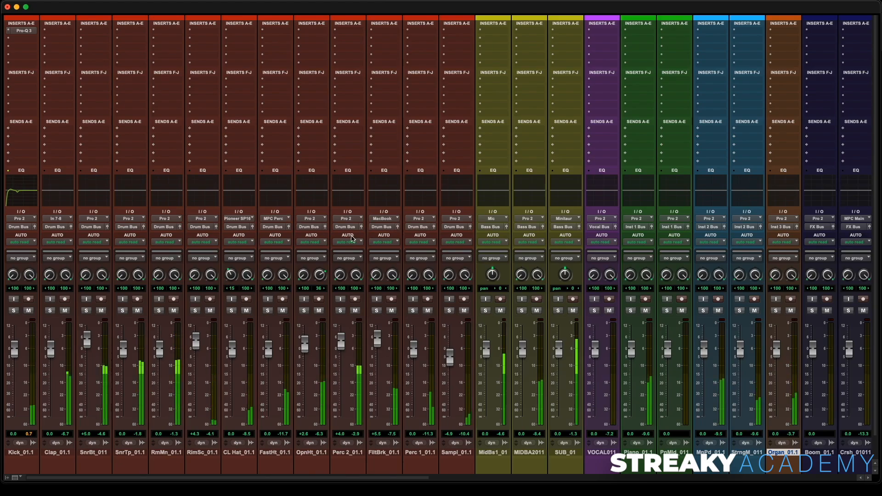
Solo the MidBs1 bass track to hear it on its own.
{"action": "scroll", "coordinate": [374, 238], "scroll_direction": "right", "scroll_amount": 2}
{"action": "scroll", "coordinate": [375, 238], "scroll_direction": "right", "scroll_amount": 6}
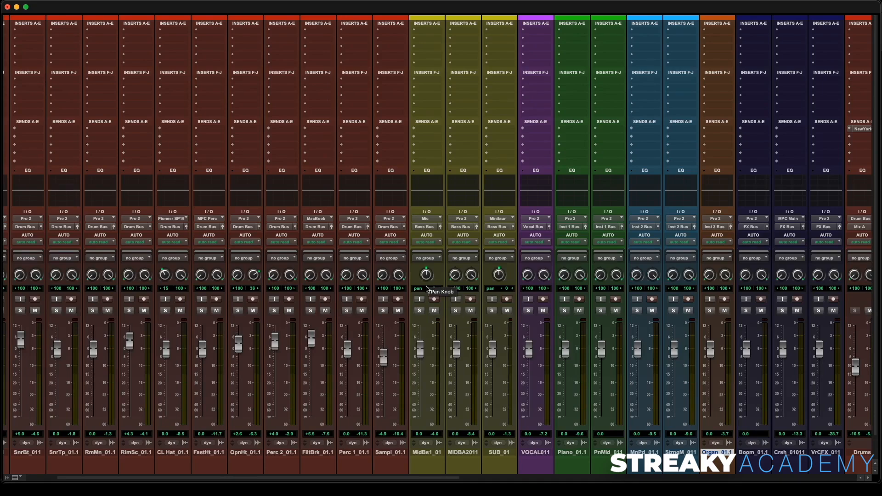
{"action": "left_click", "coordinate": [419, 311]}
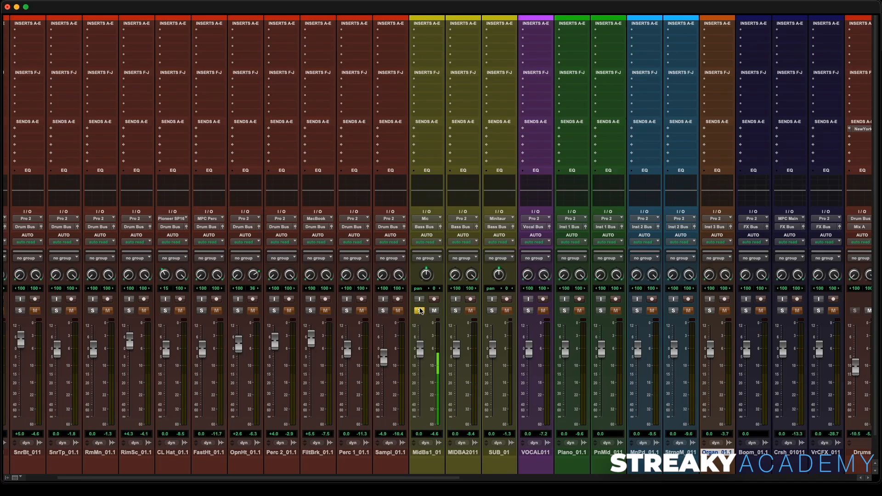
Inspect the Chorus JUN-6 settings on the Mod return track, and close the plug-in window.
{"action": "scroll", "coordinate": [421, 311], "scroll_direction": "right", "scroll_amount": 3}
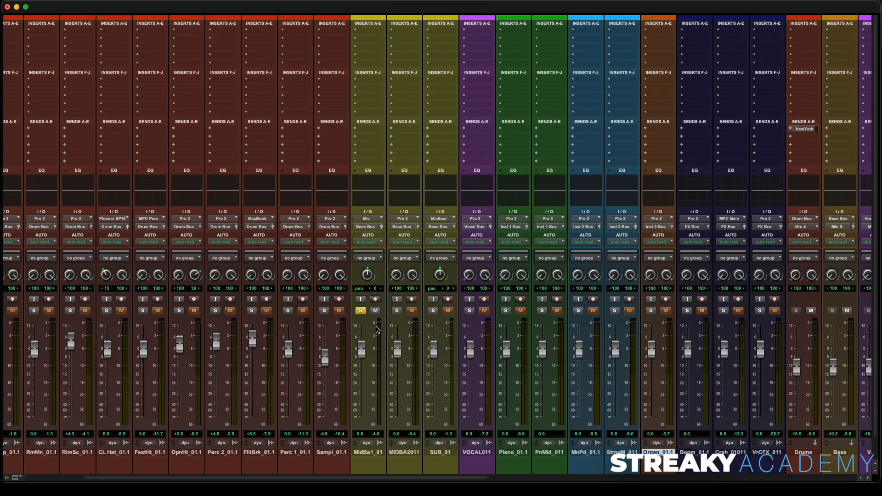
{"action": "scroll", "coordinate": [377, 330], "scroll_direction": "right", "scroll_amount": 10}
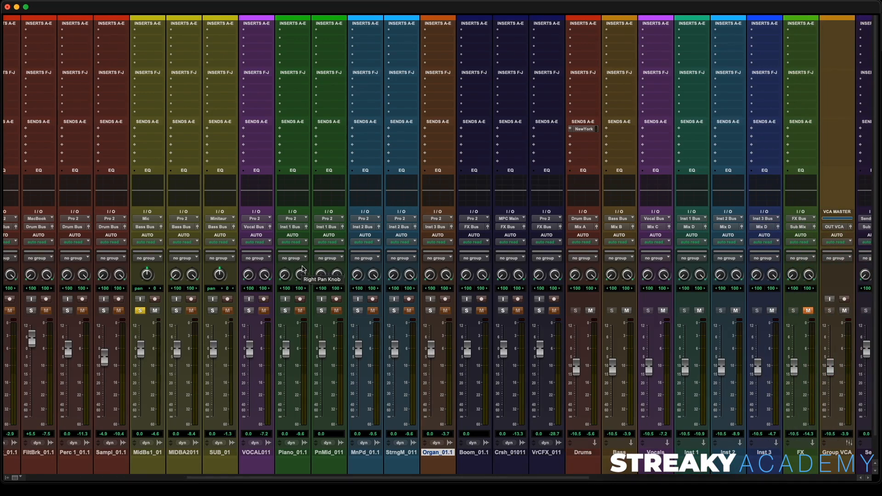
{"action": "scroll", "coordinate": [459, 345], "scroll_direction": "right", "scroll_amount": 20}
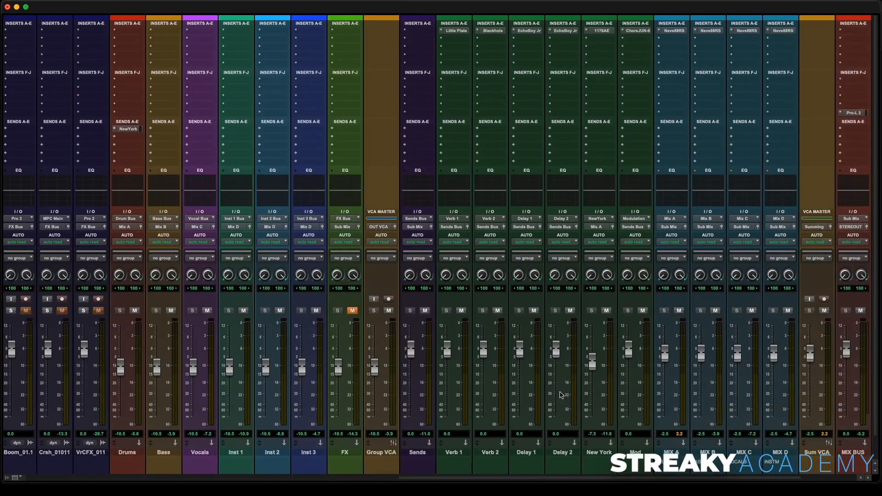
{"action": "left_click", "coordinate": [637, 453]}
{"action": "left_click", "coordinate": [638, 31]}
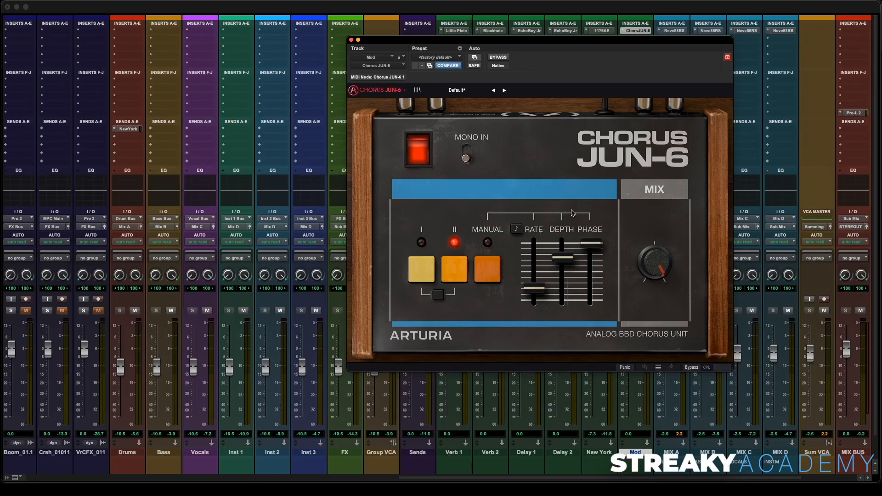
{"action": "left_click", "coordinate": [352, 40]}
Add a send from the MidBs1 track to the stereo Modulation bus and raise its level to -12.9 dB.
{"action": "scroll", "coordinate": [272, 148], "scroll_direction": "left", "scroll_amount": 10}
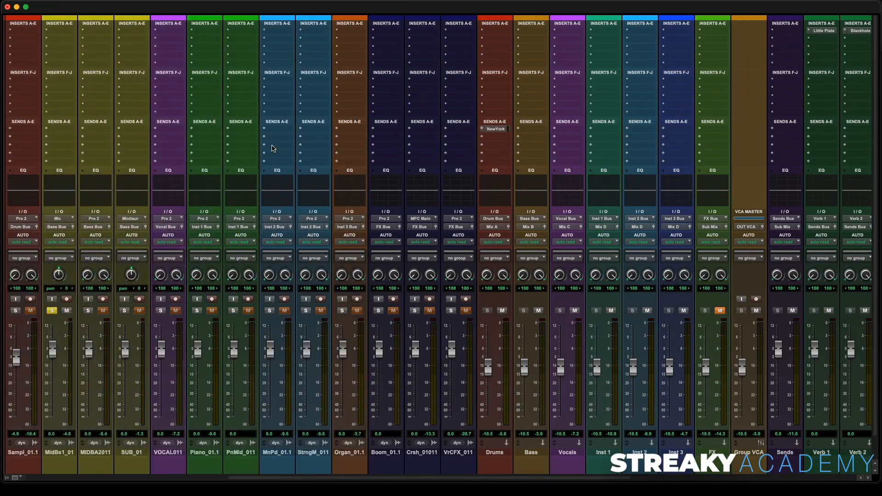
{"action": "scroll", "coordinate": [272, 148], "scroll_direction": "left", "scroll_amount": 5}
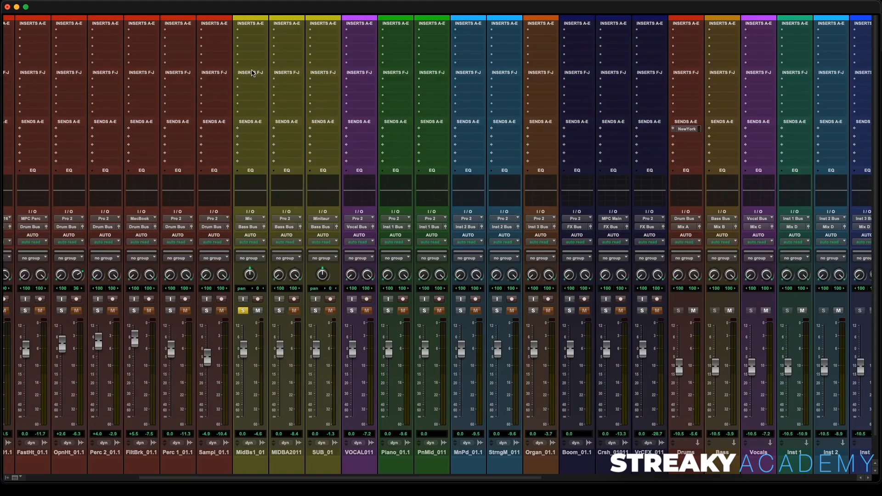
{"action": "left_click", "coordinate": [254, 131]}
{"action": "mouse_move", "coordinate": [259, 137]}
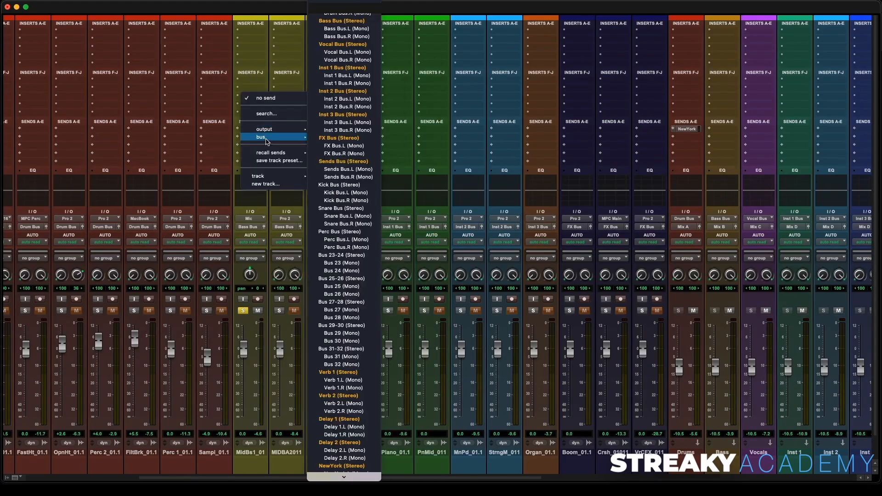
{"action": "scroll", "coordinate": [365, 258], "scroll_direction": "down", "scroll_amount": 5}
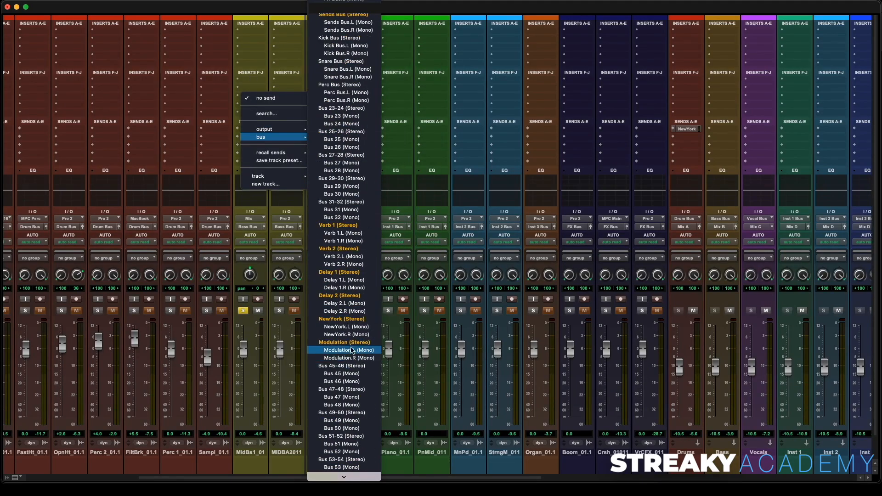
{"action": "left_click", "coordinate": [352, 342]}
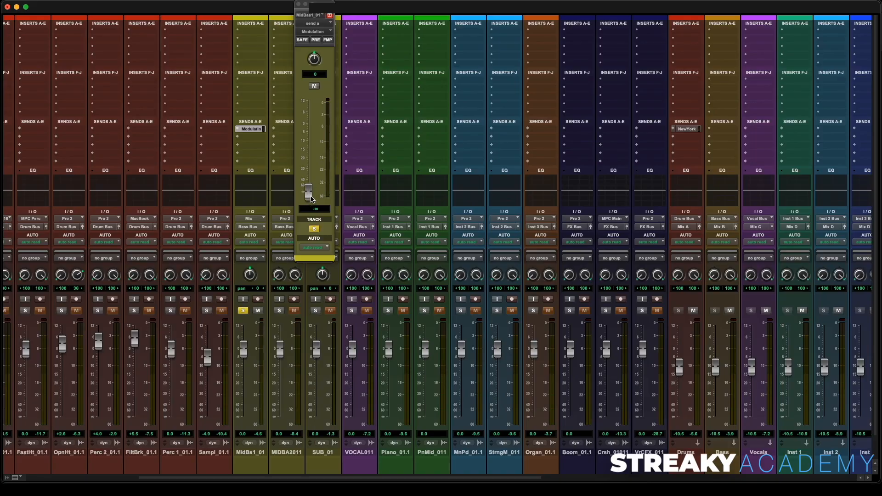
{"action": "left_click_drag", "start_coordinate": [312, 198], "coordinate": [312, 153]}
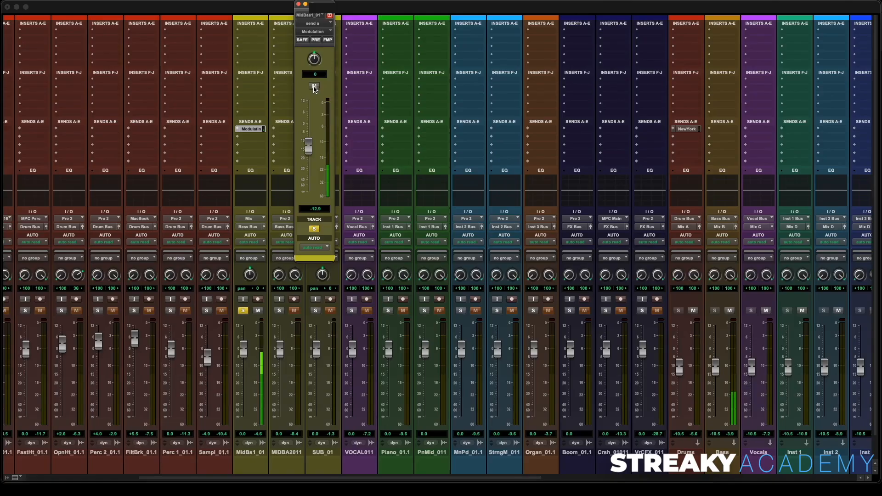
Compare the soloed MidBs1 with its Modulation send muted and active, and set the send level to -13.4 dB.
{"action": "left_click", "coordinate": [314, 86]}
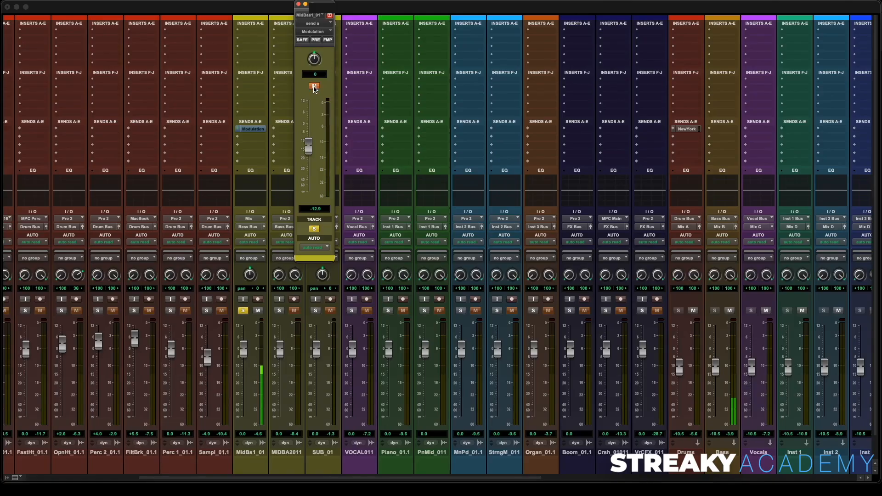
{"action": "left_click", "coordinate": [314, 86]}
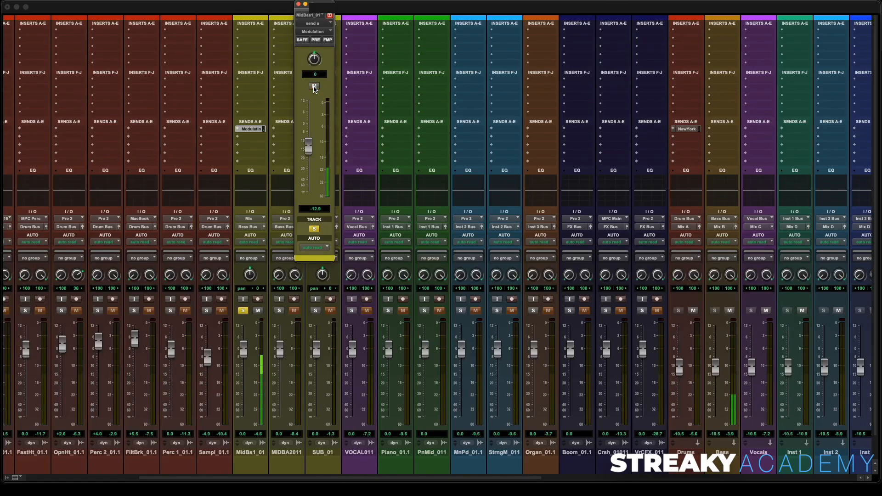
{"action": "left_click_drag", "start_coordinate": [308, 151], "coordinate": [309, 153]}
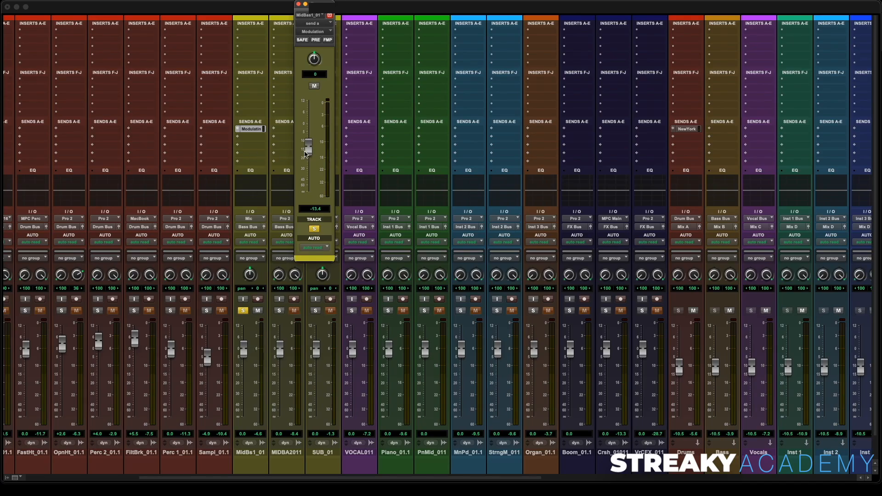
Solo MIDBA2011 and SUB_01 as well, compare the bass tracks with the Modulation send muted and active, and close the send window.
{"action": "left_click", "coordinate": [278, 311]}
{"action": "left_click", "coordinate": [315, 311]}
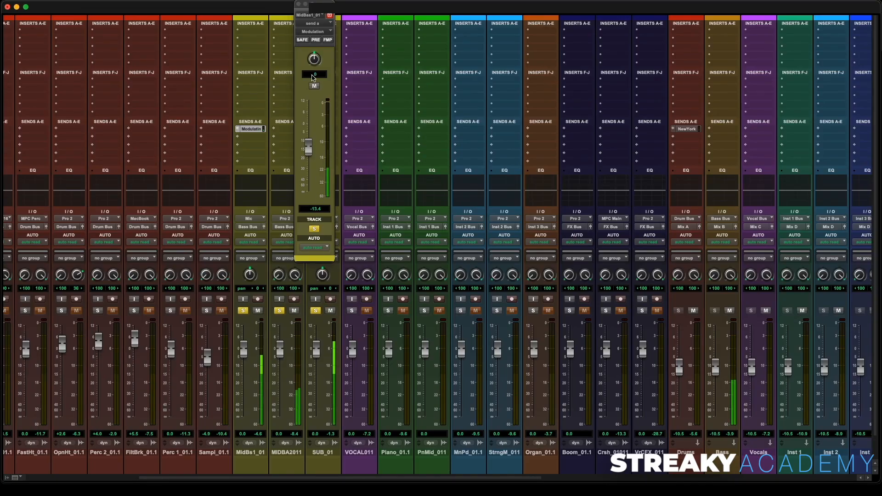
{"action": "left_click", "coordinate": [315, 86]}
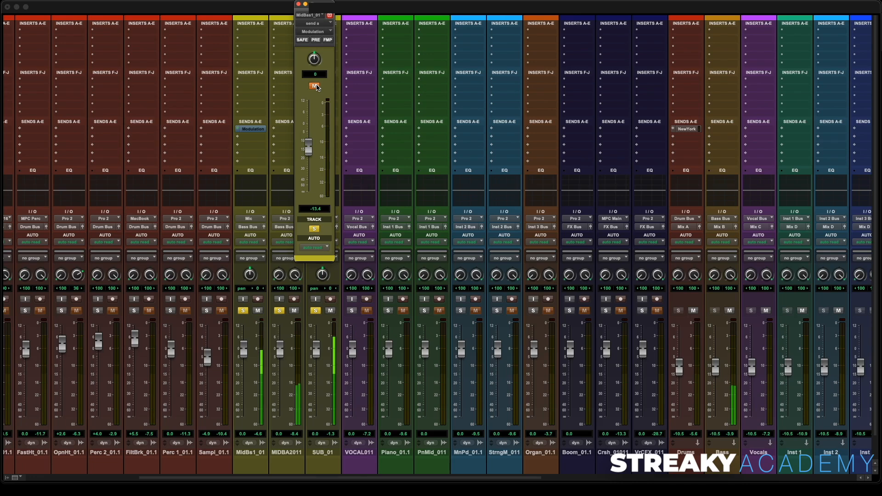
{"action": "left_click", "coordinate": [315, 86]}
{"action": "left_click", "coordinate": [299, 4]}
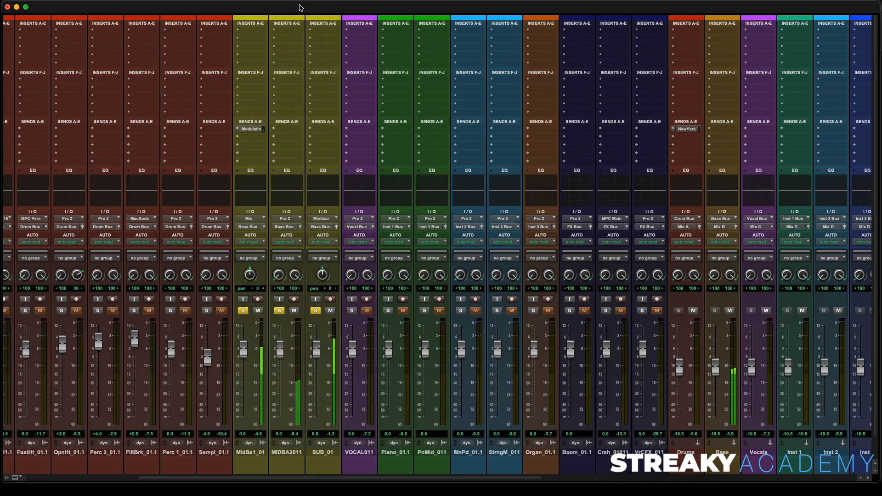
With SUB_01 unsoloed, insert a mono Channel Strip on the MidBs1 track and raise its low-cut filter to 70 Hz.
{"action": "left_click", "coordinate": [316, 311]}
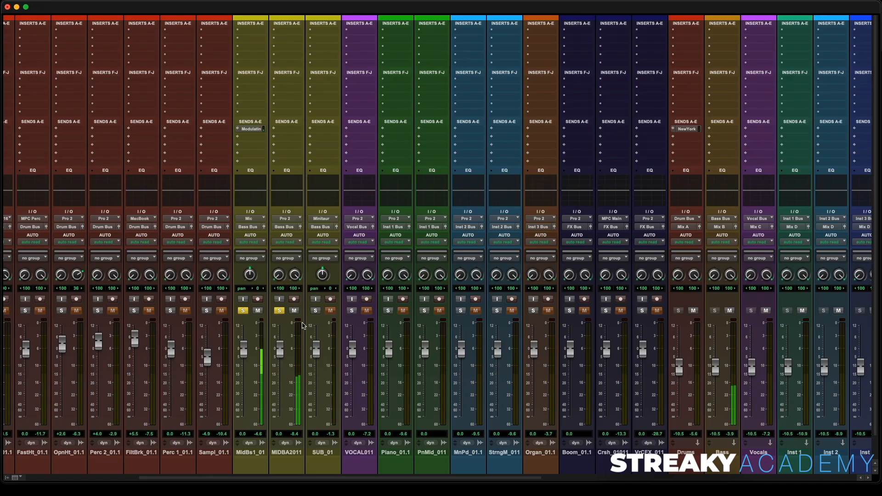
{"action": "left_click", "coordinate": [256, 34]}
{"action": "left_click", "coordinate": [277, 14]}
{"action": "left_click", "coordinate": [276, 30]}
{"action": "type", "text": "chan"}
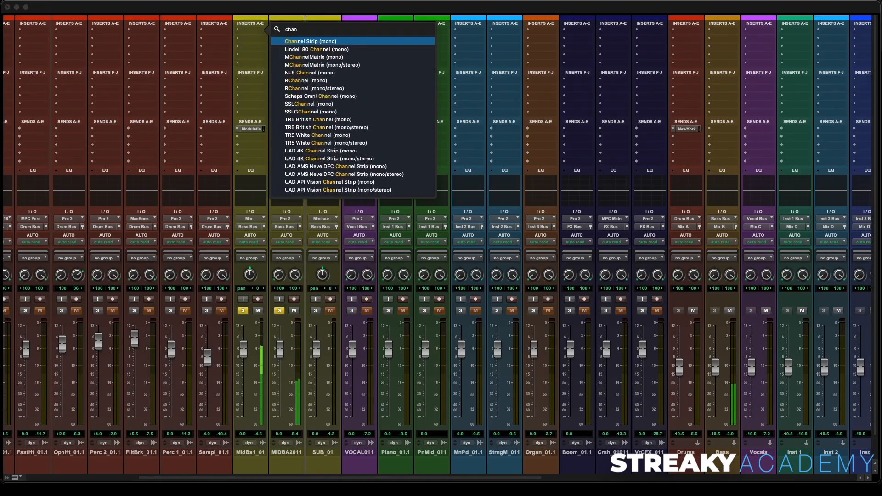
{"action": "left_click", "coordinate": [294, 41]}
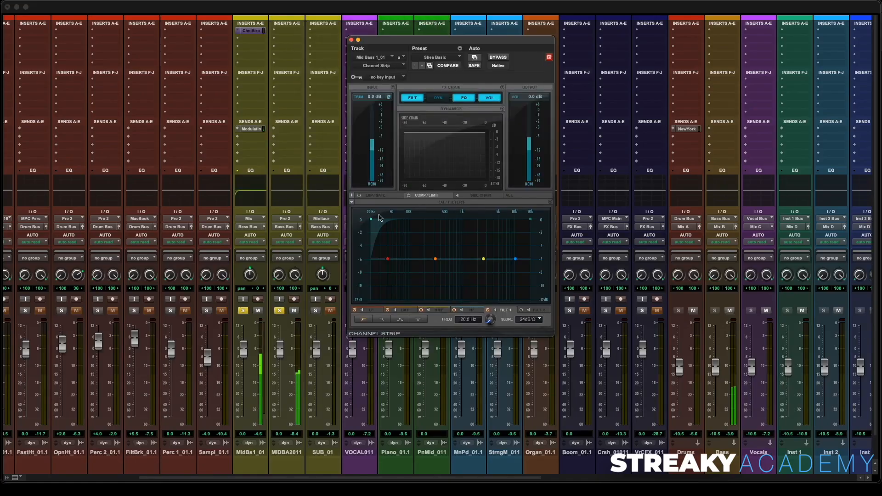
{"action": "left_click_drag", "start_coordinate": [372, 219], "coordinate": [401, 222]}
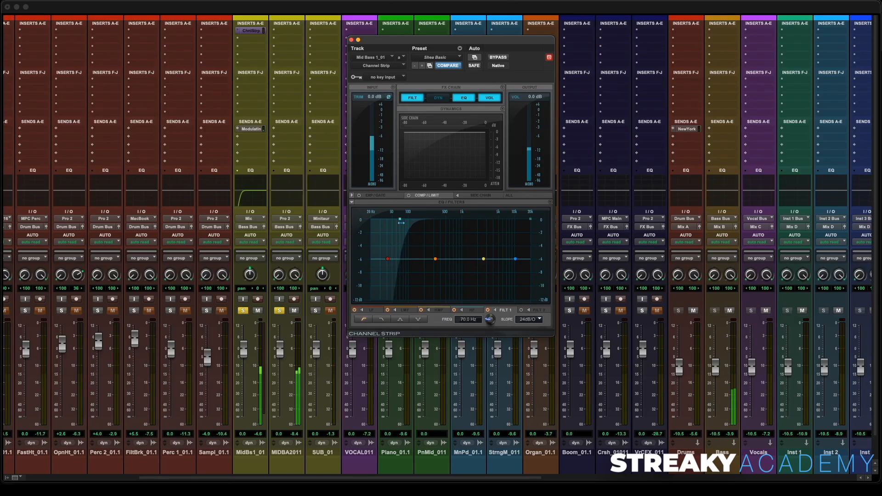
Copy the Channel Strip insert from MidBs1_01 to the MIDBA2011 track and unsolo MidBs1_01.
{"action": "left_click", "coordinate": [351, 40]}
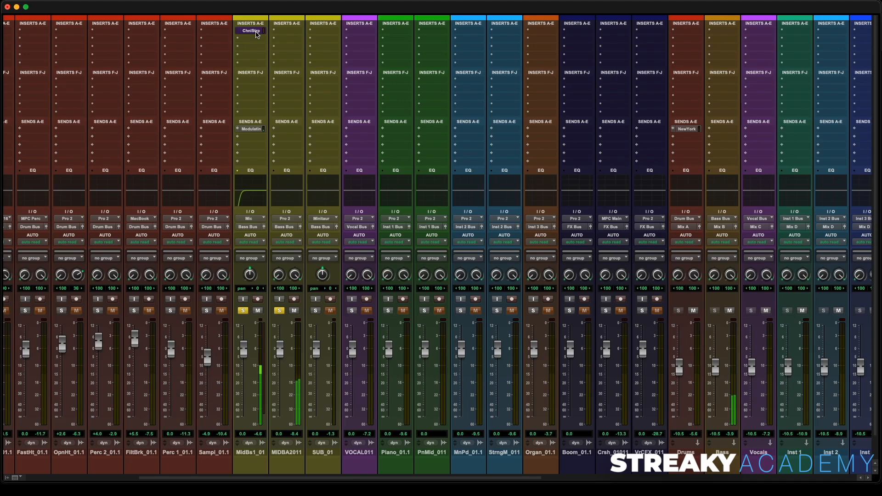
{"action": "left_click_drag", "start_coordinate": [256, 32], "coordinate": [290, 32]}
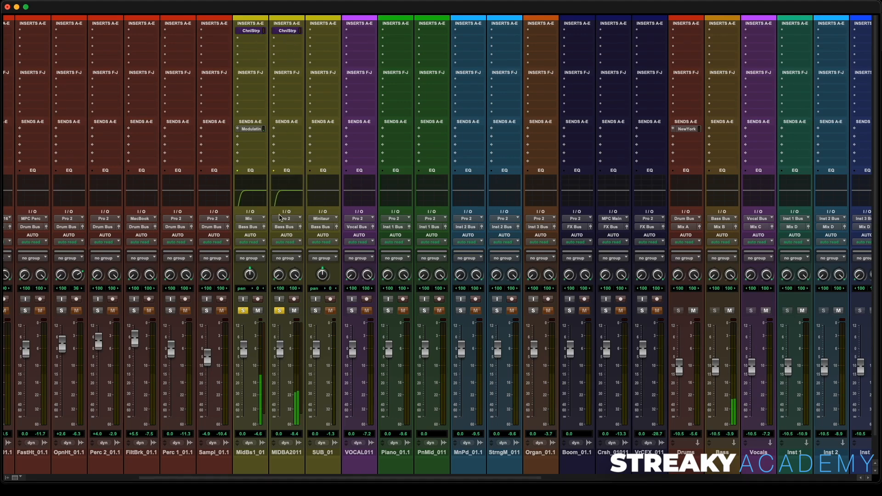
{"action": "left_click", "coordinate": [243, 311]}
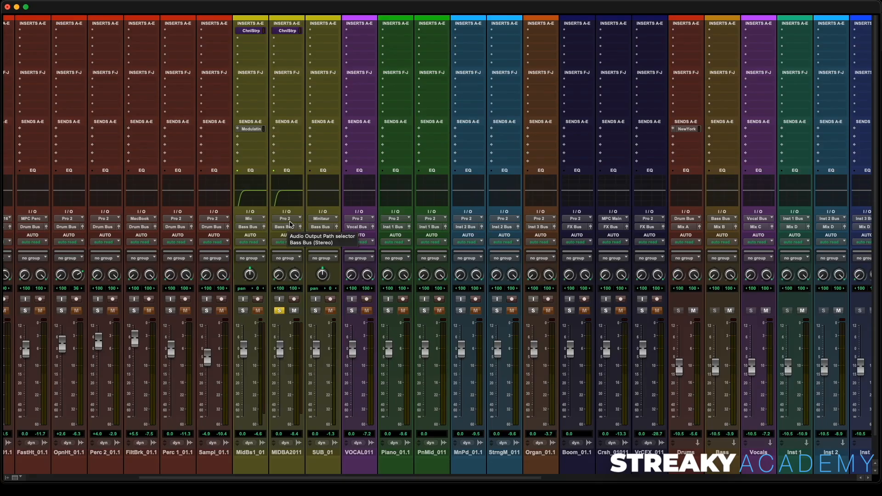
Check the Little Plate reverb settings on the Verb 1 return track.
{"action": "scroll", "coordinate": [288, 226], "scroll_direction": "right", "scroll_amount": 10}
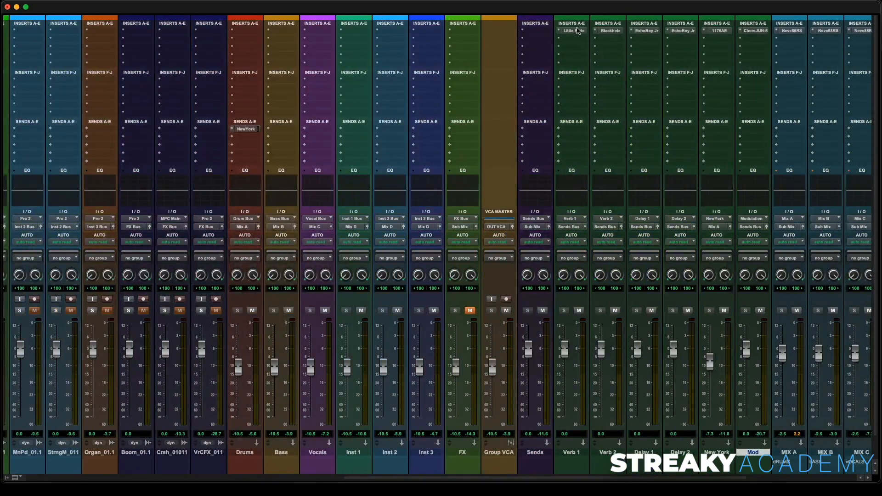
{"action": "left_click", "coordinate": [578, 31]}
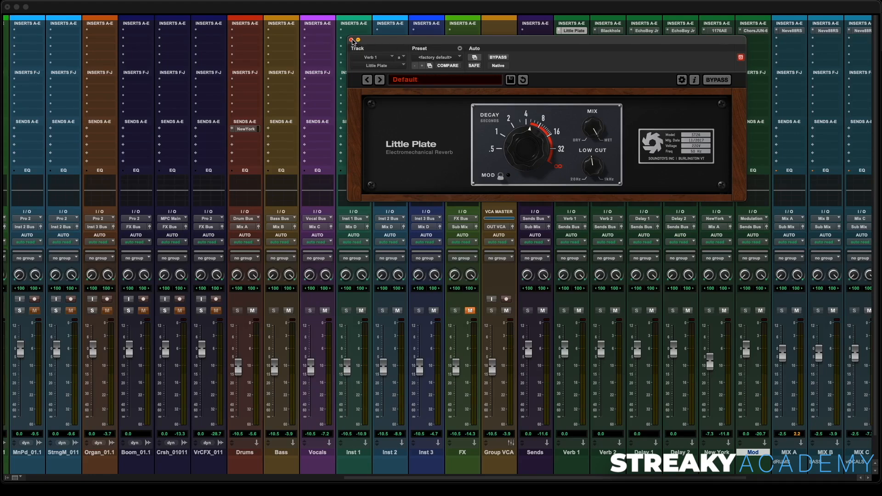
{"action": "left_click", "coordinate": [353, 40]}
{"action": "scroll", "coordinate": [322, 51], "scroll_direction": "left", "scroll_amount": 10}
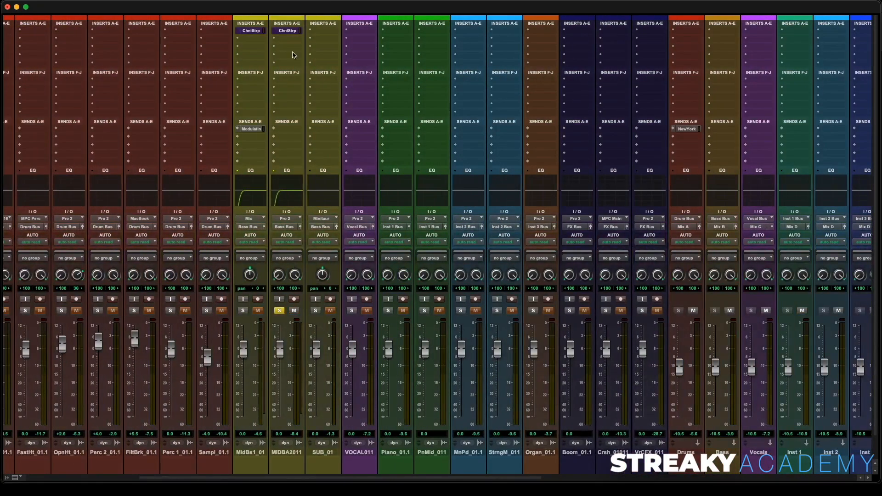
Add a send to the stereo Verb 1 bus on MIDBA2011 and raise its level to about -16 dB.
{"action": "left_click", "coordinate": [286, 131]}
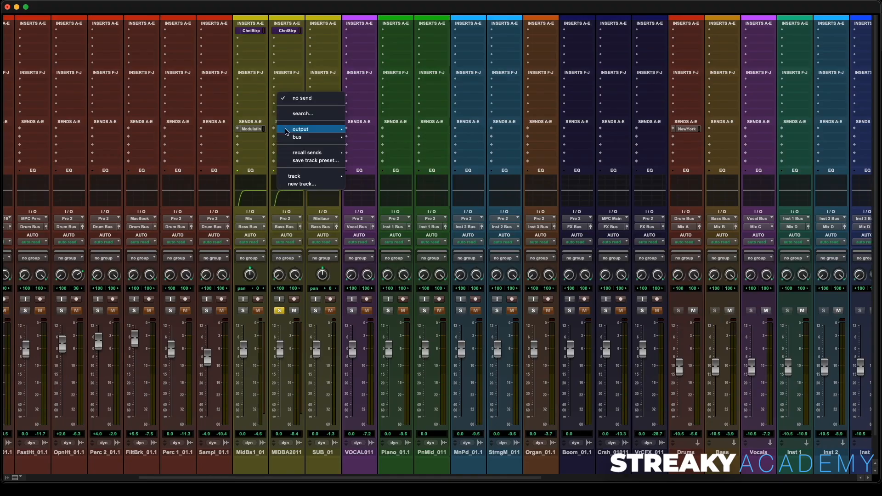
{"action": "mouse_move", "coordinate": [303, 138]}
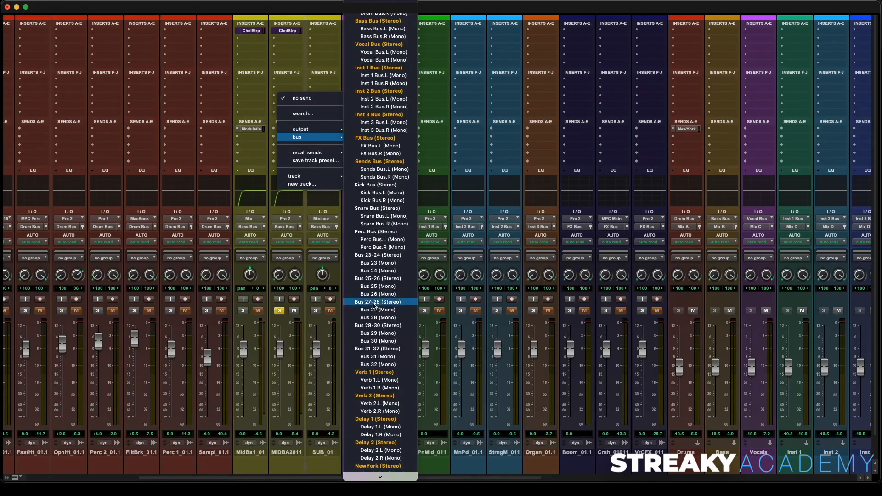
{"action": "left_click", "coordinate": [361, 372]}
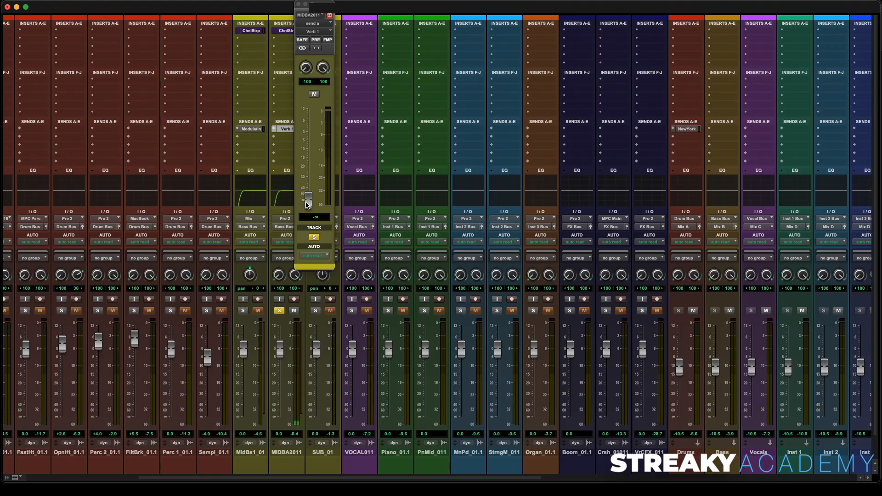
{"action": "left_click_drag", "start_coordinate": [308, 205], "coordinate": [311, 171]}
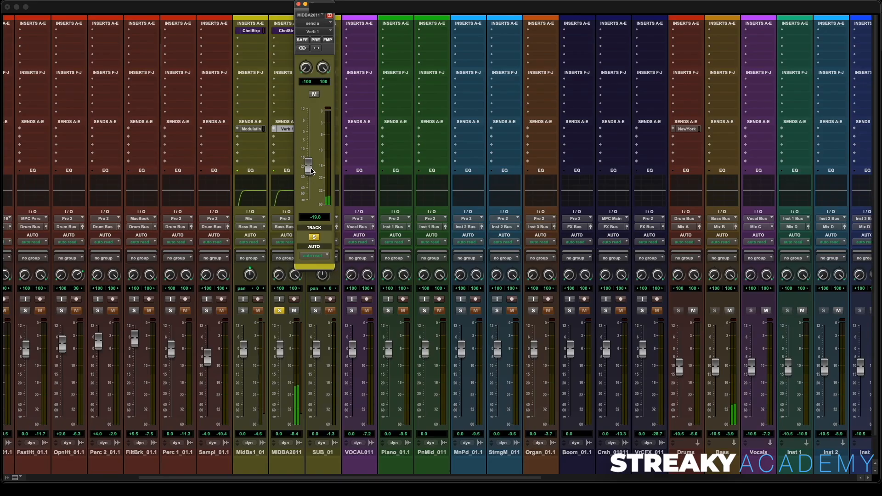
{"action": "left_click_drag", "start_coordinate": [311, 171], "coordinate": [314, 164]}
Raise the low cut of the Little Plate reverb on the Verb 1 return and close the plug-in and send windows.
{"action": "scroll", "coordinate": [528, 164], "scroll_direction": "right", "scroll_amount": 10}
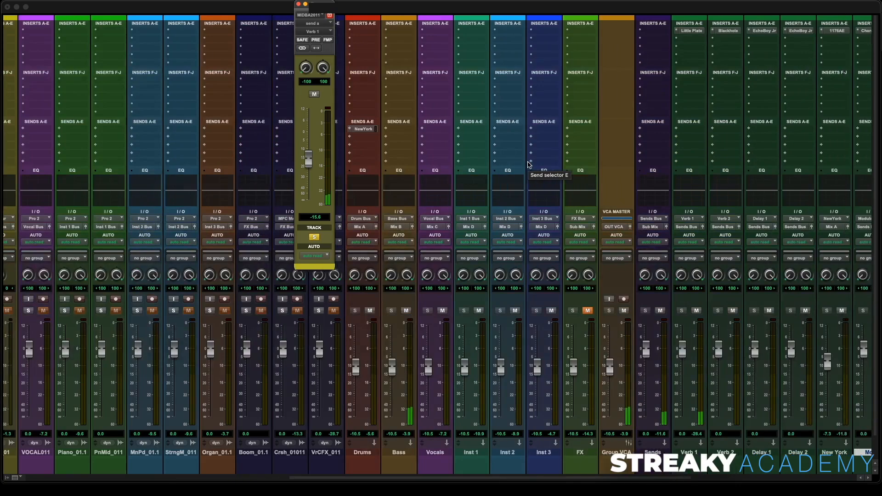
{"action": "scroll", "coordinate": [527, 168], "scroll_direction": "right", "scroll_amount": 1}
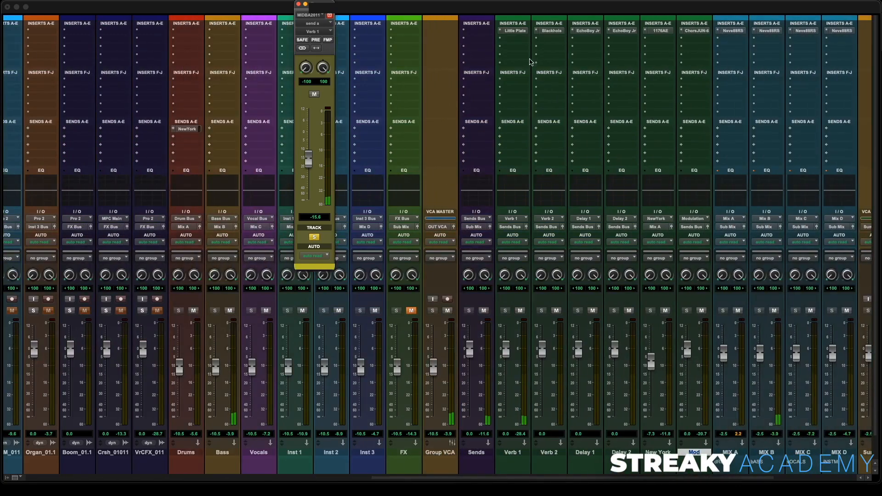
{"action": "left_click", "coordinate": [514, 31]}
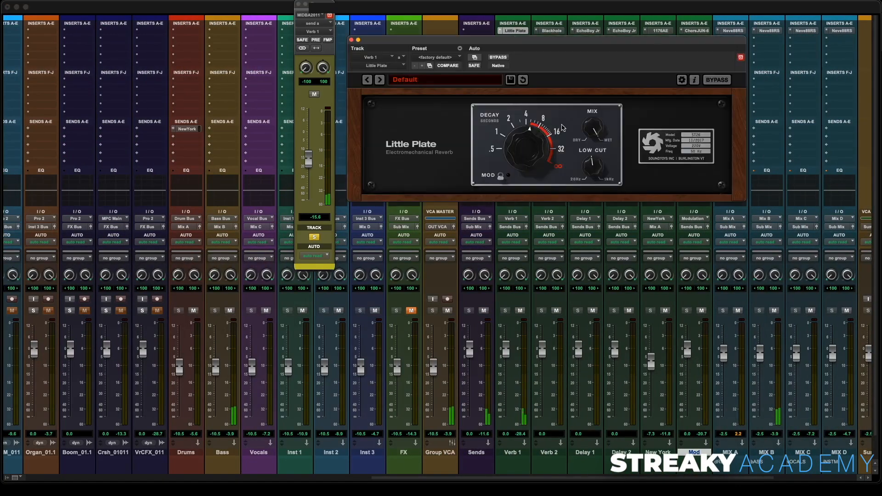
{"action": "left_click_drag", "start_coordinate": [594, 176], "coordinate": [596, 161]}
{"action": "left_click", "coordinate": [351, 40]}
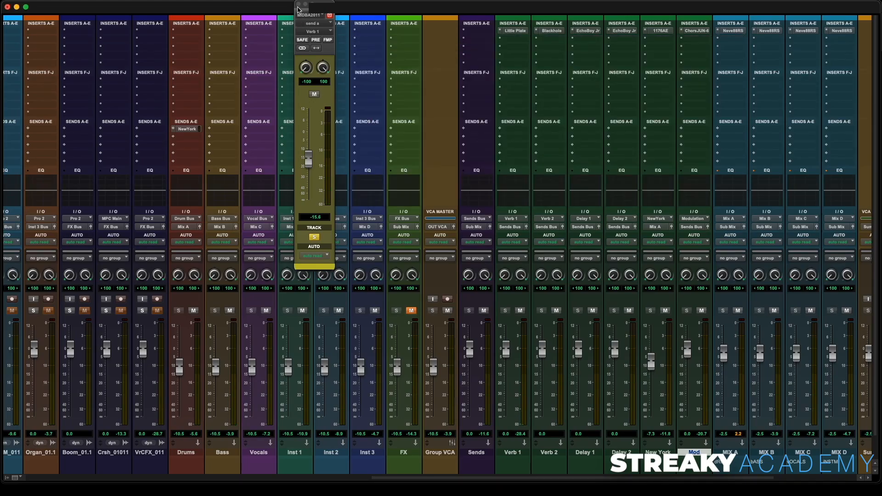
{"action": "left_click", "coordinate": [298, 4]}
Unsolo the MIDBA2011 track and play the full mix.
{"action": "scroll", "coordinate": [246, 192], "scroll_direction": "left", "scroll_amount": 15}
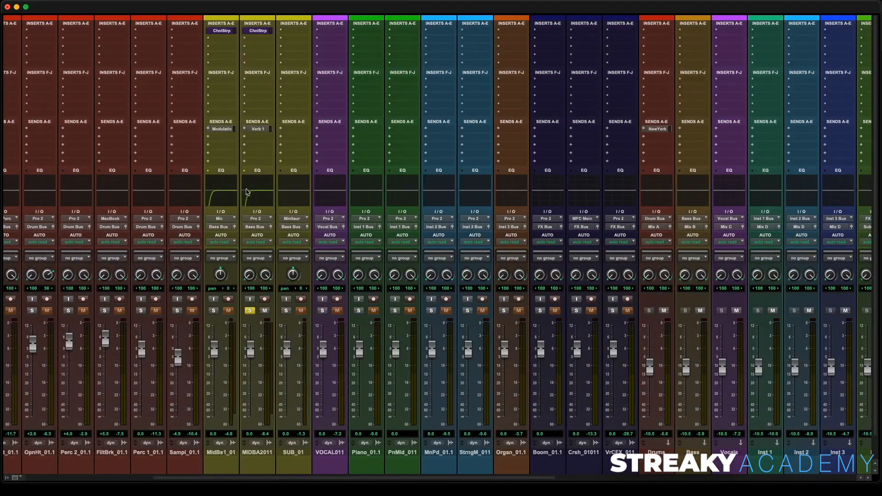
{"action": "left_click", "coordinate": [250, 311]}
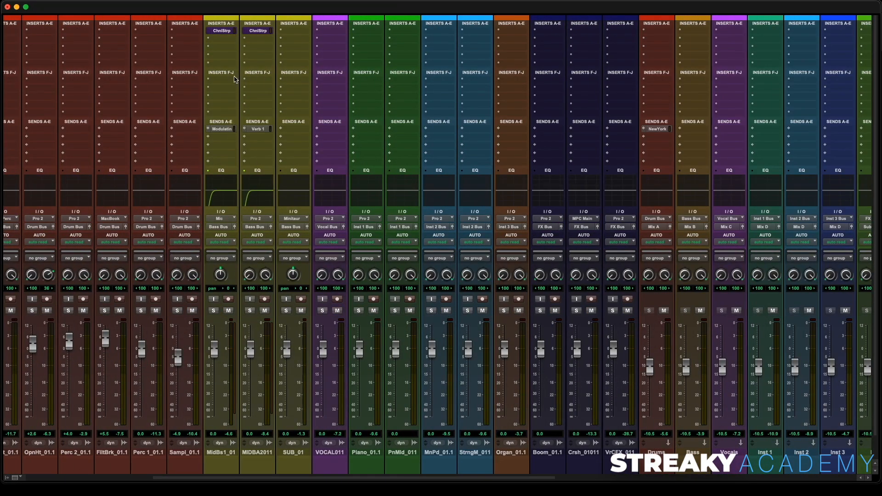
{"action": "key", "text": "space"}
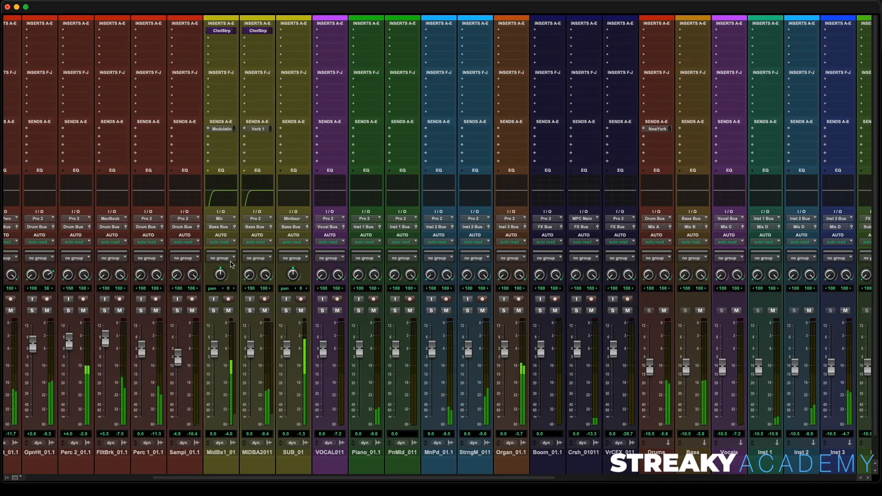
Compare the mix with the MidBs1_01 Modulation send and the MIDBA2011 Verb 1 send muted and unmuted.
{"action": "left_click", "coordinate": [228, 130]}
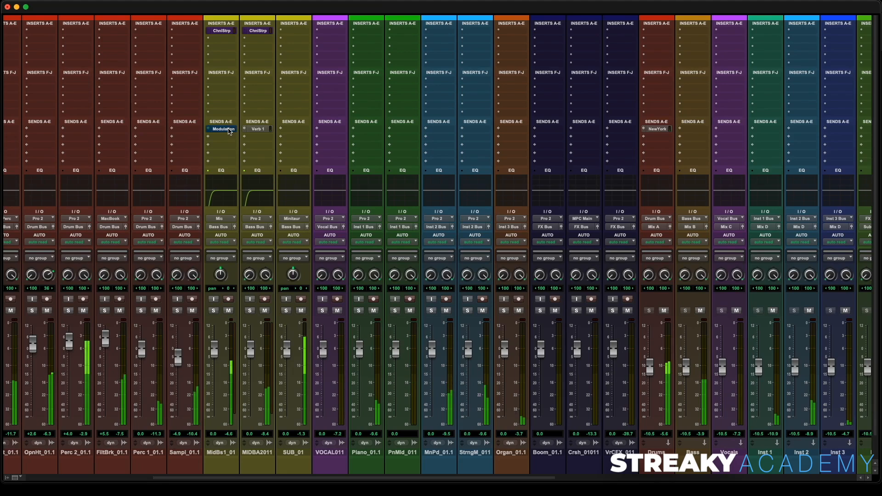
{"action": "left_click", "coordinate": [257, 129], "text": "shift"}
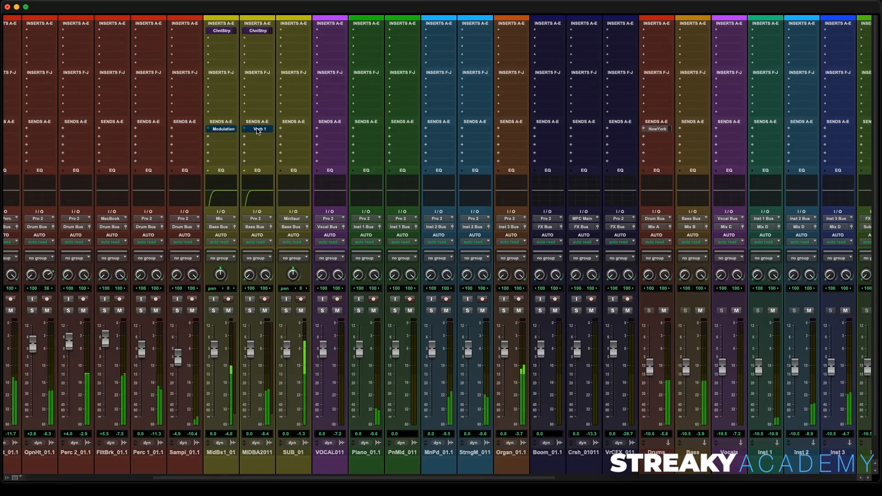
{"action": "left_click", "coordinate": [257, 129], "text": "super"}
{"action": "left_click", "coordinate": [231, 130], "text": "super"}
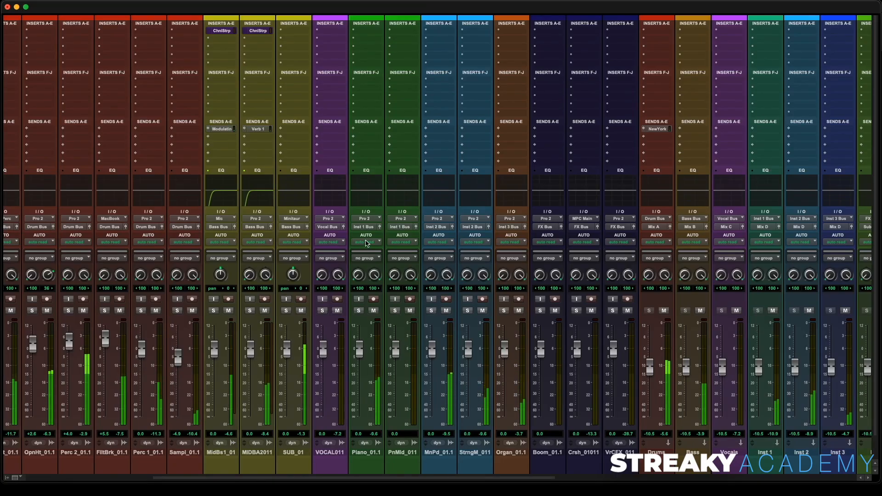
Solo and unmute the SDRYMIX1 track to compare it with the mix, restoring its mute and unsoloing it.
{"action": "scroll", "coordinate": [279, 247], "scroll_direction": "right", "scroll_amount": 15}
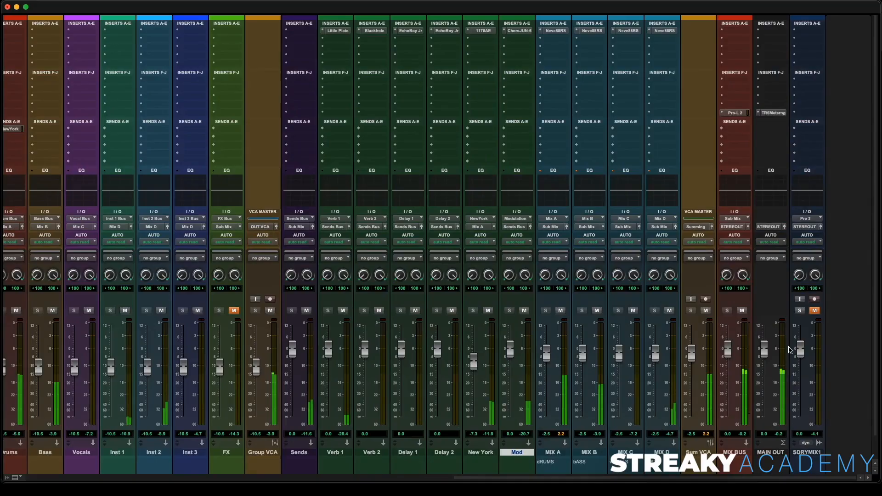
{"action": "left_click", "coordinate": [799, 311]}
{"action": "left_click", "coordinate": [815, 310]}
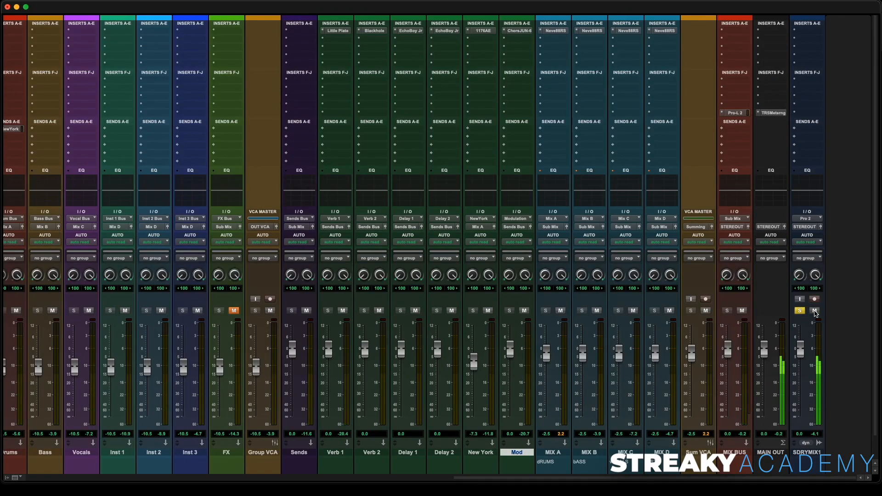
{"action": "left_click", "coordinate": [815, 310]}
{"action": "left_click", "coordinate": [800, 311]}
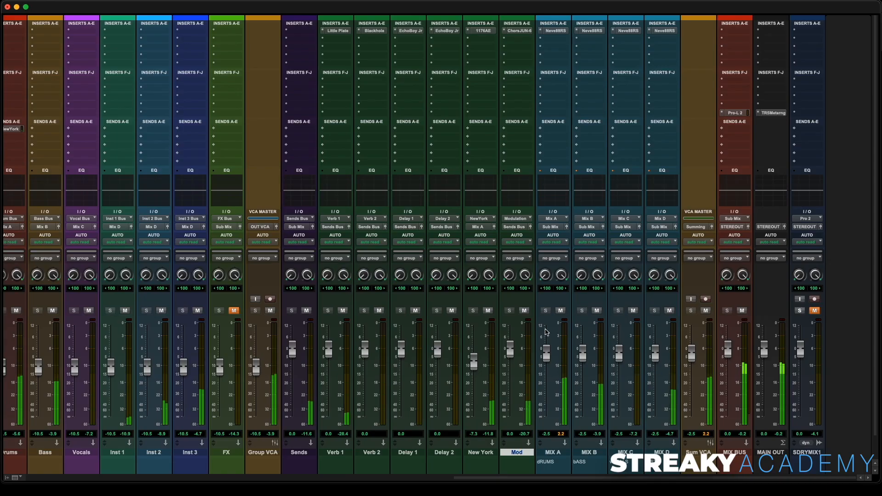
Solo the SUB_01 track briefly to hear it and unsolo it.
{"action": "scroll", "coordinate": [546, 331], "scroll_direction": "left", "scroll_amount": 15}
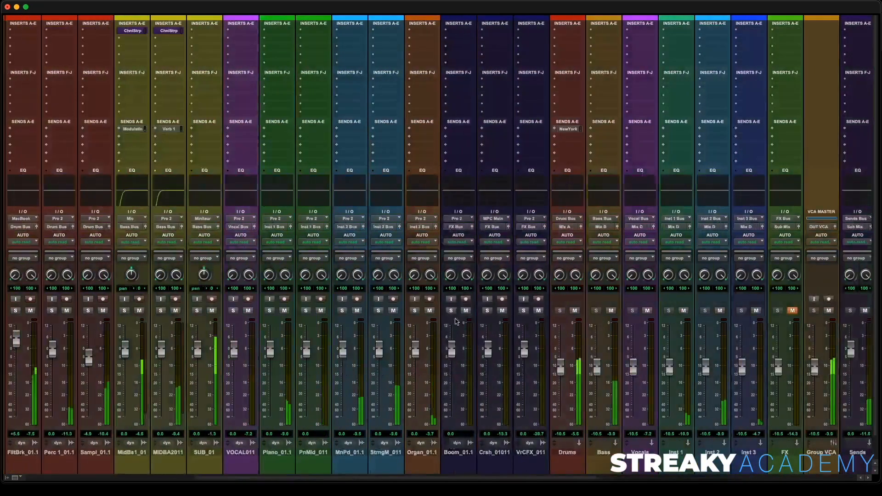
{"action": "scroll", "coordinate": [394, 318], "scroll_direction": "left", "scroll_amount": 4}
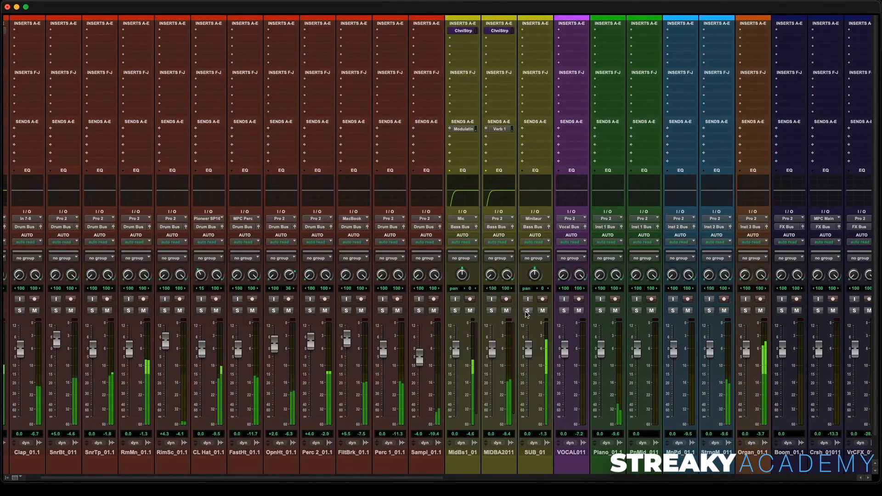
{"action": "left_click", "coordinate": [528, 311]}
{"action": "left_click", "coordinate": [528, 311]}
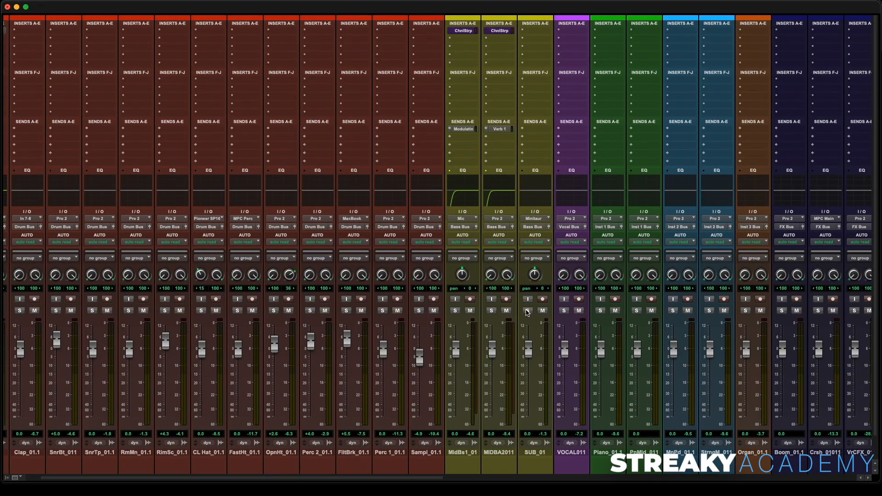
Mute the MIX B and MIX C tracks.
{"action": "scroll", "coordinate": [609, 317], "scroll_direction": "right", "scroll_amount": 20}
{"action": "left_click", "coordinate": [619, 311]}
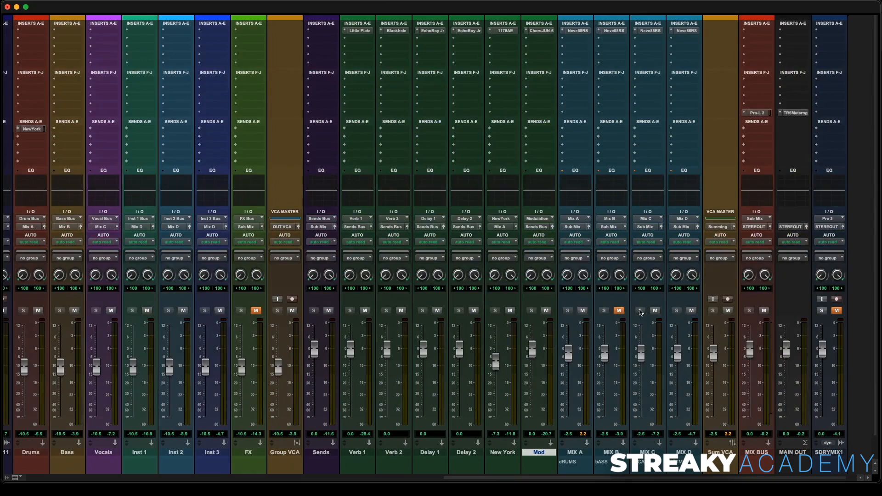
{"action": "left_click", "coordinate": [656, 311]}
Play the song and solo the SUB_01 track to hear it alone.
{"action": "scroll", "coordinate": [505, 313], "scroll_direction": "left", "scroll_amount": 15}
{"action": "scroll", "coordinate": [483, 313], "scroll_direction": "left", "scroll_amount": 10}
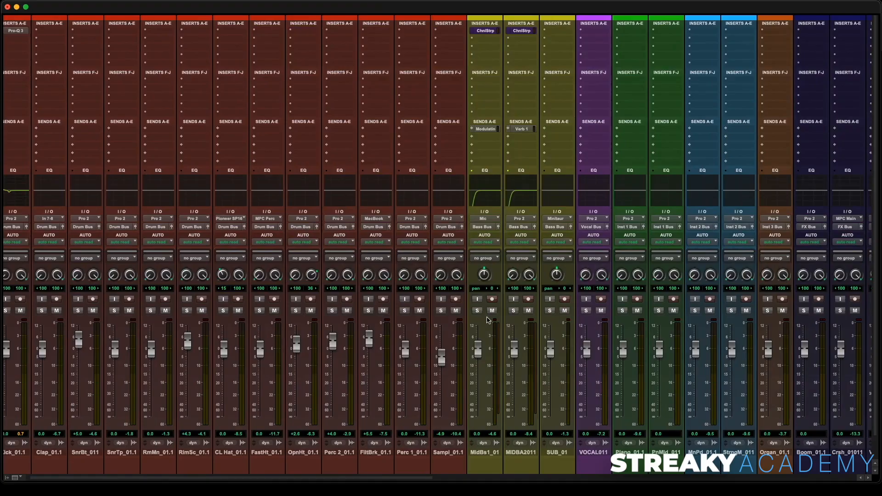
{"action": "key", "text": "space"}
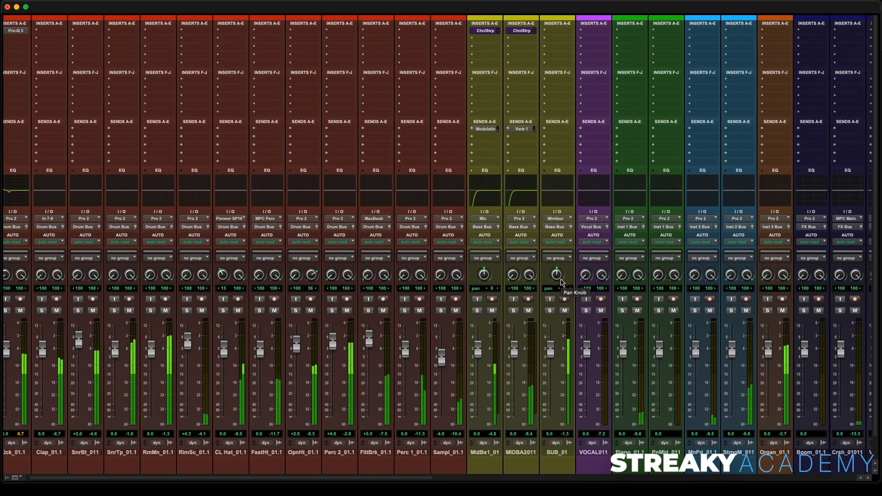
{"action": "left_click", "coordinate": [550, 311]}
Search the plug-ins for "pro", insert the mono Pro Limiter on SUB_01, and move its window clear of the bass tracks.
{"action": "scroll", "coordinate": [556, 308], "scroll_direction": "right", "scroll_amount": 3}
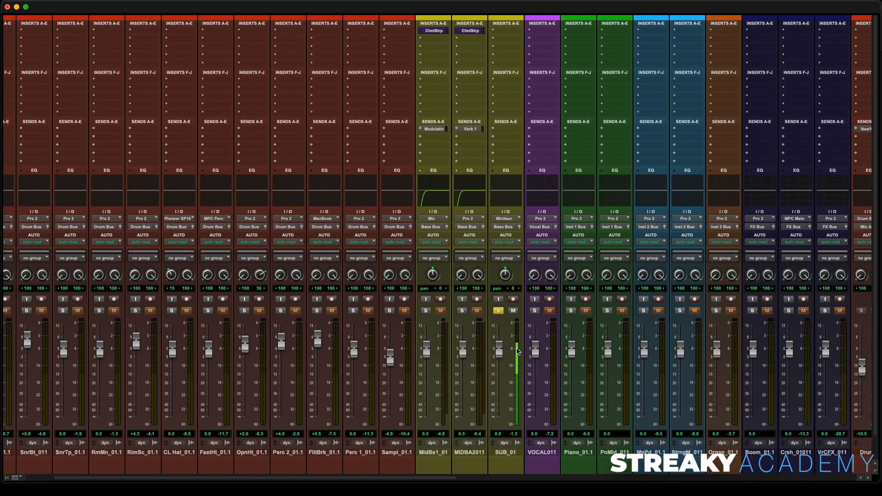
{"action": "left_click", "coordinate": [509, 33]}
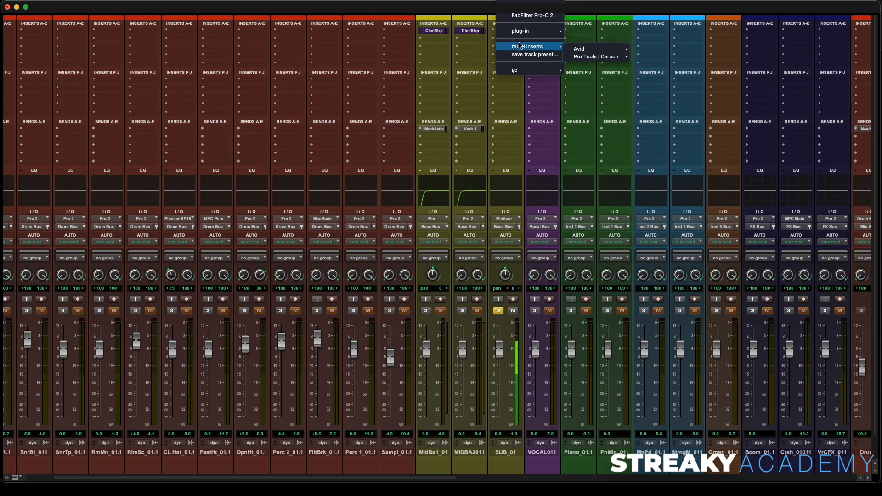
{"action": "left_click", "coordinate": [535, 14]}
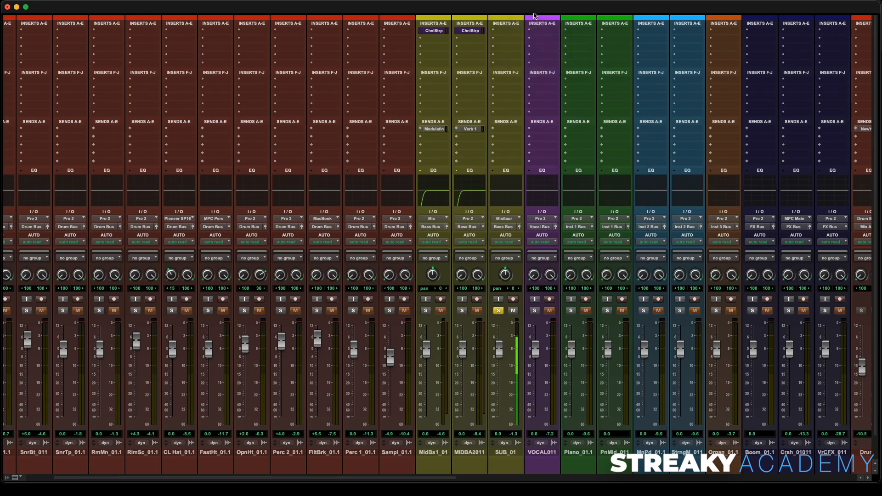
{"action": "type", "text": "pro"}
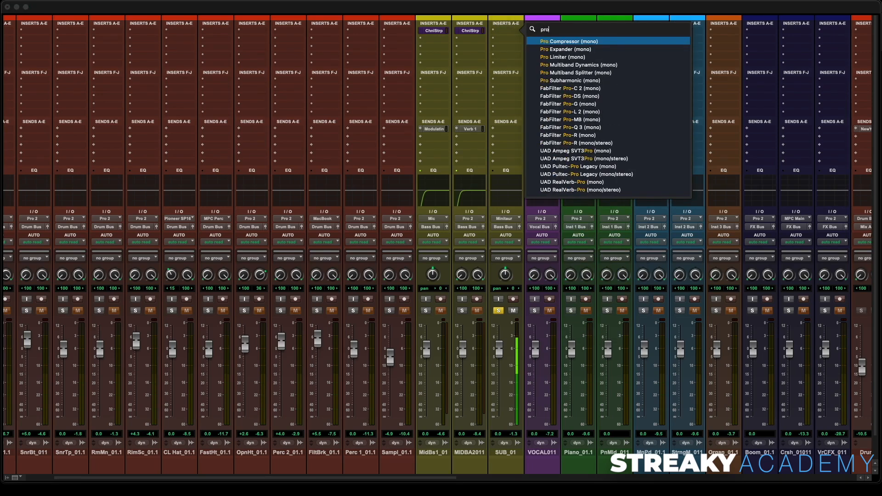
{"action": "left_click", "coordinate": [576, 66]}
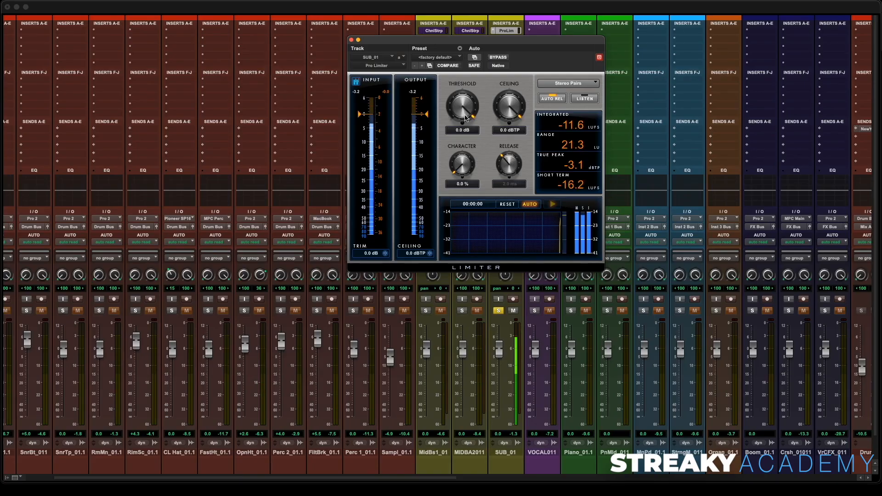
{"action": "left_click_drag", "start_coordinate": [496, 44], "coordinate": [303, 59]}
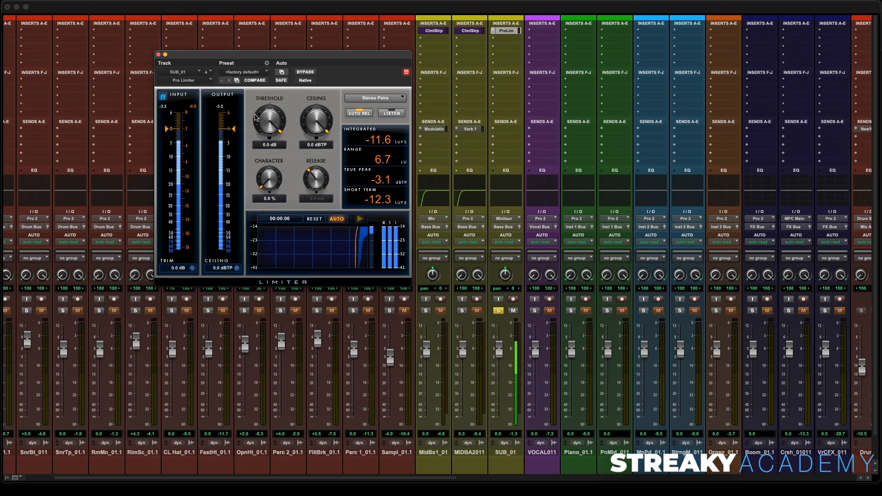
Set the SUB_01 limiter's threshold to -6.0 dB, its character to 41.5% and its ceiling to -2.7 dBTP.
{"action": "left_click_drag", "start_coordinate": [259, 115], "coordinate": [271, 181]}
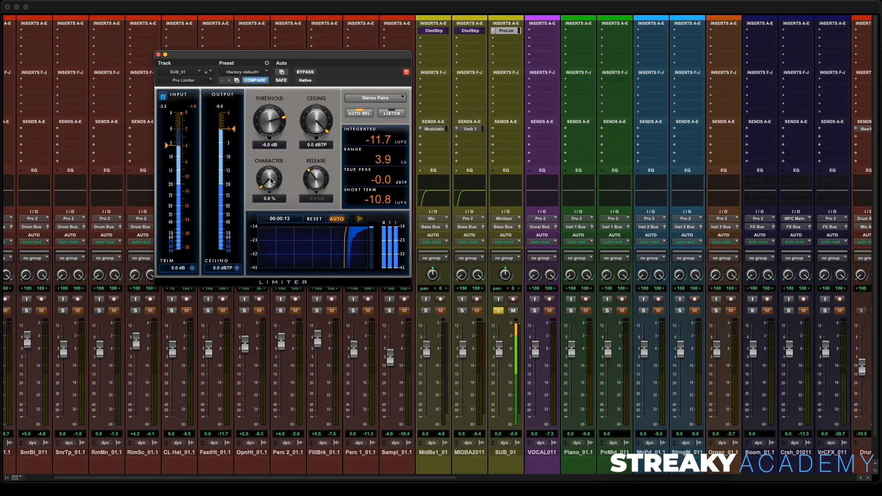
{"action": "left_click_drag", "start_coordinate": [312, 121], "coordinate": [317, 133]}
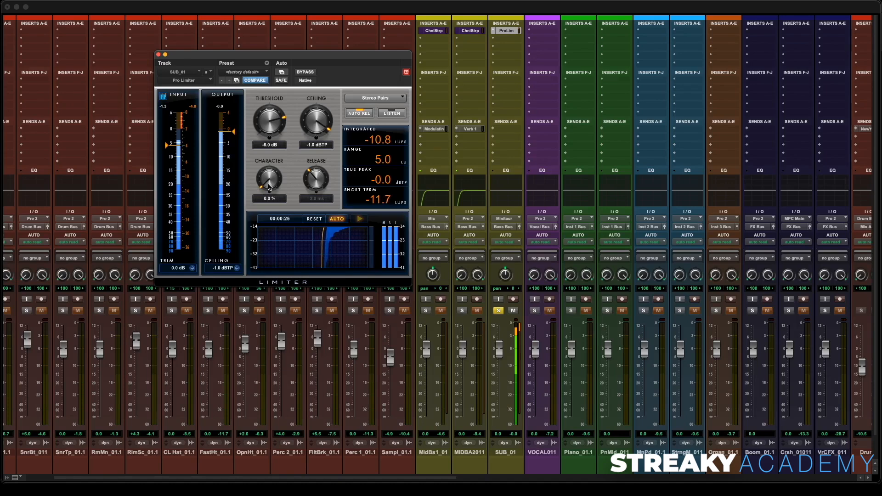
{"action": "left_click_drag", "start_coordinate": [270, 191], "coordinate": [275, 160]}
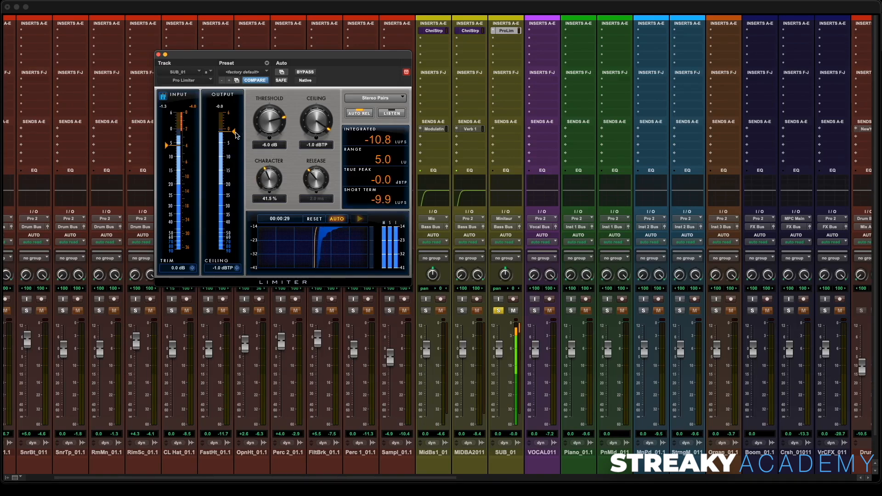
{"action": "left_click_drag", "start_coordinate": [236, 133], "coordinate": [234, 137]}
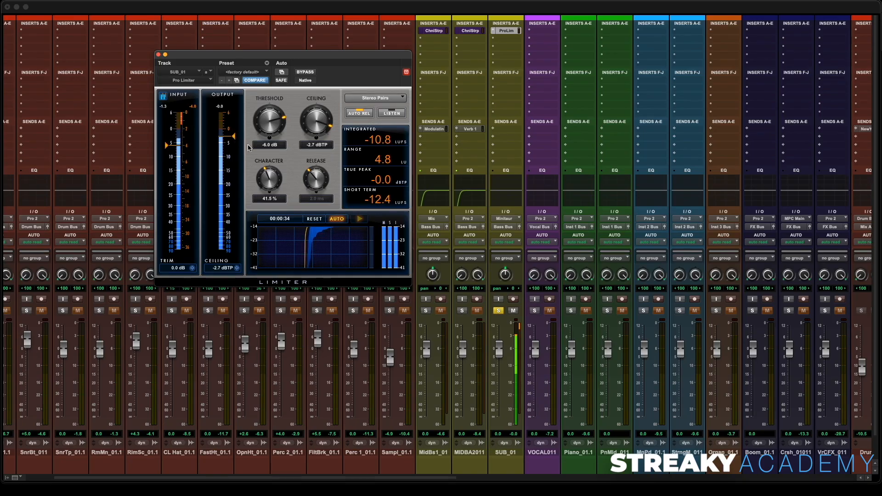
Lower the SUB_01 fader to -1.7 dB, and solo MidBs1_01 and MIDBA2011 alongside it to hear the basses together.
{"action": "left_click", "coordinate": [499, 358]}
{"action": "left_click_drag", "start_coordinate": [500, 358], "coordinate": [501, 361]}
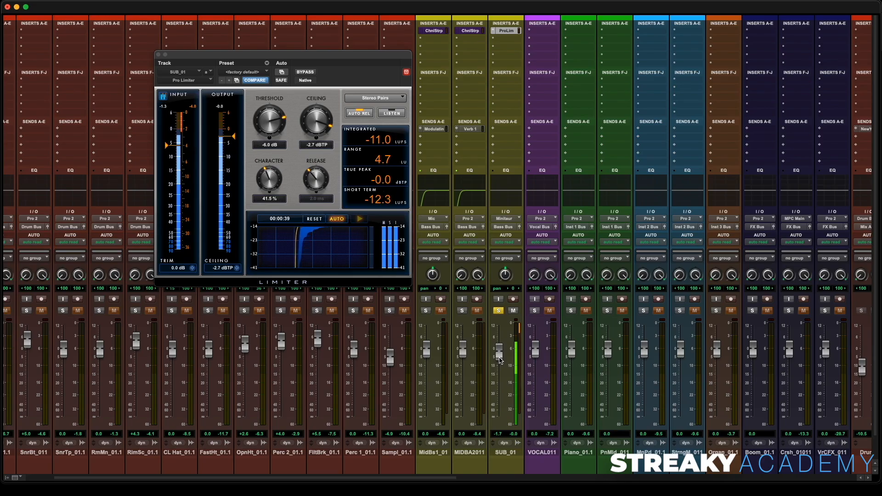
{"action": "left_click", "coordinate": [462, 311]}
{"action": "left_click", "coordinate": [426, 311]}
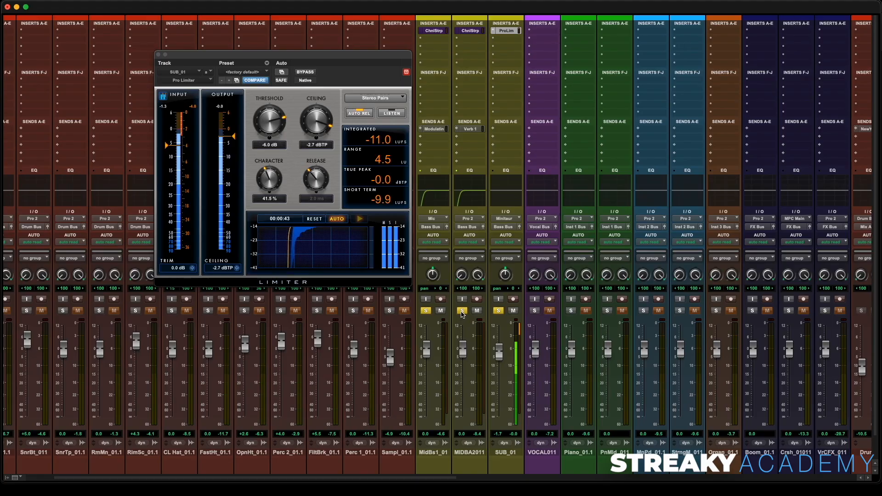
{"action": "key", "text": "space"}
{"action": "key", "text": "space"}
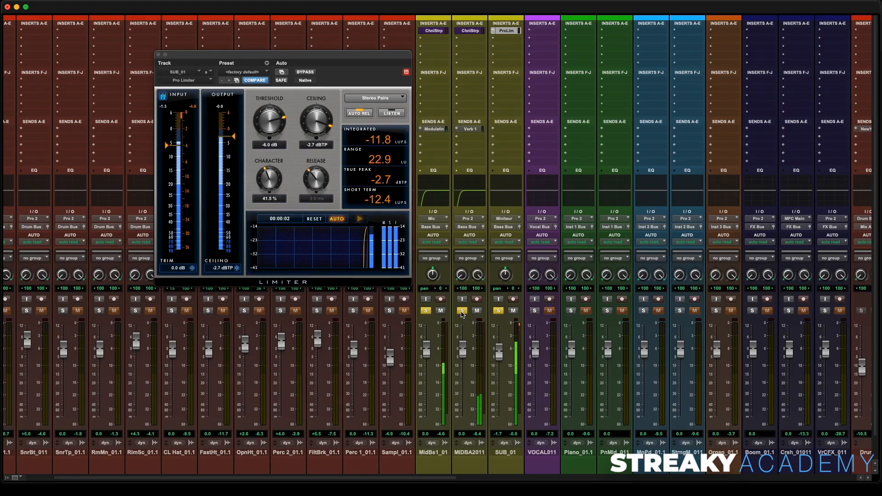
Compare the basses with the SUB_01 Pro Limiter bypassed and active, and close its window.
{"action": "left_click", "coordinate": [311, 72]}
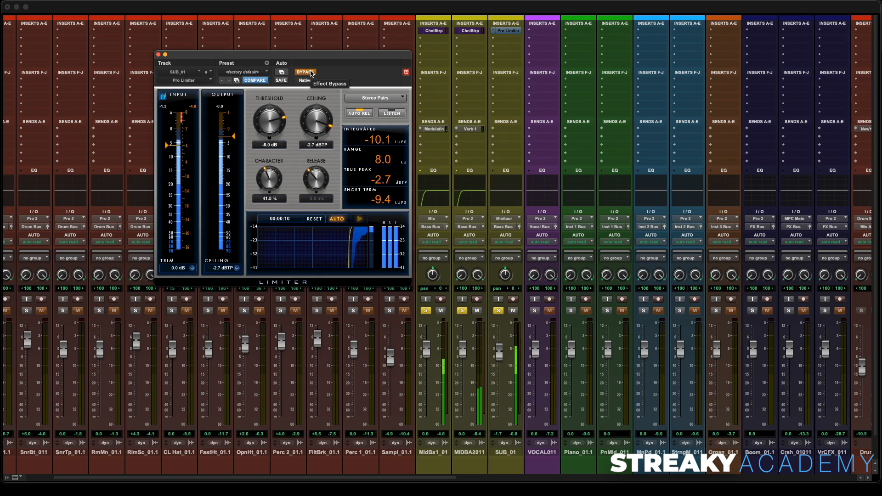
{"action": "left_click", "coordinate": [311, 72]}
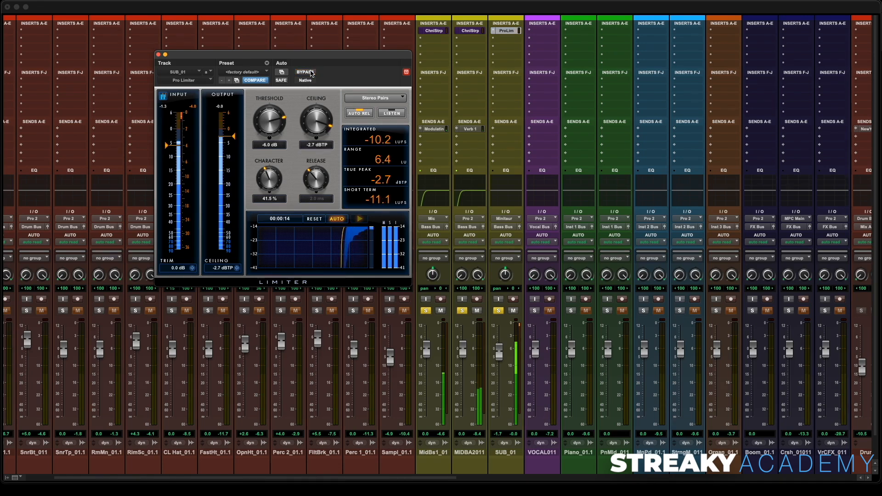
{"action": "left_click", "coordinate": [158, 55]}
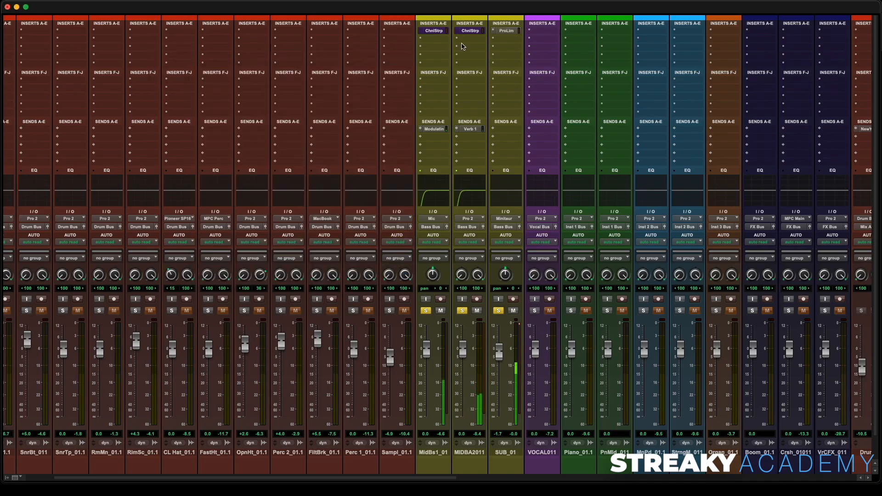
Move SUB_01's Pro Limiter down to the second insert slot and try to copy MIDBA2011's Channel Strip into the first.
{"action": "left_click_drag", "start_coordinate": [502, 31], "coordinate": [505, 35]}
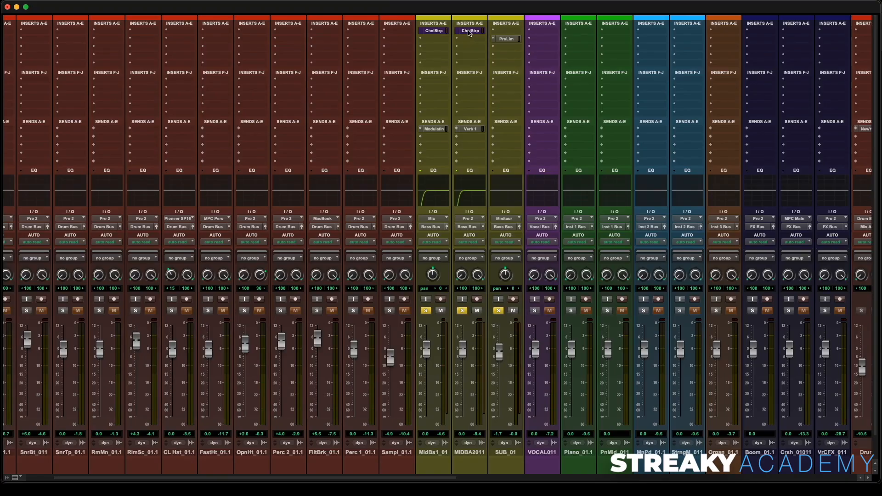
{"action": "left_click_drag", "start_coordinate": [469, 32], "coordinate": [507, 33]}
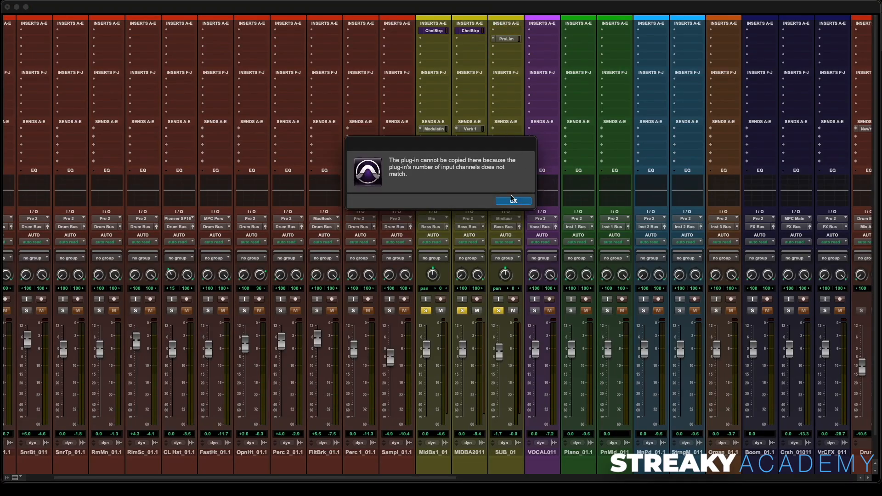
{"action": "left_click", "coordinate": [513, 201]}
Search the plug-ins for "chan" and insert the mono Channel Strip before the Pro Limiter on SUB_01.
{"action": "left_click", "coordinate": [503, 31]}
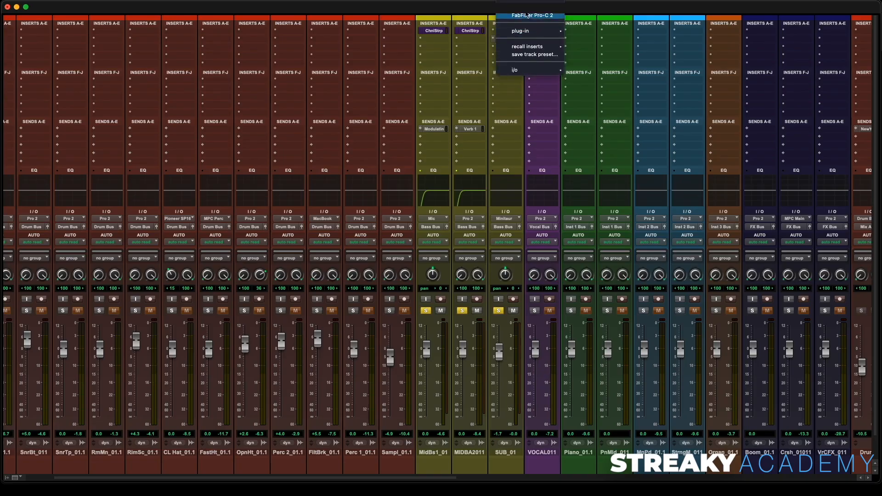
{"action": "left_click", "coordinate": [528, 15]}
{"action": "type", "text": "chan"}
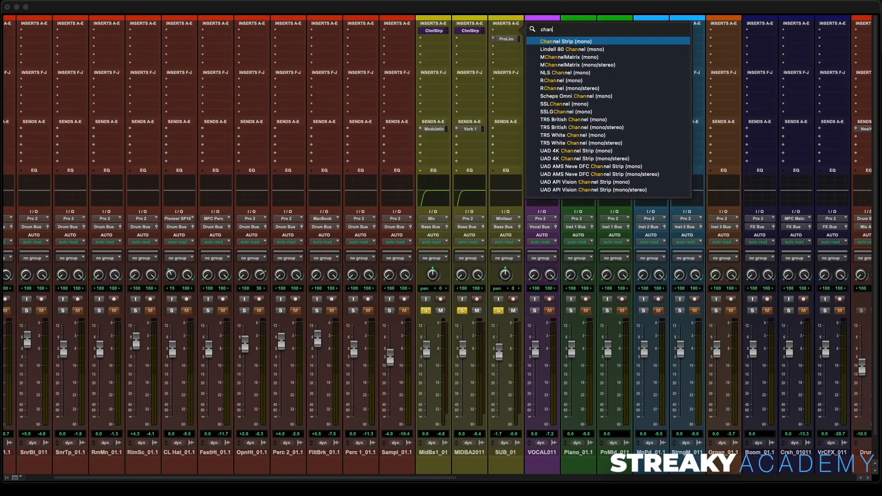
{"action": "left_click", "coordinate": [578, 41]}
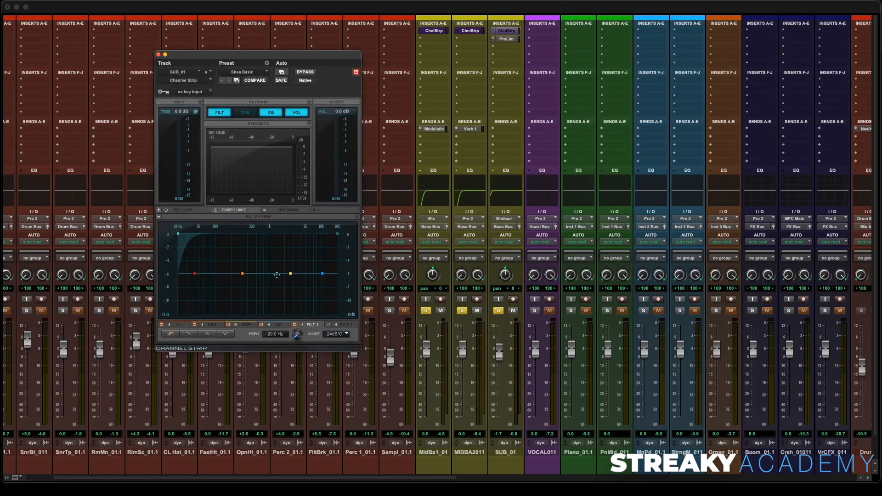
In SUB_01's Channel Strip, boost the low band with a Q of 2.22 and add a low-pass filter at 2.1 kHz.
{"action": "left_click_drag", "start_coordinate": [195, 274], "coordinate": [200, 261]}
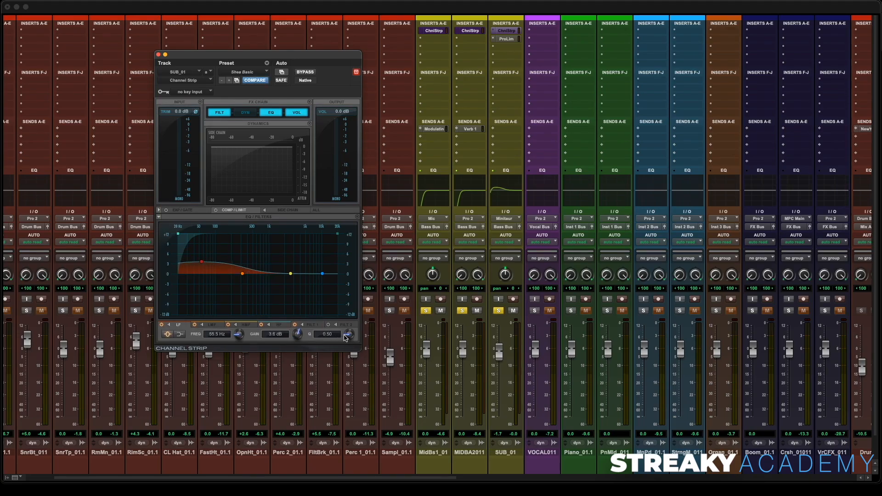
{"action": "left_click_drag", "start_coordinate": [346, 337], "coordinate": [336, 299]}
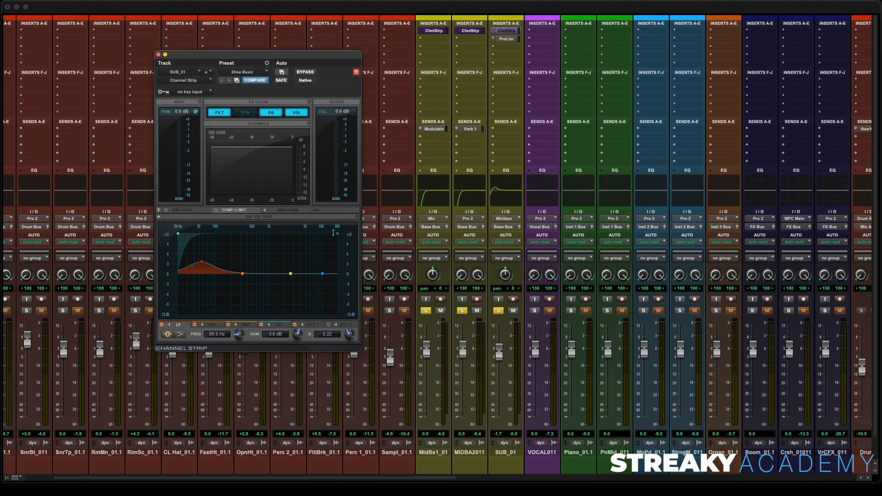
{"action": "left_click_drag", "start_coordinate": [337, 234], "coordinate": [283, 235]}
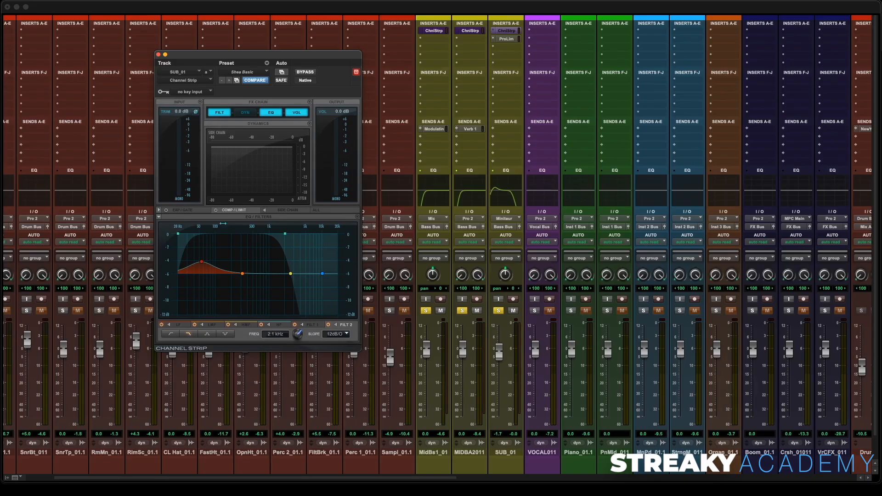
Slightly reduce the gain and frequency of SUB_01's low-band boost during playback, and close the Channel Strip.
{"action": "left_click", "coordinate": [201, 262]}
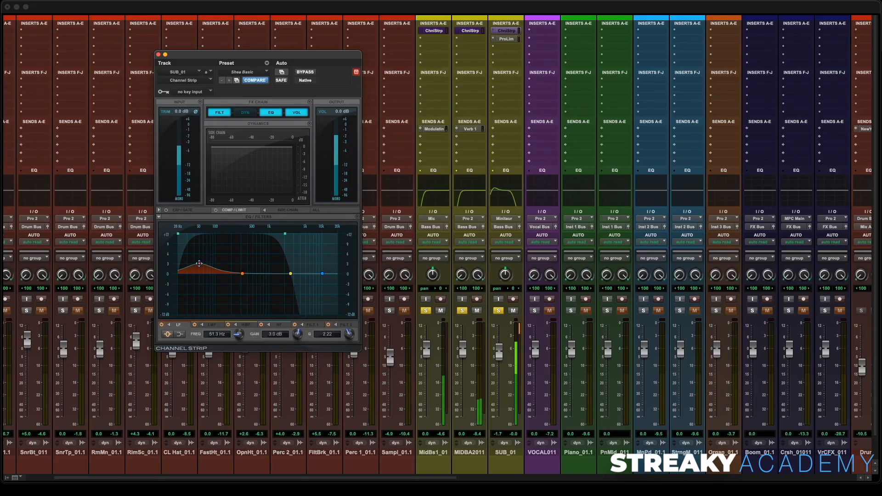
{"action": "left_click_drag", "start_coordinate": [199, 263], "coordinate": [198, 265]}
{"action": "left_click", "coordinate": [158, 54]}
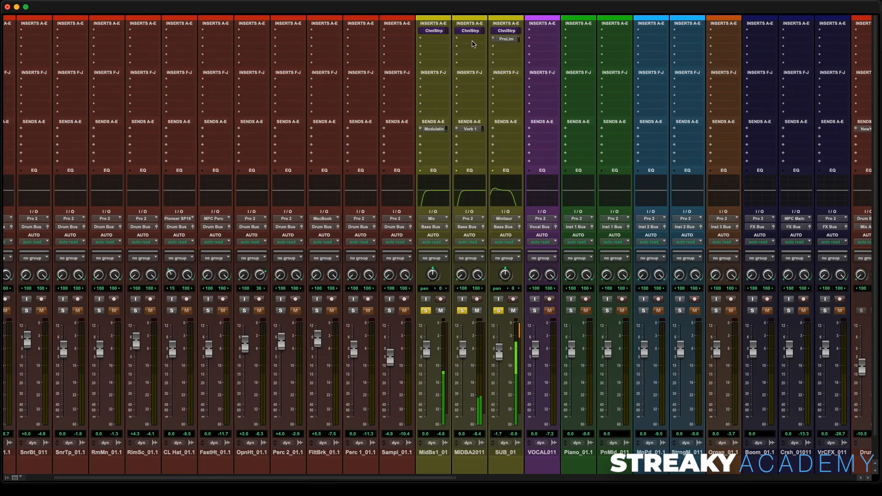
Bypass and re-enable SUB_01's Channel Strip and Pro Limiter to compare the processed and unprocessed sound.
{"action": "left_click", "coordinate": [510, 31], "text": "super"}
{"action": "left_click", "coordinate": [509, 39], "text": "super"}
{"action": "left_click", "coordinate": [509, 40], "text": "super"}
{"action": "left_click", "coordinate": [509, 31], "text": "super"}
Unsolo the SUB_01, MIDBA2011 and MidBs1_01 tracks and play the full mix briefly.
{"action": "left_click", "coordinate": [499, 310]}
{"action": "left_click", "coordinate": [461, 311]}
{"action": "left_click", "coordinate": [425, 311]}
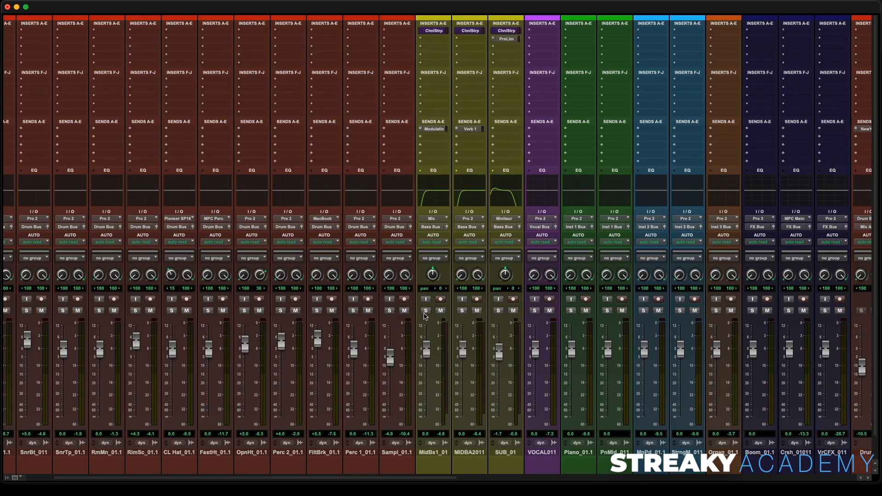
{"action": "scroll", "coordinate": [394, 253], "scroll_direction": "left", "scroll_amount": 3}
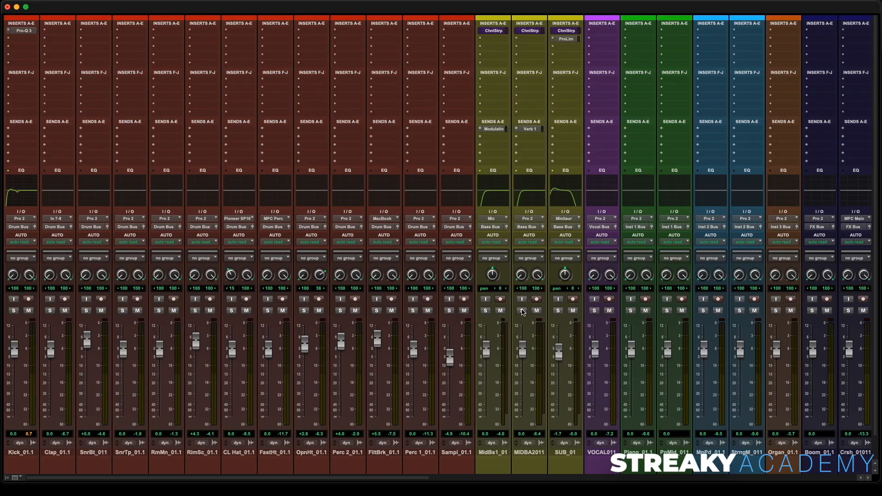
{"action": "key", "text": "space"}
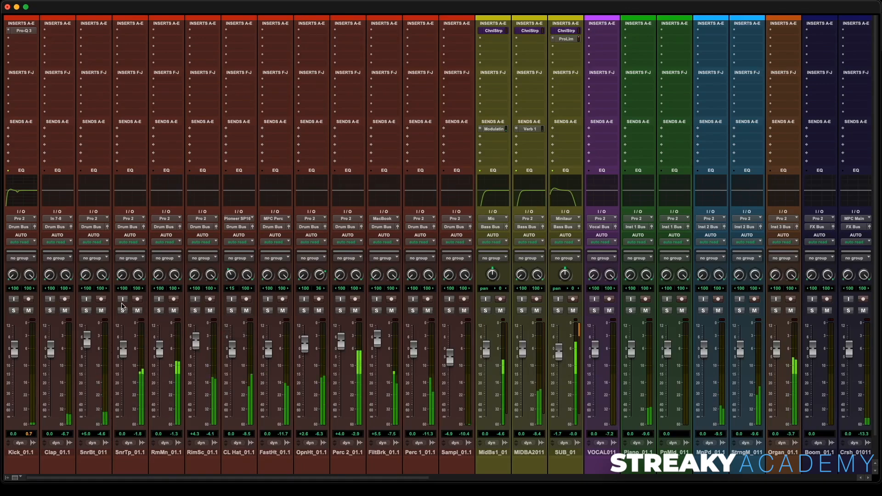
{"action": "key", "text": "space"}
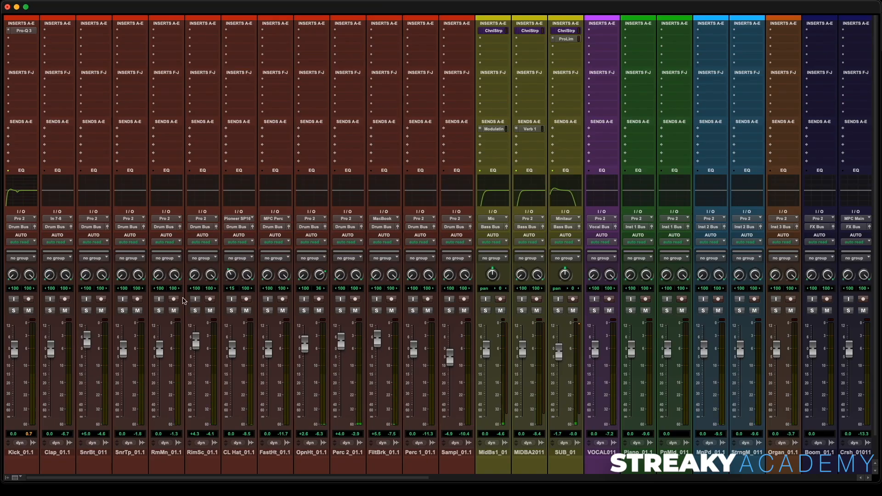
Add a send from the Kick_01.1 track to the stereo Bus 31-32.
{"action": "left_click", "coordinate": [25, 132]}
{"action": "mouse_move", "coordinate": [32, 136]}
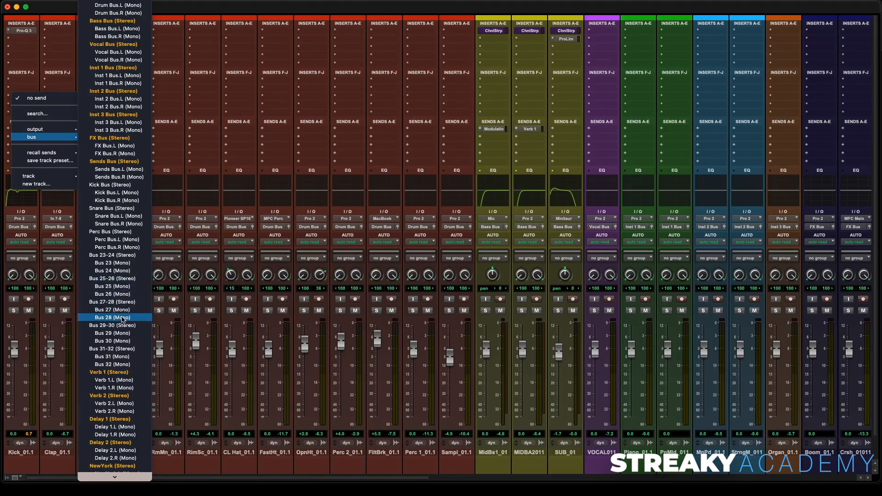
{"action": "left_click", "coordinate": [123, 349]}
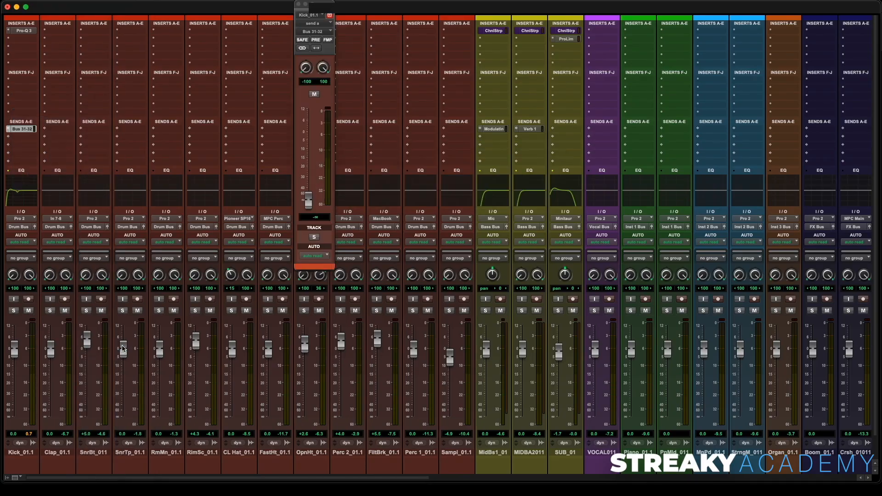
Rename the kick send's bus as SIDECHAIN.
{"action": "right_click", "coordinate": [26, 132]}
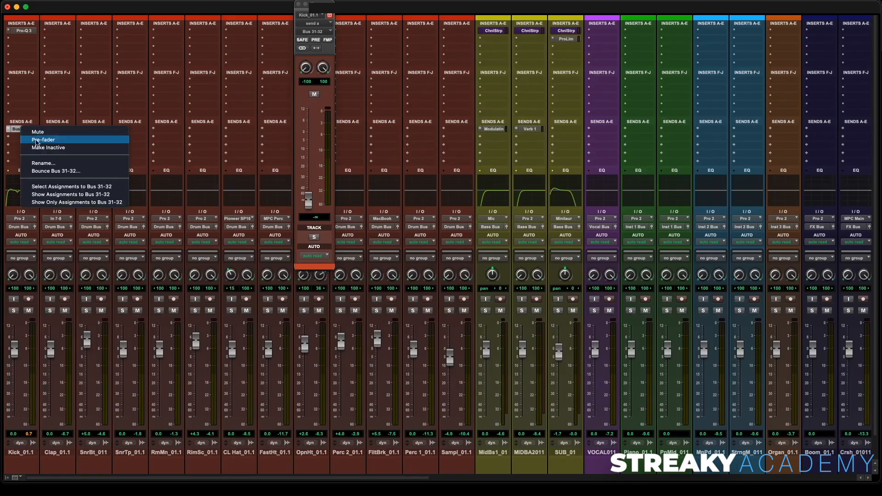
{"action": "left_click", "coordinate": [53, 164]}
{"action": "type", "text": "SIDECHAIN"}
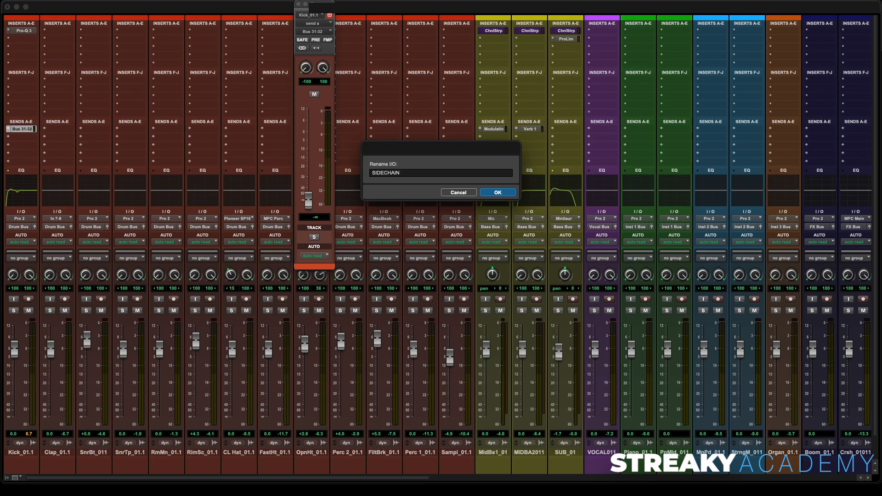
{"action": "key", "text": "Return"}
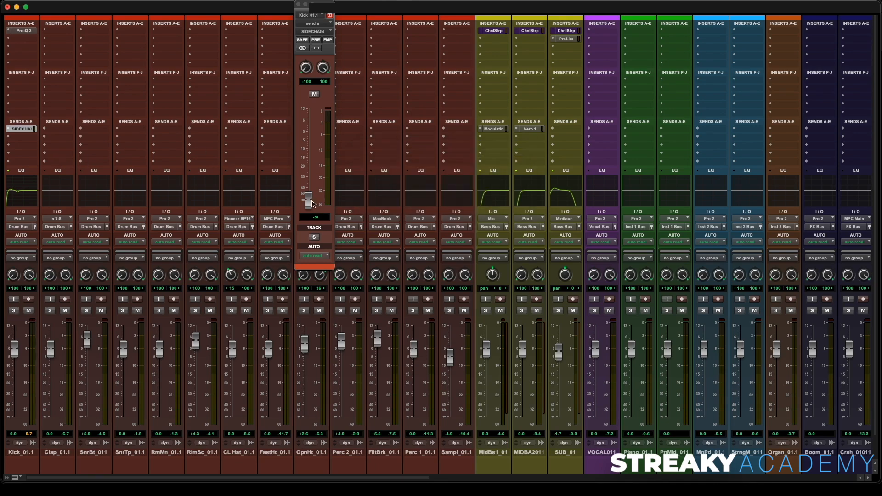
Set the kick's SIDECHAIN send level to 0.0 dB, play the song to check its signal, and close the send window.
{"action": "left_click", "coordinate": [312, 203], "text": "alt"}
{"action": "key", "text": "space"}
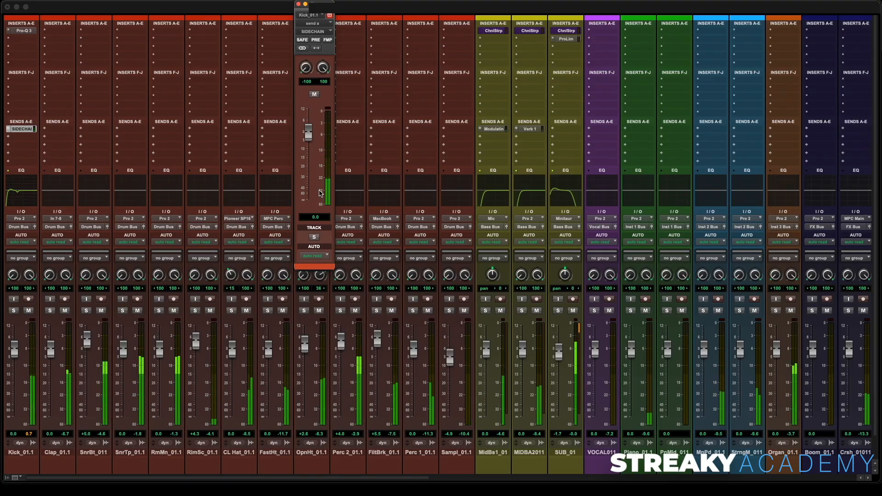
{"action": "left_click", "coordinate": [299, 4]}
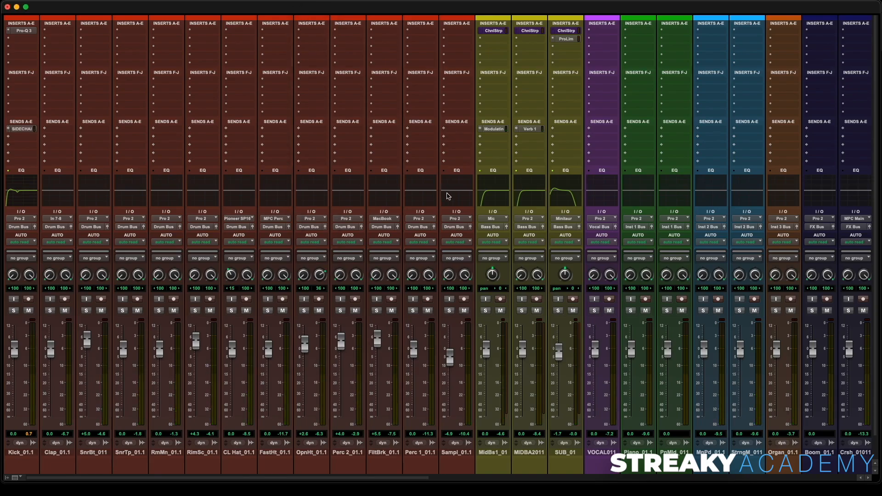
Insert FabFilter Pro-C 2 on the Bass bus track and expand its side chain section.
{"action": "scroll", "coordinate": [561, 206], "scroll_direction": "right", "scroll_amount": 6}
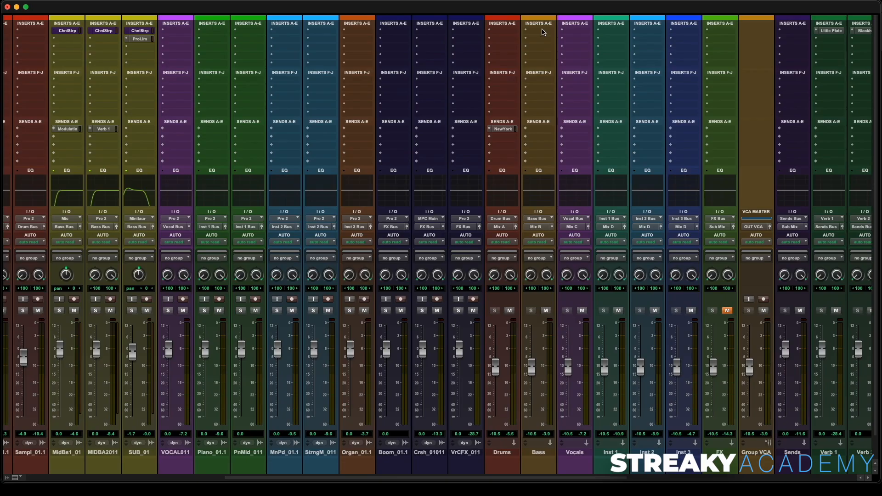
{"action": "left_click", "coordinate": [542, 30]}
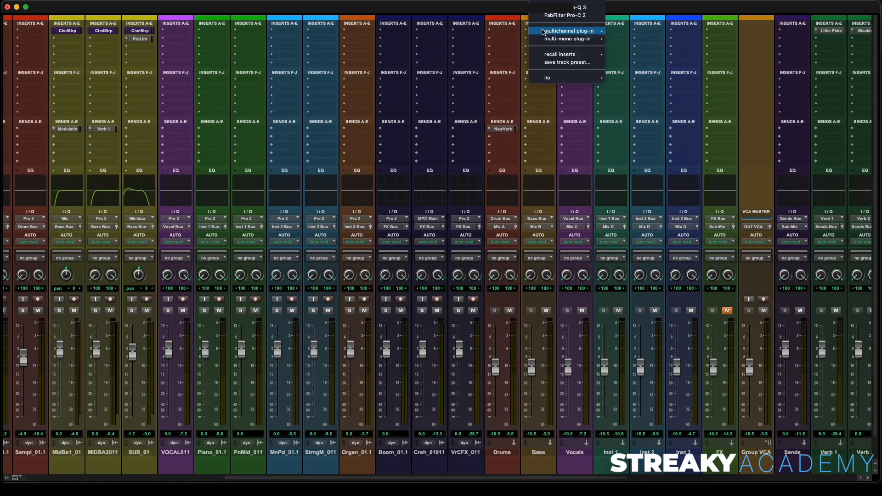
{"action": "left_click", "coordinate": [570, 16]}
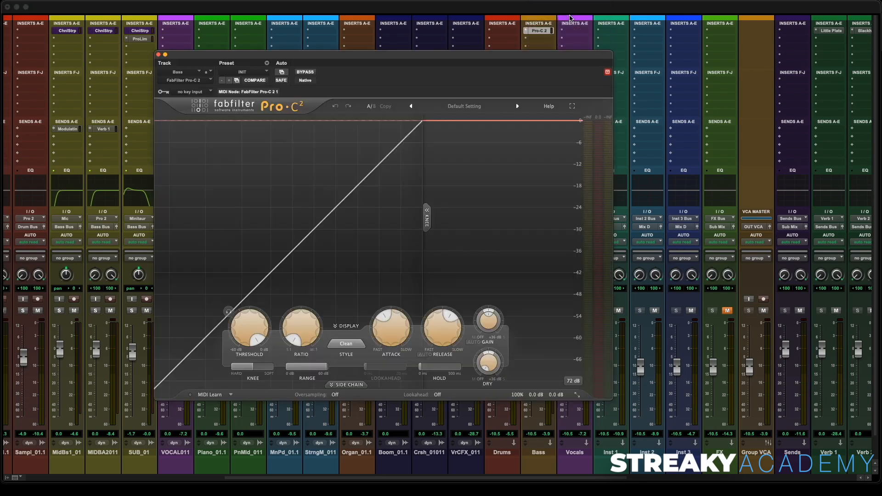
{"action": "left_click", "coordinate": [349, 388]}
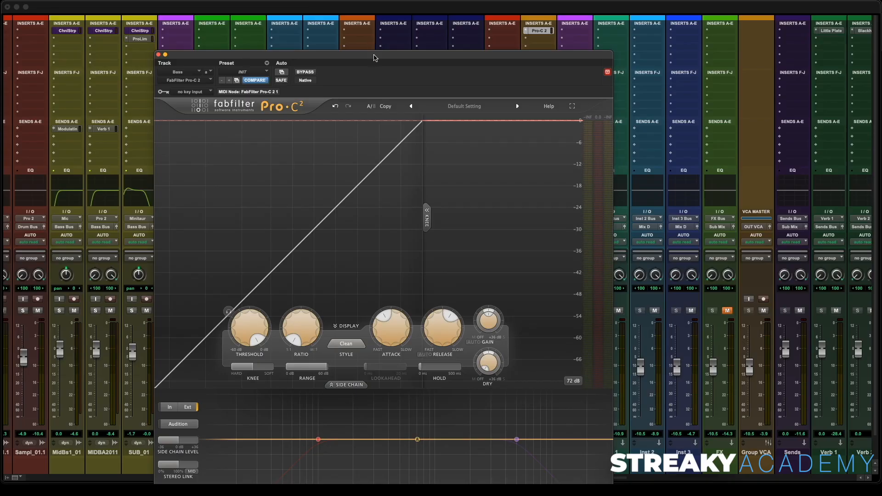
Set the compressor's key input on the Bass bus to the SIDECHAIN.L (Mono) bus.
{"action": "left_click_drag", "start_coordinate": [375, 58], "coordinate": [392, 15]}
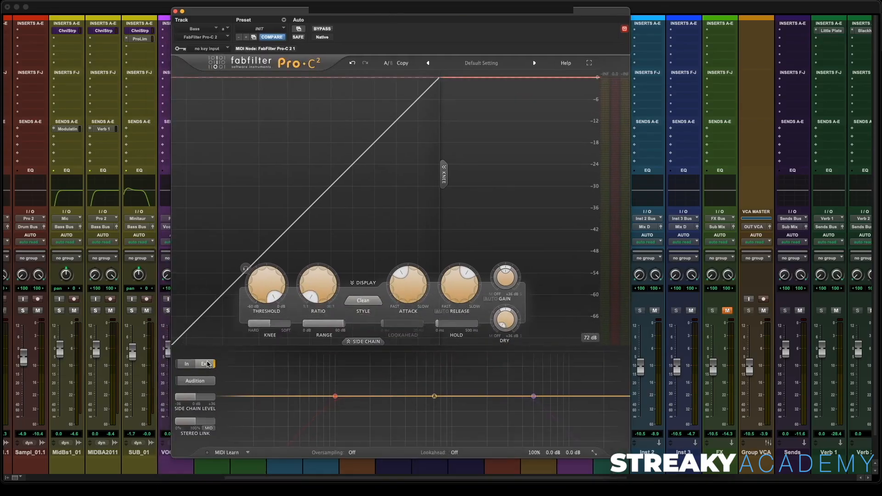
{"action": "left_click", "coordinate": [212, 48]}
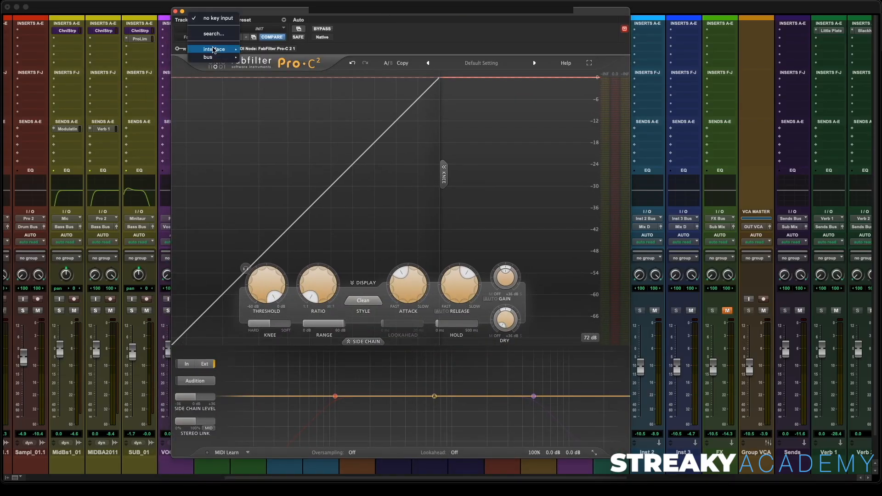
{"action": "mouse_move", "coordinate": [229, 58]}
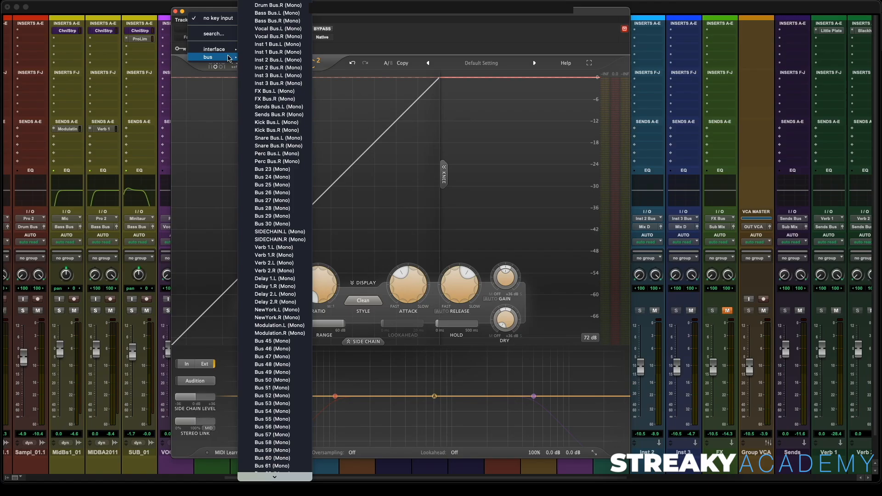
{"action": "left_click", "coordinate": [294, 232]}
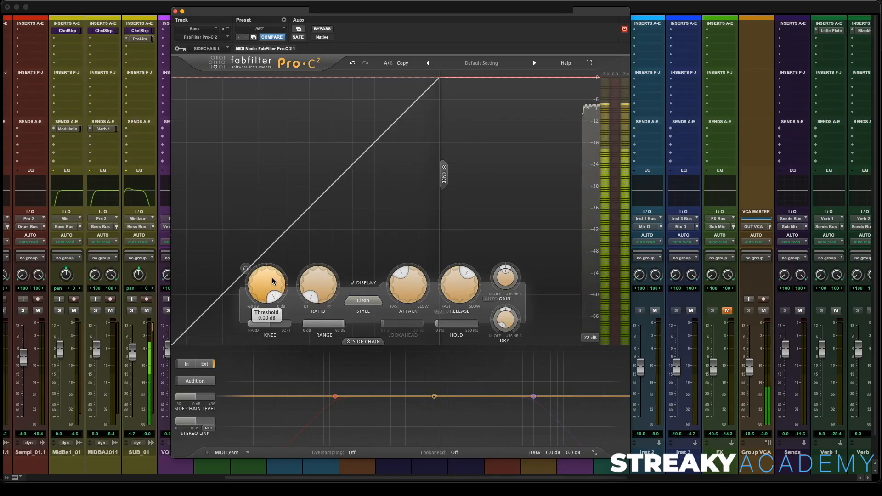
Set the compressor's threshold to about -20 dB, ratio to 2.56:1, attack to 2.47 ms, release to 50.7 ms and wet gain to +3.50 dB.
{"action": "left_click_drag", "start_coordinate": [272, 282], "coordinate": [270, 334]}
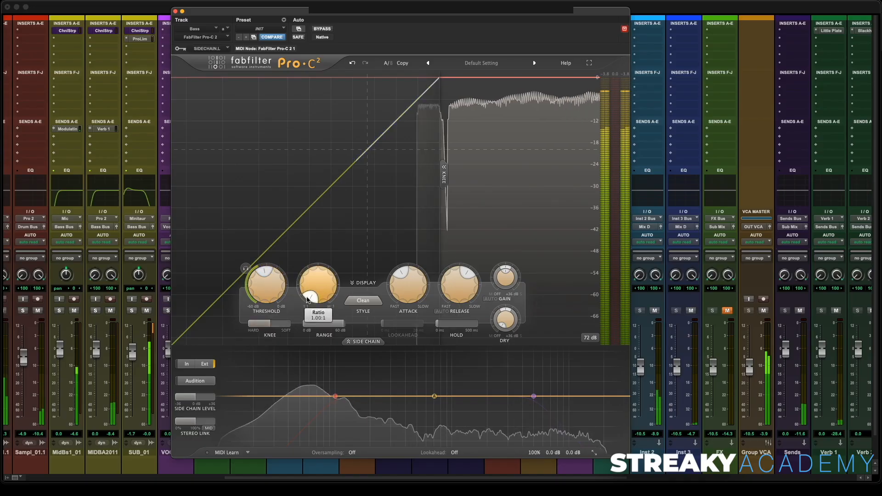
{"action": "left_click_drag", "start_coordinate": [318, 294], "coordinate": [317, 257]}
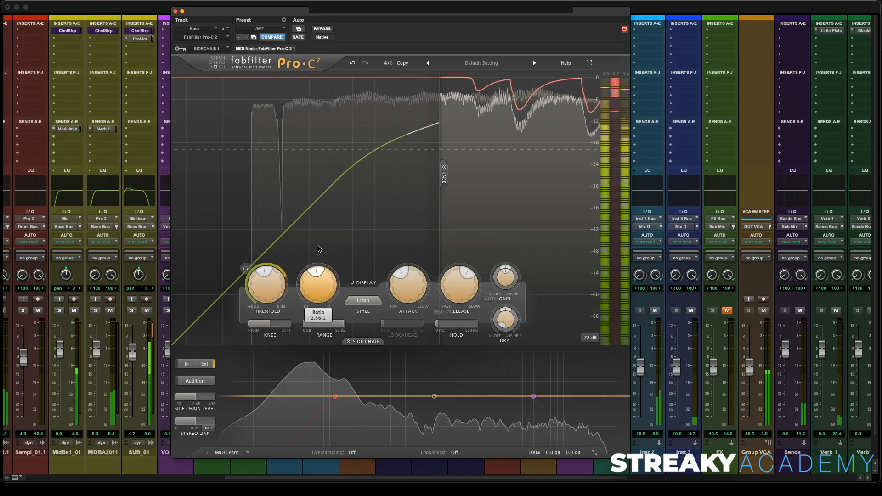
{"action": "left_click_drag", "start_coordinate": [406, 291], "coordinate": [402, 309]}
{"action": "left_click_drag", "start_coordinate": [457, 292], "coordinate": [453, 330]}
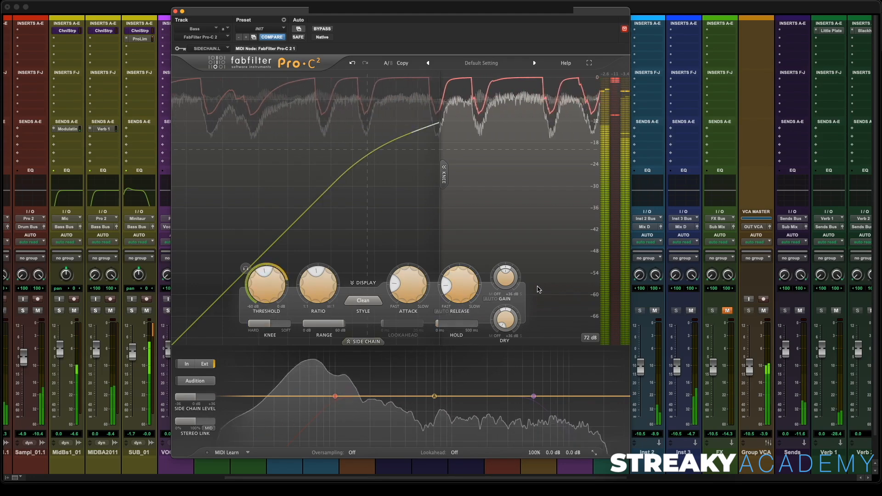
{"action": "left_click_drag", "start_coordinate": [505, 284], "coordinate": [507, 260]}
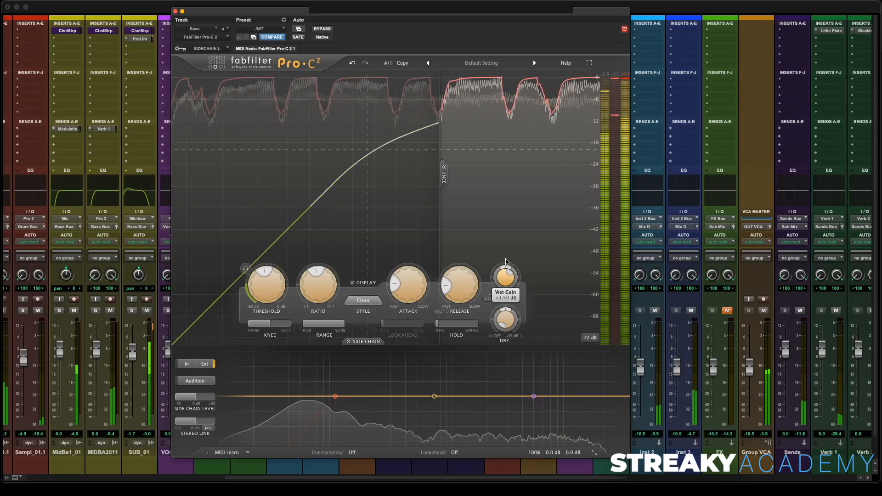
Compare the bass with and without the sidechain compression by bypassing and re-enabling the compressor during playback.
{"action": "mouse_move", "coordinate": [528, 16]}
{"action": "left_mouse_down"}
{"action": "mouse_move", "coordinate": [351, 12]}
{"action": "mouse_move", "coordinate": [491, 12]}
{"action": "mouse_move", "coordinate": [527, 30]}
{"action": "left_mouse_up"}
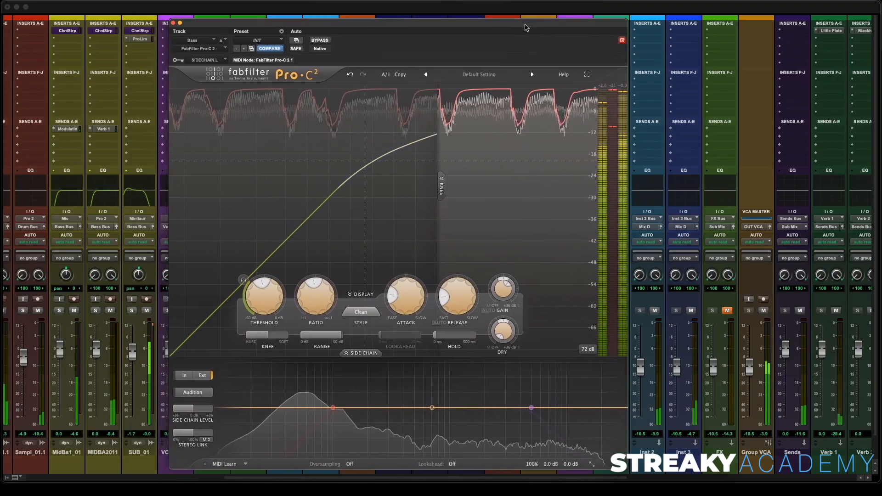
{"action": "left_click", "coordinate": [320, 40]}
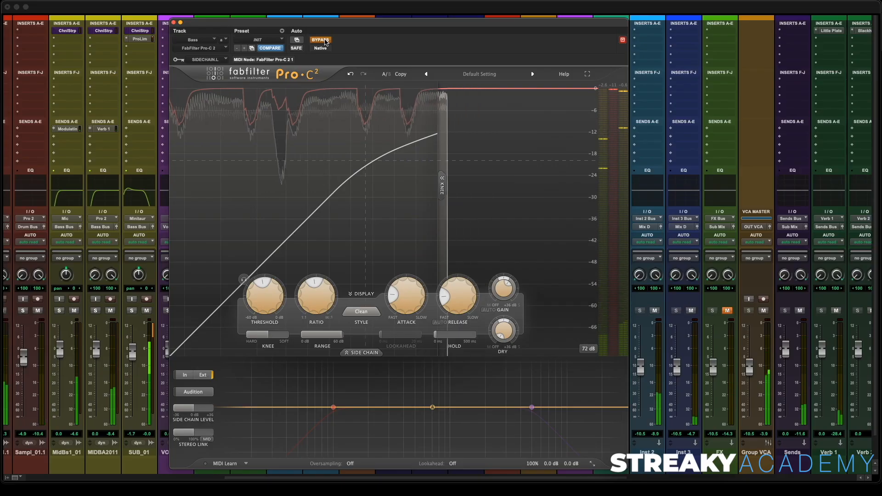
{"action": "left_click", "coordinate": [321, 40]}
{"action": "mouse_move", "coordinate": [278, 296]}
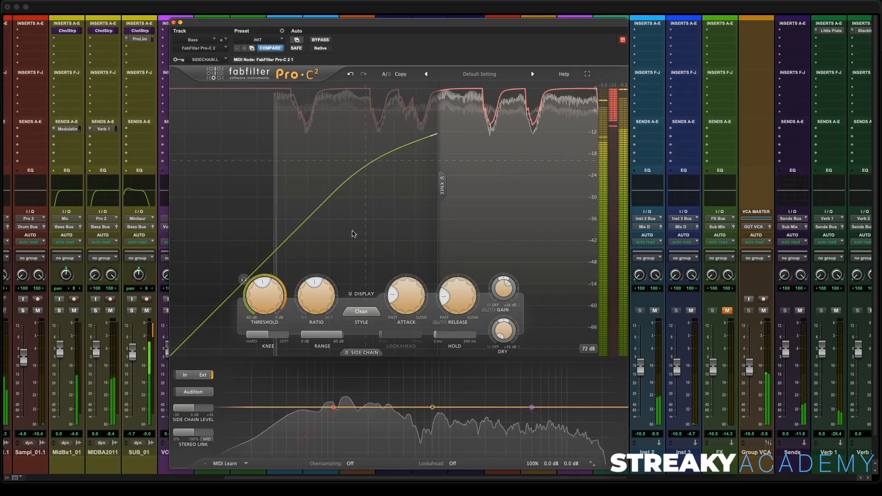
Enable the side chain's low-cut and high-cut filters and narrow them around the kick's low frequencies, with a small boost between them.
{"action": "mouse_move", "coordinate": [346, 412]}
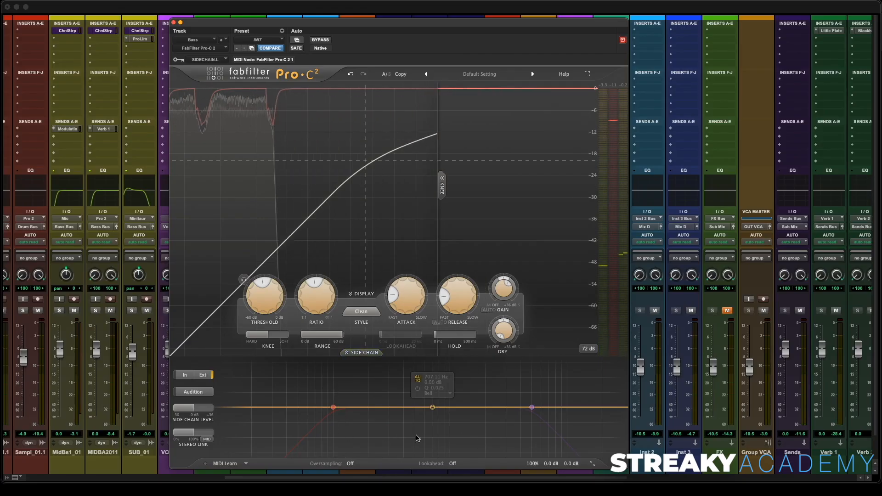
{"action": "mouse_move", "coordinate": [321, 400]}
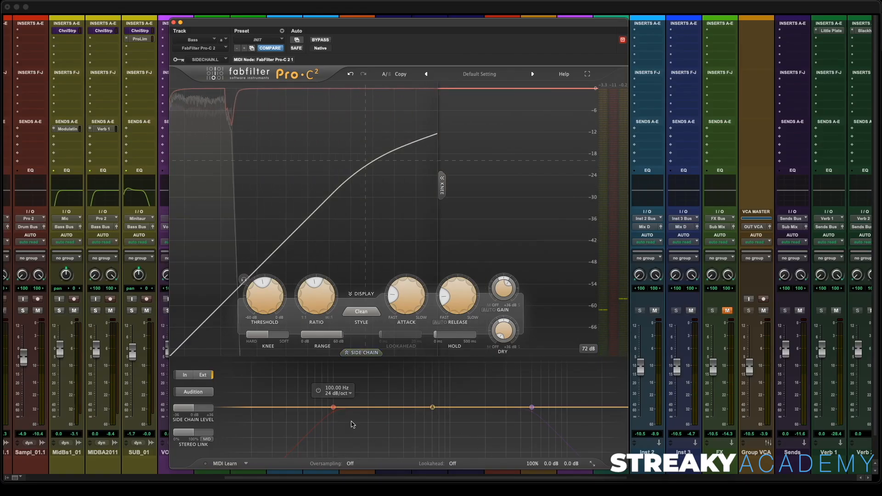
{"action": "left_click", "coordinate": [319, 391]}
{"action": "left_click_drag", "start_coordinate": [333, 407], "coordinate": [292, 407]}
{"action": "mouse_move", "coordinate": [532, 406]}
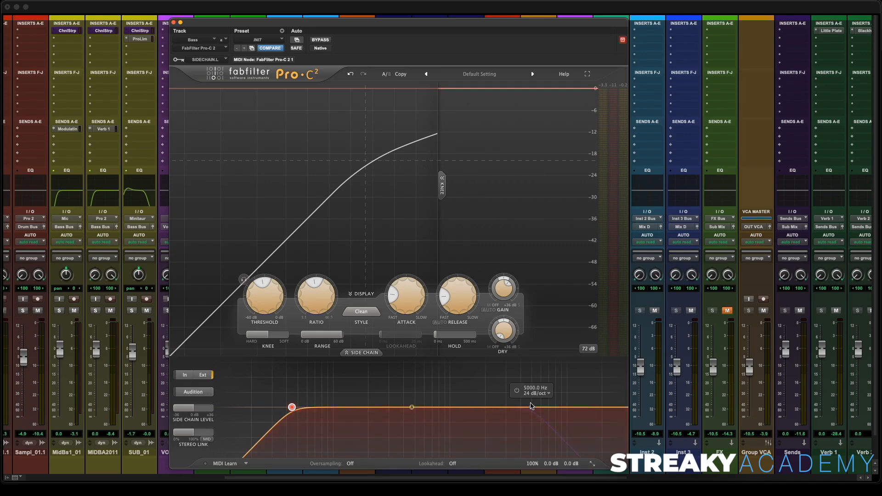
{"action": "left_click", "coordinate": [516, 390]}
{"action": "left_click_drag", "start_coordinate": [531, 407], "coordinate": [325, 407]}
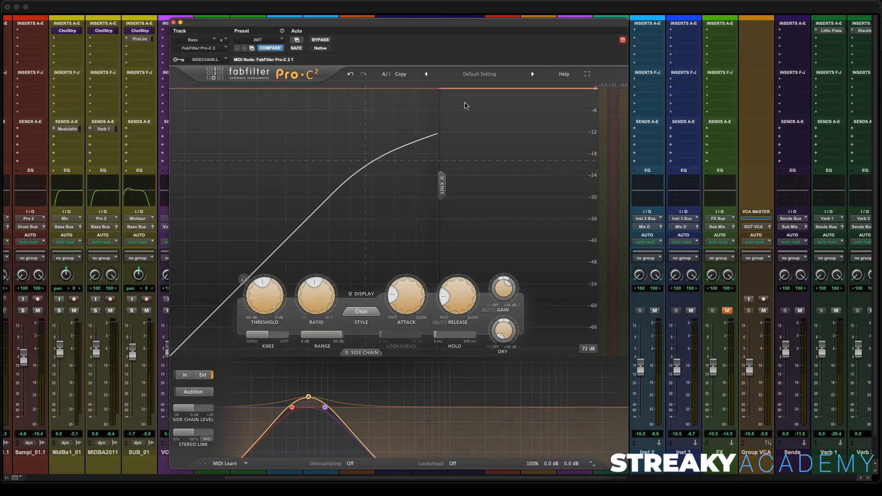
During playback, lower the side chain's high-cut slightly, set the threshold to -16.48 dB, and close the compressor.
{"action": "mouse_move", "coordinate": [455, 293]}
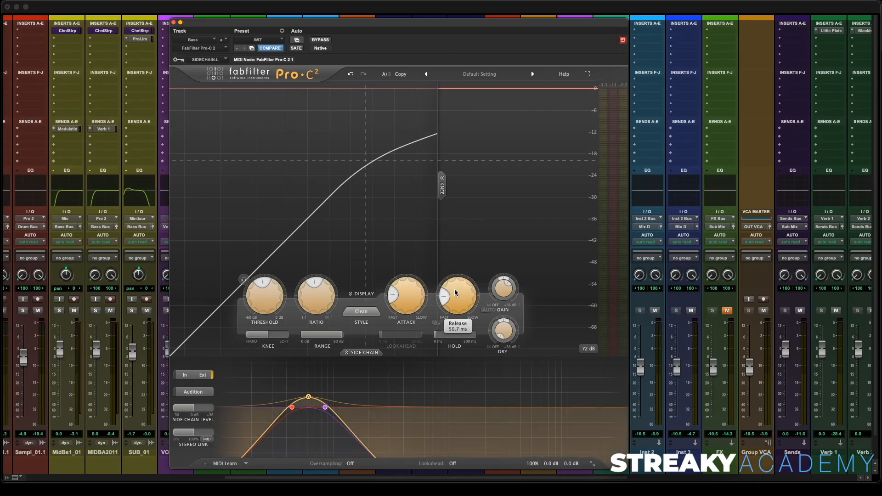
{"action": "key", "text": "space"}
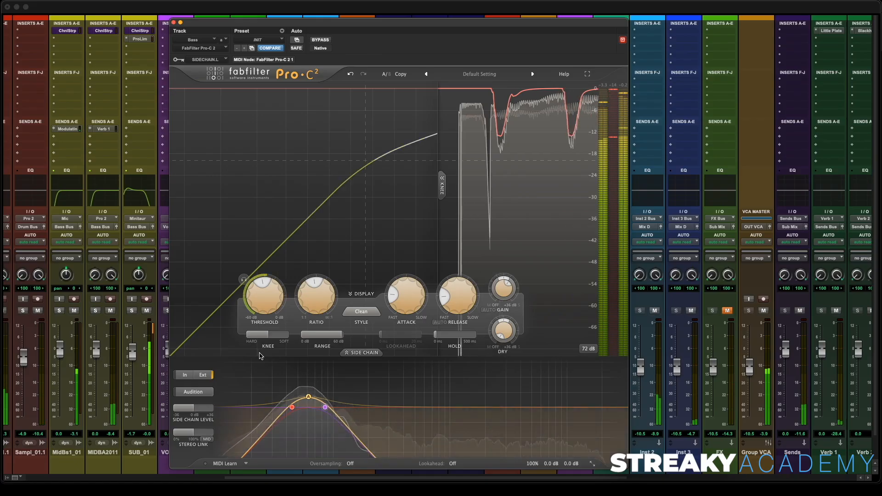
{"action": "mouse_move", "coordinate": [324, 408]}
{"action": "left_mouse_down"}
{"action": "mouse_move", "coordinate": [560, 408]}
{"action": "mouse_move", "coordinate": [311, 412]}
{"action": "mouse_move", "coordinate": [321, 418]}
{"action": "left_mouse_up"}
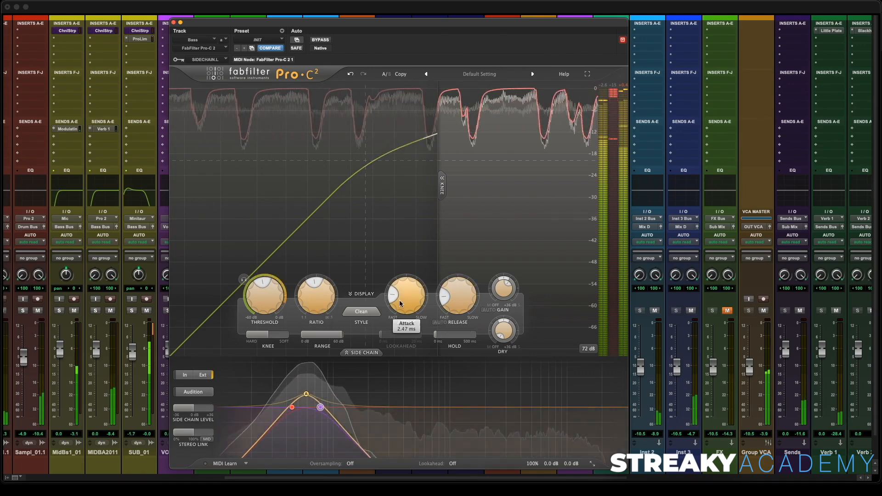
{"action": "mouse_move", "coordinate": [268, 296]}
{"action": "left_mouse_down"}
{"action": "mouse_move", "coordinate": [262, 313]}
{"action": "mouse_move", "coordinate": [271, 284]}
{"action": "left_mouse_up"}
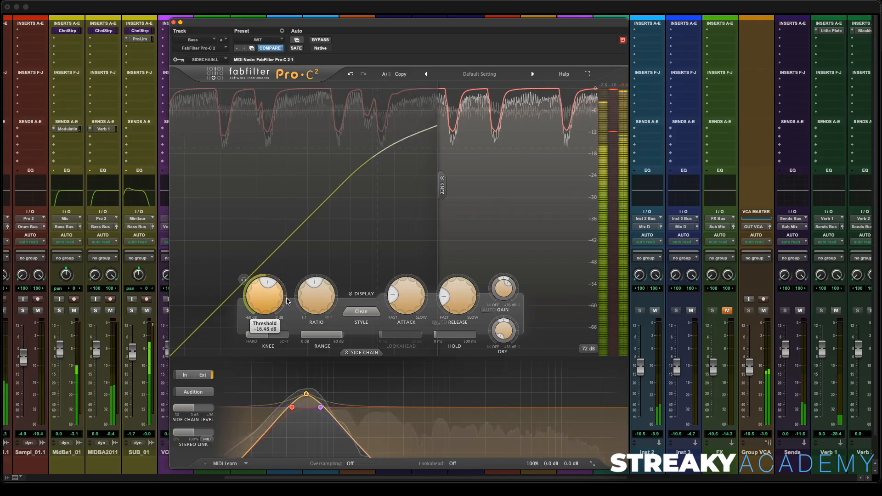
{"action": "left_click", "coordinate": [174, 22]}
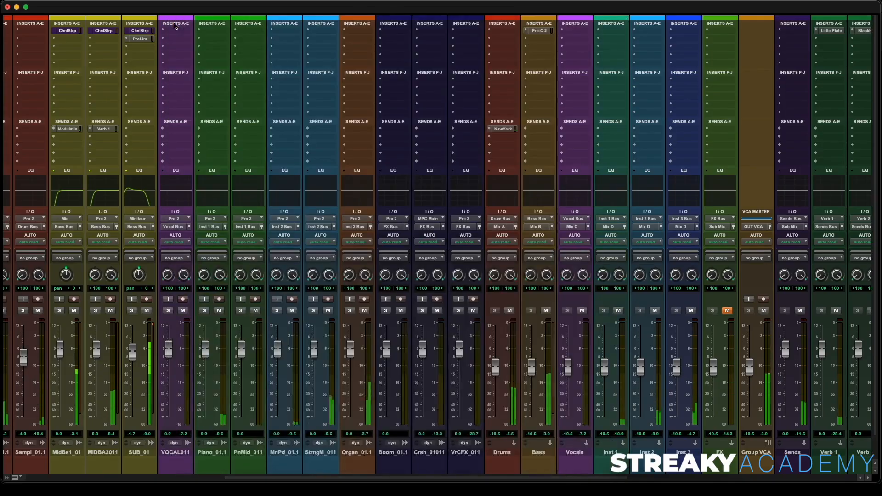
Unmute the FX, MIX C and MIX D tracks and play the full mix.
{"action": "scroll", "coordinate": [540, 239], "scroll_direction": "right", "scroll_amount": 4}
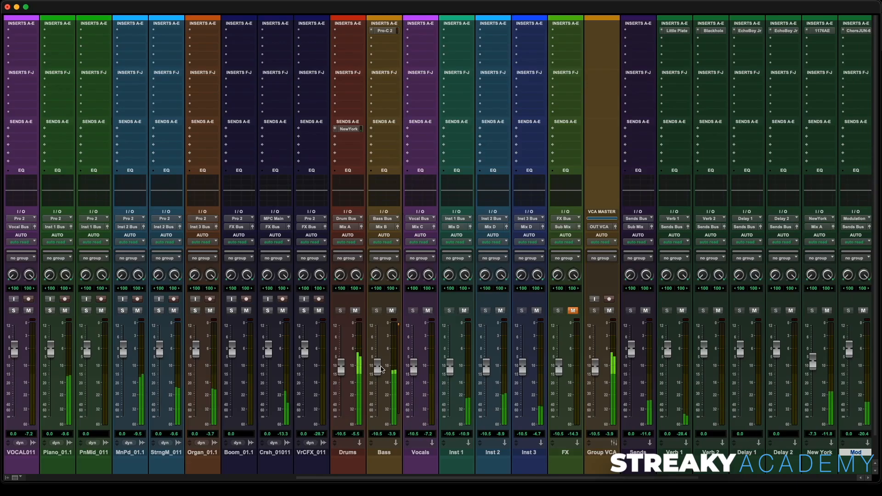
{"action": "scroll", "coordinate": [495, 283], "scroll_direction": "right", "scroll_amount": 9}
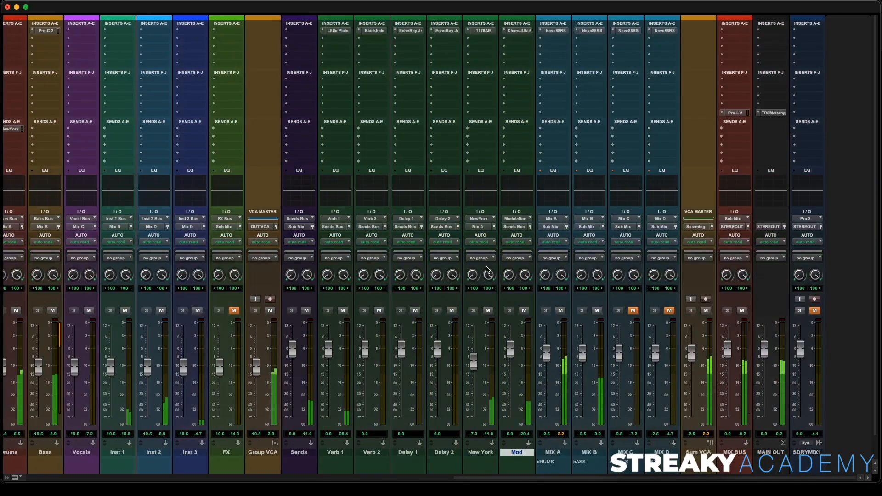
{"action": "key", "text": "space"}
{"action": "left_click", "coordinate": [235, 311]}
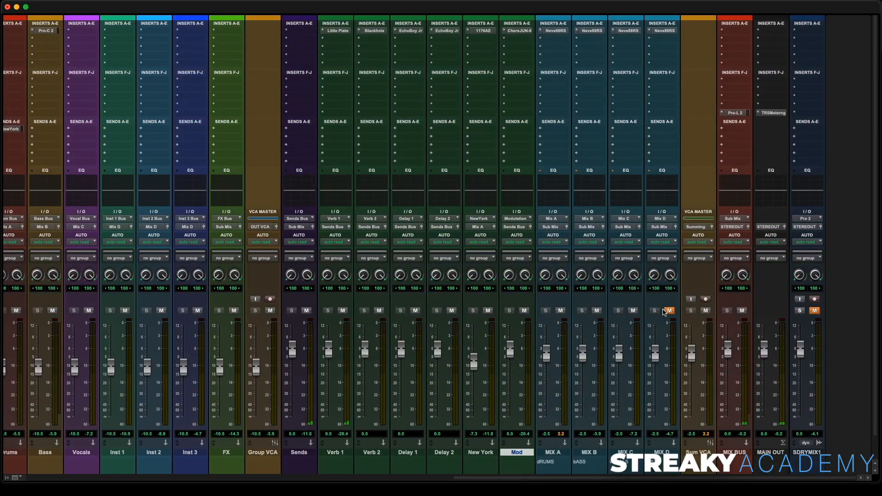
{"action": "key", "text": "space"}
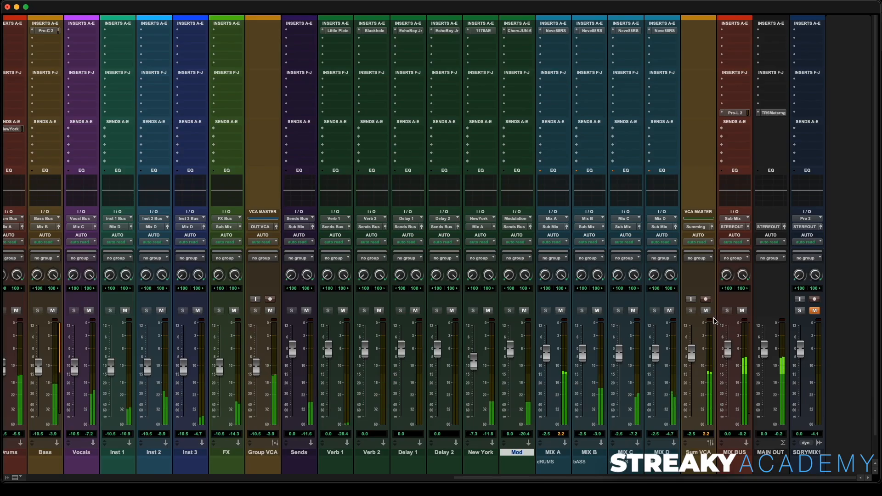
Compare the mix with the original by temporarily soloing and unmuting the SDRYMIX1 track.
{"action": "left_click", "coordinate": [800, 311]}
{"action": "left_click", "coordinate": [814, 311]}
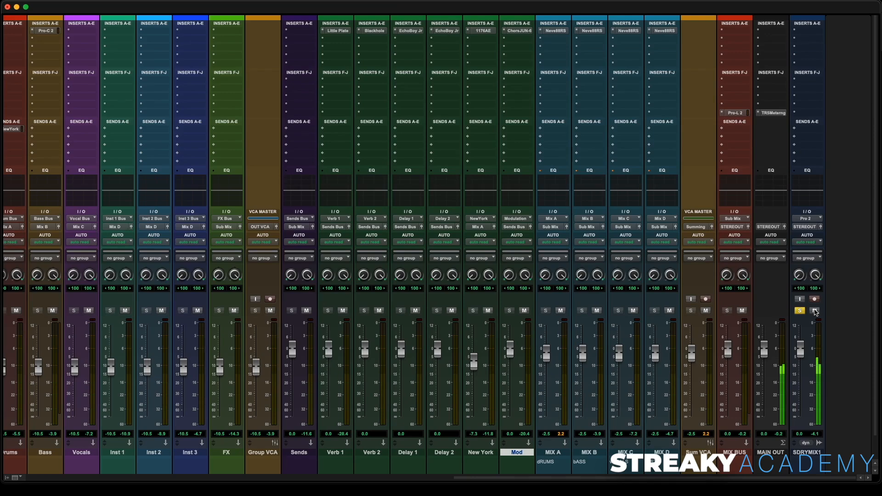
{"action": "left_click", "coordinate": [815, 311]}
{"action": "left_click", "coordinate": [799, 311]}
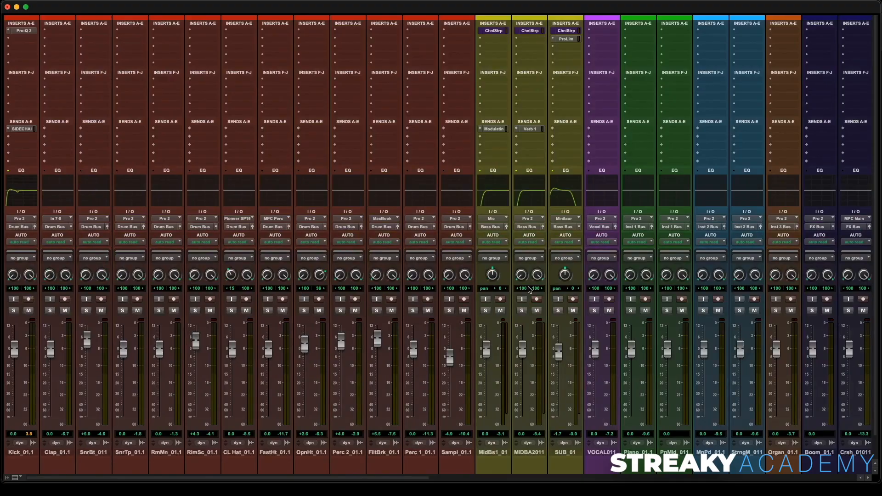
Solo the VOCAL011 track.
{"action": "scroll", "coordinate": [551, 306], "scroll_direction": "right", "scroll_amount": 5}
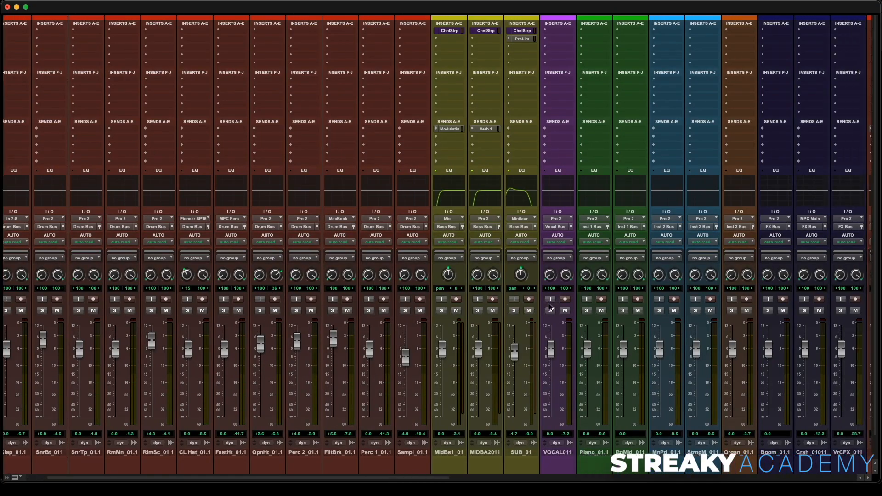
{"action": "scroll", "coordinate": [551, 307], "scroll_direction": "right", "scroll_amount": 3}
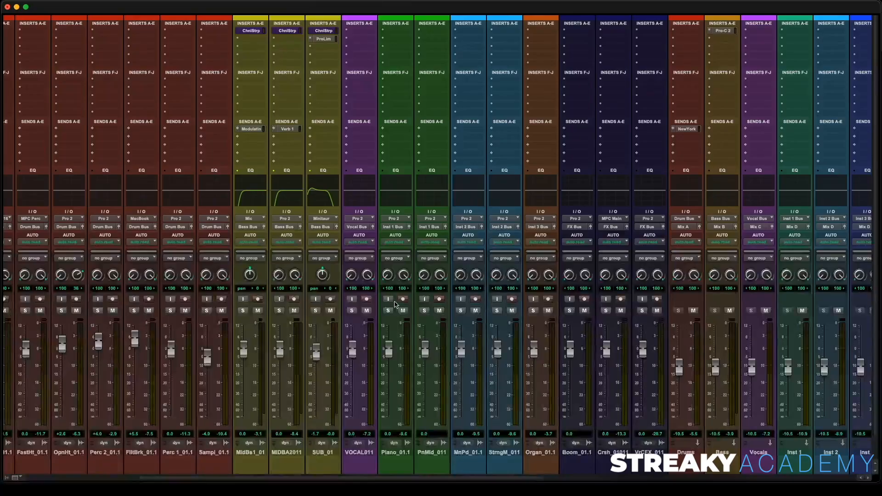
{"action": "left_click", "coordinate": [352, 311]}
Switch to the Edit window and place the playback position at 0:20.689, just before the first vocal phrase.
{"action": "key", "text": "super+equal"}
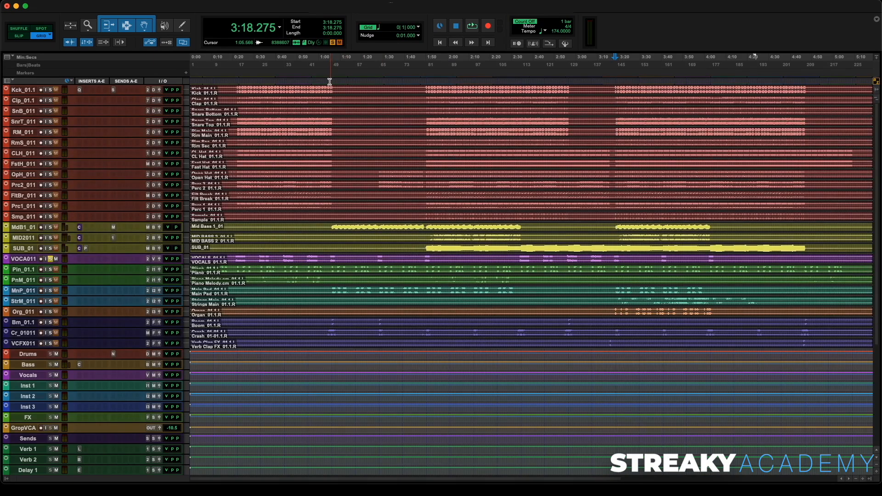
{"action": "left_click", "coordinate": [239, 81]}
{"action": "left_click", "coordinate": [237, 81]}
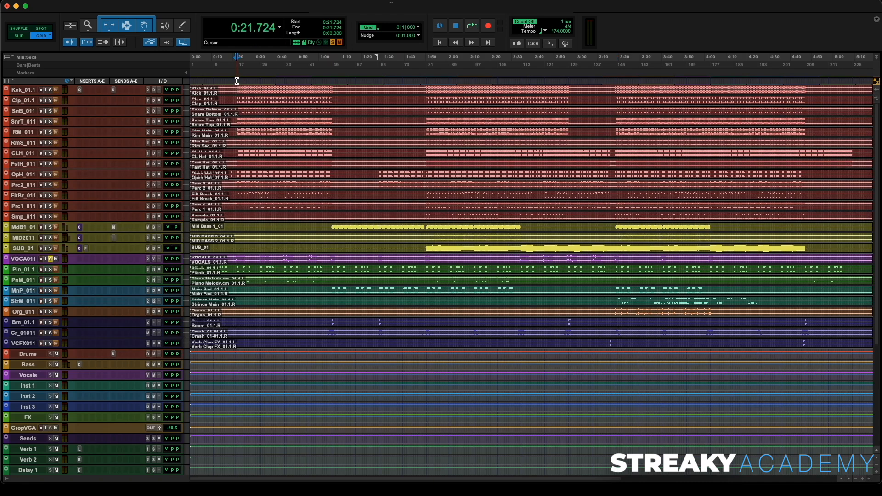
{"action": "left_click", "coordinate": [233, 80]}
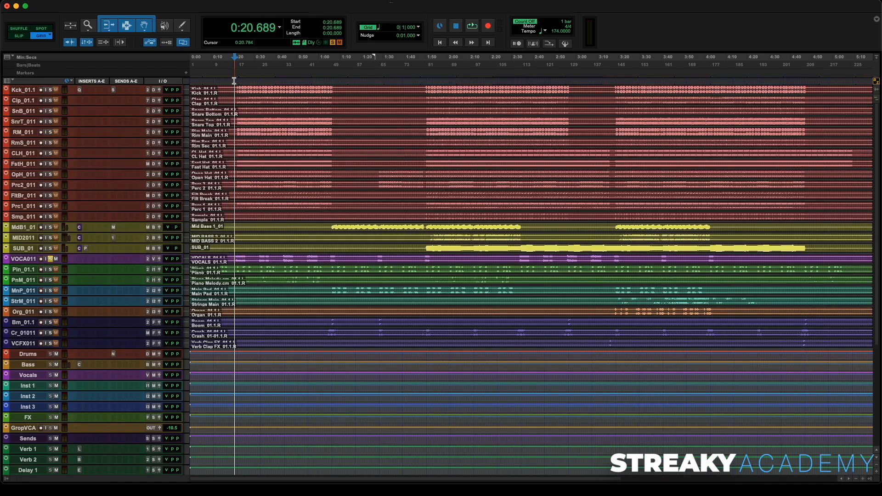
Enlarge the VOCALS_01.1 track to audition the soloed vocal, and select the Vocals bus track.
{"action": "left_click_drag", "start_coordinate": [152, 264], "coordinate": [162, 311]}
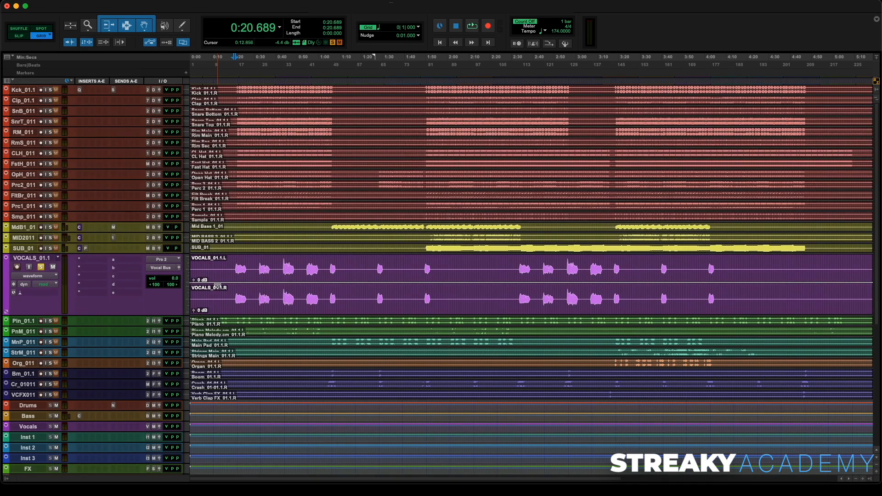
{"action": "key", "text": "space"}
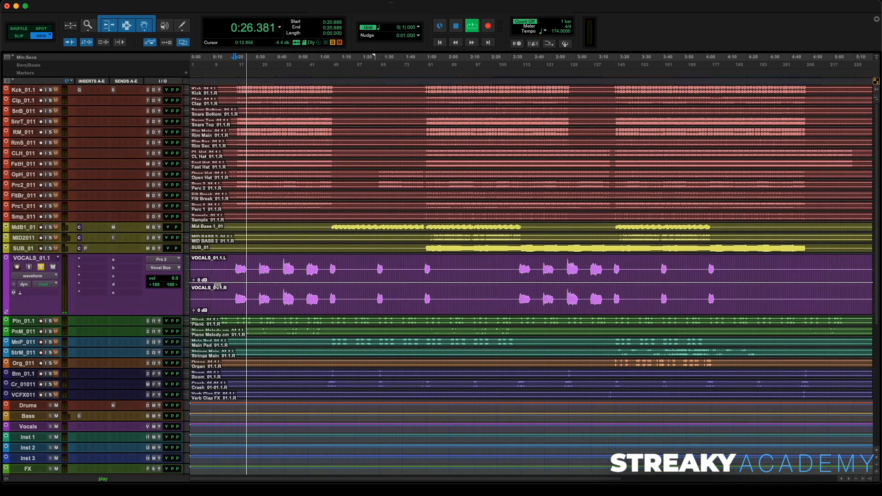
{"action": "key", "text": "space"}
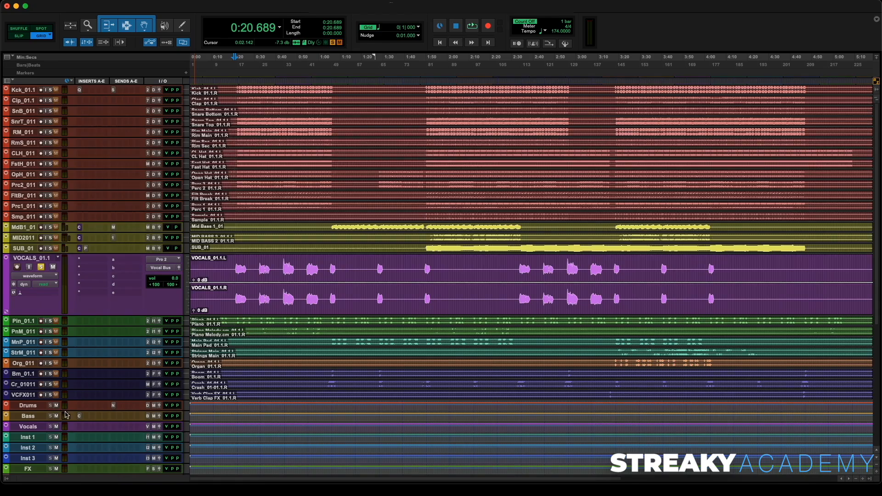
{"action": "left_click", "coordinate": [35, 428]}
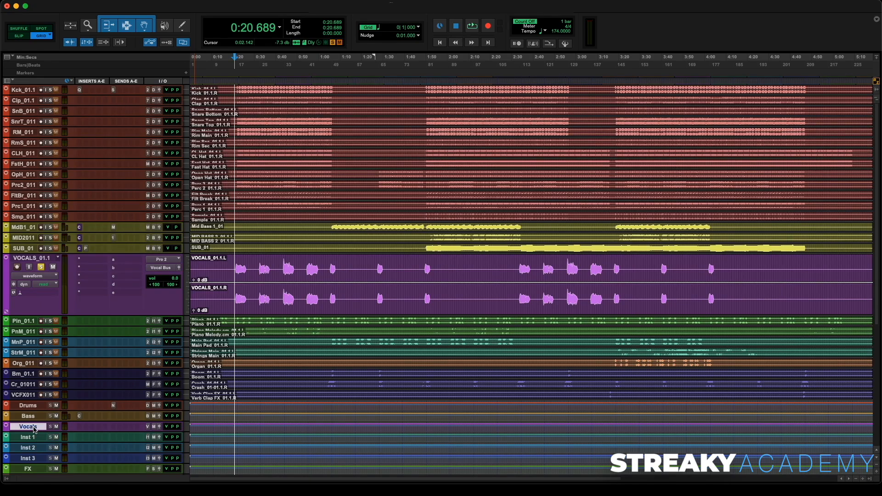
Move the Vocals bus track directly below VOCALS_01.1, insert FabFilter Pro-Q 3 on VOCALS_01.1, and start playback.
{"action": "left_click_drag", "start_coordinate": [34, 429], "coordinate": [30, 336]}
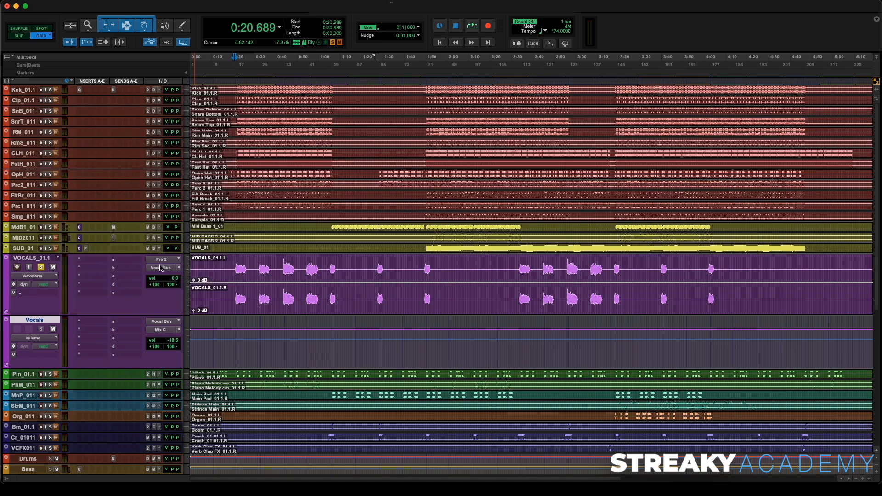
{"action": "left_click", "coordinate": [99, 260]}
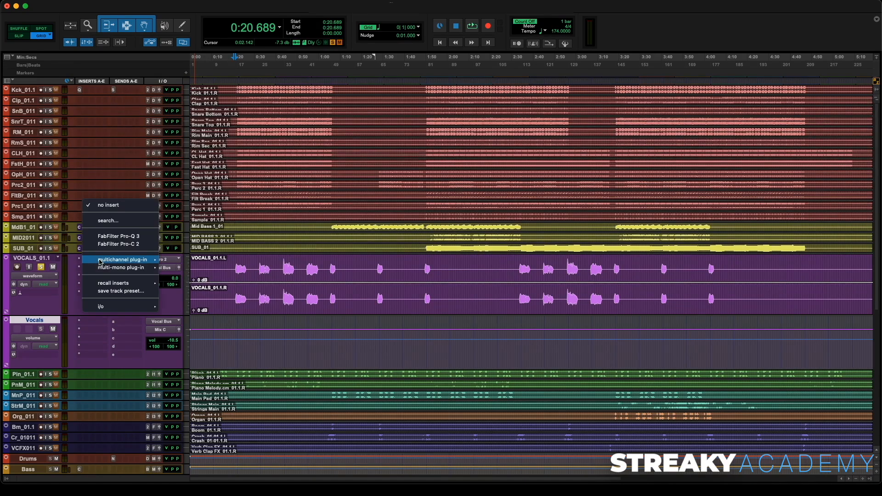
{"action": "left_click", "coordinate": [126, 238]}
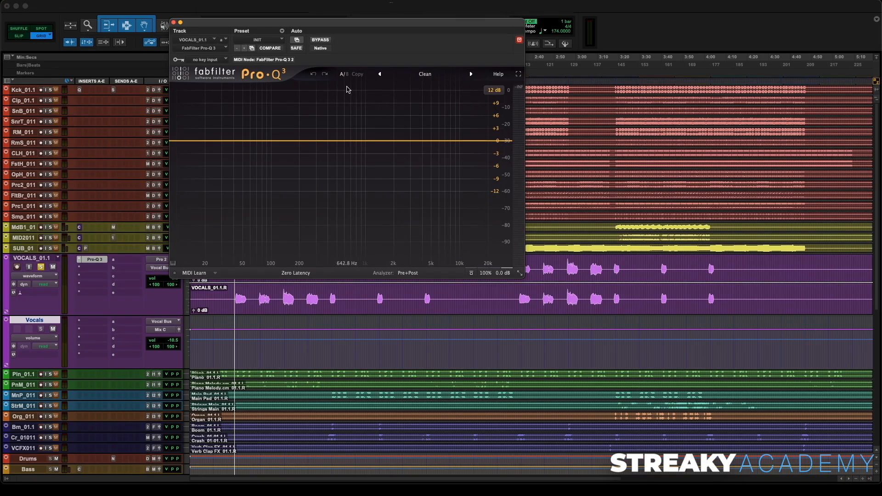
{"action": "key", "text": "space"}
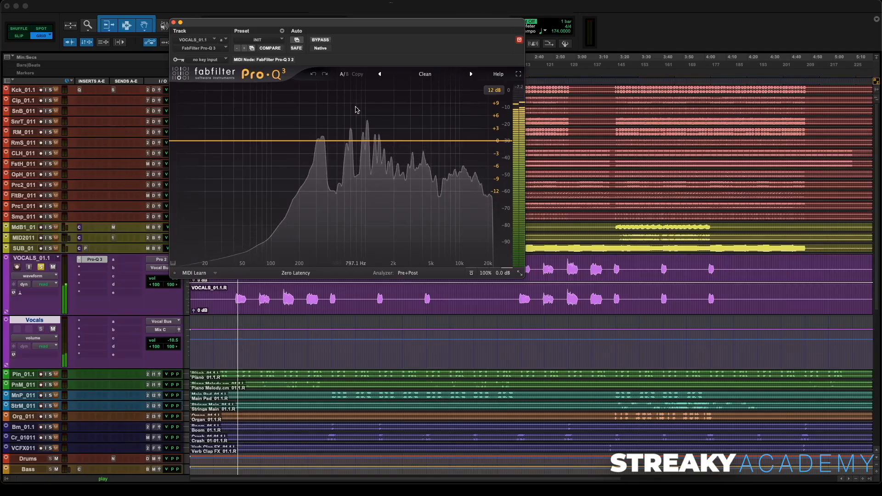
Add a bell boost of about 2.4 dB near 5 kHz in the vocal EQ and compare it against bypass.
{"action": "left_click_drag", "start_coordinate": [384, 141], "coordinate": [429, 132]}
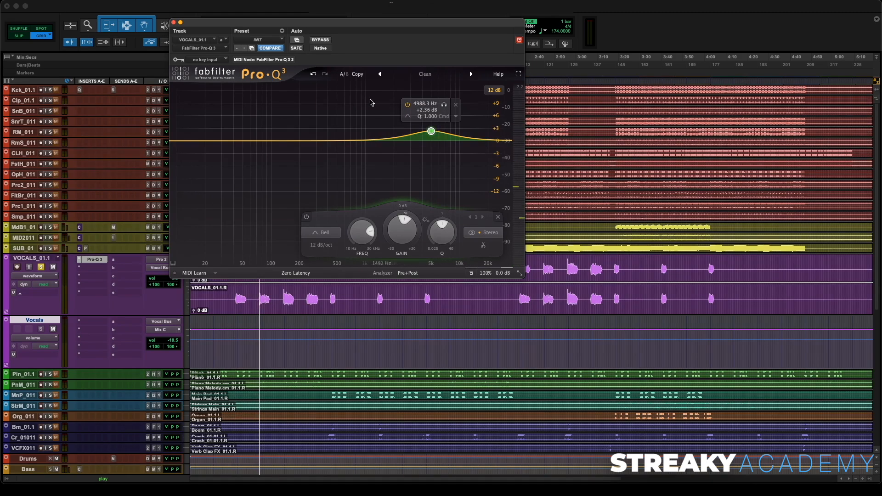
{"action": "left_click", "coordinate": [325, 41]}
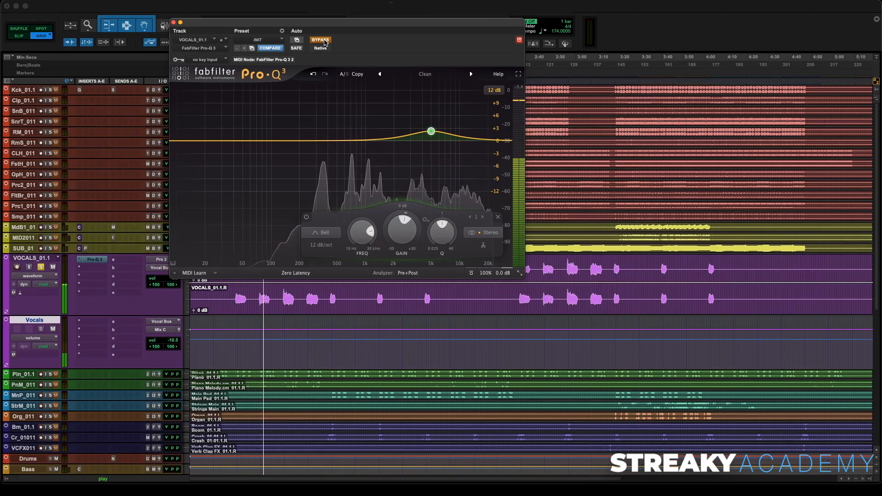
{"action": "left_click", "coordinate": [325, 40]}
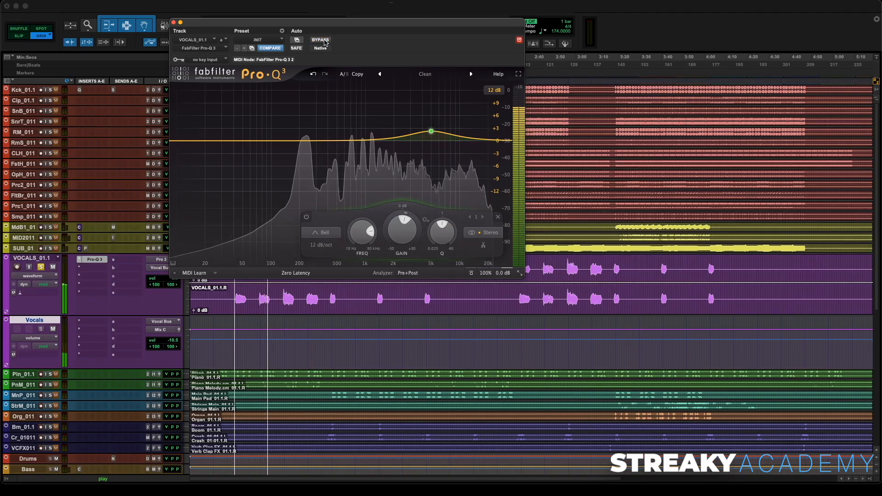
Add a gentle high-shelf boost above the 5 kHz bell and compare the vocal EQ against bypass.
{"action": "left_click", "coordinate": [481, 133]}
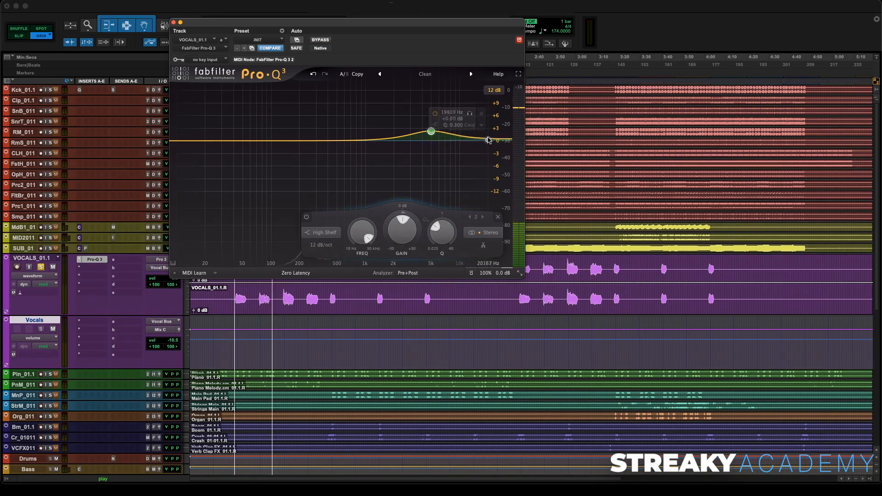
{"action": "left_click_drag", "start_coordinate": [481, 130], "coordinate": [468, 123]}
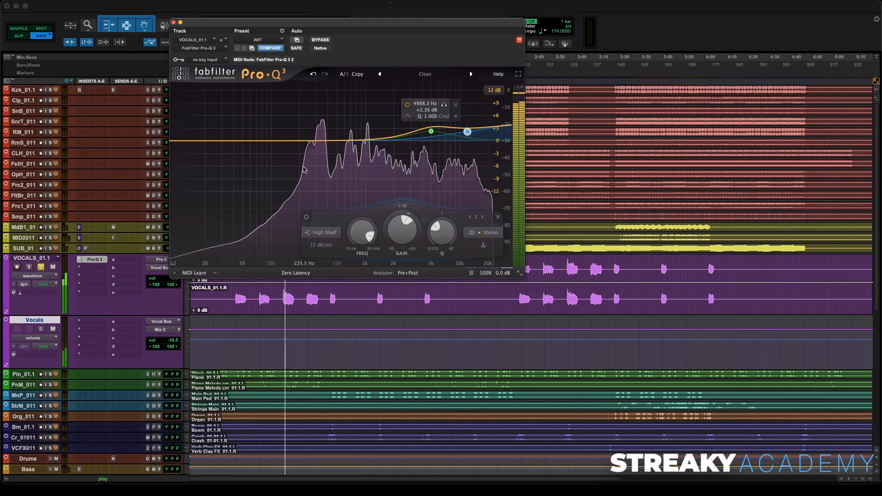
{"action": "left_click", "coordinate": [320, 40]}
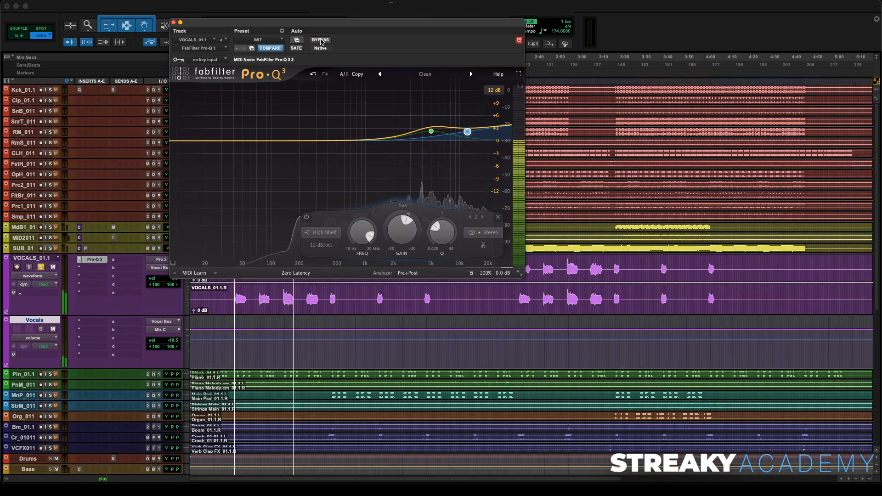
{"action": "mouse_move", "coordinate": [469, 133]}
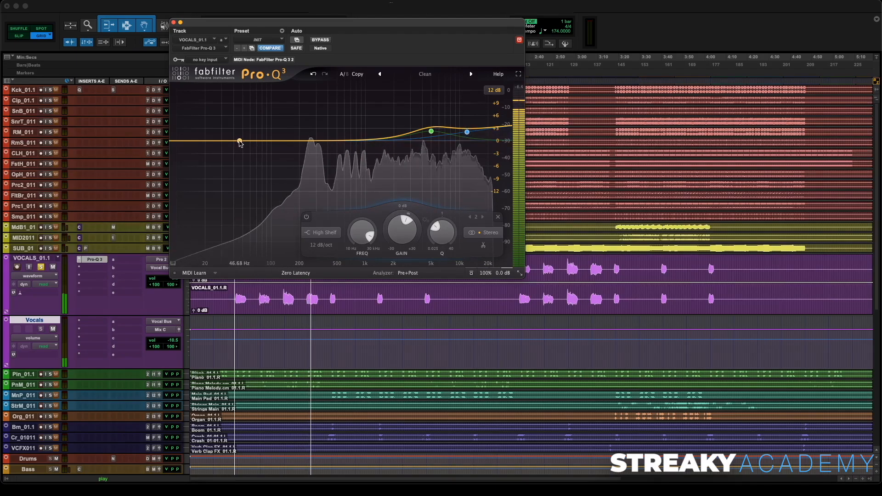
Add a 48 dB/oct low cut at about 151 Hz to the vocal EQ and close the plug-in.
{"action": "left_click_drag", "start_coordinate": [258, 142], "coordinate": [241, 166]}
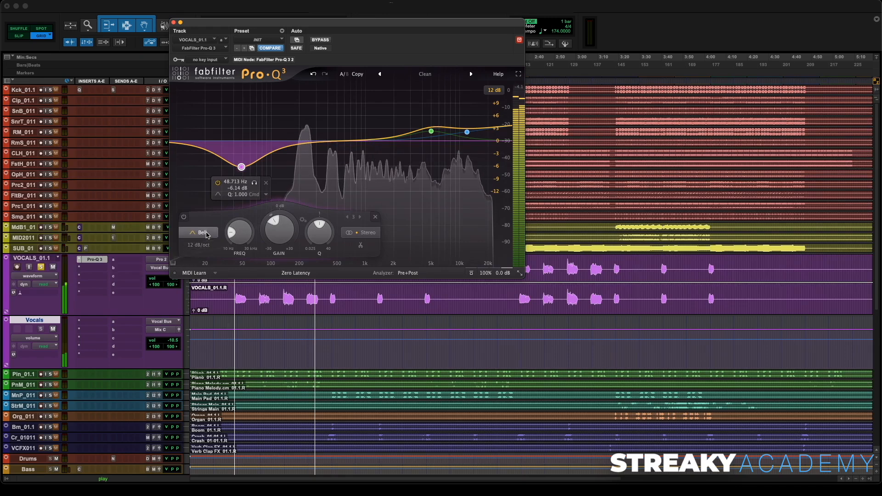
{"action": "left_click", "coordinate": [206, 231]}
{"action": "left_click", "coordinate": [201, 163]}
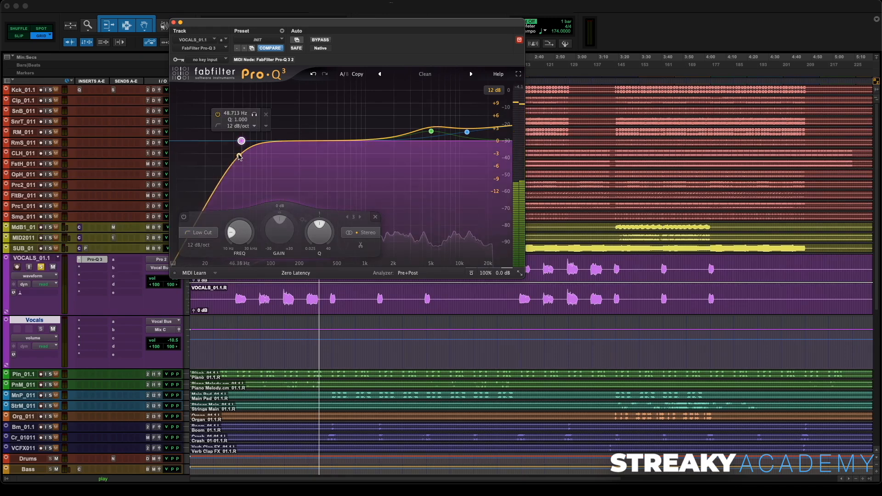
{"action": "left_click", "coordinate": [201, 252]}
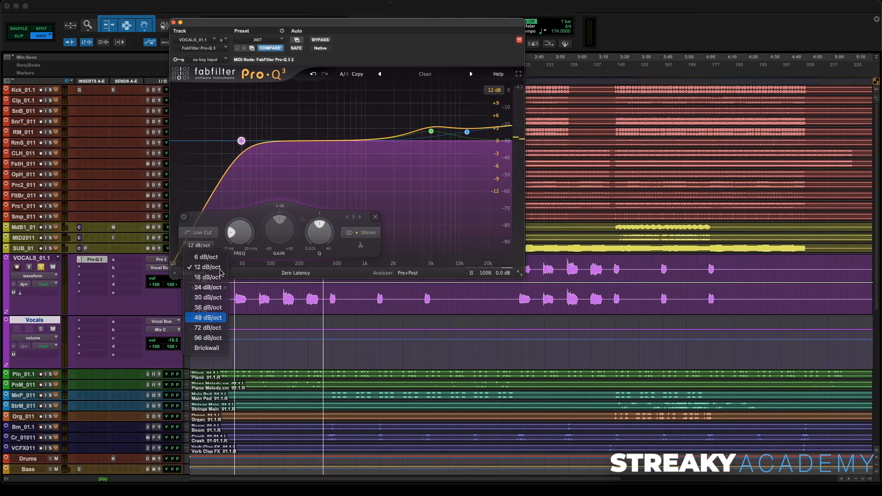
{"action": "left_click", "coordinate": [205, 314]}
{"action": "left_click_drag", "start_coordinate": [243, 143], "coordinate": [289, 144]}
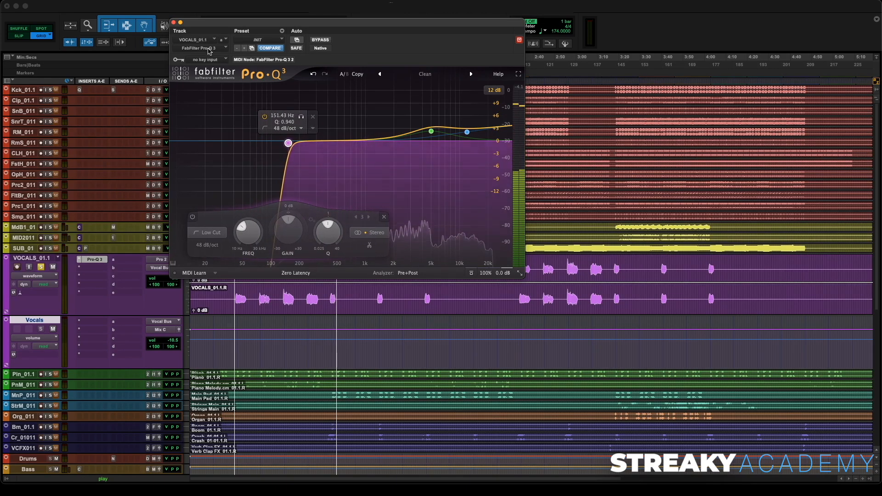
{"action": "left_click", "coordinate": [181, 23]}
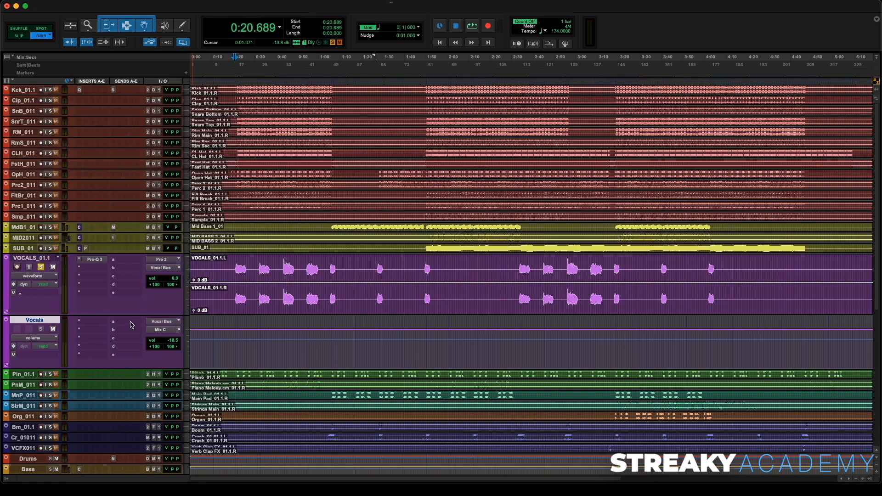
Add a Verb 1 send to the Vocals bus and raise its level to about -21 dB during playback.
{"action": "left_click", "coordinate": [132, 325]}
{"action": "mouse_move", "coordinate": [138, 330]}
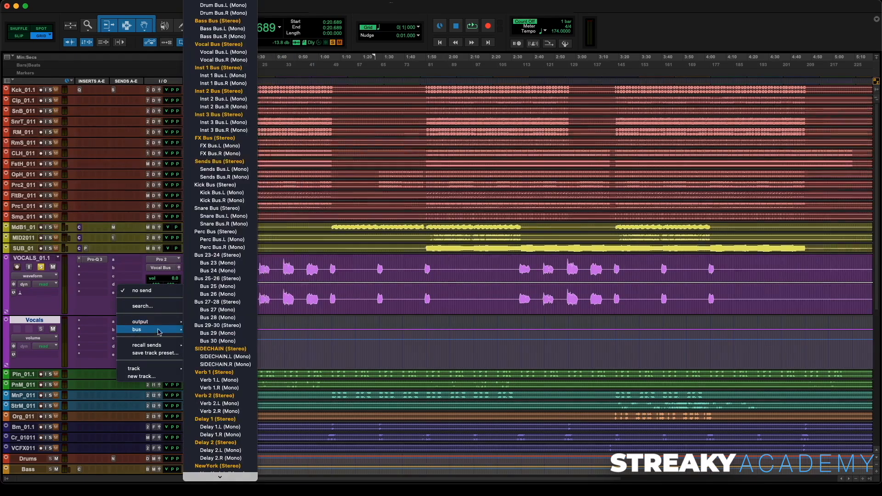
{"action": "left_click", "coordinate": [220, 373]}
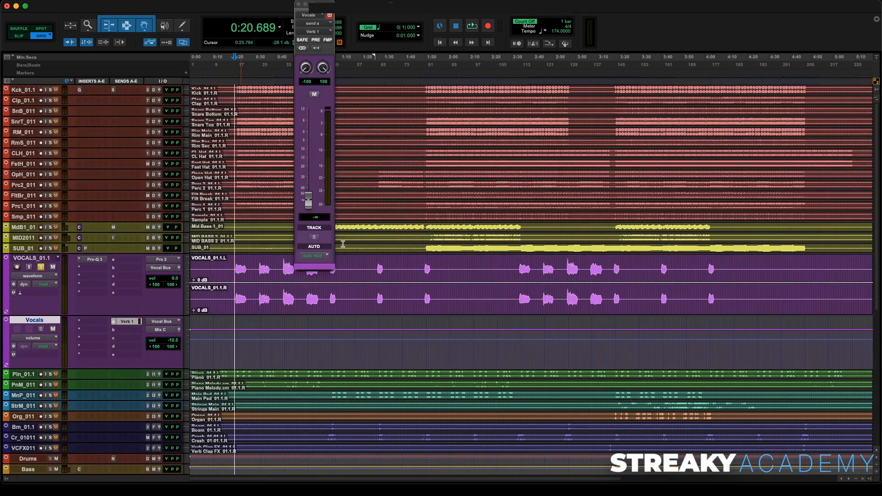
{"action": "key", "text": "space"}
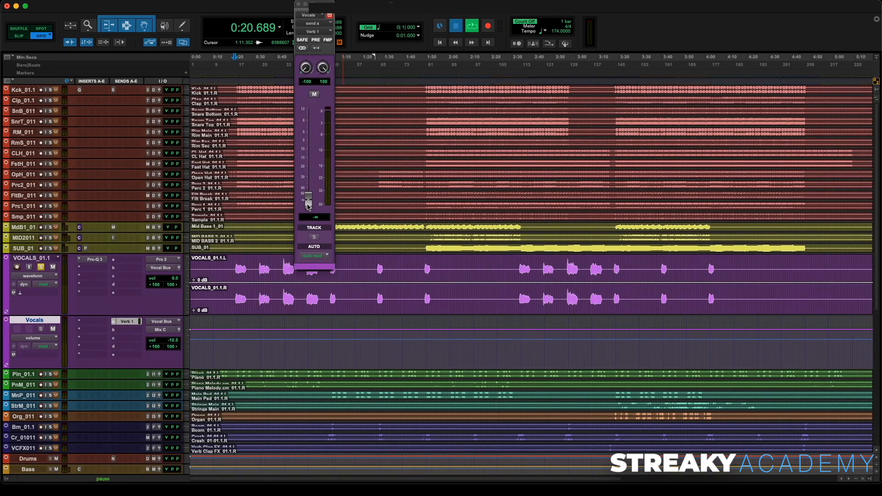
{"action": "left_click_drag", "start_coordinate": [309, 206], "coordinate": [315, 173]}
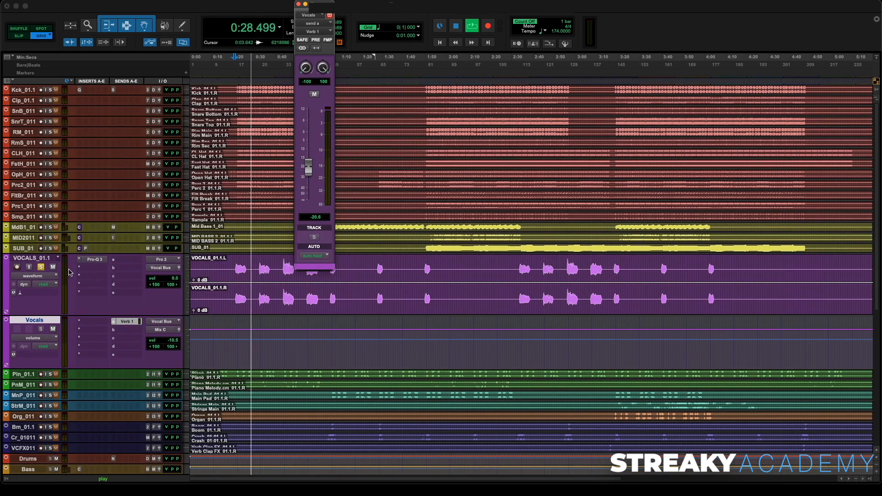
Unsolo VOCALS_01.1 and fine-tune the Verb 1 send level to -19.3 dB against the full mix.
{"action": "left_click", "coordinate": [40, 267]}
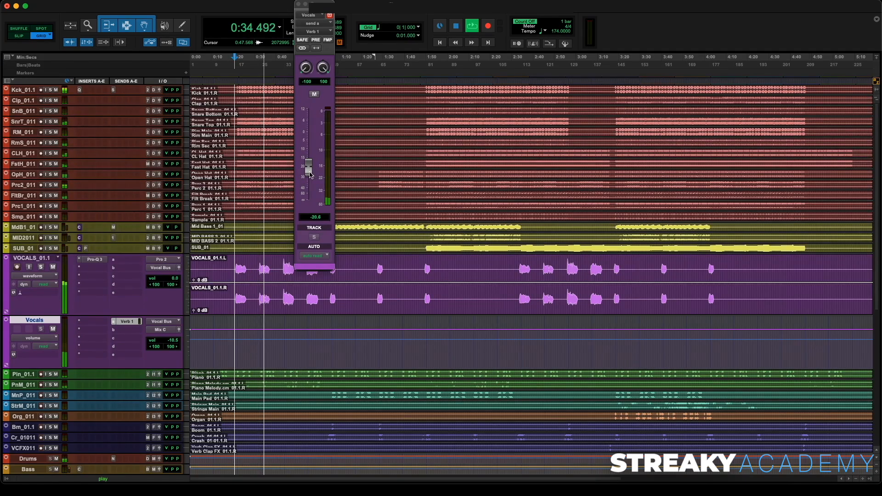
{"action": "left_click", "coordinate": [310, 174]}
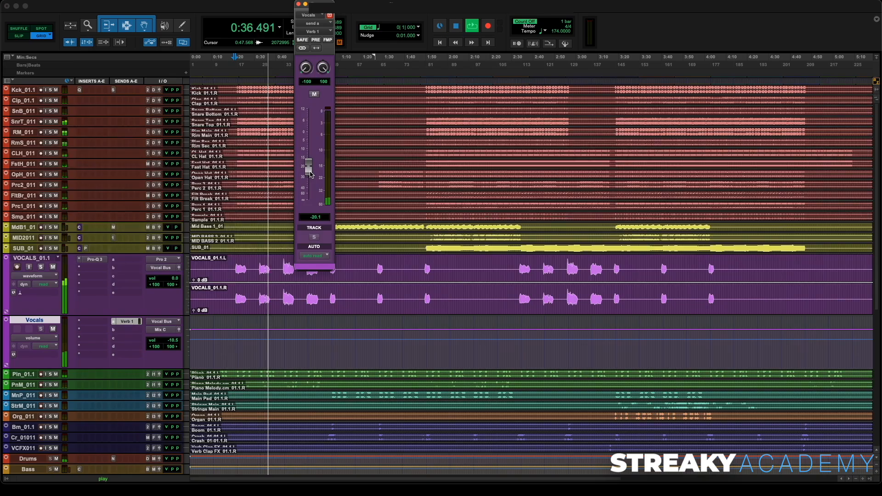
{"action": "left_click_drag", "start_coordinate": [310, 175], "coordinate": [310, 171]}
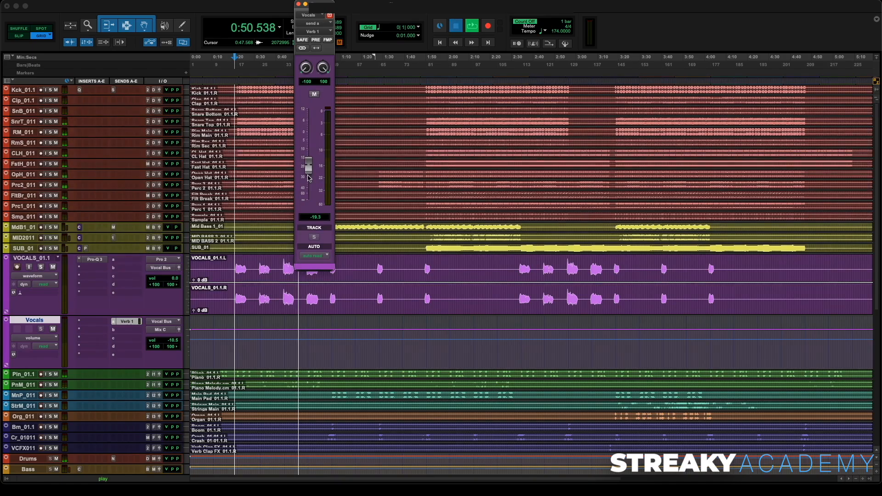
{"action": "key", "text": "space"}
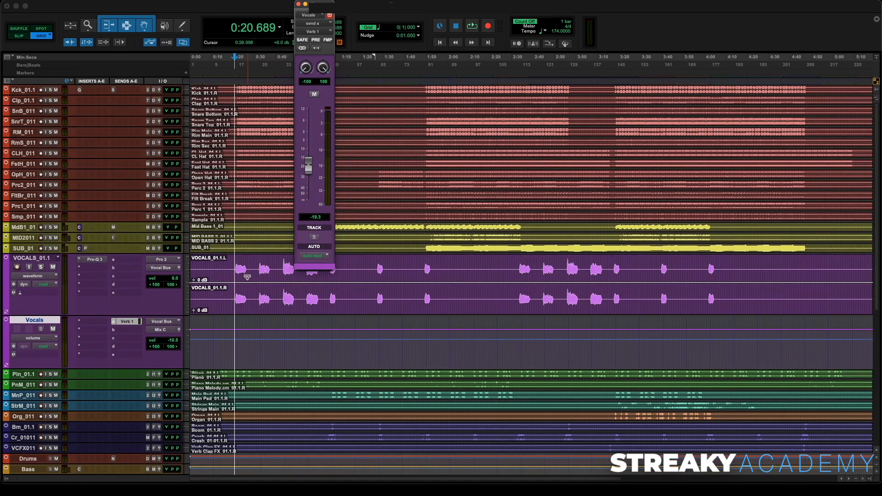
Switch to the Mix window and examine the EchoBoy Jr settings on the Delay 1 and Delay 2 return tracks.
{"action": "key", "text": "super+equal"}
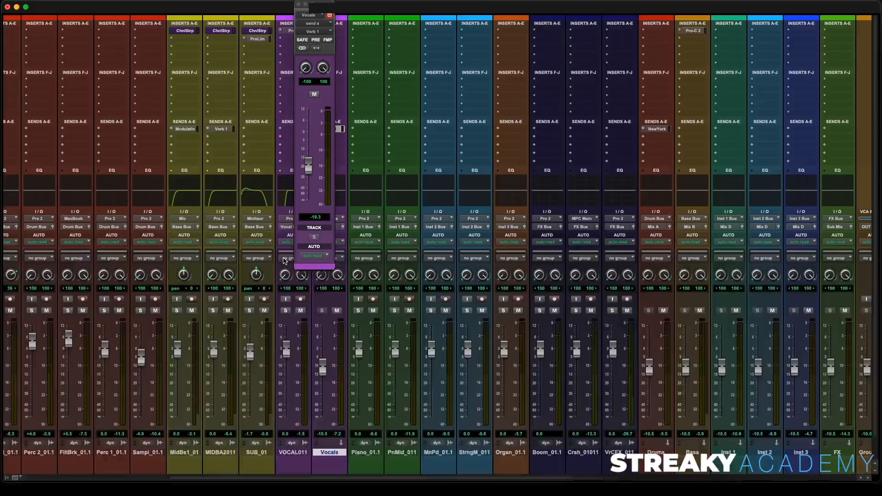
{"action": "scroll", "coordinate": [720, 95], "scroll_direction": "right", "scroll_amount": 15}
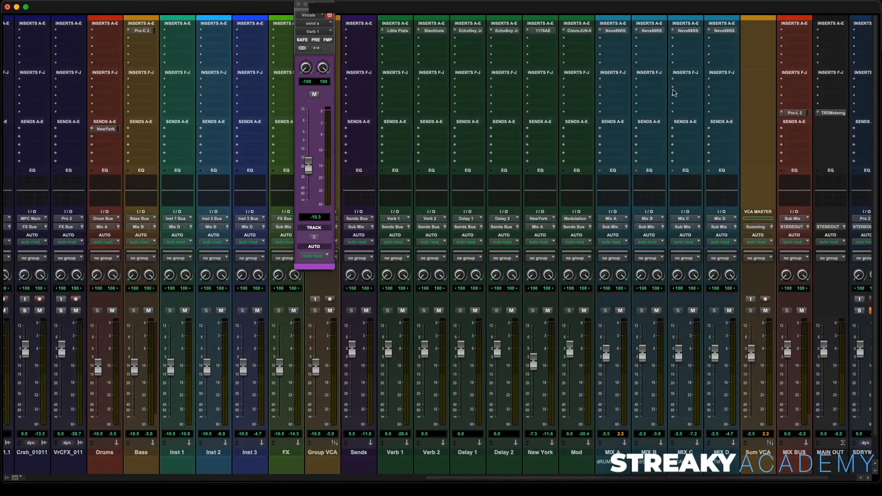
{"action": "left_click", "coordinate": [478, 31]}
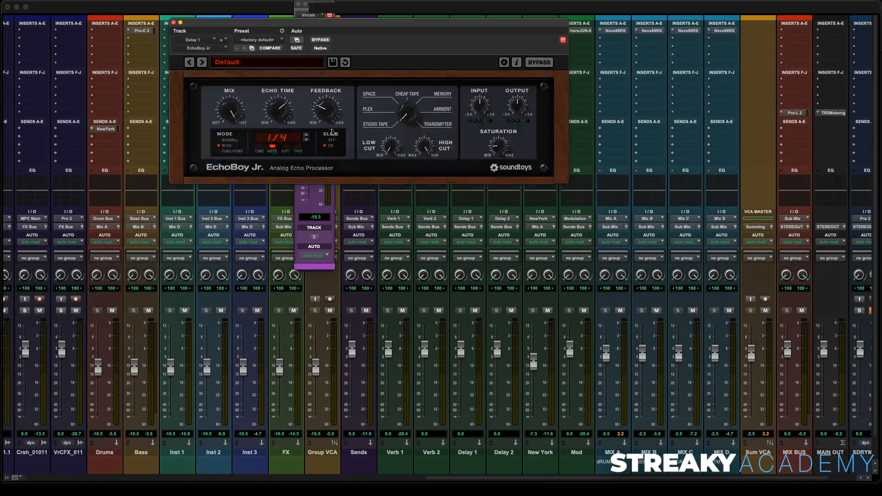
{"action": "left_click", "coordinate": [173, 23]}
{"action": "left_click", "coordinate": [512, 33]}
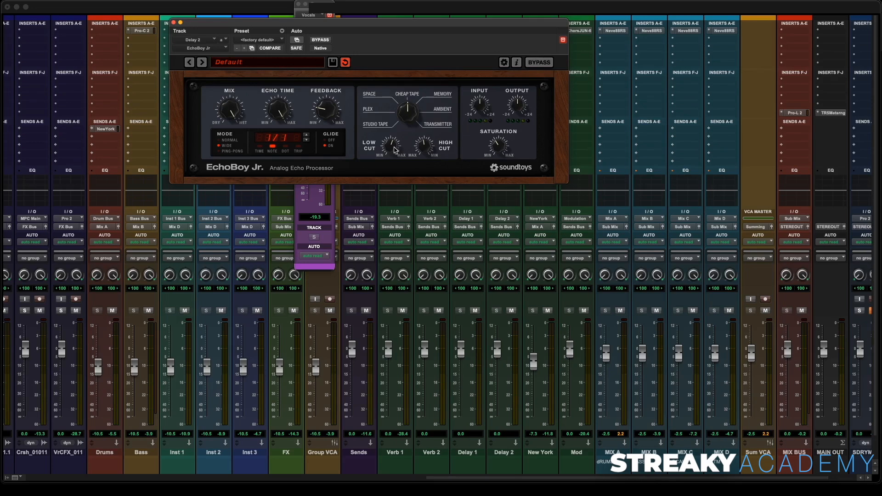
{"action": "left_click", "coordinate": [173, 22]}
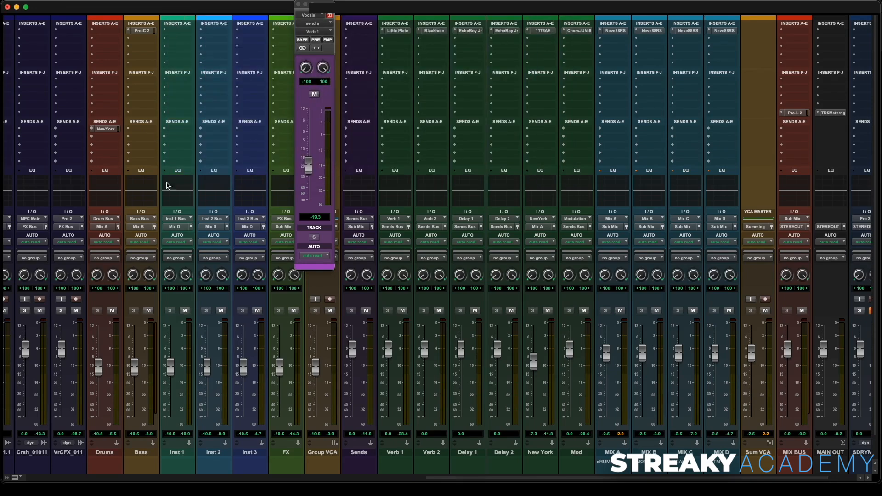
Add a Delay 2 send to the Vocals bus and set its level to about -15.8 dB.
{"action": "scroll", "coordinate": [167, 185], "scroll_direction": "left", "scroll_amount": 3}
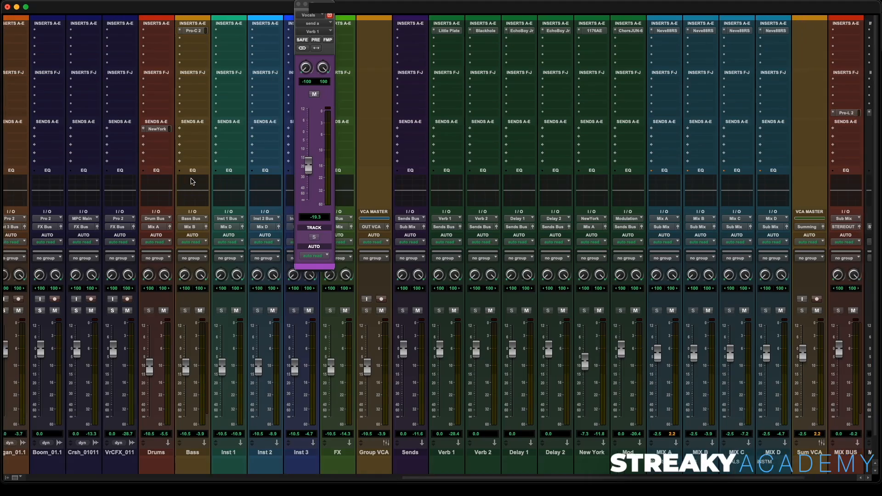
{"action": "scroll", "coordinate": [192, 181], "scroll_direction": "left", "scroll_amount": 15}
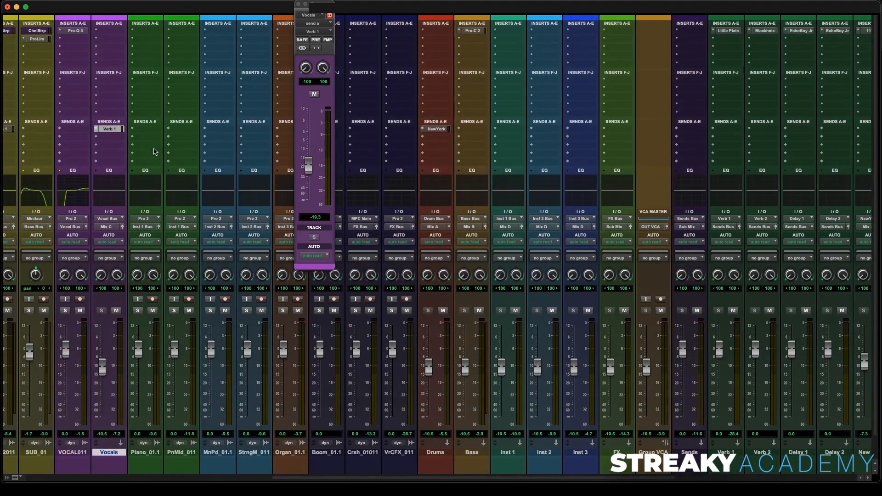
{"action": "left_click", "coordinate": [110, 136]}
{"action": "mouse_move", "coordinate": [120, 145]}
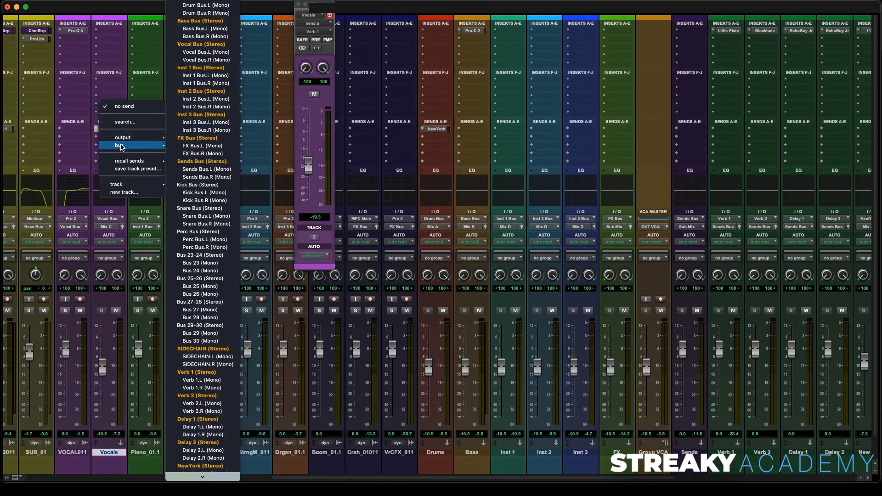
{"action": "left_click", "coordinate": [203, 447]}
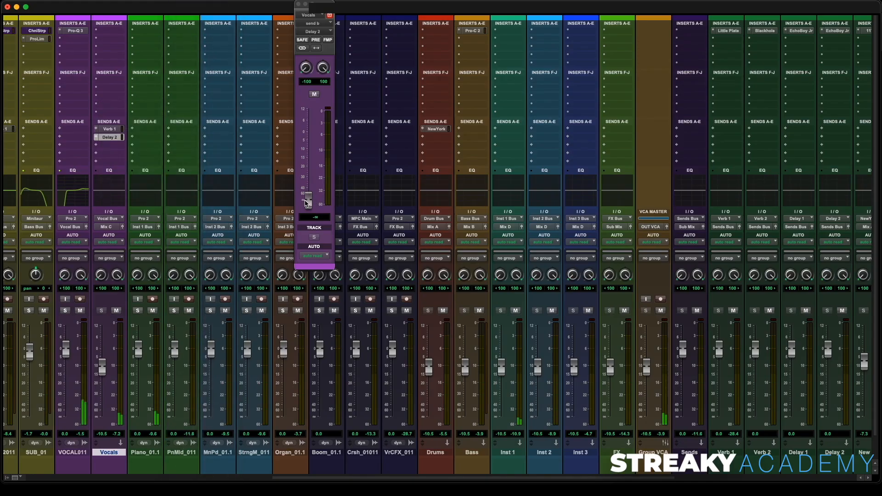
{"action": "left_click_drag", "start_coordinate": [317, 203], "coordinate": [317, 168]}
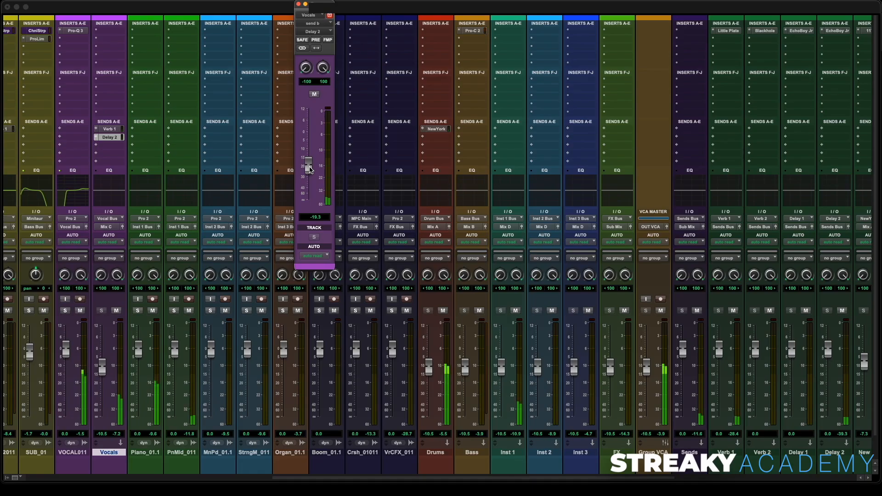
{"action": "left_click_drag", "start_coordinate": [310, 169], "coordinate": [311, 163]}
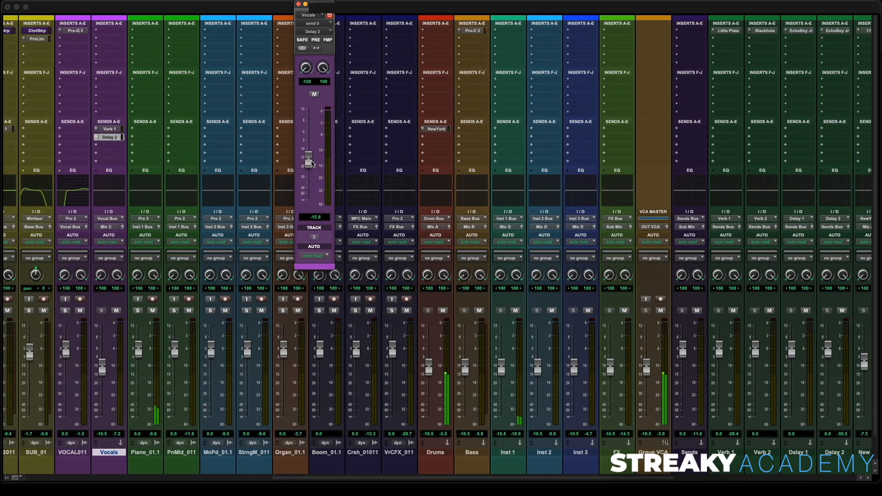
Review the EchoBoy Jr settings on Delay 2 and the Blackhole reverb settings on Verb 2.
{"action": "left_click", "coordinate": [835, 31]}
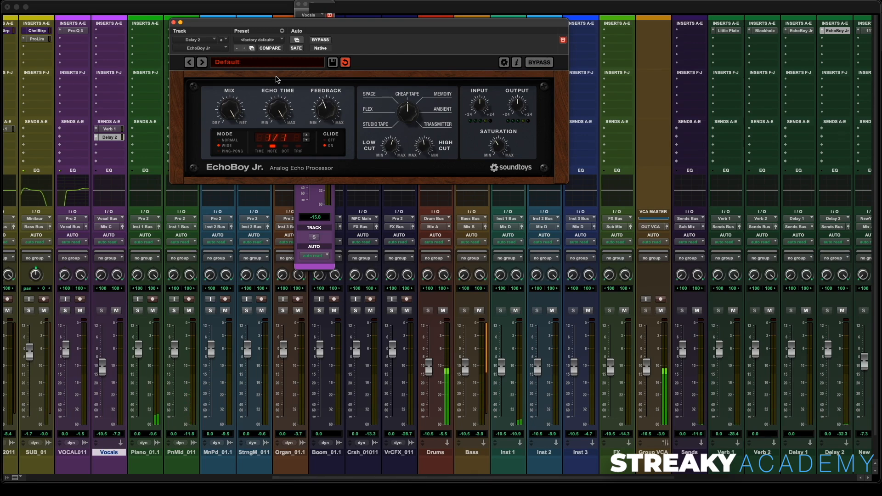
{"action": "left_click", "coordinate": [173, 22]}
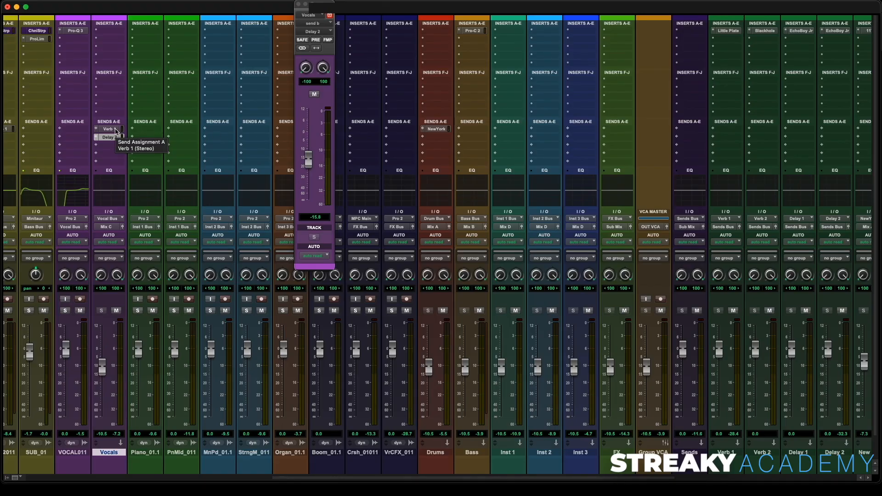
{"action": "left_click", "coordinate": [298, 4]}
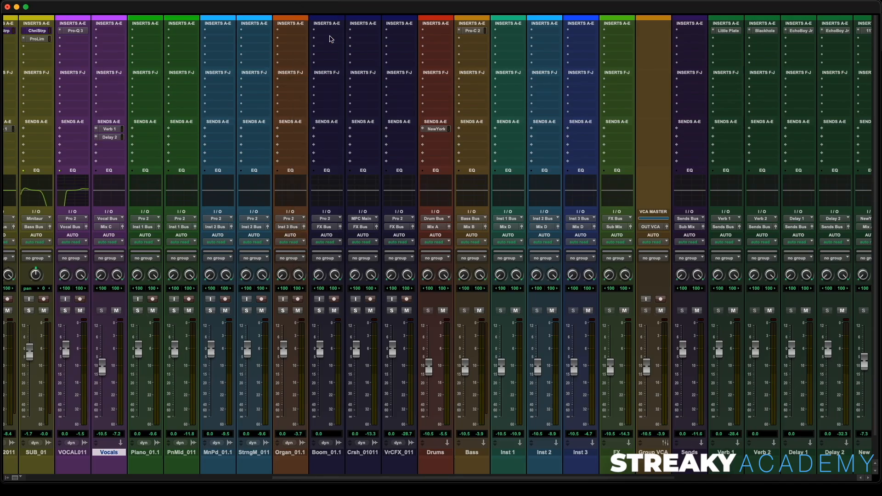
{"action": "scroll", "coordinate": [574, 146], "scroll_direction": "right", "scroll_amount": 7}
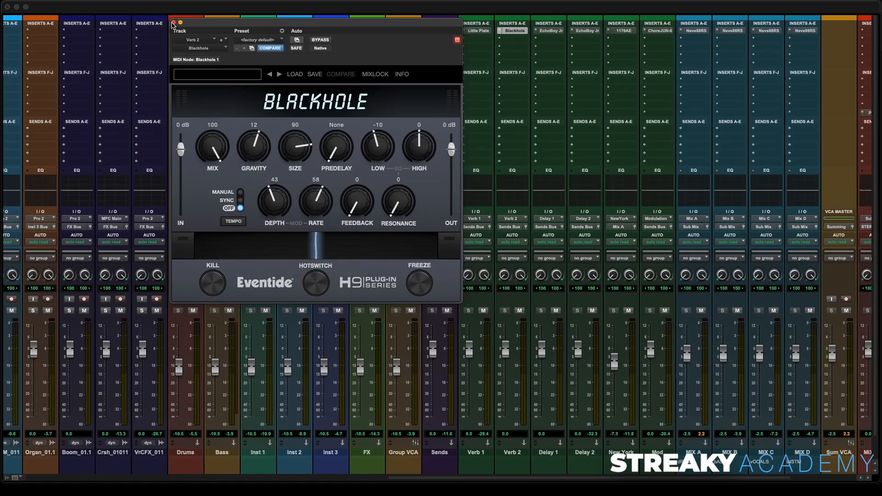
{"action": "left_click", "coordinate": [173, 22]}
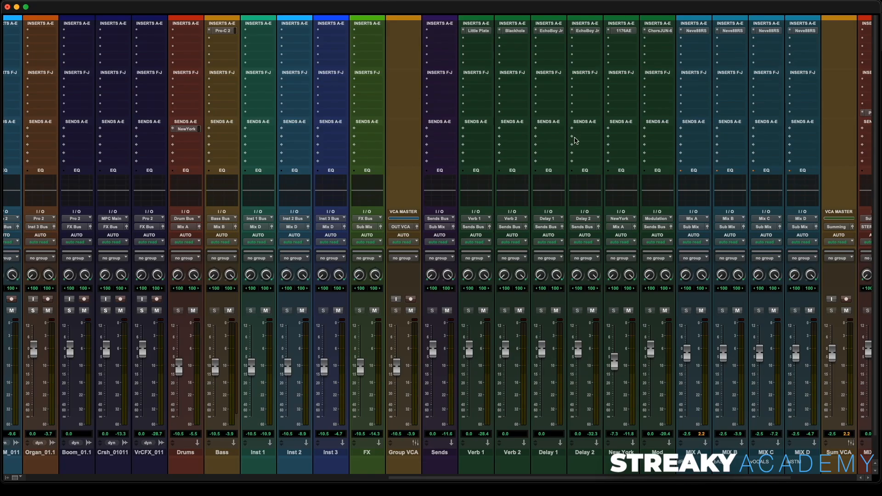
Add a Verb 2 send to the Delay 2 return track and set its level to 0.0 dB.
{"action": "left_click", "coordinate": [579, 136]}
{"action": "mouse_move", "coordinate": [595, 136]}
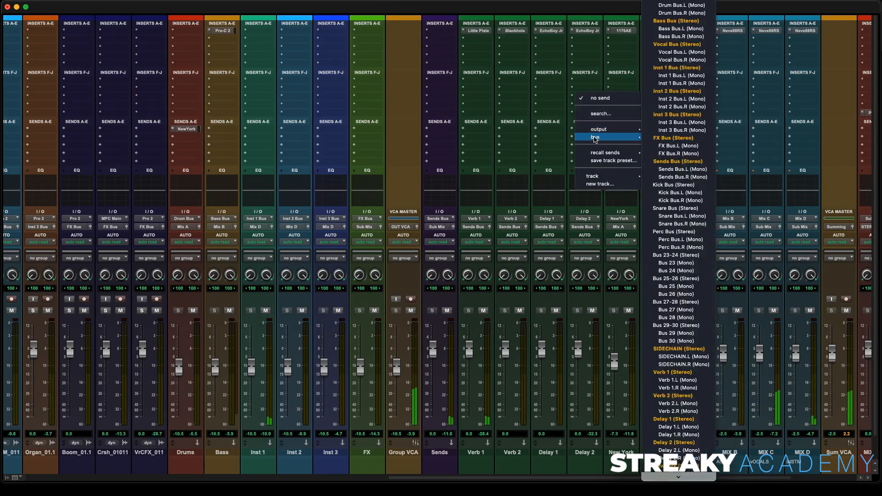
{"action": "left_click", "coordinate": [672, 396]}
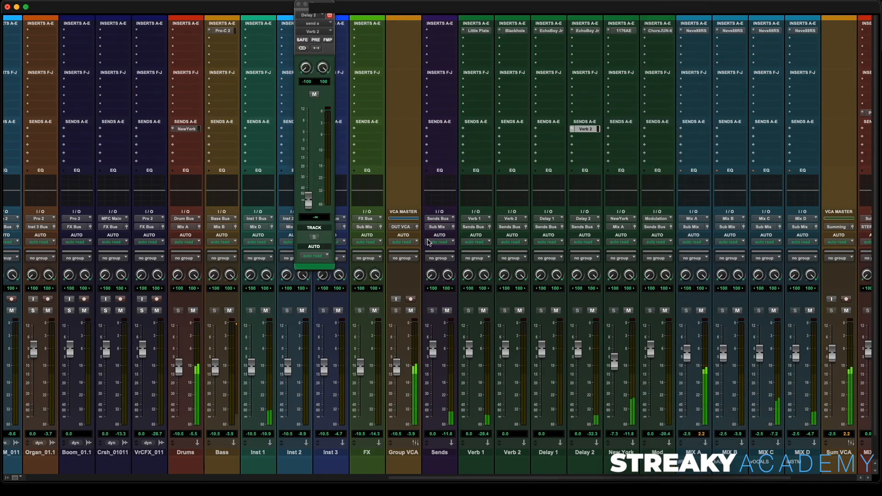
{"action": "left_click_drag", "start_coordinate": [316, 203], "coordinate": [311, 134]}
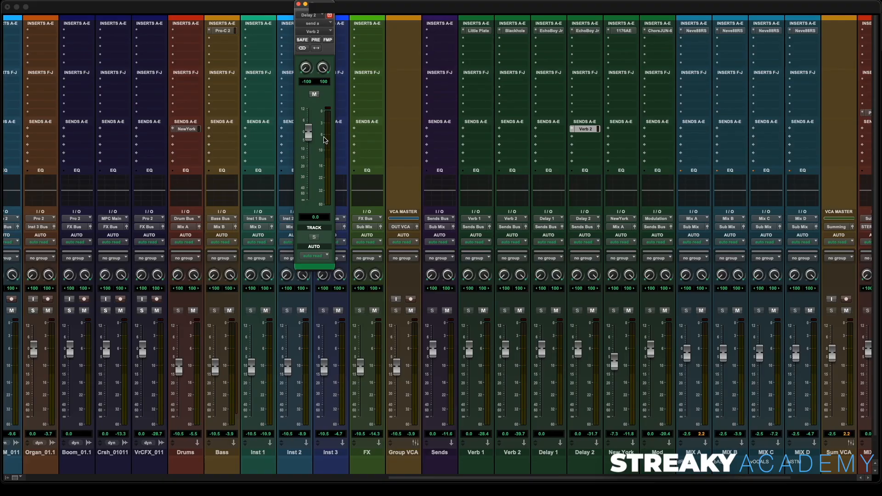
{"action": "left_click", "coordinate": [299, 4]}
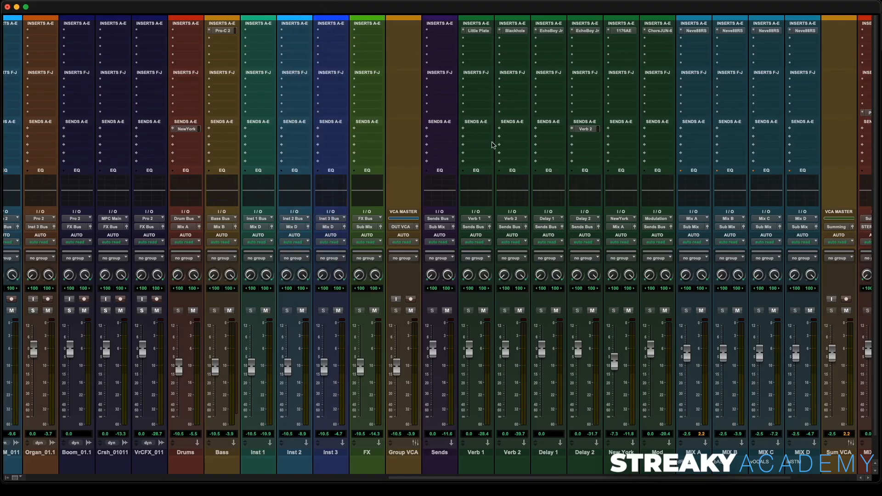
Insert a stereo Channel Strip after the Blackhole reverb on the Verb 2 track.
{"action": "left_click", "coordinate": [550, 40]}
{"action": "left_click", "coordinate": [514, 42]}
{"action": "left_click", "coordinate": [514, 41]}
{"action": "left_click", "coordinate": [528, 1]}
{"action": "type", "text": "chan"}
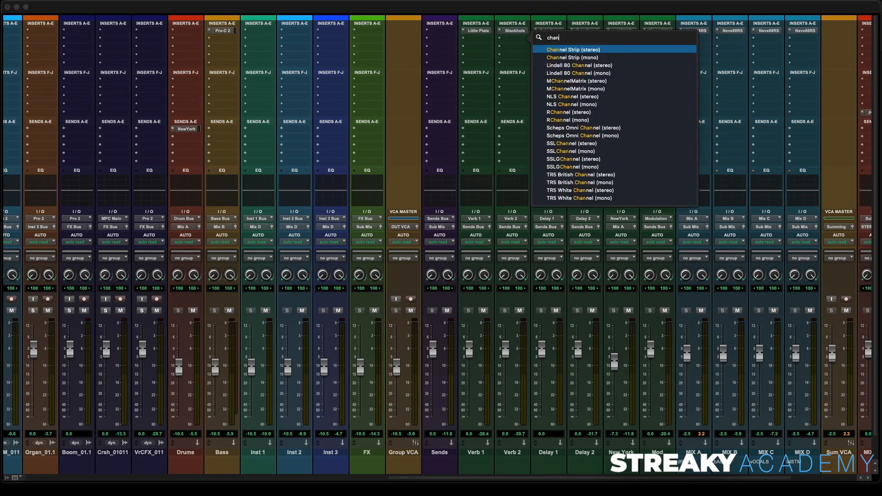
{"action": "key", "text": "Return"}
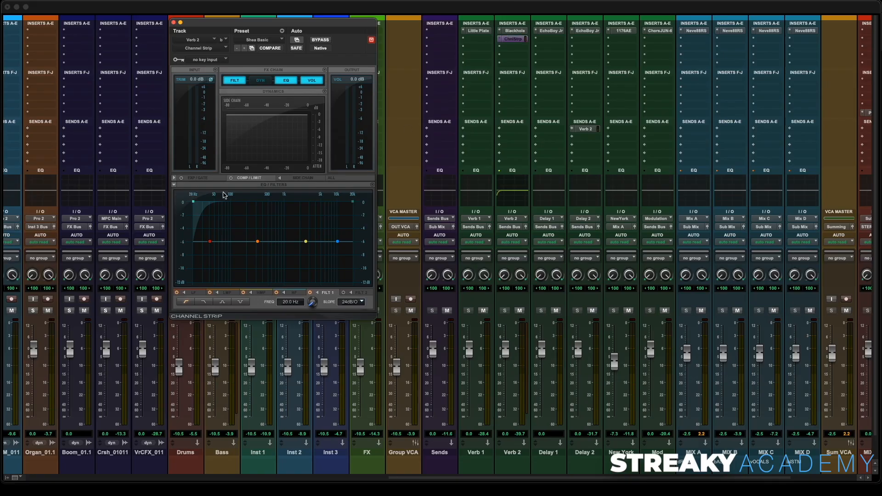
Filter the Verb 2 return in the Channel Strip with a high-pass at 94.2 Hz and a low-pass at 3.0 kHz.
{"action": "left_click_drag", "start_coordinate": [195, 201], "coordinate": [229, 201]}
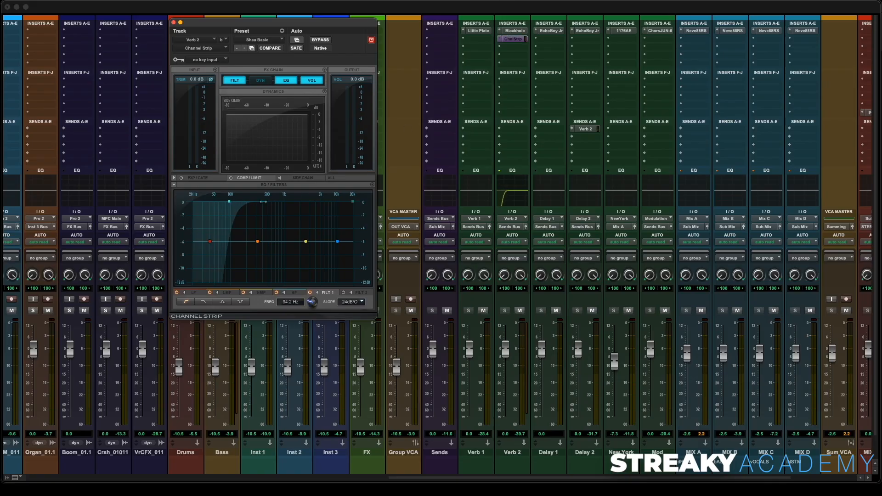
{"action": "left_click", "coordinate": [351, 202]}
{"action": "left_click_drag", "start_coordinate": [348, 202], "coordinate": [307, 202]}
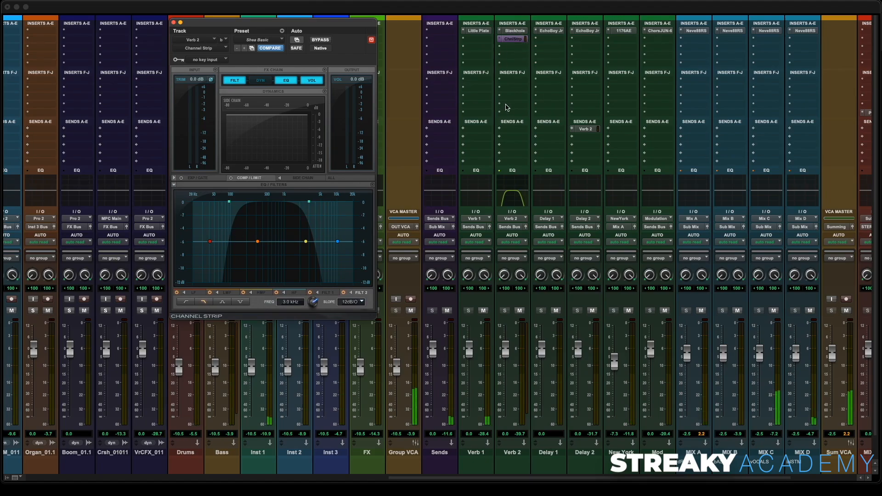
Mute the Mix A drum bus during playback to audition the vocals with their delay and reverb, and close the Channel Strip.
{"action": "scroll", "coordinate": [519, 207], "scroll_direction": "right", "scroll_amount": 5}
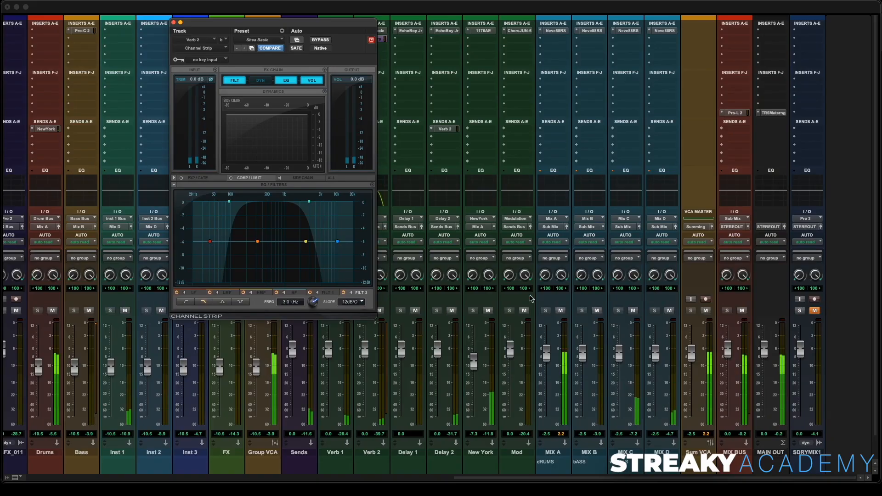
{"action": "left_click", "coordinate": [597, 310]}
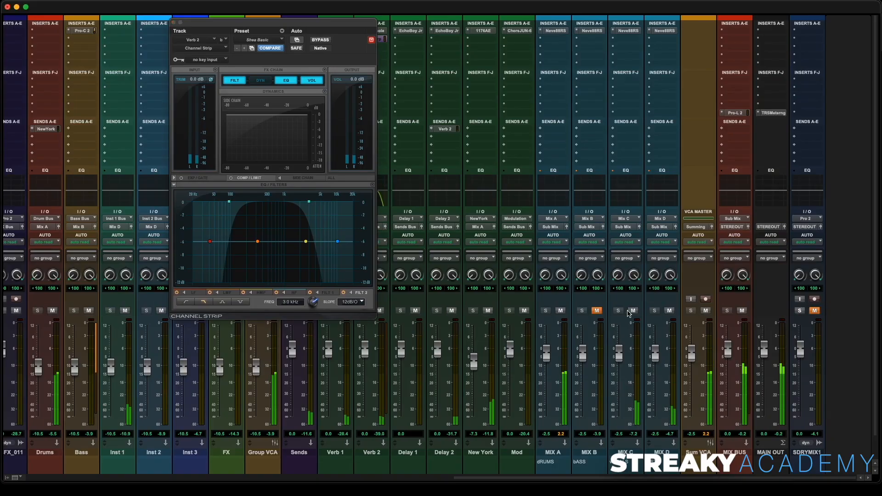
{"action": "left_click", "coordinate": [633, 311]}
{"action": "left_click", "coordinate": [668, 311]}
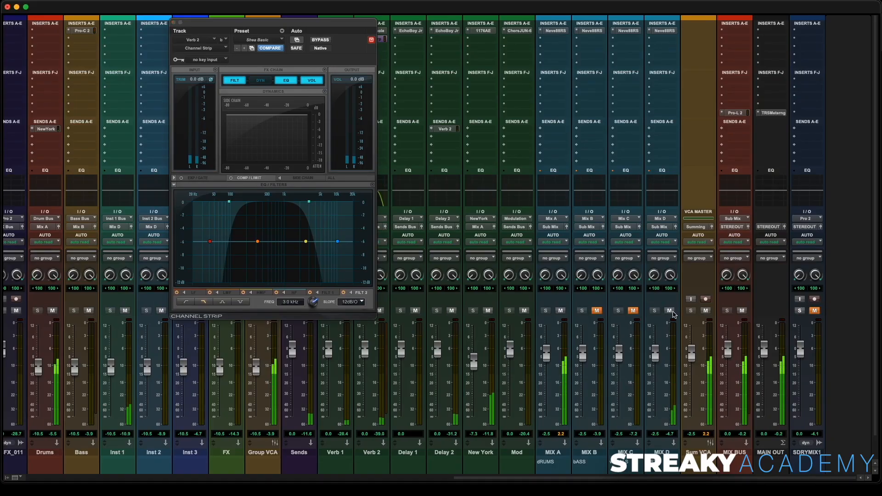
{"action": "left_click", "coordinate": [597, 311]}
{"action": "left_click", "coordinate": [560, 310]}
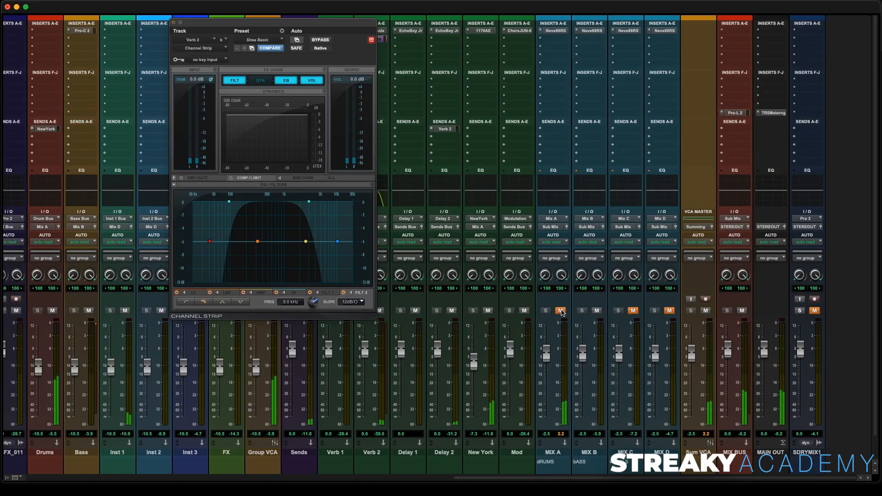
{"action": "left_click", "coordinate": [632, 311]}
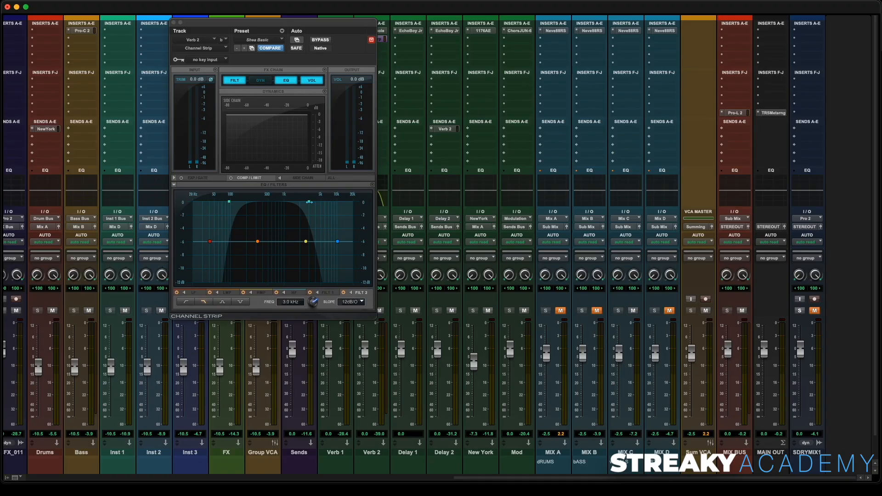
{"action": "left_click", "coordinate": [174, 23]}
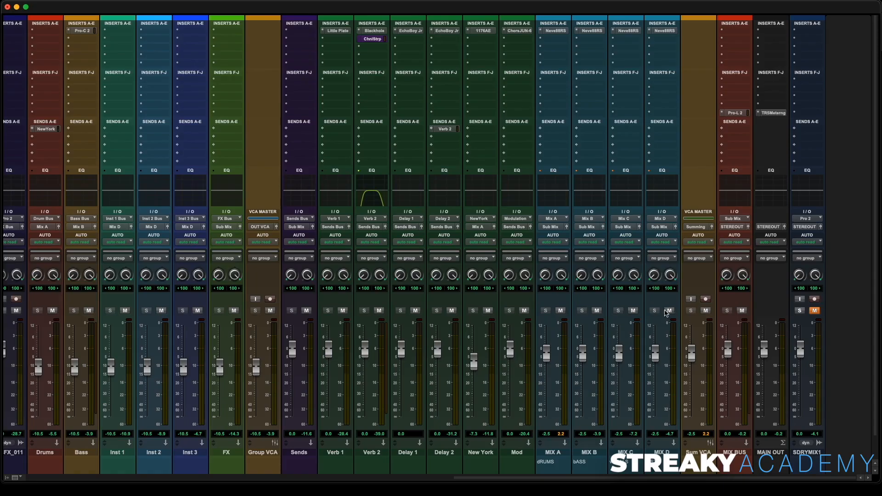
Switch to the Edit window and show an automation lane under the Vocals track for the Delay 2 send's mute.
{"action": "key", "text": "super+equal"}
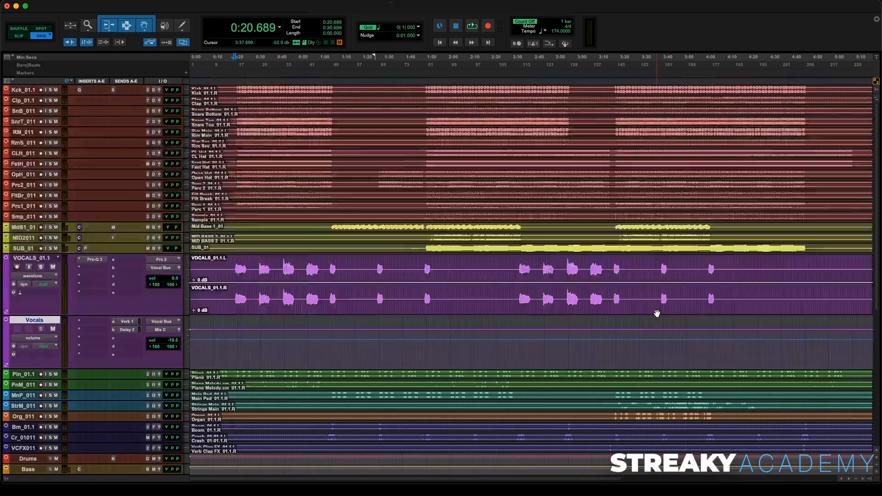
{"action": "left_click", "coordinate": [242, 274]}
{"action": "key", "text": "super+bracketright"}
{"action": "key", "text": "super+bracketright"}
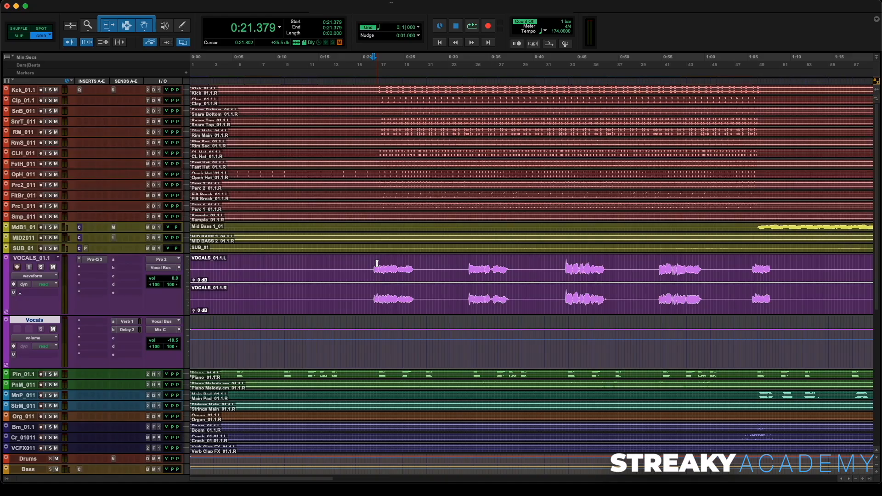
{"action": "left_click", "coordinate": [7, 366]}
{"action": "left_click", "coordinate": [25, 375]}
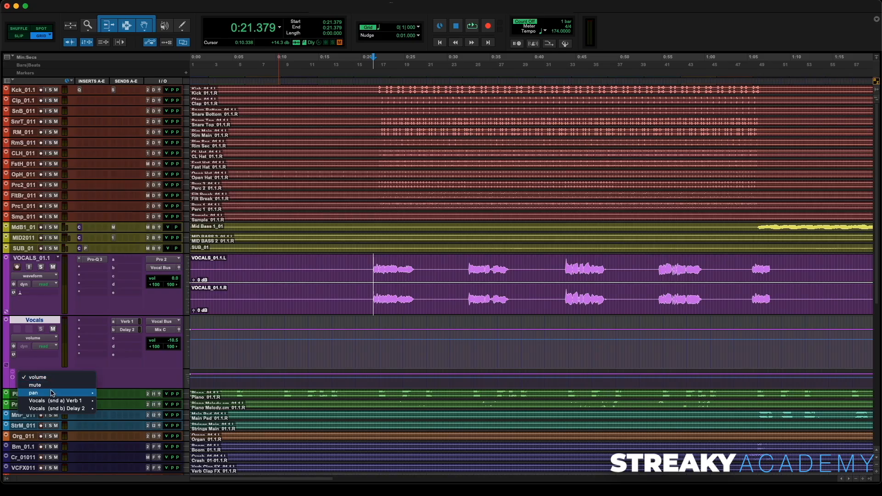
{"action": "mouse_move", "coordinate": [72, 407]}
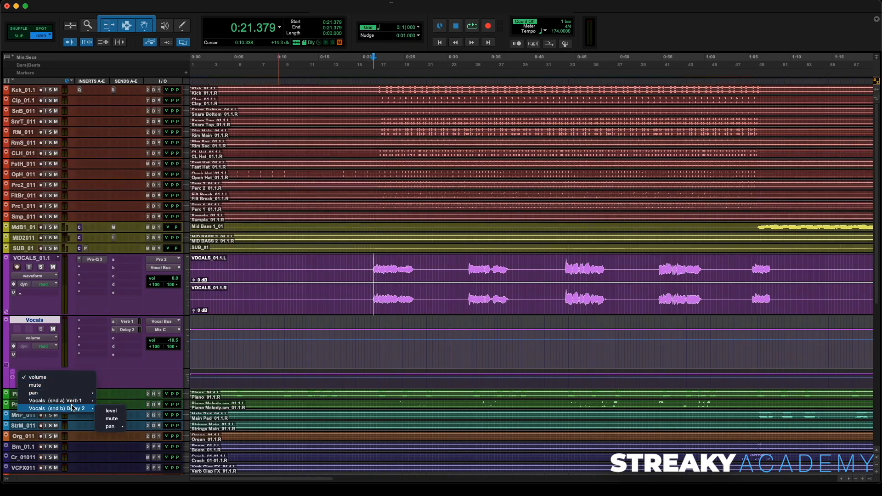
{"action": "left_click", "coordinate": [114, 419]}
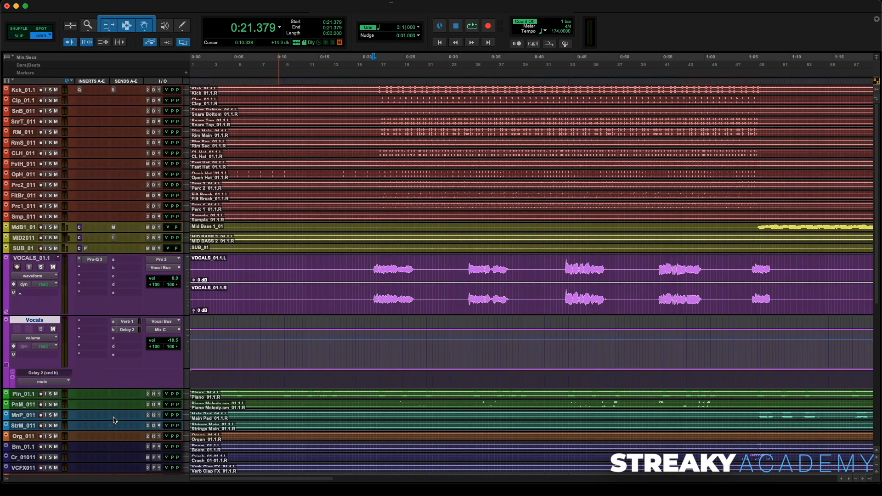
Mute the Delay 2 send over the start of the first vocal phrase, from 0:21.379 for about 3 seconds.
{"action": "left_click", "coordinate": [354, 376]}
{"action": "key", "text": "t"}
{"action": "key", "text": "t"}
{"action": "scroll", "coordinate": [355, 376], "scroll_direction": "right", "scroll_amount": 5}
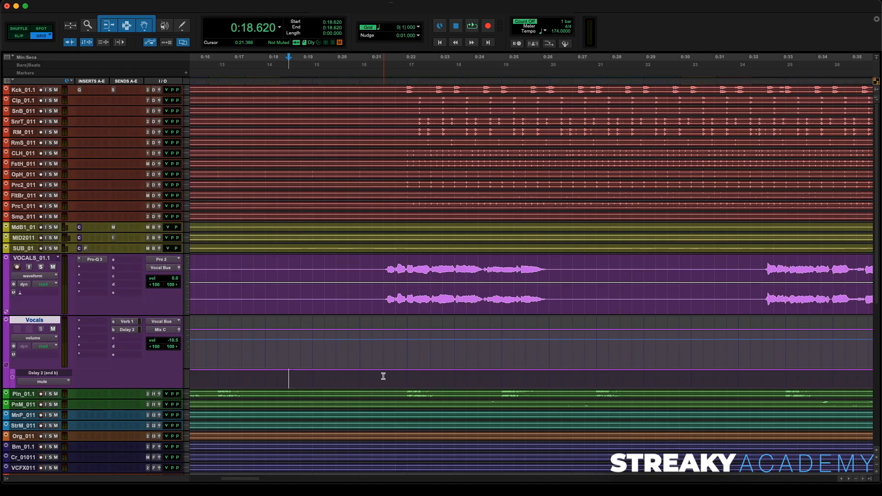
{"action": "left_click_drag", "start_coordinate": [384, 376], "coordinate": [478, 380]}
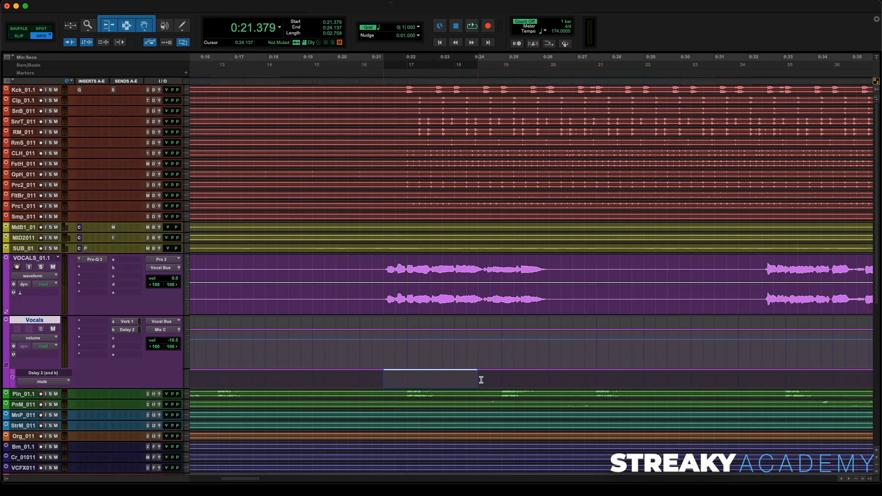
{"action": "left_click_drag", "start_coordinate": [443, 373], "coordinate": [449, 390]}
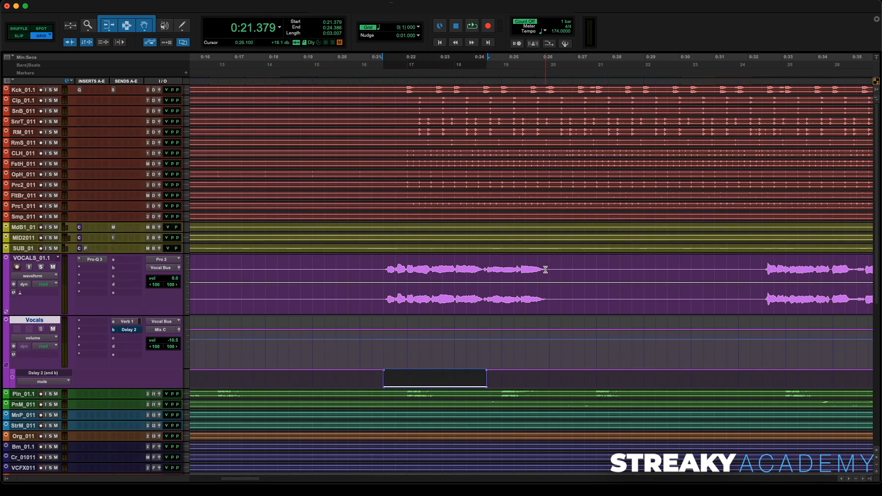
Play back the first vocal phrase from 0:21.034 to check the delay mute automation.
{"action": "left_click", "coordinate": [376, 79]}
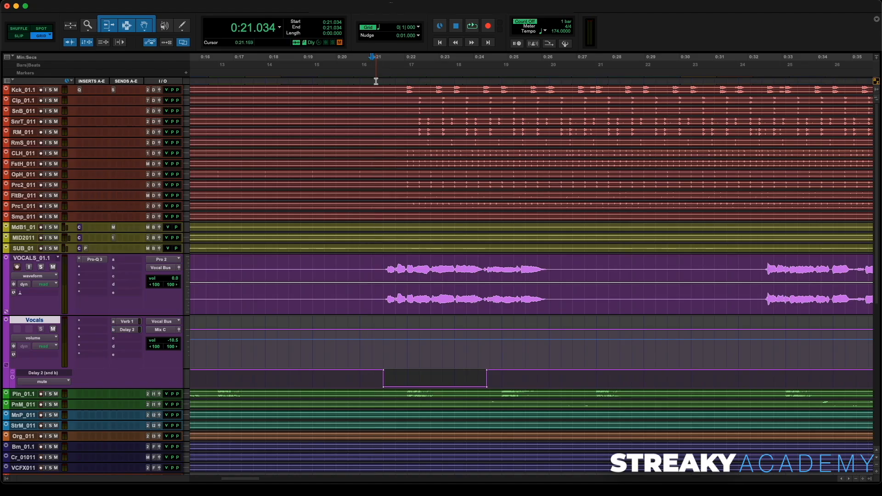
{"action": "key", "text": "space"}
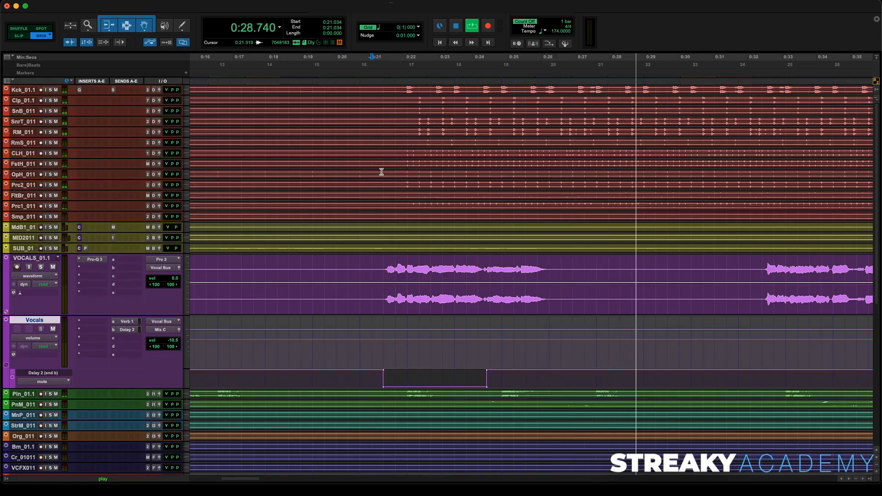
{"action": "key", "text": "space"}
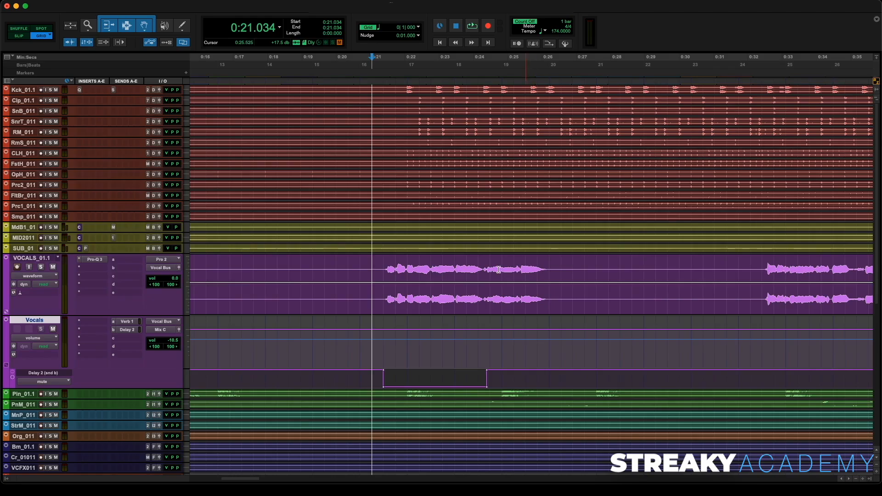
Mute the Delay 2 send over the start of the second vocal phrase, from 0:32.413 to 0:35.287.
{"action": "scroll", "coordinate": [444, 267], "scroll_direction": "right", "scroll_amount": 10}
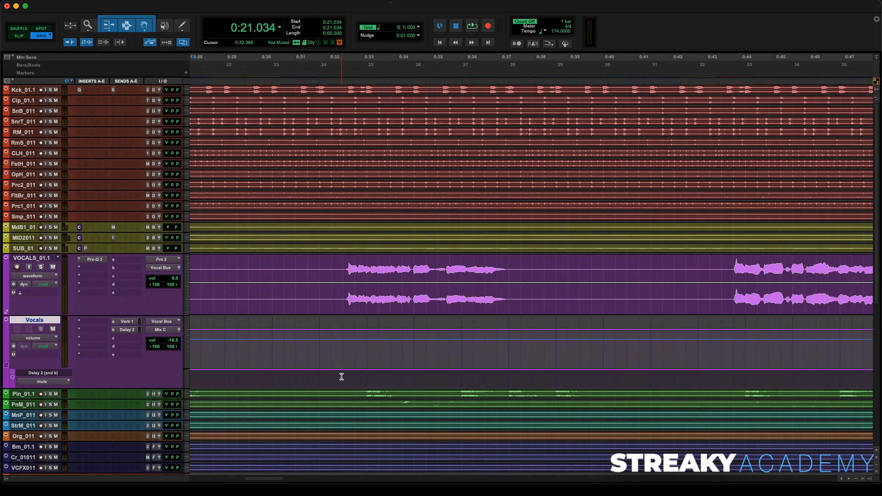
{"action": "left_click_drag", "start_coordinate": [342, 377], "coordinate": [441, 378]}
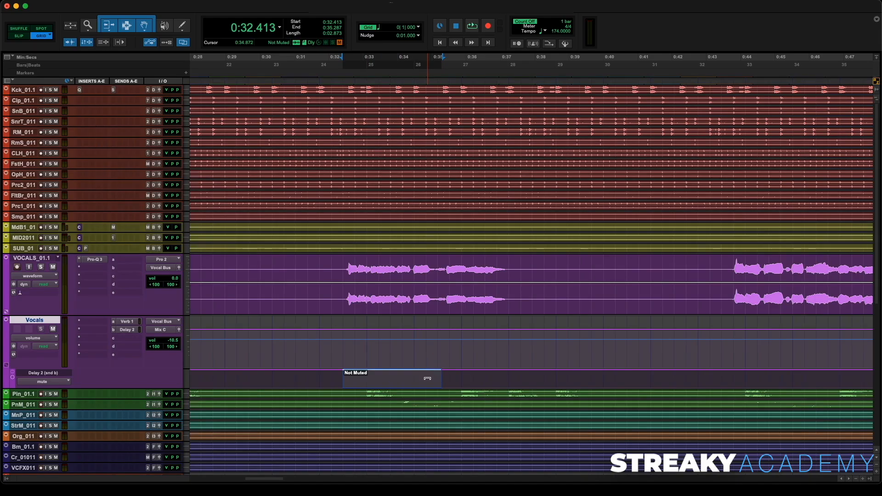
{"action": "left_click", "coordinate": [427, 378]}
Play back the second vocal phrase from 0:32.068 to check its delay throw.
{"action": "left_click", "coordinate": [335, 75]}
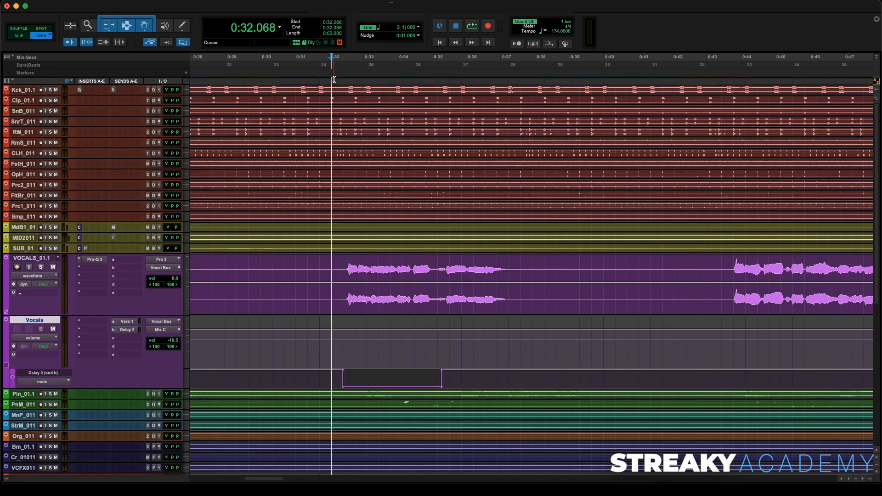
{"action": "key", "text": "space"}
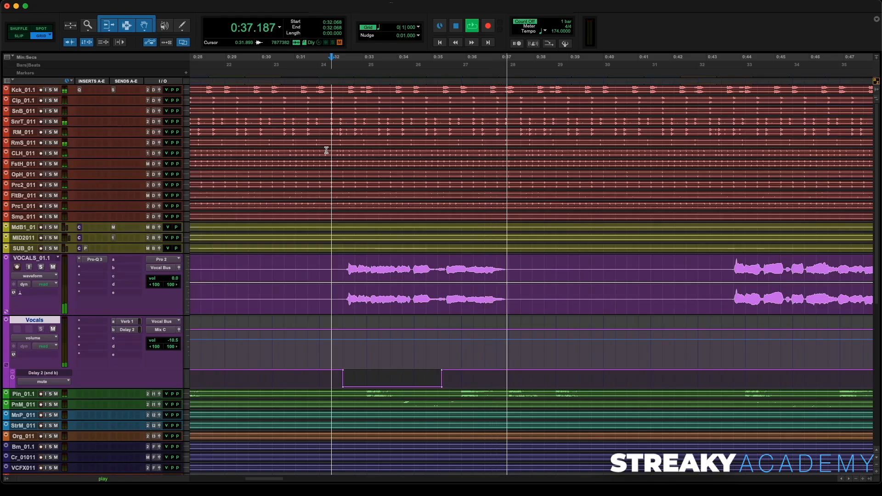
{"action": "scroll", "coordinate": [325, 148], "scroll_direction": "right", "scroll_amount": 10}
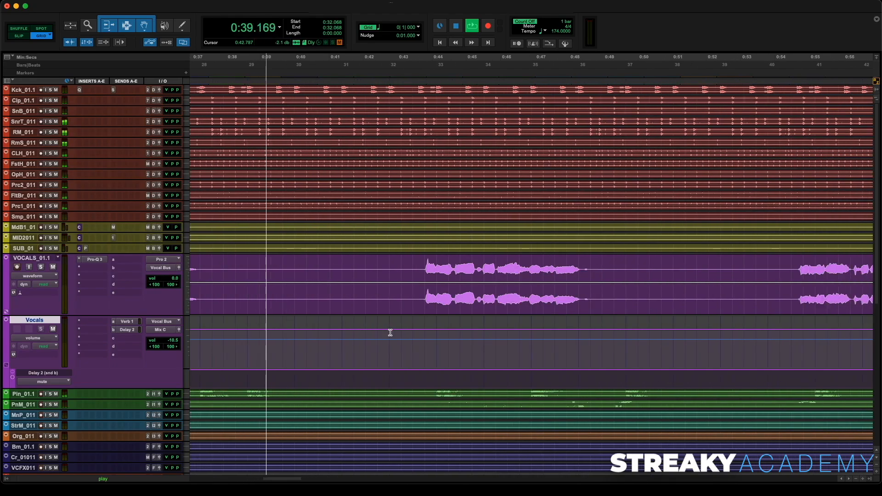
Mute the Delay 2 send over the third vocal phrase from 0:43.448 to 0:46.551 and play it back from 0:45.517.
{"action": "left_click_drag", "start_coordinate": [413, 378], "coordinate": [492, 388]}
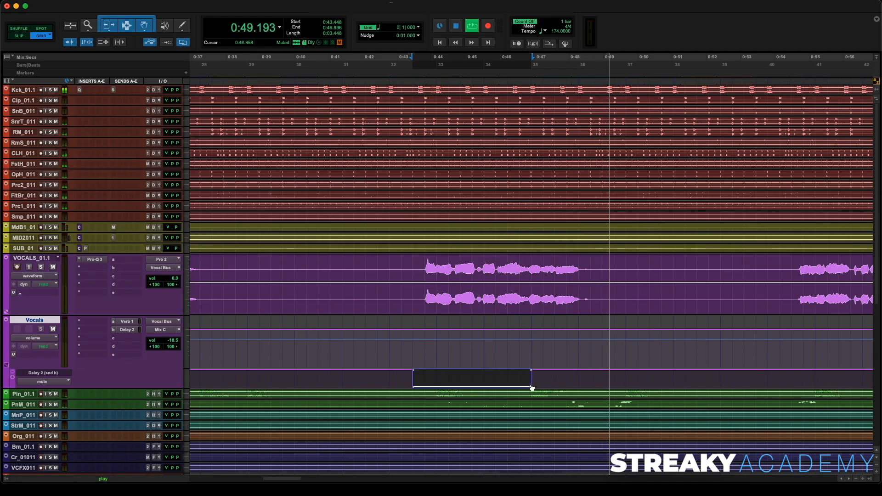
{"action": "key", "text": "space"}
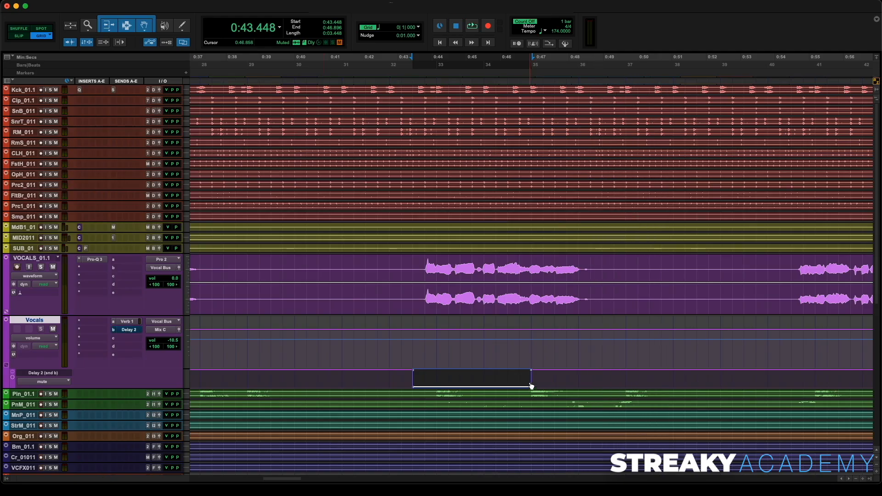
{"action": "left_click", "coordinate": [519, 386]}
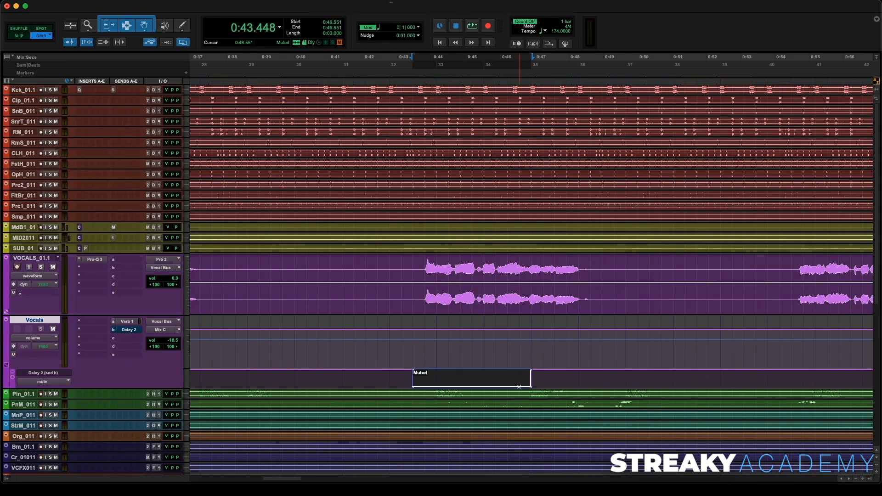
{"action": "left_click_drag", "start_coordinate": [529, 372], "coordinate": [520, 373]}
{"action": "left_click", "coordinate": [485, 68]}
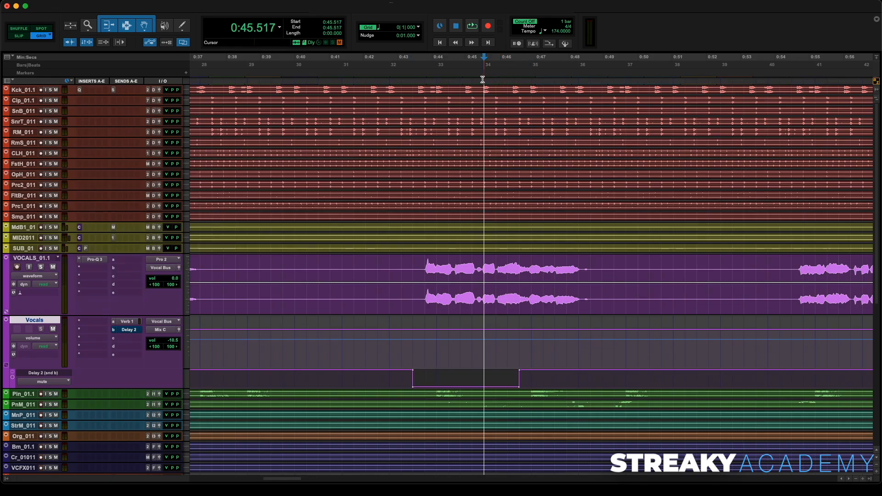
{"action": "key", "text": "space"}
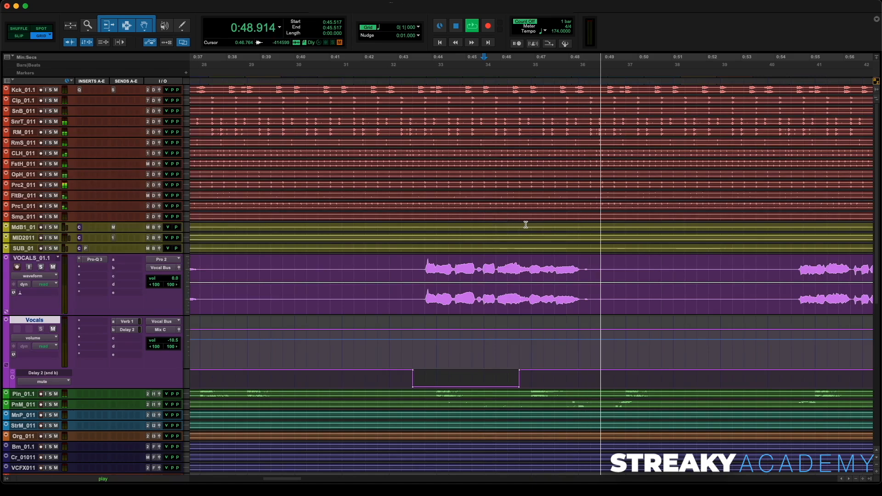
Mute the Delay 2 send over the fourth vocal phrase from 0:54.482 to 0:57.241 and play it back from 0:56.551.
{"action": "scroll", "coordinate": [505, 222], "scroll_direction": "right", "scroll_amount": 10}
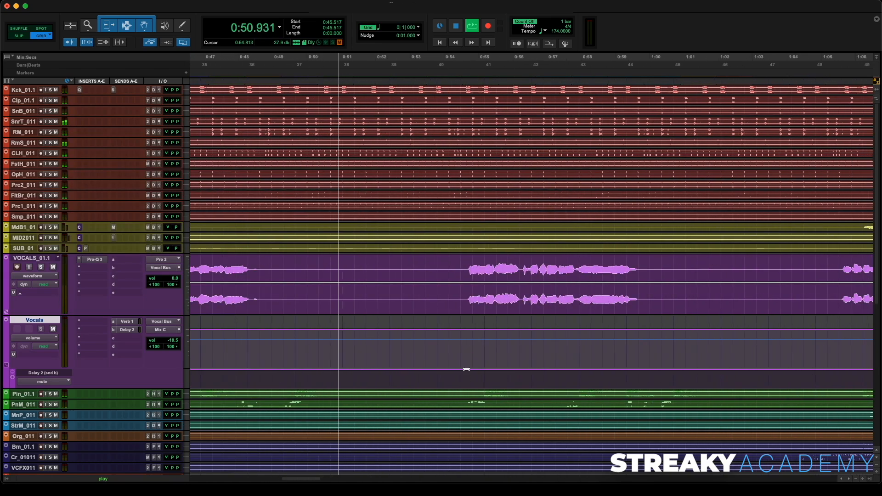
{"action": "left_click_drag", "start_coordinate": [461, 384], "coordinate": [555, 397]}
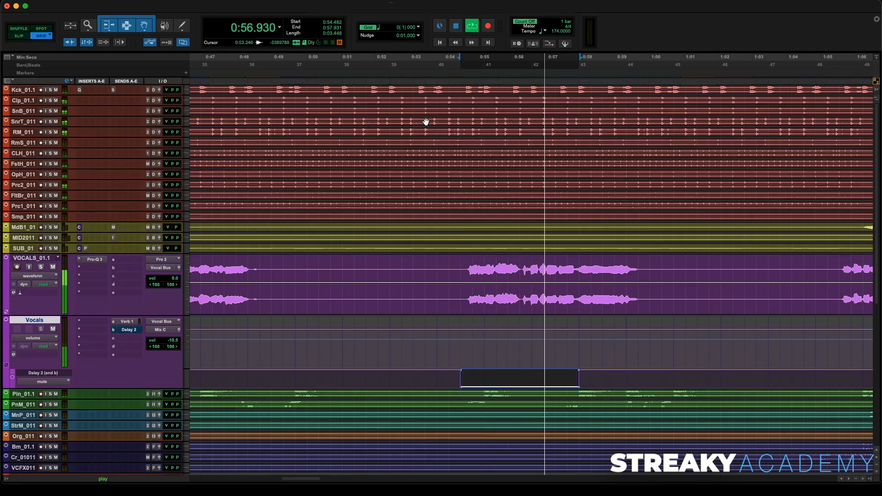
{"action": "left_click", "coordinate": [448, 98]}
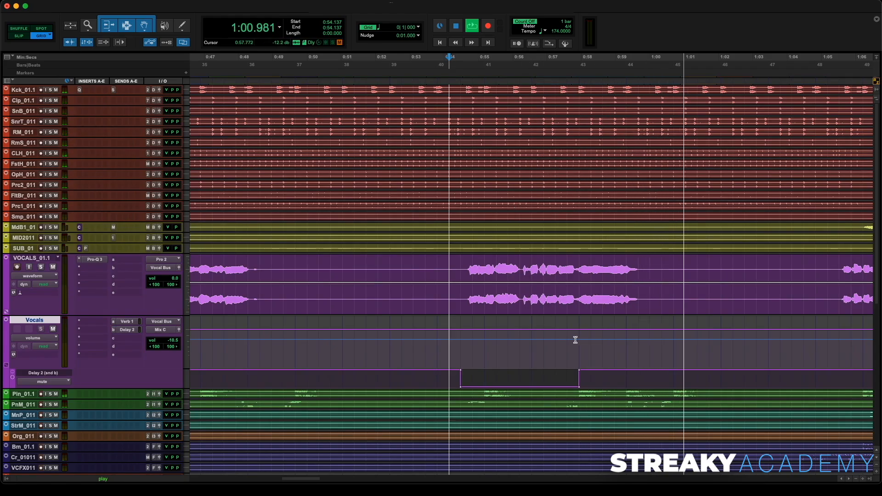
{"action": "key", "text": "space"}
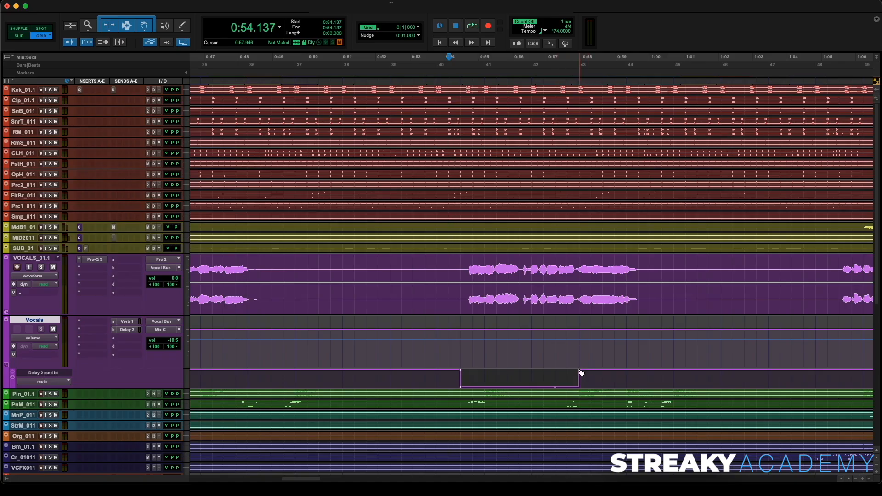
{"action": "left_click_drag", "start_coordinate": [580, 370], "coordinate": [555, 371]}
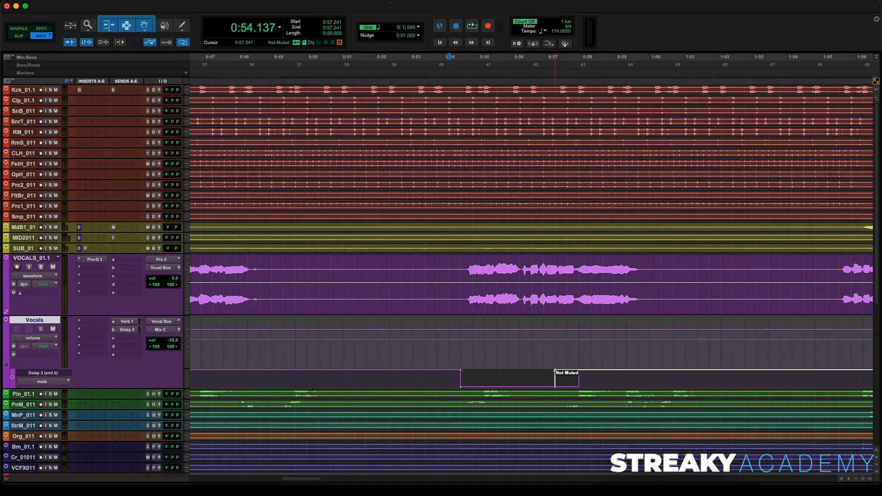
{"action": "left_click", "coordinate": [532, 89]}
{"action": "key", "text": "space"}
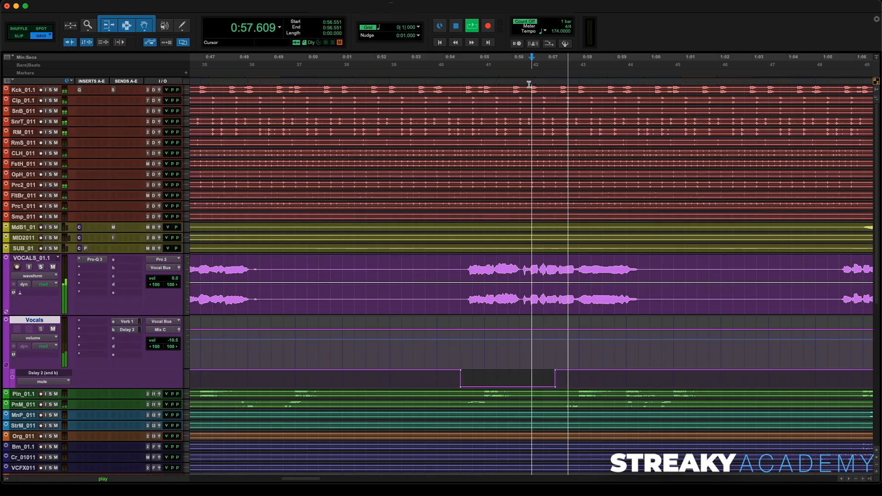
Stop playback, add a Delay 2 send level automation lane beneath the Vocals mute lane, and enlarge both lanes.
{"action": "key", "text": "r"}
{"action": "key", "text": "r"}
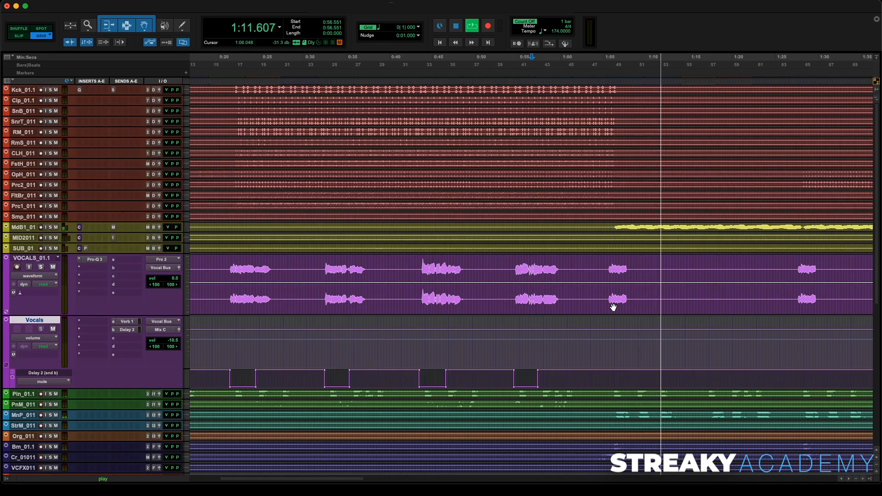
{"action": "key", "text": "space"}
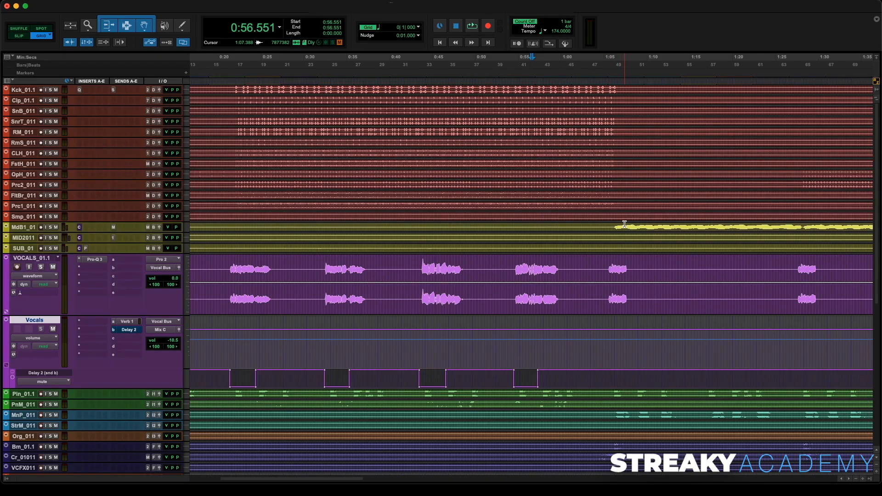
{"action": "left_click", "coordinate": [13, 378]}
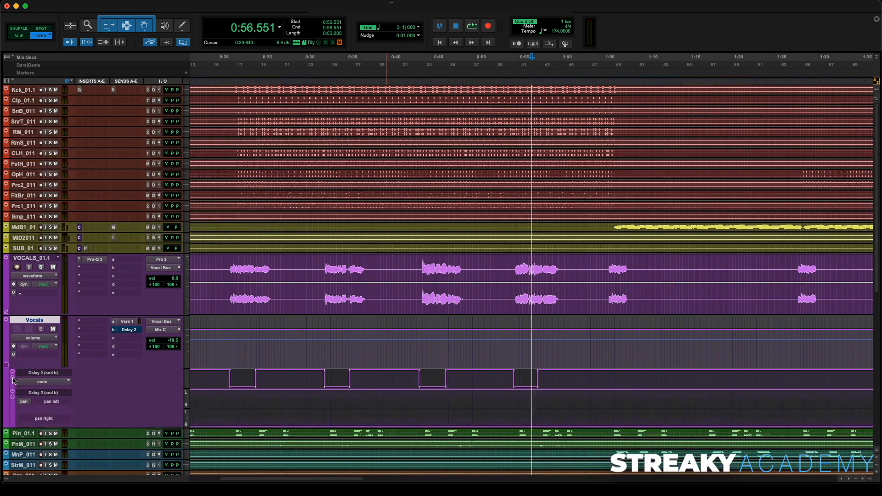
{"action": "left_click", "coordinate": [21, 403]}
{"action": "mouse_move", "coordinate": [25, 402]}
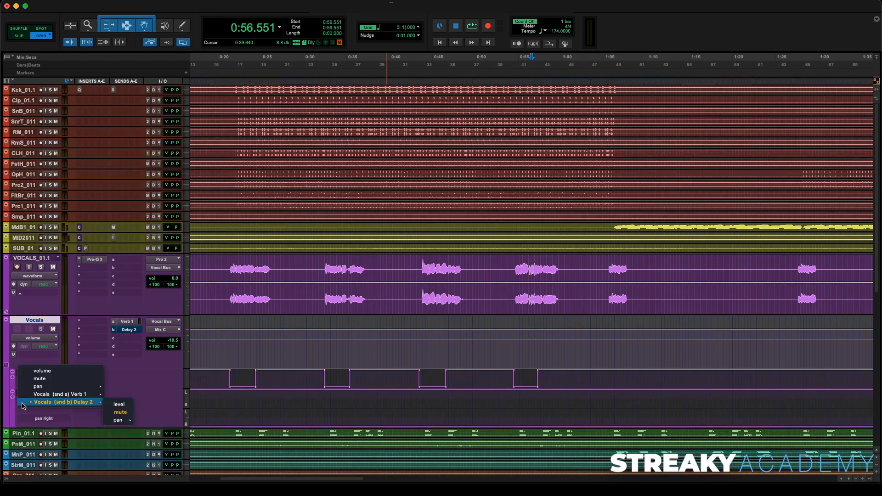
{"action": "left_click", "coordinate": [119, 404]}
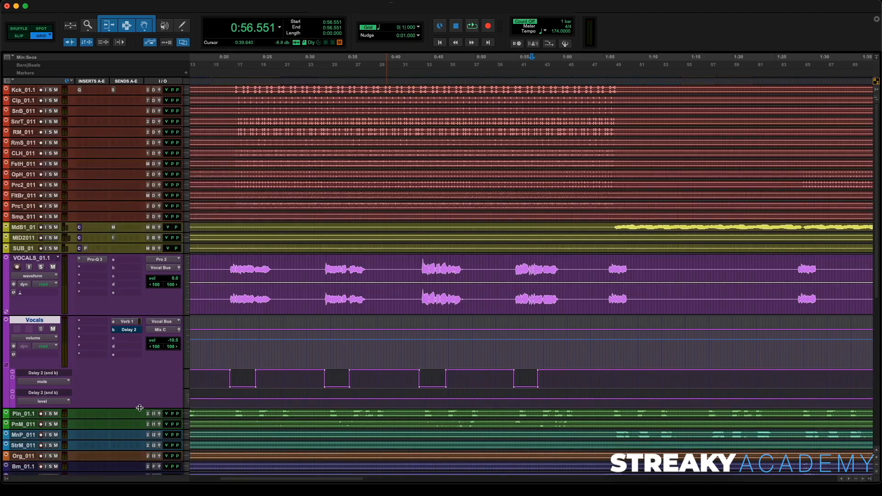
{"action": "left_click_drag", "start_coordinate": [140, 408], "coordinate": [156, 443]}
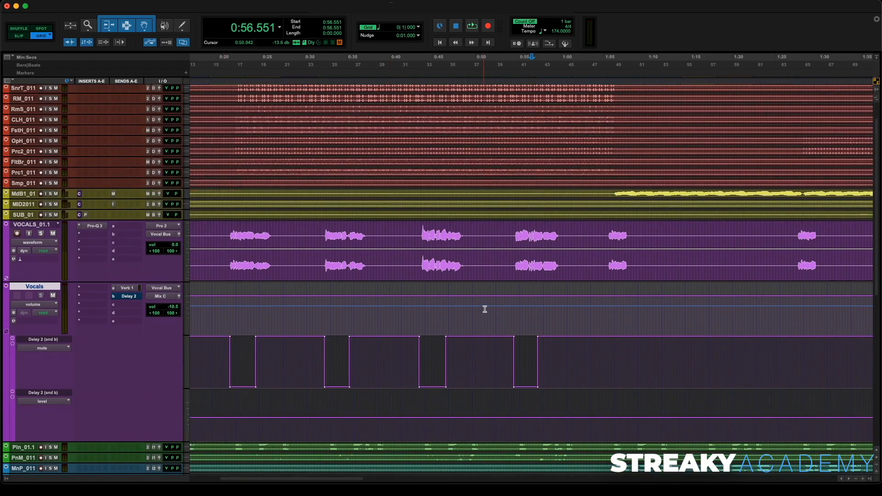
{"action": "scroll", "coordinate": [484, 309], "scroll_direction": "down", "scroll_amount": 3}
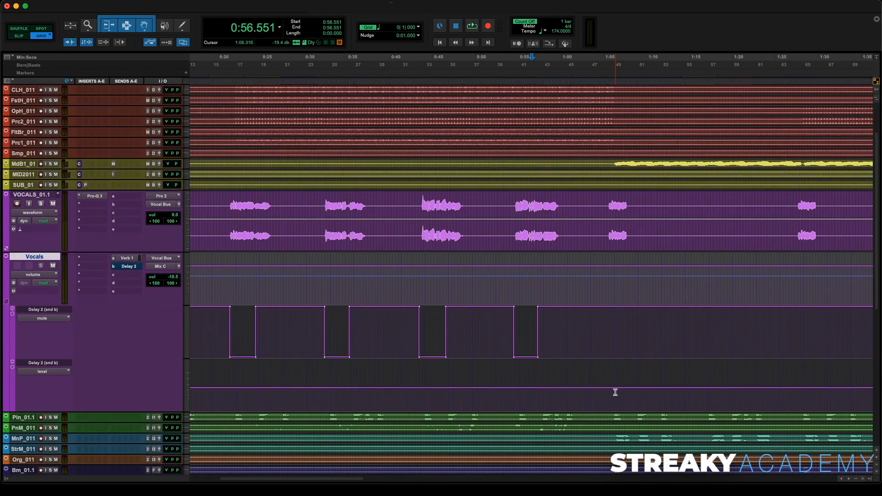
Automate the Delay 2 send level to jump to -2.6 dB at 1:06.206 and fall back by about 1:09.7.
{"action": "left_click_drag", "start_coordinate": [615, 392], "coordinate": [624, 393]}
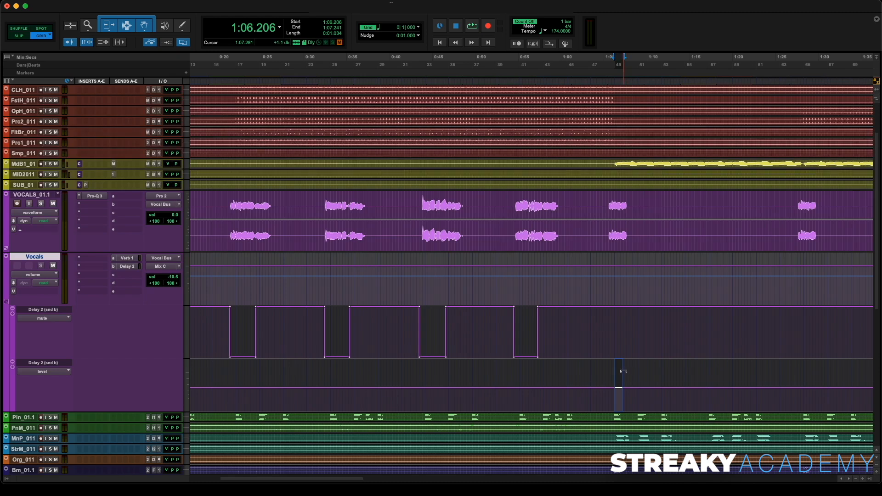
{"action": "left_click", "coordinate": [623, 391]}
{"action": "key", "text": "t"}
{"action": "key", "text": "t"}
{"action": "key", "text": "t"}
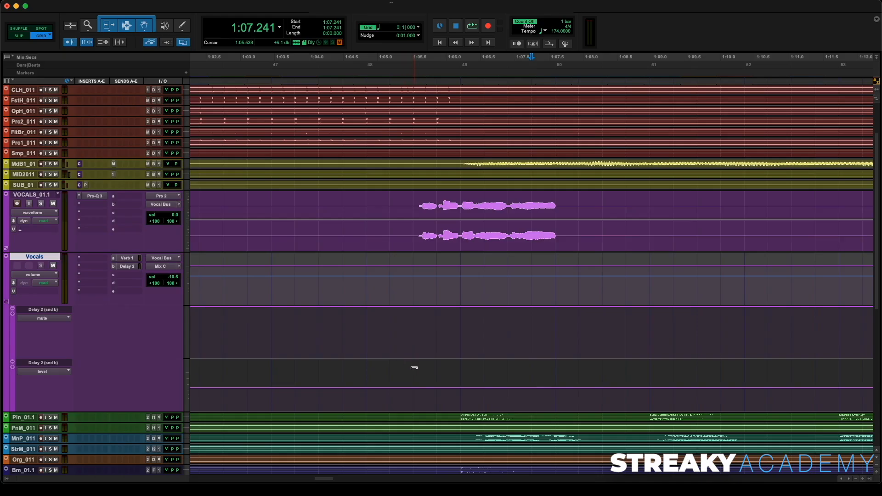
{"action": "left_click", "coordinate": [414, 406]}
{"action": "key", "text": "space"}
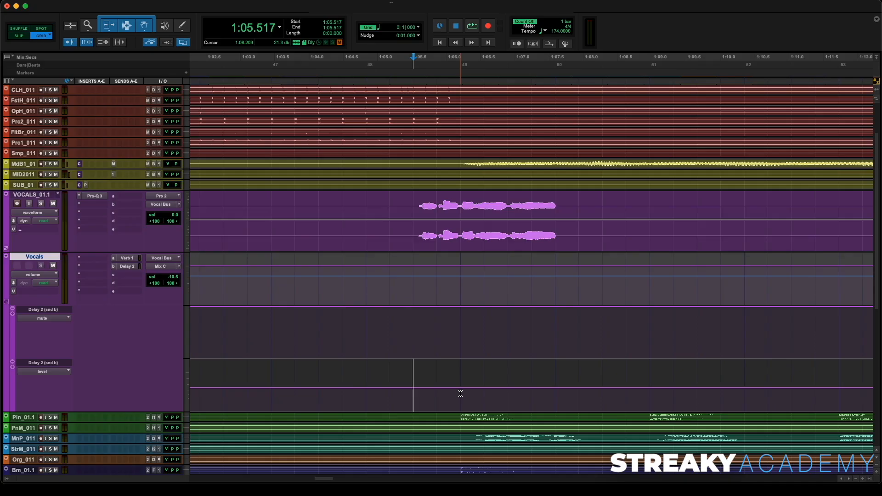
{"action": "left_click_drag", "start_coordinate": [460, 382], "coordinate": [580, 384]}
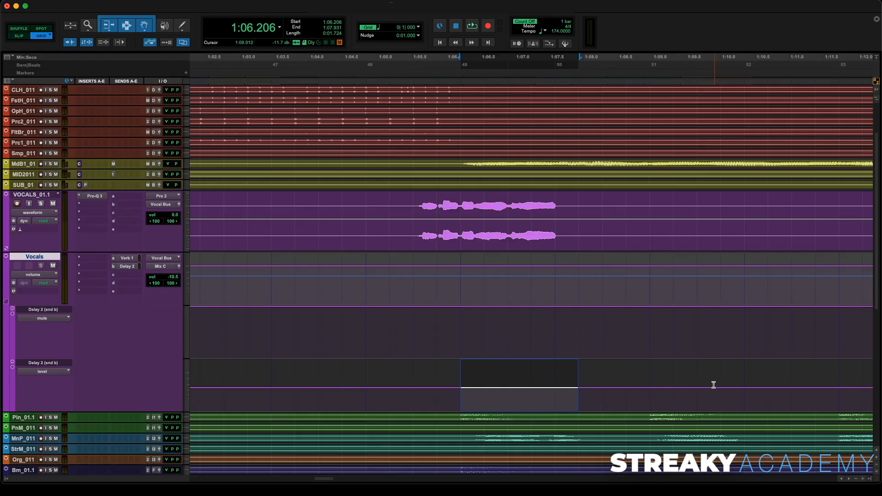
{"action": "left_click", "coordinate": [739, 381]}
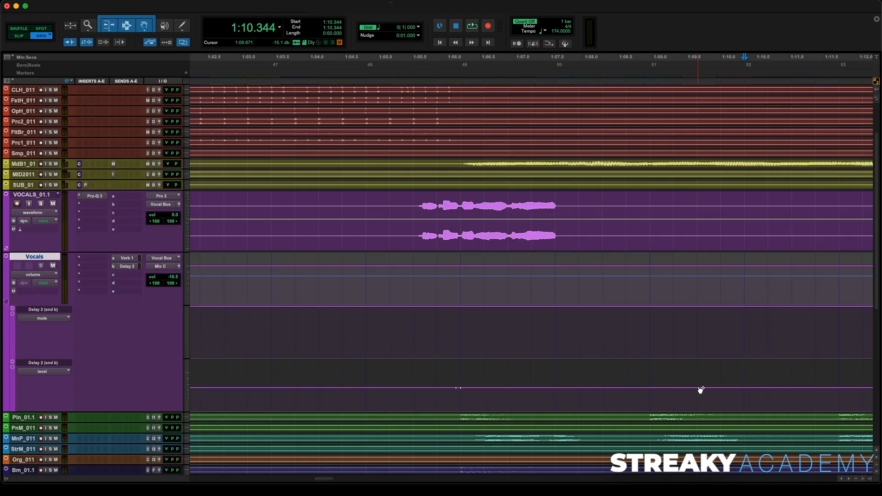
{"action": "left_click_drag", "start_coordinate": [462, 388], "coordinate": [460, 375]}
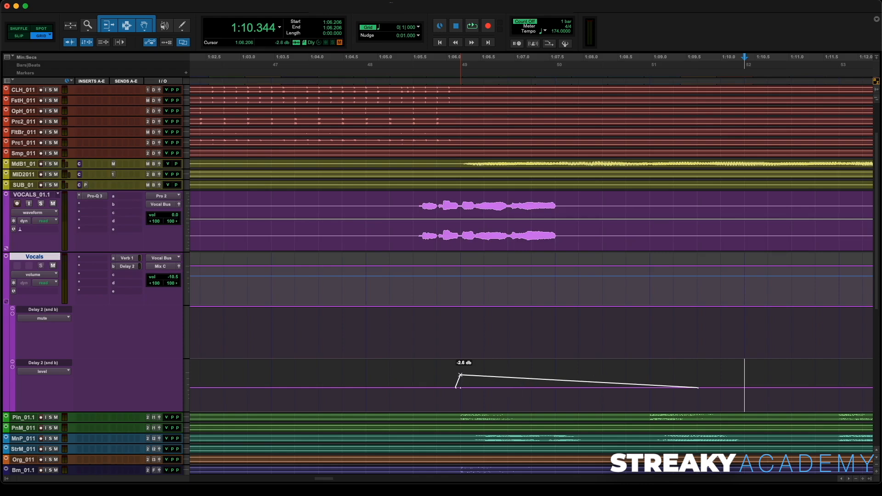
Play back the Delay 2 level throw from 1:05.517 and lower its peak slightly.
{"action": "left_click", "coordinate": [412, 77]}
{"action": "key", "text": "space"}
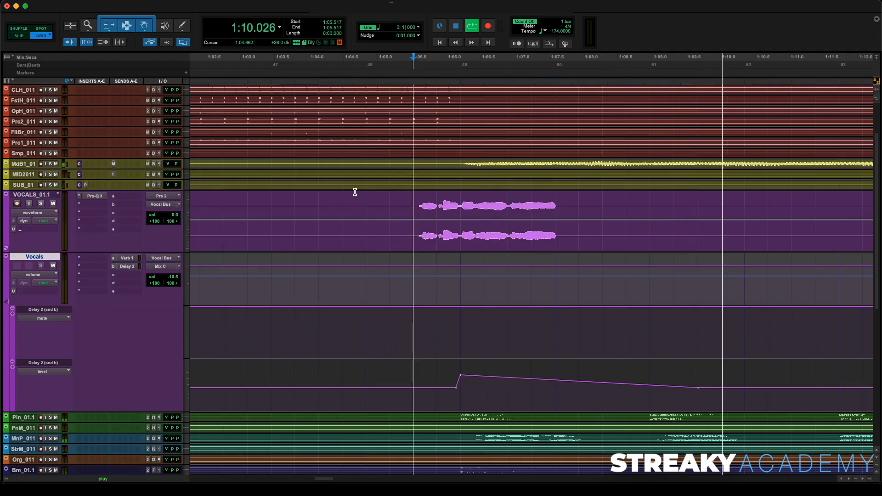
{"action": "left_click_drag", "start_coordinate": [461, 377], "coordinate": [461, 378]}
{"action": "key", "text": "r"}
{"action": "key", "text": "r"}
{"action": "key", "text": "r"}
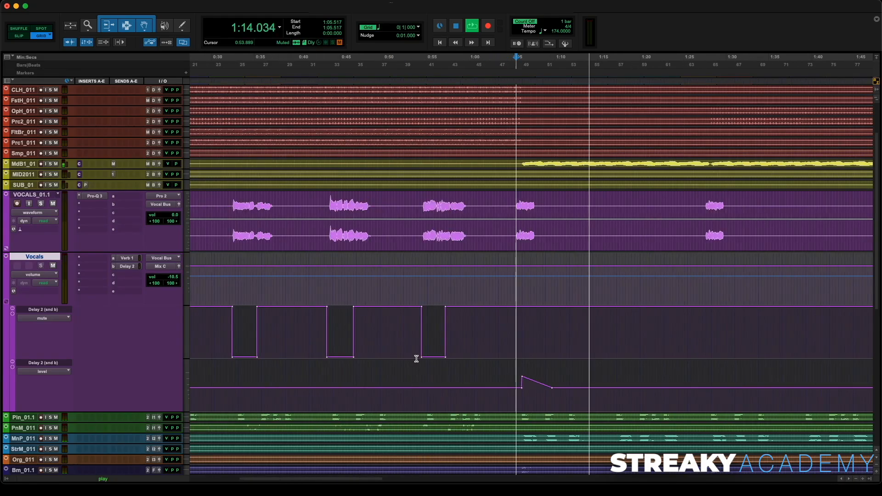
{"action": "key", "text": "space"}
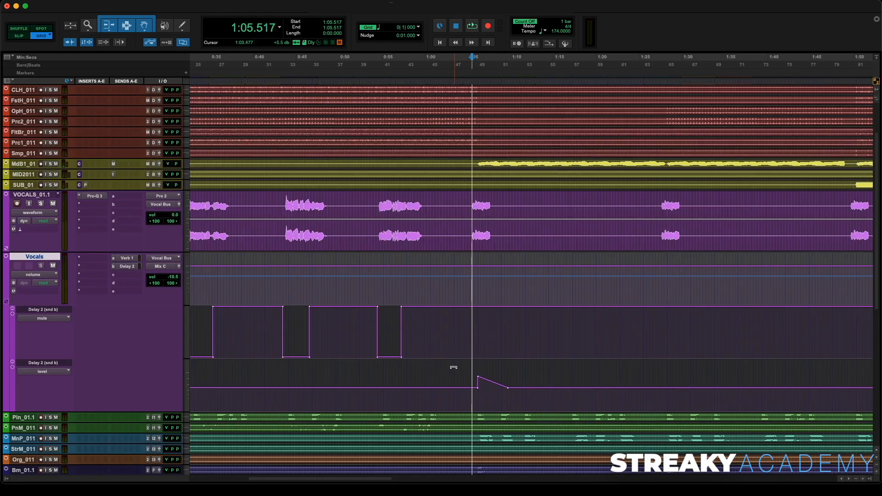
Set the grid to 1 bar and copy the Delay 2 level throw from 1:03.448–1:11.724 to 1:25.517.
{"action": "left_click", "coordinate": [383, 28]}
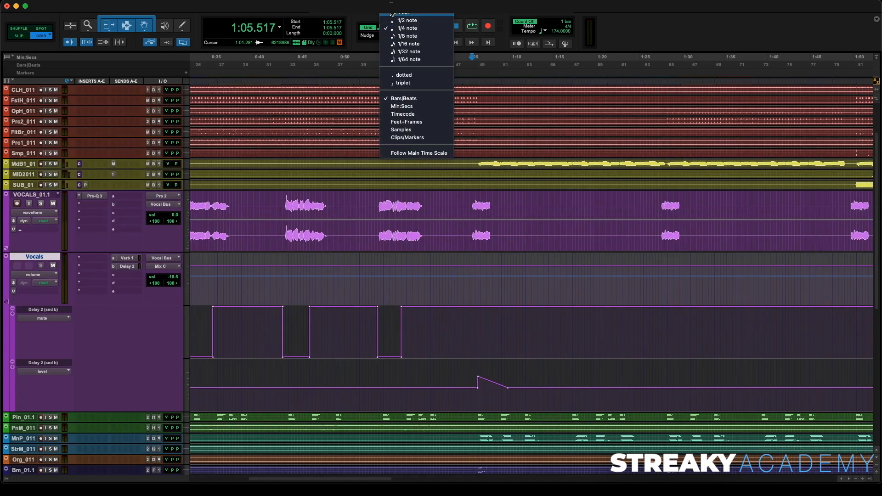
{"action": "left_click", "coordinate": [393, 13]}
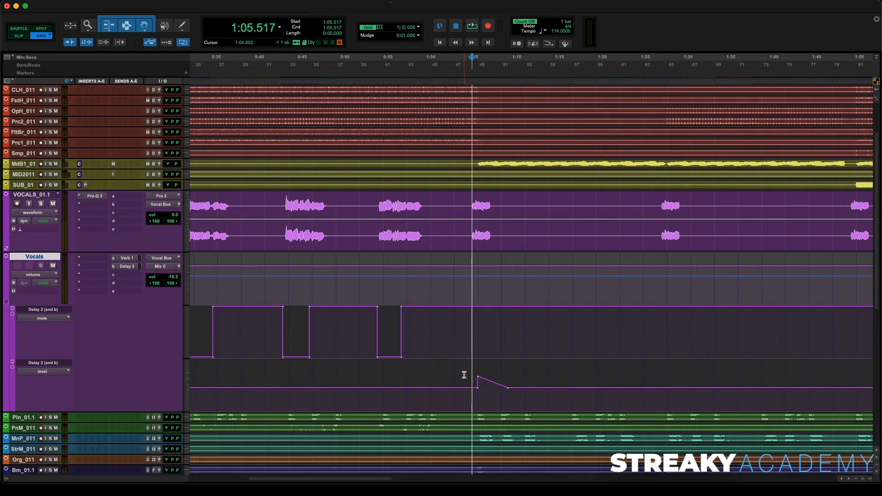
{"action": "left_click", "coordinate": [453, 393]}
{"action": "left_click_drag", "start_coordinate": [453, 393], "coordinate": [522, 401]}
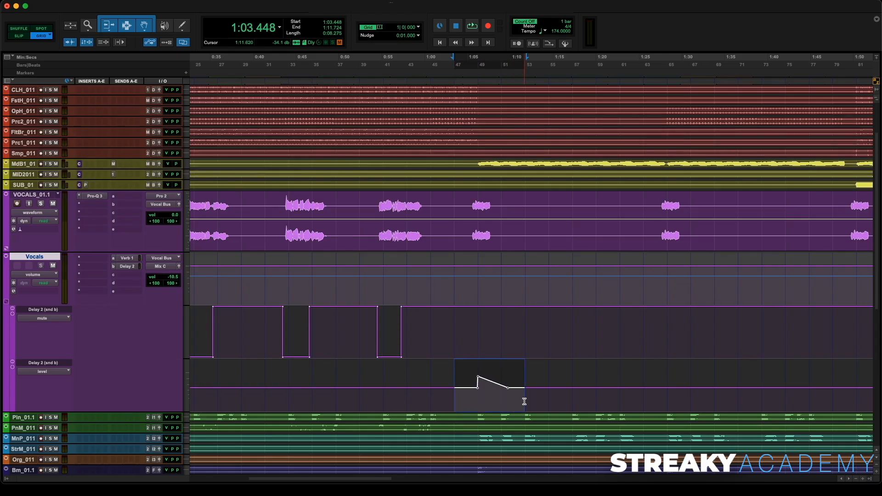
{"action": "left_click", "coordinate": [640, 397]}
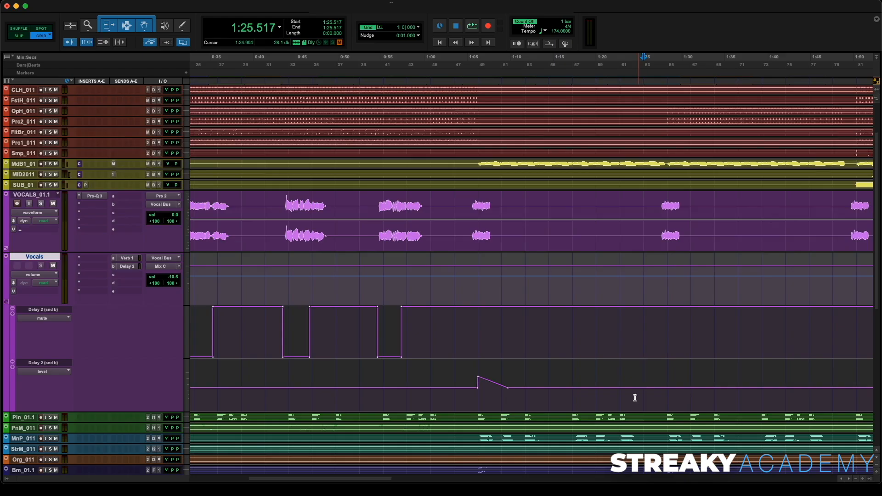
{"action": "key", "text": "super+v"}
Paste the Delay 2 level throw again at 1:47.586 and play back from there.
{"action": "scroll", "coordinate": [637, 389], "scroll_direction": "right", "scroll_amount": 10}
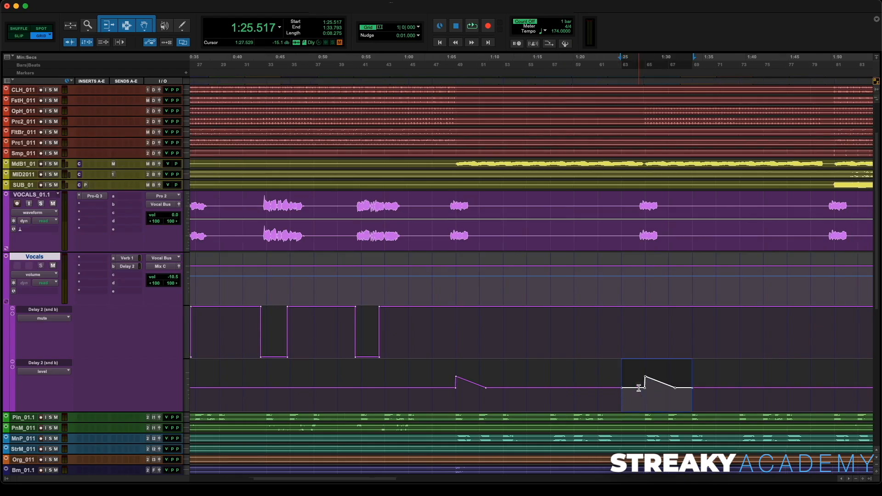
{"action": "left_click", "coordinate": [615, 400]}
{"action": "key", "text": "super+v"}
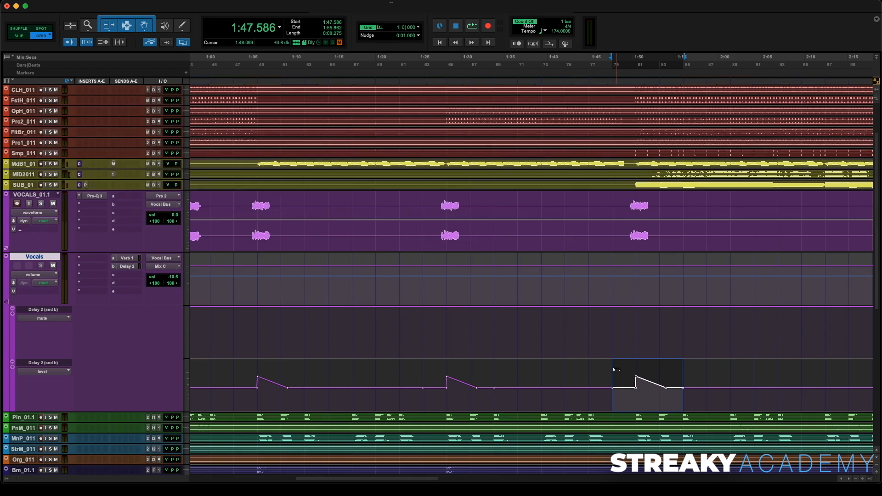
{"action": "left_click", "coordinate": [613, 80]}
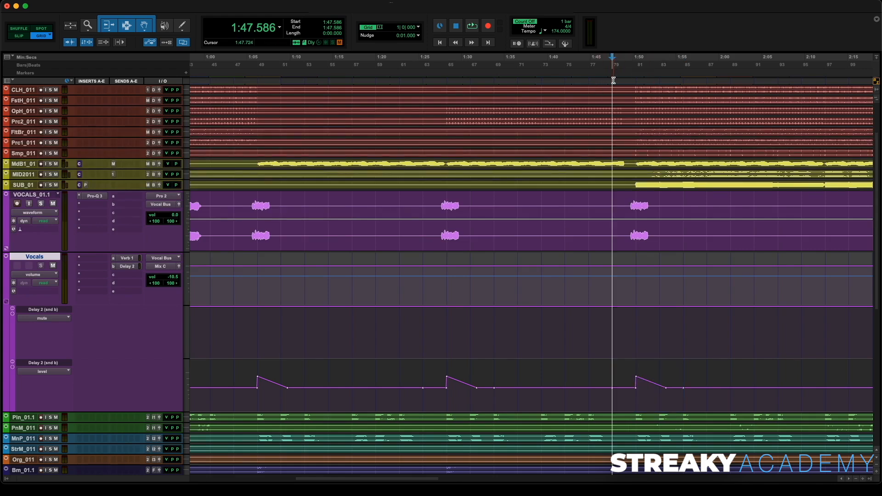
{"action": "key", "text": "space"}
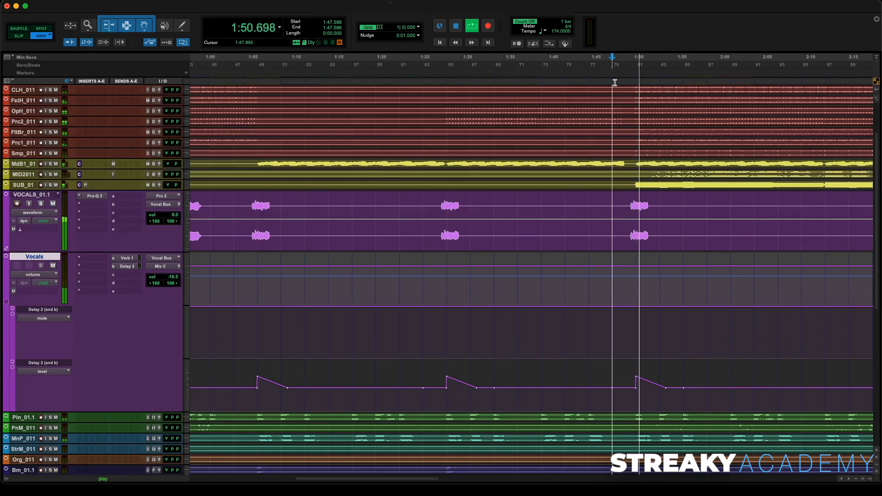
Lower the peaks of the second and third Delay 2 level throws to match the first one and stop playback.
{"action": "key", "text": "r"}
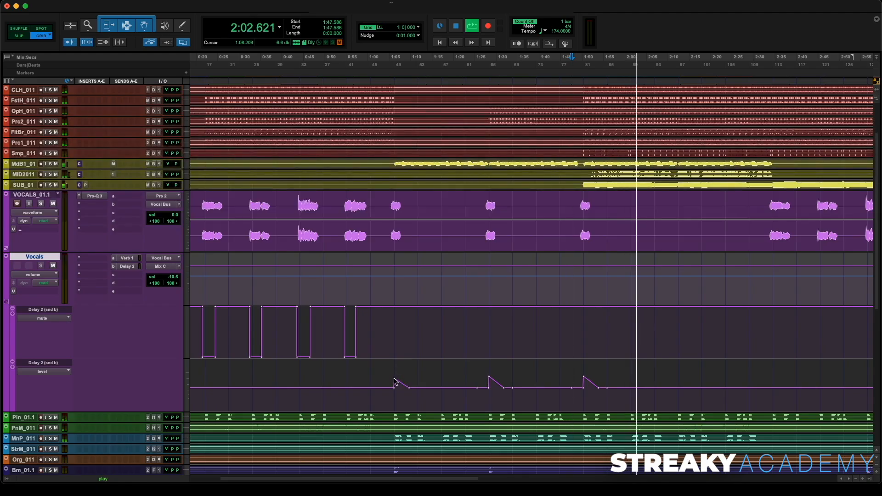
{"action": "left_click", "coordinate": [489, 378]}
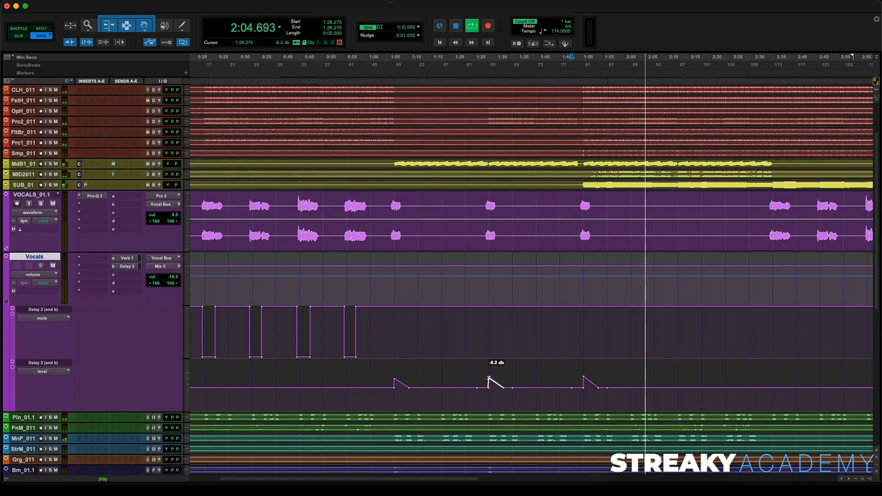
{"action": "left_click", "coordinate": [583, 377]}
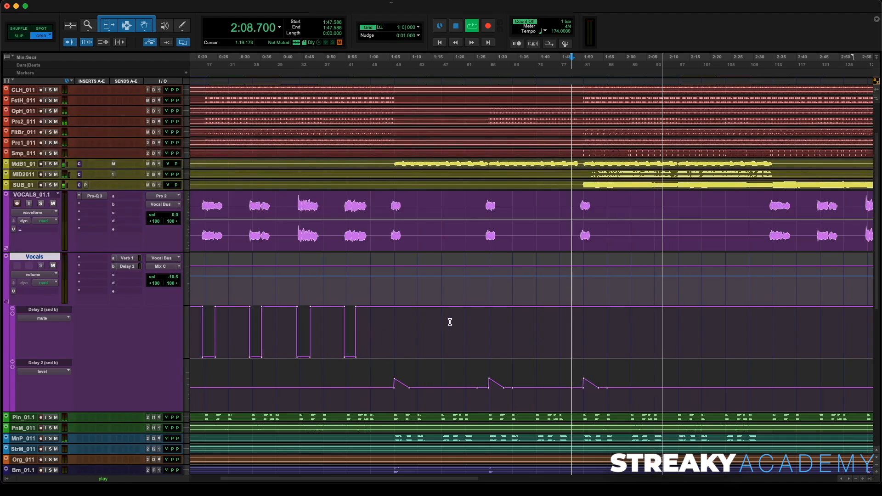
{"action": "key", "text": "super+bracketleft"}
{"action": "key", "text": "space"}
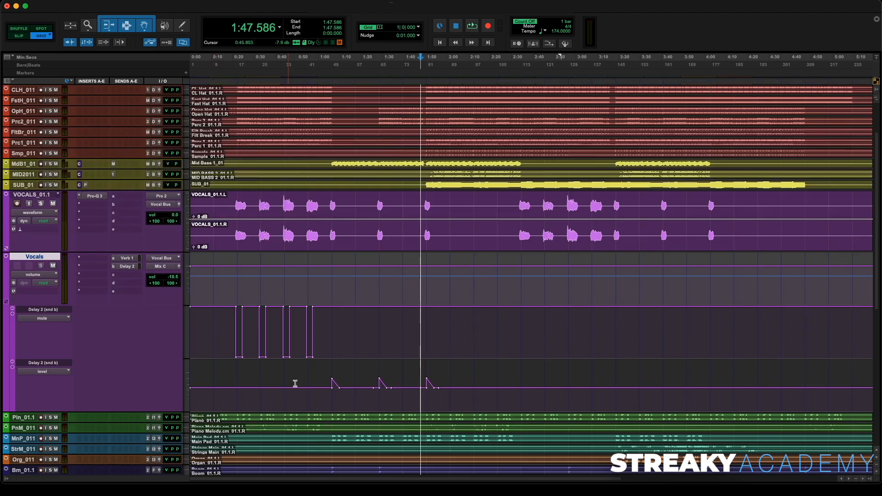
Copy the delay send's mute automation around the first four vocal phrases and paste it at 2:23.448.
{"action": "left_click_drag", "start_coordinate": [211, 334], "coordinate": [334, 335]}
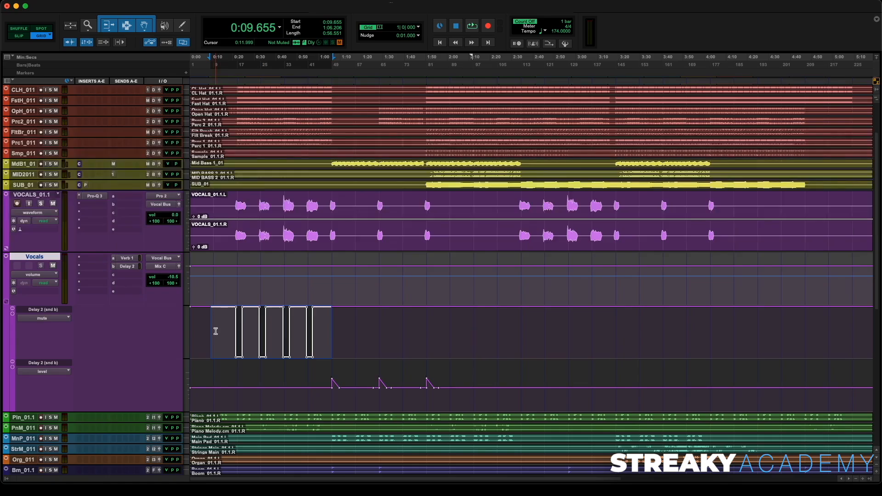
{"action": "left_click_drag", "start_coordinate": [215, 332], "coordinate": [333, 336]}
{"action": "left_click", "coordinate": [496, 332]}
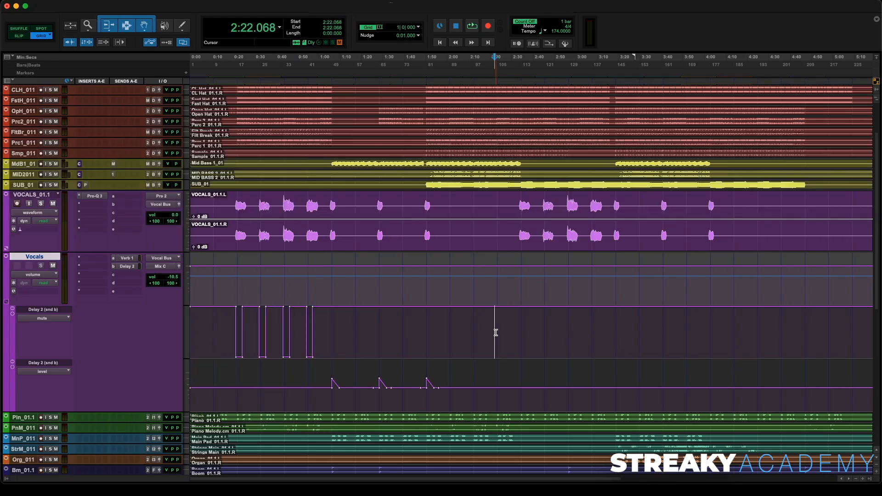
{"action": "left_click", "coordinate": [498, 331]}
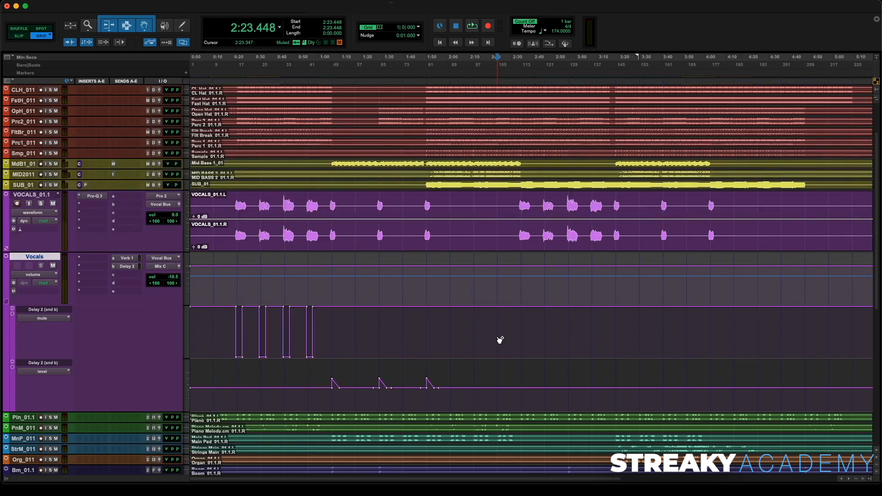
{"action": "key", "text": "super+v"}
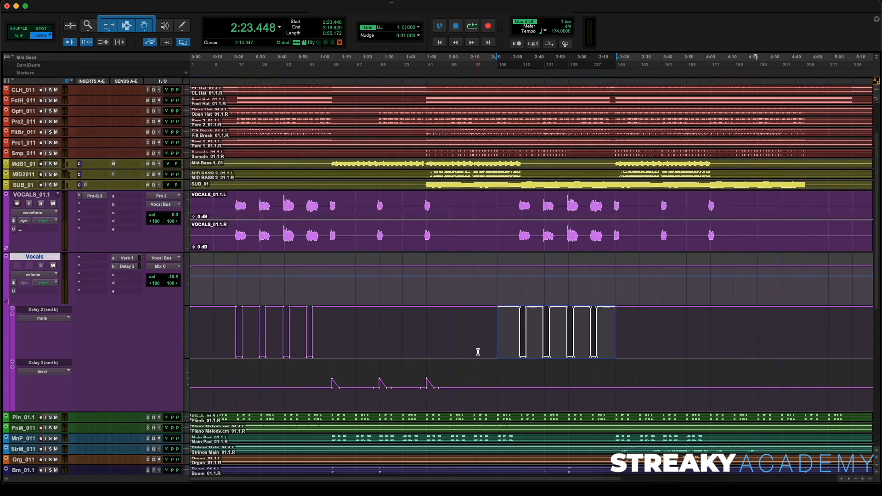
{"action": "left_click", "coordinate": [515, 82]}
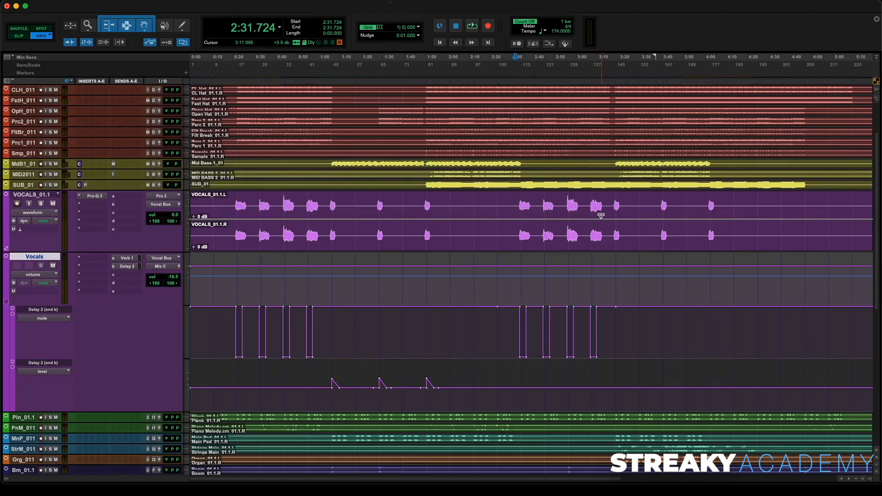
Copy the three Delay 2 level throws from 0:55.172–2:01.379 to 3:29.655 and play back from 2:31.724.
{"action": "left_click_drag", "start_coordinate": [310, 392], "coordinate": [450, 400]}
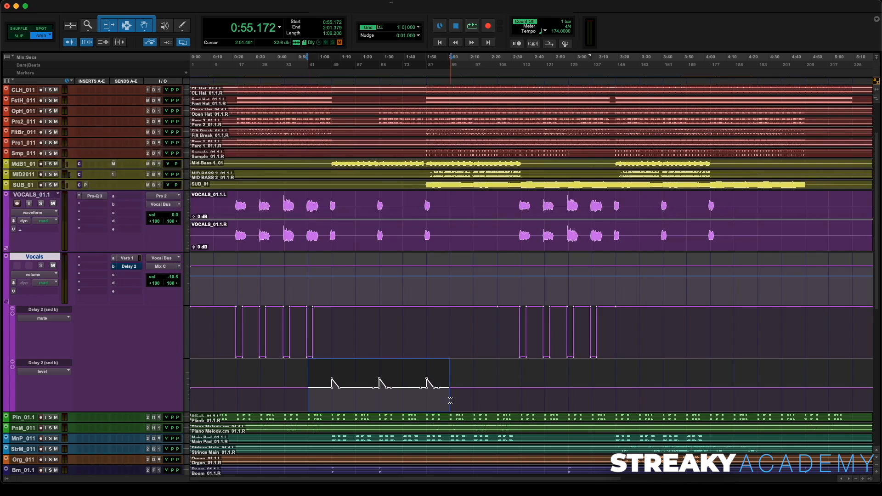
{"action": "left_click", "coordinate": [639, 398]}
{"action": "key", "text": "super+v"}
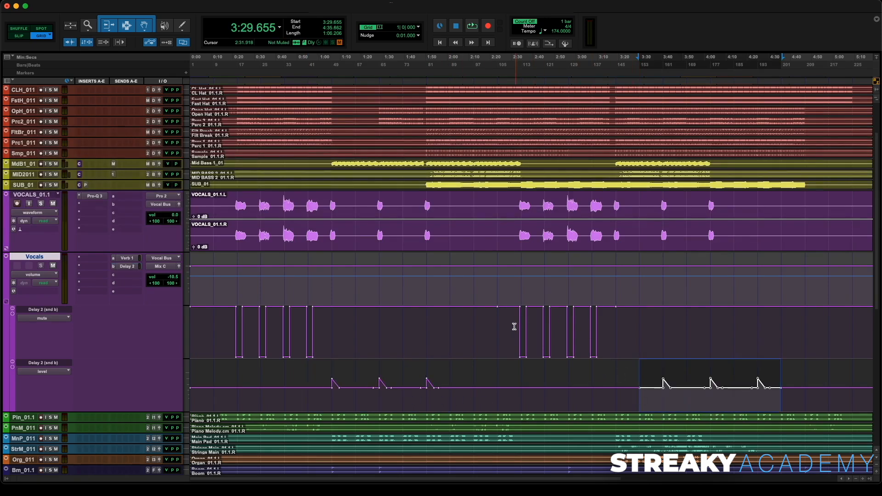
{"action": "left_click", "coordinate": [516, 82]}
{"action": "key", "text": "space"}
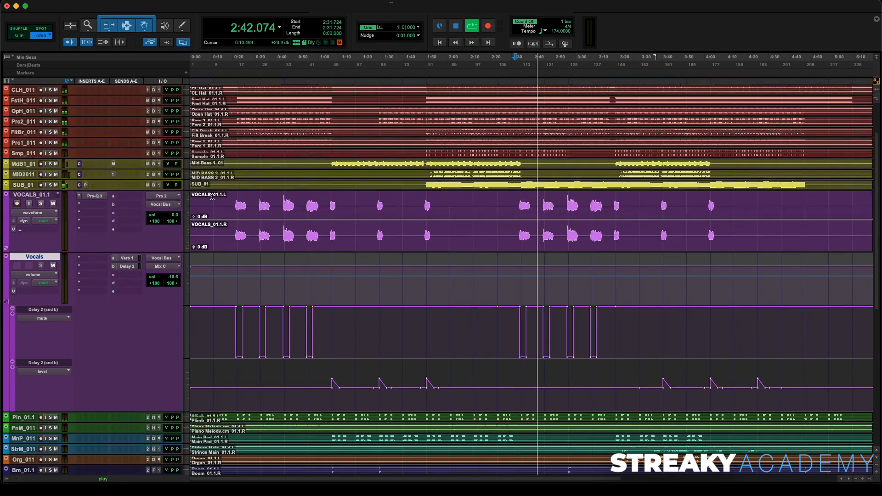
{"action": "key", "text": "space"}
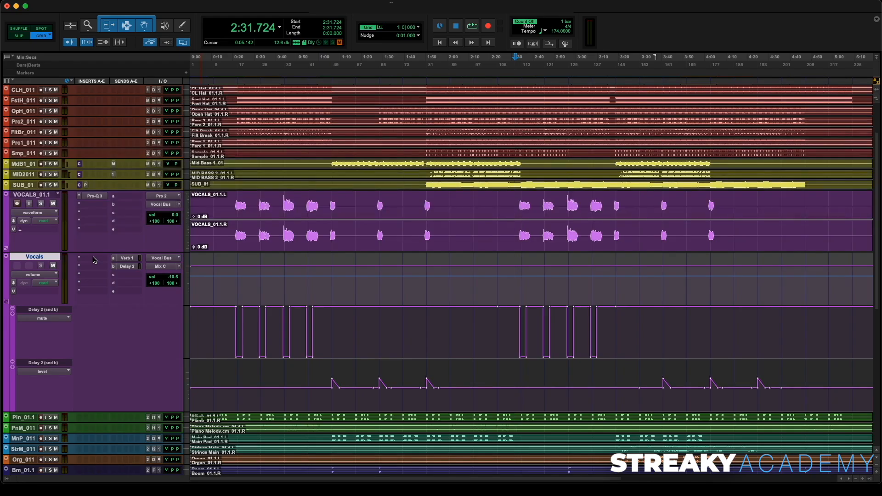
{"action": "left_click", "coordinate": [91, 204]}
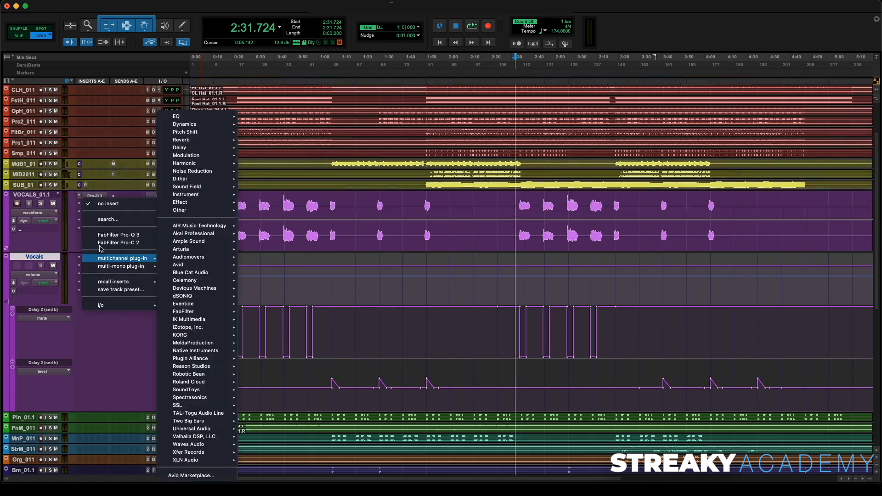
{"action": "left_click", "coordinate": [113, 220]}
{"action": "type", "text": "la"}
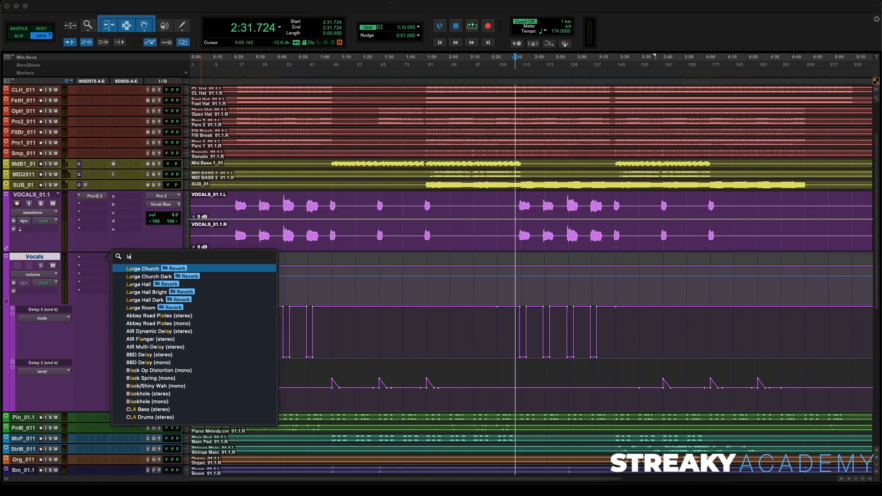
{"action": "key", "text": "BackSpace"}
{"action": "key", "text": "BackSpace"}
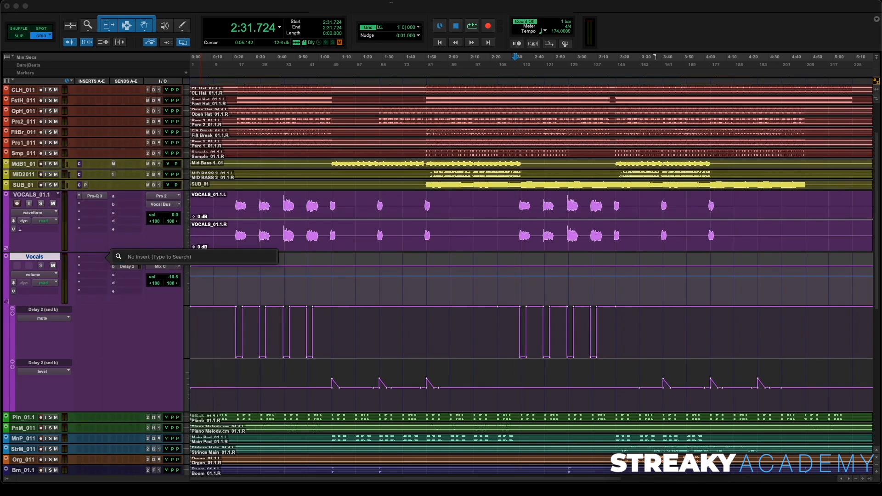
{"action": "left_click", "coordinate": [84, 259]}
Insert the stereo UAD Teletronix LA-2 compressor as the first insert on the Vocals bus.
{"action": "left_click", "coordinate": [92, 259]}
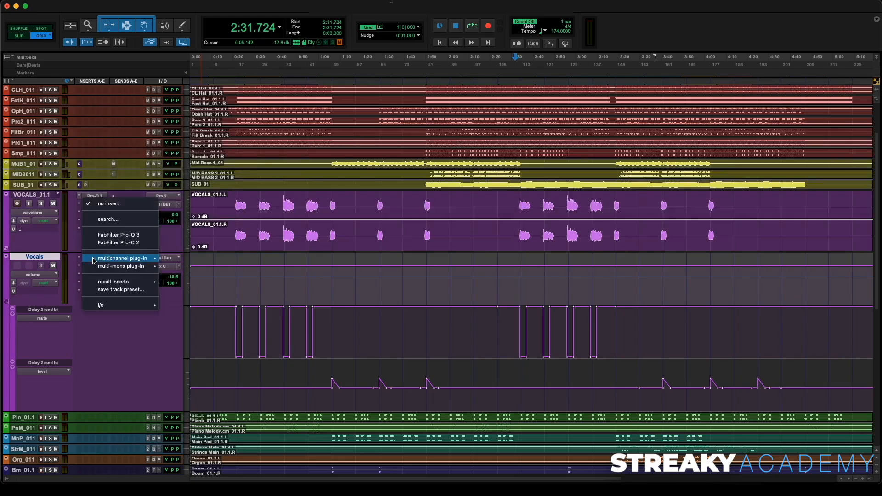
{"action": "mouse_move", "coordinate": [120, 285]}
{"action": "mouse_move", "coordinate": [122, 259]}
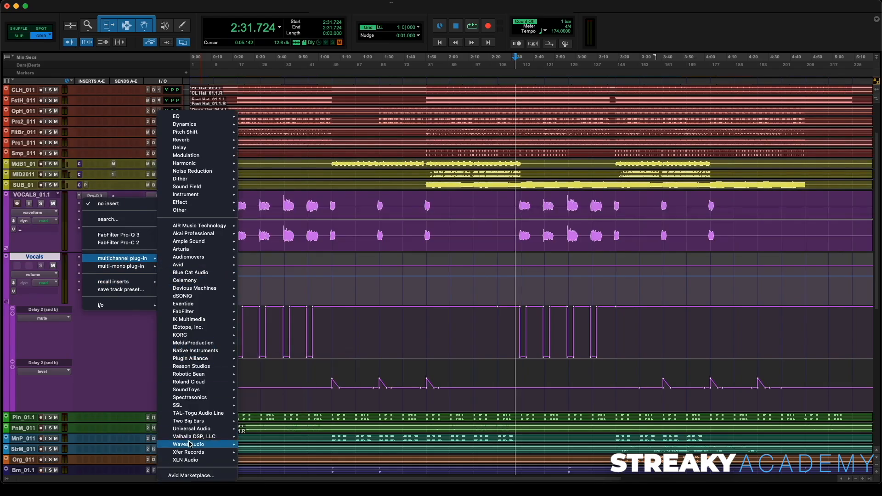
{"action": "mouse_move", "coordinate": [198, 432]}
{"action": "scroll", "coordinate": [298, 390], "scroll_direction": "down", "scroll_amount": 10}
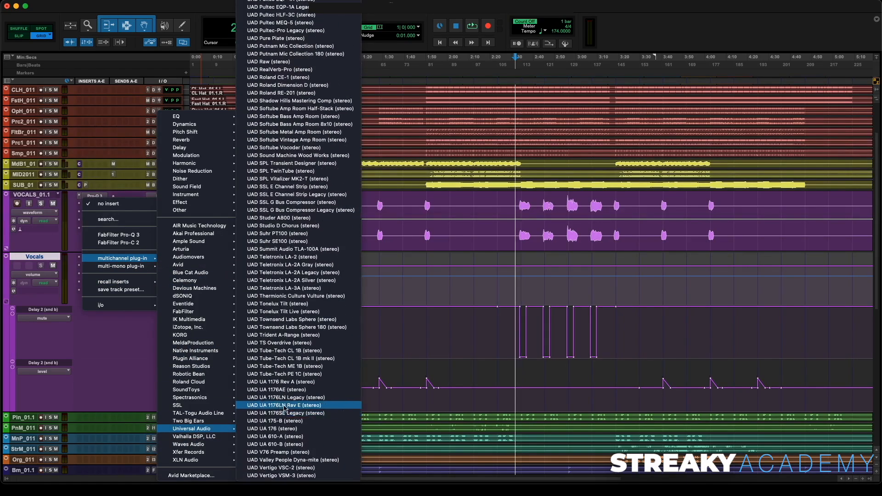
{"action": "left_click", "coordinate": [316, 257]}
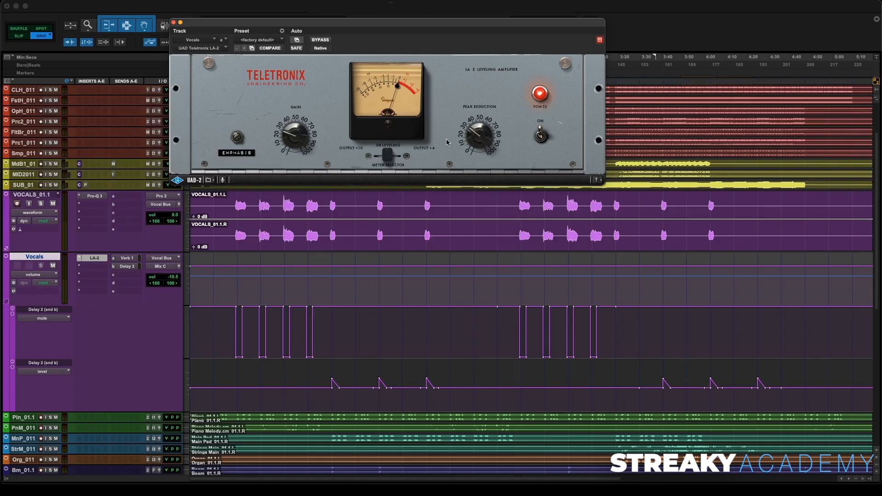
Raise the LA-2's Peak Reduction to about 50 during playback, comparing the vocals with the compressor bypassed.
{"action": "key", "text": "space"}
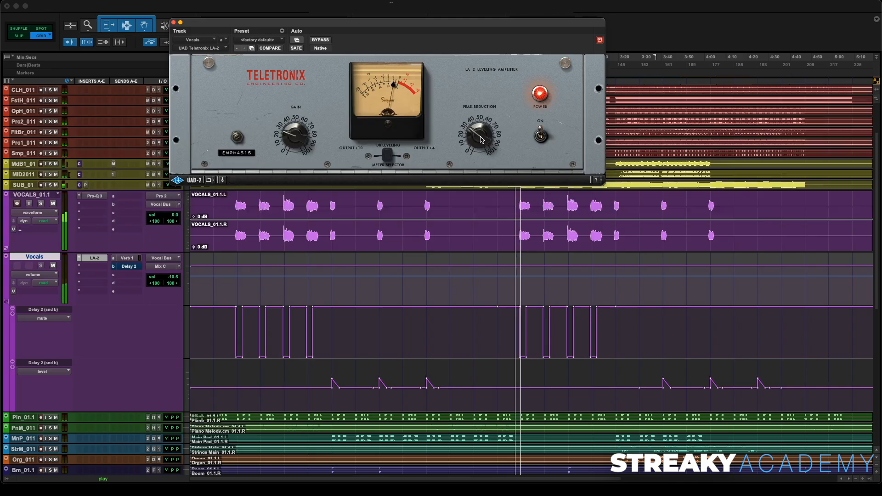
{"action": "left_click_drag", "start_coordinate": [481, 139], "coordinate": [486, 126]}
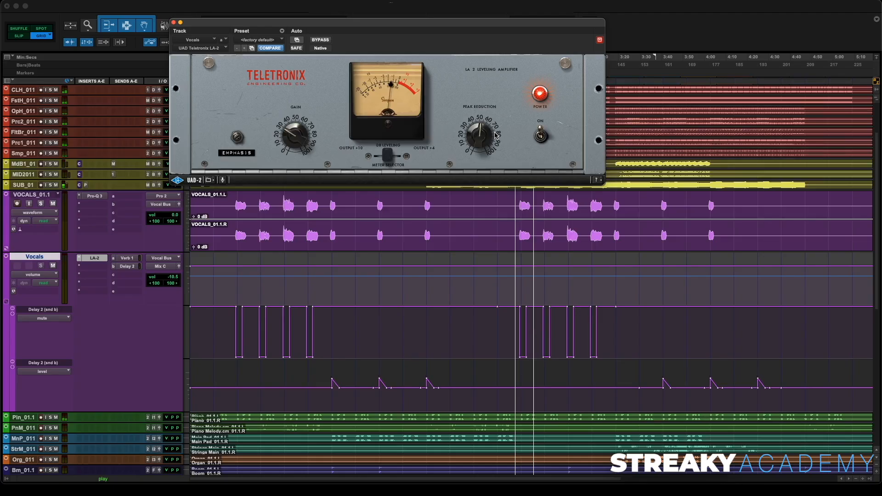
{"action": "left_click", "coordinate": [320, 40]}
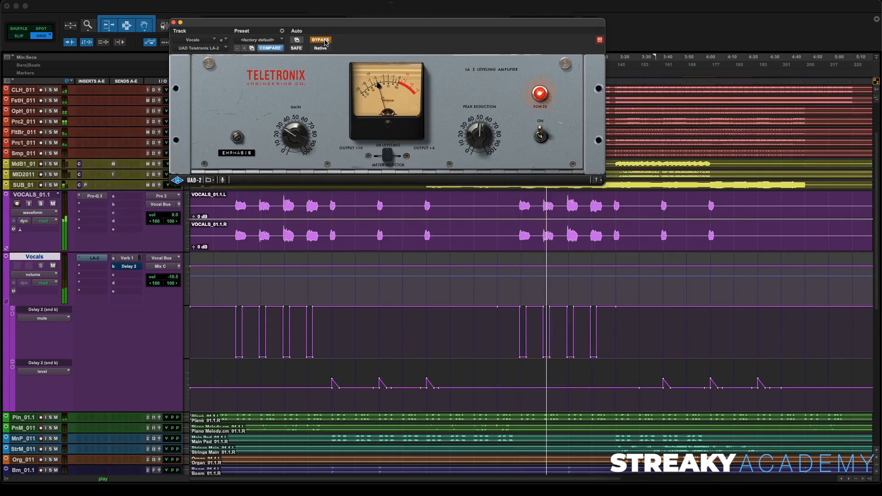
{"action": "left_click", "coordinate": [324, 41]}
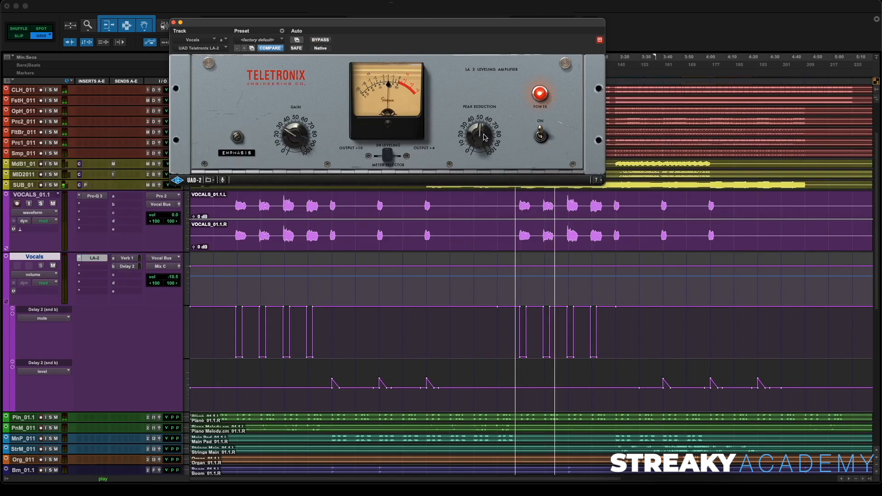
{"action": "left_click", "coordinate": [173, 22]}
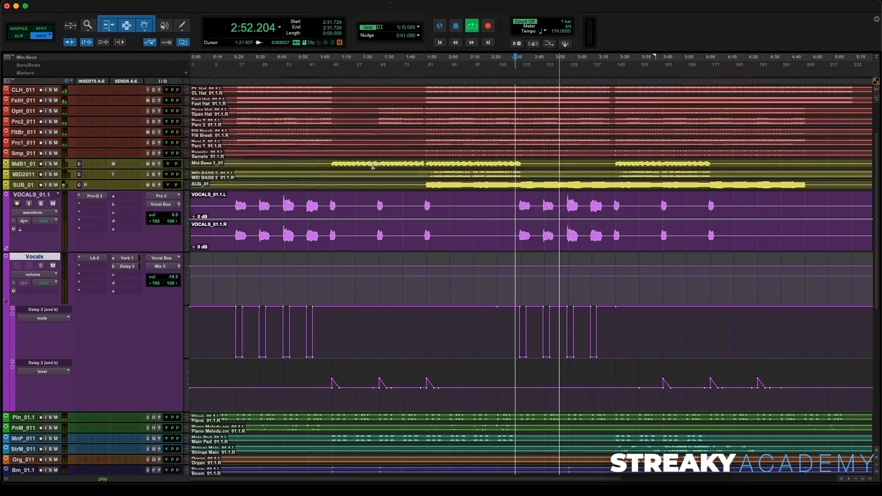
{"action": "key", "text": "space"}
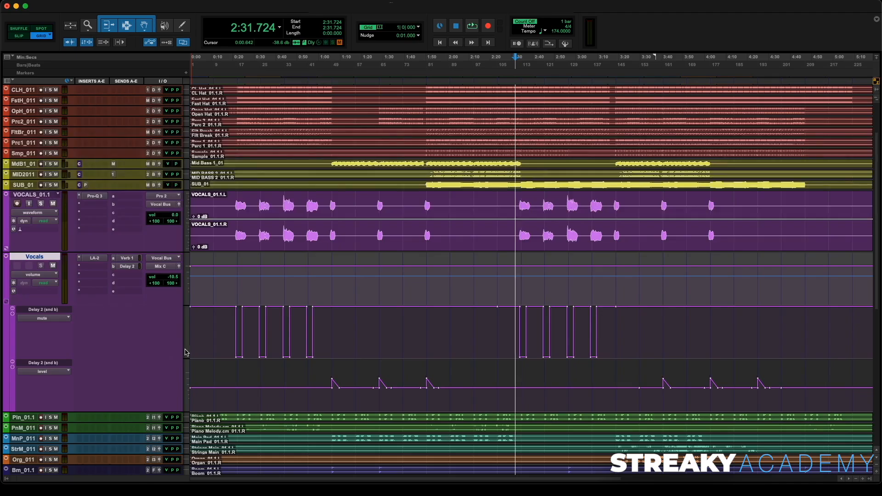
Hide the Vocals bus's automation lanes, move the bus directly below Bass, and shrink all track heights.
{"action": "left_click", "coordinate": [7, 305]}
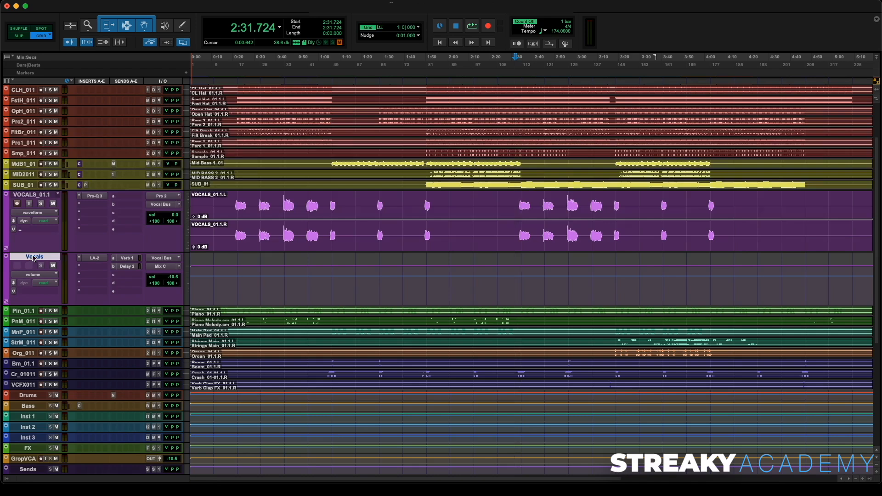
{"action": "left_click_drag", "start_coordinate": [33, 259], "coordinate": [35, 413]}
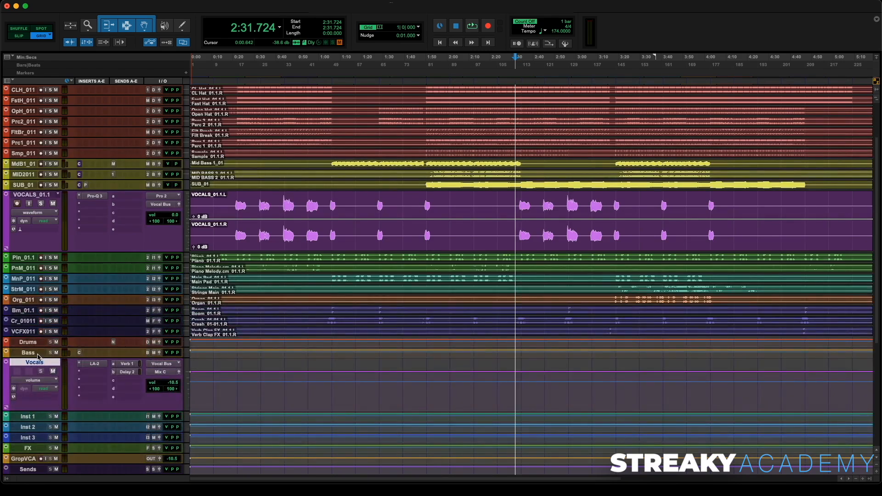
{"action": "key", "text": "ctrl+alt+super+Down"}
{"action": "key", "text": "r"}
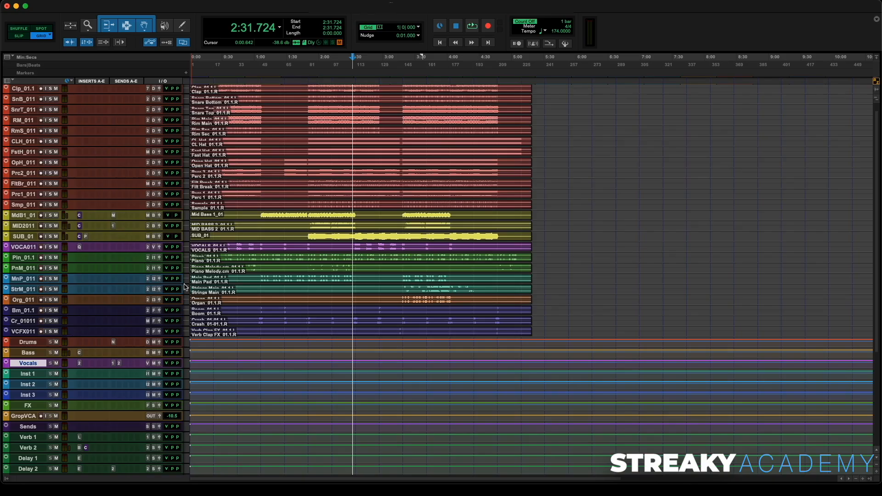
Play the full mix from 1:47.586 in the mixer and compare it with the unprocessed SDRYMIX1 track soloed and unmuted.
{"action": "left_click", "coordinate": [305, 82]}
{"action": "key", "text": "space"}
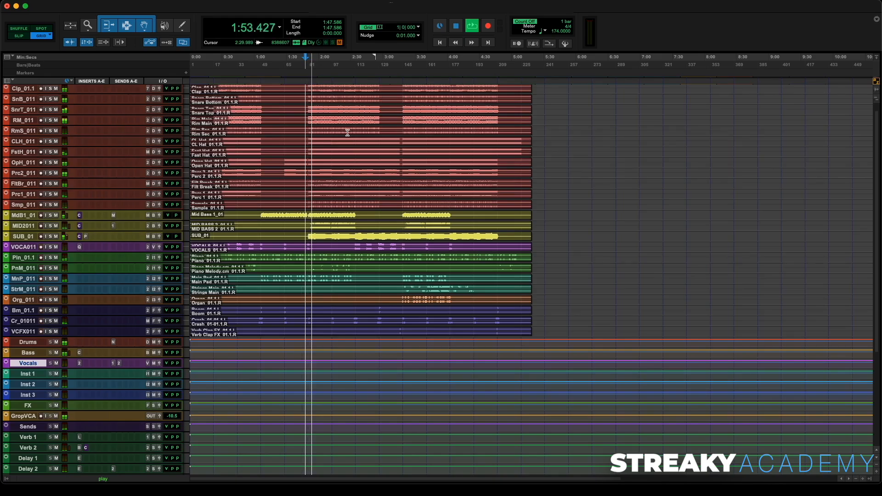
{"action": "key", "text": "super+equal"}
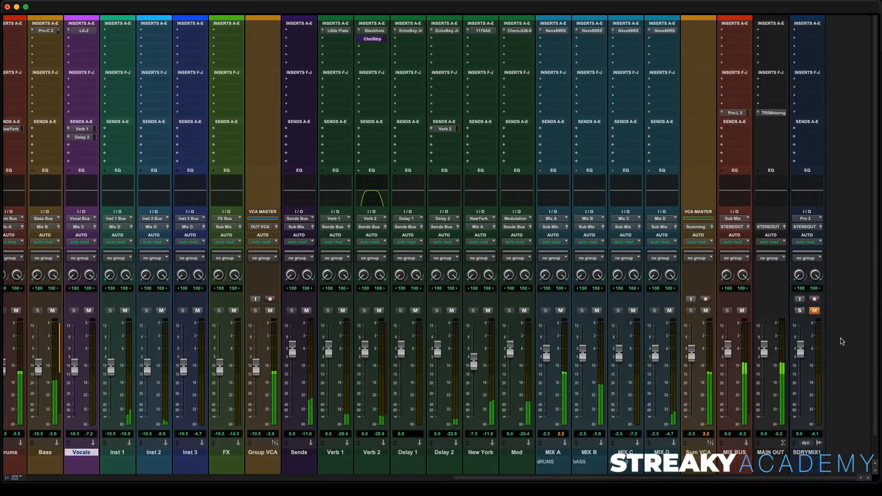
{"action": "left_click", "coordinate": [801, 311]}
{"action": "left_click", "coordinate": [816, 311]}
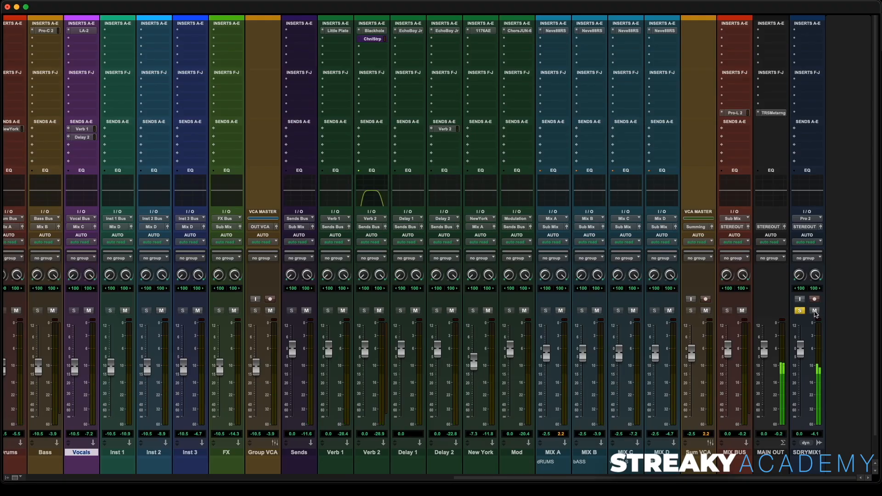
{"action": "left_click", "coordinate": [815, 311]}
{"action": "left_click", "coordinate": [800, 311]}
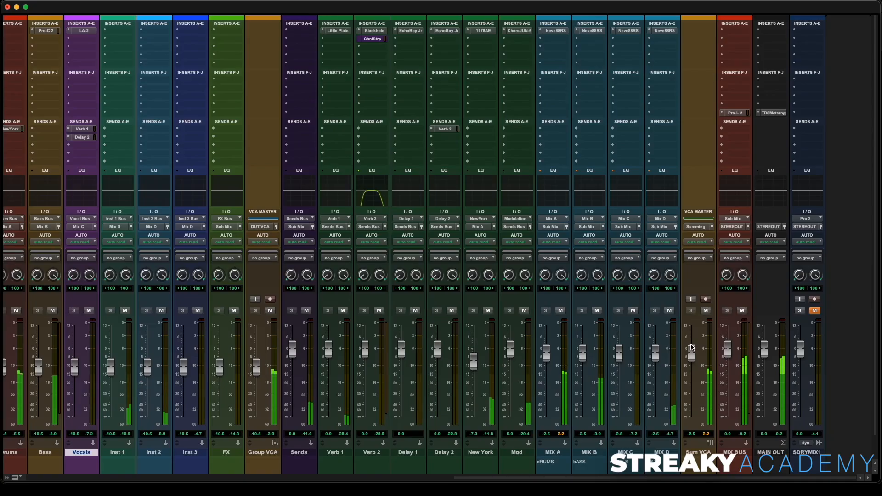
{"action": "scroll", "coordinate": [268, 362], "scroll_direction": "left", "scroll_amount": 5}
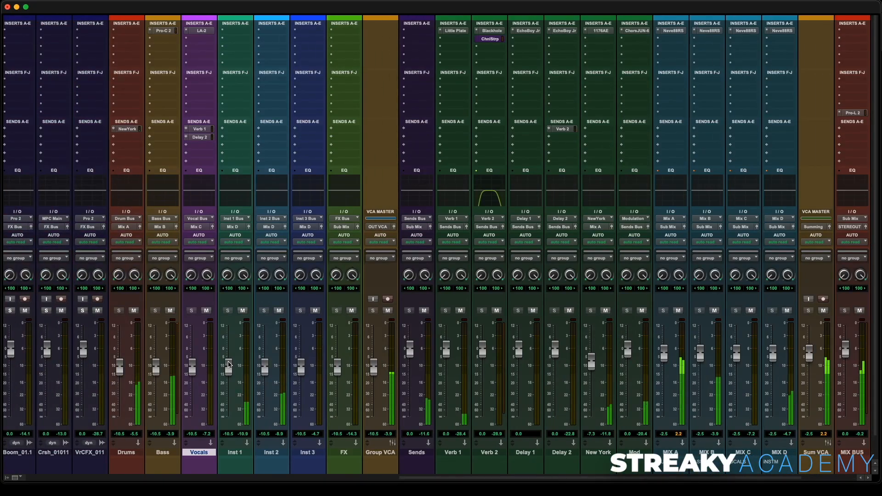
{"action": "scroll", "coordinate": [229, 366], "scroll_direction": "left", "scroll_amount": 2}
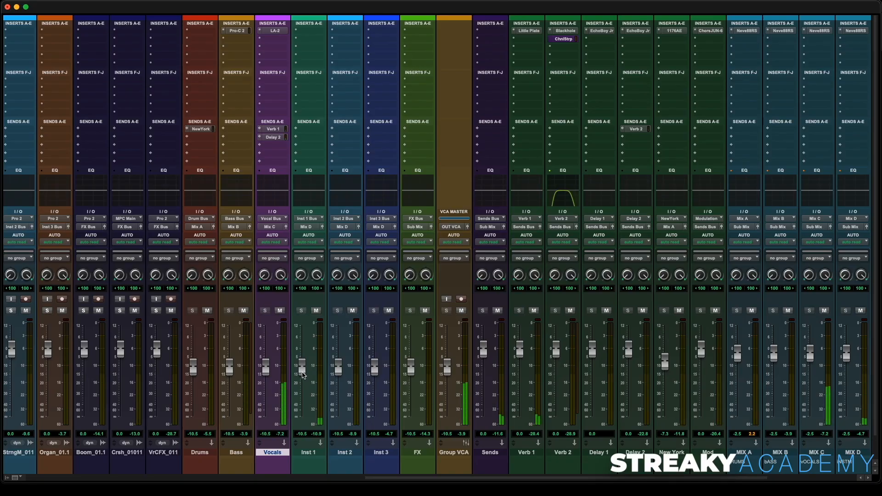
Raise the Inst 1 bus fader to about -3.8 dB while the full mix plays.
{"action": "left_click_drag", "start_coordinate": [302, 373], "coordinate": [302, 362]}
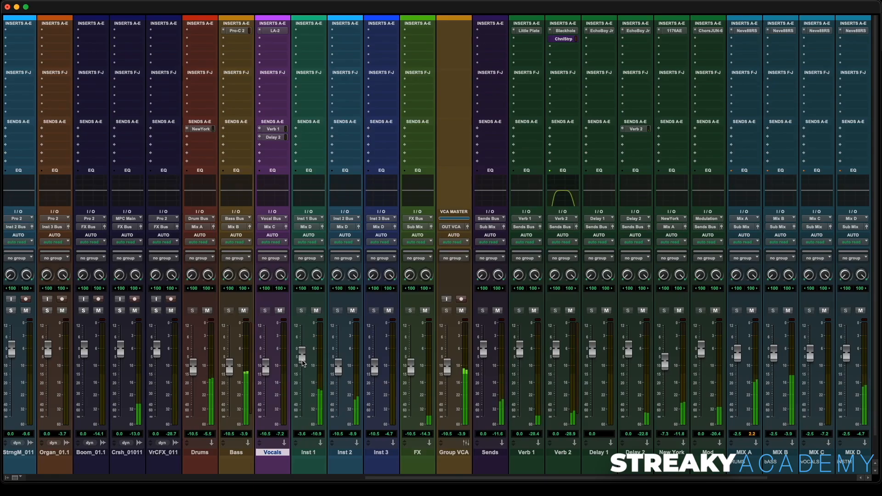
Solo the Piano_01.1 track and load FabFilter Pro-Q 3 as its first insert.
{"action": "scroll", "coordinate": [303, 363], "scroll_direction": "left", "scroll_amount": 5}
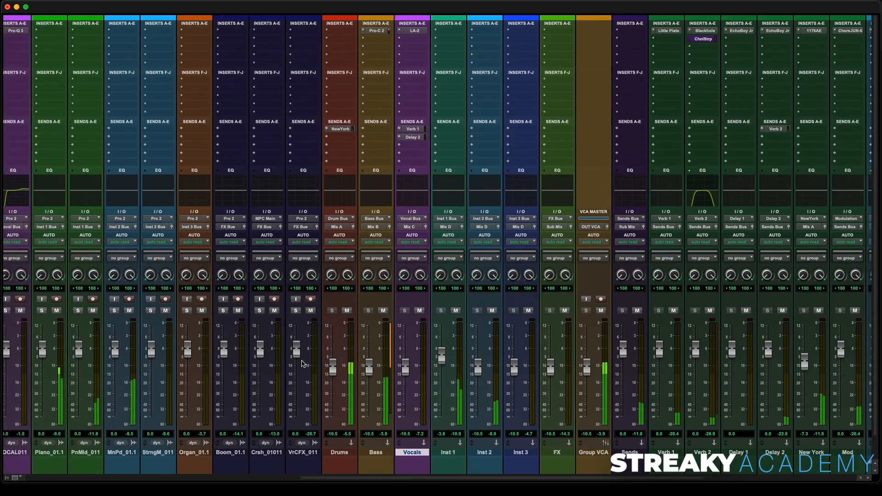
{"action": "scroll", "coordinate": [302, 363], "scroll_direction": "left", "scroll_amount": 3}
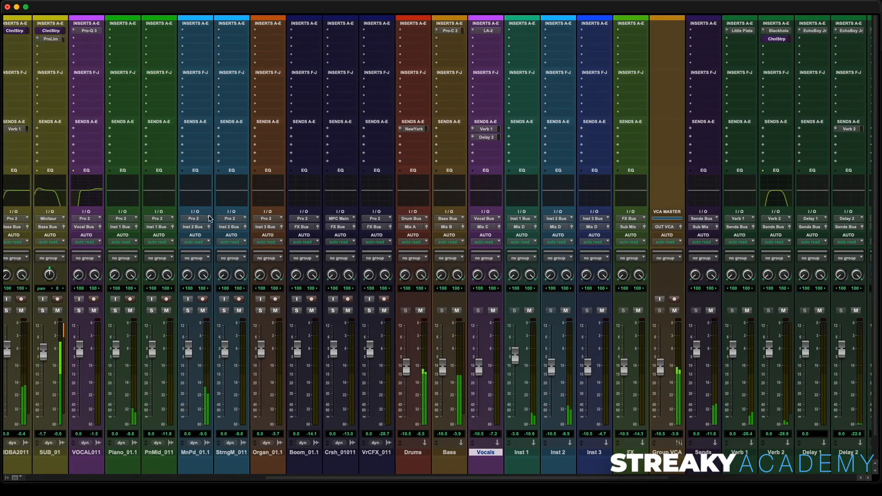
{"action": "scroll", "coordinate": [200, 221], "scroll_direction": "left", "scroll_amount": 2}
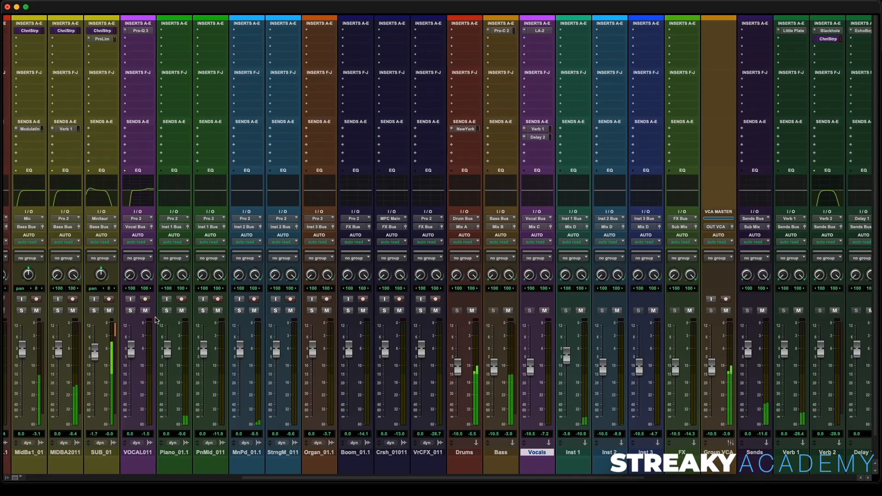
{"action": "left_click", "coordinate": [167, 311]}
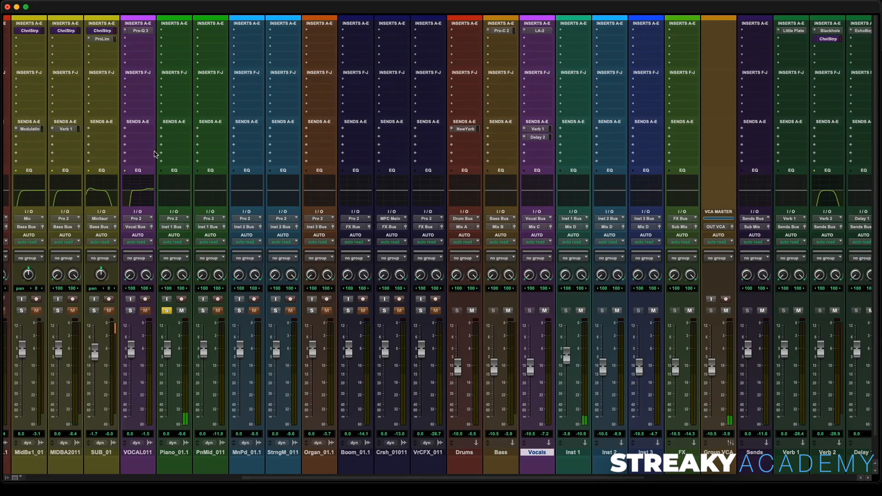
{"action": "left_click", "coordinate": [179, 34]}
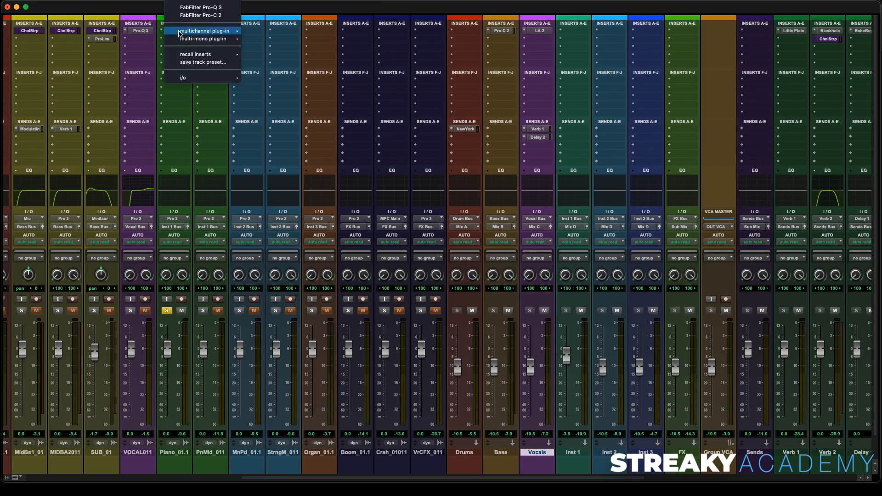
{"action": "left_click", "coordinate": [200, 8]}
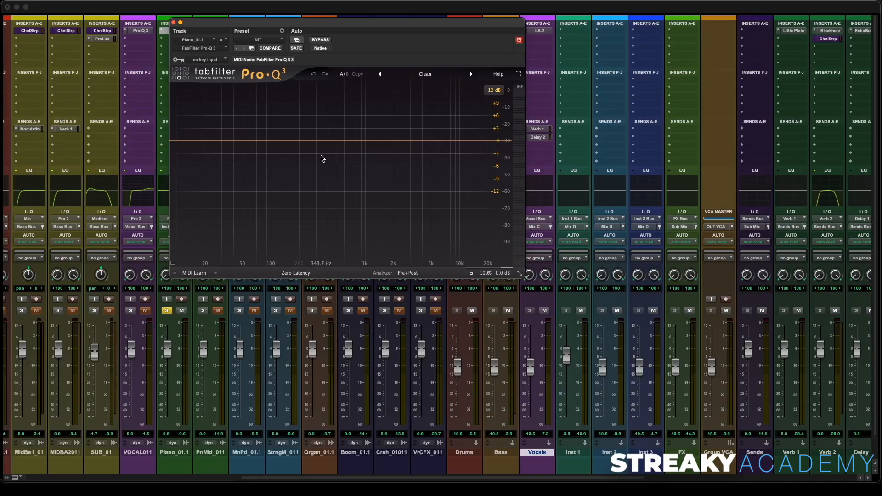
During playback, cut the Piano about 4 dB near 200 Hz, add a +5.30 dB high shelf at about 1172 Hz, and compare with the EQ bypassed.
{"action": "key", "text": "space"}
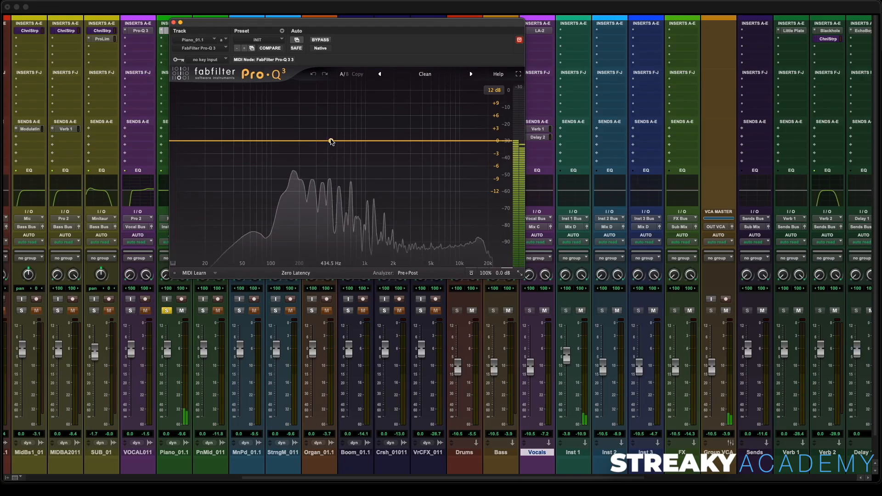
{"action": "left_click_drag", "start_coordinate": [330, 141], "coordinate": [304, 159]}
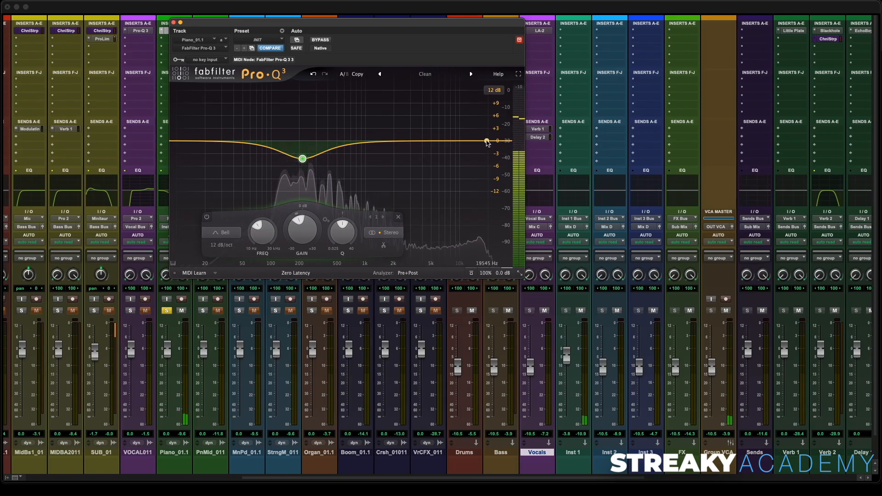
{"action": "left_click_drag", "start_coordinate": [487, 141], "coordinate": [375, 120]}
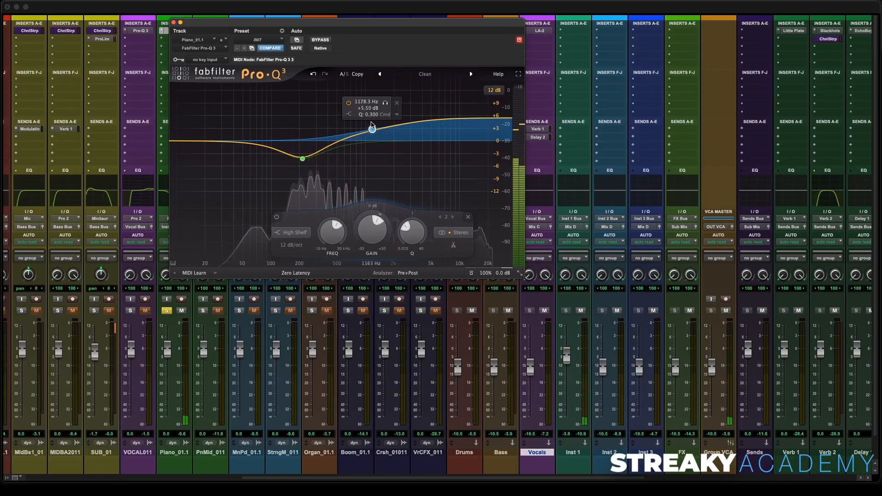
{"action": "left_click", "coordinate": [320, 40]}
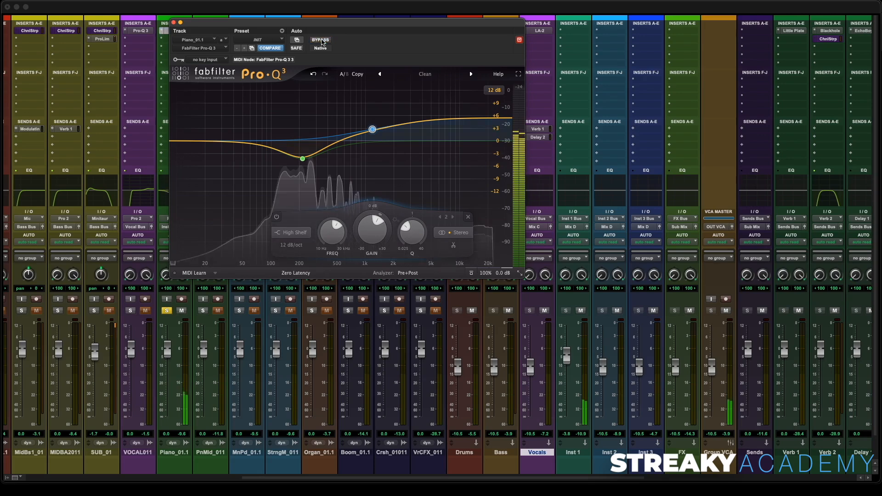
{"action": "left_click", "coordinate": [321, 40]}
{"action": "mouse_move", "coordinate": [373, 130]}
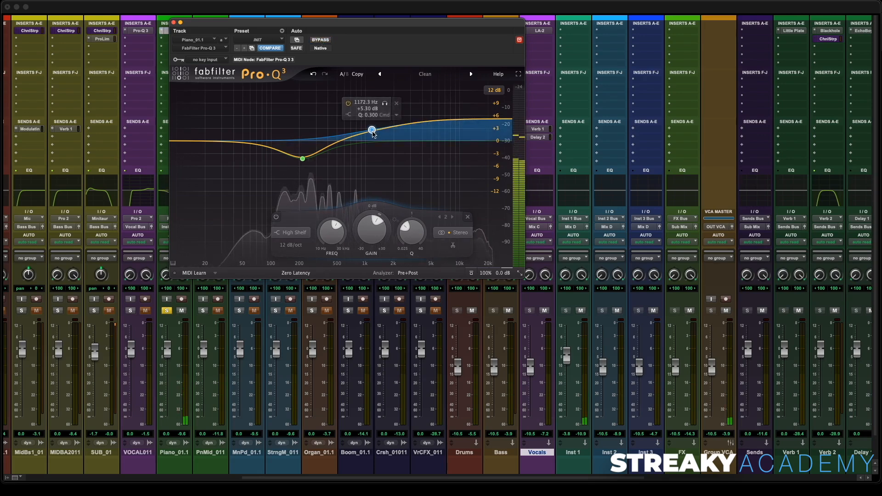
Add a 72 dB/oct low cut at about 45 Hz to the Piano's EQ, and copy the EQ to the neighbouring, soloed piano melody track.
{"action": "left_click_drag", "start_coordinate": [207, 142], "coordinate": [210, 158]}
{"action": "left_click", "coordinate": [199, 233]}
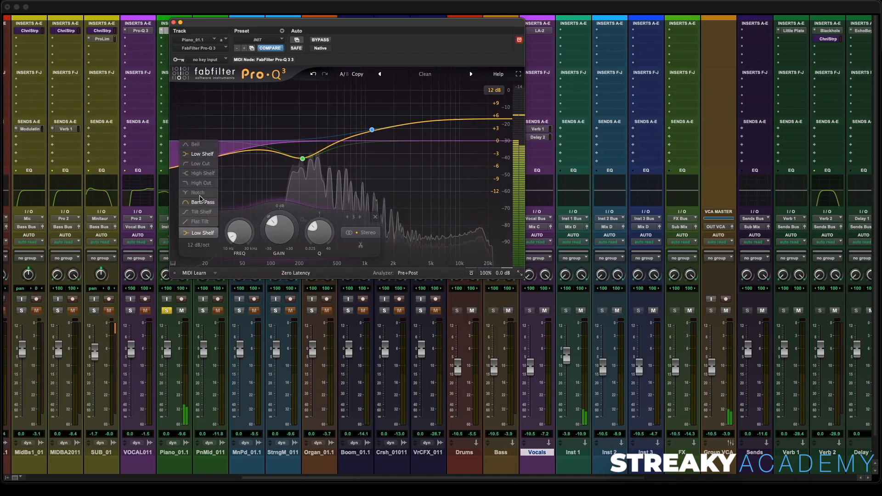
{"action": "left_click", "coordinate": [202, 164]}
{"action": "left_click", "coordinate": [201, 246]}
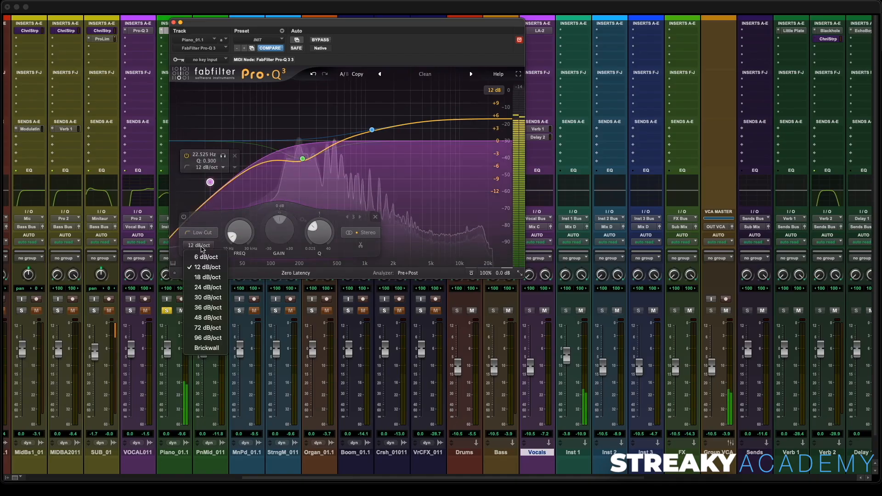
{"action": "left_click", "coordinate": [207, 327]}
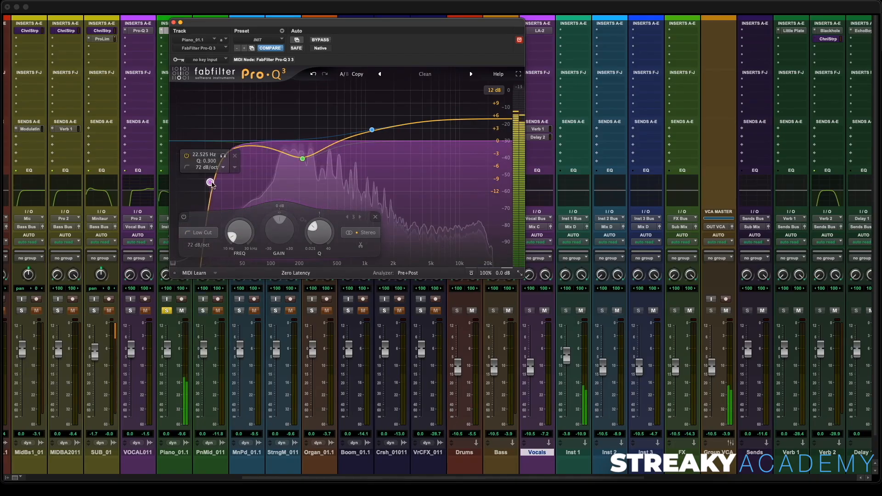
{"action": "left_click_drag", "start_coordinate": [214, 182], "coordinate": [239, 173]}
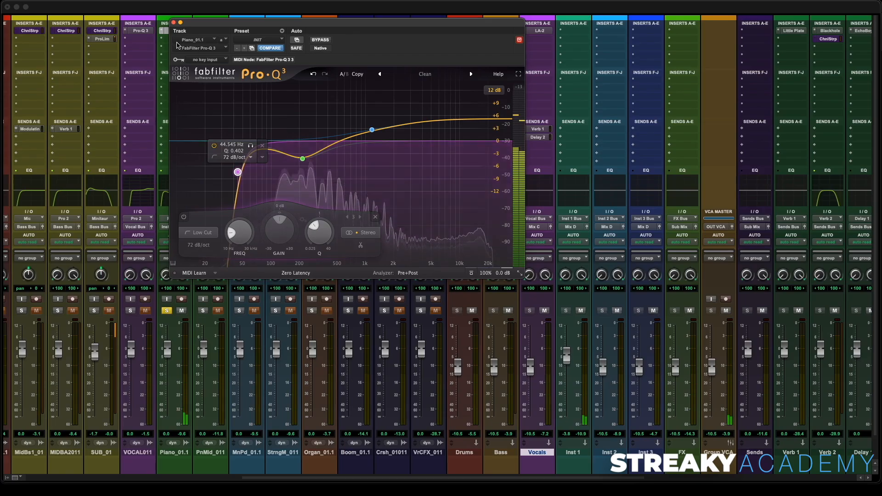
{"action": "left_click", "coordinate": [174, 22]}
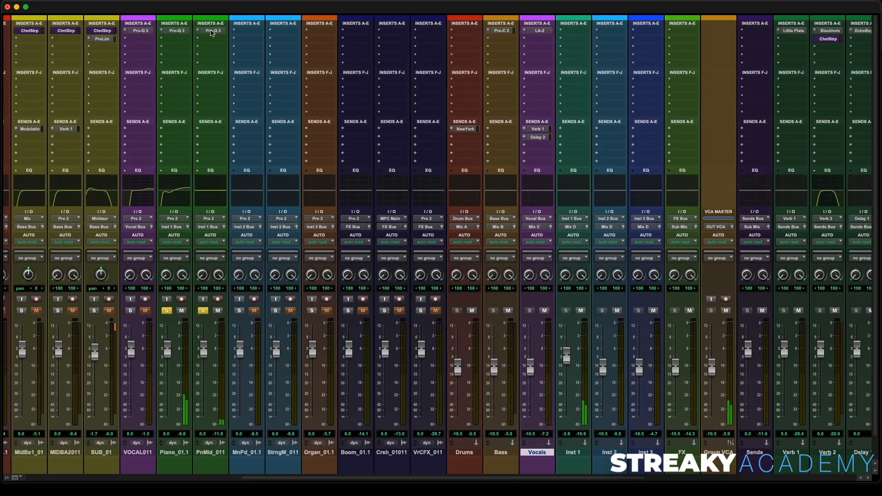
In the piano melody's Pro-Q 3, shift the high shelf to about 1237 Hz and add a -4.44 dB bell at about 1255 Hz.
{"action": "left_click", "coordinate": [211, 31]}
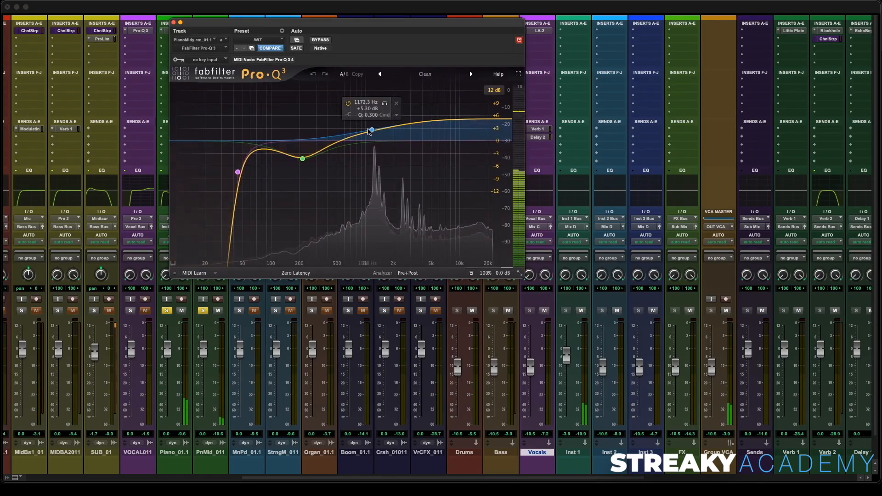
{"action": "left_click_drag", "start_coordinate": [369, 132], "coordinate": [374, 131]}
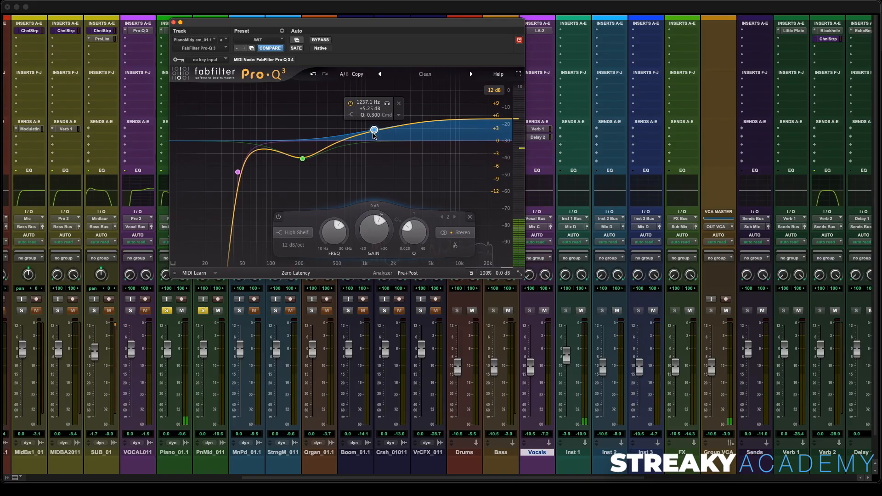
{"action": "left_click_drag", "start_coordinate": [353, 136], "coordinate": [373, 157]}
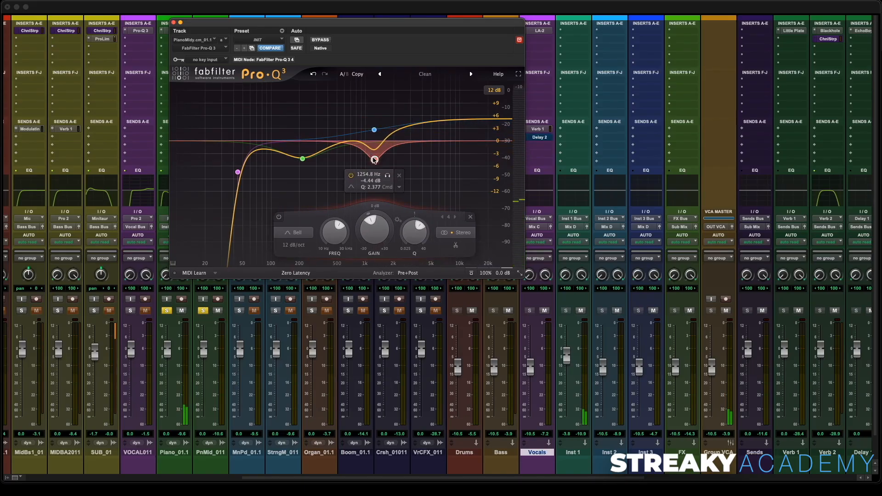
Move the EQ window clear of the timeline, restart playback of the soloed pianos from 1:50.344, and return to the mixer.
{"action": "key", "text": "super+equal"}
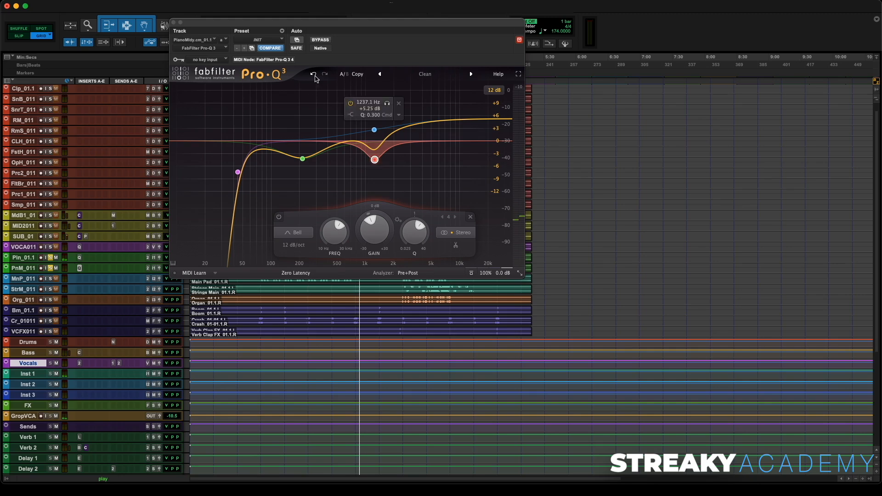
{"action": "left_click_drag", "start_coordinate": [263, 27], "coordinate": [395, 42]}
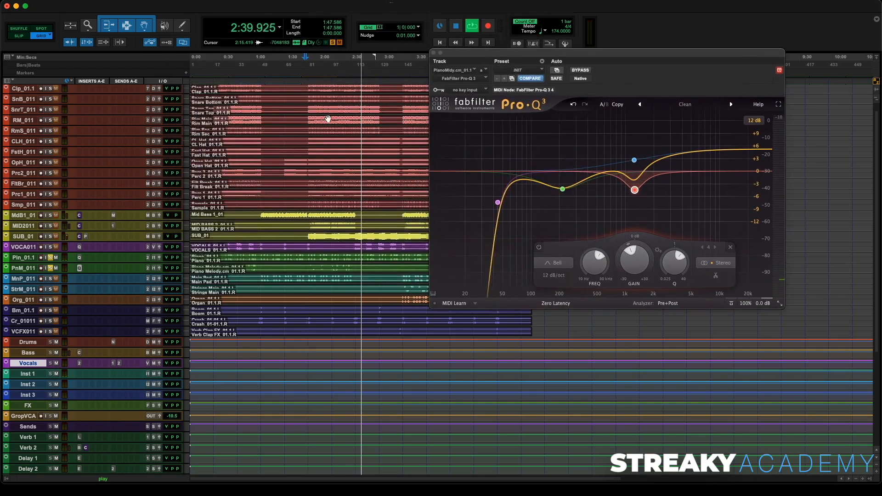
{"action": "key", "text": "space"}
{"action": "left_click", "coordinate": [308, 84]}
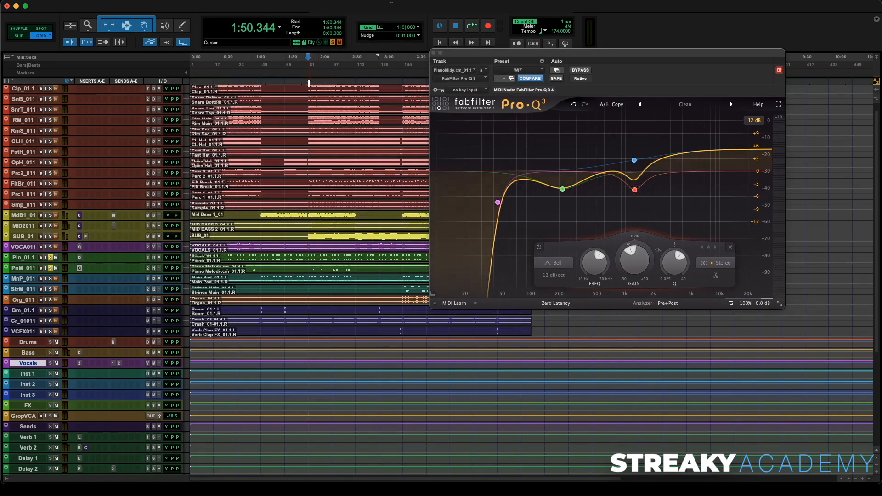
{"action": "key", "text": "super+equal"}
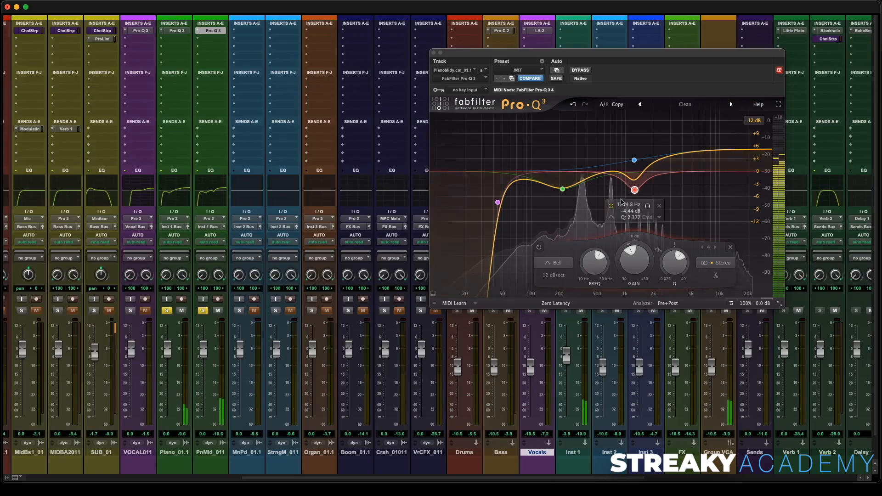
Fine-tune the piano melody's bell cut to about 1248 Hz and -4.59 dB, and close the EQ.
{"action": "left_click", "coordinate": [634, 191]}
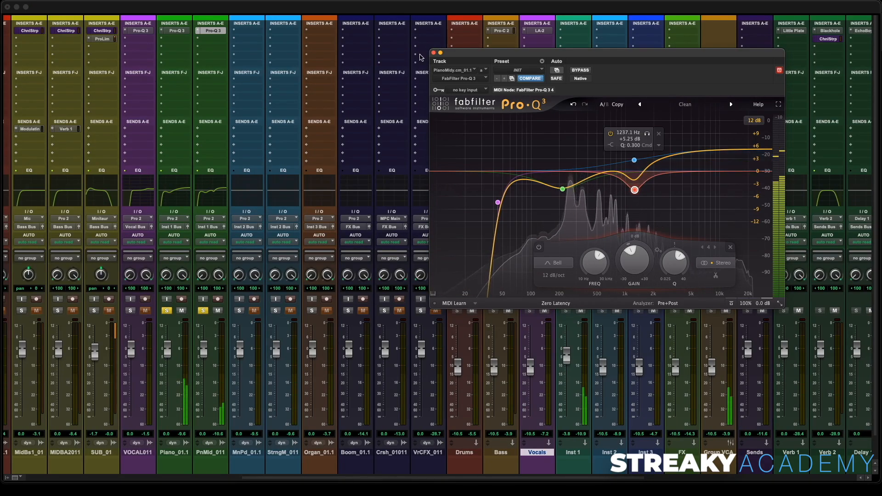
{"action": "mouse_move", "coordinate": [630, 193]}
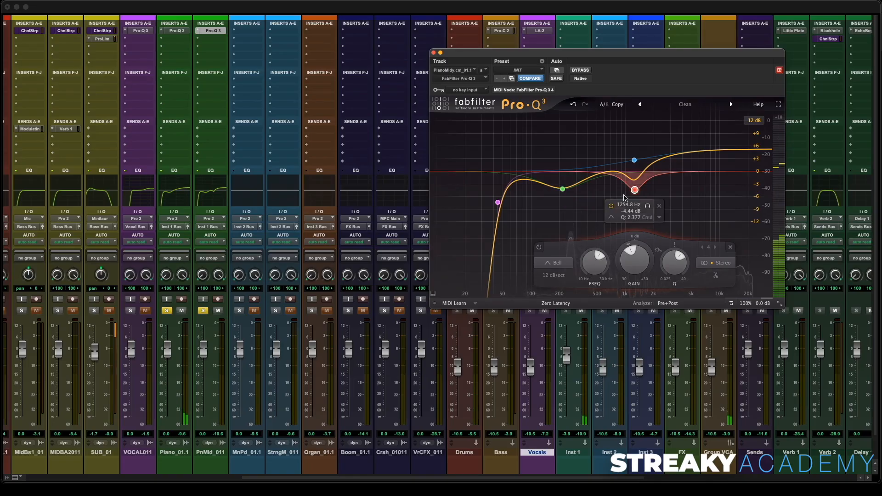
{"action": "left_click_drag", "start_coordinate": [633, 192], "coordinate": [633, 194]}
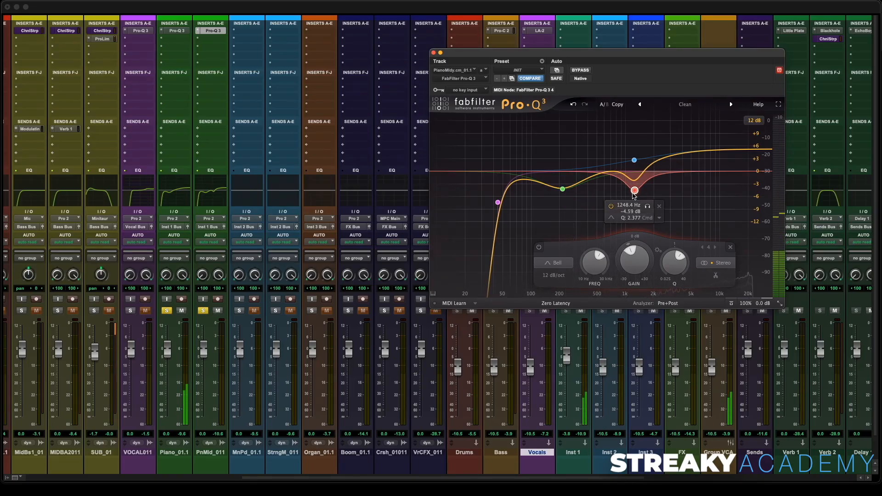
{"action": "left_click", "coordinate": [433, 53]}
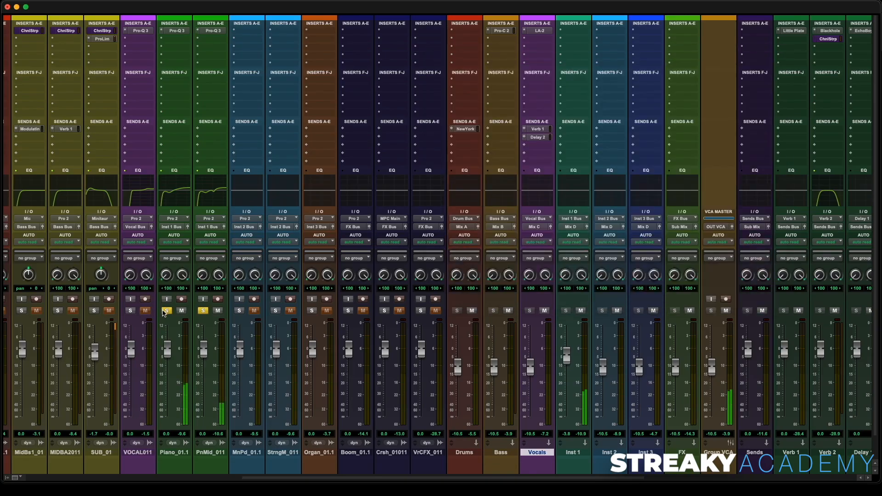
Unsolo the piano tracks and lower the FX bus fader to about -12.6 dB while the full mix plays.
{"action": "left_click", "coordinate": [166, 311]}
{"action": "scroll", "coordinate": [428, 303], "scroll_direction": "right", "scroll_amount": 3}
{"action": "scroll", "coordinate": [427, 303], "scroll_direction": "right", "scroll_amount": 10}
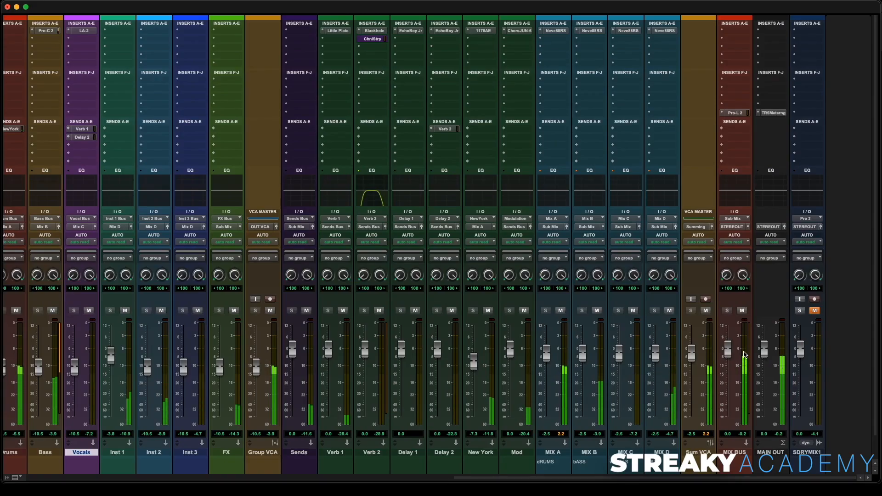
{"action": "left_click_drag", "start_coordinate": [220, 368], "coordinate": [220, 373]}
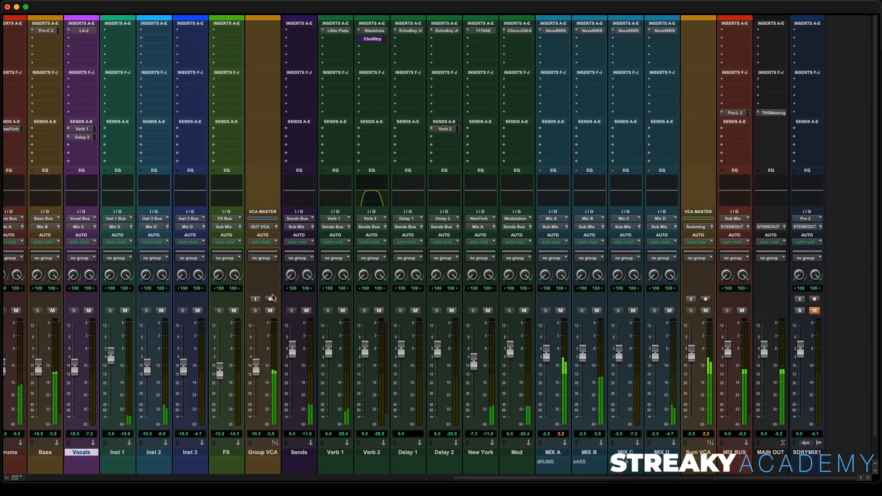
Add a Verb 2 send to the Inst 1 bus and set its level to about -20.5 dB during playback.
{"action": "scroll", "coordinate": [246, 282], "scroll_direction": "left", "scroll_amount": 5}
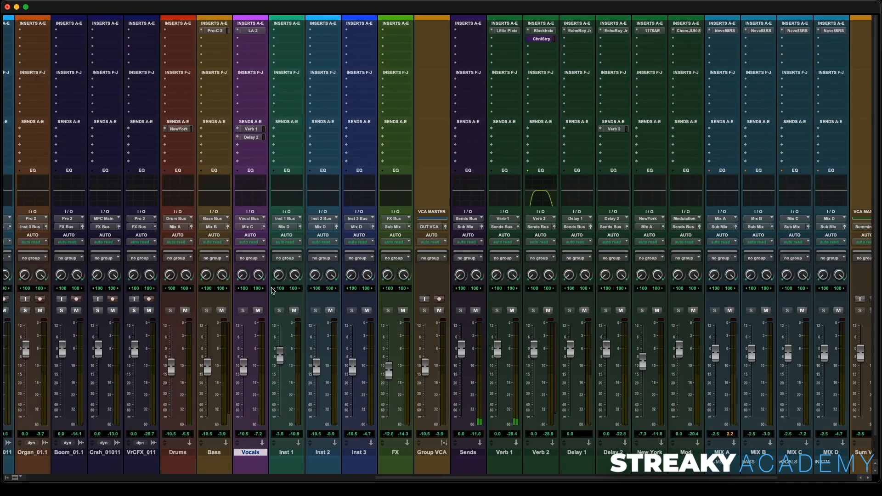
{"action": "left_click", "coordinate": [282, 130]}
{"action": "mouse_move", "coordinate": [297, 137]}
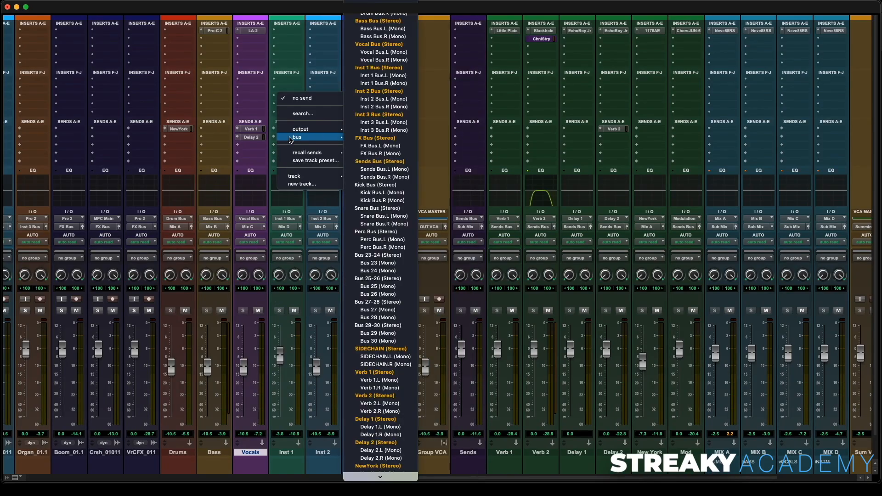
{"action": "left_click", "coordinate": [393, 396]}
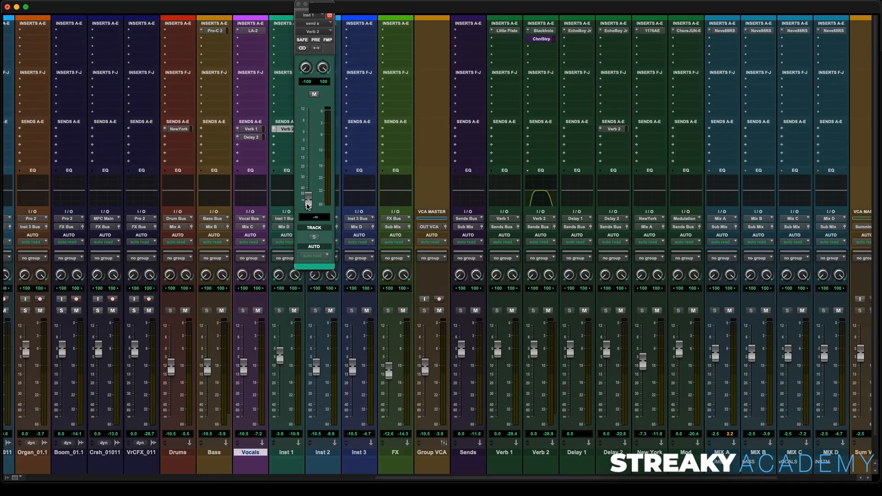
{"action": "left_click_drag", "start_coordinate": [309, 205], "coordinate": [312, 172]}
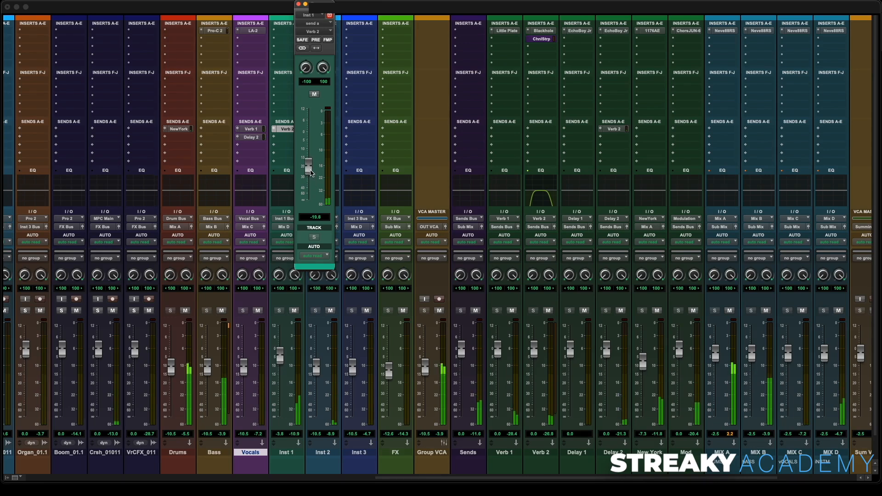
{"action": "left_click_drag", "start_coordinate": [311, 173], "coordinate": [311, 175]}
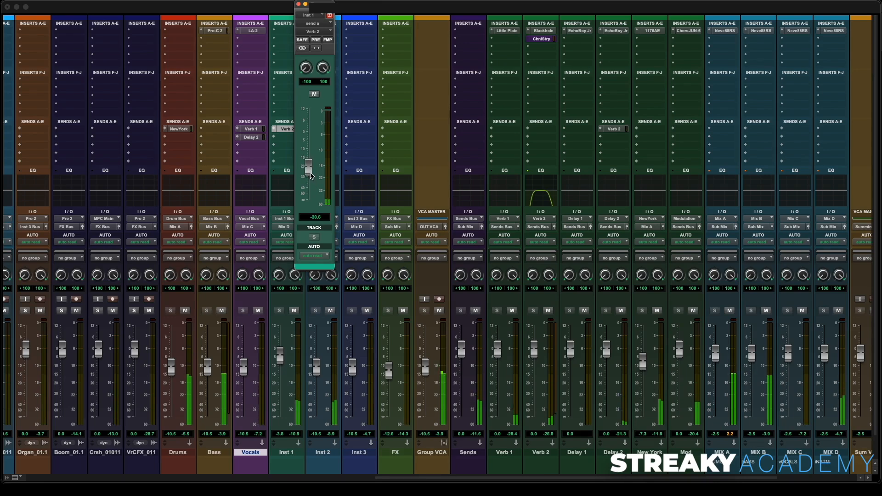
Close the send window, compare the mix with the soloed and unmuted SDRYMIX1 track, and return that track to muted and unsoloed.
{"action": "left_click", "coordinate": [299, 4]}
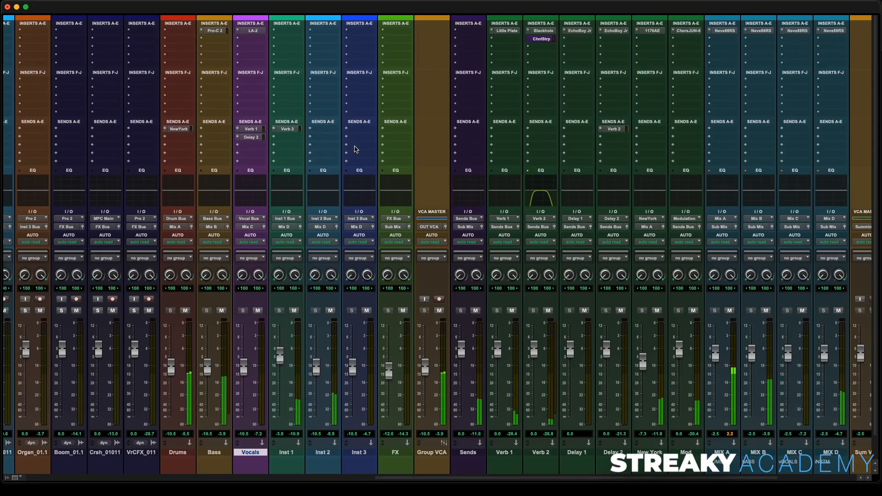
{"action": "scroll", "coordinate": [503, 138], "scroll_direction": "right", "scroll_amount": 5}
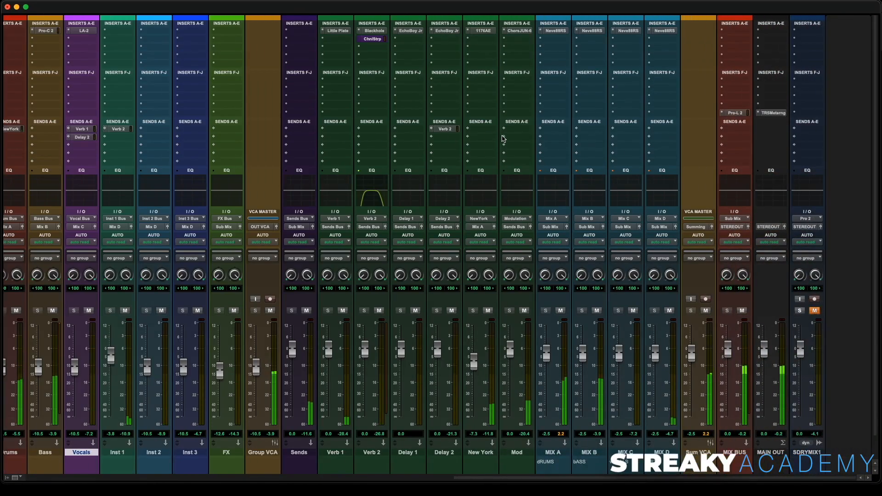
{"action": "left_click", "coordinate": [799, 311]}
{"action": "left_click", "coordinate": [814, 311]}
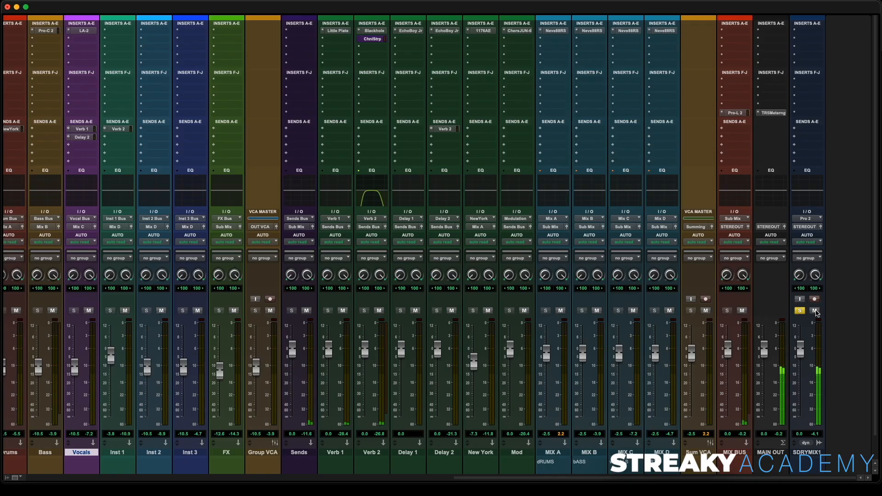
{"action": "left_click", "coordinate": [815, 312]}
{"action": "left_click", "coordinate": [800, 311]}
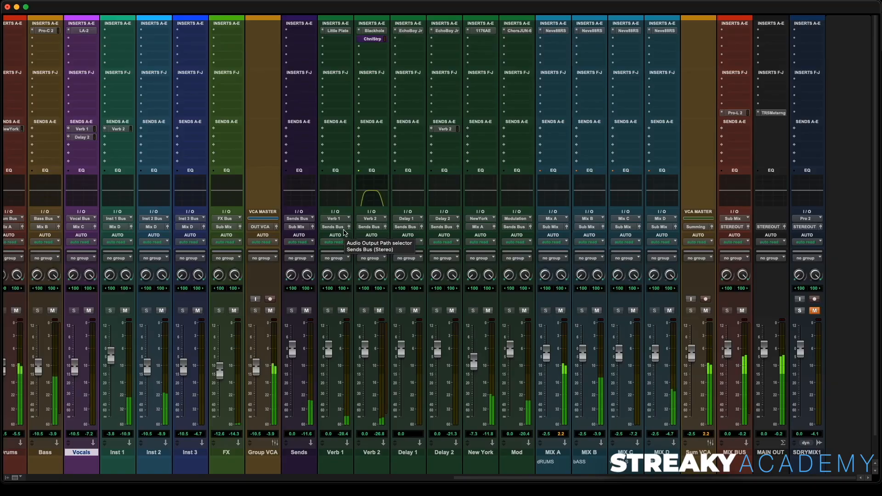
Copy the LA-2 compressor from the Vocals bus to the first insert slot of the Inst 1 bus.
{"action": "scroll", "coordinate": [345, 232], "scroll_direction": "left", "scroll_amount": 3}
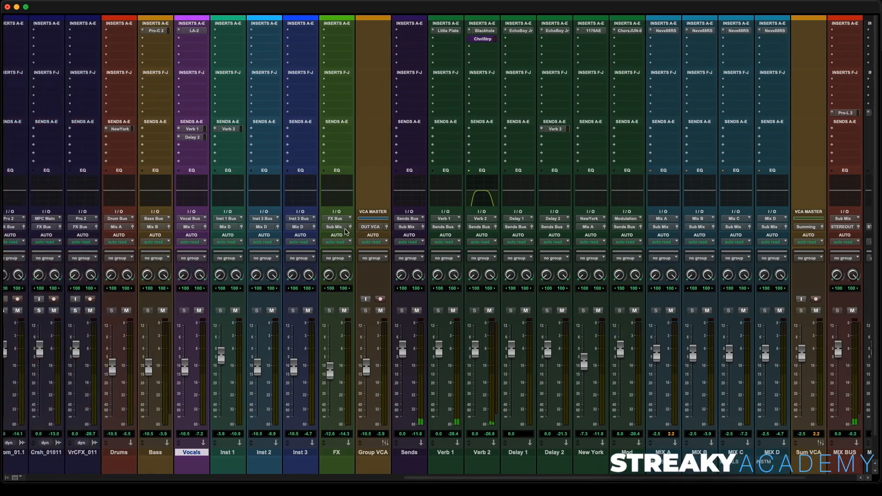
{"action": "scroll", "coordinate": [345, 232], "scroll_direction": "left", "scroll_amount": 3}
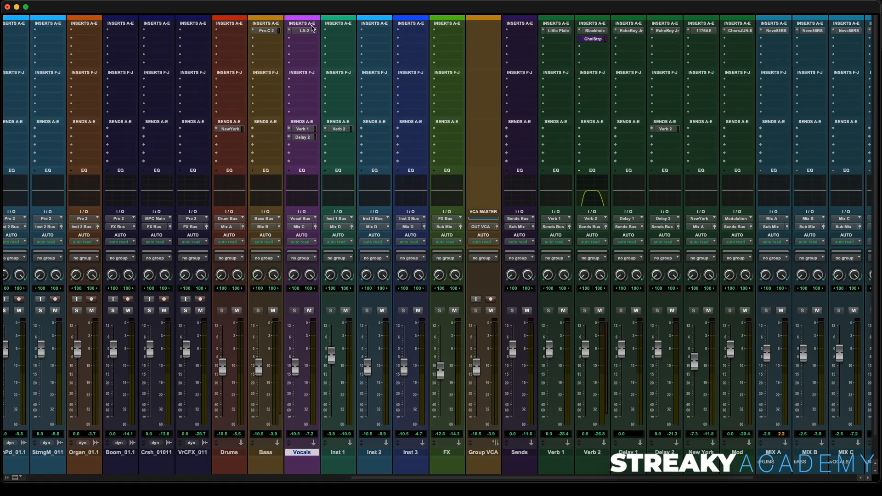
{"action": "left_click_drag", "start_coordinate": [345, 34], "coordinate": [345, 34]}
In the Edit window, enlarge the timeline and tracks around 2:22.068 and select 2:20.689 to 2:31.724 for playback.
{"action": "key", "text": "super+equal"}
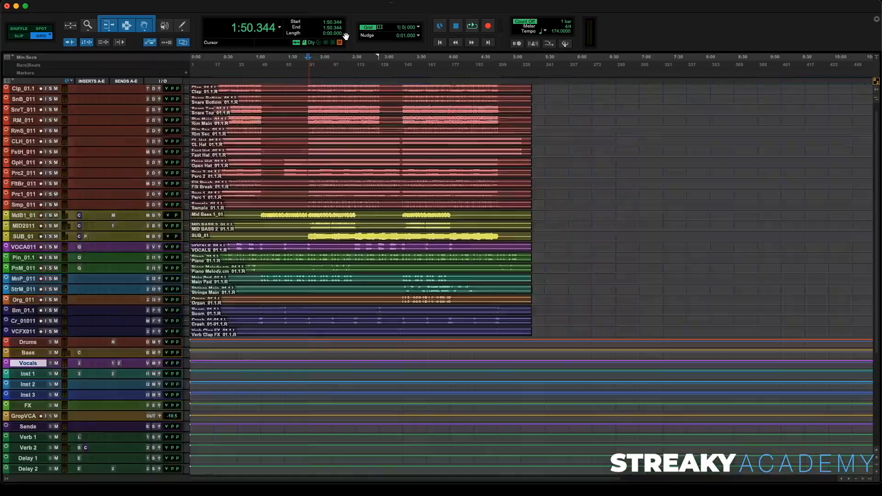
{"action": "left_click", "coordinate": [342, 84]}
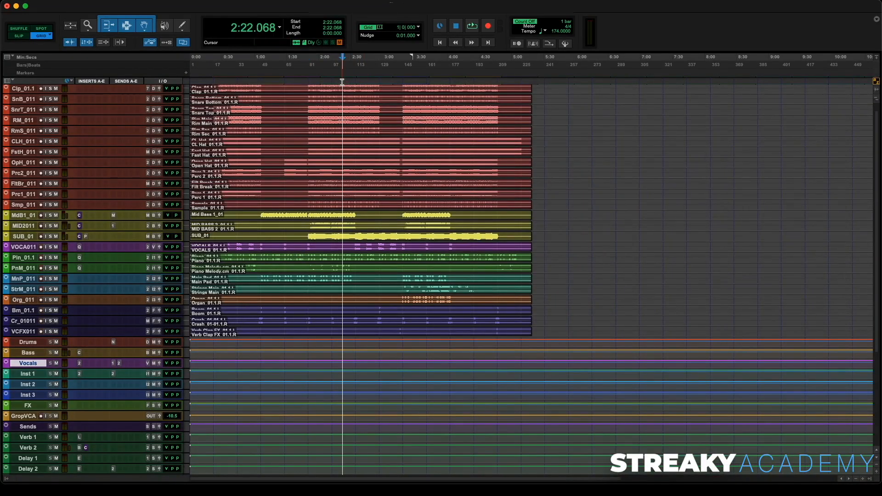
{"action": "key", "text": "super+bracketright"}
{"action": "key", "text": "super+bracketright"}
{"action": "key", "text": "super+bracketright"}
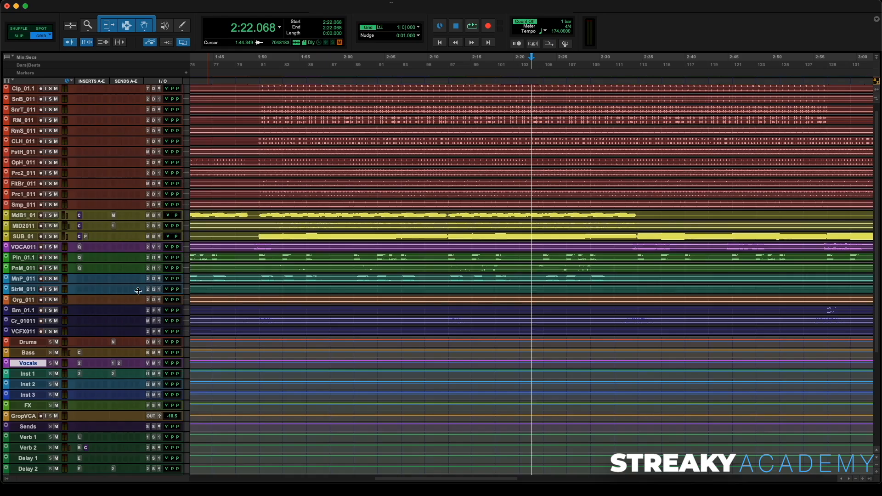
{"action": "key", "text": "ctrl+alt+Up"}
{"action": "key", "text": "ctrl+alt+Up"}
{"action": "key", "text": "ctrl+alt+Up"}
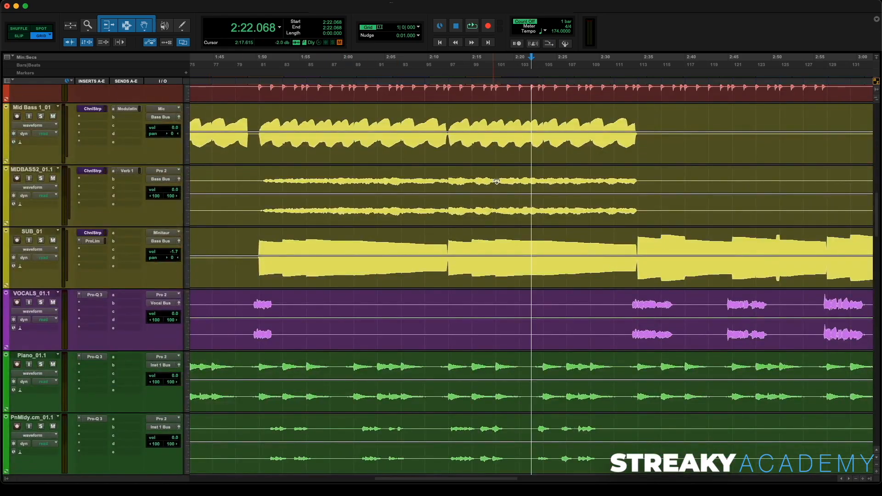
{"action": "left_click_drag", "start_coordinate": [520, 82], "coordinate": [617, 95]}
Adjust the gain and peak reduction of the Inst 1 bus's LA-2 in the mixer during playback, and close the plug-in.
{"action": "key", "text": "ctrl+equal"}
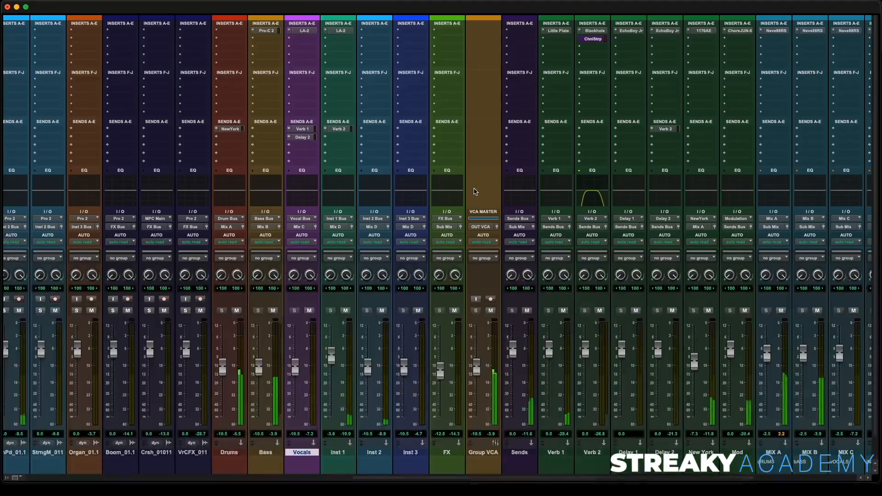
{"action": "left_click", "coordinate": [340, 30]}
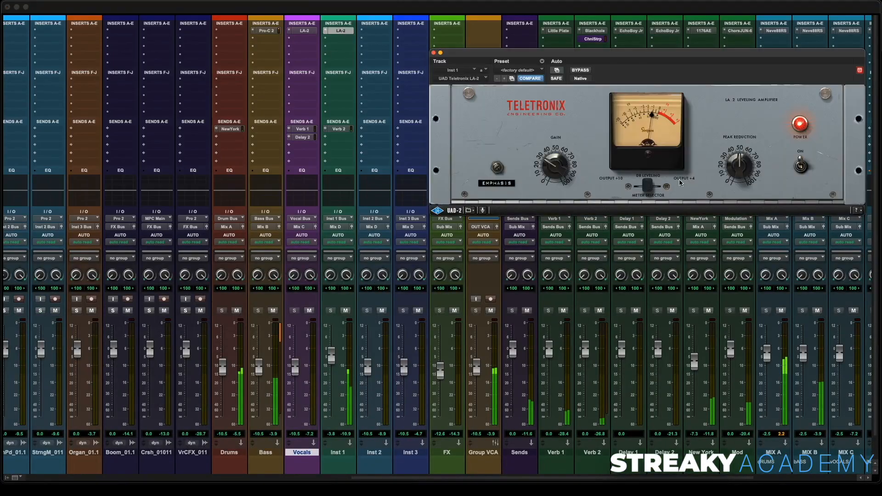
{"action": "left_click_drag", "start_coordinate": [551, 167], "coordinate": [552, 171]}
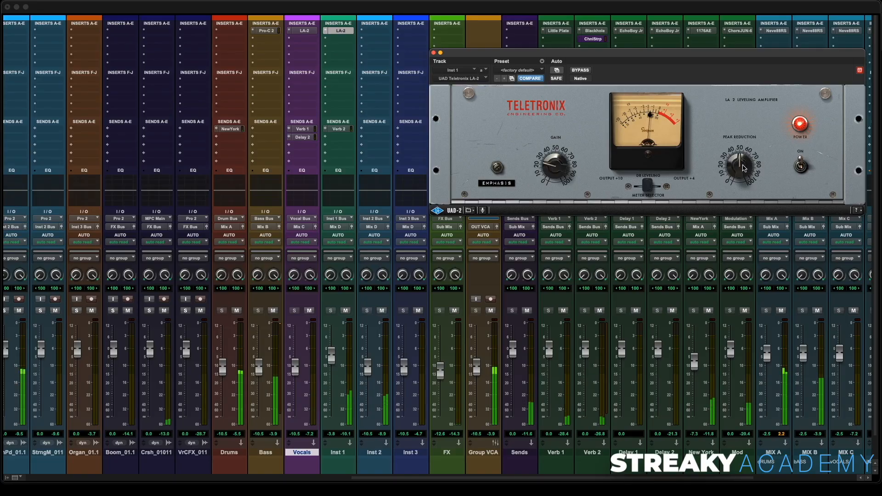
{"action": "left_click_drag", "start_coordinate": [742, 166], "coordinate": [744, 158]}
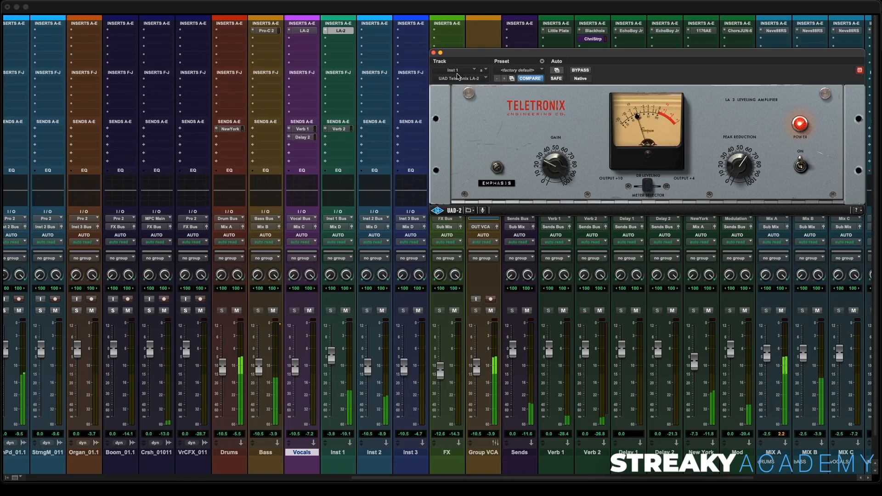
{"action": "left_click", "coordinate": [433, 53]}
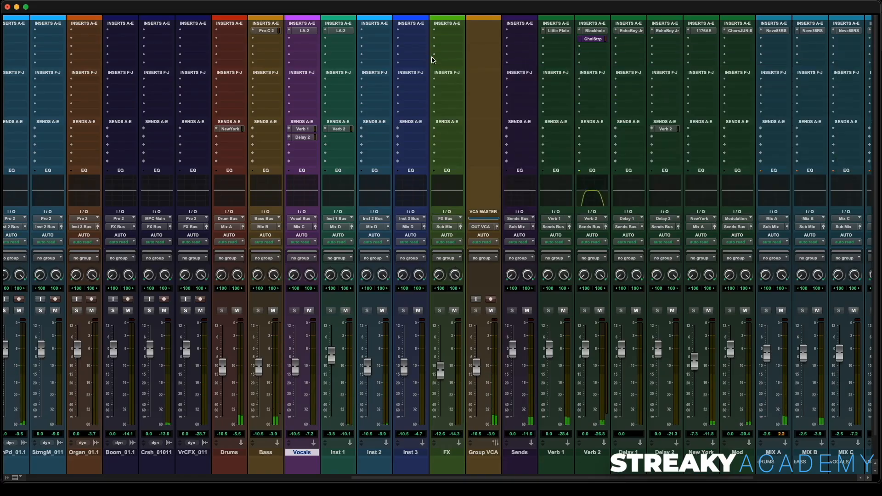
Separate the piano melody phrase from 2:27.204 to 2:30.096 into its own clip and set its clip gain to -0.9 dB.
{"action": "key", "text": "super+equal"}
{"action": "scroll", "coordinate": [602, 314], "scroll_direction": "down", "scroll_amount": 3}
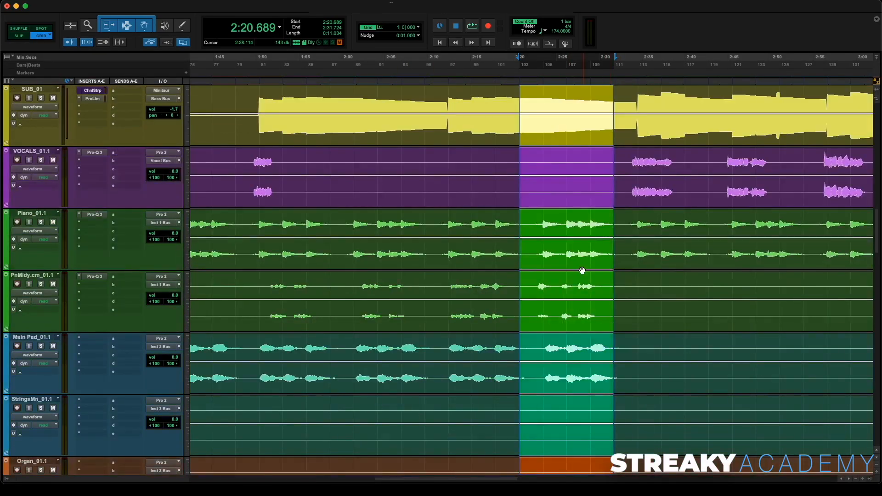
{"action": "left_click", "coordinate": [570, 235]}
{"action": "left_click_drag", "start_coordinate": [575, 284], "coordinate": [598, 288]}
{"action": "key", "text": "super+e"}
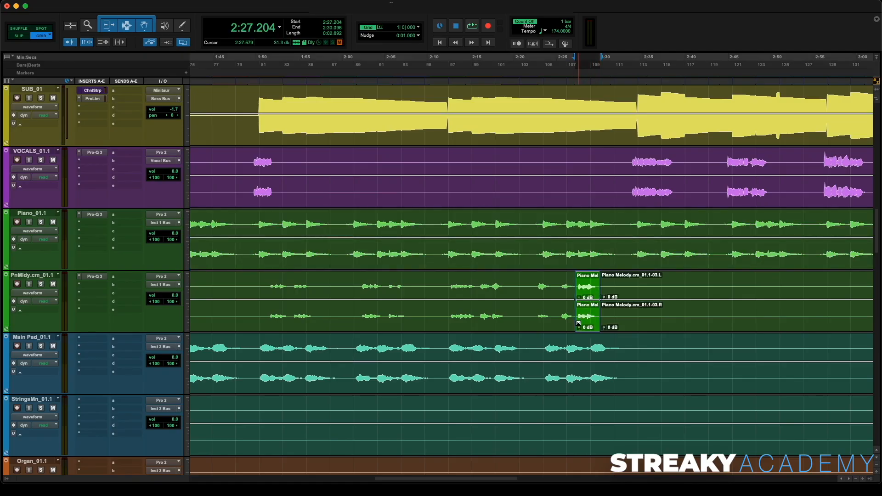
{"action": "left_click_drag", "start_coordinate": [577, 327], "coordinate": [578, 328]}
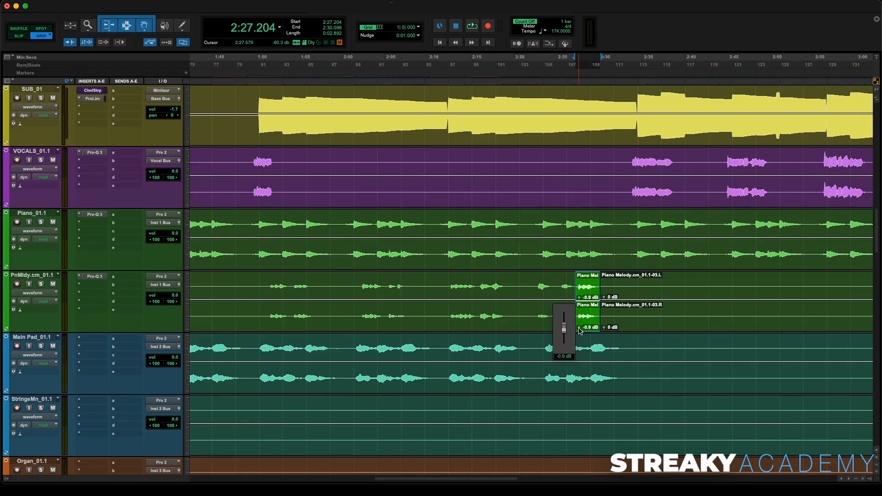
Audition the separated piano melody phrase in the mix, fine-tune its clip gain, and play it again from 2:26.206.
{"action": "left_click", "coordinate": [553, 121]}
{"action": "key", "text": "space"}
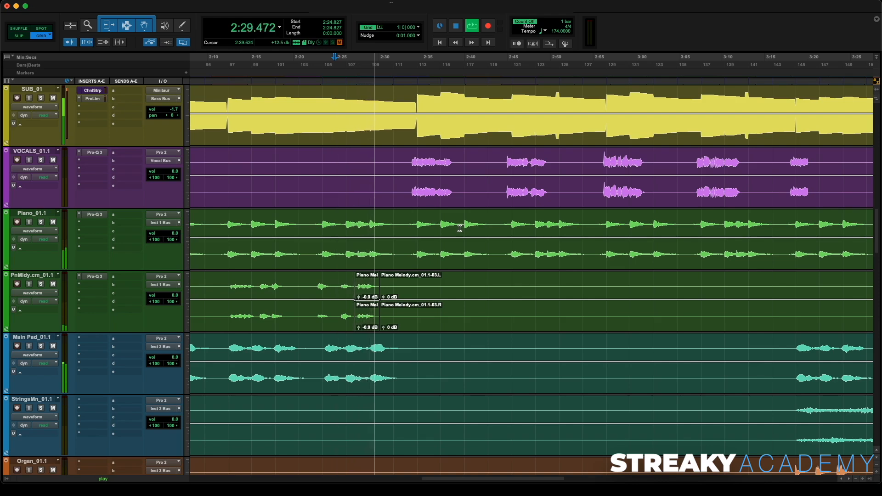
{"action": "key", "text": "space"}
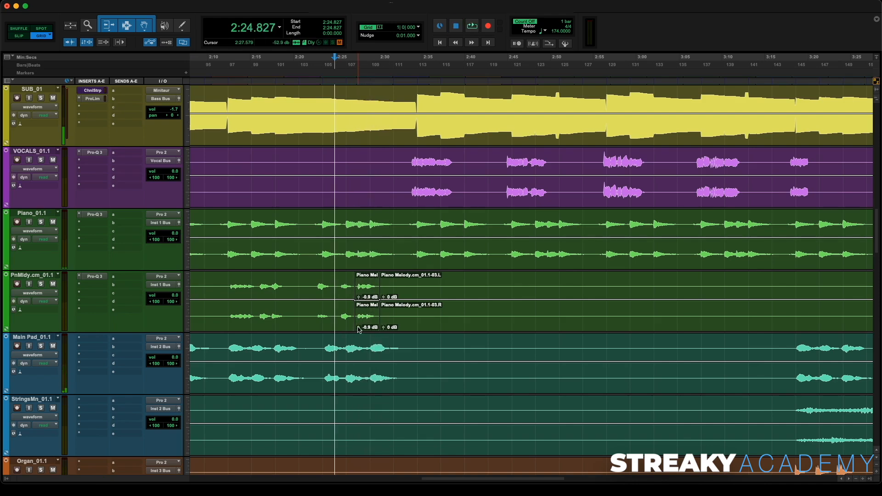
{"action": "left_click_drag", "start_coordinate": [360, 329], "coordinate": [360, 330]}
{"action": "left_click", "coordinate": [349, 81]}
{"action": "key", "text": "space"}
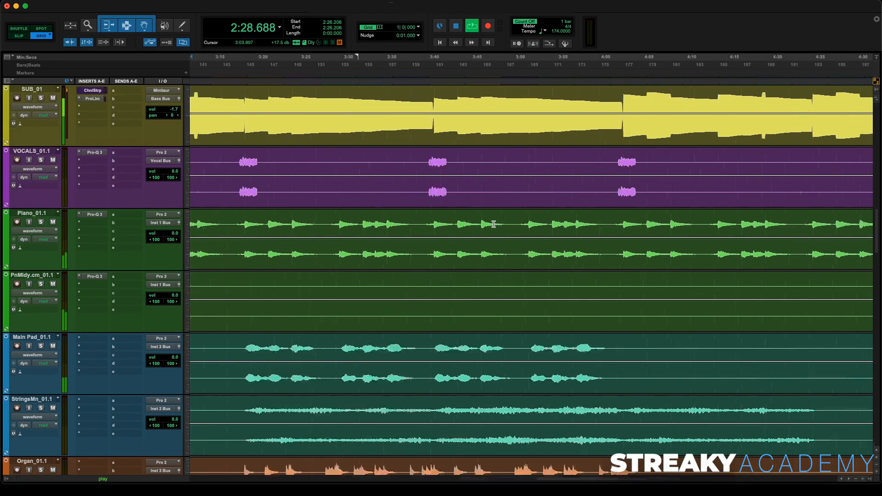
{"action": "key", "text": "space"}
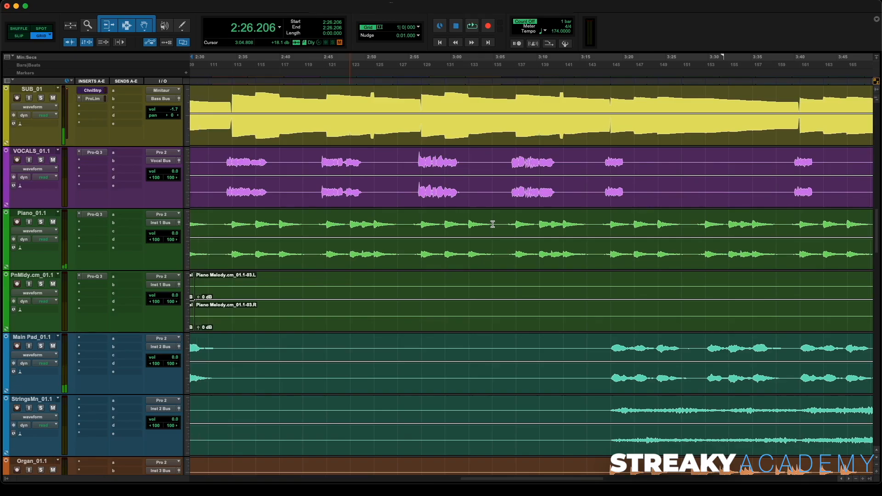
Separate the earlier piano melody phrase from 0:58.978 to 1:01.843 and lower its clip gain to about -1.8 dB.
{"action": "scroll", "coordinate": [496, 224], "scroll_direction": "right", "scroll_amount": 10}
{"action": "key", "text": "r"}
{"action": "key", "text": "r"}
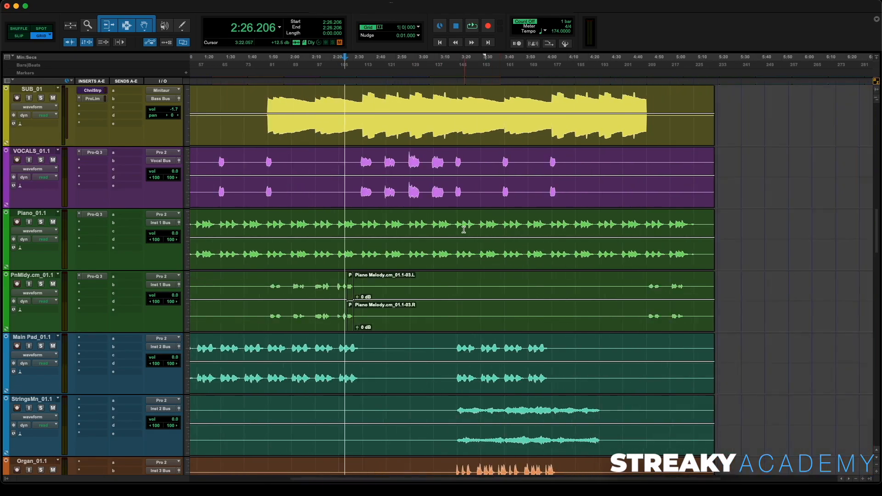
{"action": "scroll", "coordinate": [455, 235], "scroll_direction": "left", "scroll_amount": 5}
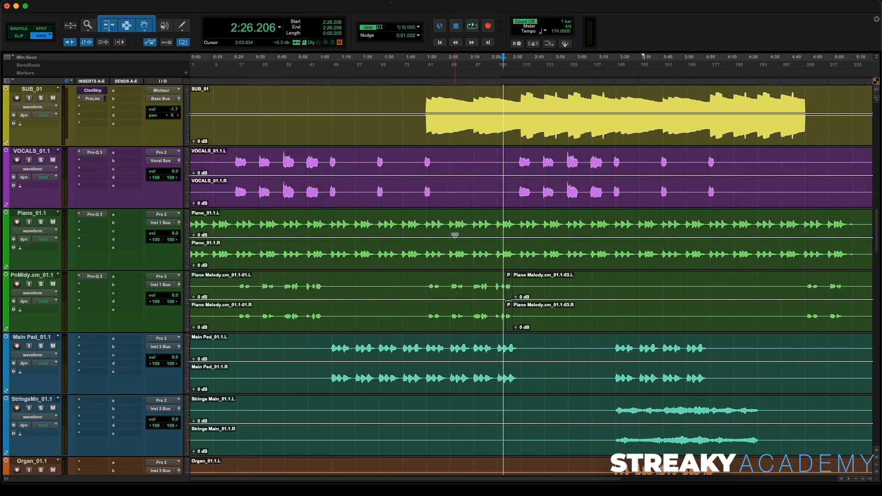
{"action": "left_click", "coordinate": [315, 284]}
{"action": "key", "text": "t"}
{"action": "key", "text": "t"}
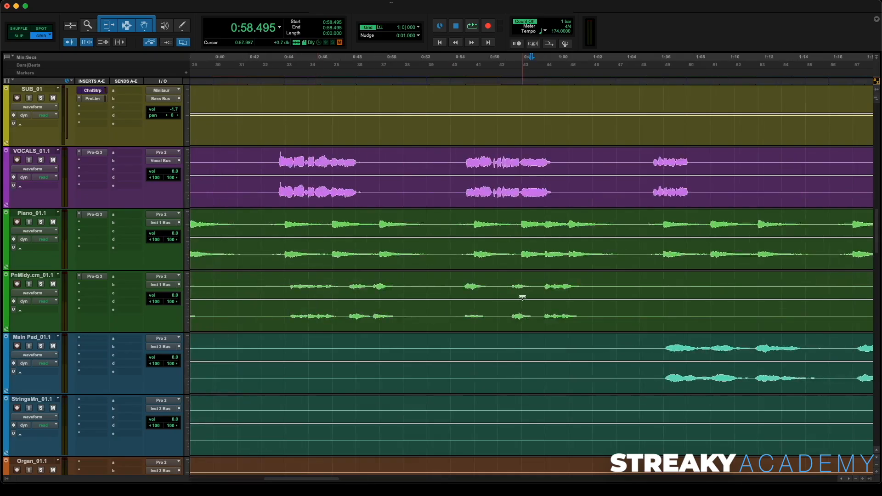
{"action": "left_click", "coordinate": [535, 281]}
{"action": "left_click_drag", "start_coordinate": [535, 281], "coordinate": [588, 282]}
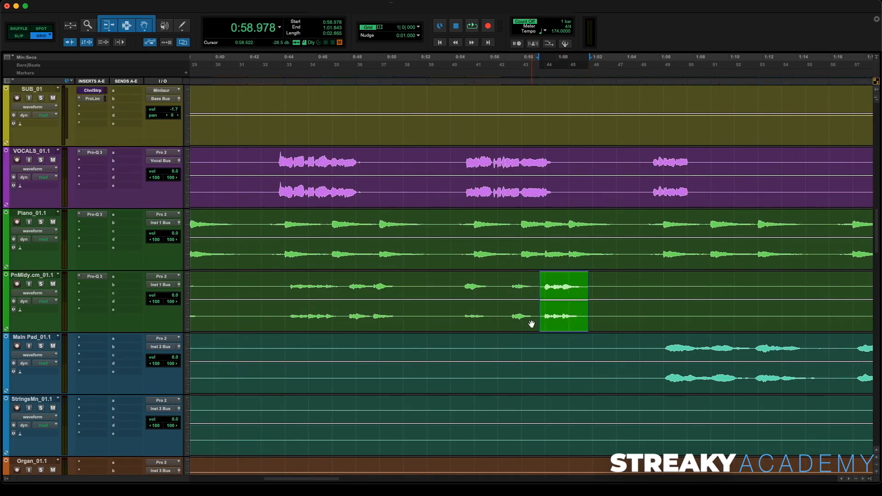
{"action": "key", "text": "super+e"}
{"action": "left_click_drag", "start_coordinate": [541, 327], "coordinate": [544, 329]}
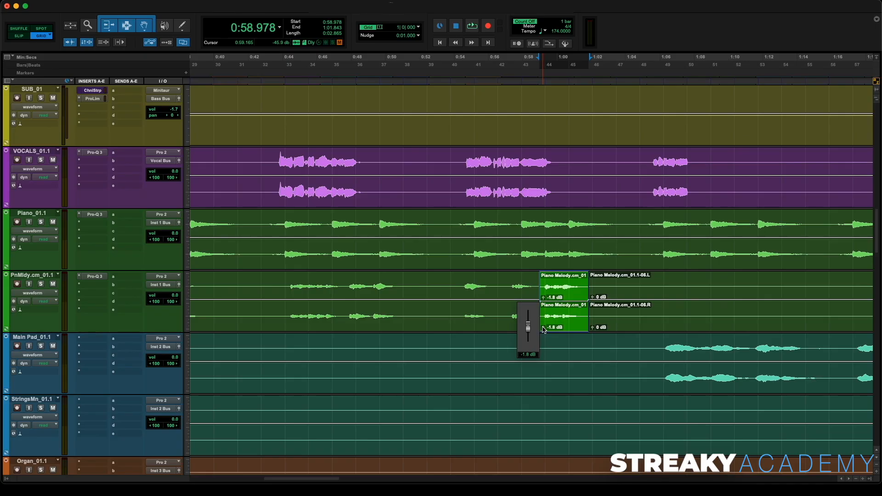
Check the piano melody's closing phrases by playing from 5:02.068, stop, and return to the song start with the full timeline shown.
{"action": "scroll", "coordinate": [644, 278], "scroll_direction": "right", "scroll_amount": 20}
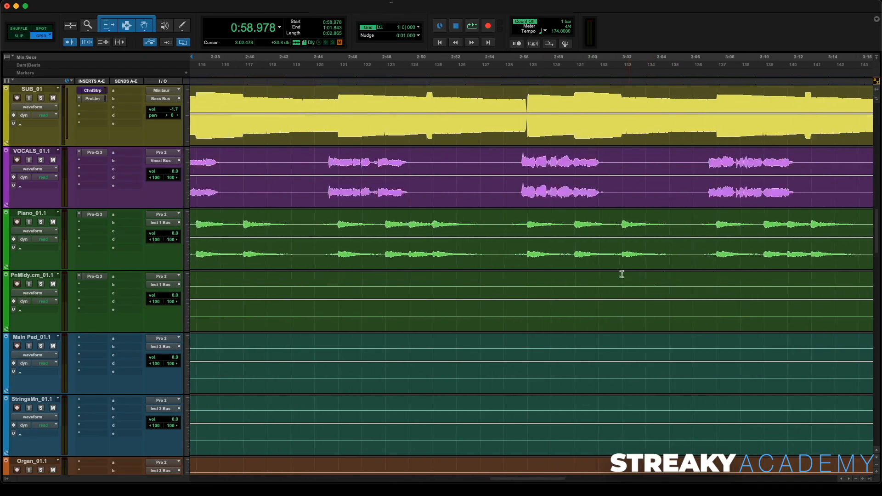
{"action": "scroll", "coordinate": [612, 274], "scroll_direction": "right", "scroll_amount": 15}
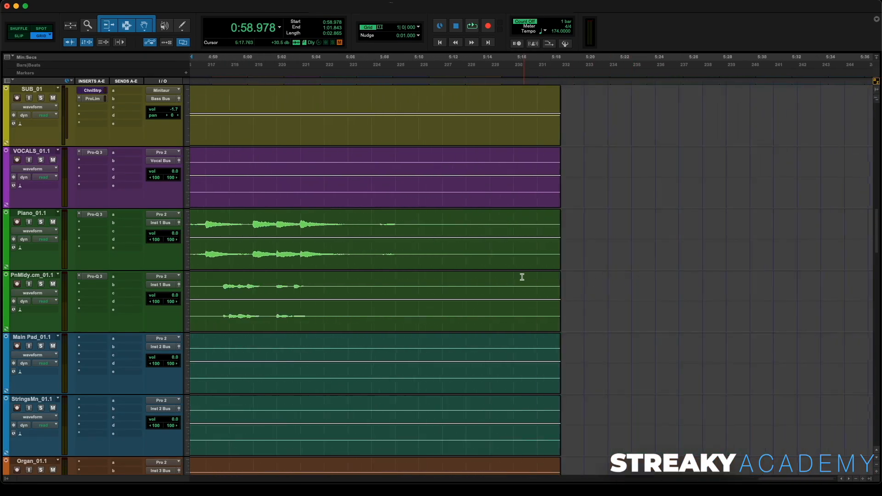
{"action": "scroll", "coordinate": [442, 266], "scroll_direction": "left", "scroll_amount": 3}
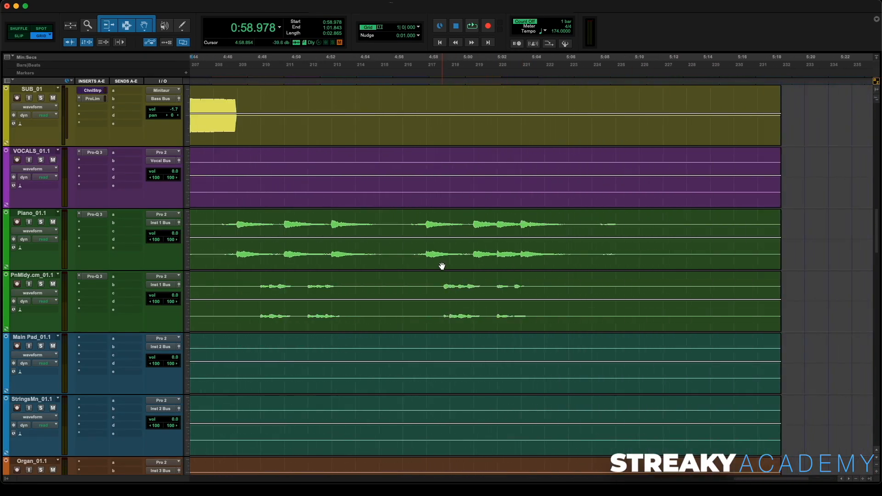
{"action": "left_click", "coordinate": [492, 79]}
{"action": "key", "text": "space"}
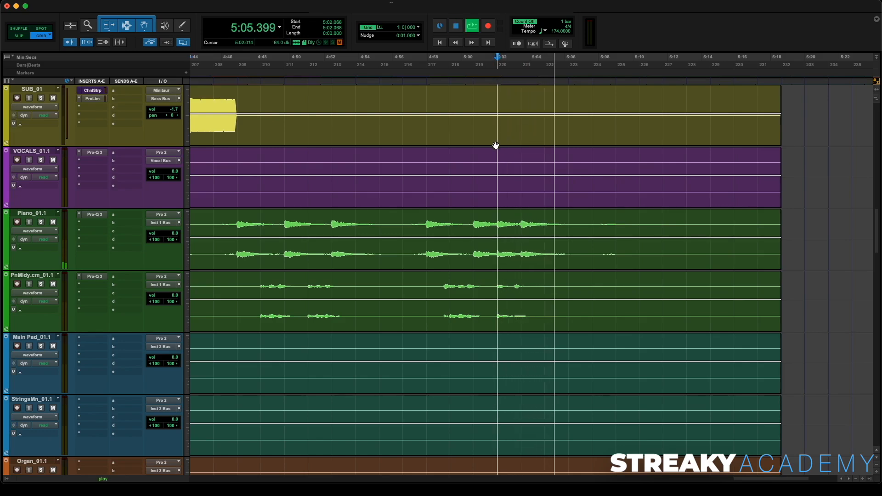
{"action": "key", "text": "super+bracketleft"}
{"action": "key", "text": "super+bracketleft"}
{"action": "key", "text": "super+bracketleft"}
{"action": "key", "text": "space"}
{"action": "key", "text": "Return"}
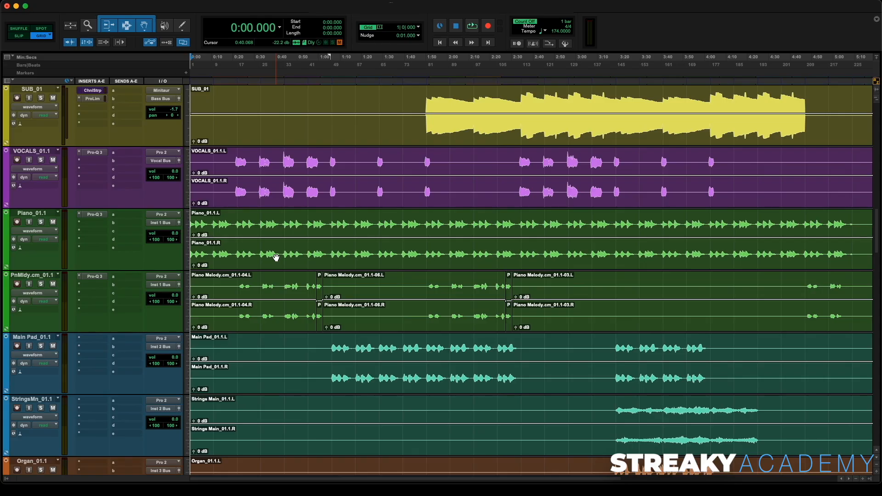
Start playback from 1:03.448 and solo the Main Pad track.
{"action": "scroll", "coordinate": [275, 256], "scroll_direction": "down", "scroll_amount": 8}
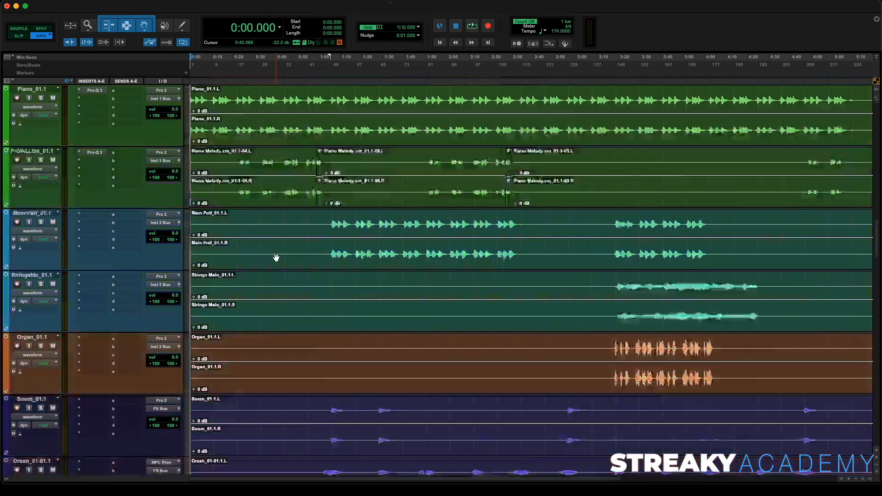
{"action": "scroll", "coordinate": [278, 252], "scroll_direction": "up", "scroll_amount": 4}
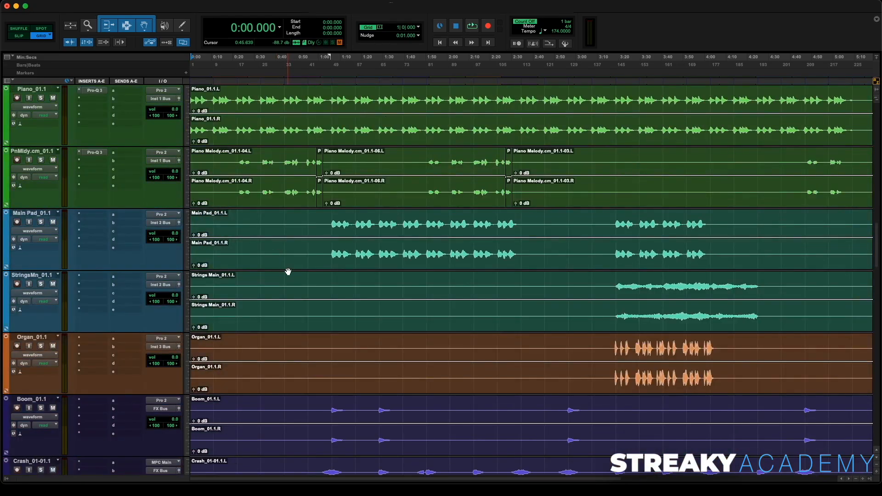
{"action": "left_click", "coordinate": [324, 83]}
{"action": "scroll", "coordinate": [71, 324], "scroll_direction": "down", "scroll_amount": 15}
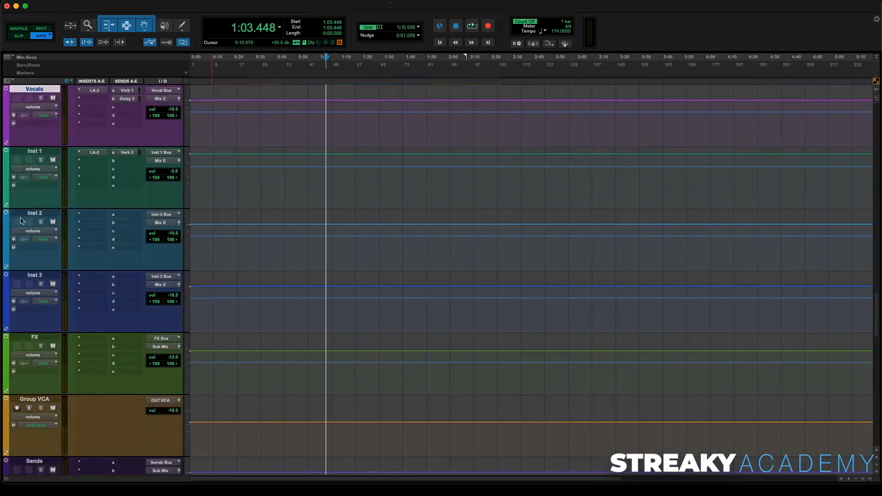
{"action": "scroll", "coordinate": [64, 224], "scroll_direction": "up", "scroll_amount": 15}
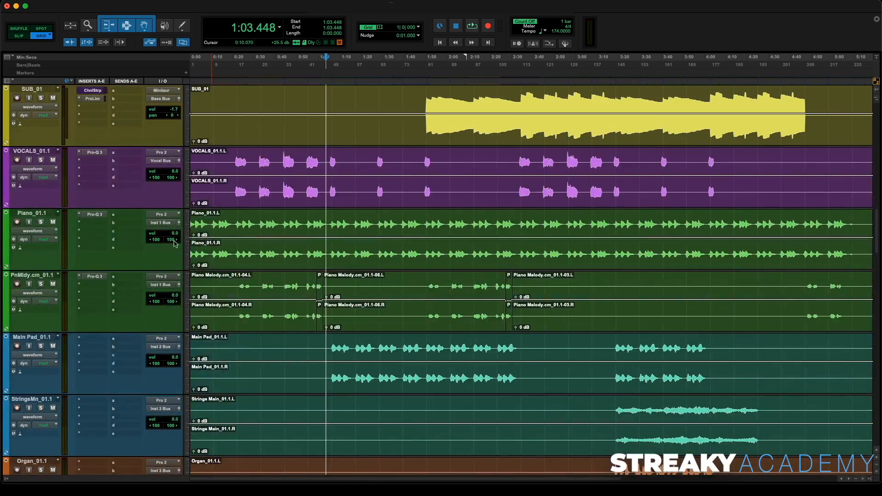
{"action": "key", "text": "space"}
{"action": "left_click", "coordinate": [40, 345]}
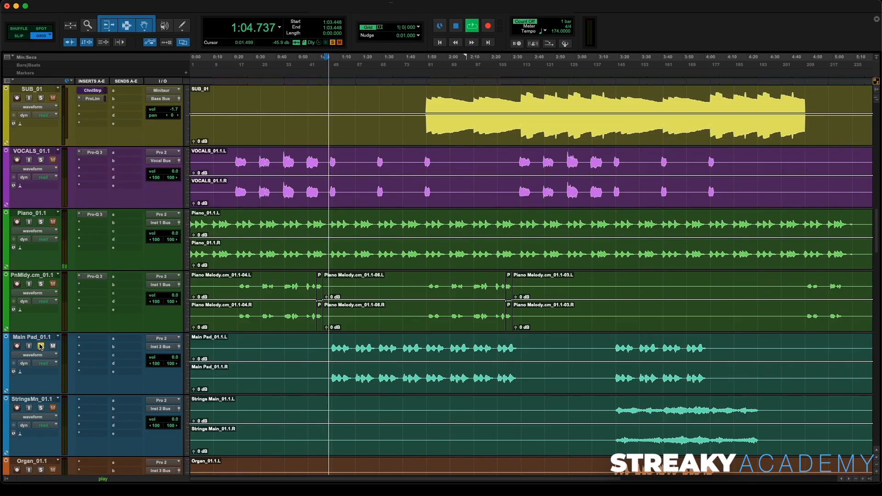
Audition the soloed Main Pad_01.1 track from 3:18.620 and take it out of solo.
{"action": "left_click", "coordinate": [41, 408]}
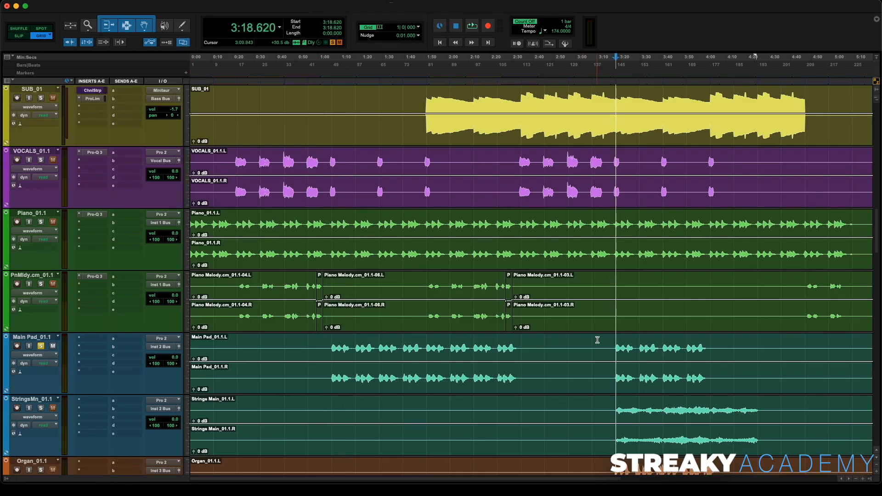
{"action": "key", "text": "space"}
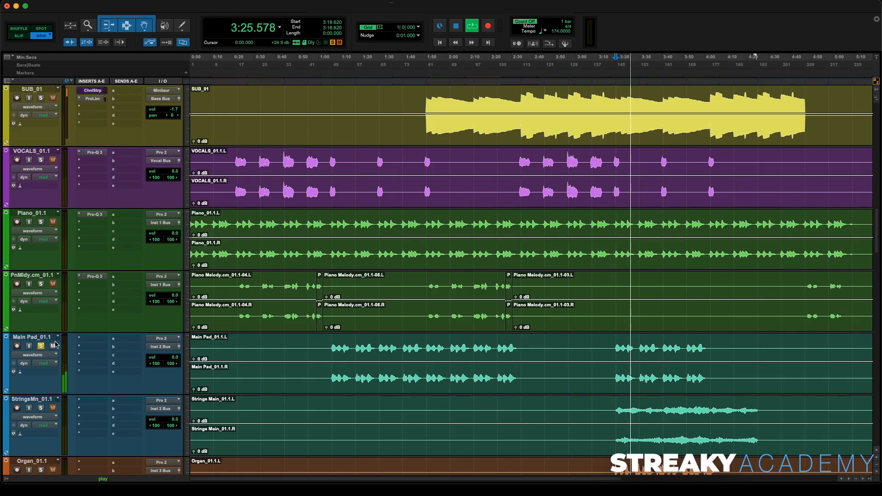
{"action": "key", "text": "space"}
{"action": "left_click", "coordinate": [41, 346]}
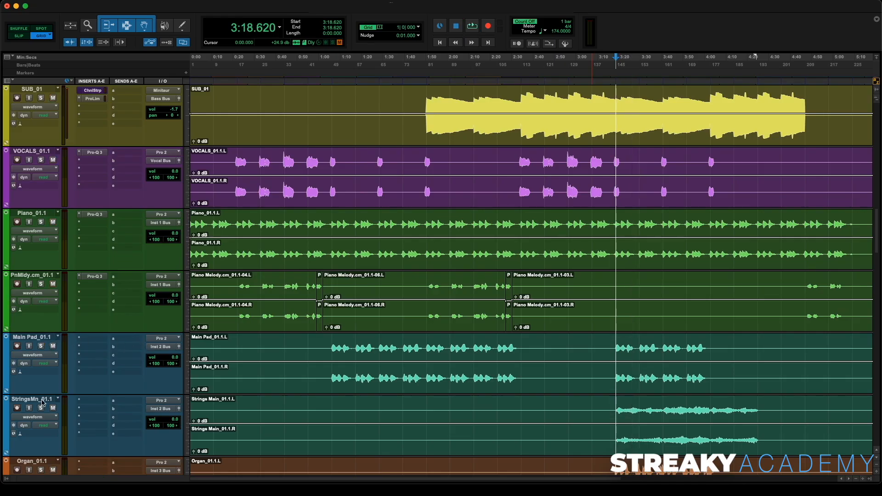
Audition StringsMn_01.1 in solo, add Main Pad_01.1 to the solo, and play both tracks from 3:40.484.
{"action": "left_click", "coordinate": [41, 407]}
{"action": "key", "text": "space"}
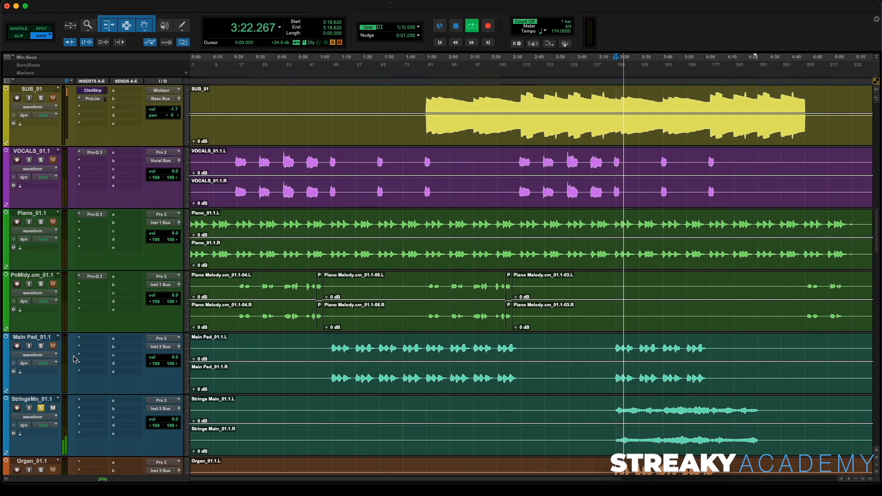
{"action": "left_click", "coordinate": [41, 347]}
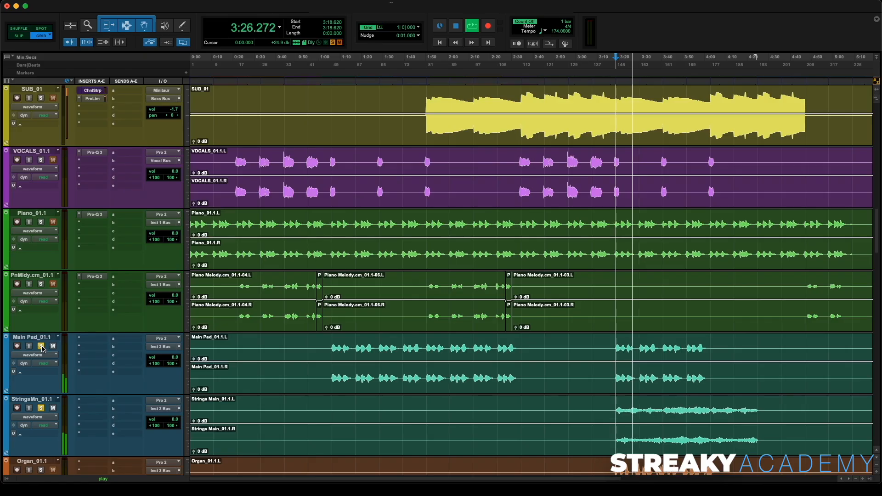
{"action": "scroll", "coordinate": [92, 350], "scroll_direction": "down", "scroll_amount": 6}
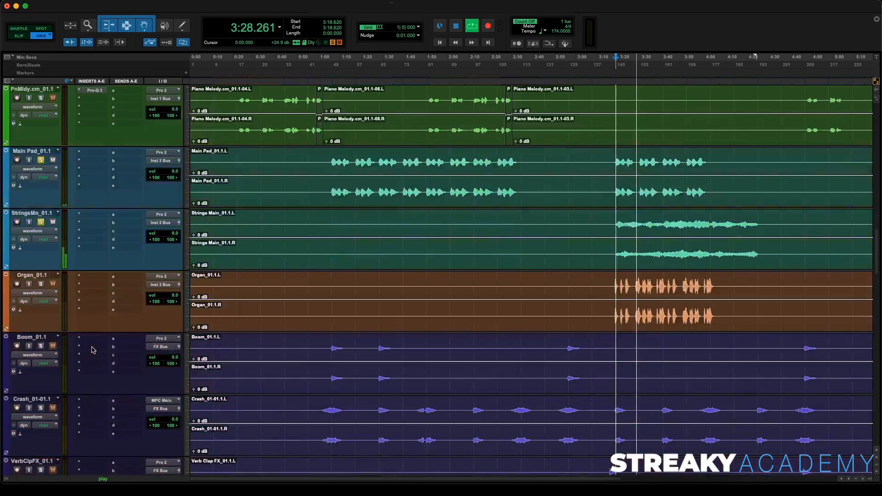
{"action": "scroll", "coordinate": [91, 350], "scroll_direction": "up", "scroll_amount": 2}
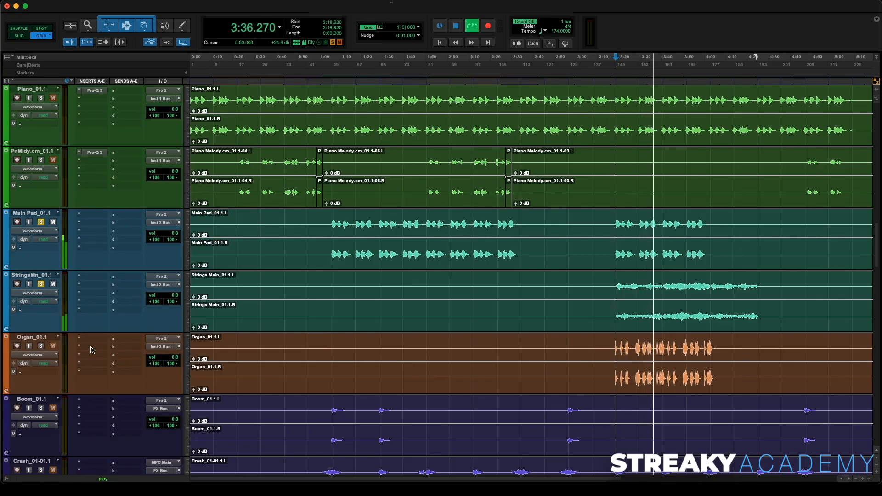
{"action": "key", "text": "space"}
{"action": "left_click", "coordinate": [662, 219]}
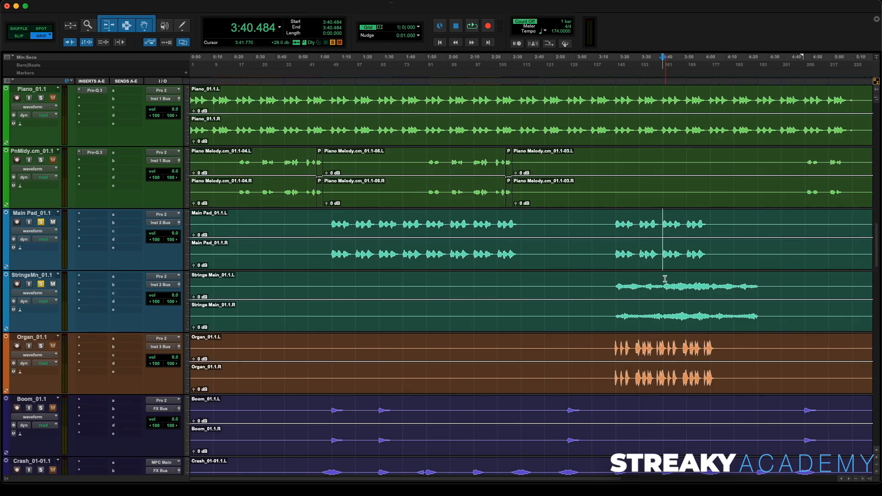
{"action": "key", "text": "space"}
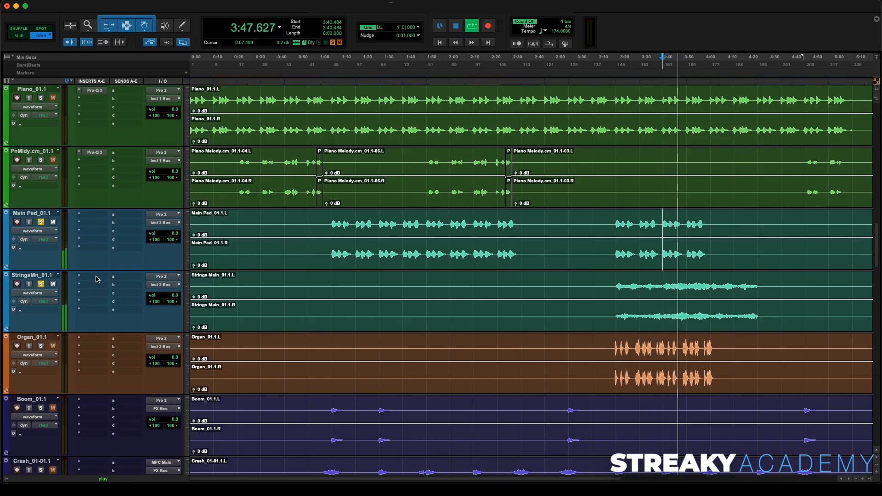
Insert the stereo Channel Strip plug-in in the first insert slot of the StringsMn_01.1 track.
{"action": "left_click", "coordinate": [94, 223]}
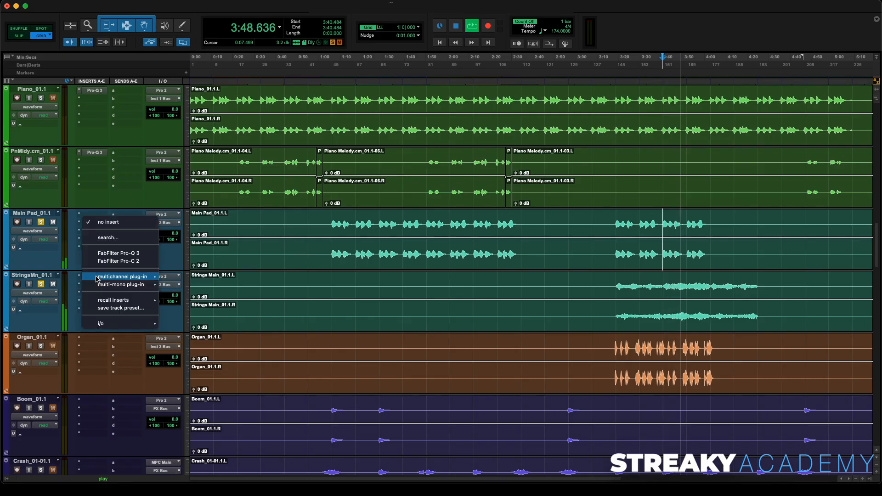
{"action": "left_click", "coordinate": [109, 237]}
{"action": "type", "text": "cha"}
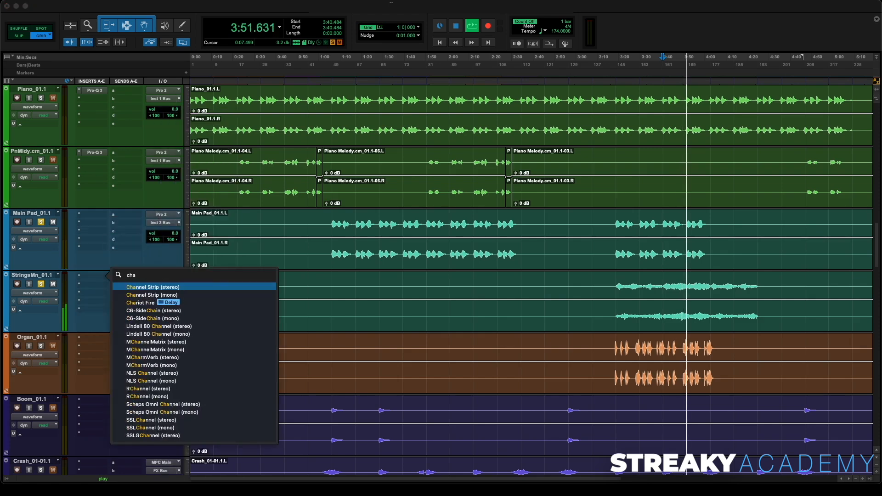
{"action": "left_click", "coordinate": [153, 289]}
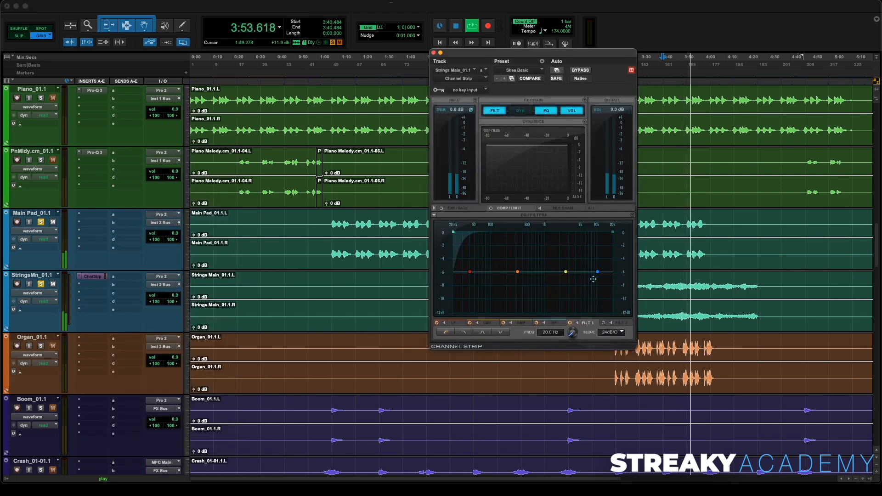
Give the strings a high-shelf boost of 3.7 dB at 2.4 kHz in the Channel Strip EQ, close it and stop playback.
{"action": "left_click_drag", "start_coordinate": [598, 273], "coordinate": [562, 259]}
{"action": "left_click", "coordinate": [454, 332]}
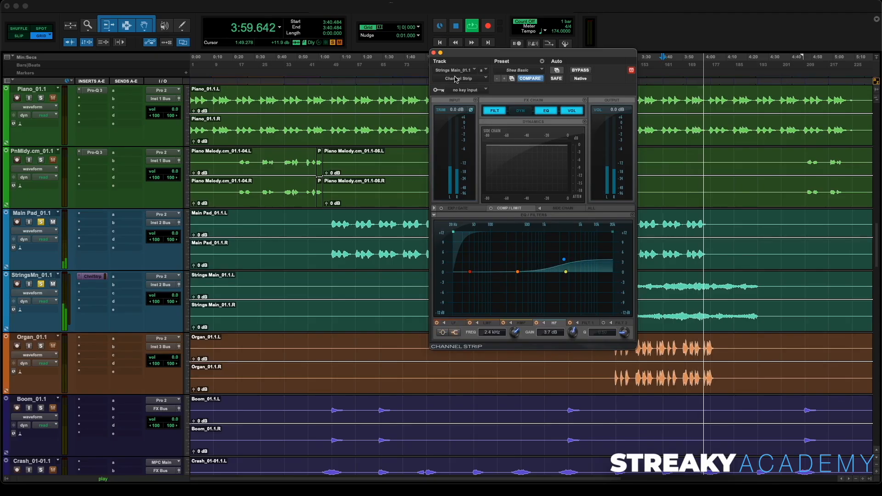
{"action": "left_click", "coordinate": [433, 53]}
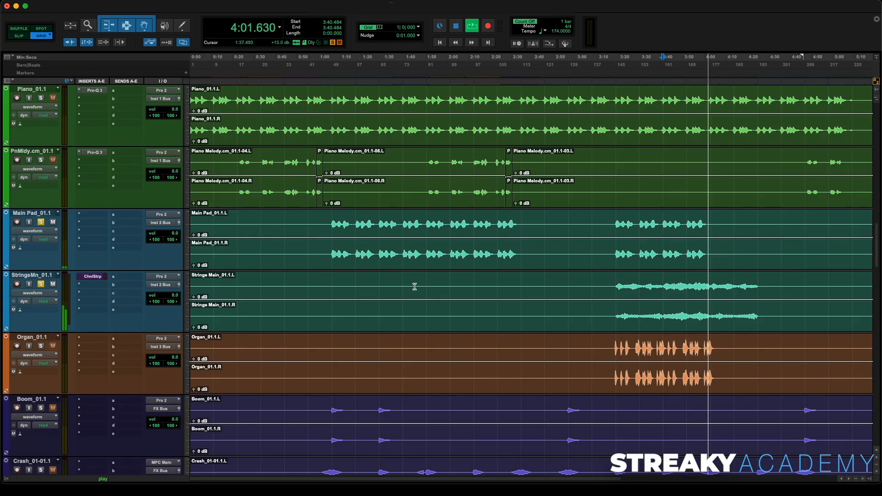
{"action": "key", "text": "space"}
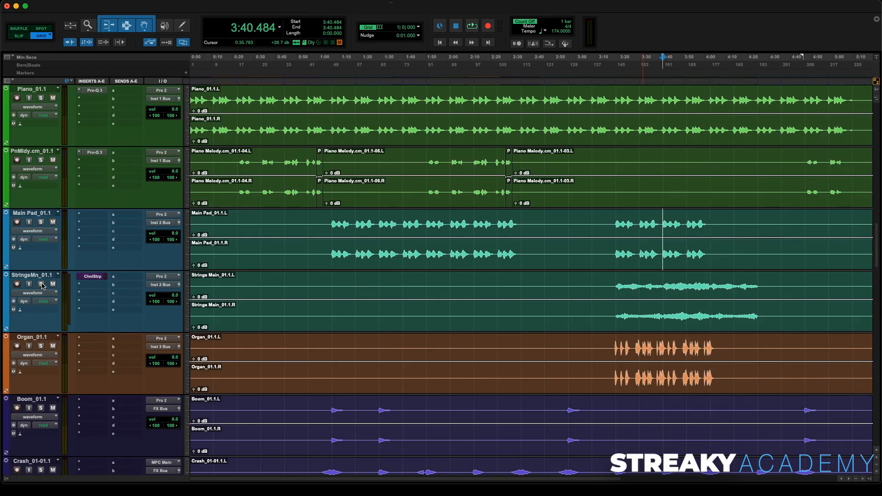
Play the full mix and set the Inst 2 bus volume to -8.1 dB in the mixer.
{"action": "key", "text": "super+equal"}
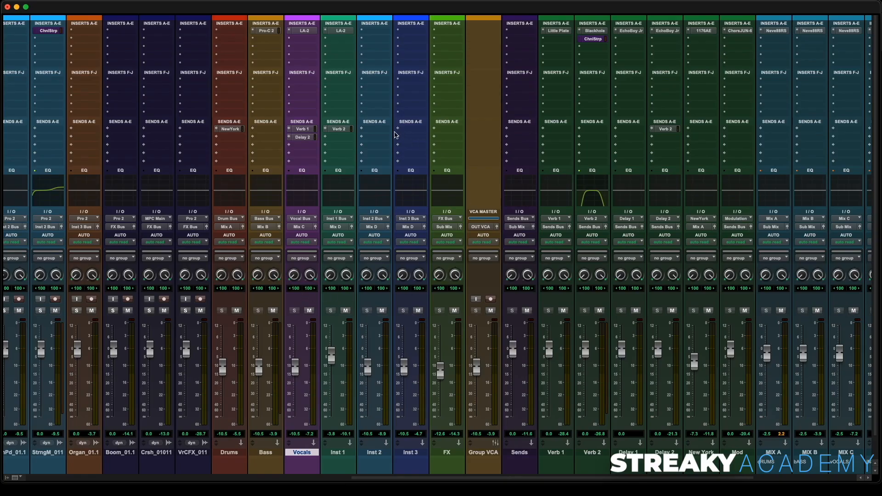
{"action": "key", "text": "space"}
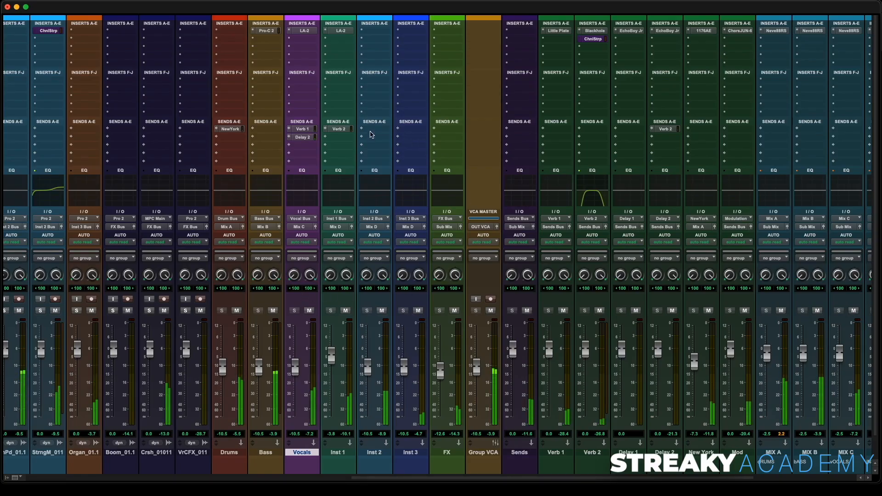
{"action": "left_click_drag", "start_coordinate": [367, 378], "coordinate": [368, 368]}
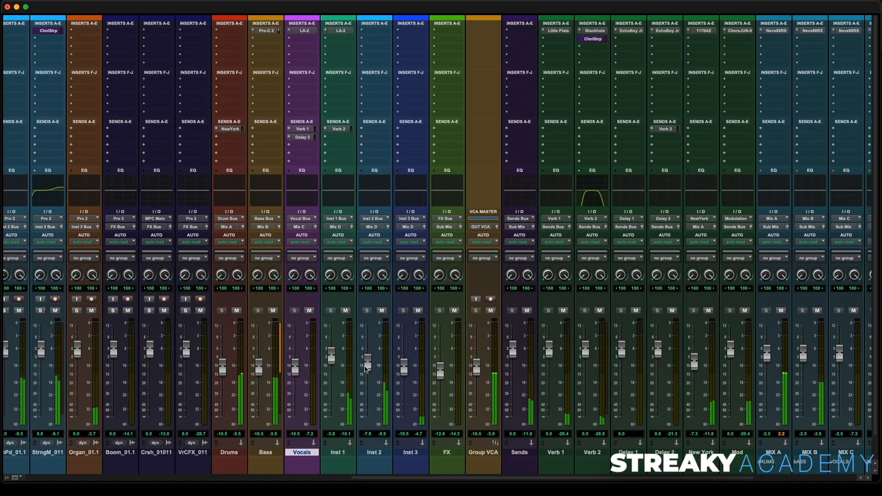
{"action": "left_click_drag", "start_coordinate": [365, 367], "coordinate": [365, 367]}
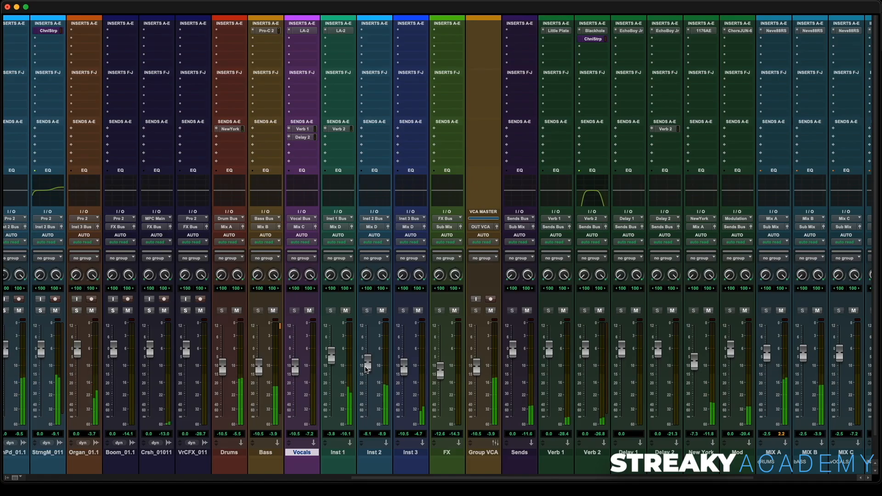
Restart playback and raise the Inst 3 bus volume to -4.9 dB.
{"action": "key", "text": "space"}
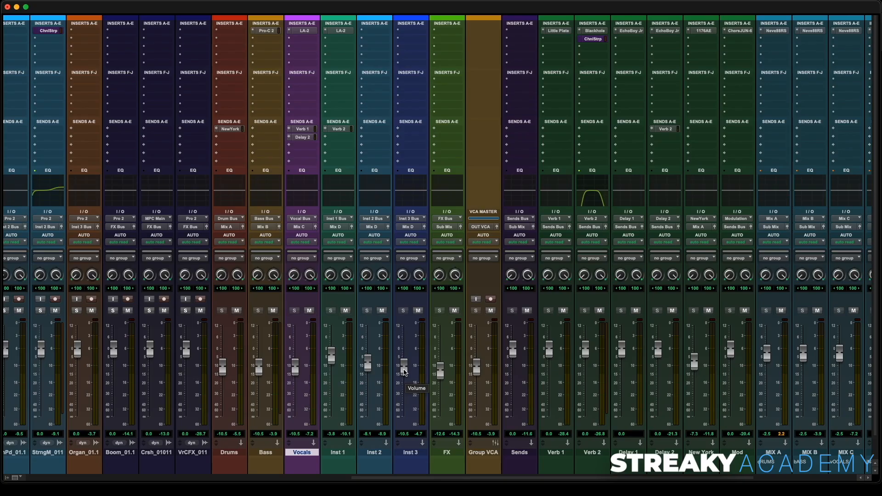
{"action": "key", "text": "space"}
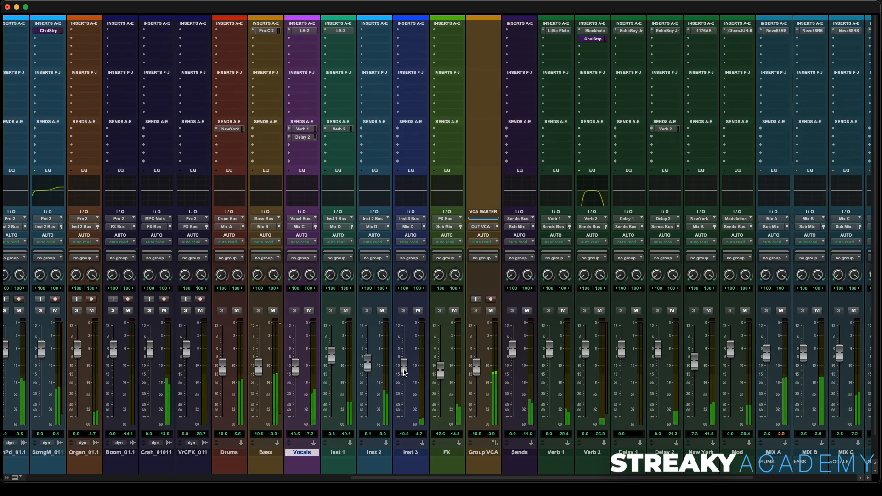
{"action": "left_click_drag", "start_coordinate": [404, 370], "coordinate": [406, 363]}
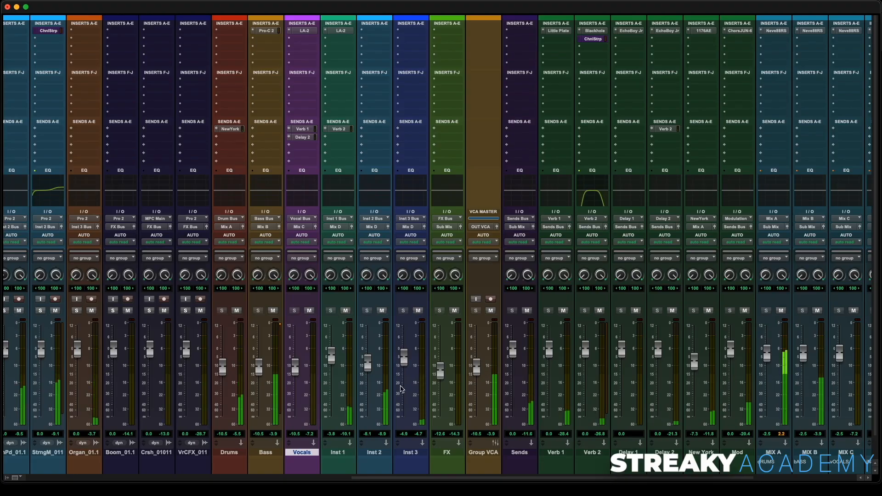
Insert FabFilter Pro-Q 3 on Inst 3, boosting 4.29 dB at 2863.4 Hz and cutting 1.68 dB at 121.51 Hz.
{"action": "left_click", "coordinate": [412, 31]}
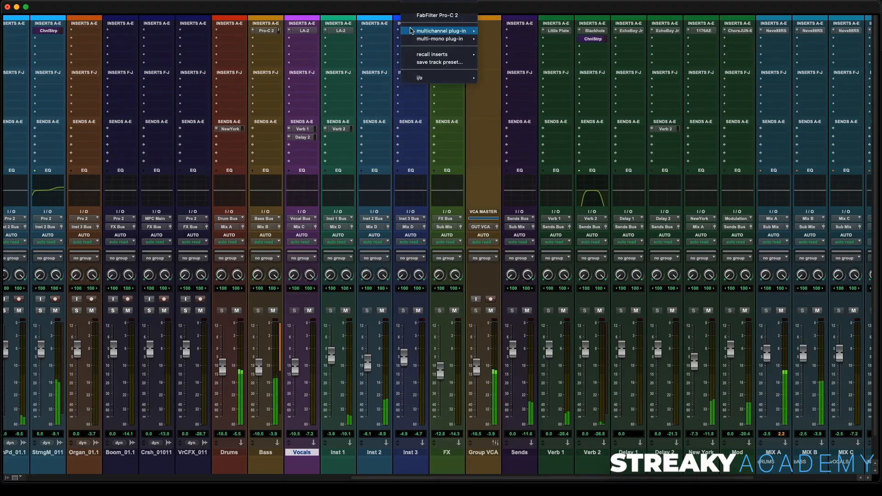
{"action": "left_click", "coordinate": [430, 17]}
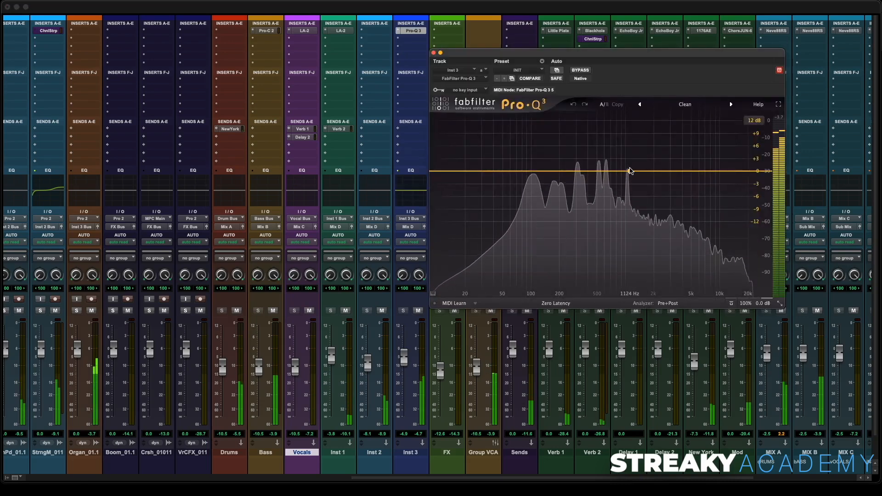
{"action": "left_click_drag", "start_coordinate": [629, 170], "coordinate": [669, 153]}
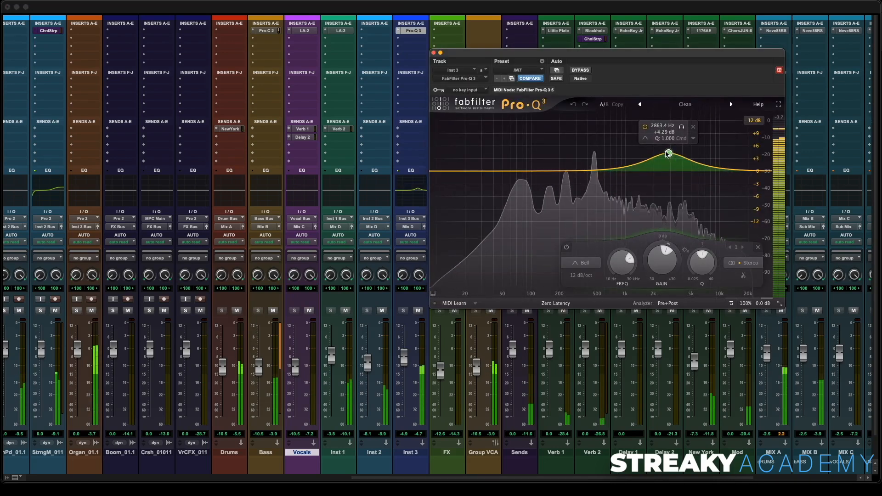
{"action": "left_click_drag", "start_coordinate": [559, 172], "coordinate": [538, 179]}
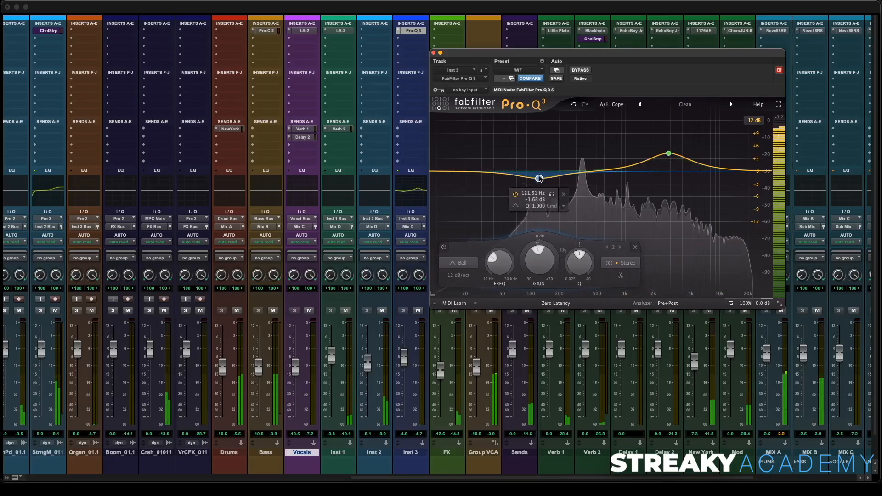
{"action": "left_click_drag", "start_coordinate": [735, 170], "coordinate": [732, 168]}
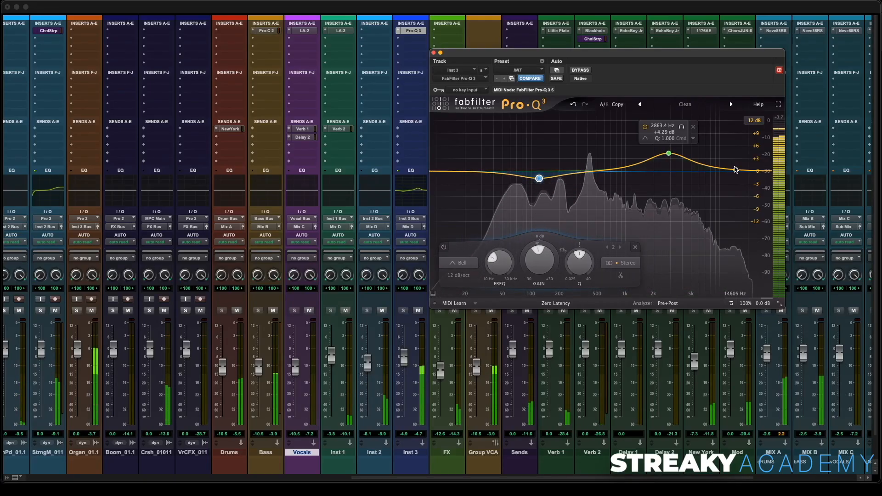
{"action": "left_click", "coordinate": [434, 53]}
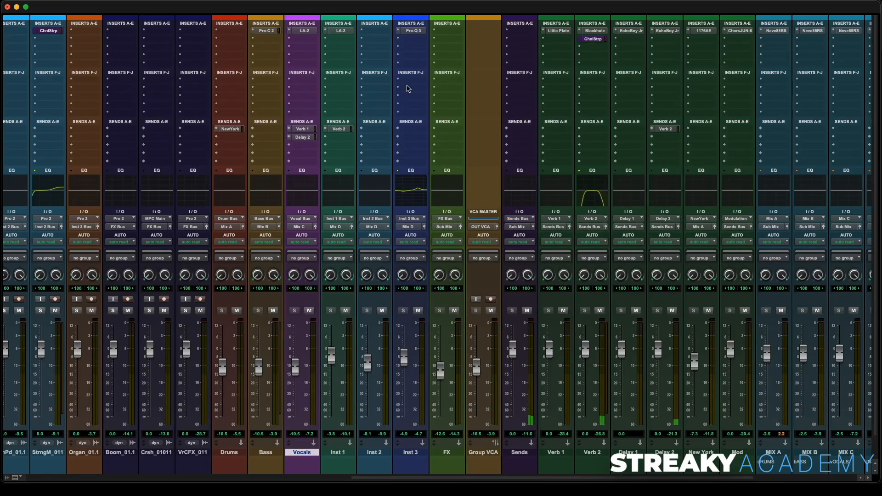
Play the arrangement from 3:18.620 to review the mix, checking both the timeline and the mixer.
{"action": "key", "text": "super+equal"}
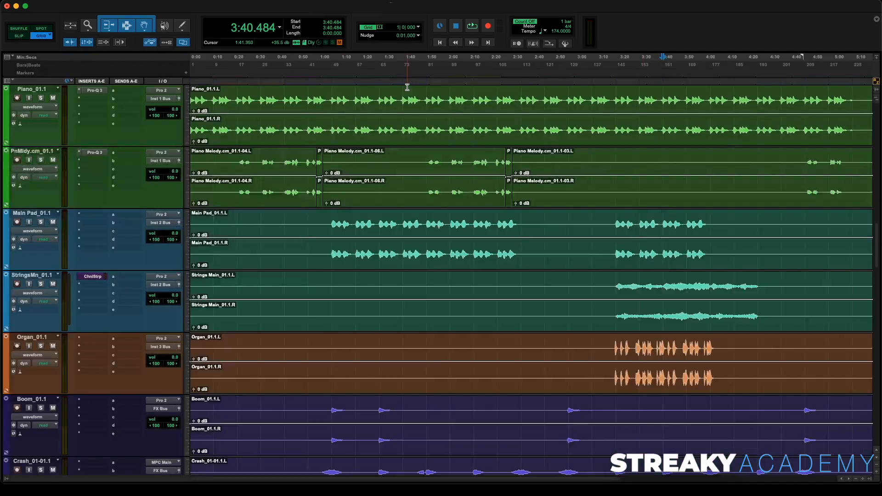
{"action": "left_click", "coordinate": [615, 82]}
{"action": "key", "text": "space"}
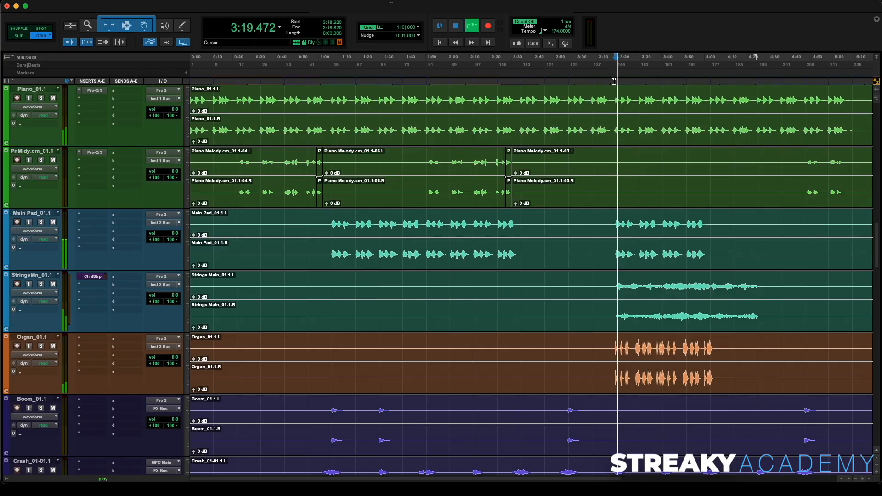
{"action": "key", "text": "super+equal"}
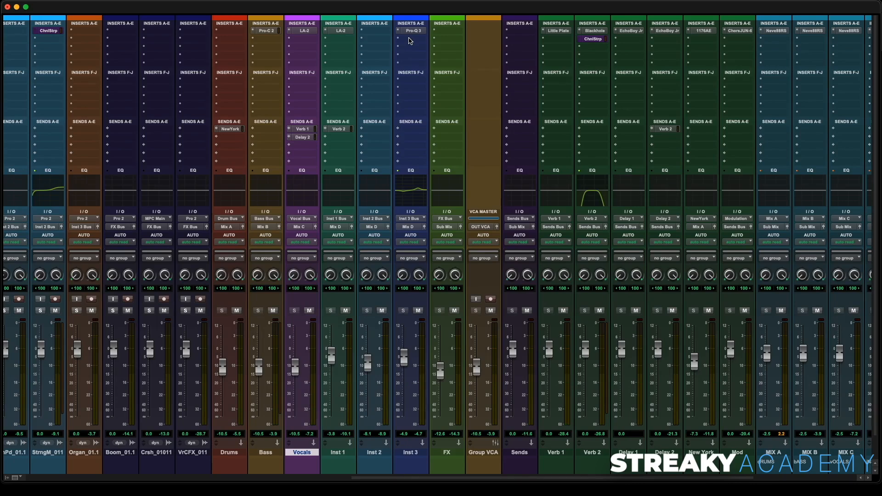
{"action": "key", "text": "super+equal"}
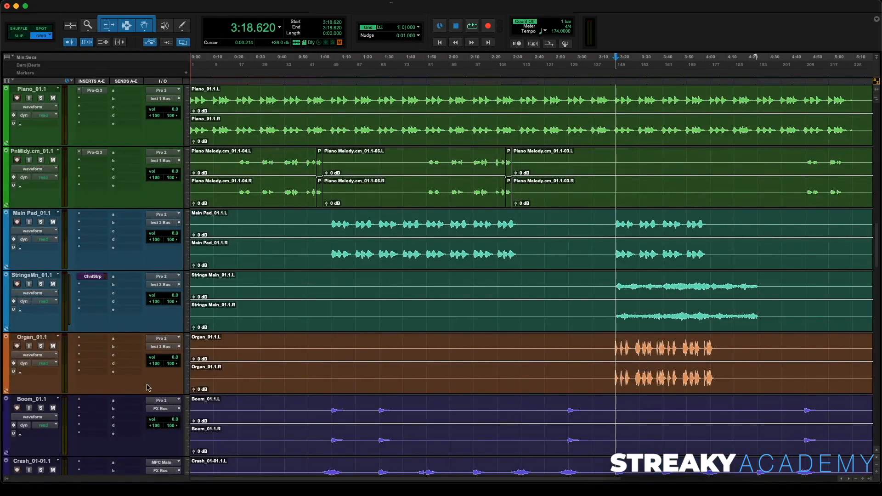
Increase the Organ_01.1 track height and examine its waveform up close around 3:18.620.
{"action": "left_click_drag", "start_coordinate": [146, 393], "coordinate": [159, 428]}
{"action": "key", "text": "t"}
{"action": "key", "text": "t"}
{"action": "key", "text": "t"}
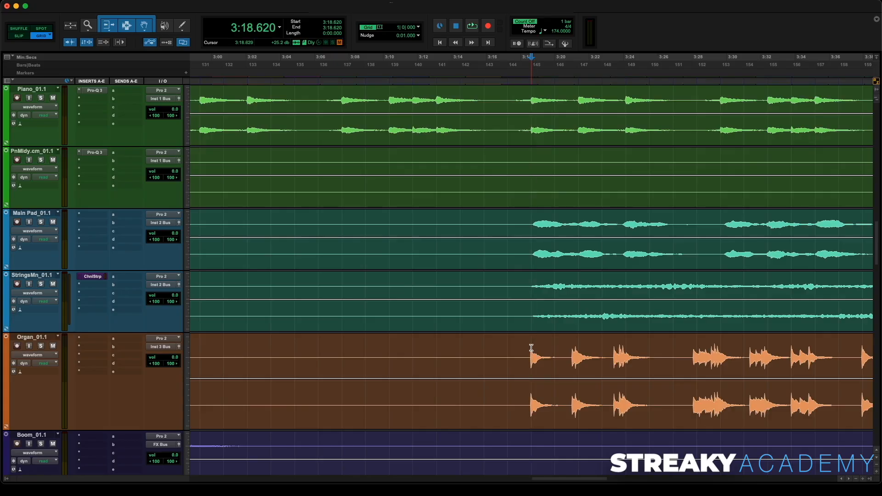
{"action": "key", "text": "t"}
{"action": "key", "text": "t"}
{"action": "key", "text": "t"}
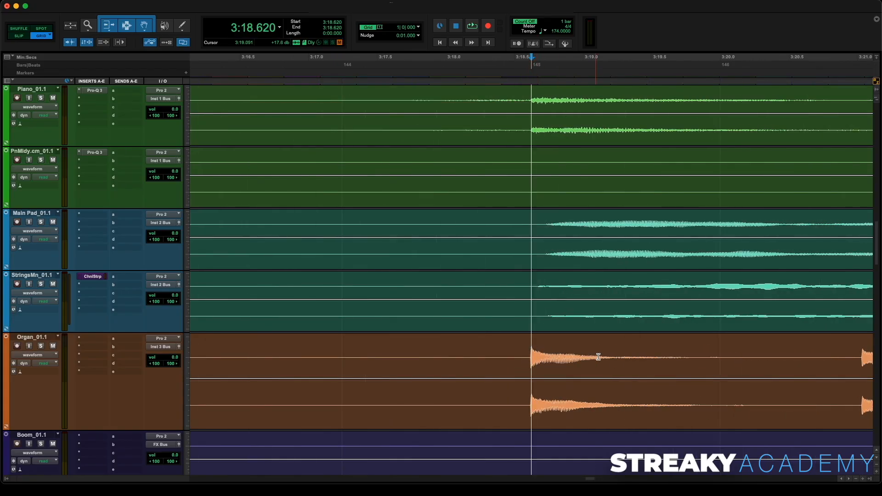
{"action": "key", "text": "r"}
{"action": "key", "text": "r"}
{"action": "key", "text": "r"}
{"action": "key", "text": "r"}
{"action": "key", "text": "r"}
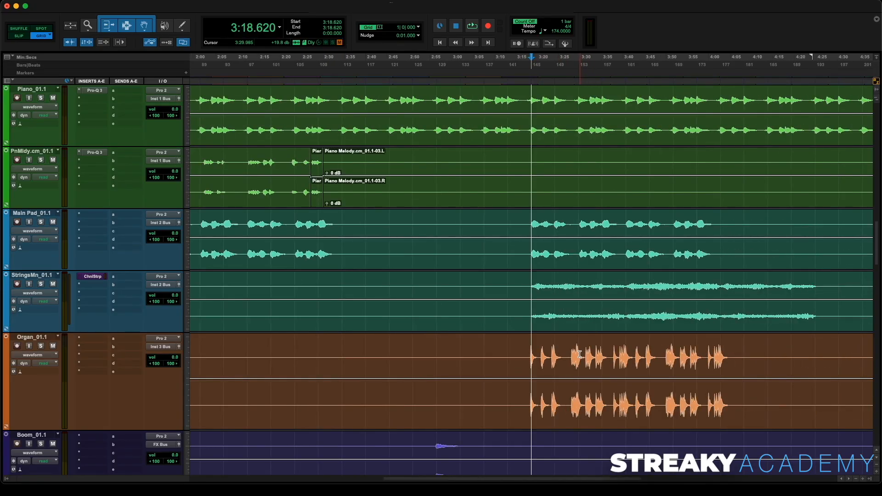
Insert the stereo UAD UA 1176LN Legacy compressor on the Inst 3 bus, below its Pro-Q 3, and reposition the plug-in window.
{"action": "key", "text": "r"}
{"action": "key", "text": "super+equal"}
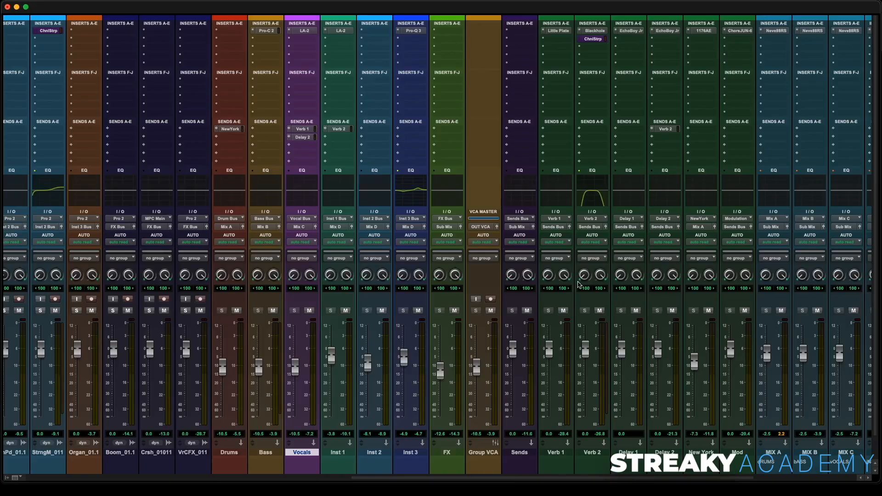
{"action": "left_click", "coordinate": [411, 44]}
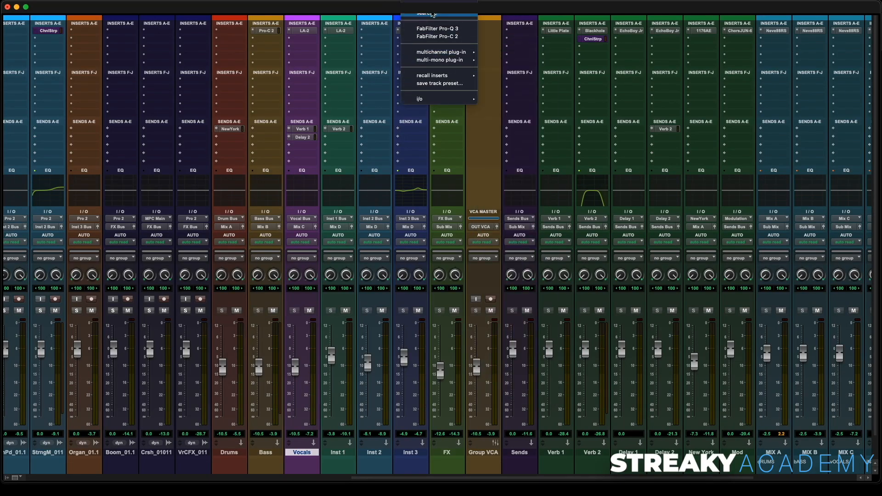
{"action": "left_click", "coordinate": [433, 14]}
{"action": "type", "text": "1176"}
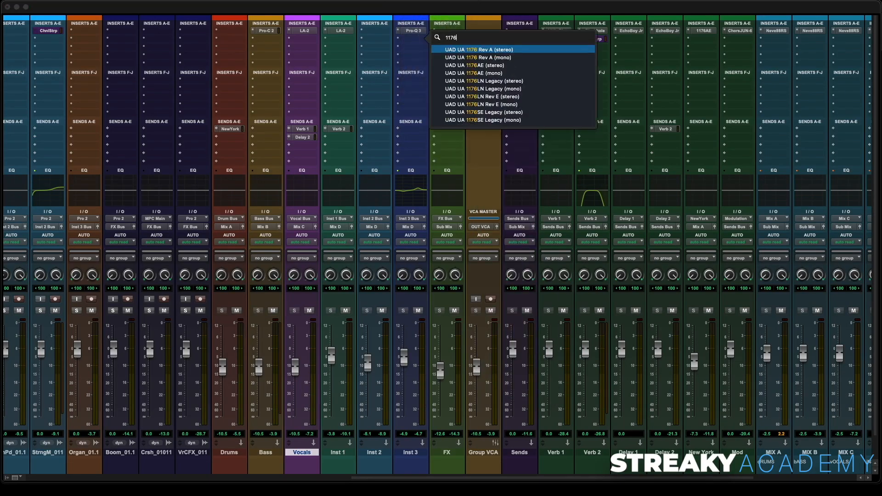
{"action": "left_click", "coordinate": [509, 82]}
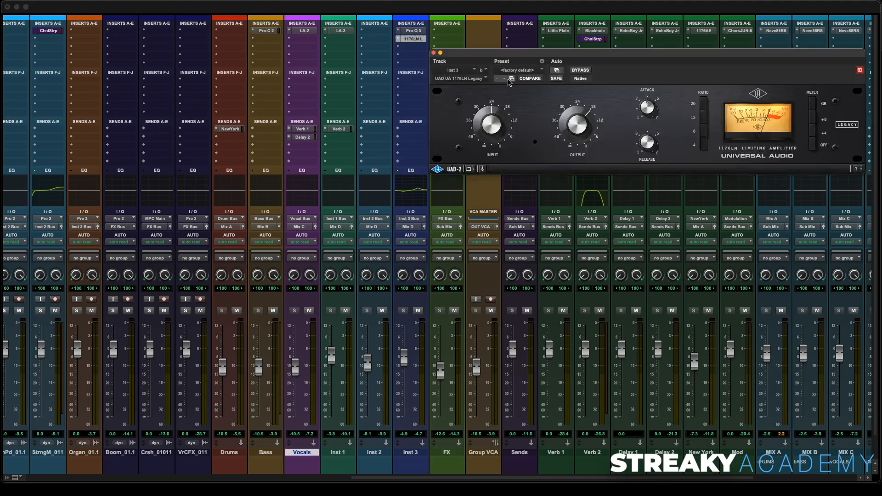
{"action": "left_click_drag", "start_coordinate": [542, 61], "coordinate": [300, 108]}
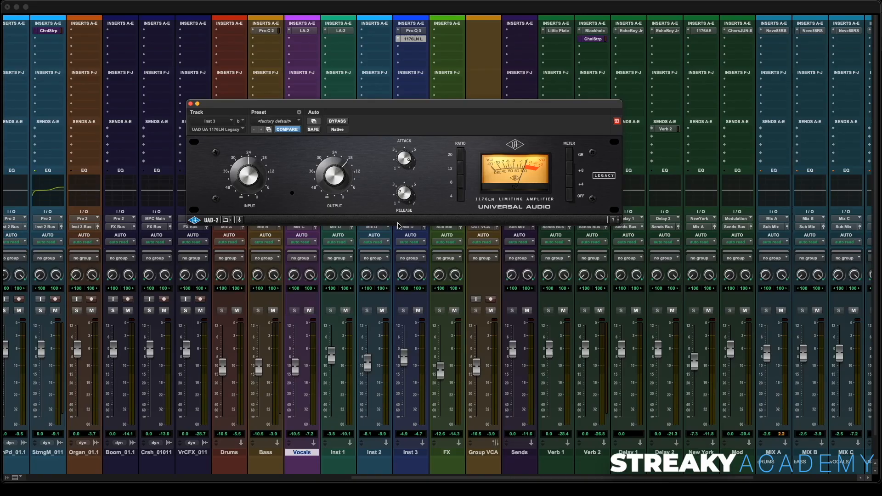
Play the mix and balance the 1176LN on Inst 3, adjusting its output and lowering its input slightly.
{"action": "key", "text": "space"}
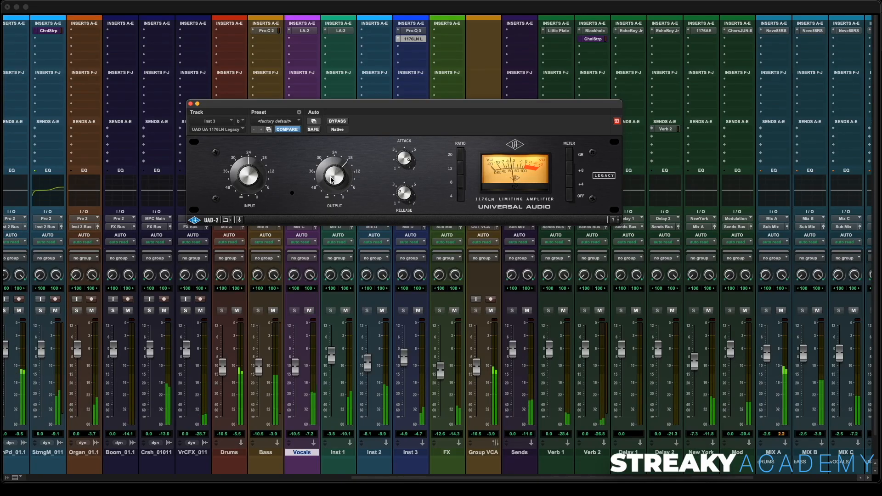
{"action": "left_click_drag", "start_coordinate": [331, 175], "coordinate": [333, 169]}
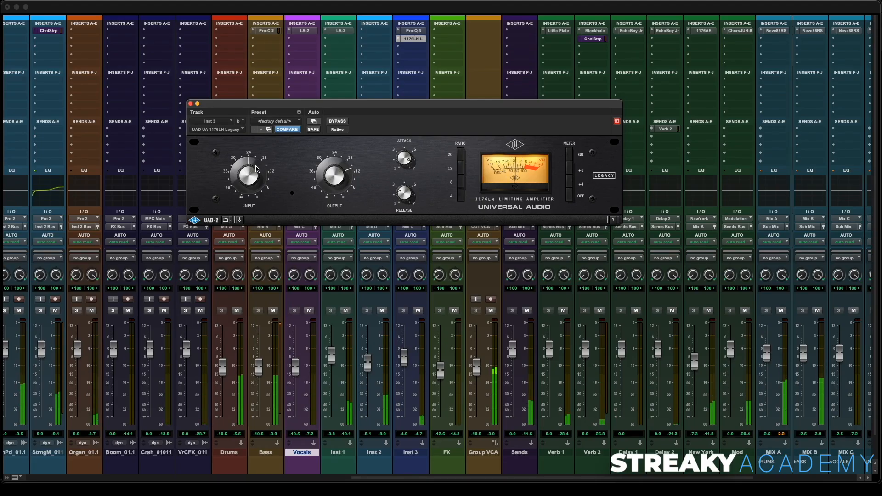
{"action": "left_click_drag", "start_coordinate": [255, 169], "coordinate": [252, 176]}
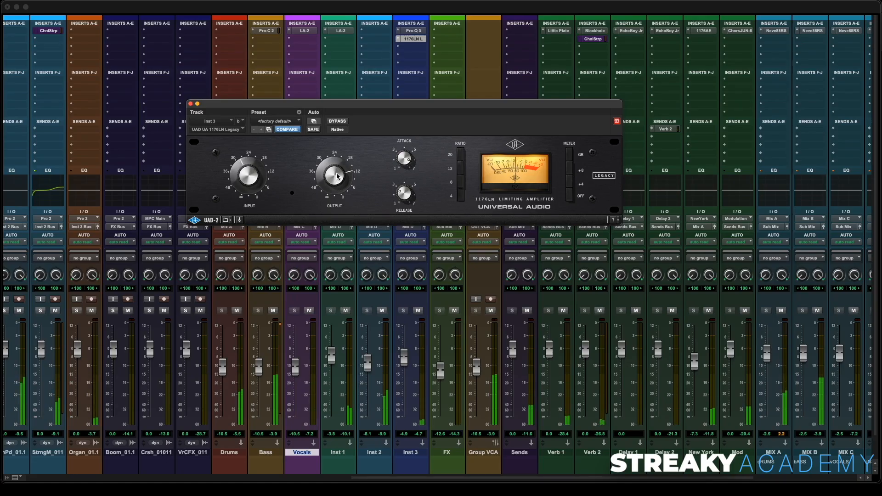
Compare Inst 3 with the 1176LN bypassed and active, close the plug-in, and lower the bus to -6.2 dB.
{"action": "left_click", "coordinate": [338, 121]}
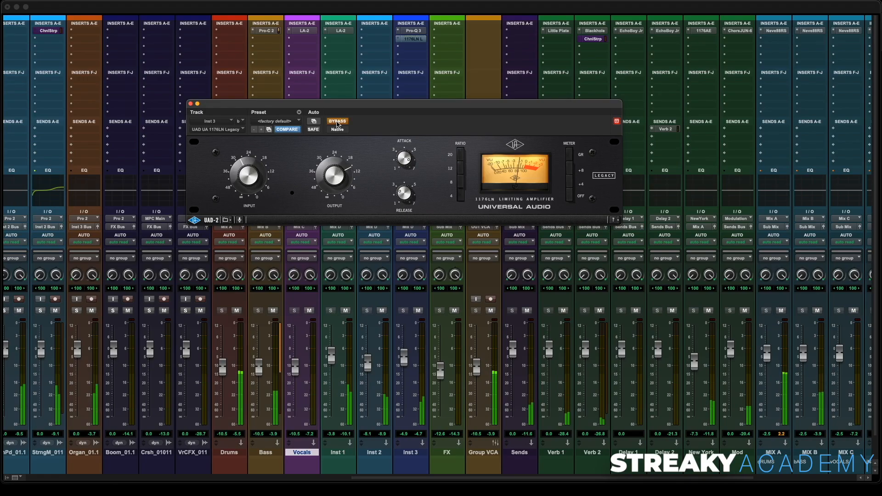
{"action": "left_click", "coordinate": [338, 121]}
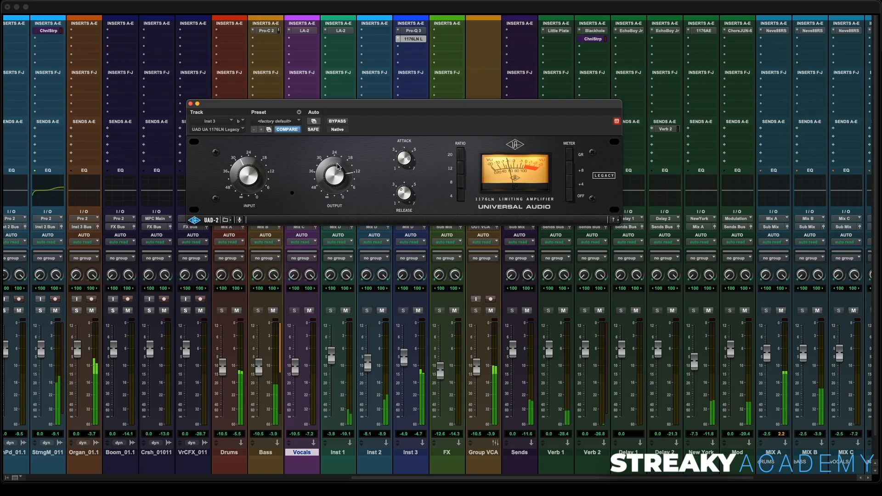
{"action": "left_click", "coordinate": [339, 122]}
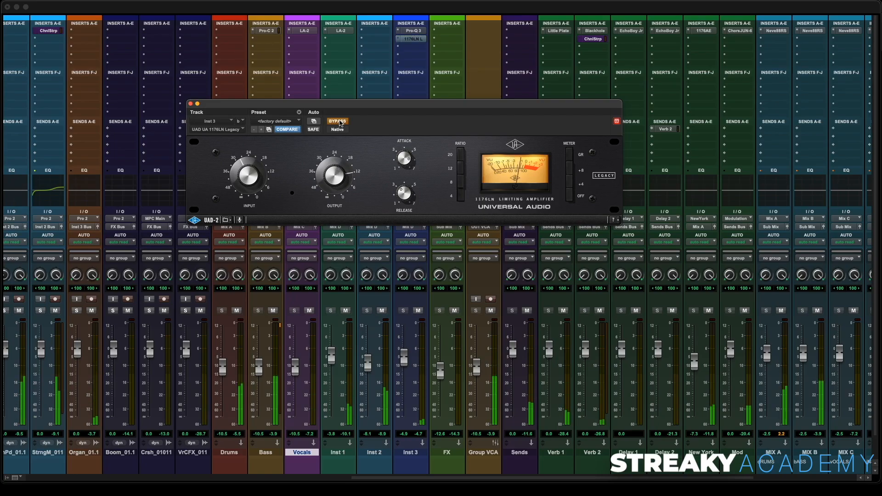
{"action": "left_click", "coordinate": [339, 121]}
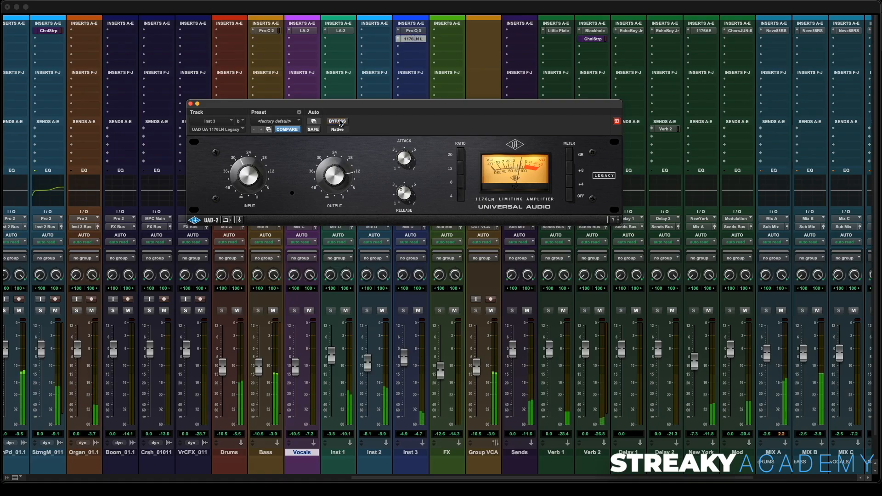
{"action": "left_click", "coordinate": [191, 103]}
{"action": "key", "text": "space"}
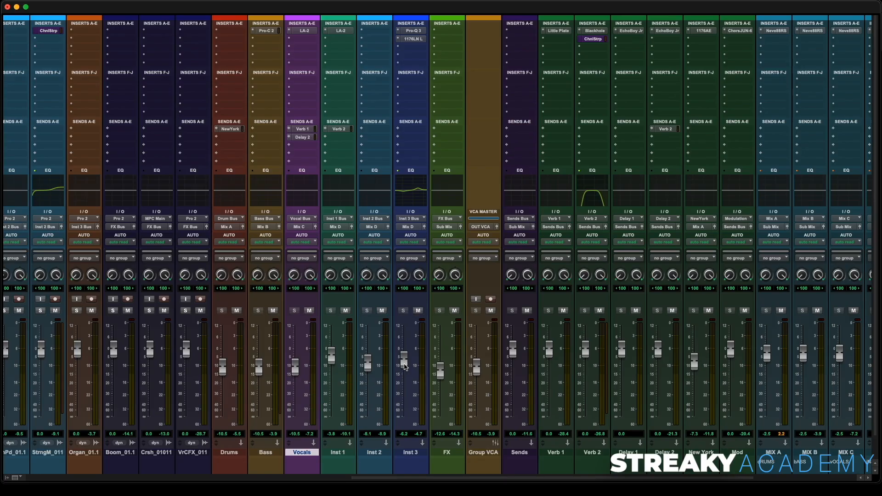
Compare the mix against the SDRYMIX1 track during playback by alternately soloing and unmuting it, finishing with it muted and unsoloed.
{"action": "scroll", "coordinate": [492, 309], "scroll_direction": "right", "scroll_amount": 5}
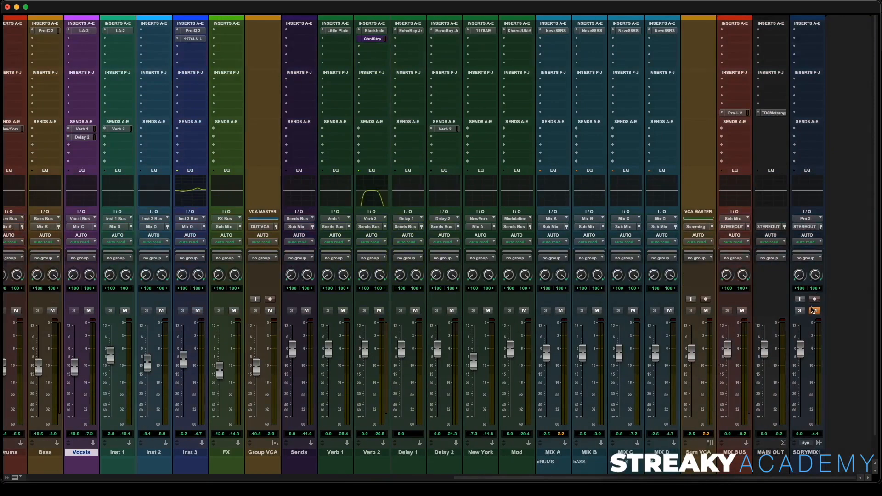
{"action": "left_click", "coordinate": [801, 311]}
{"action": "left_click", "coordinate": [813, 311]}
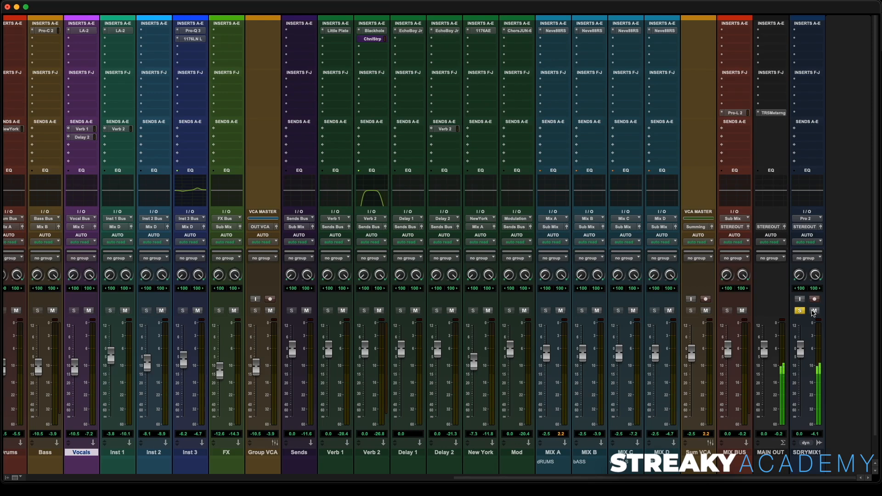
{"action": "left_click", "coordinate": [814, 311]}
{"action": "left_click", "coordinate": [800, 311]}
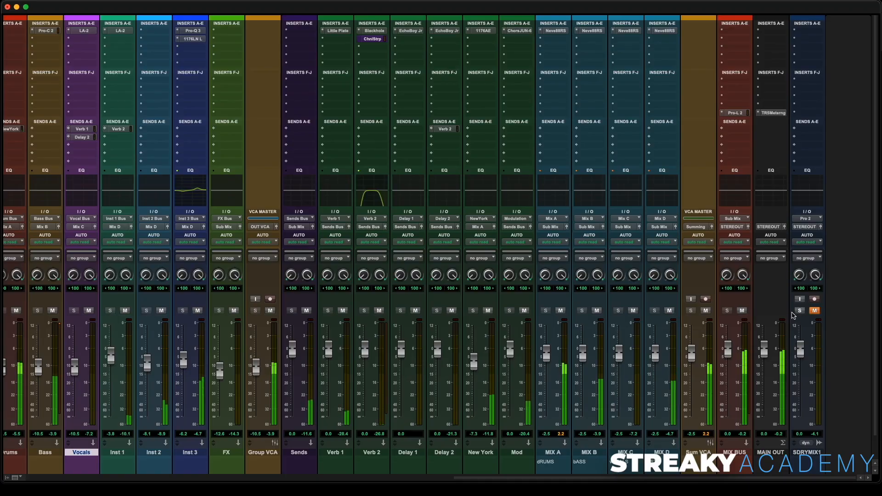
{"action": "left_click", "coordinate": [799, 311]}
{"action": "left_click", "coordinate": [815, 311]}
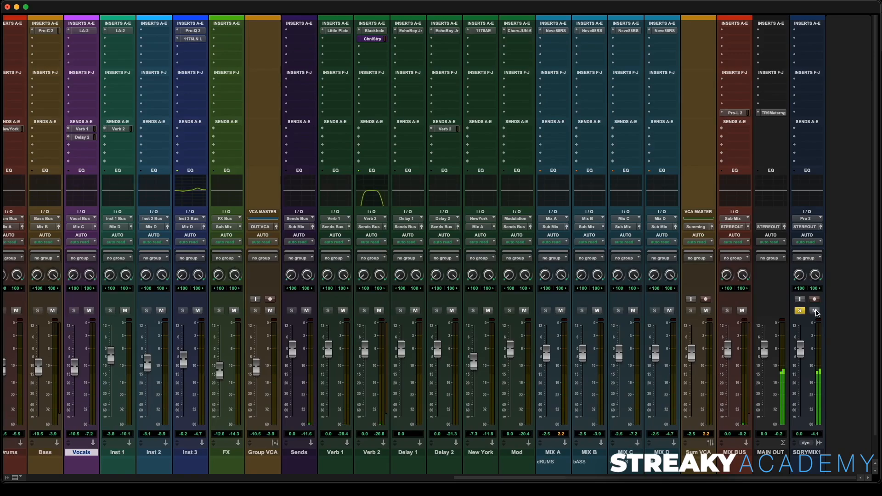
{"action": "left_click", "coordinate": [815, 311]}
{"action": "left_click", "coordinate": [800, 311]}
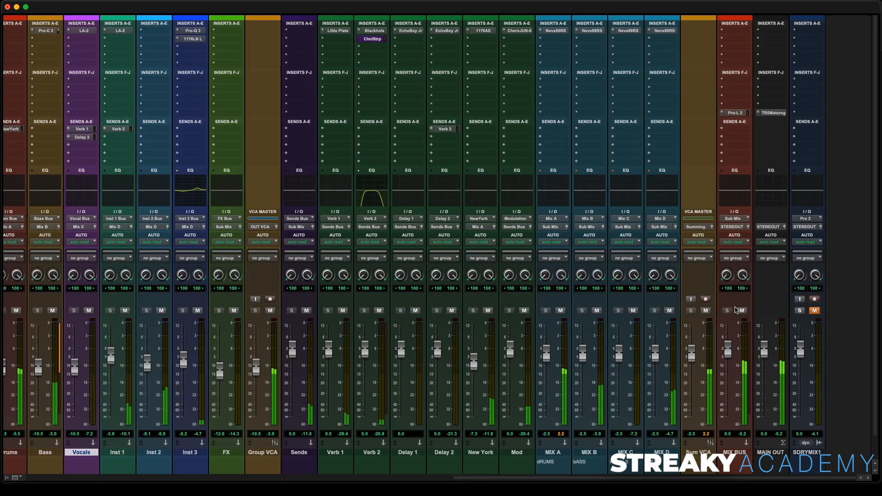
{"action": "key", "text": "space"}
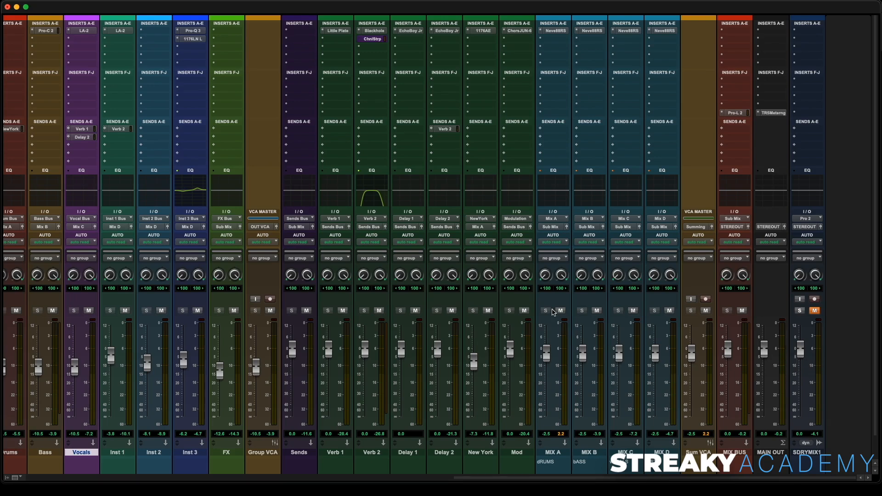
Insert FabFilter Pro-Q 3 in the first insert slot of the MIX BUS.
{"action": "scroll", "coordinate": [542, 307], "scroll_direction": "left", "scroll_amount": 15}
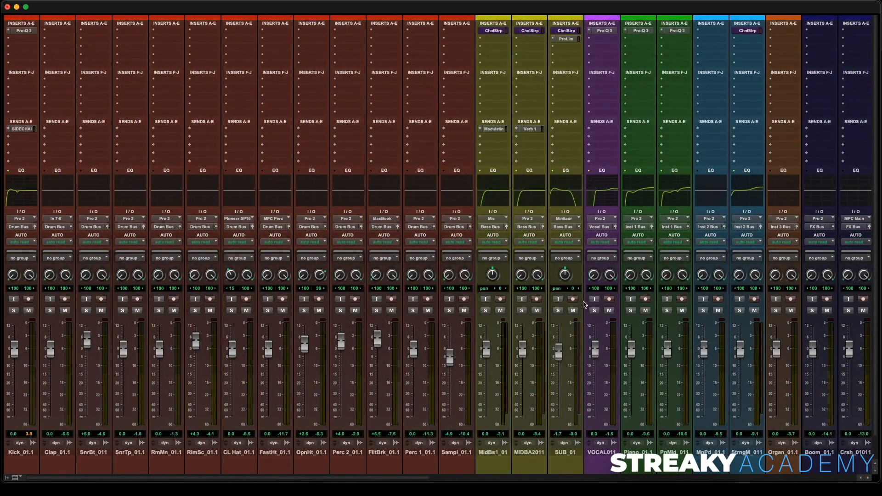
{"action": "scroll", "coordinate": [508, 291], "scroll_direction": "right", "scroll_amount": 15}
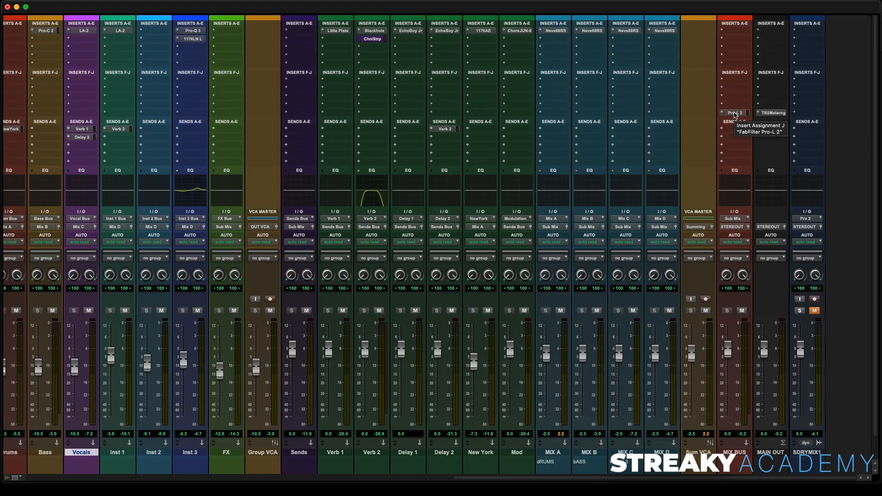
{"action": "left_click", "coordinate": [735, 31]}
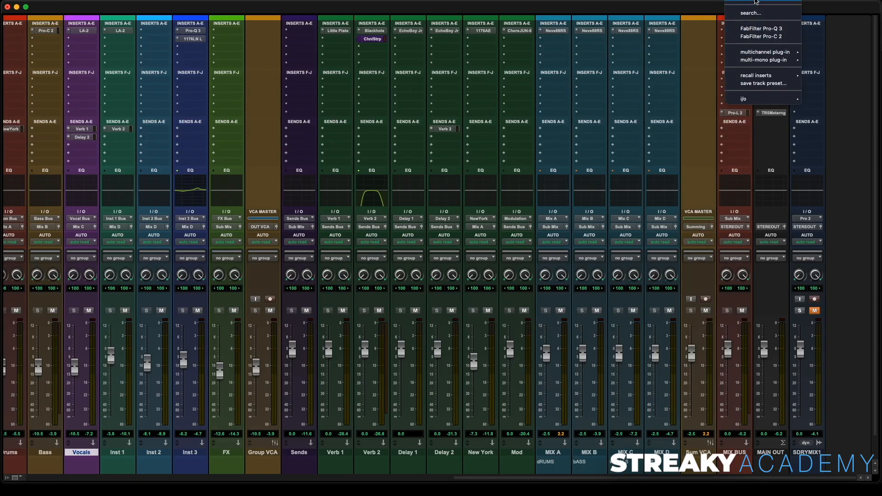
{"action": "left_click", "coordinate": [756, 28]}
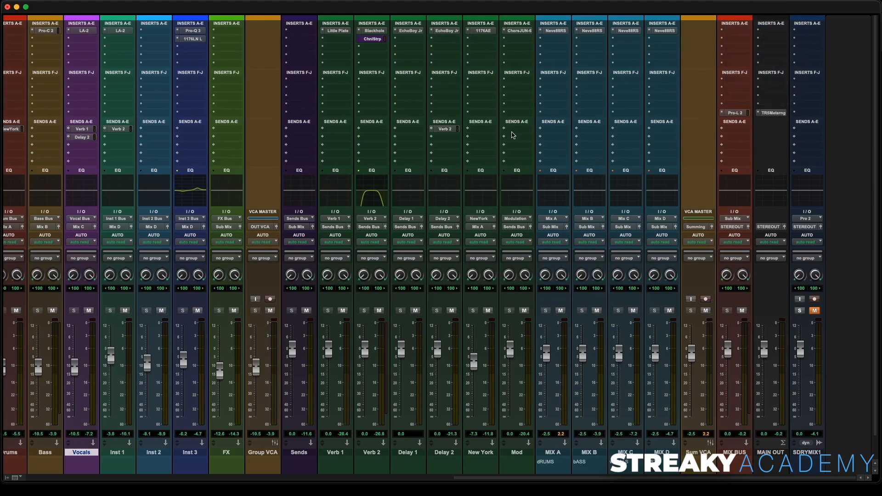
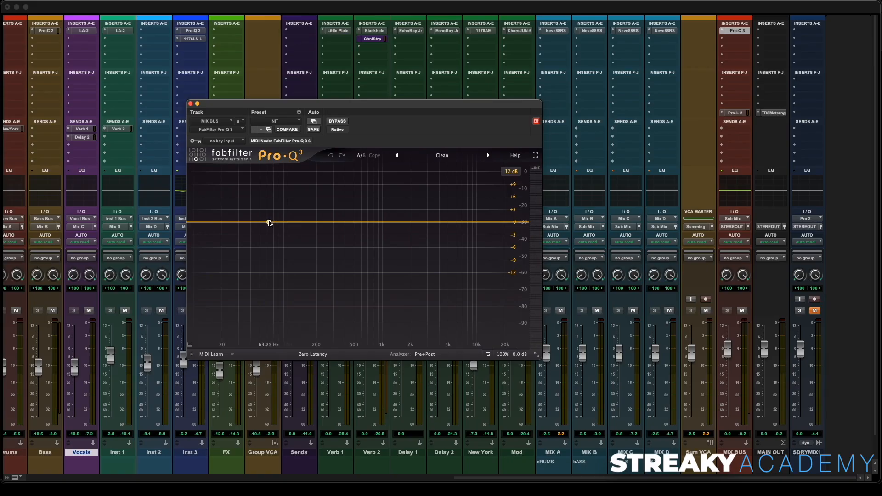
Boost 1.72 dB at 53.269 Hz in the MIX BUS EQ and add a 48 dB/oct low cut, fine-tuning its frequency and Q.
{"action": "key", "text": "space"}
{"action": "left_click_drag", "start_coordinate": [269, 223], "coordinate": [215, 225]}
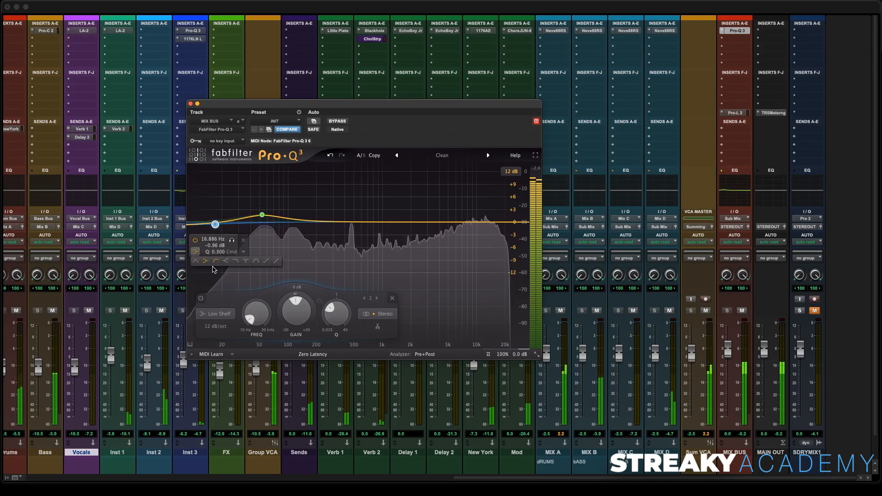
{"action": "left_click", "coordinate": [222, 315]}
{"action": "left_click", "coordinate": [226, 325]}
{"action": "left_click", "coordinate": [227, 326]}
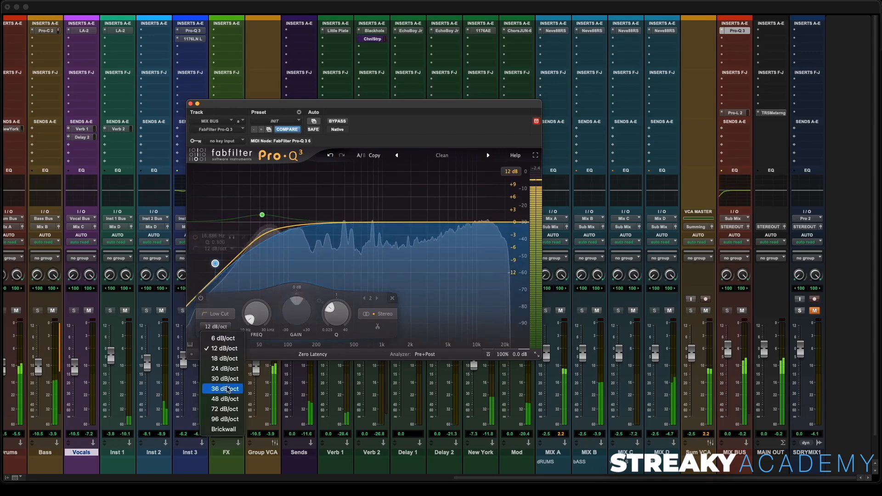
{"action": "left_click", "coordinate": [231, 399]}
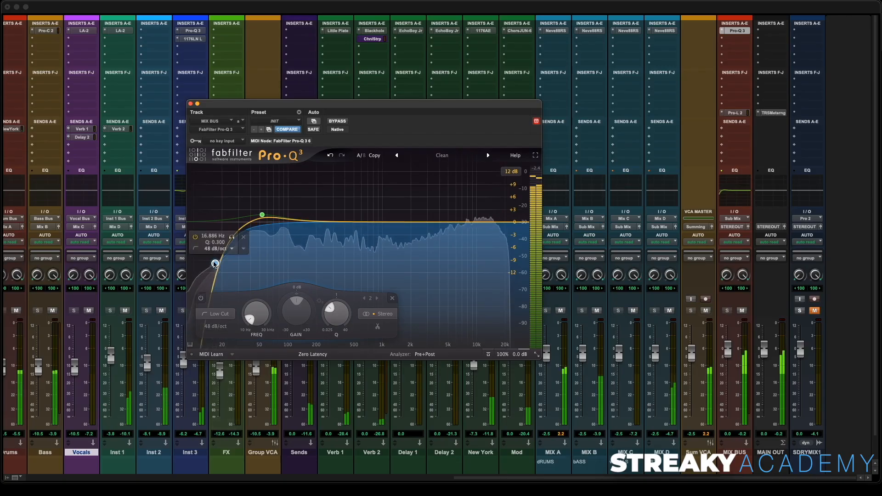
{"action": "left_click_drag", "start_coordinate": [214, 262], "coordinate": [220, 240]}
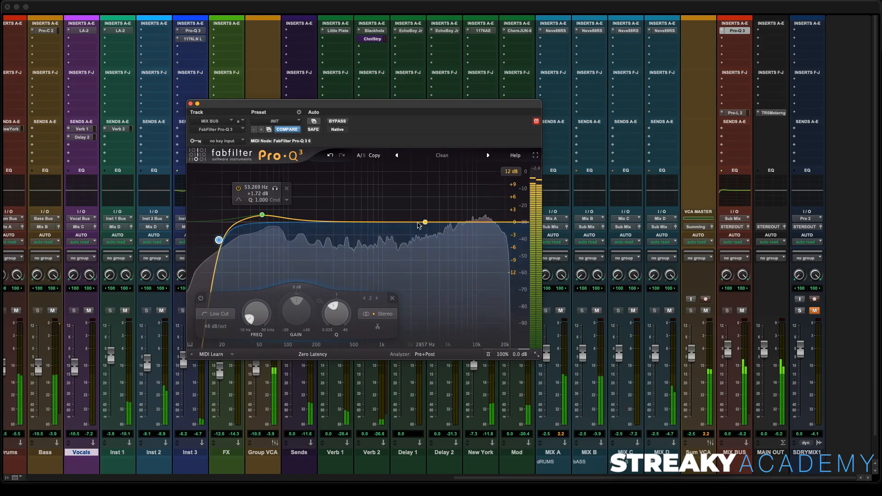
Add a wide bell to the MIX BUS EQ, boosting 1.37 dB at 1557.6 Hz with a Q of 0.654.
{"action": "left_click_drag", "start_coordinate": [403, 223], "coordinate": [400, 216]}
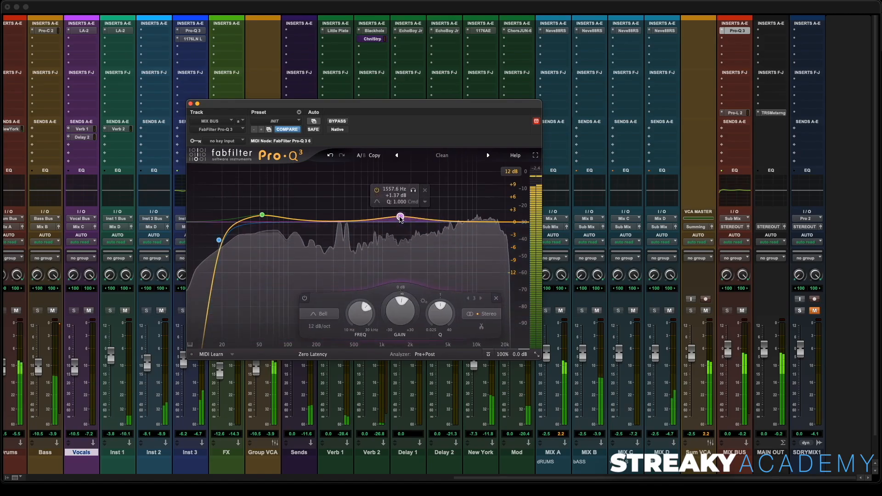
{"action": "left_click_drag", "start_coordinate": [438, 315], "coordinate": [439, 321]}
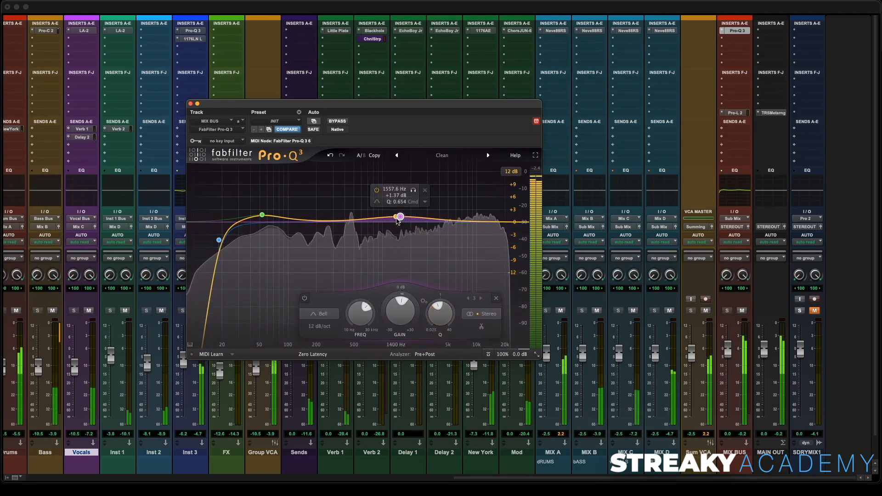
{"action": "left_click_drag", "start_coordinate": [400, 219], "coordinate": [400, 220]}
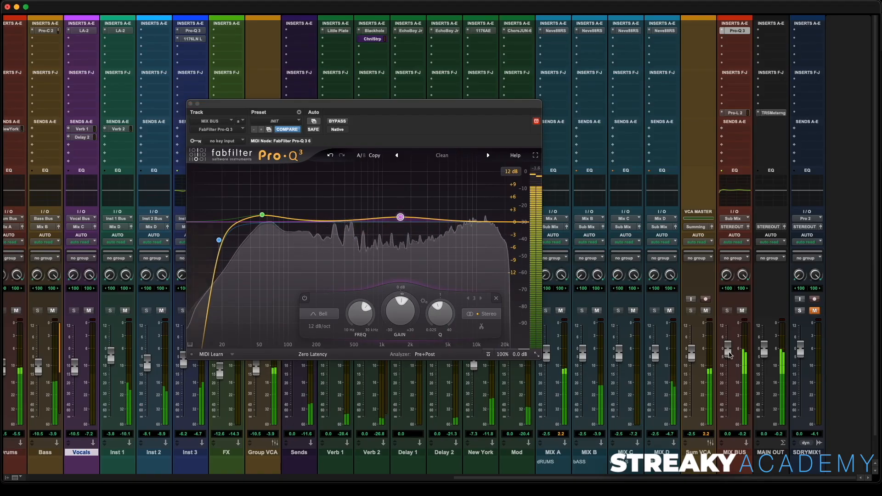
Lower the Sum VCA level slightly, and solo and unmute SDRYMIX1 to compare it with the mix.
{"action": "left_click", "coordinate": [730, 354]}
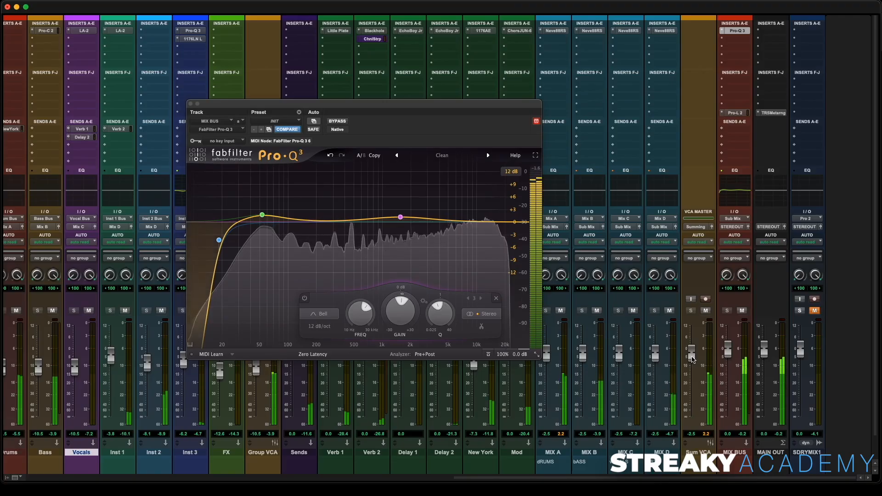
{"action": "left_click_drag", "start_coordinate": [692, 356], "coordinate": [693, 359]}
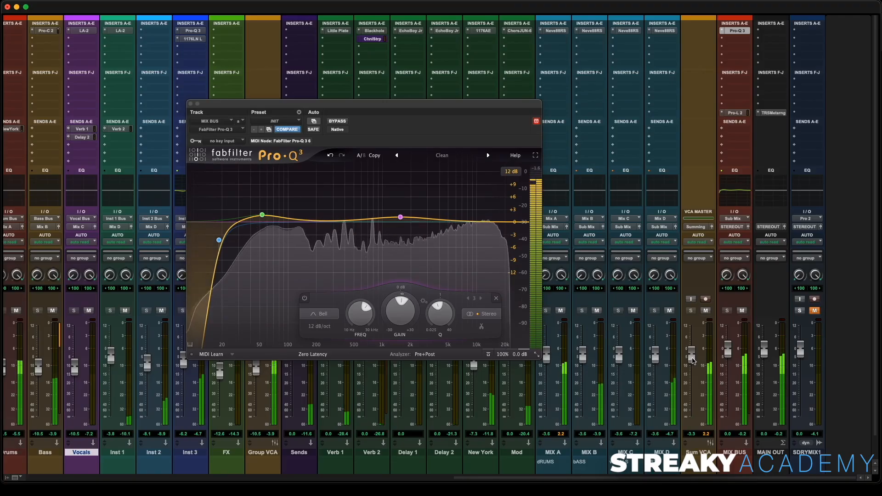
{"action": "left_click", "coordinate": [800, 311]}
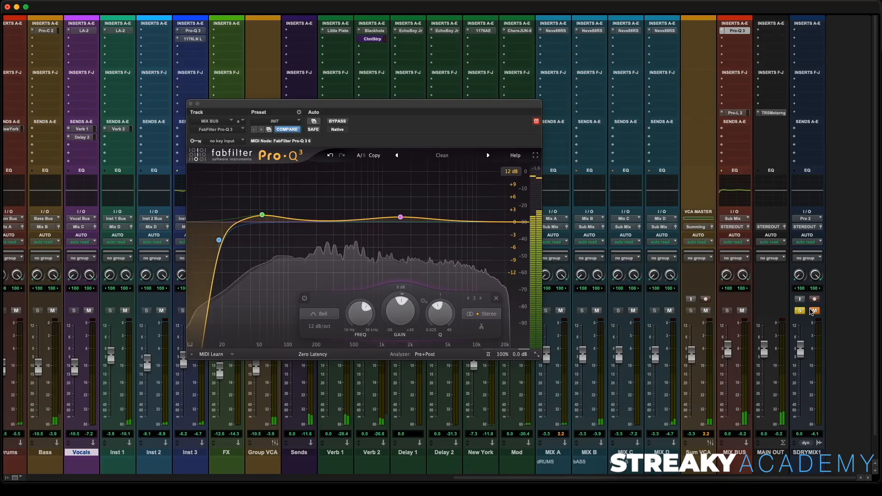
{"action": "left_click", "coordinate": [815, 311]}
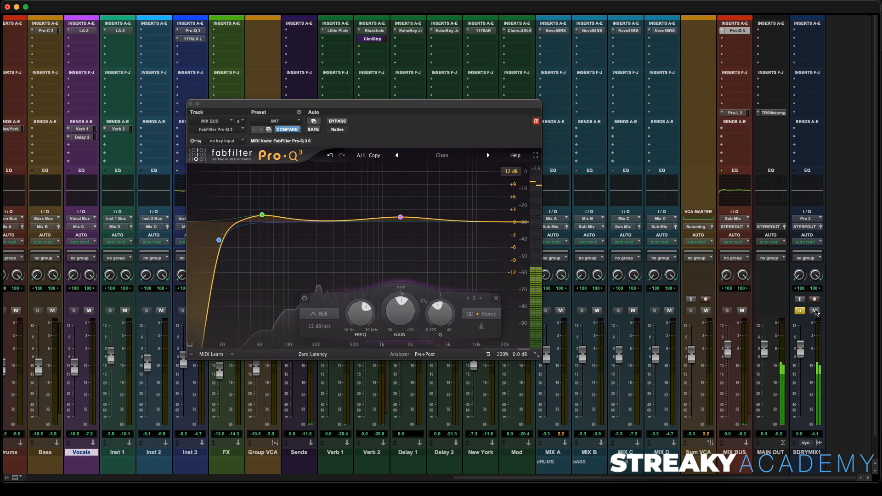
Mute and unsolo SDRYMIX1, and add a gentle high-shelf boost at the top end of the MIX BUS EQ.
{"action": "left_click", "coordinate": [814, 311]}
{"action": "left_click", "coordinate": [800, 311]}
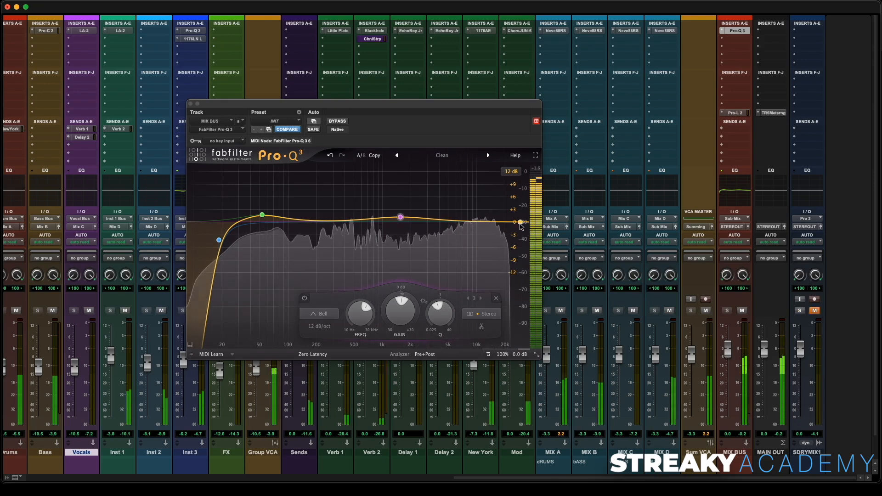
{"action": "left_click", "coordinate": [500, 219]}
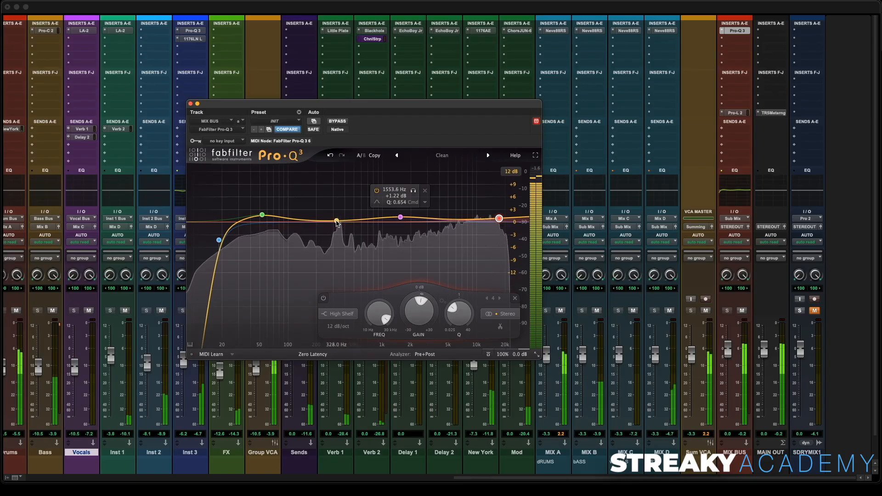
{"action": "left_click", "coordinate": [190, 103]}
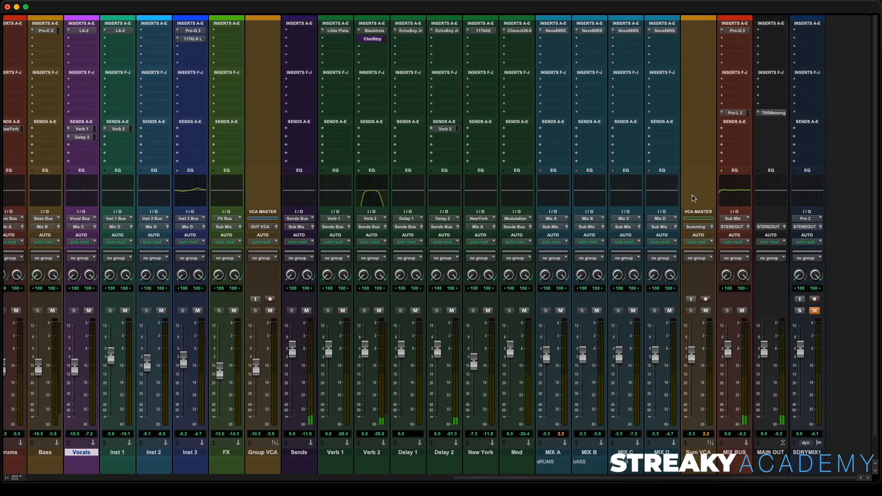
Play the arrangement from 1:04.827 in the Edit window to listen to the breakdown.
{"action": "key", "text": "super+equal"}
{"action": "scroll", "coordinate": [444, 183], "scroll_direction": "up", "scroll_amount": 10}
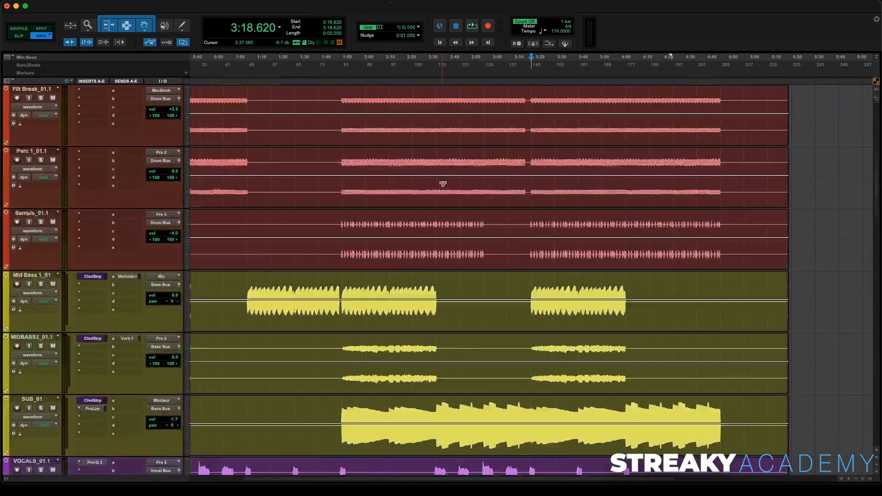
{"action": "scroll", "coordinate": [445, 190], "scroll_direction": "down", "scroll_amount": 5}
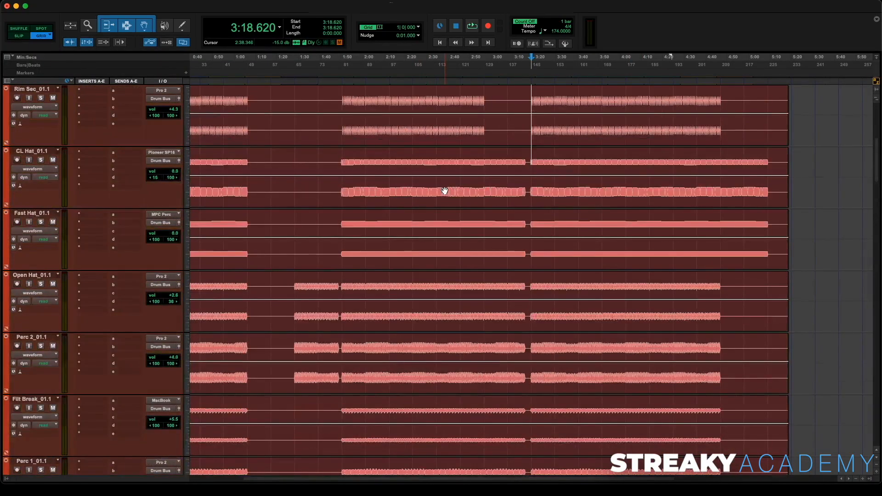
{"action": "left_click", "coordinate": [246, 81]}
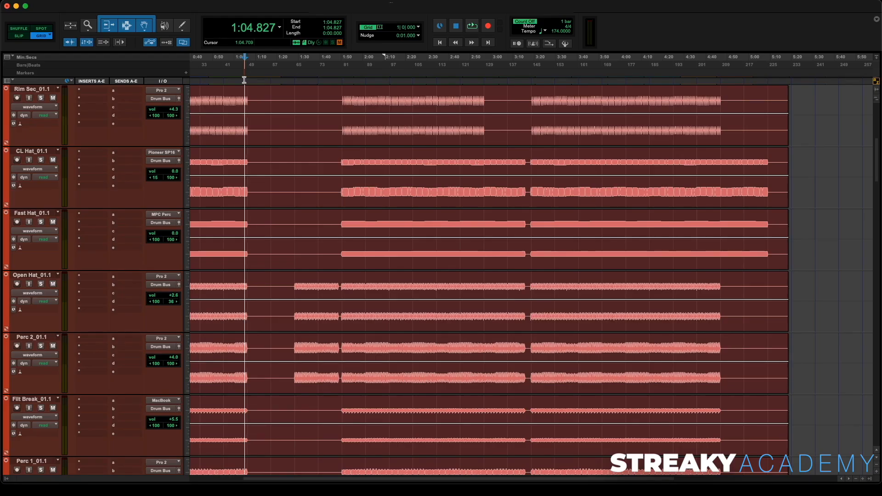
{"action": "key", "text": "space"}
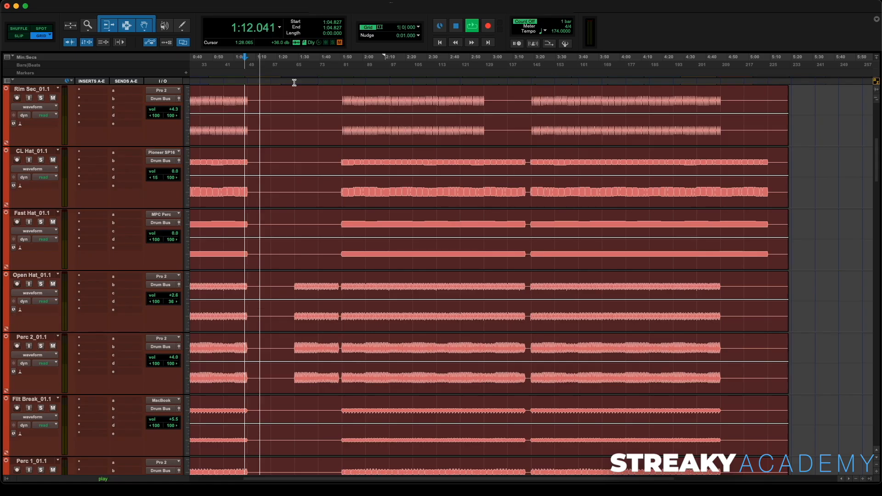
{"action": "key", "text": "space"}
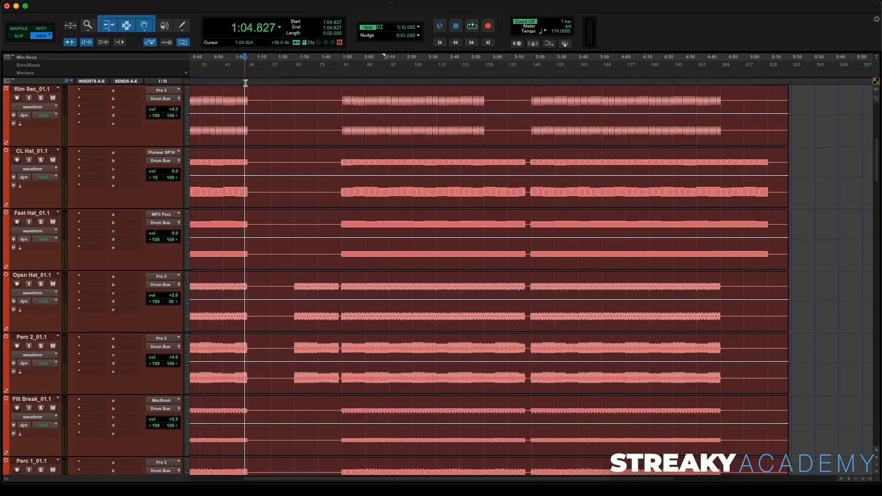
Play from the percussion entry at 1:28.275 and reduce the height of all tracks while listening.
{"action": "left_click", "coordinate": [293, 82]}
{"action": "key", "text": "space"}
{"action": "scroll", "coordinate": [299, 152], "scroll_direction": "down", "scroll_amount": 2}
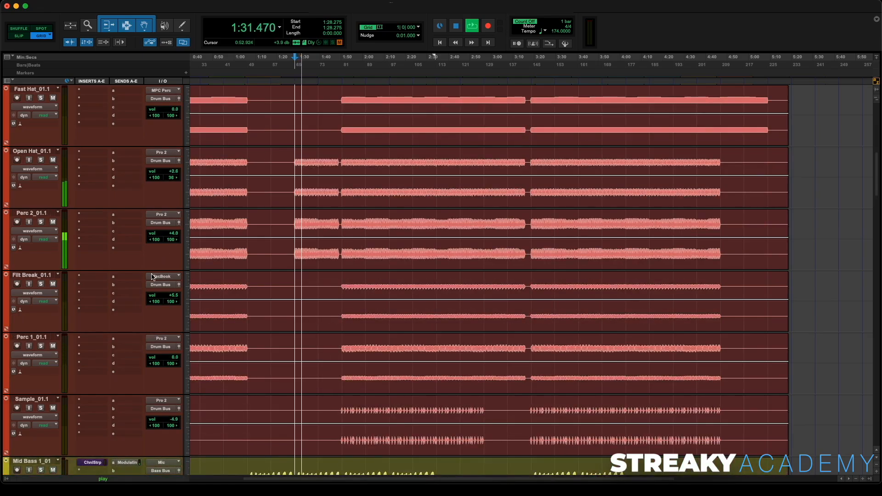
{"action": "left_click_drag", "start_coordinate": [151, 270], "coordinate": [151, 228]}
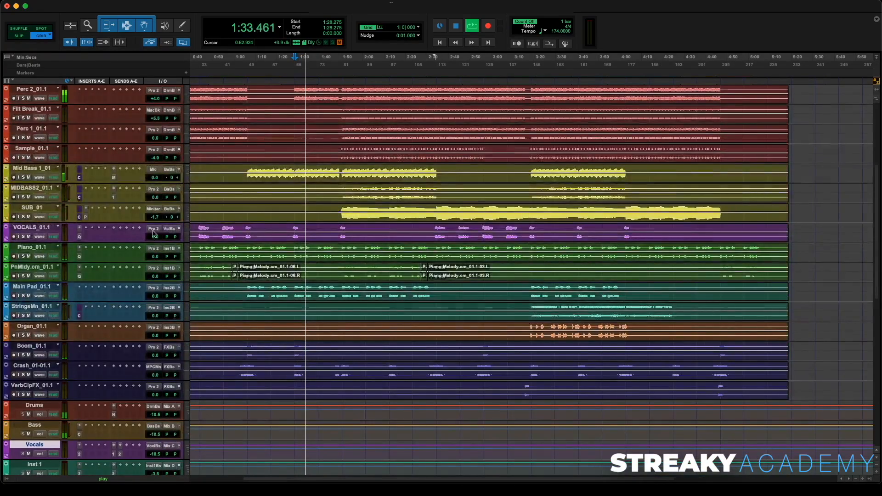
{"action": "scroll", "coordinate": [240, 175], "scroll_direction": "up", "scroll_amount": 5}
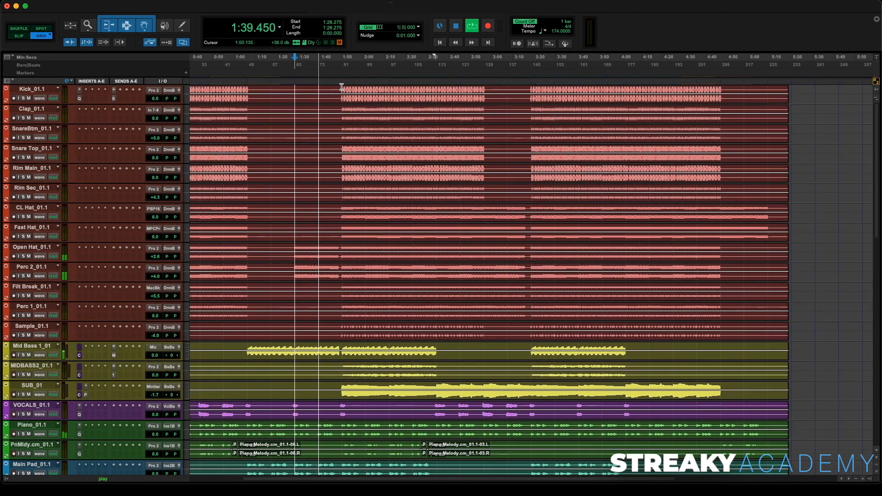
{"action": "key", "text": "space"}
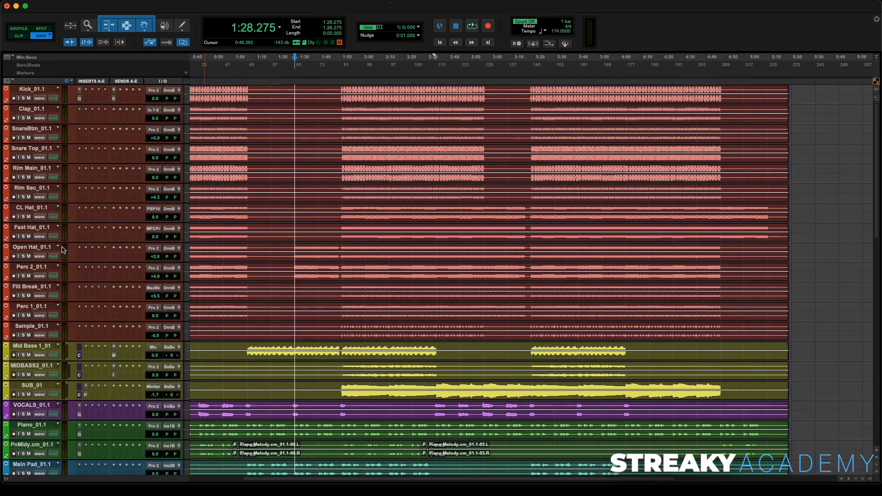
Move the Drums bus track directly below Sample_01.1 and increase its track height.
{"action": "scroll", "coordinate": [46, 315], "scroll_direction": "down", "scroll_amount": 9}
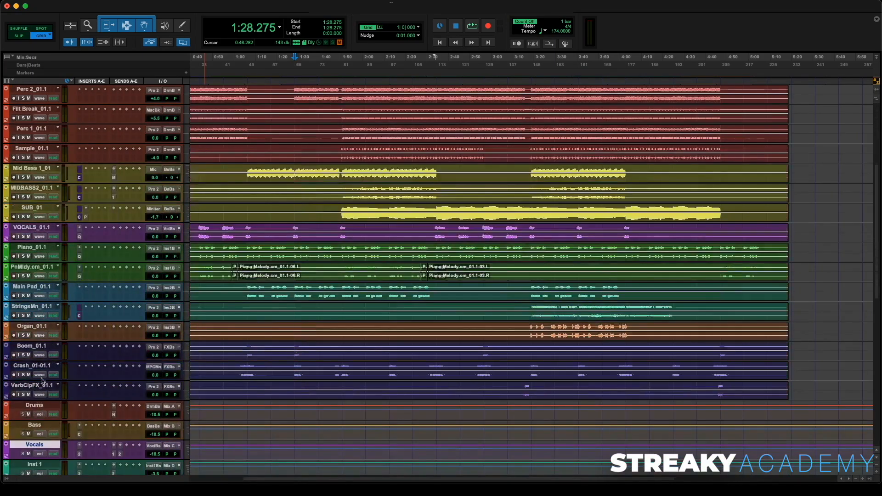
{"action": "left_click", "coordinate": [39, 405]}
{"action": "left_click_drag", "start_coordinate": [40, 407], "coordinate": [72, 174]}
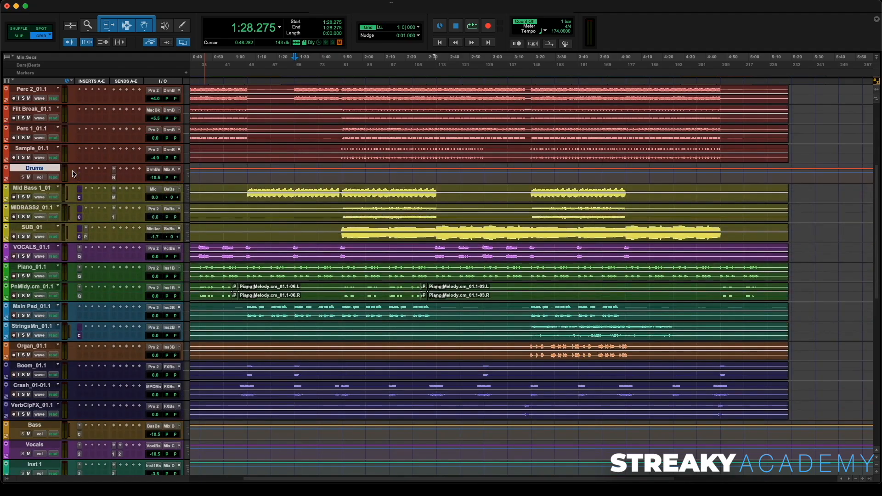
{"action": "scroll", "coordinate": [41, 238], "scroll_direction": "up", "scroll_amount": 4}
{"action": "left_click_drag", "start_coordinate": [40, 251], "coordinate": [54, 317]}
{"action": "scroll", "coordinate": [81, 244], "scroll_direction": "up", "scroll_amount": 3}
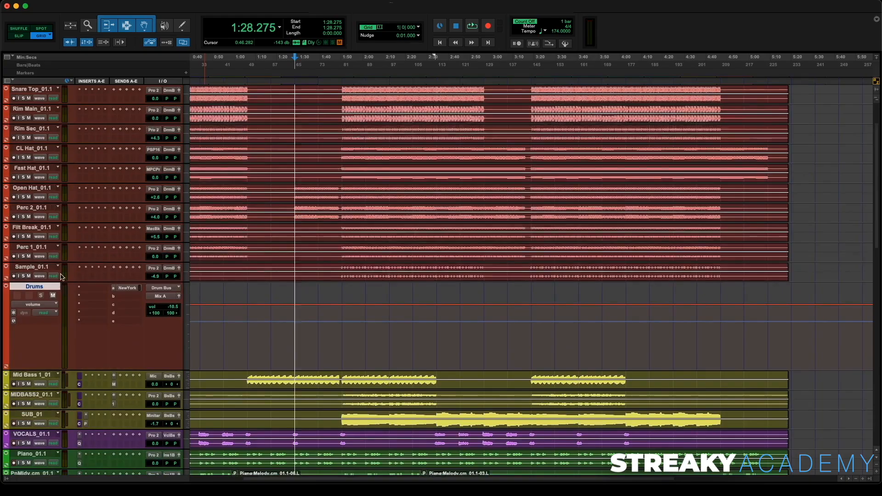
Insert the Channel Strip plug-in in the first insert slot of the Drums track.
{"action": "left_click", "coordinate": [91, 290]}
{"action": "key", "text": "Escape"}
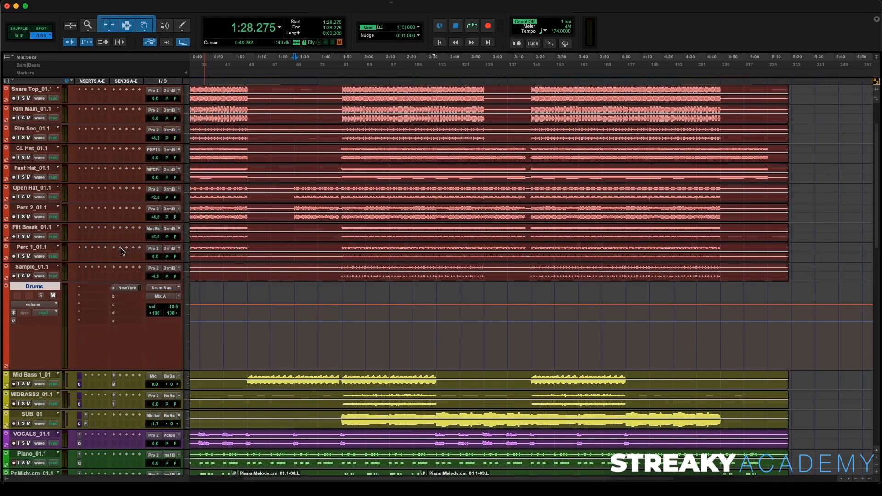
{"action": "left_click", "coordinate": [92, 288]}
{"action": "type", "text": "chann"}
{"action": "key", "text": "Return"}
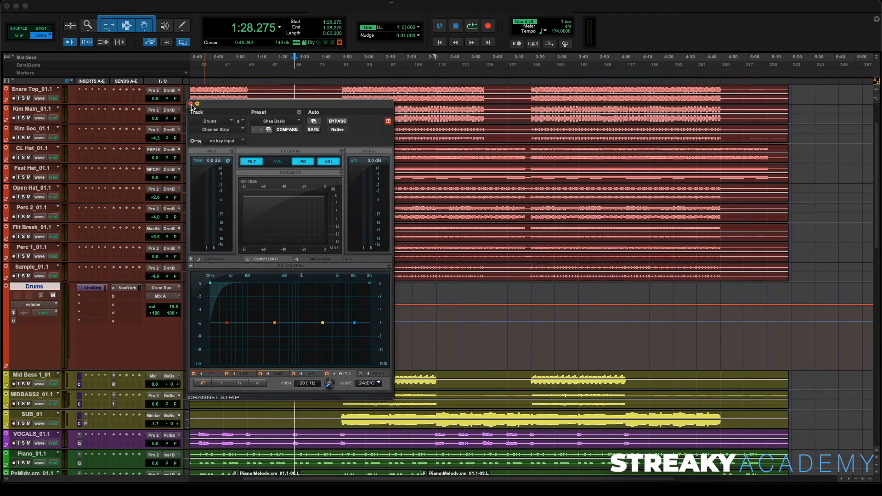
{"action": "left_click", "coordinate": [191, 103]}
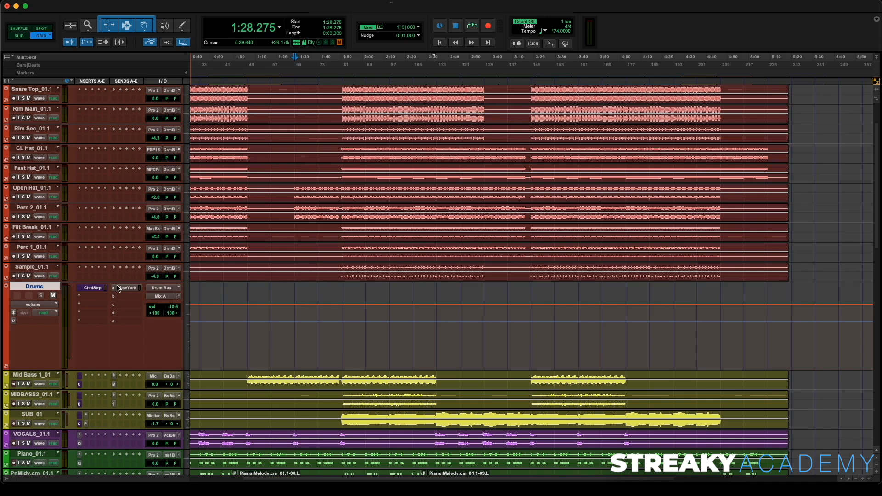
Enable Filter 2 in the Drums Channel Strip and make the Filter 1 Frequency and Filter 2 Frequency parameters automatable.
{"action": "left_click", "coordinate": [101, 289]}
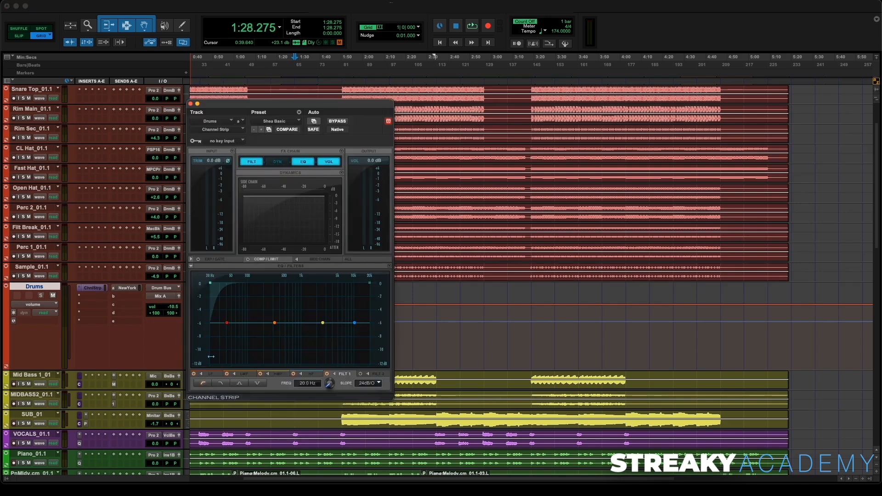
{"action": "left_click", "coordinate": [361, 375]}
{"action": "left_click", "coordinate": [314, 122]}
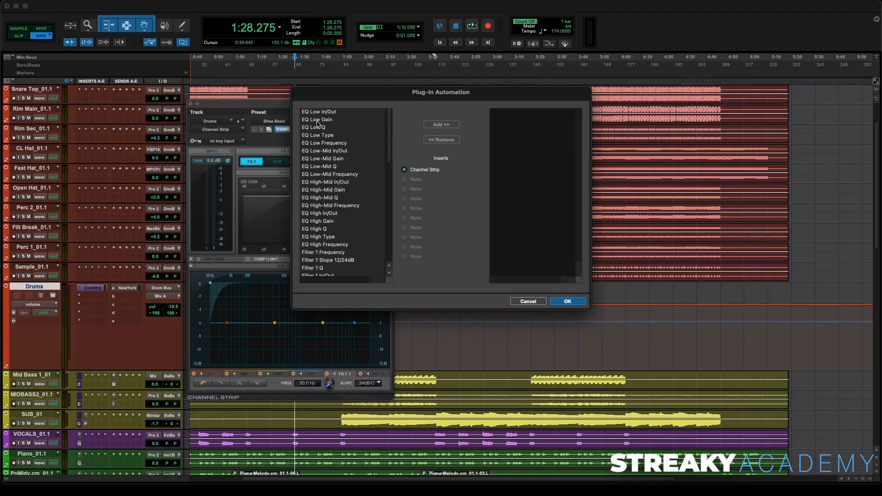
{"action": "scroll", "coordinate": [333, 246], "scroll_direction": "down", "scroll_amount": 1}
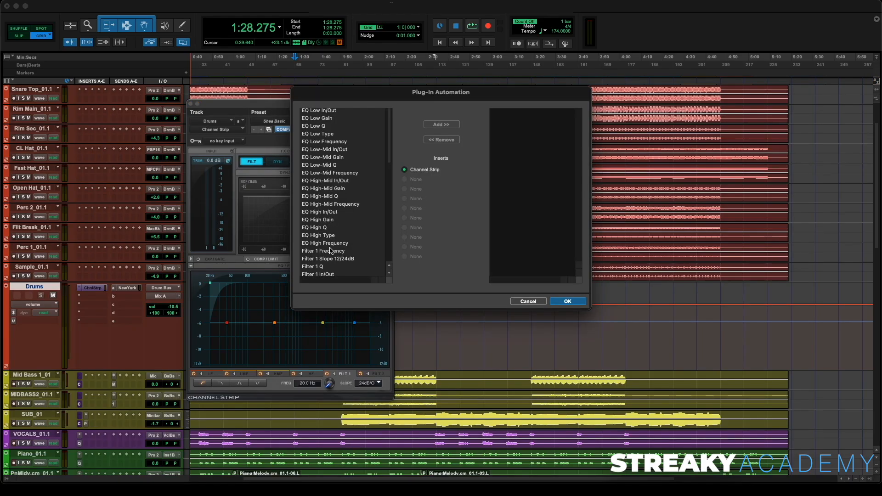
{"action": "left_click", "coordinate": [331, 251]}
{"action": "scroll", "coordinate": [327, 264], "scroll_direction": "down", "scroll_amount": 3}
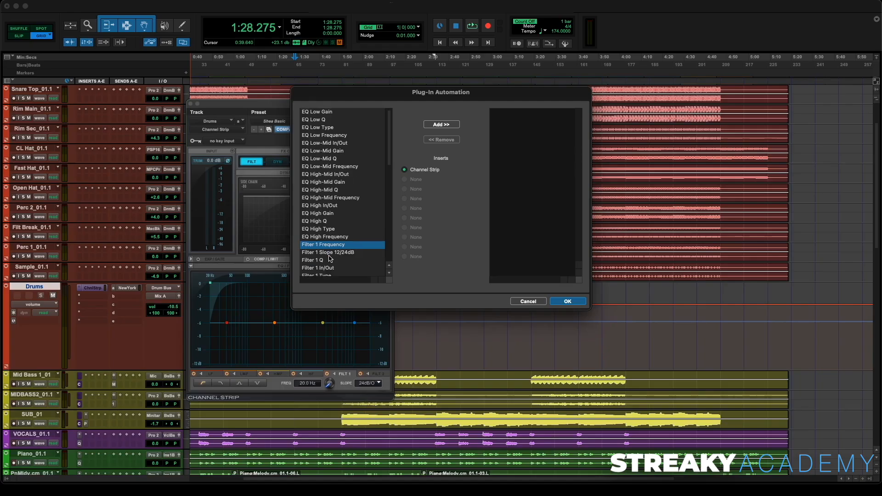
{"action": "left_click", "coordinate": [334, 246], "text": "super"}
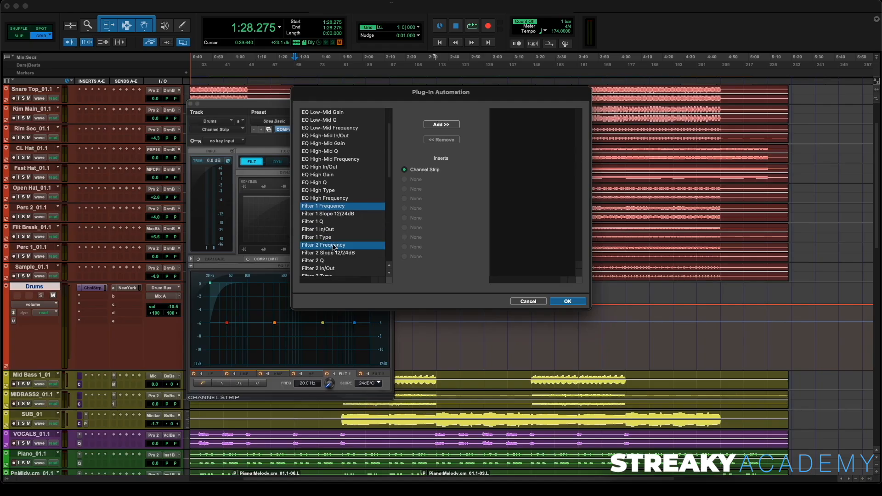
{"action": "left_click", "coordinate": [441, 125]}
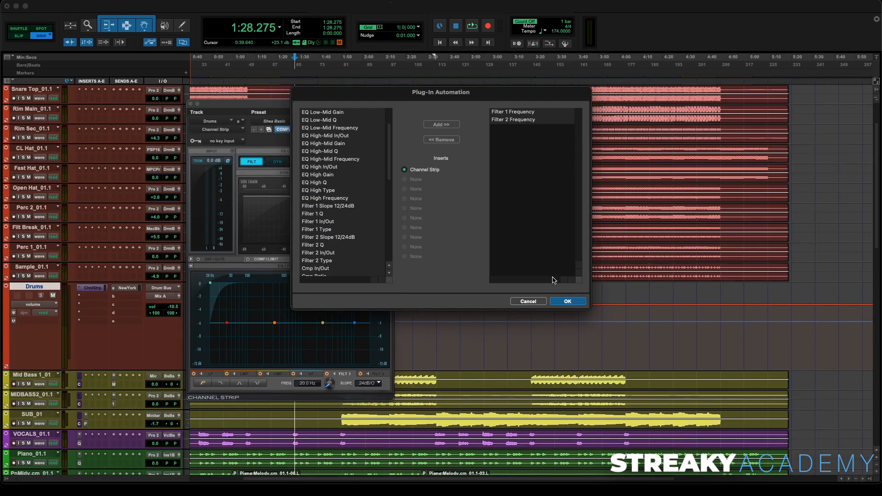
{"action": "left_click", "coordinate": [568, 302]}
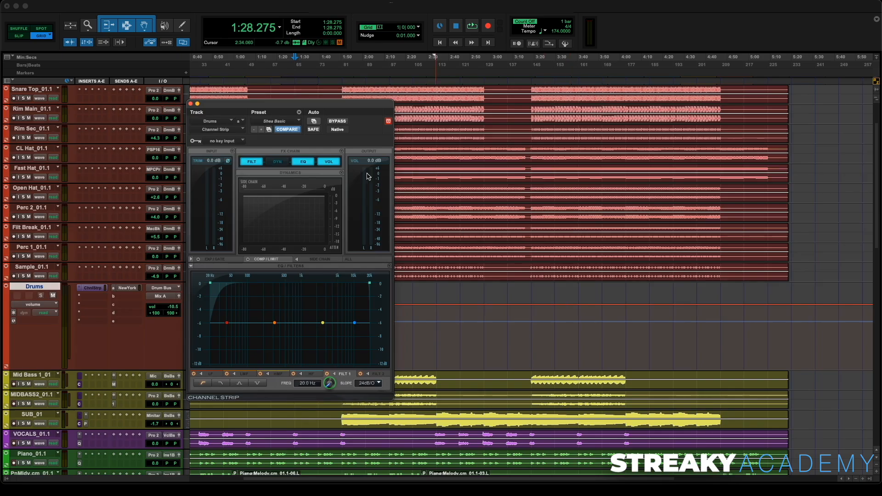
{"action": "left_click", "coordinate": [190, 104]}
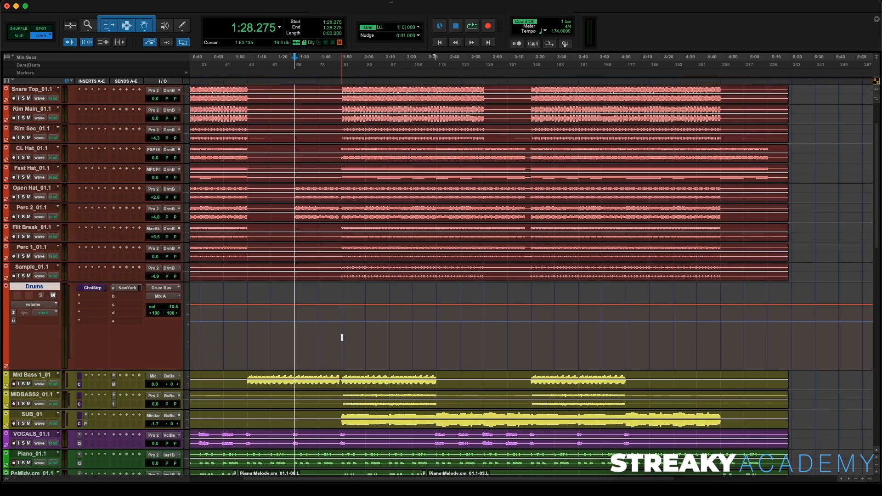
Show a Channel Strip Filter 2 Frequency automation lane beneath the Drums track and increase the lane's height.
{"action": "left_click", "coordinate": [7, 367]}
{"action": "left_click_drag", "start_coordinate": [26, 370], "coordinate": [28, 323]}
{"action": "left_click", "coordinate": [34, 335]}
{"action": "mouse_move", "coordinate": [65, 366]}
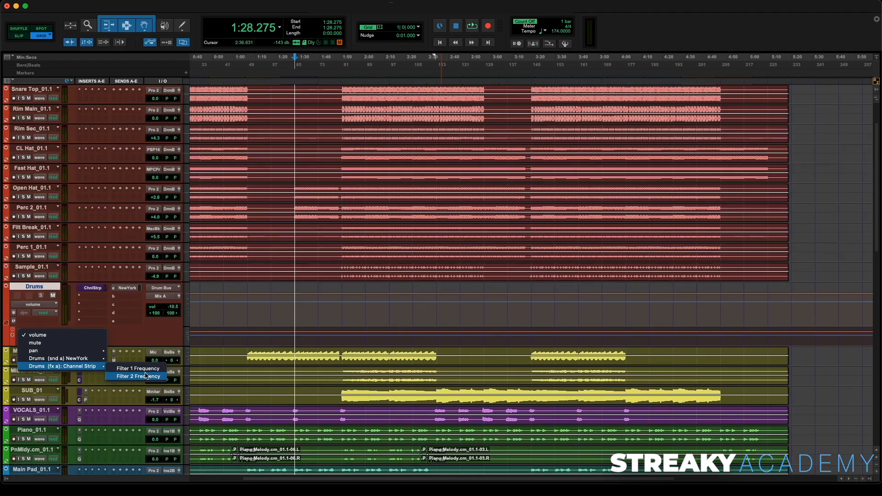
{"action": "left_click", "coordinate": [96, 289]}
{"action": "left_click", "coordinate": [94, 288]}
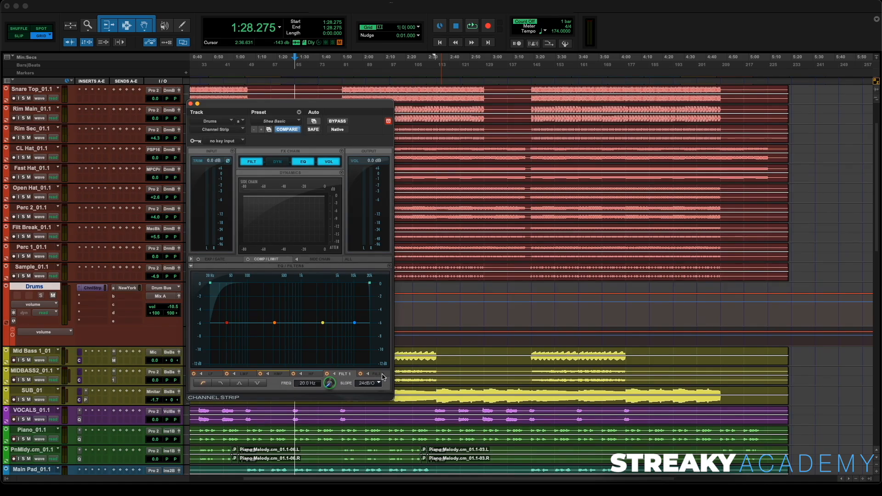
{"action": "left_click", "coordinate": [190, 104]}
{"action": "left_click", "coordinate": [51, 332]}
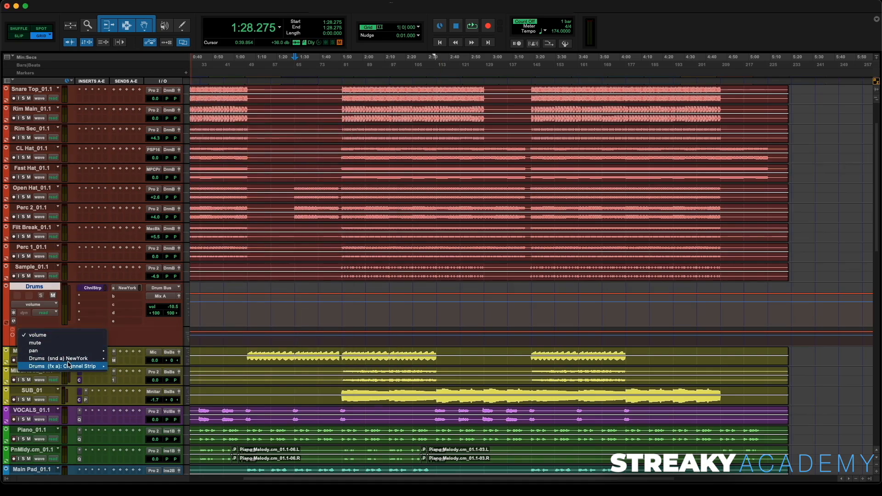
{"action": "mouse_move", "coordinate": [69, 366]}
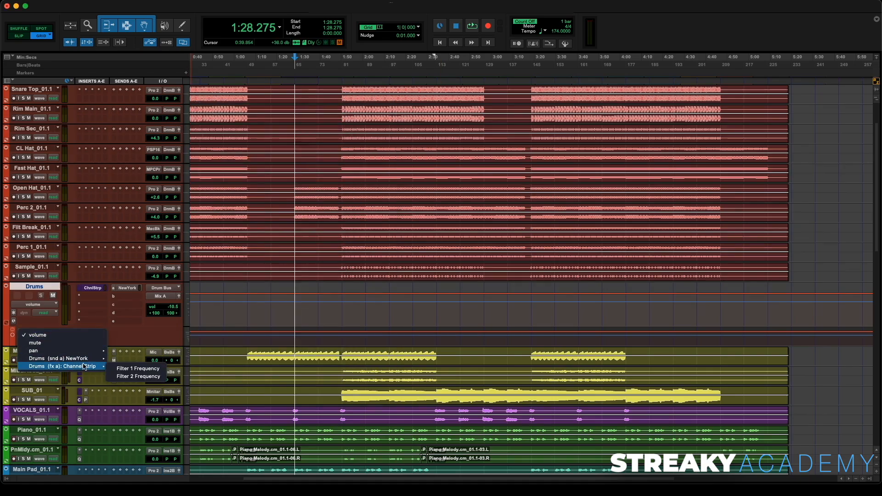
{"action": "left_click", "coordinate": [137, 377]}
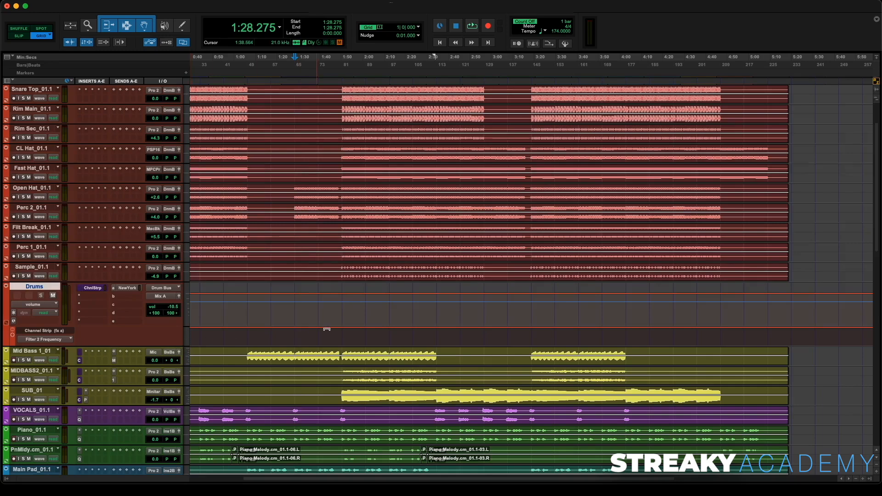
{"action": "left_click_drag", "start_coordinate": [122, 345], "coordinate": [123, 397]}
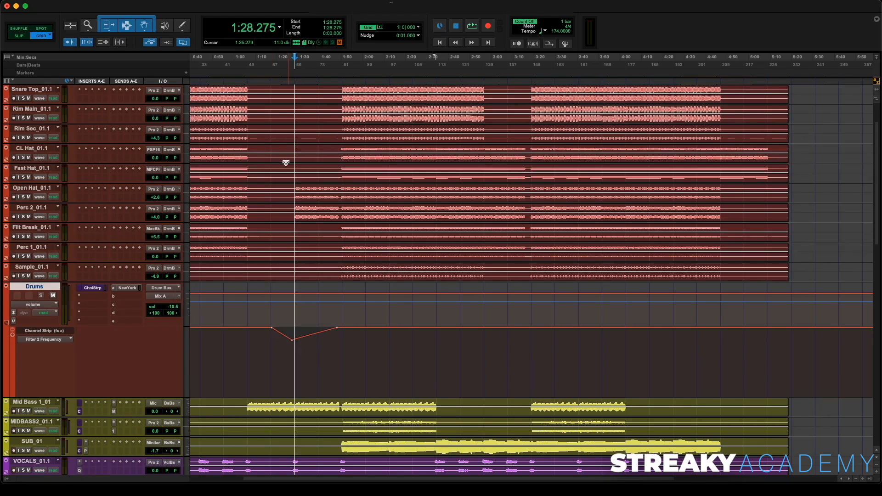
Shape the dip in the Drums Filter 2 Frequency automation, deepening its low point at 1:28.275 and adjusting its end near 1:50 during playback.
{"action": "key", "text": "space"}
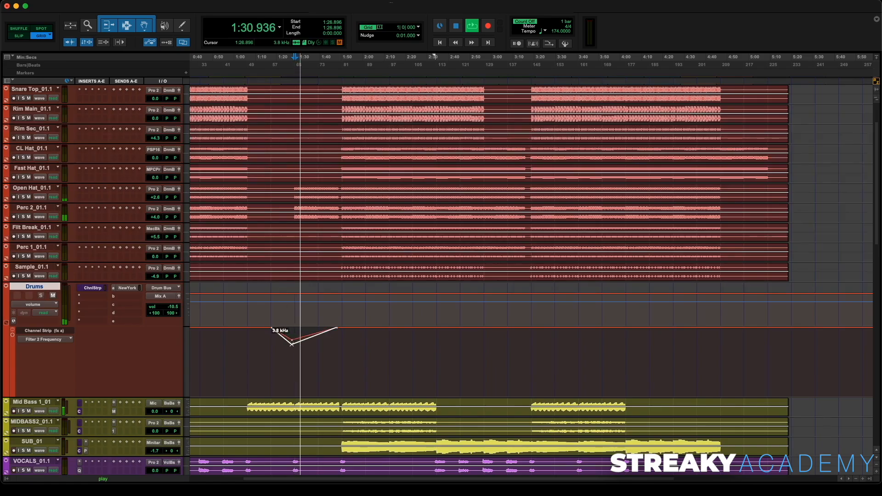
{"action": "left_click_drag", "start_coordinate": [292, 344], "coordinate": [295, 347]}
{"action": "key", "text": "space"}
{"action": "key", "text": "space"}
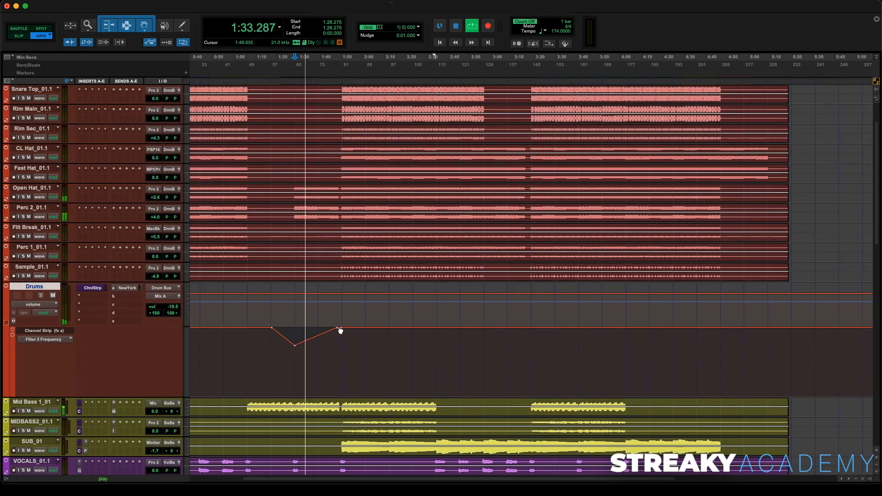
{"action": "left_click_drag", "start_coordinate": [338, 328], "coordinate": [337, 331]}
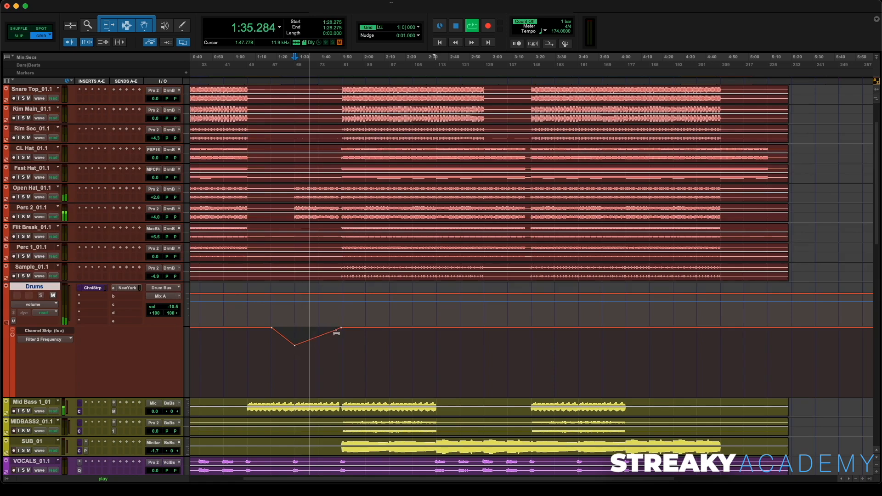
Reshape the Drums Filter 2 Frequency automation with a full-height point near 1:42 and a second dip near 1:49.
{"action": "key", "text": "t"}
{"action": "key", "text": "t"}
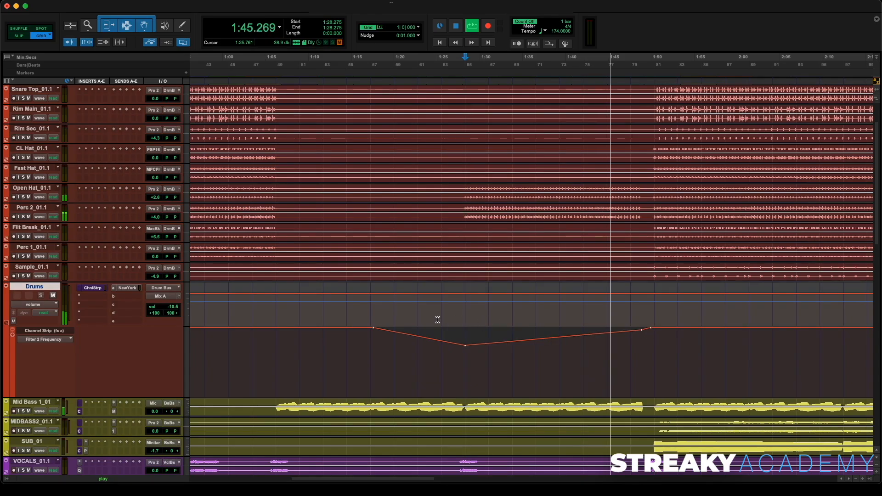
{"action": "scroll", "coordinate": [374, 301], "scroll_direction": "right", "scroll_amount": 3}
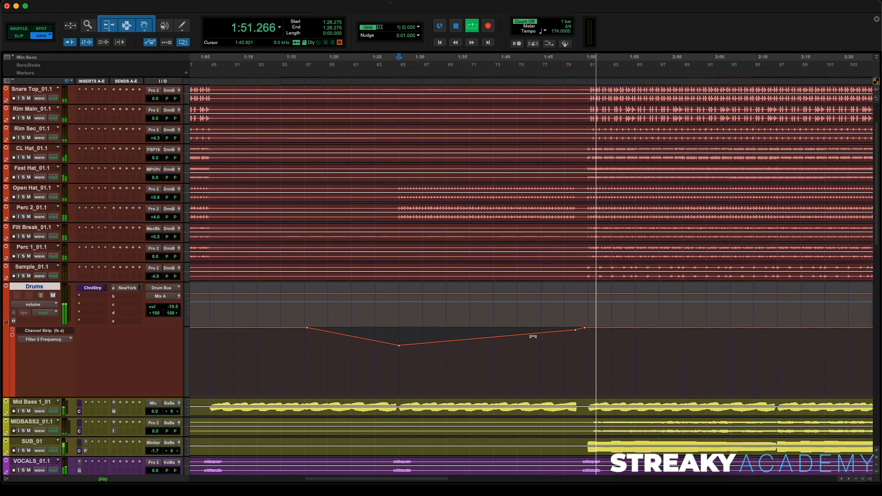
{"action": "key", "text": "space"}
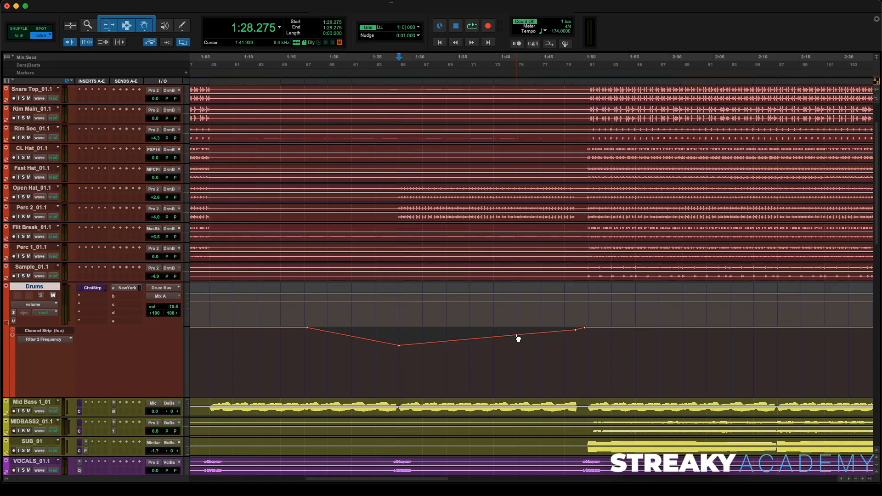
{"action": "left_click_drag", "start_coordinate": [518, 336], "coordinate": [518, 328]}
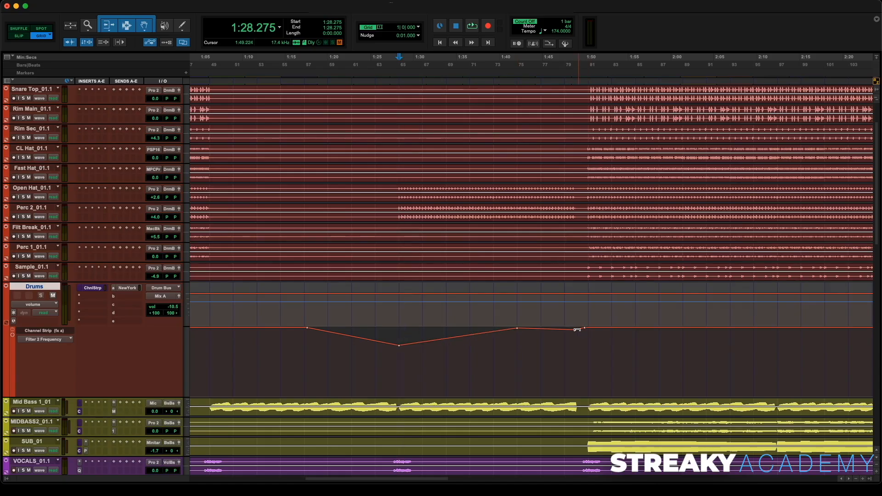
{"action": "left_click_drag", "start_coordinate": [577, 329], "coordinate": [576, 337]}
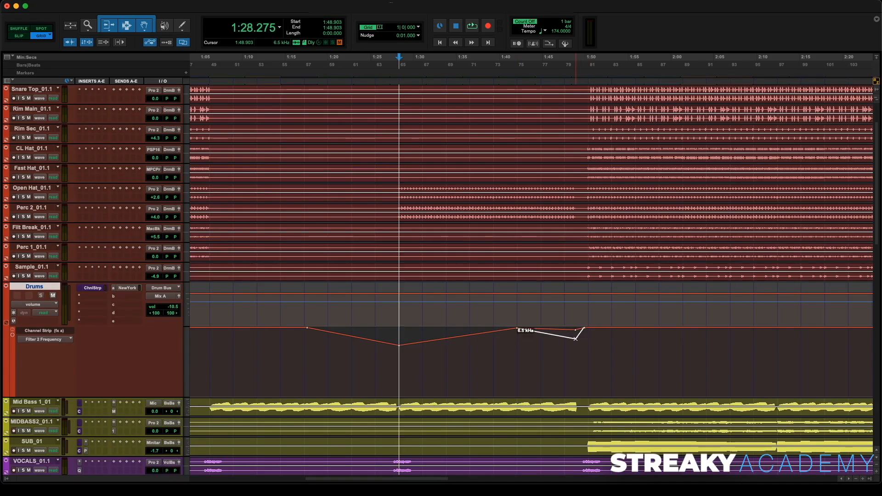
{"action": "left_click_drag", "start_coordinate": [575, 340], "coordinate": [574, 340]}
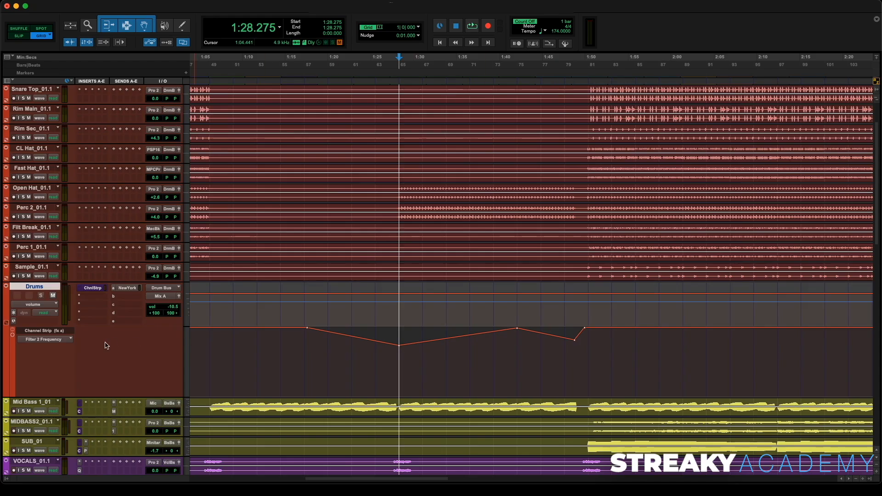
Add a send to the stereo Verb 1 bus in the second send slot of the Drums track.
{"action": "left_click", "coordinate": [128, 297]}
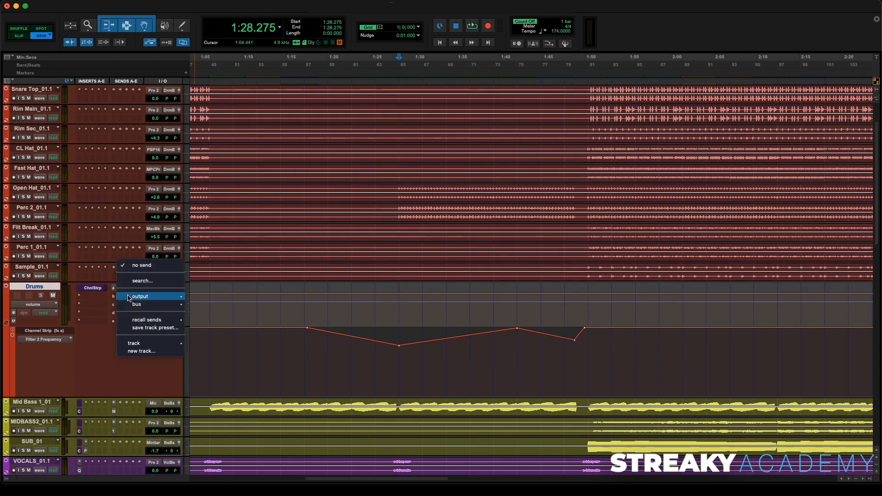
{"action": "mouse_move", "coordinate": [156, 304]}
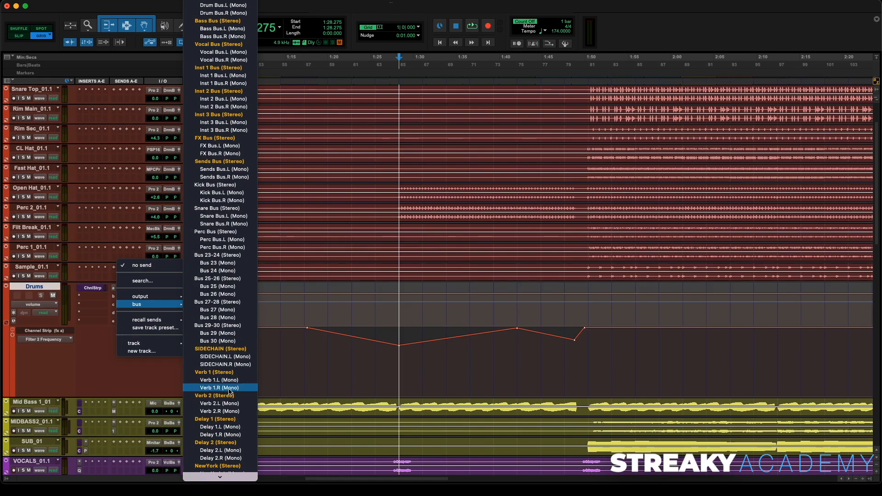
{"action": "left_click", "coordinate": [226, 373]}
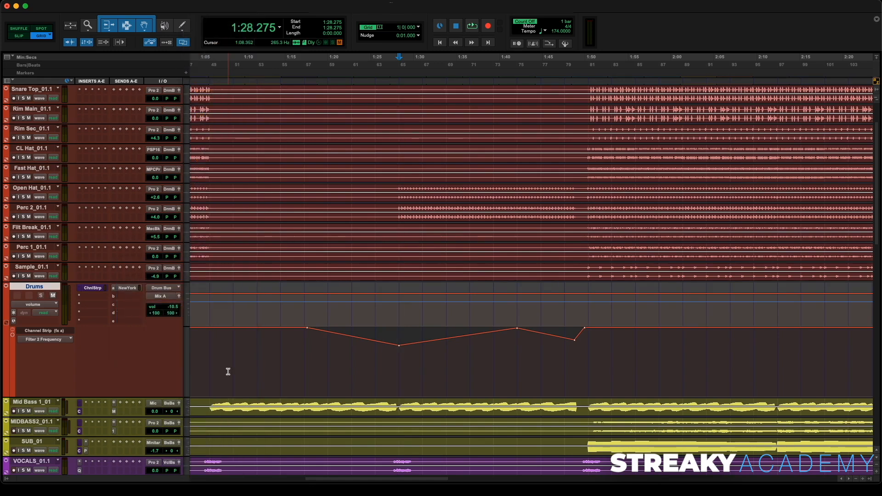
Show a Verb 1 send level automation lane beneath the Drums filter lane and increase the lane's height.
{"action": "left_click", "coordinate": [12, 335]}
{"action": "left_click", "coordinate": [45, 403]}
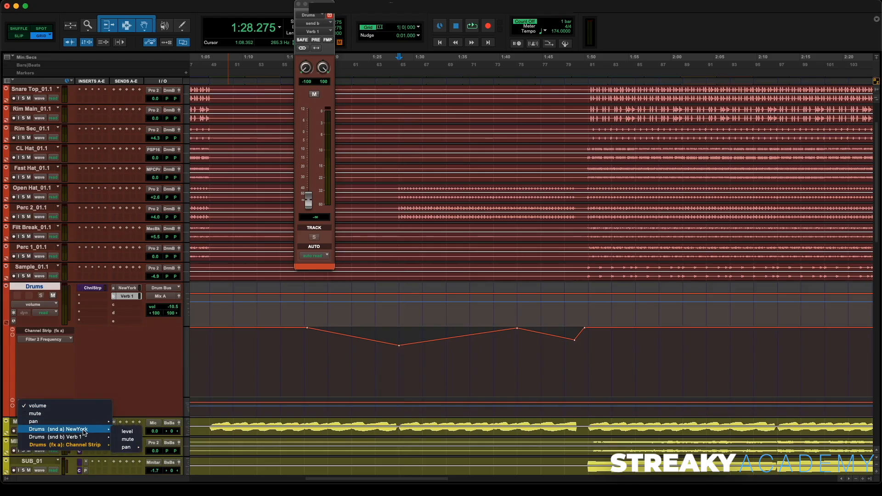
{"action": "mouse_move", "coordinate": [92, 437]}
{"action": "left_click", "coordinate": [127, 440]}
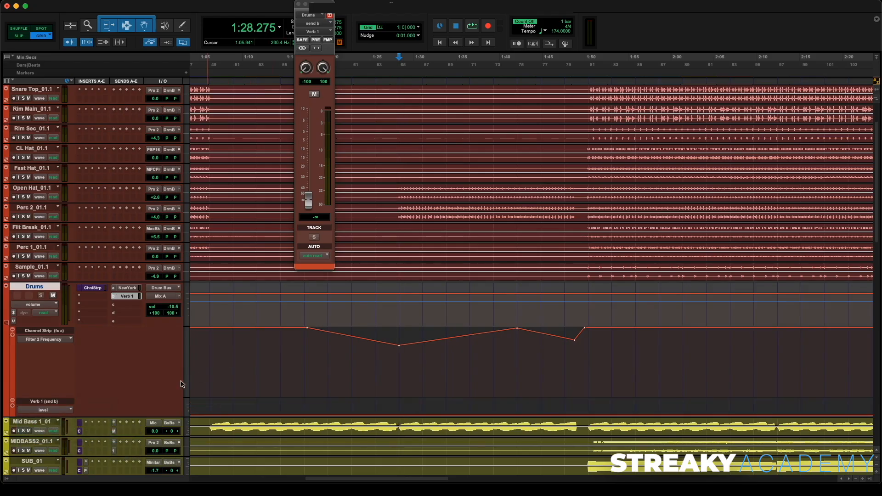
{"action": "left_click_drag", "start_coordinate": [125, 416], "coordinate": [142, 472]}
{"action": "scroll", "coordinate": [171, 446], "scroll_direction": "down", "scroll_amount": 3}
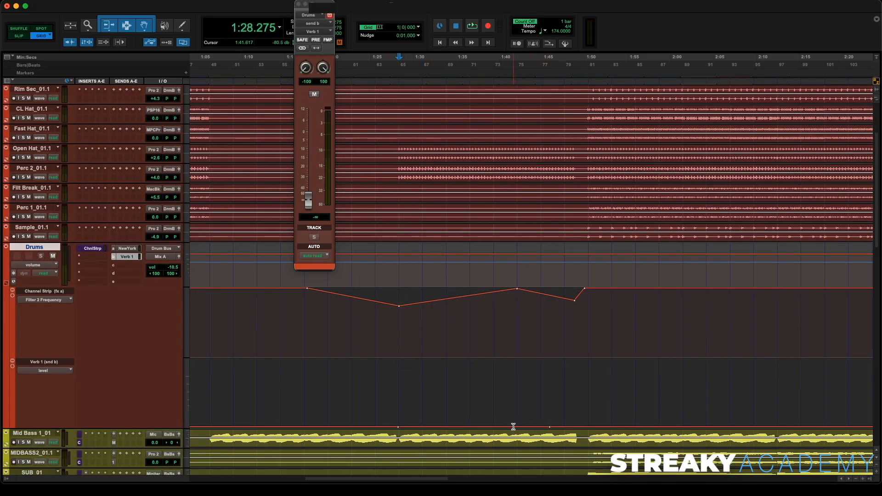
Shape the Drums Verb 1 send level to rise from 1:28 to a peak near 1:38, easing down to zero near 1:47.
{"action": "left_click_drag", "start_coordinate": [514, 427], "coordinate": [505, 409]}
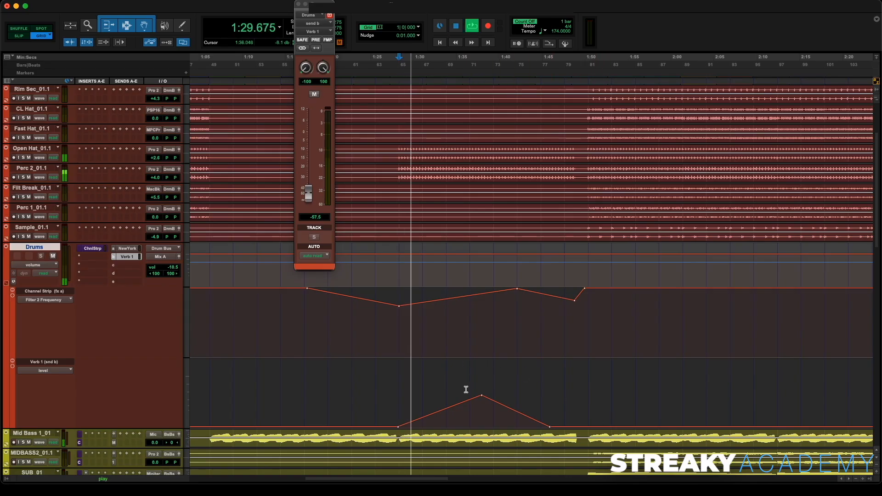
{"action": "left_click_drag", "start_coordinate": [481, 395], "coordinate": [483, 384]}
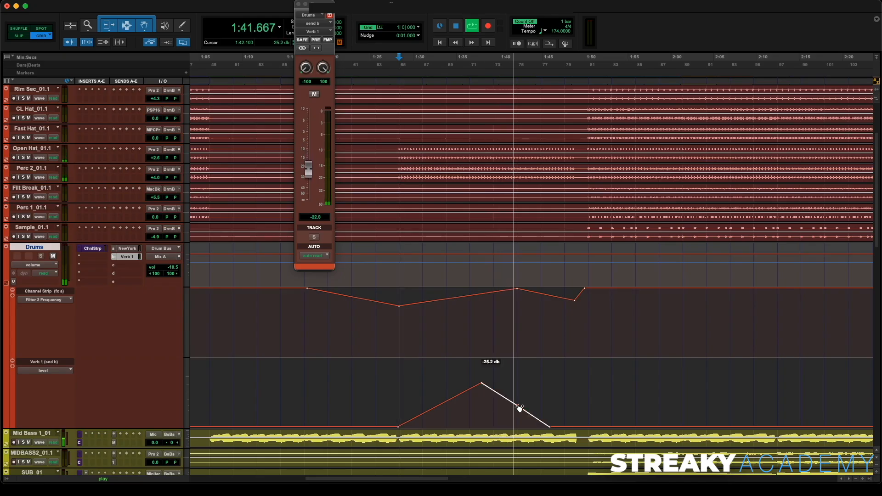
{"action": "left_click_drag", "start_coordinate": [519, 407], "coordinate": [518, 388]}
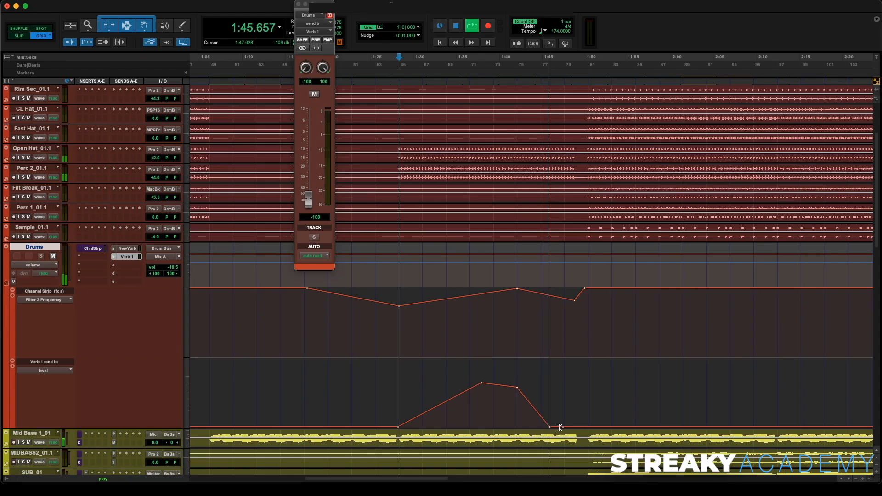
{"action": "left_click_drag", "start_coordinate": [550, 427], "coordinate": [553, 409]}
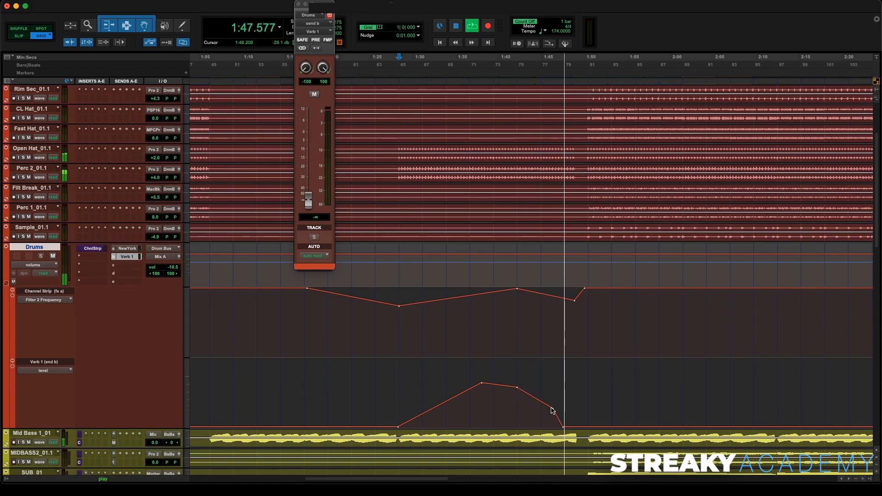
Move the Drums filter peak to about 1:40, deepen the dip near 1:49 during playback, and close the Verb 1 send window.
{"action": "key", "text": "space"}
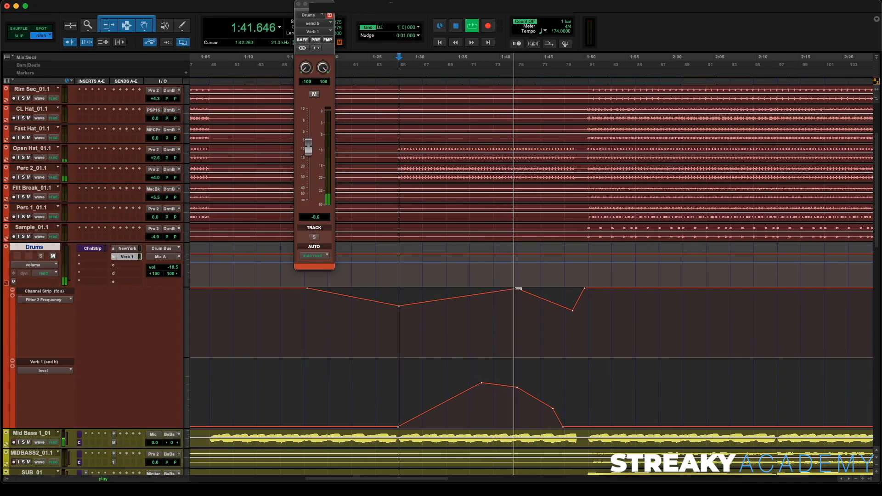
{"action": "left_click_drag", "start_coordinate": [517, 288], "coordinate": [501, 287]}
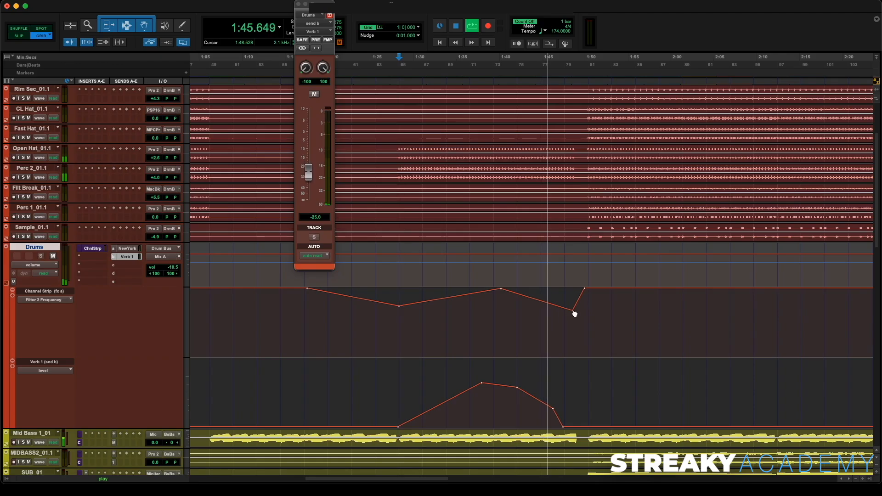
{"action": "mouse_move", "coordinate": [575, 310]}
{"action": "left_mouse_down"}
{"action": "mouse_move", "coordinate": [566, 312]}
{"action": "mouse_move", "coordinate": [574, 318]}
{"action": "left_mouse_up"}
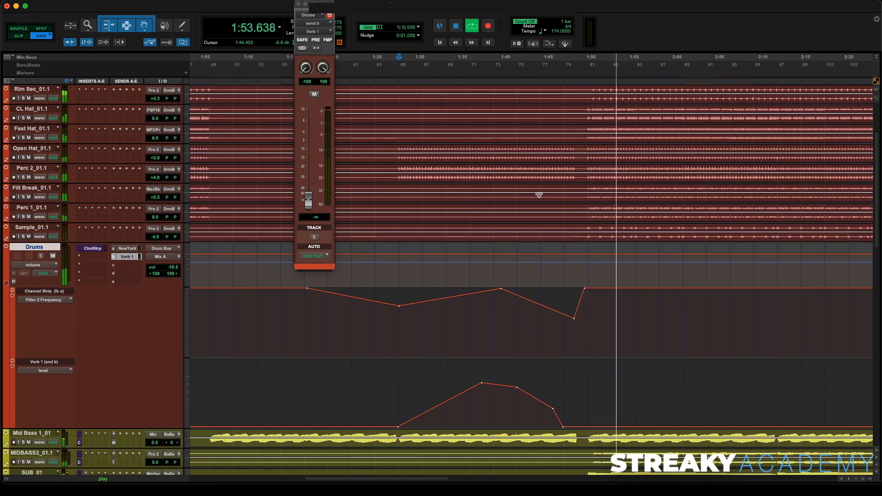
{"action": "left_click", "coordinate": [486, 102]}
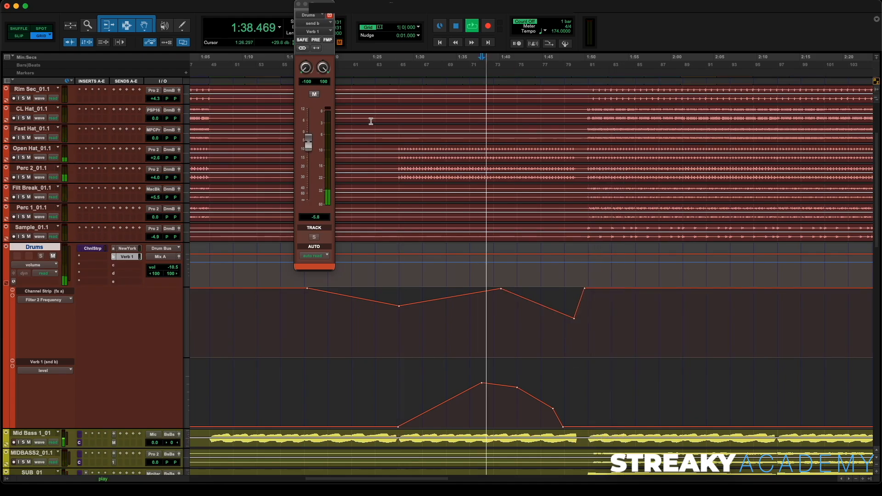
{"action": "left_click", "coordinate": [298, 3]}
Play the song from 2:55.172 to listen to the drums going into the second breakdown.
{"action": "key", "text": "super+bracketleft"}
{"action": "key", "text": "super+bracketleft"}
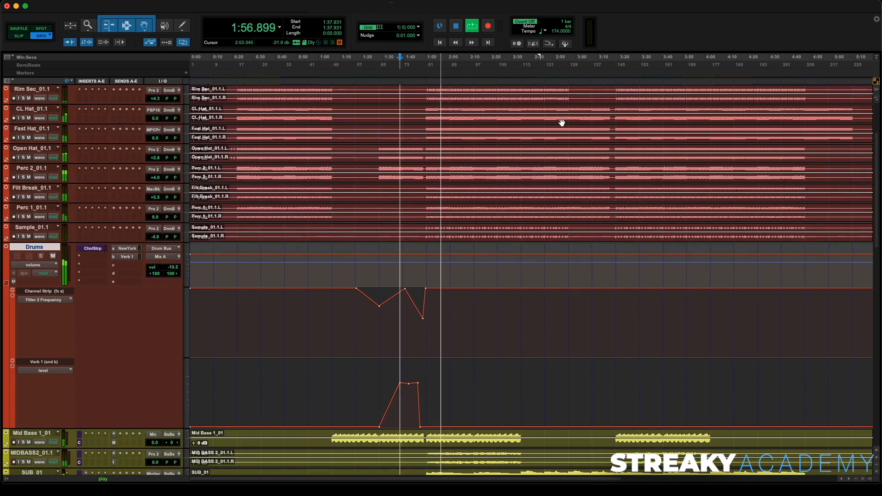
{"action": "scroll", "coordinate": [561, 122], "scroll_direction": "up", "scroll_amount": 4}
{"action": "key", "text": "space"}
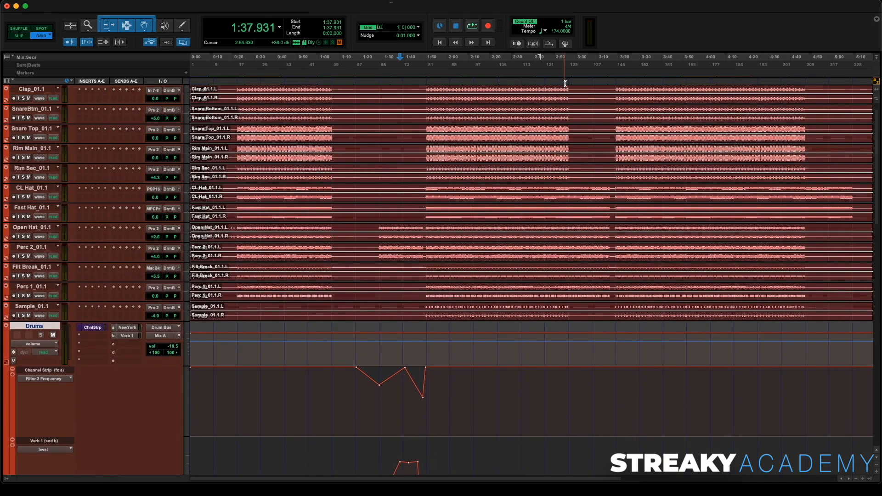
{"action": "left_click", "coordinate": [565, 83]}
{"action": "key", "text": "space"}
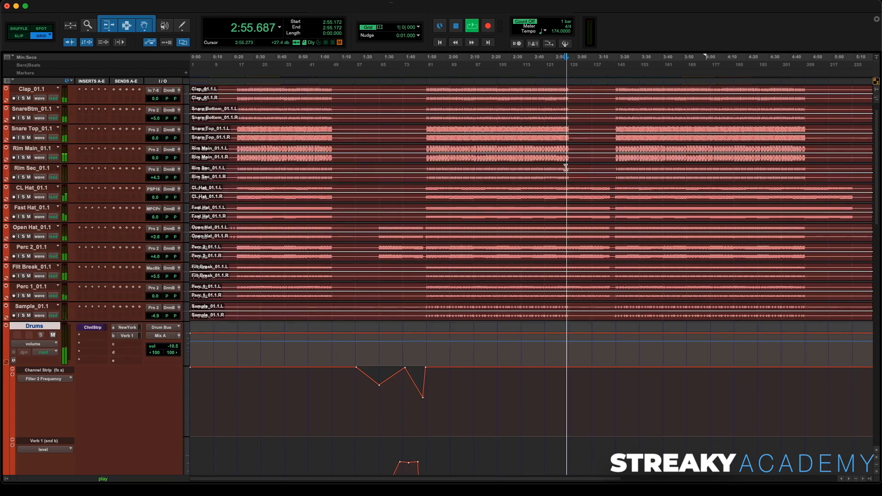
{"action": "scroll", "coordinate": [565, 161], "scroll_direction": "right", "scroll_amount": 3}
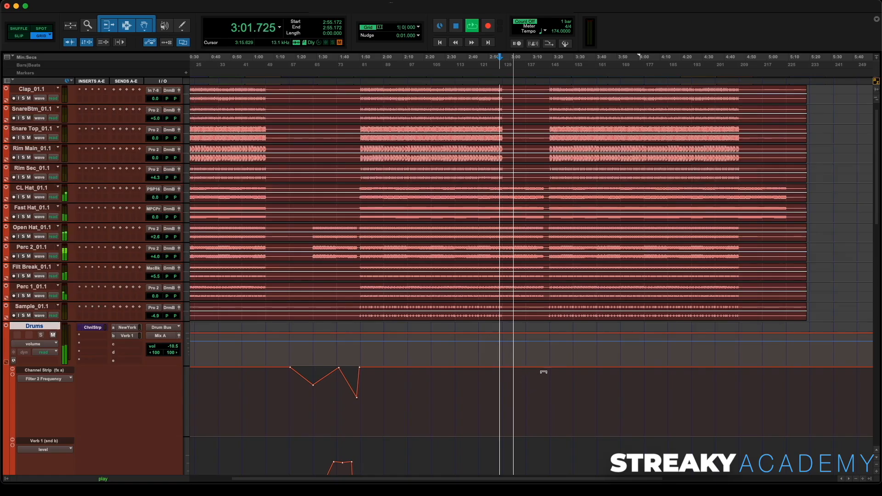
{"action": "key", "text": "space"}
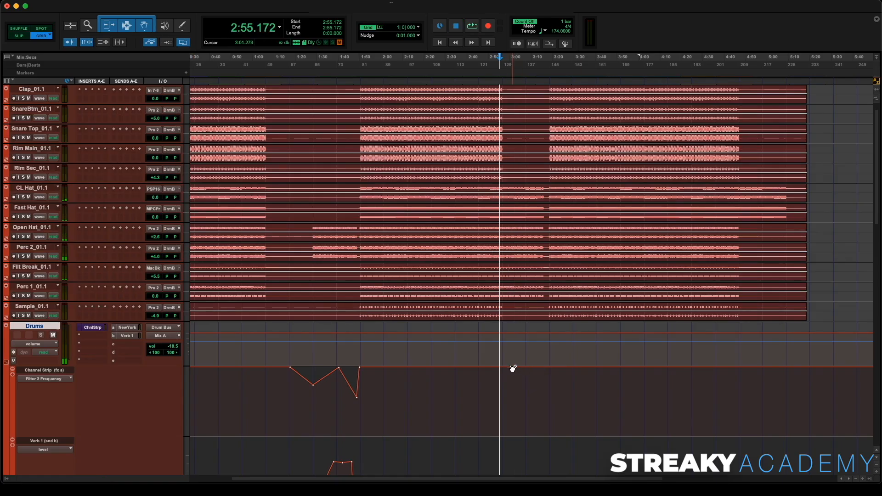
Draw a Filter 2 Frequency dip on Drums falling from about 2:56 to 3:13, held level until 3:18, and back to full by 3:20.
{"action": "left_click", "coordinate": [554, 370]}
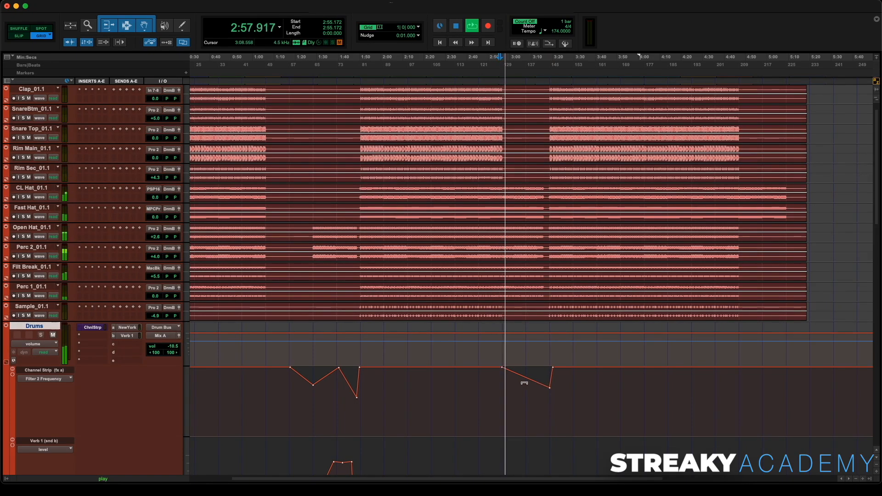
{"action": "scroll", "coordinate": [396, 368], "scroll_direction": "down", "scroll_amount": 3}
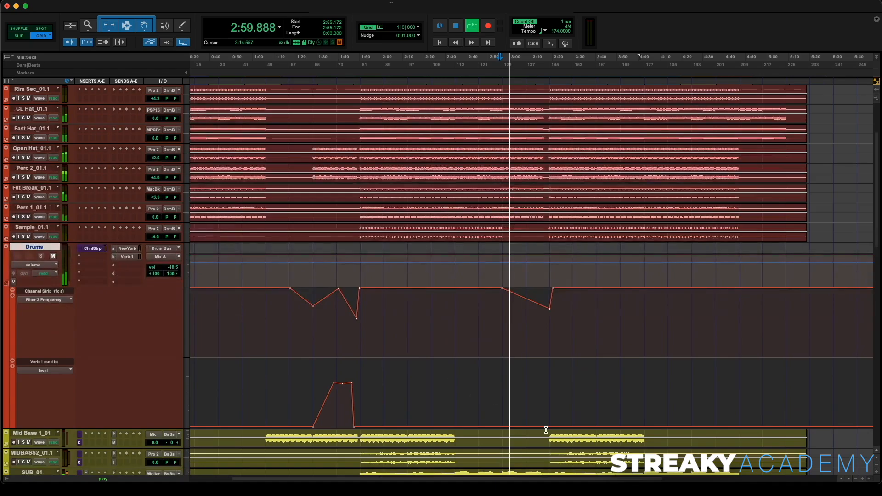
{"action": "key", "text": "t"}
{"action": "key", "text": "t"}
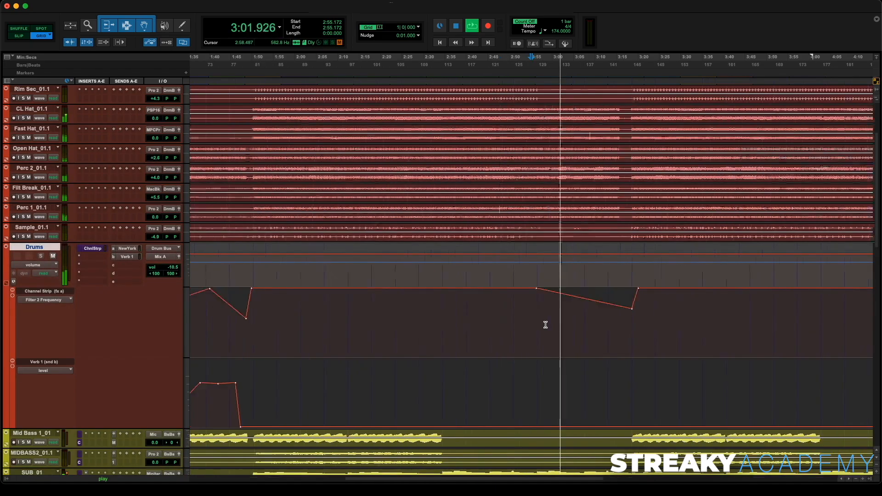
{"action": "scroll", "coordinate": [643, 323], "scroll_direction": "right", "scroll_amount": 2}
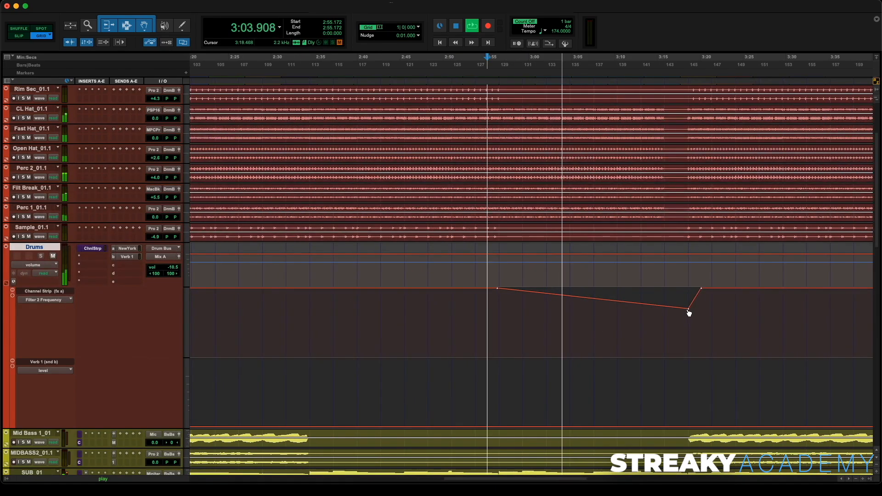
{"action": "left_click_drag", "start_coordinate": [688, 309], "coordinate": [664, 309]}
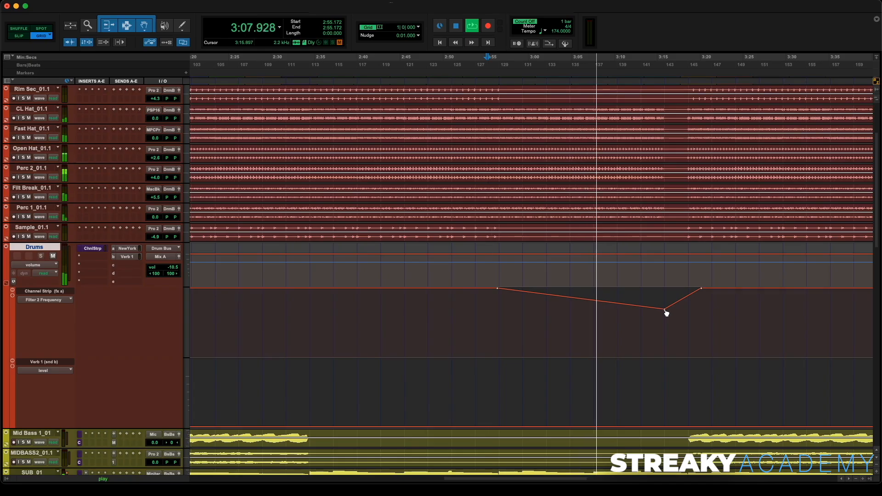
{"action": "left_click_drag", "start_coordinate": [666, 313], "coordinate": [641, 312]}
{"action": "left_click_drag", "start_coordinate": [689, 295], "coordinate": [641, 323]}
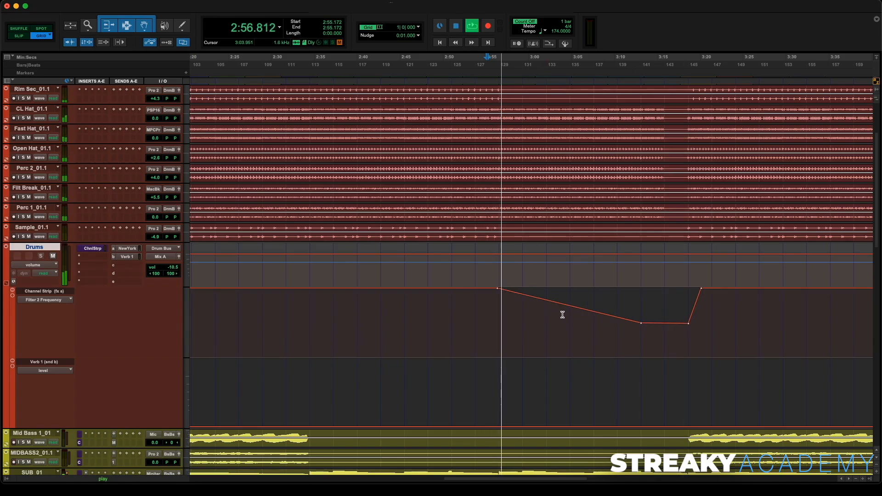
Shape the Drums Verb 1 send level to rise from about 2:56 to 3:02, hold until 3:13, and fall to zero near 3:18.
{"action": "left_click", "coordinate": [500, 428]}
{"action": "left_click", "coordinate": [687, 427]}
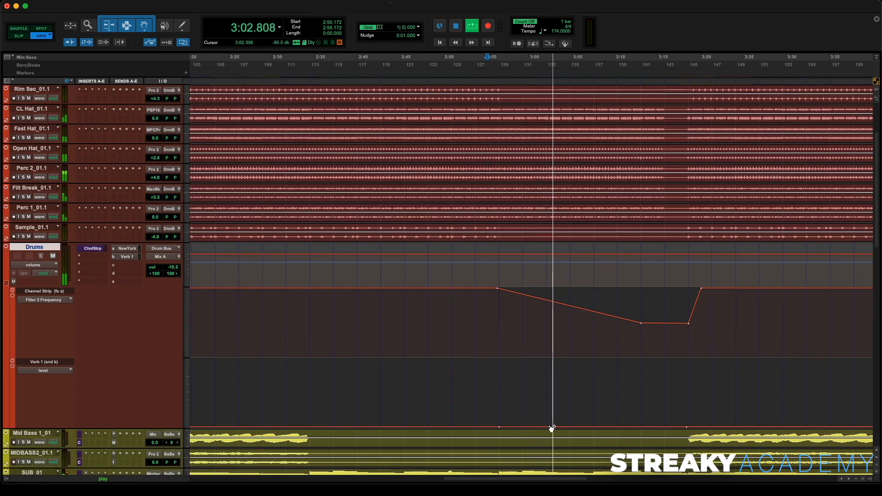
{"action": "left_click_drag", "start_coordinate": [552, 430], "coordinate": [546, 382]}
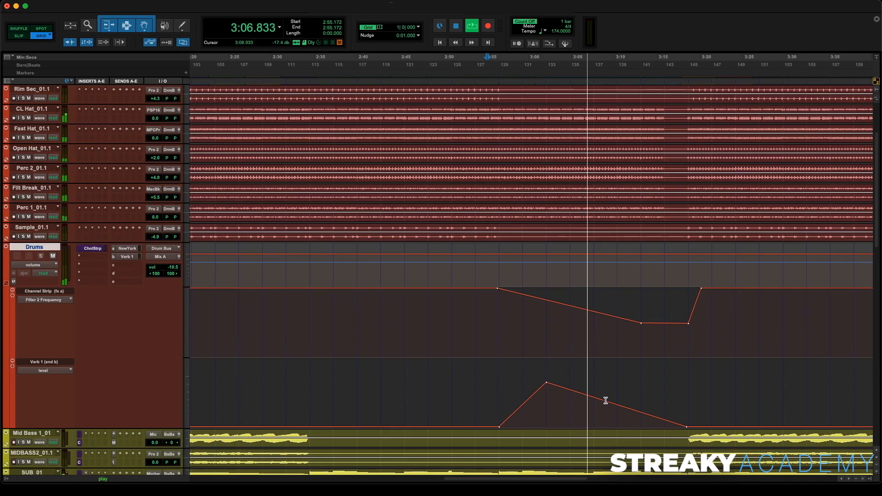
{"action": "left_click_drag", "start_coordinate": [618, 407], "coordinate": [642, 386]}
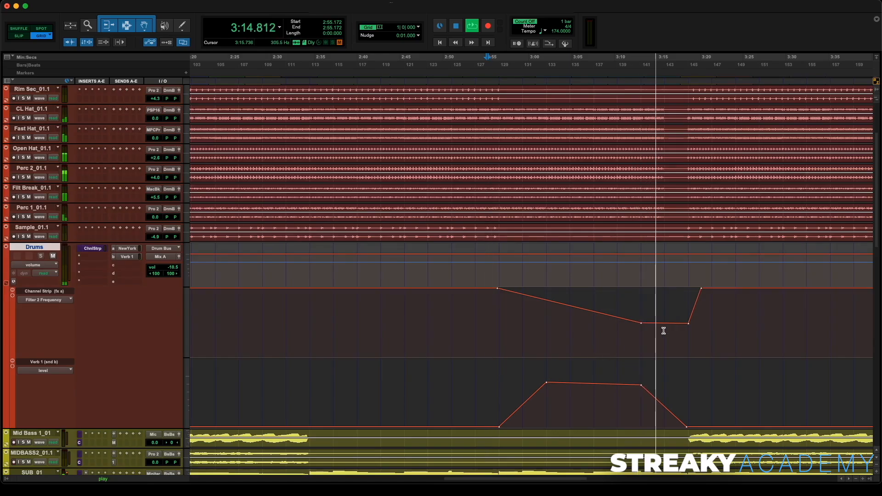
Add a deeper low point near 3:16 in the Drums Filter 2 Frequency automation and replay the breakdown from 2:55.172.
{"action": "left_click_drag", "start_coordinate": [669, 325], "coordinate": [664, 331]}
{"action": "key", "text": "space"}
{"action": "key", "text": "space"}
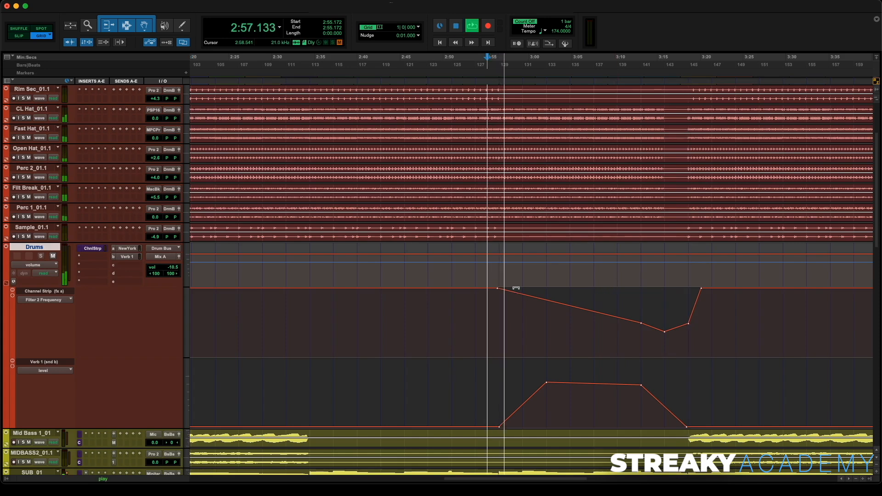
Listen through the second breakdown and pull the end of the Drums Filter 2 Frequency dip earlier, rising from about 3:17 to full at 3:18.
{"action": "key", "text": "t"}
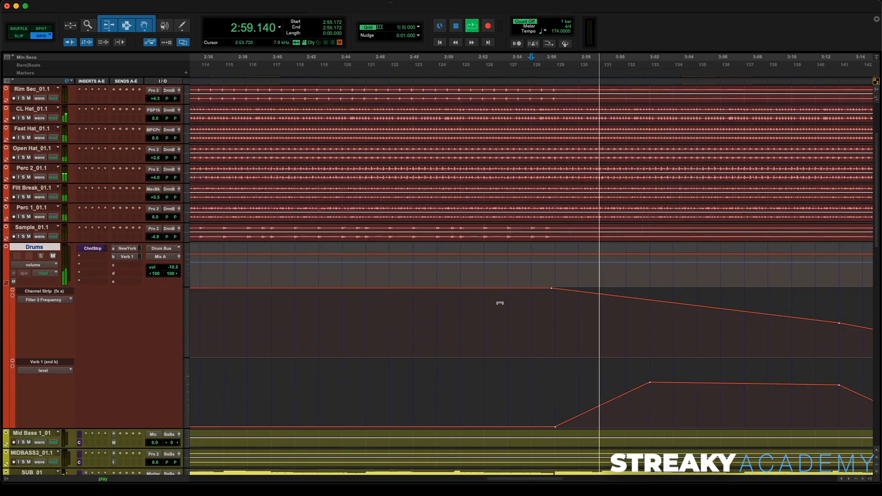
{"action": "scroll", "coordinate": [475, 308], "scroll_direction": "right", "scroll_amount": 5}
{"action": "scroll", "coordinate": [474, 308], "scroll_direction": "right", "scroll_amount": 2}
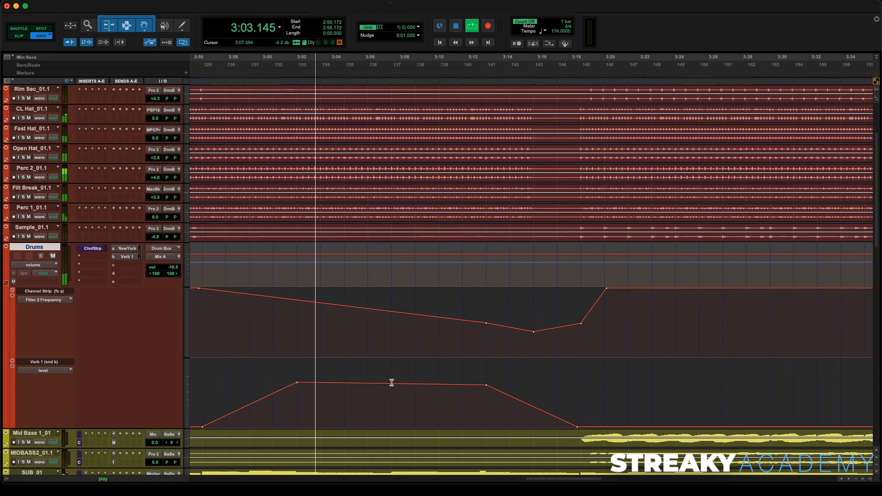
{"action": "key", "text": "r"}
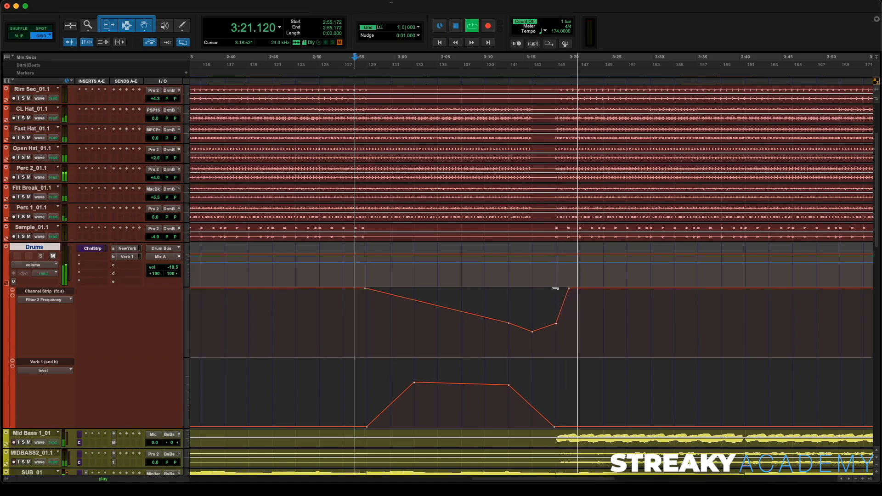
{"action": "key", "text": "space"}
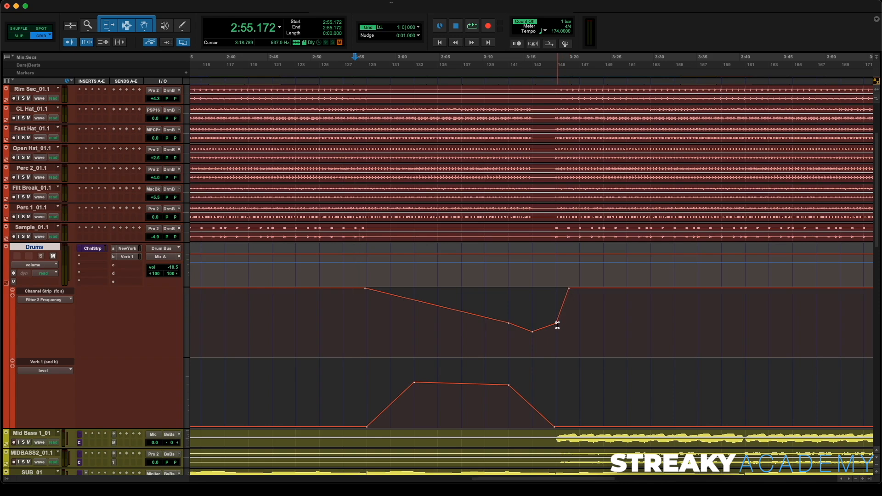
{"action": "left_click_drag", "start_coordinate": [559, 326], "coordinate": [551, 321]}
{"action": "left_click_drag", "start_coordinate": [571, 291], "coordinate": [552, 288]}
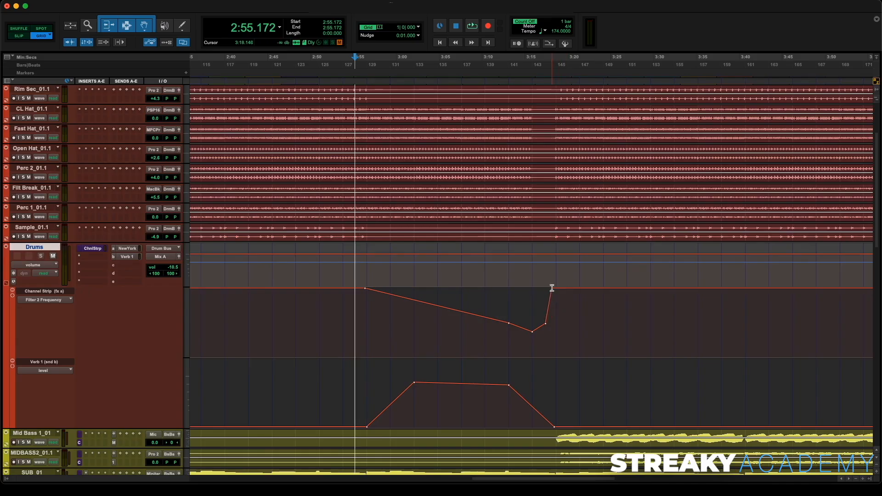
Play from 3:17.241 to check the steeper filter return as the drums come back in after the second breakdown.
{"action": "left_click", "coordinate": [555, 85]}
{"action": "left_click", "coordinate": [546, 86]}
{"action": "key", "text": "space"}
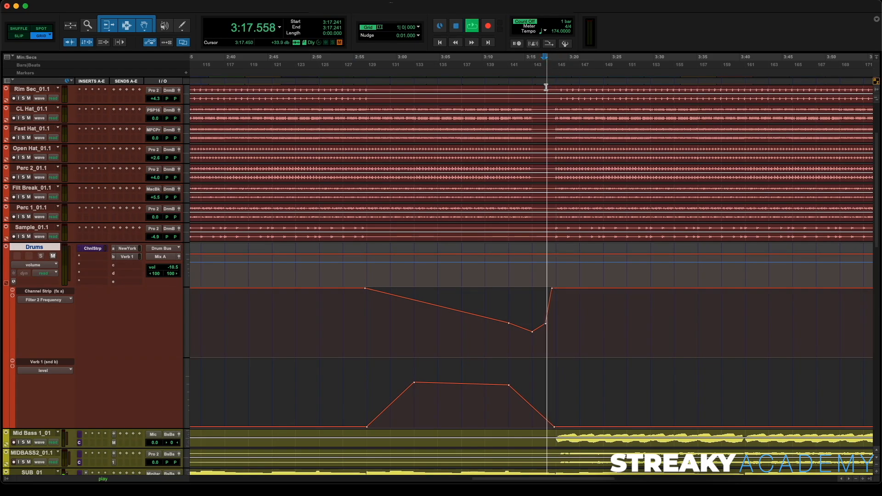
{"action": "key", "text": "r"}
{"action": "key", "text": "r"}
{"action": "key", "text": "r"}
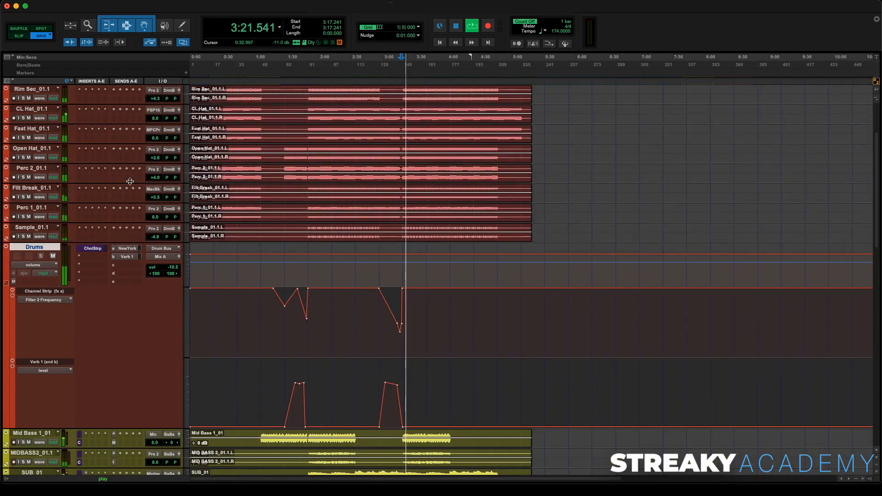
{"action": "scroll", "coordinate": [414, 180], "scroll_direction": "up", "scroll_amount": 1}
{"action": "key", "text": "space"}
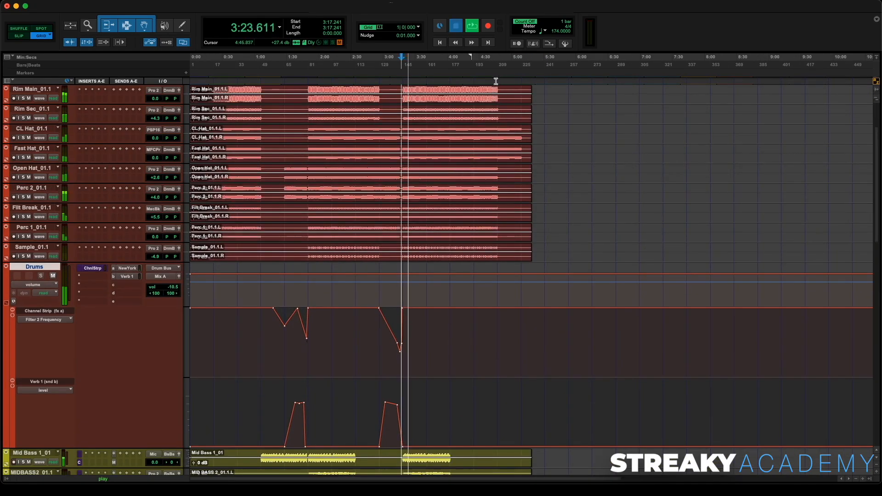
Draw a Drums Filter 2 Frequency drop falling from about 4:46 to 5:09 and play the outro from 4:45.517.
{"action": "left_click", "coordinate": [497, 81]}
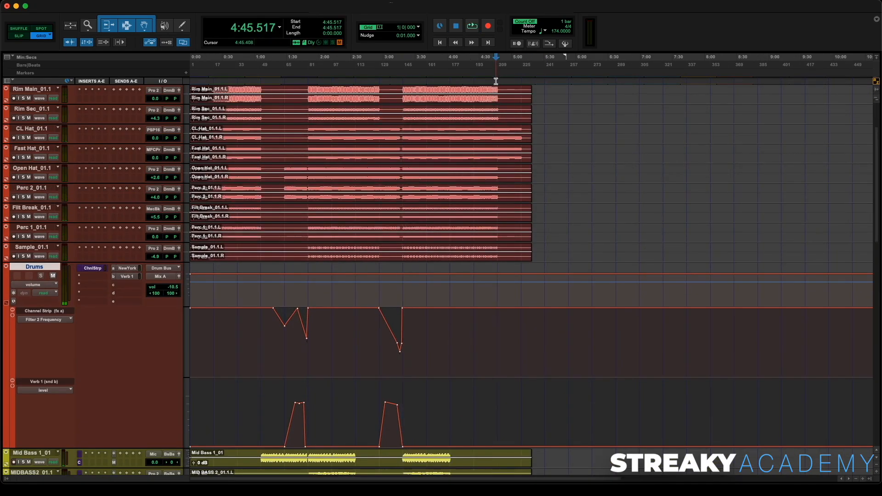
{"action": "left_click", "coordinate": [500, 310]}
{"action": "left_click_drag", "start_coordinate": [521, 308], "coordinate": [521, 346]}
{"action": "key", "text": "space"}
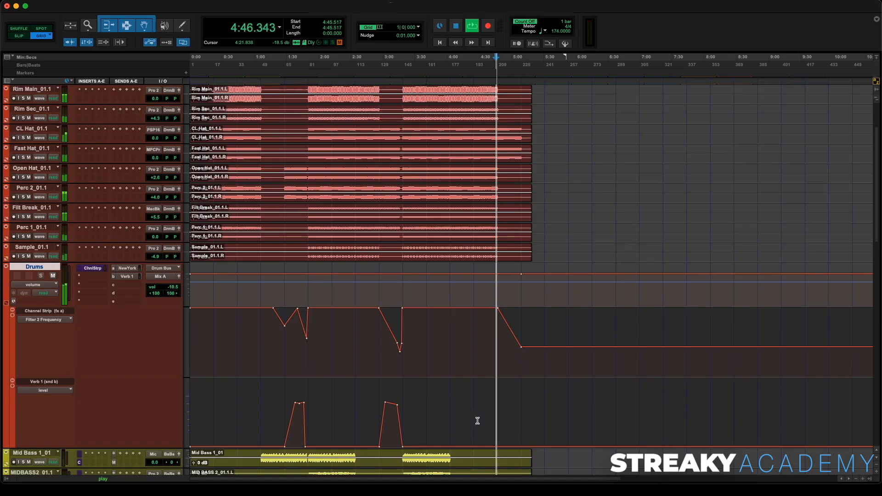
Draw a Drums Verb 1 send peak near 4:58 that reaches zero around 5:18, and slightly lower the outro filter's end point.
{"action": "left_click", "coordinate": [531, 446]}
{"action": "left_click_drag", "start_coordinate": [510, 446], "coordinate": [512, 409]}
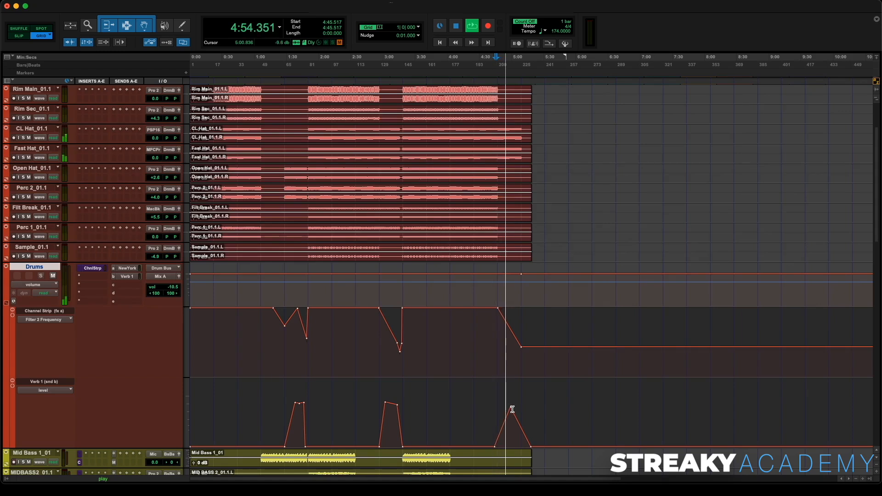
{"action": "left_click", "coordinate": [521, 347]}
{"action": "left_click_drag", "start_coordinate": [521, 348], "coordinate": [521, 352]}
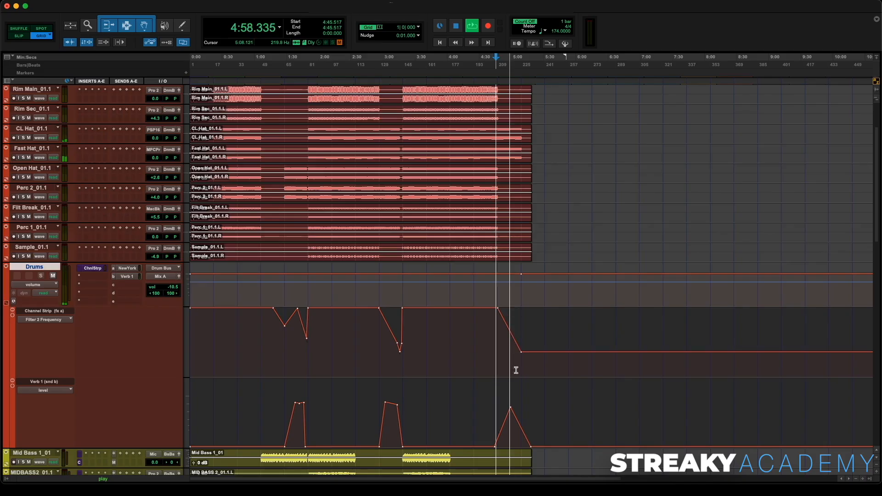
Widen the outro Verb 1 send peak into a plateau from about 4:54 to 5:12, replaying the section from 4:44.137.
{"action": "left_click_drag", "start_coordinate": [510, 406], "coordinate": [524, 400]}
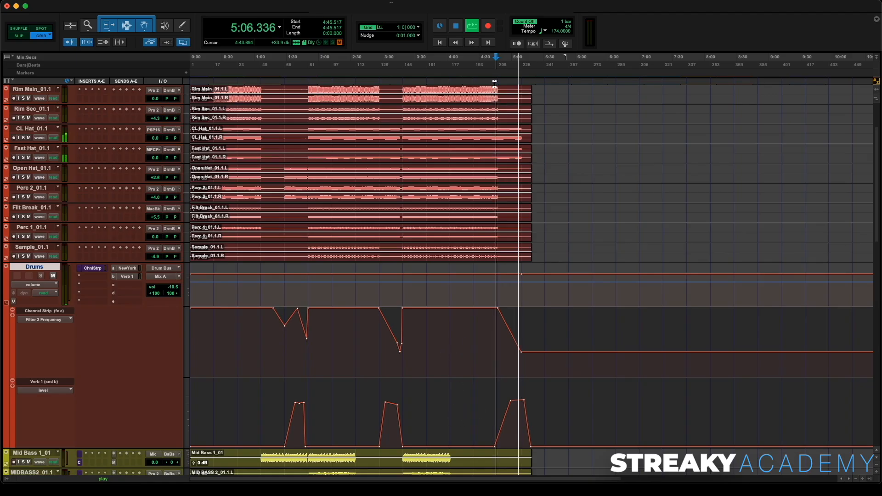
{"action": "key", "text": "space"}
{"action": "key", "text": "space"}
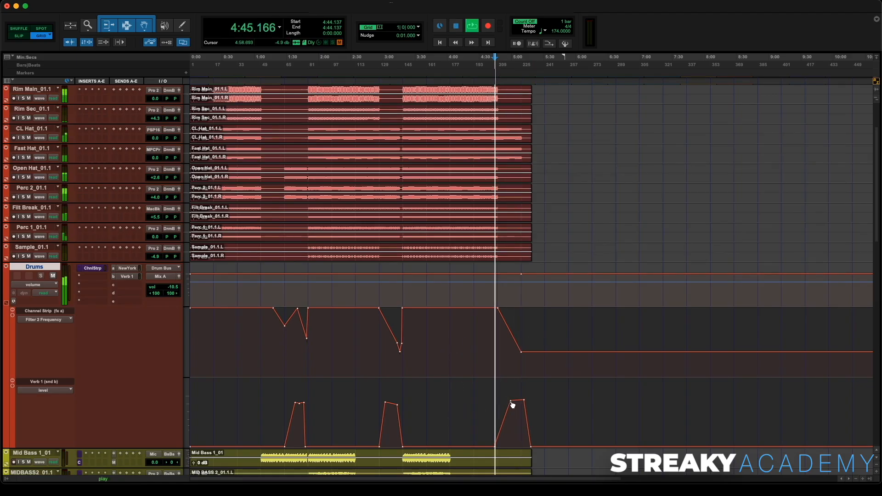
{"action": "left_click_drag", "start_coordinate": [511, 401], "coordinate": [505, 401]}
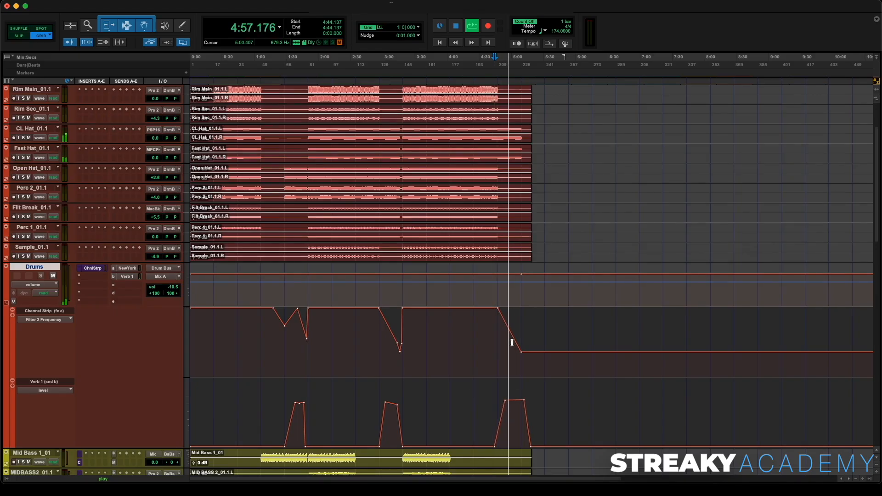
Hide the Drums automation lanes, look over the remaining tracks' endings and stop playback.
{"action": "scroll", "coordinate": [511, 343], "scroll_direction": "up", "scroll_amount": 3}
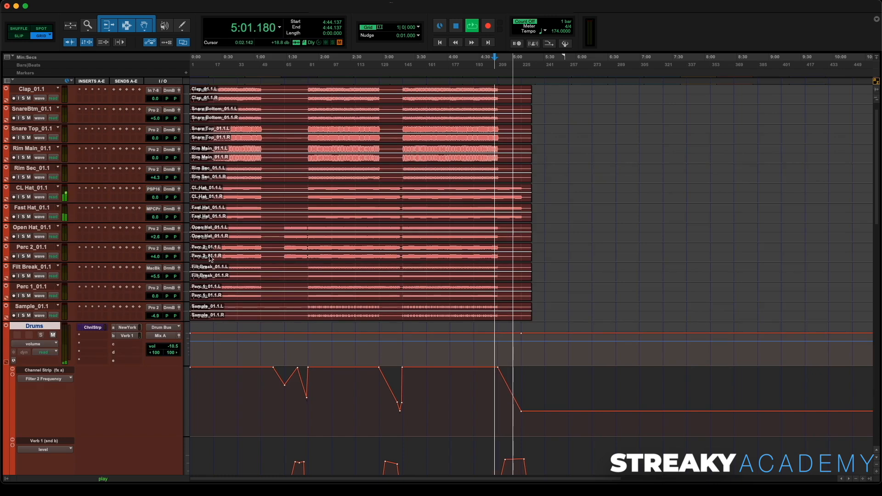
{"action": "left_click", "coordinate": [6, 371]}
{"action": "scroll", "coordinate": [43, 321], "scroll_direction": "down", "scroll_amount": 2}
{"action": "scroll", "coordinate": [42, 321], "scroll_direction": "down", "scroll_amount": 2}
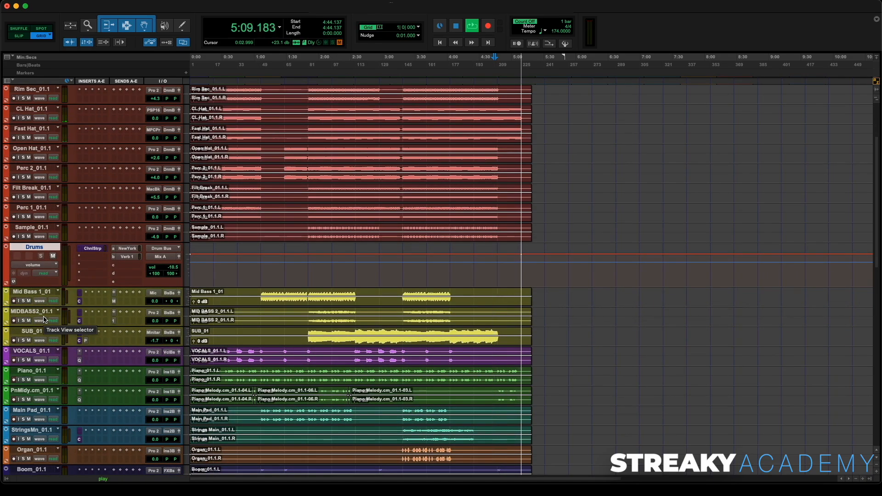
{"action": "key", "text": "space"}
{"action": "scroll", "coordinate": [503, 288], "scroll_direction": "up", "scroll_amount": 5}
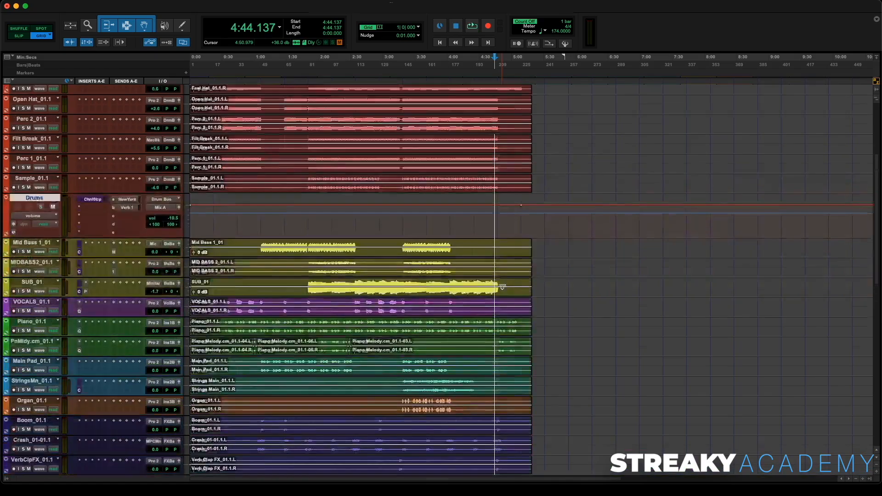
{"action": "scroll", "coordinate": [504, 288], "scroll_direction": "down", "scroll_amount": 5}
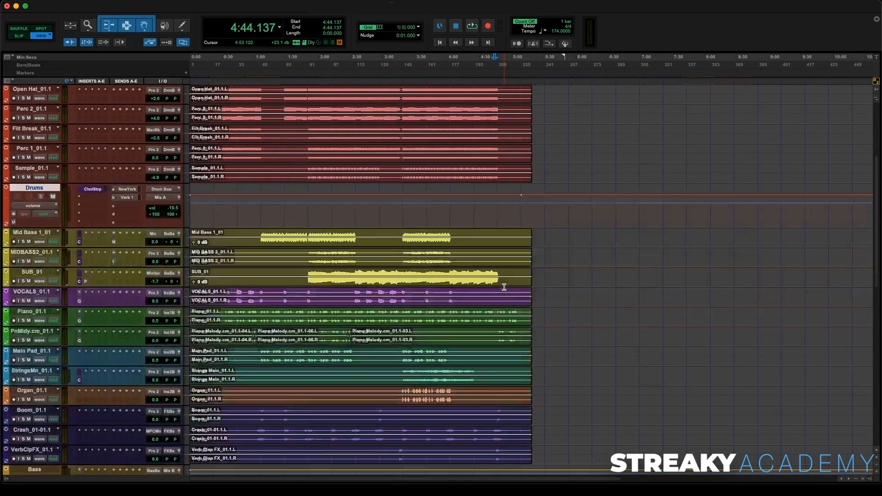
Enlarge the Piano_01.1 track, trim its clip to end at 5:08.965 and add a fade-out starting at 5:07.586.
{"action": "left_click", "coordinate": [523, 315]}
{"action": "key", "text": "t"}
{"action": "key", "text": "t"}
{"action": "key", "text": "t"}
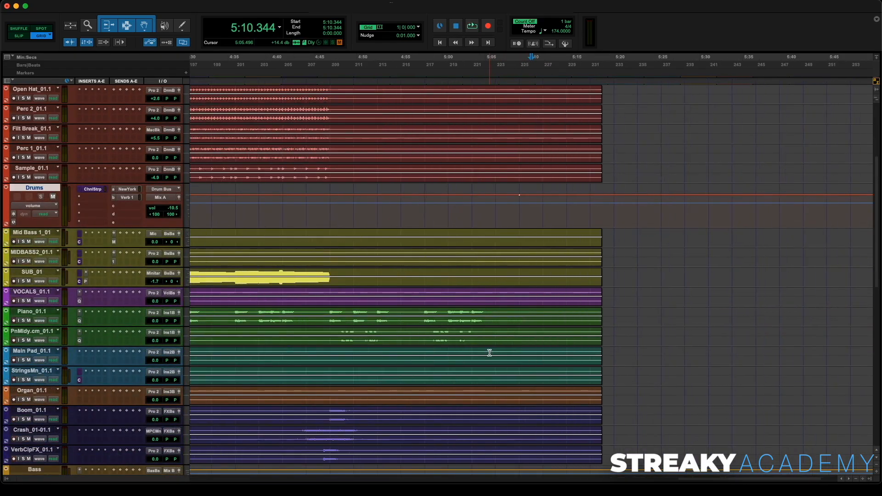
{"action": "key", "text": "t"}
{"action": "key", "text": "t"}
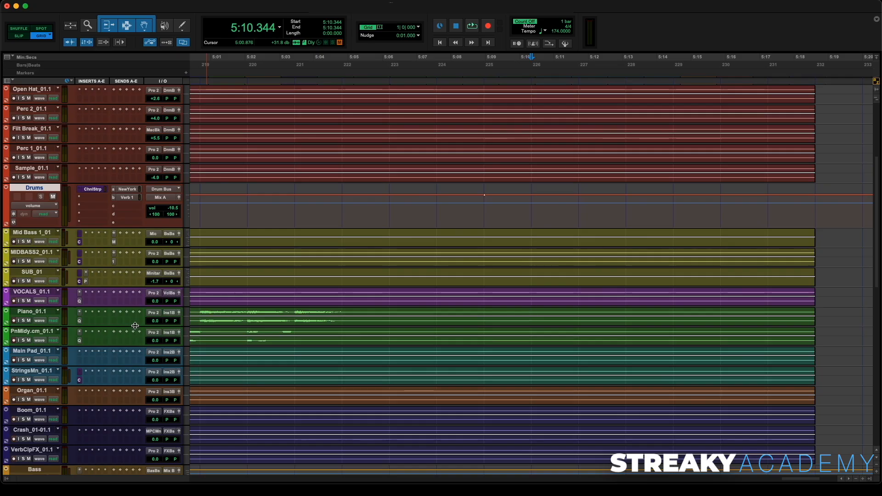
{"action": "left_click_drag", "start_coordinate": [136, 326], "coordinate": [148, 405]}
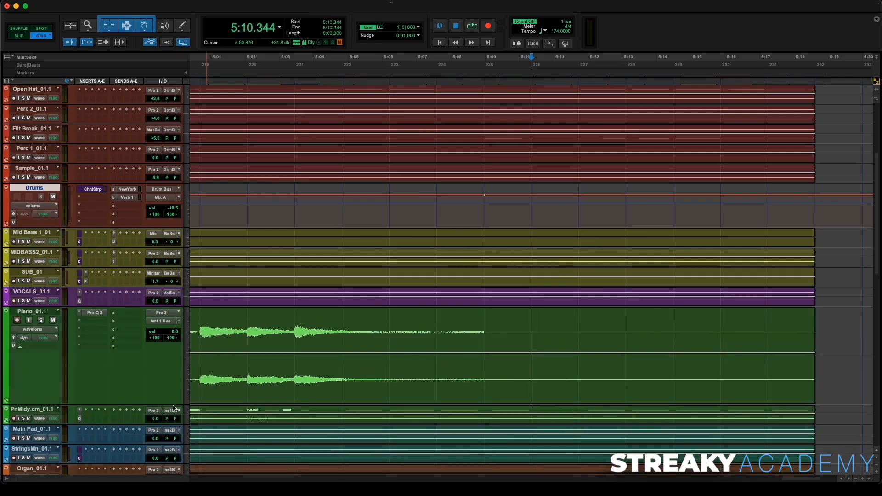
{"action": "left_click", "coordinate": [484, 319]}
{"action": "key", "text": "s"}
{"action": "left_click_drag", "start_coordinate": [481, 315], "coordinate": [445, 315]}
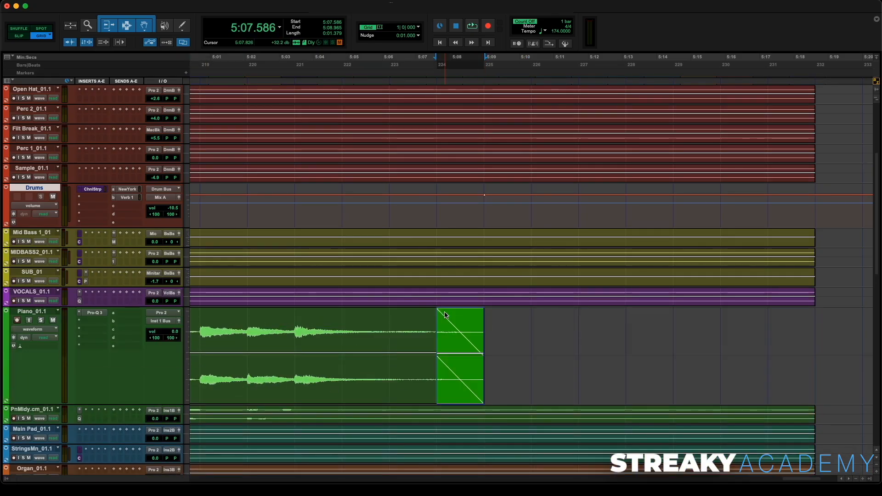
Play from 4:59.310 to check the piano's ending with its fade-out, and bring the whole song into view.
{"action": "scroll", "coordinate": [524, 191], "scroll_direction": "down", "scroll_amount": 3}
{"action": "left_click", "coordinate": [437, 79]}
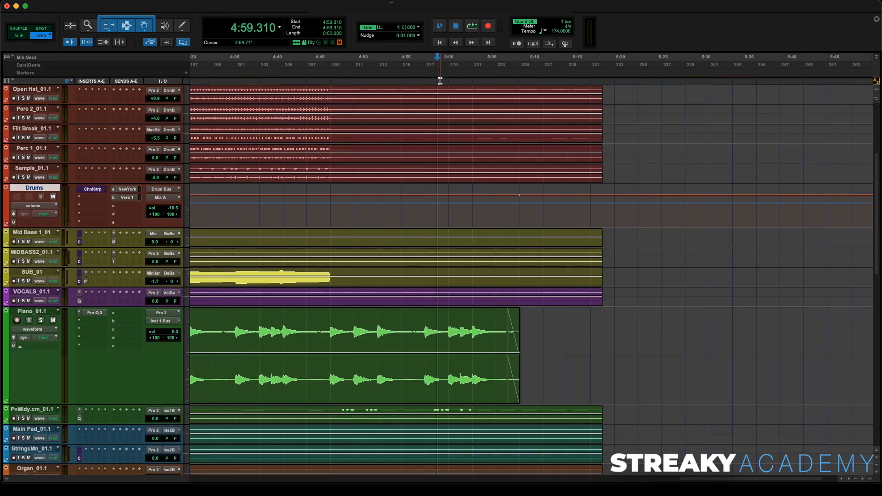
{"action": "key", "text": "space"}
{"action": "scroll", "coordinate": [438, 80], "scroll_direction": "down", "scroll_amount": 2}
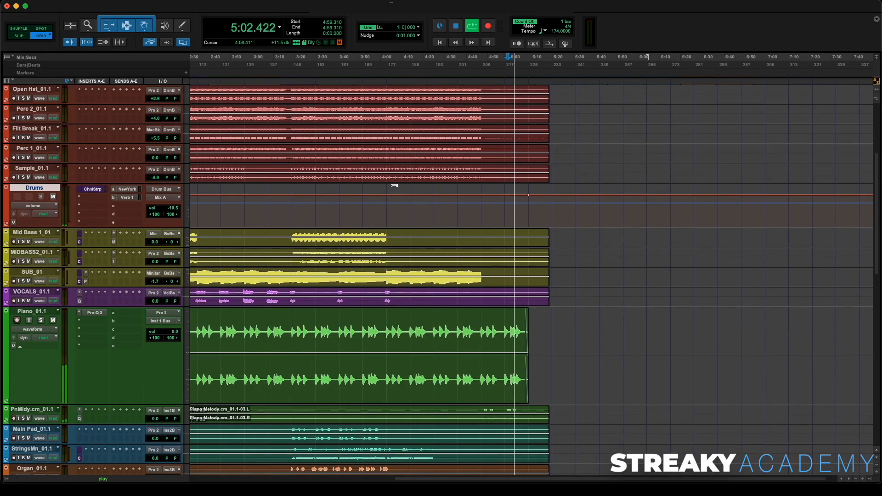
{"action": "scroll", "coordinate": [394, 185], "scroll_direction": "left", "scroll_amount": 7}
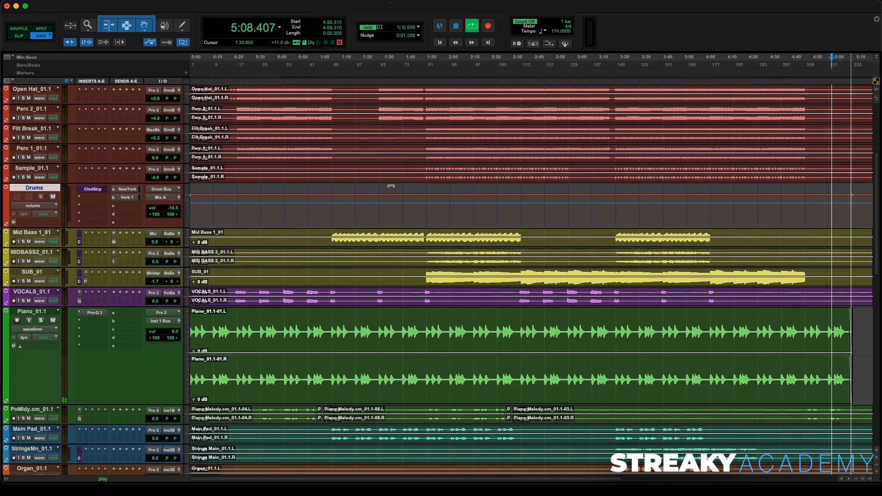
{"action": "key", "text": "space"}
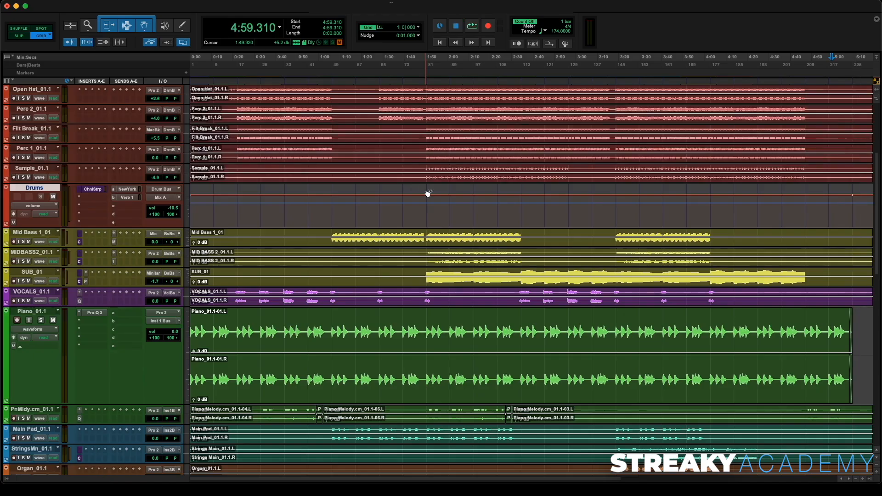
Insert the stereo TR5 Saturator X plug-in on MIX BUS directly after Pro-Q 3.
{"action": "key", "text": "super+equal"}
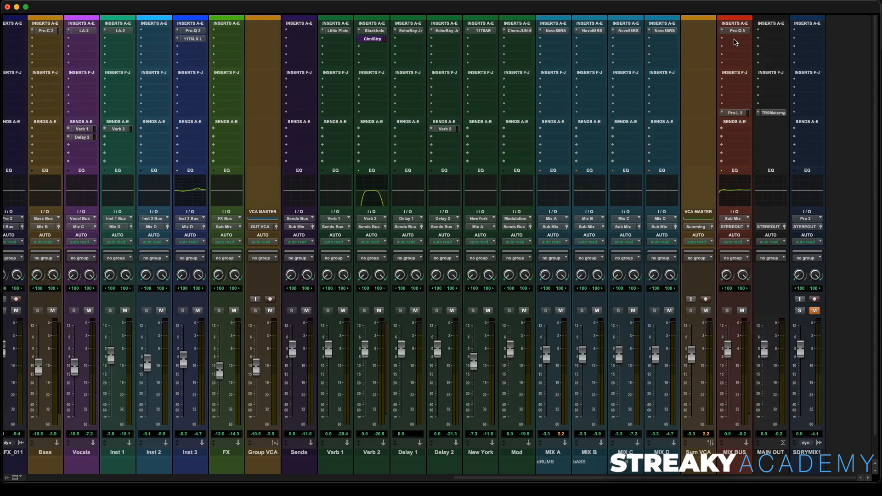
{"action": "left_click", "coordinate": [736, 42]}
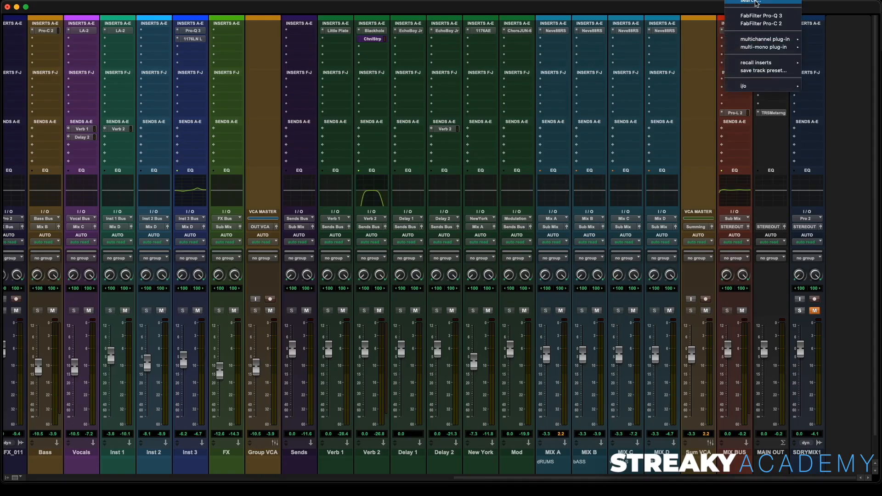
{"action": "left_click", "coordinate": [755, 2]}
{"action": "type", "text": "satur"}
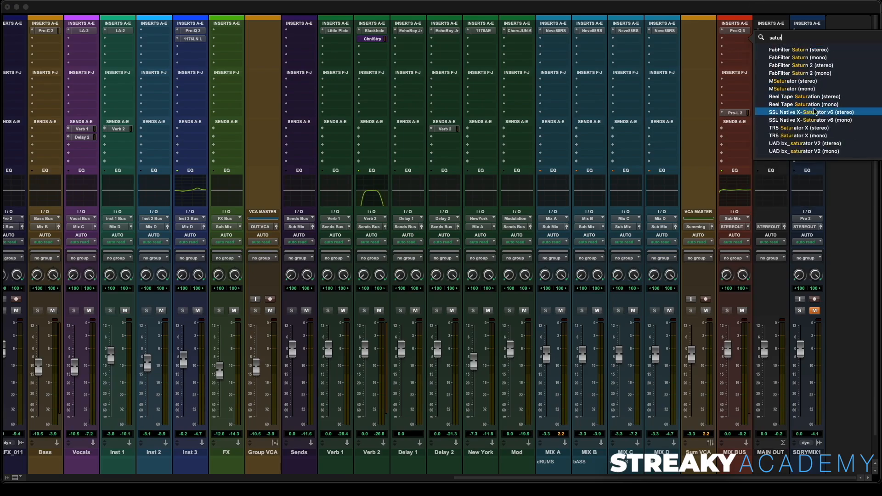
{"action": "left_click", "coordinate": [819, 128]}
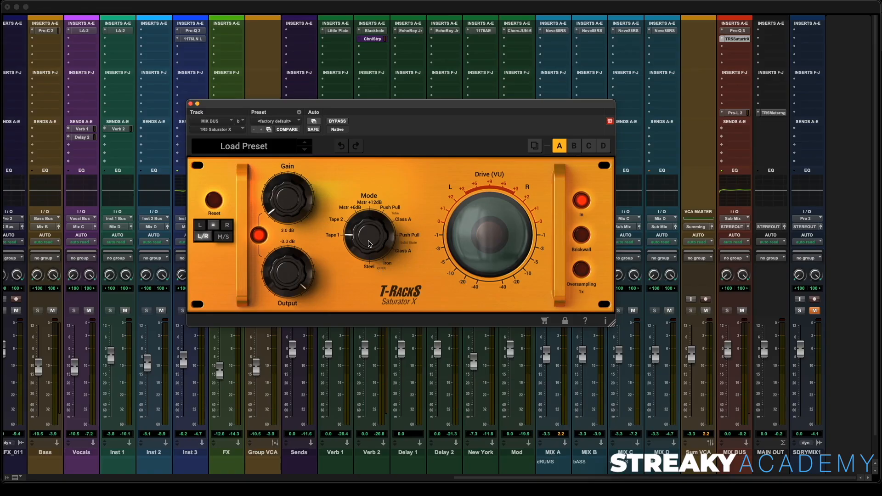
Set Saturator X to Iron mode with Gain and Output unlinked, and move its window clear of the clips in the Edit window.
{"action": "left_click_drag", "start_coordinate": [369, 244], "coordinate": [432, 135]}
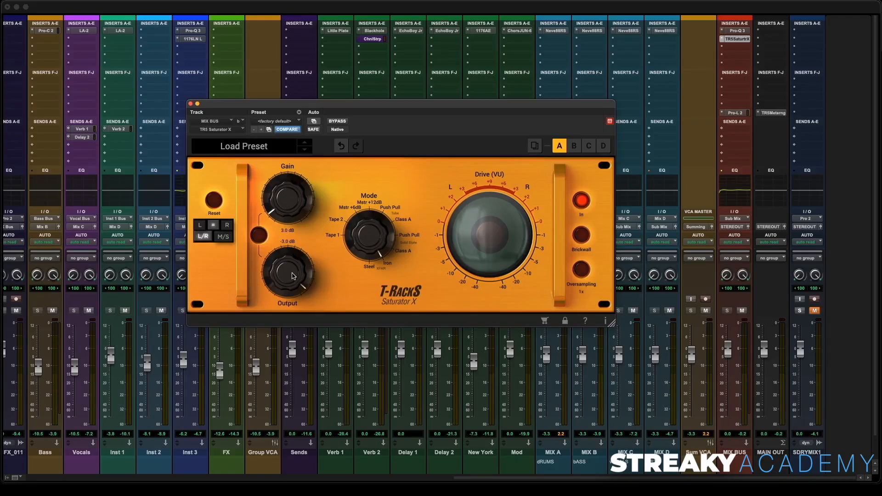
{"action": "key", "text": "space"}
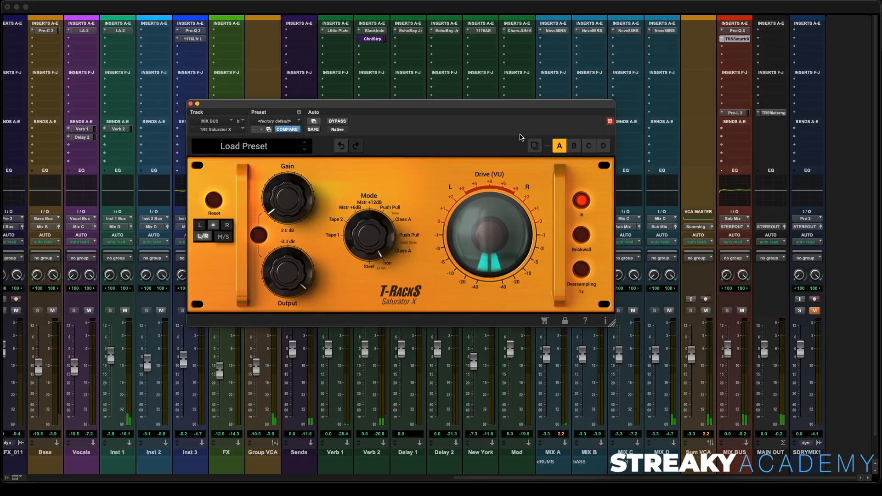
{"action": "key", "text": "super+equal"}
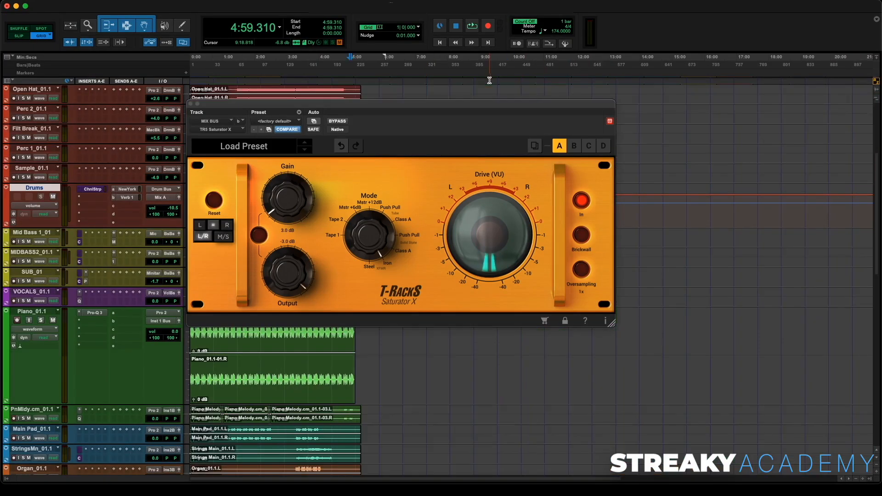
{"action": "left_click_drag", "start_coordinate": [319, 106], "coordinate": [538, 101]}
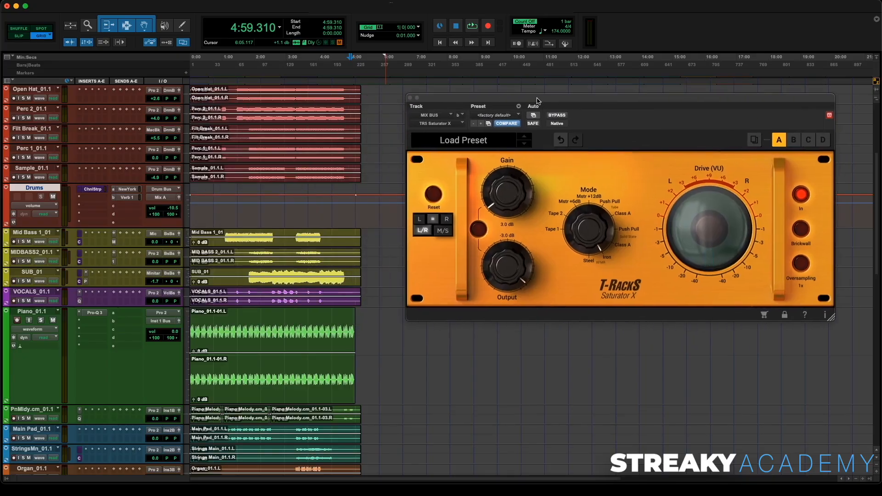
Play from the start of the last Mid Bass 1_01 section and reopen Saturator X on MIX BUS in the Mix window.
{"action": "key", "text": "alt+a"}
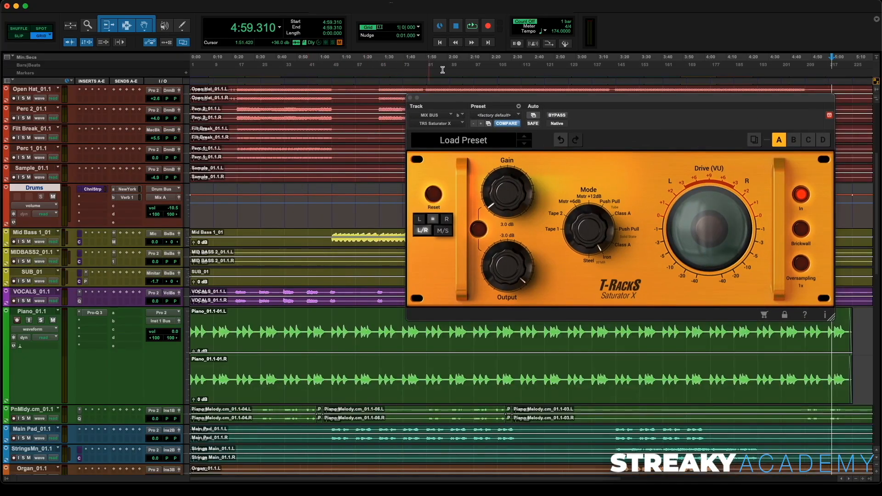
{"action": "left_click", "coordinate": [410, 98]}
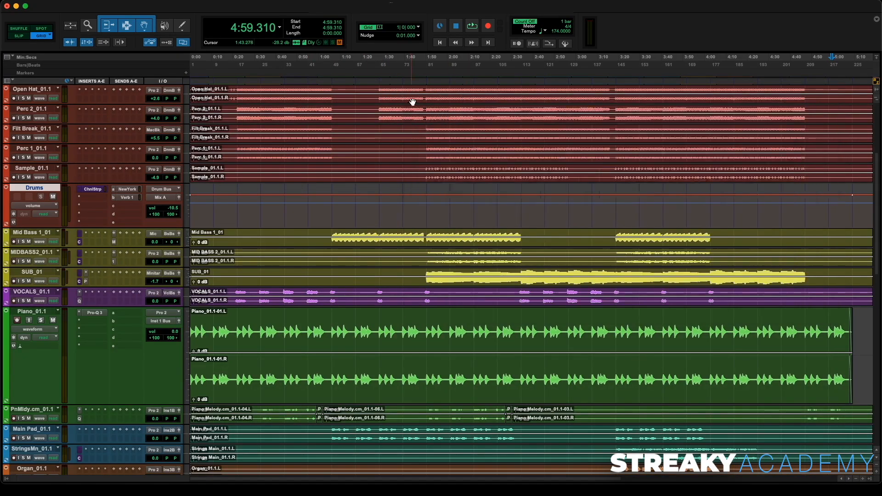
{"action": "left_click", "coordinate": [614, 82]}
{"action": "key", "text": "space"}
{"action": "key", "text": "super+equal"}
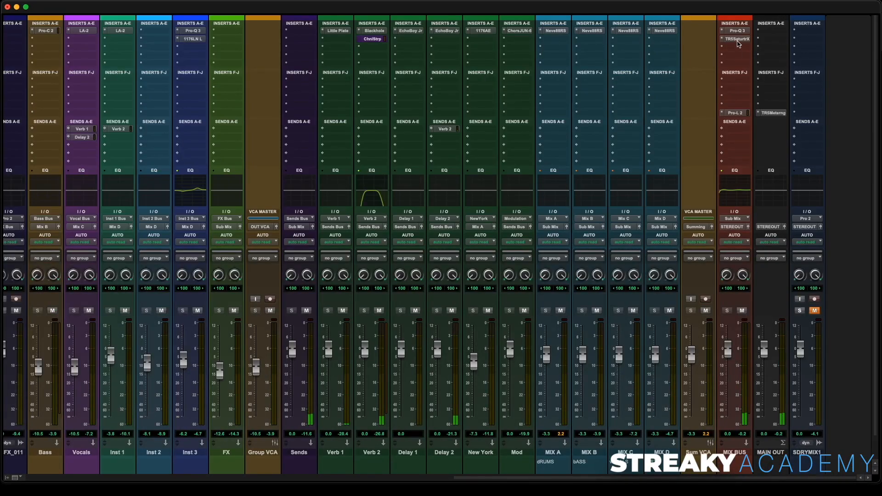
{"action": "left_click", "coordinate": [736, 39]}
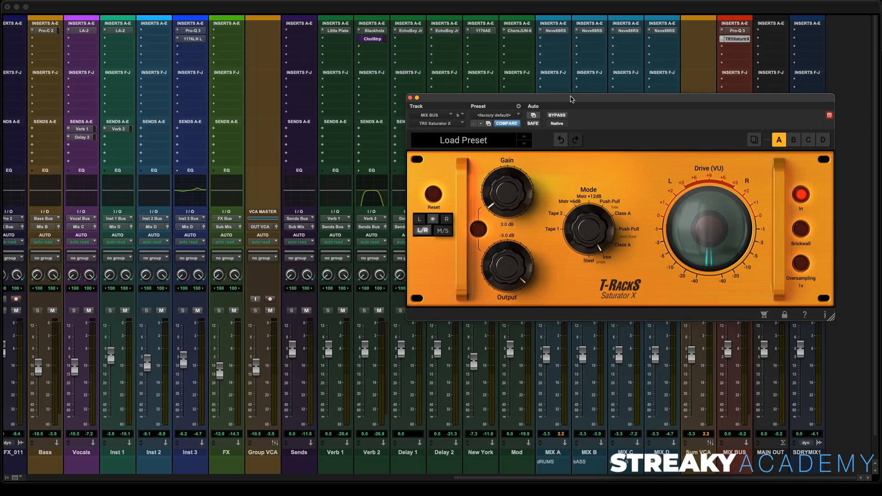
{"action": "left_click_drag", "start_coordinate": [571, 98], "coordinate": [425, 89]}
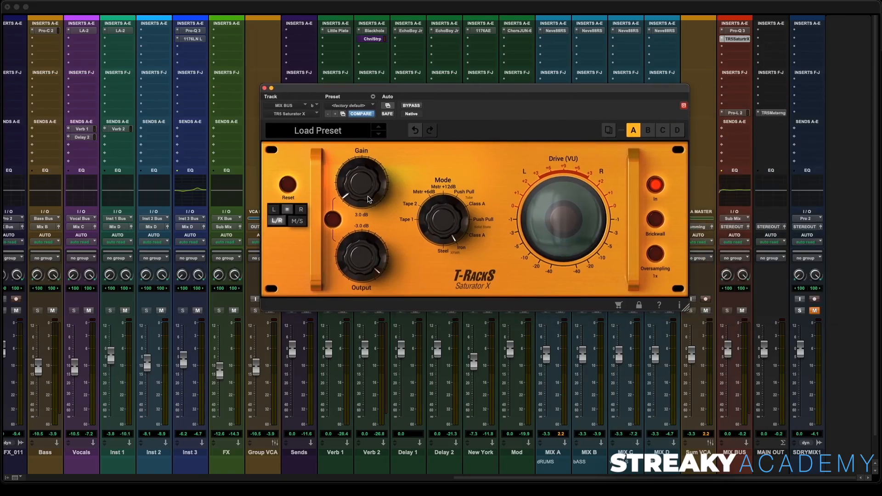
Set Saturator X's Gain to 4.0 dB and Output to -2.2 dB during playback, and compare the sound with the plug-in bypassed.
{"action": "key", "text": "space"}
{"action": "left_click_drag", "start_coordinate": [359, 252], "coordinate": [359, 251]}
{"action": "left_click_drag", "start_coordinate": [373, 166], "coordinate": [373, 160]}
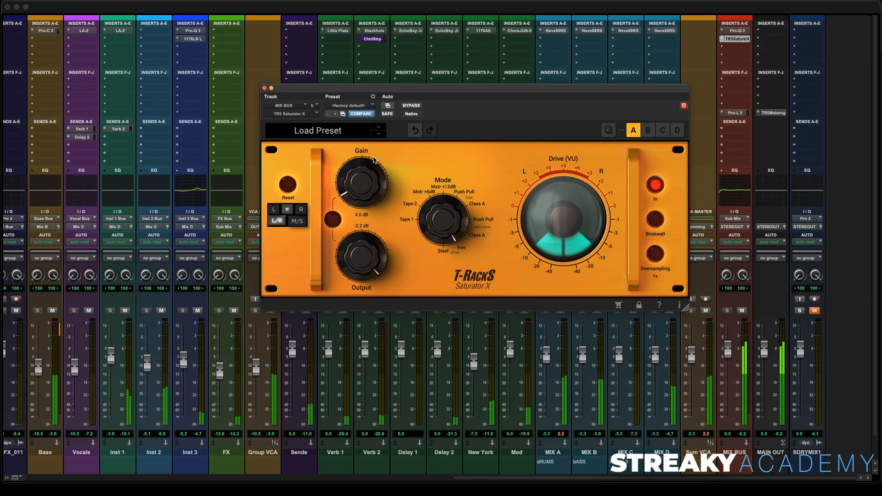
{"action": "left_click", "coordinate": [411, 106]}
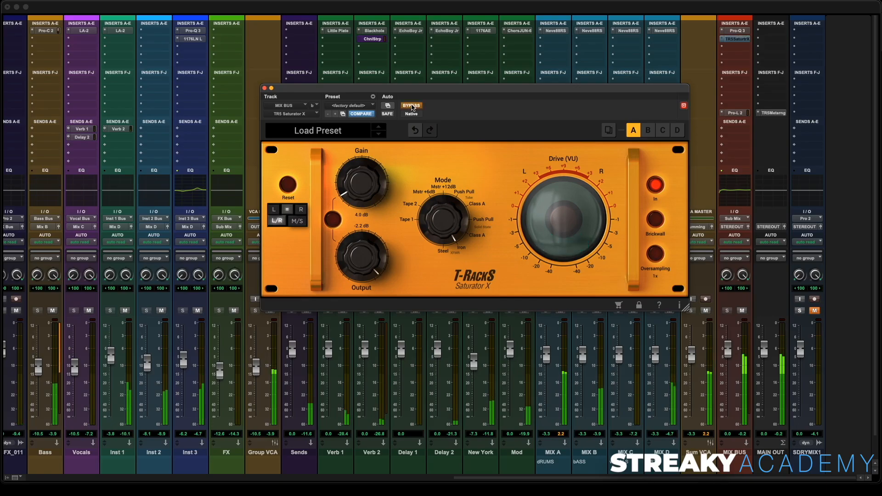
{"action": "left_click", "coordinate": [411, 106]}
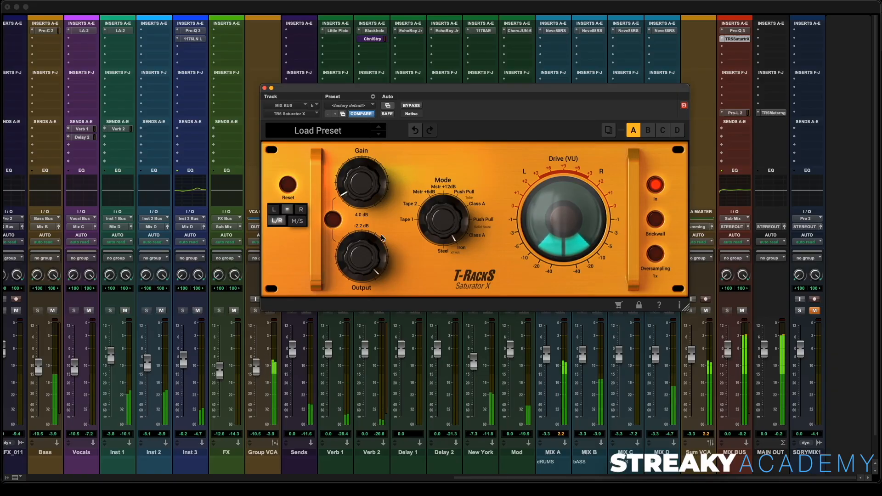
Set Saturator X's Output to -4.1 dB and Gain to 3.9 dB, checking the saturation against bypass.
{"action": "left_click_drag", "start_coordinate": [354, 263], "coordinate": [353, 269]}
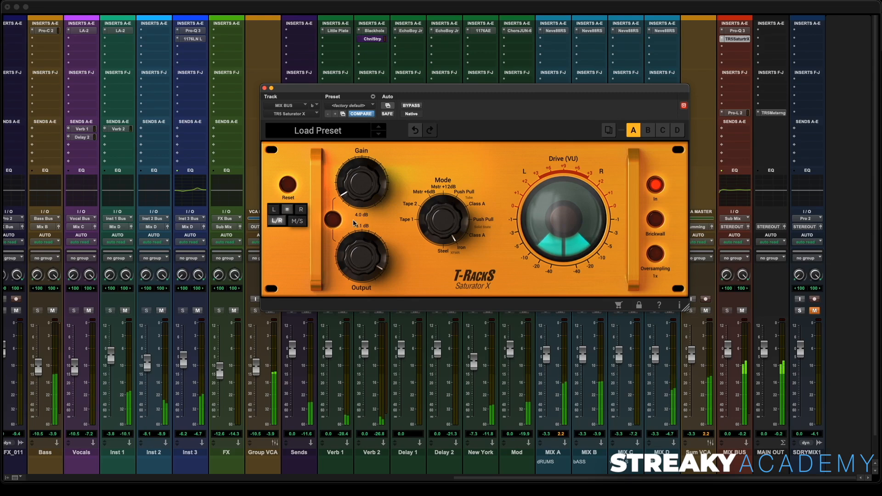
{"action": "left_click_drag", "start_coordinate": [353, 193], "coordinate": [353, 191]}
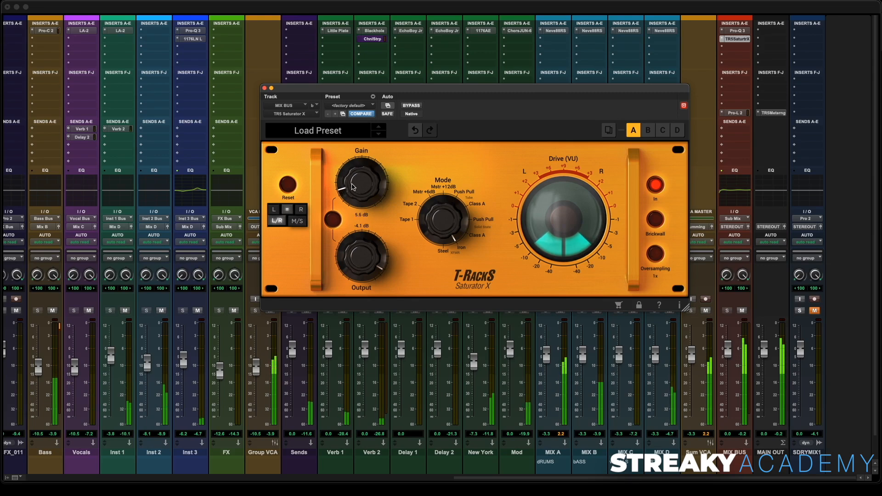
{"action": "left_click_drag", "start_coordinate": [352, 188], "coordinate": [353, 191]}
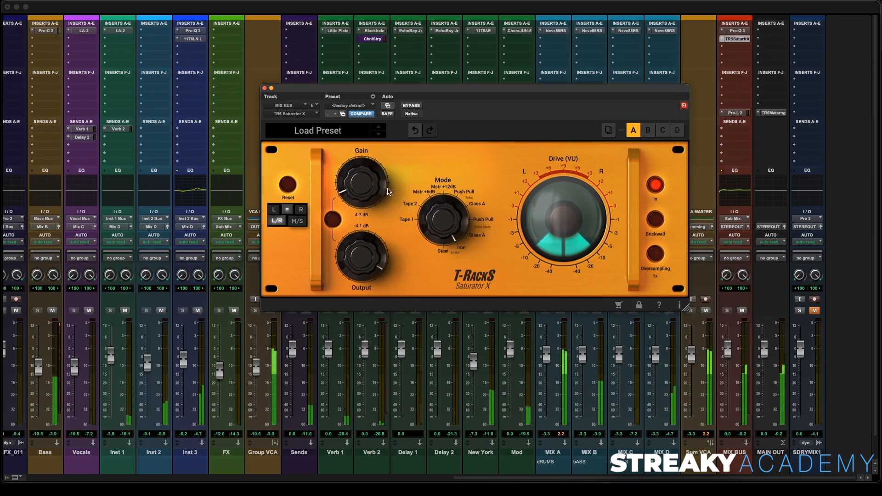
{"action": "left_click", "coordinate": [410, 106]}
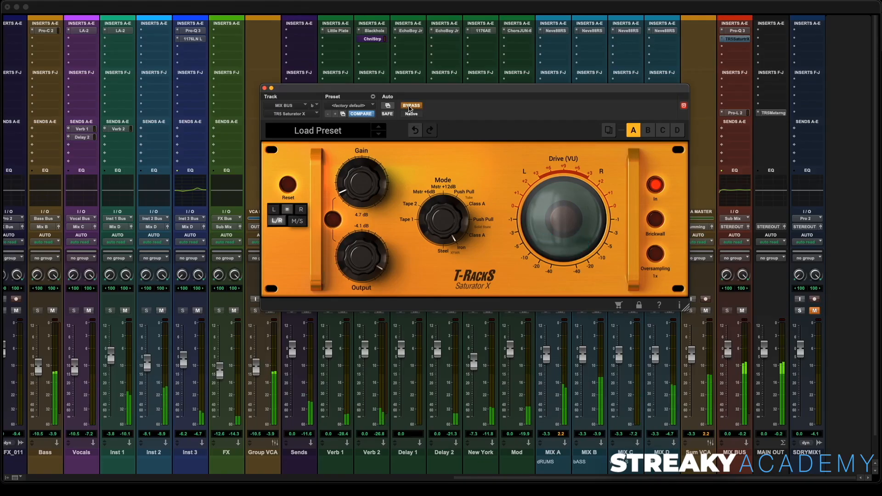
{"action": "left_click", "coordinate": [410, 106]}
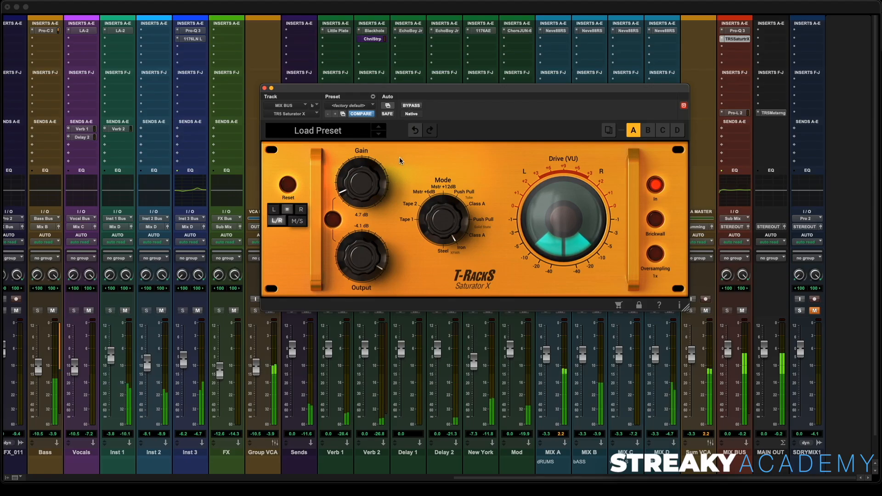
{"action": "left_click_drag", "start_coordinate": [361, 180], "coordinate": [362, 182]}
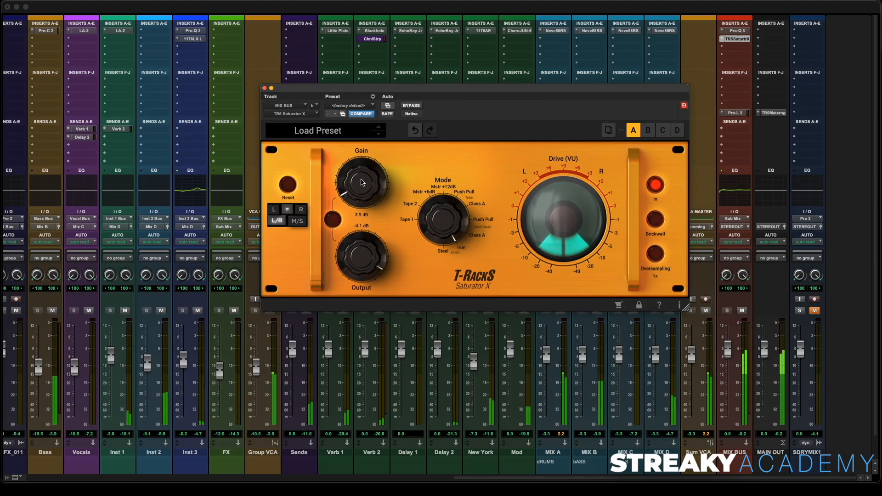
Compare the mix with the soloed, unmuted SDRYMIX1 reference, restore its mute, close Saturator X and stop playback.
{"action": "left_click", "coordinate": [811, 314]}
{"action": "left_click", "coordinate": [800, 311]}
{"action": "left_click", "coordinate": [815, 311]}
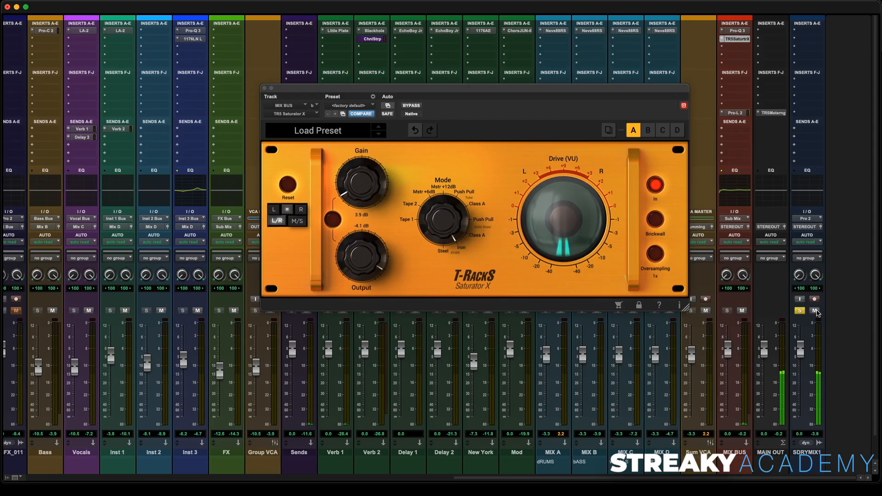
{"action": "left_click", "coordinate": [817, 313]}
{"action": "left_click", "coordinate": [800, 311]}
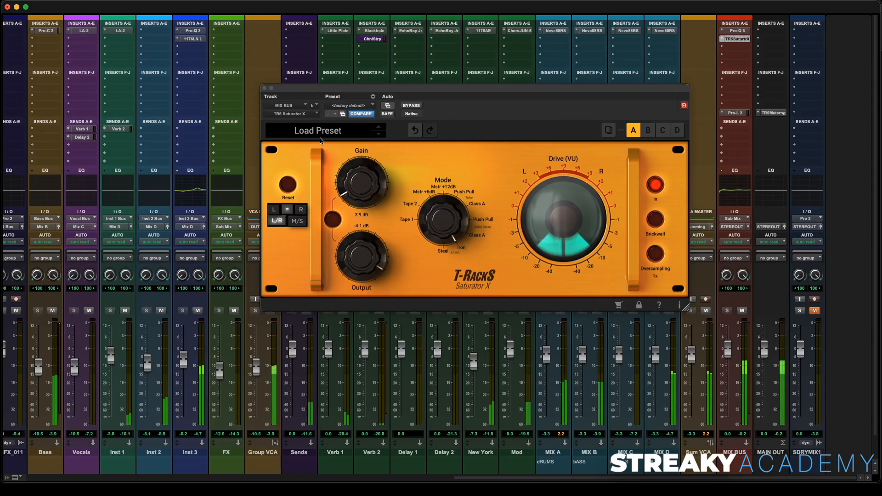
{"action": "left_click", "coordinate": [264, 88]}
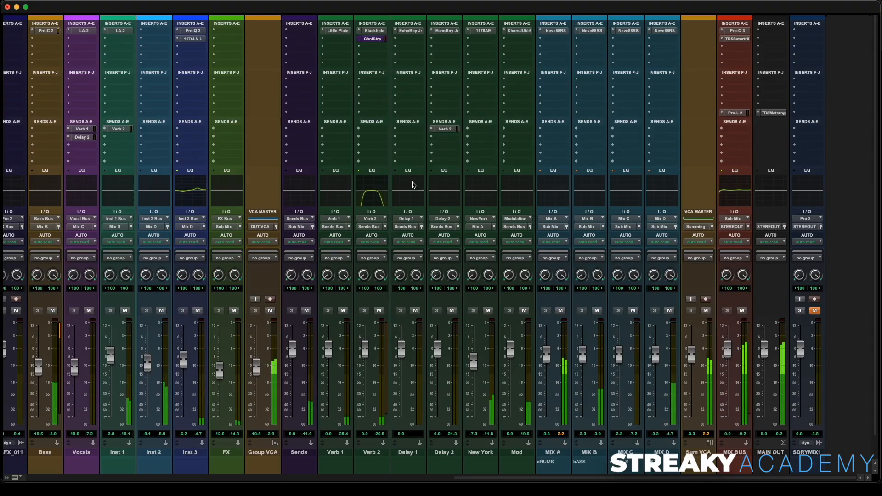
{"action": "key", "text": "space"}
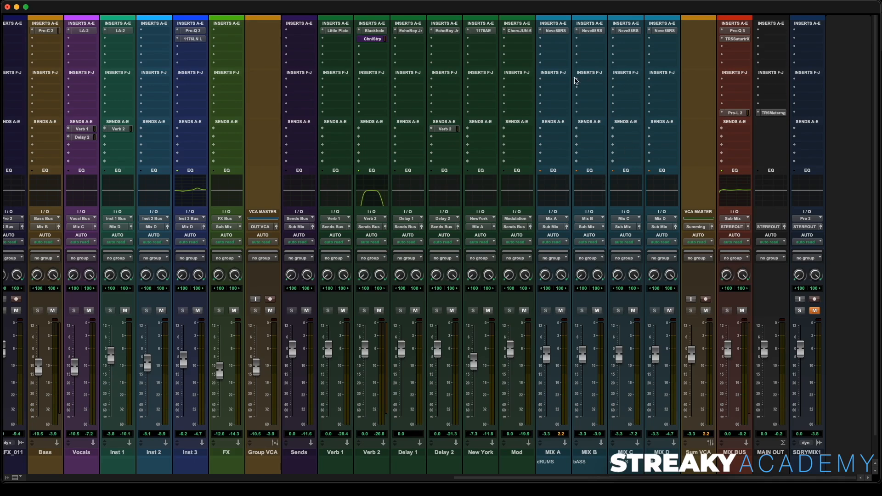
Insert UAD Helios Type 69 Legacy (stereo) on MIX A after Neve88RS, and move its window clear of the inserts.
{"action": "left_click", "coordinate": [556, 43]}
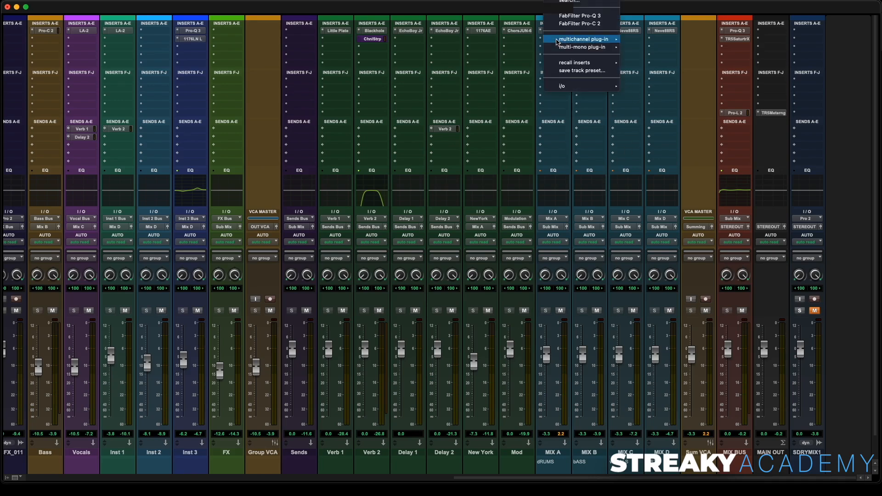
{"action": "type", "text": "helios"}
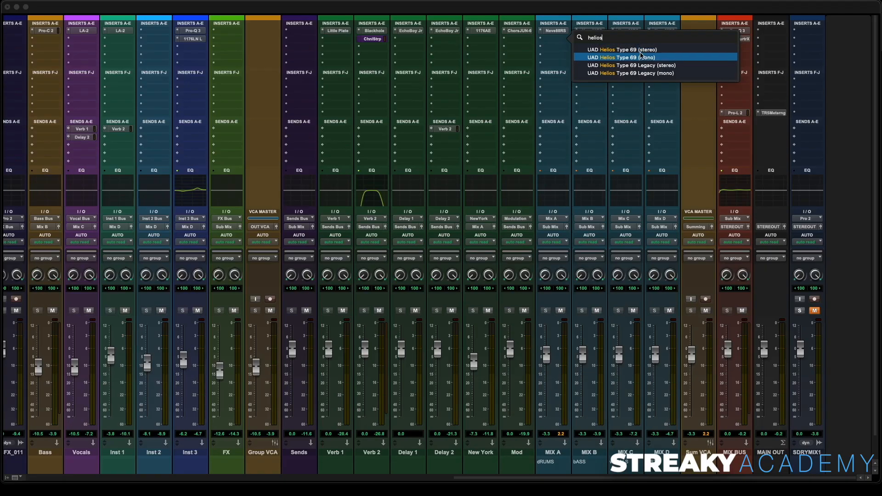
{"action": "left_click", "coordinate": [652, 66]}
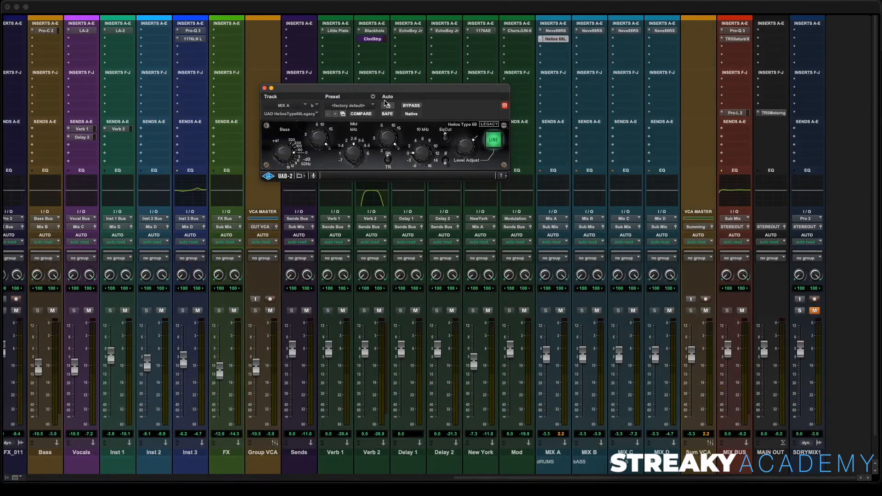
{"action": "left_click_drag", "start_coordinate": [391, 91], "coordinate": [456, 143]}
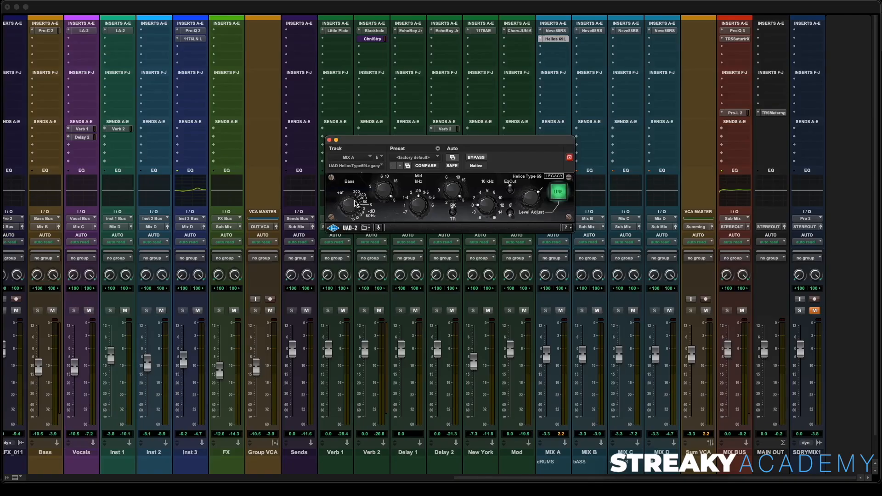
Adjust the Helios EQ on MIX A during playback and compare the drums with it bypassed.
{"action": "left_click_drag", "start_coordinate": [355, 202], "coordinate": [400, 215]}
{"action": "key", "text": "space"}
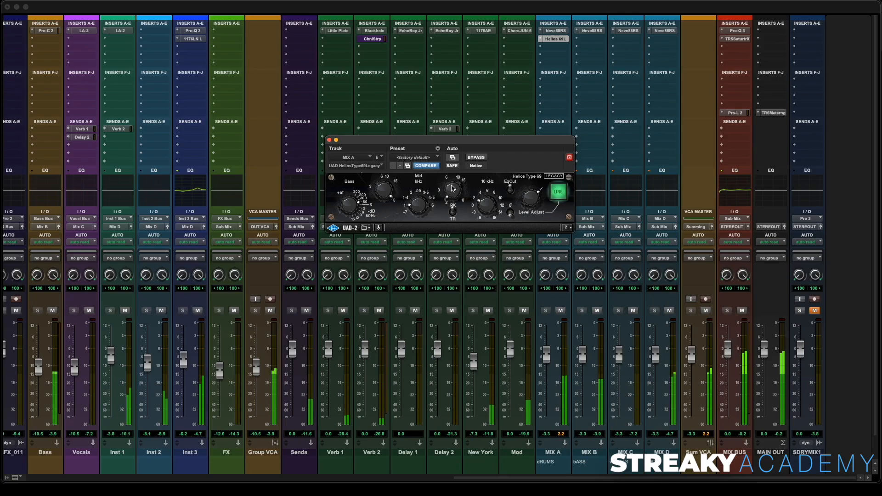
{"action": "left_click", "coordinate": [471, 158]}
{"action": "left_click", "coordinate": [471, 159]}
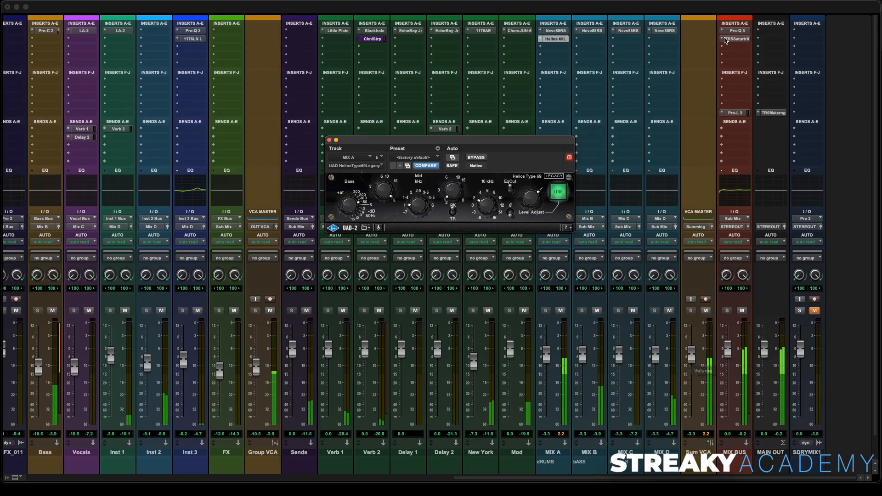
Reopen Saturator X on MIX BUS and set its Gain to 3.4 dB and Output to -5.8 dB during playback.
{"action": "left_click", "coordinate": [735, 38]}
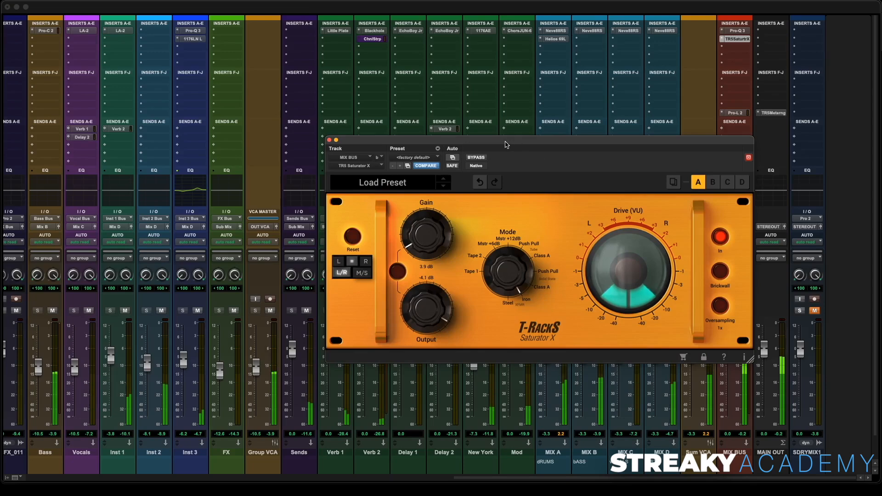
{"action": "left_click_drag", "start_coordinate": [506, 147], "coordinate": [211, 65]}
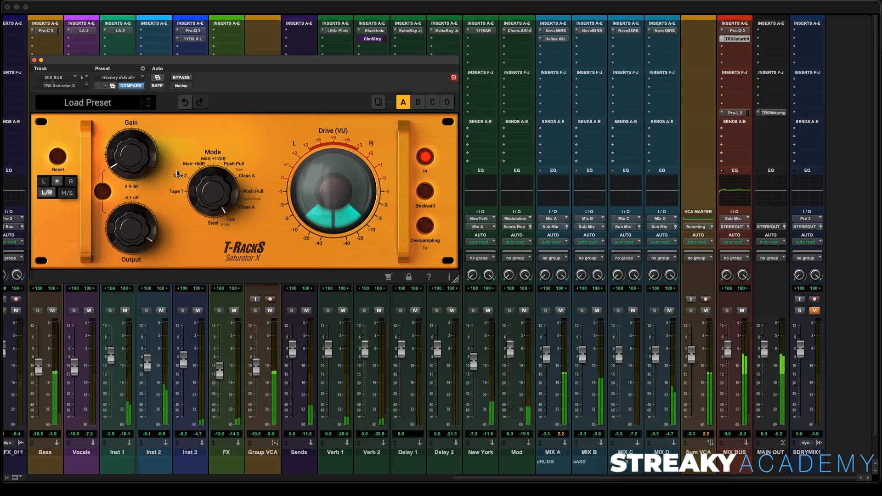
{"action": "left_click_drag", "start_coordinate": [124, 225], "coordinate": [124, 227]}
{"action": "key", "text": "space"}
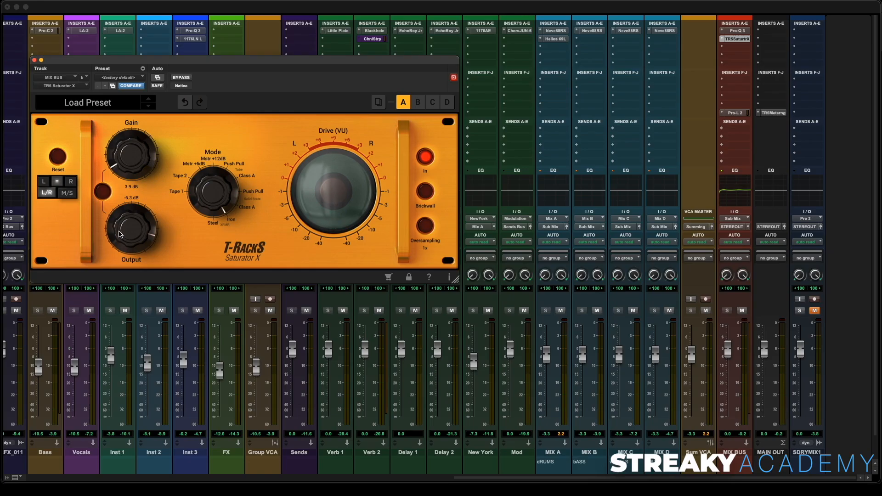
{"action": "key", "text": "space"}
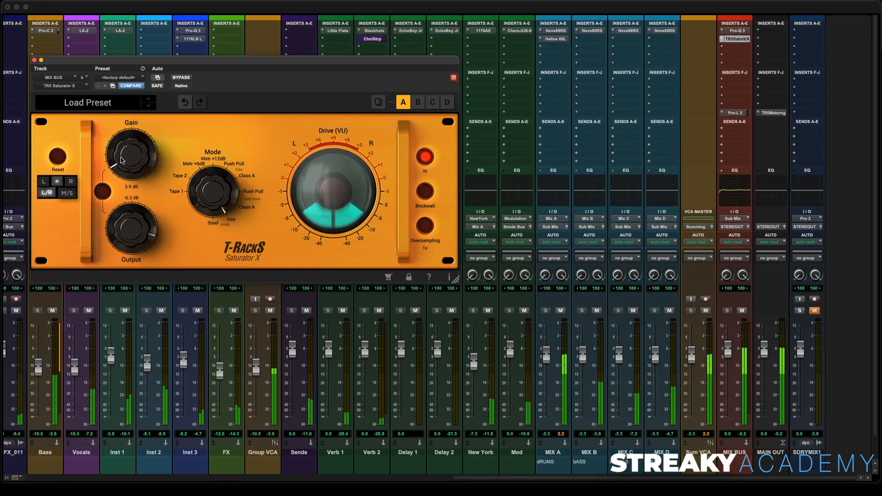
{"action": "left_click_drag", "start_coordinate": [122, 162], "coordinate": [122, 170]}
{"action": "left_click_drag", "start_coordinate": [123, 234], "coordinate": [124, 229]}
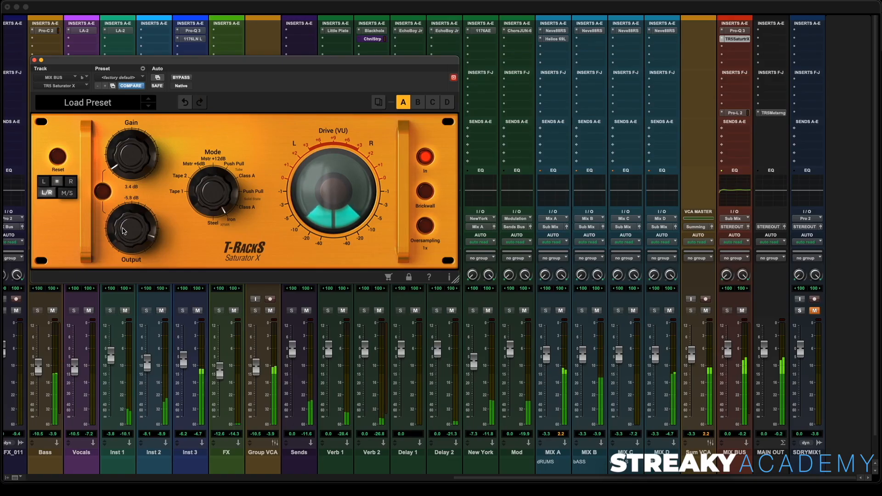
Solo and unmute SDRYMIX1 to check its level against the processed mix, and return to the full mix.
{"action": "left_click", "coordinate": [802, 311]}
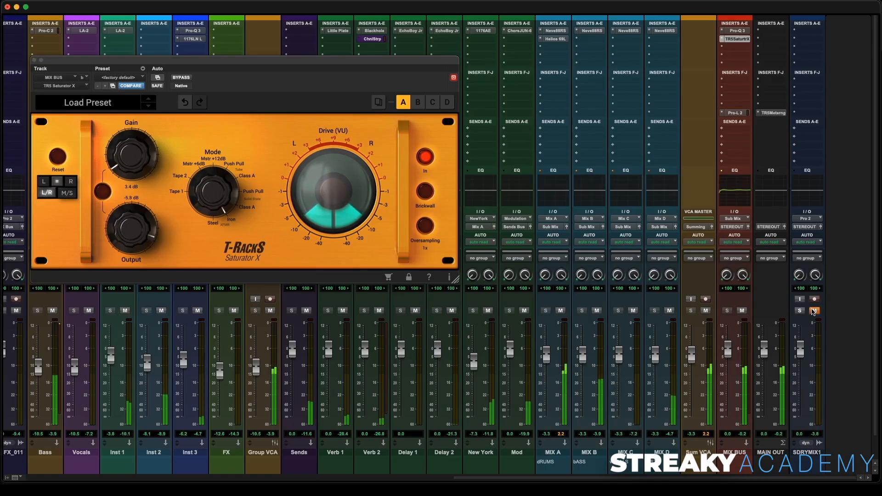
{"action": "left_click", "coordinate": [814, 311]}
{"action": "left_click", "coordinate": [813, 311]}
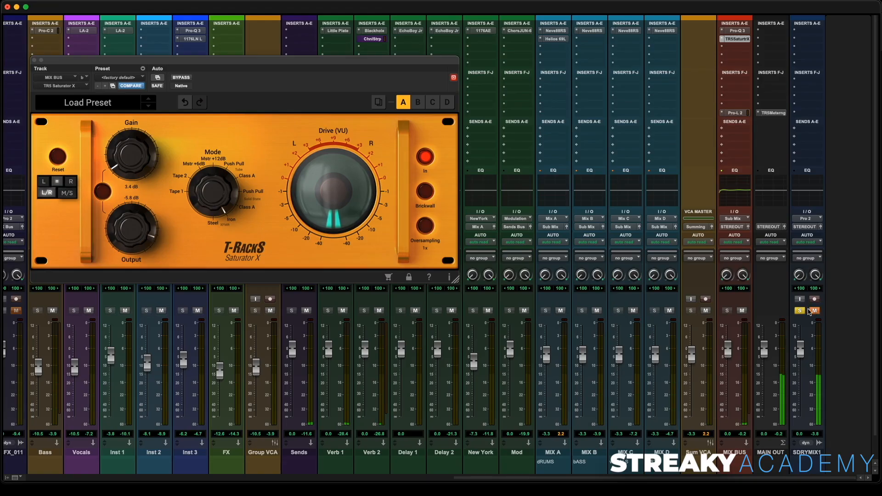
{"action": "left_click", "coordinate": [800, 311]}
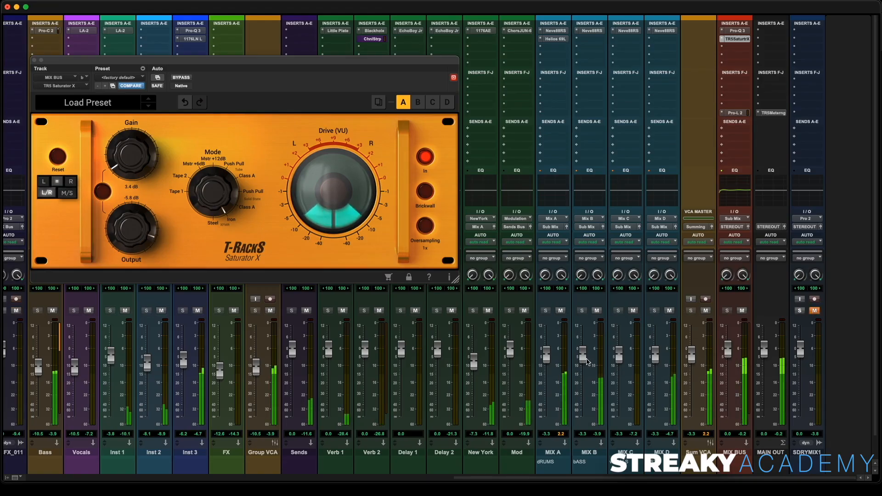
Raise the MIX B fader to -1.4 dB and close the Saturator X window.
{"action": "left_click_drag", "start_coordinate": [583, 355], "coordinate": [583, 361]}
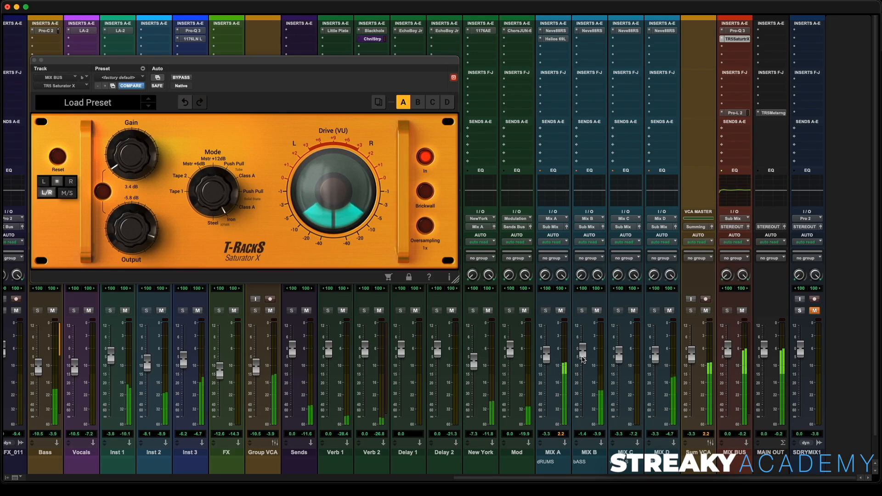
{"action": "left_click", "coordinate": [34, 60]}
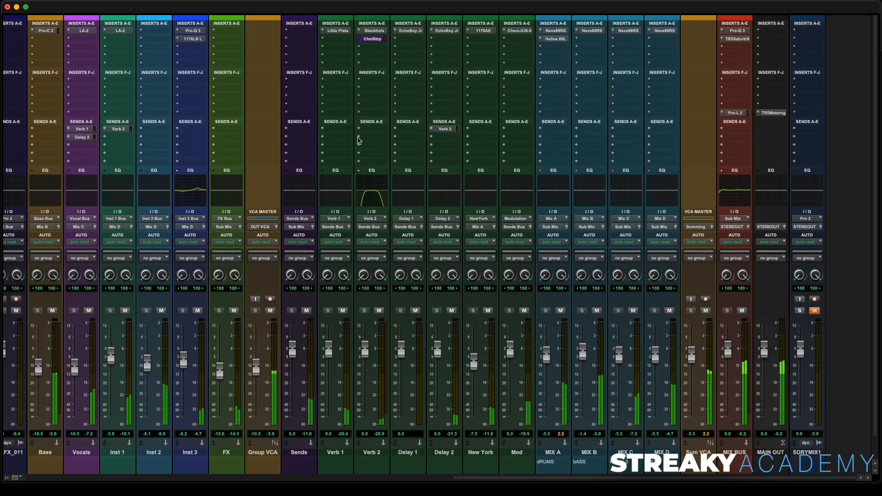
{"action": "scroll", "coordinate": [389, 149], "scroll_direction": "left", "scroll_amount": 10}
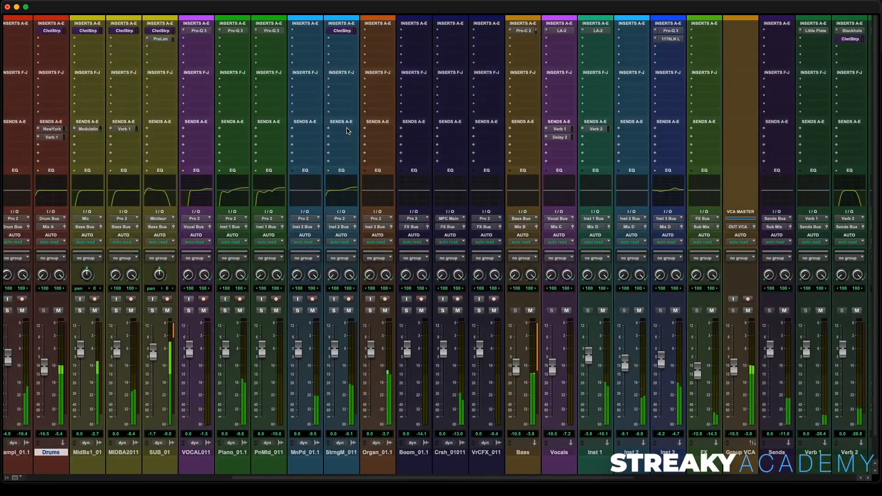
Stop playback and reset the SUB_01 fader to 0.0 dB.
{"action": "scroll", "coordinate": [347, 131], "scroll_direction": "left", "scroll_amount": 5}
{"action": "key", "text": "space"}
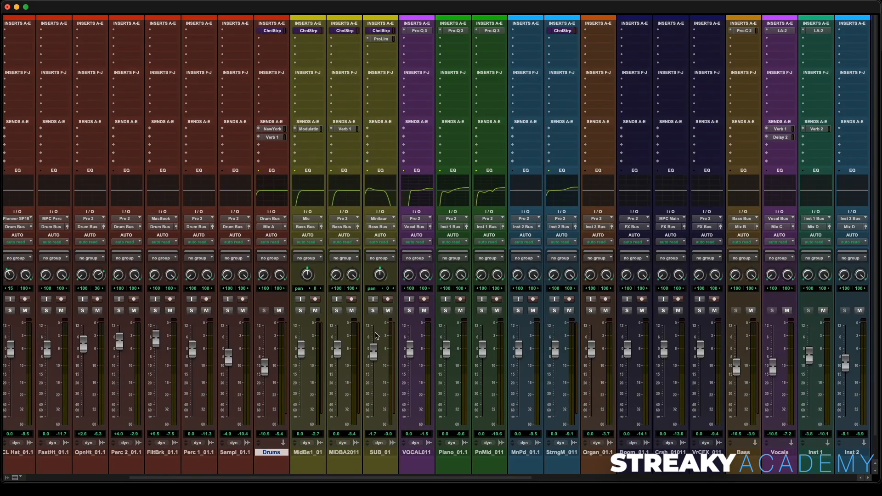
{"action": "left_click", "coordinate": [373, 354], "text": "alt"}
Insert UAD Neve Preamp (stereo) on the second mid bass track, after its channel strip.
{"action": "left_click", "coordinate": [347, 40]}
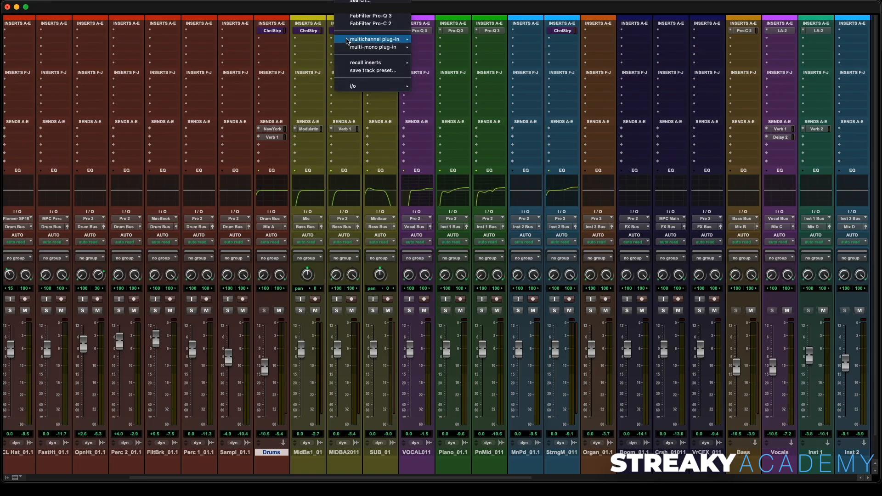
{"action": "type", "text": "pre"}
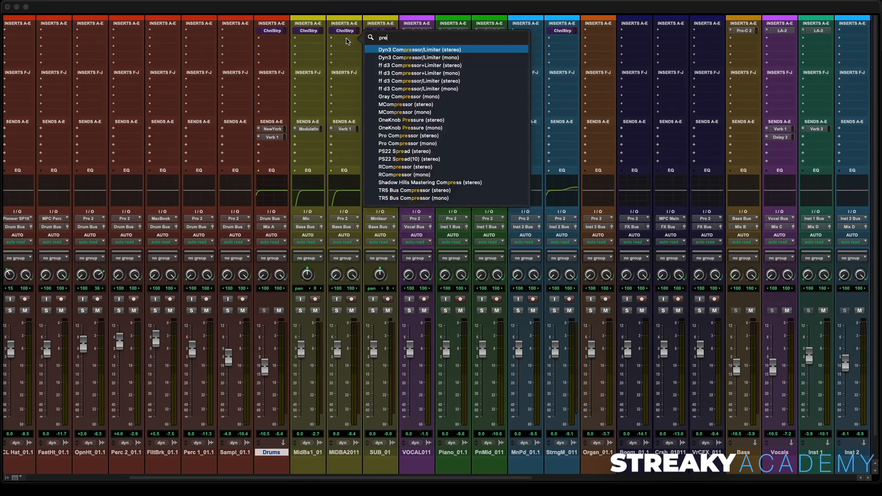
{"action": "type", "text": "amp"}
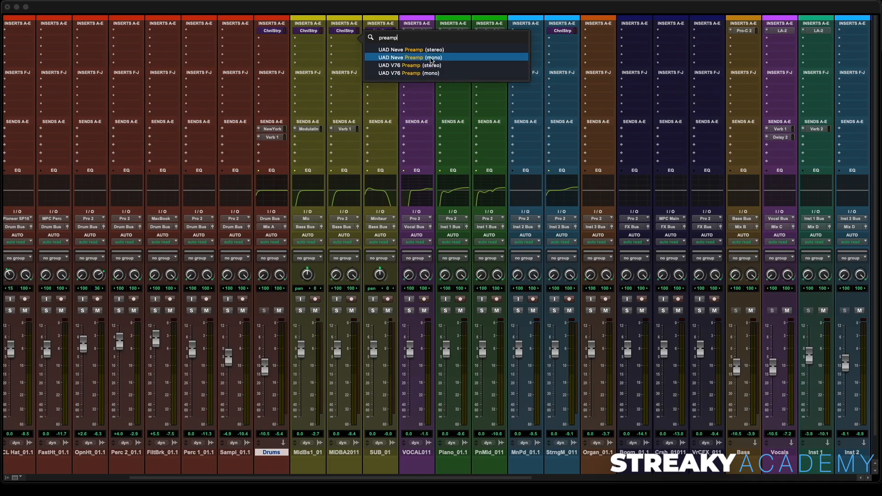
{"action": "left_click", "coordinate": [431, 51]}
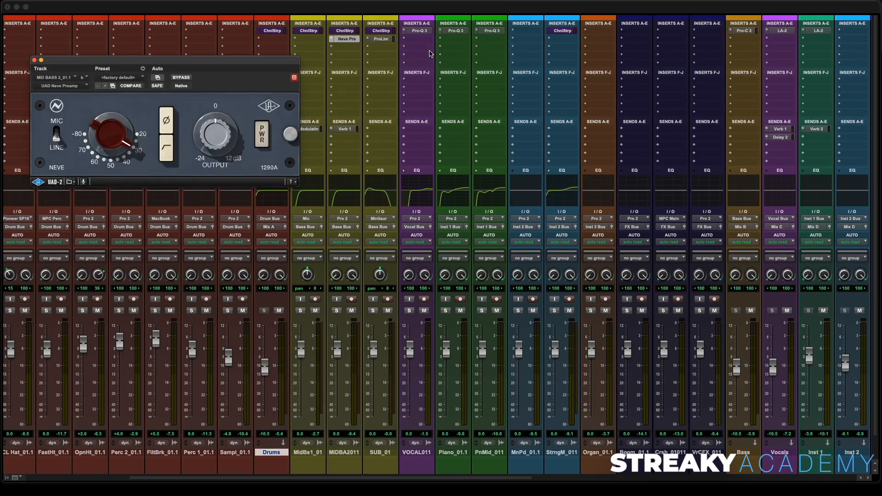
Switch the Neve Preamp's input type and adjust its output and gain on the second mid bass track during playback.
{"action": "left_click", "coordinate": [55, 130]}
{"action": "left_click_drag", "start_coordinate": [215, 133], "coordinate": [225, 174]}
{"action": "key", "text": "space"}
{"action": "mouse_move", "coordinate": [109, 138]}
{"action": "left_mouse_down"}
{"action": "mouse_move", "coordinate": [111, 128]}
{"action": "mouse_move", "coordinate": [102, 134]}
{"action": "left_mouse_up"}
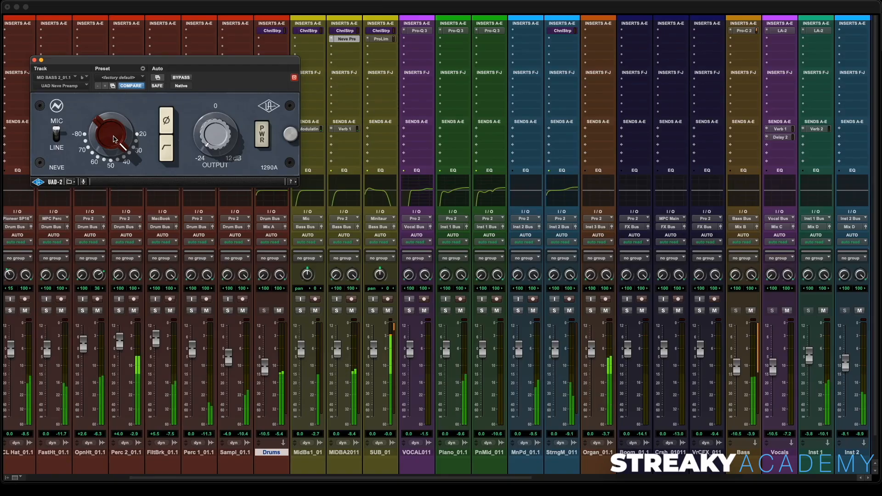
Solo the second mid bass, compare it with the Neve Preamp powered off and on, and return to the full mix.
{"action": "left_click", "coordinate": [337, 311]}
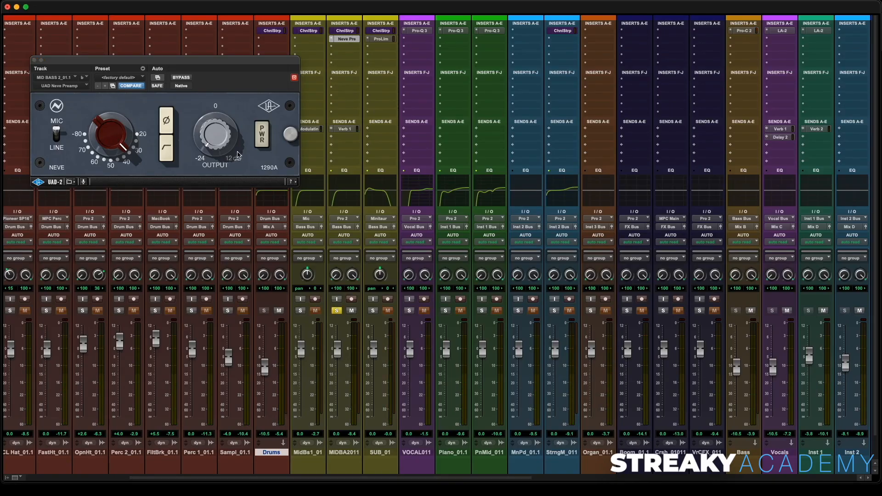
{"action": "left_click", "coordinate": [264, 140]}
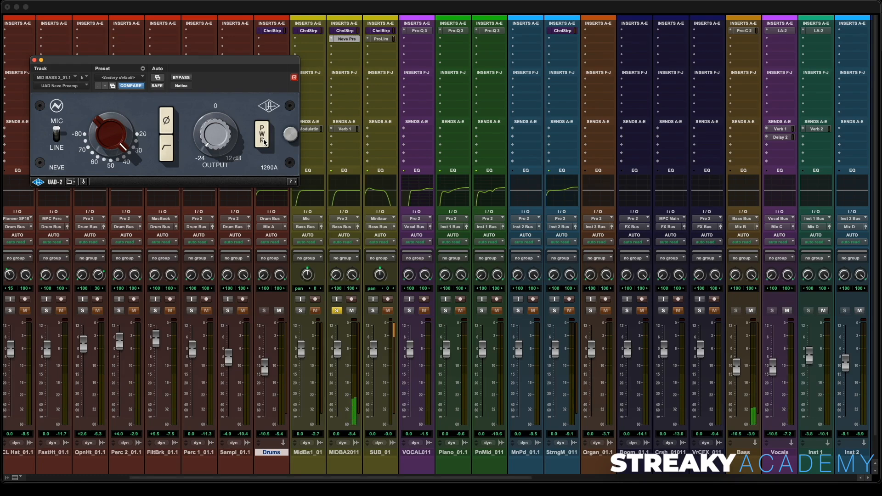
{"action": "left_click", "coordinate": [263, 140]}
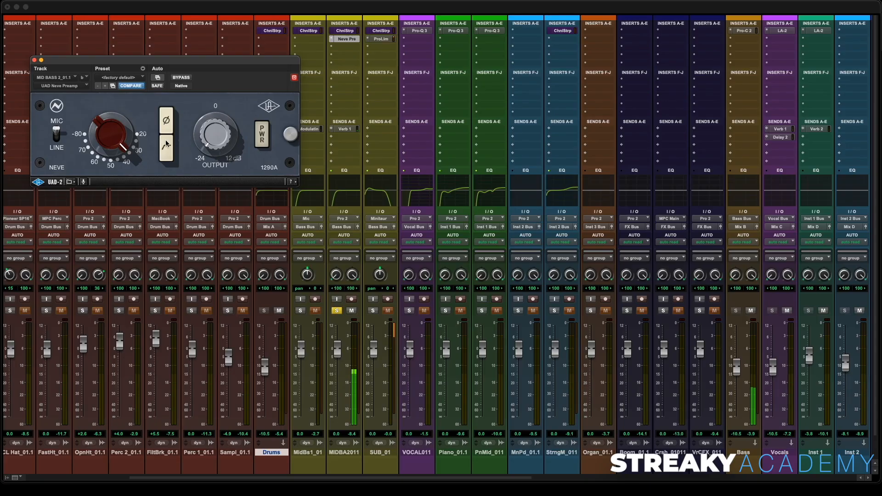
{"action": "left_click", "coordinate": [259, 143]}
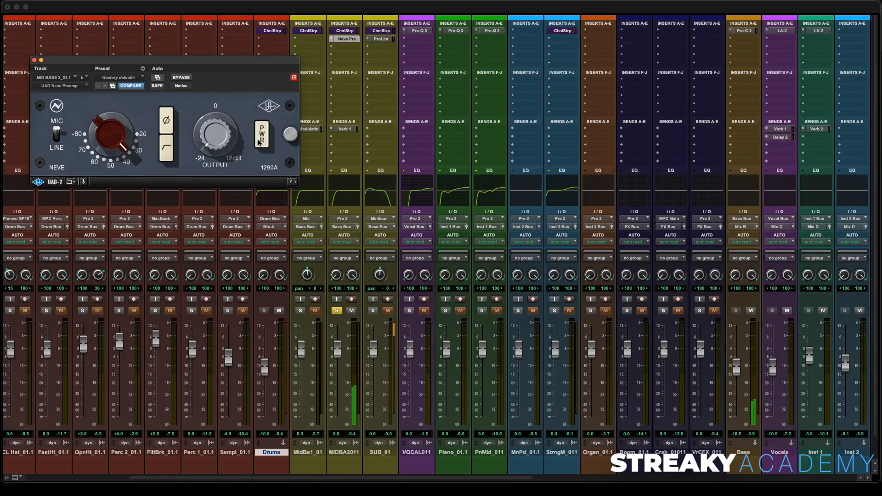
{"action": "left_click", "coordinate": [259, 143]}
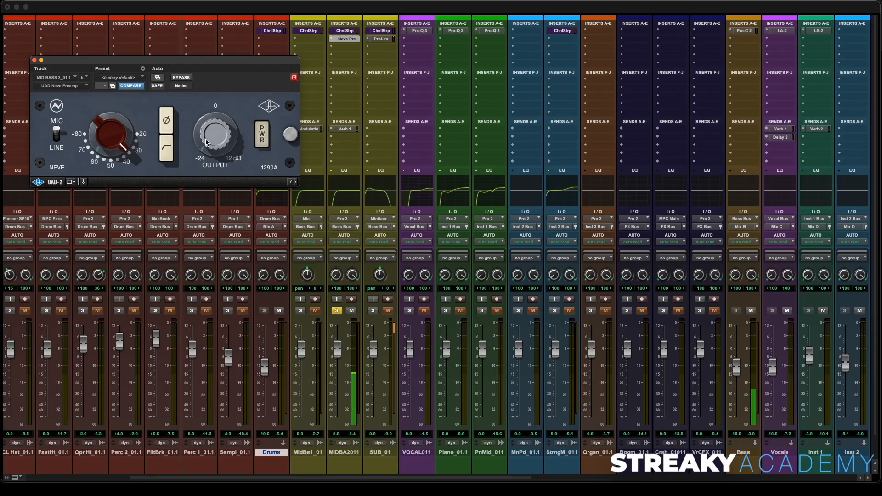
{"action": "left_click", "coordinate": [34, 61]}
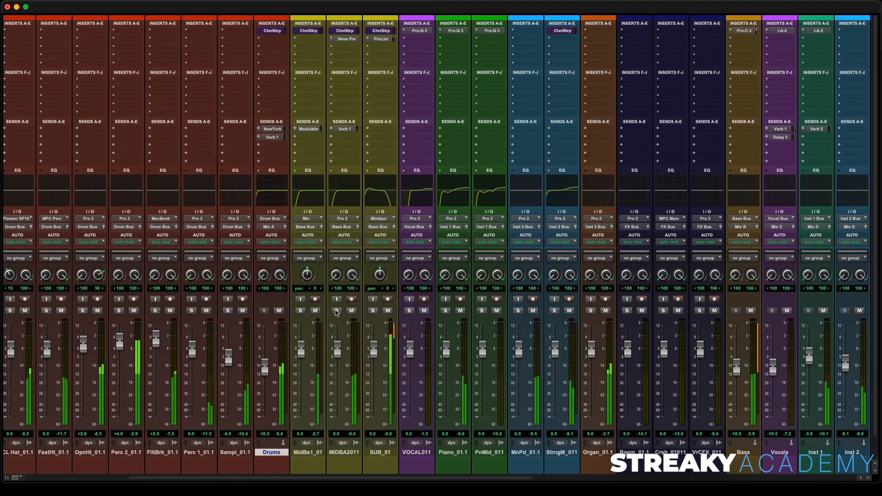
Solo and unmute SDRYMIX1 to compare the dry mix with the processed mix, and restore its mute and solo.
{"action": "scroll", "coordinate": [385, 312], "scroll_direction": "right", "scroll_amount": 15}
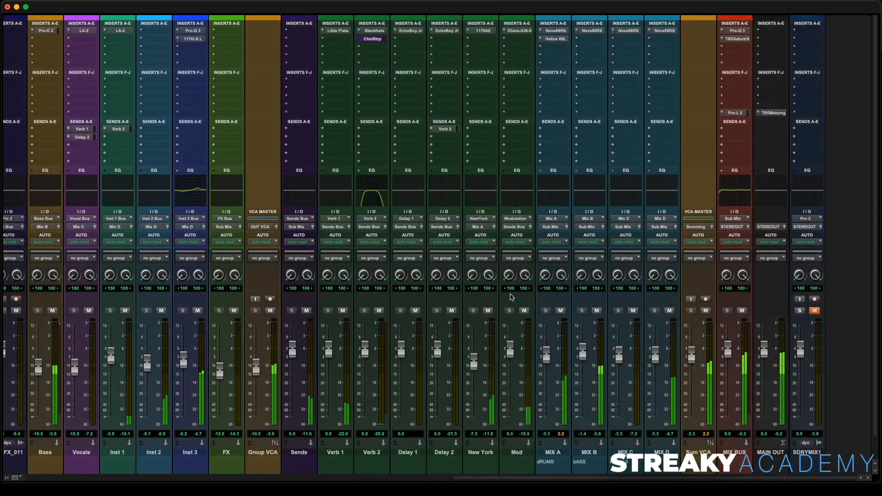
{"action": "left_click", "coordinate": [800, 311]}
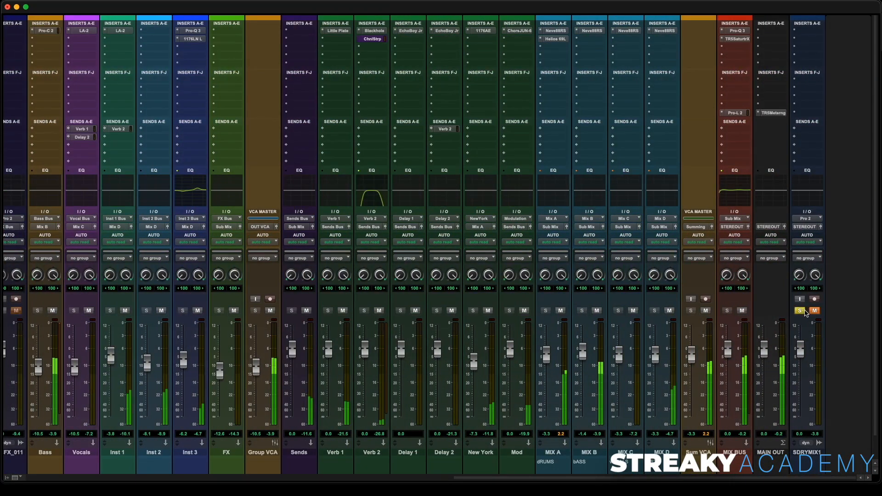
{"action": "left_click", "coordinate": [815, 311]}
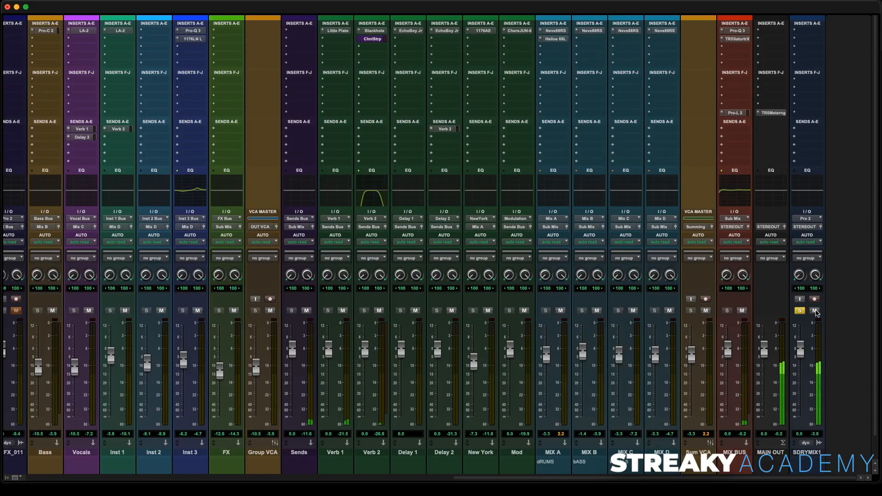
{"action": "left_click", "coordinate": [815, 312]}
{"action": "left_click", "coordinate": [800, 312]}
Lower the second mid bass fader to -2.5 dB and raise the MIX D fader to -1.7 dB.
{"action": "scroll", "coordinate": [311, 242], "scroll_direction": "left", "scroll_amount": 15}
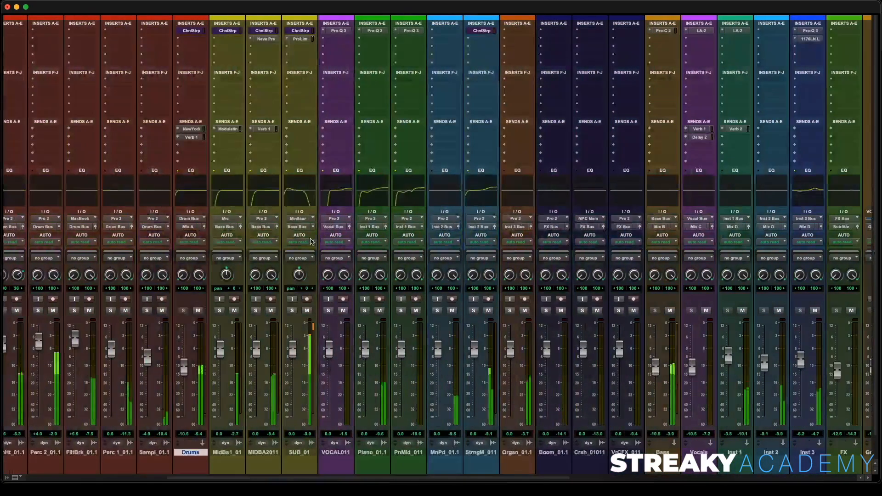
{"action": "left_click_drag", "start_coordinate": [256, 349], "coordinate": [257, 357]}
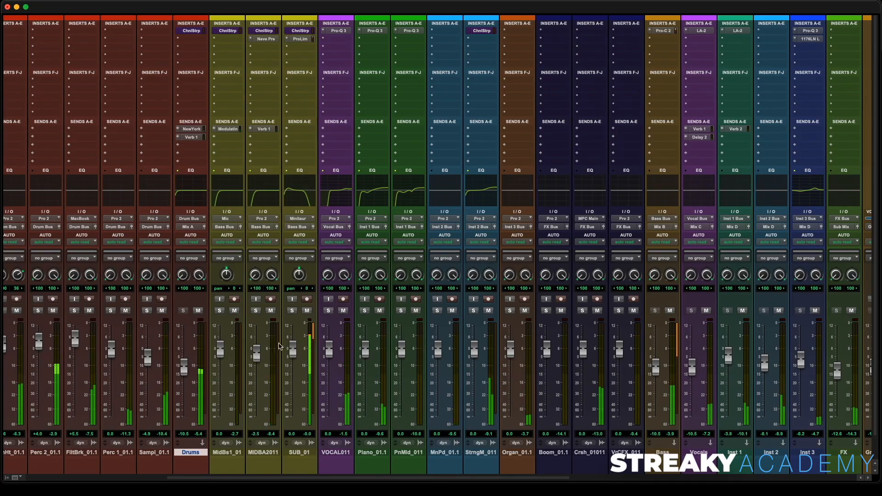
{"action": "scroll", "coordinate": [454, 246], "scroll_direction": "right", "scroll_amount": 10}
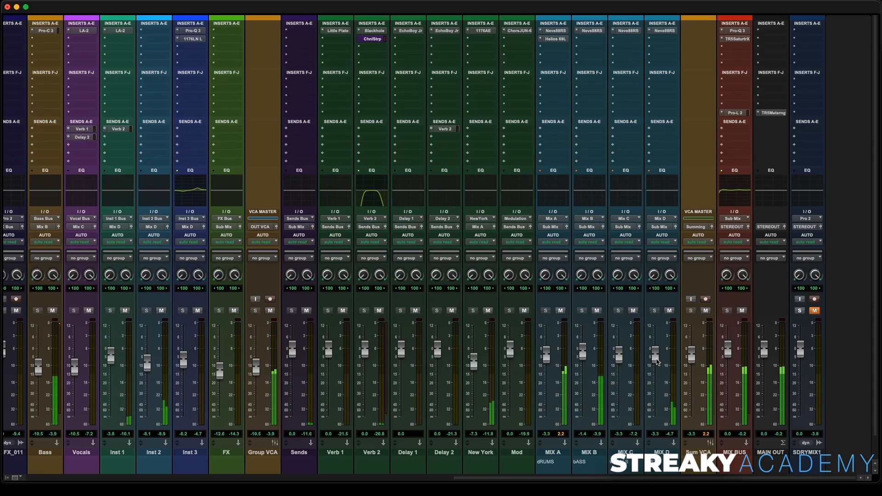
{"action": "left_click_drag", "start_coordinate": [656, 361], "coordinate": [656, 359]}
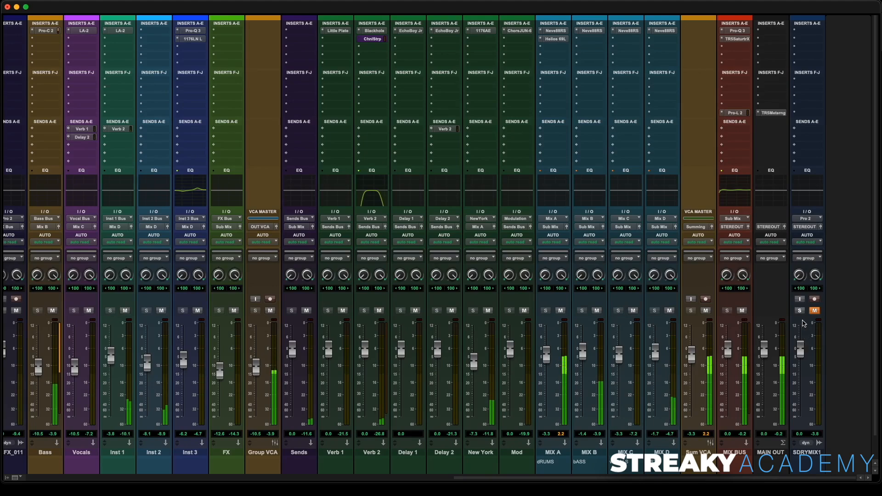
Match the mix's level to the soloed SDRYMIX1 reference by lowering the Sum VCA fader to -4.1 dB.
{"action": "left_click", "coordinate": [800, 311]}
{"action": "left_click", "coordinate": [815, 310]}
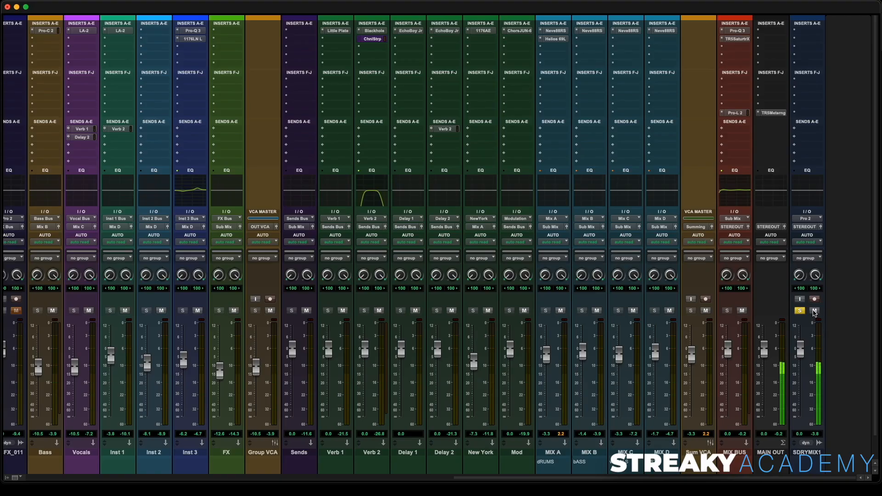
{"action": "left_click", "coordinate": [801, 311]}
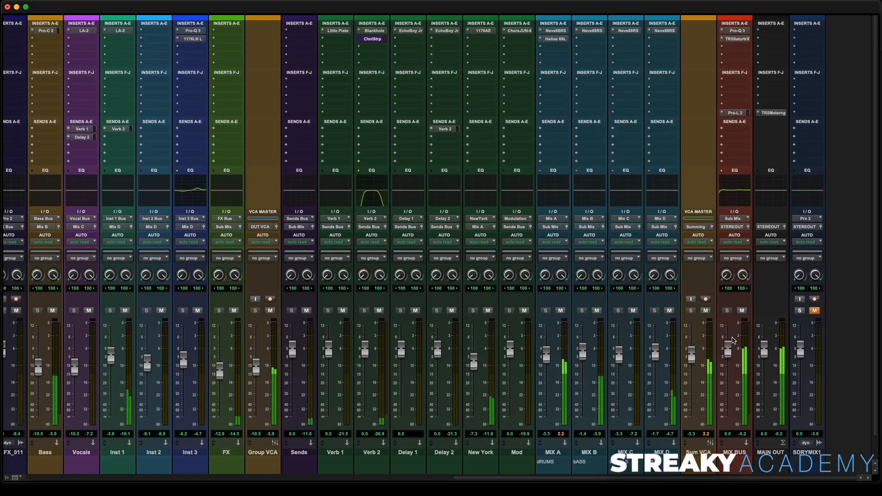
{"action": "left_click_drag", "start_coordinate": [693, 362], "coordinate": [692, 365]}
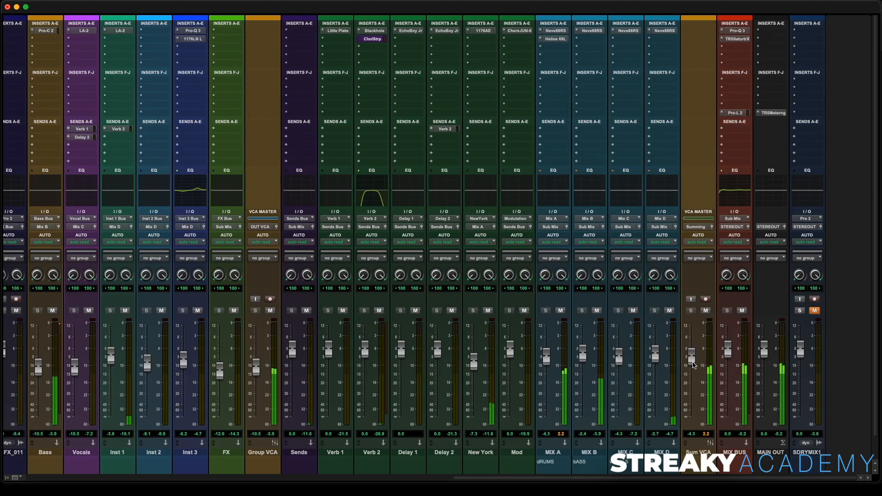
{"action": "left_click", "coordinate": [800, 311]}
{"action": "left_click", "coordinate": [814, 311]}
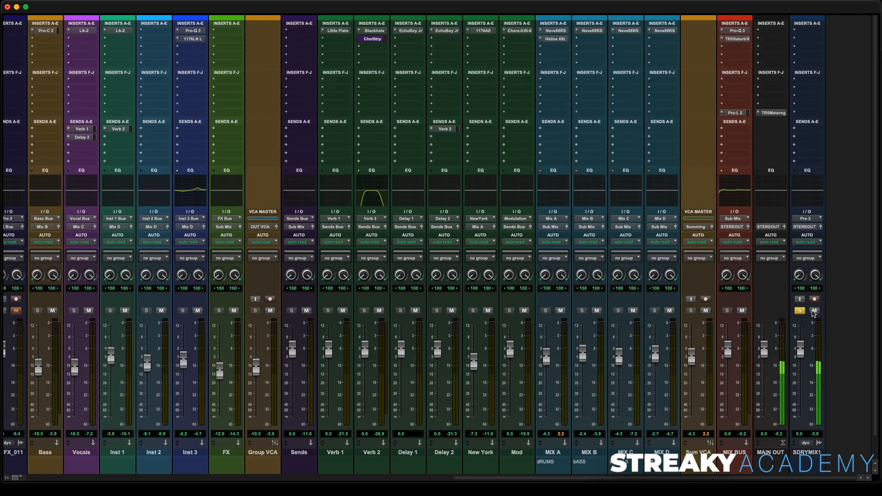
{"action": "left_click", "coordinate": [814, 311]}
{"action": "left_click", "coordinate": [800, 311]}
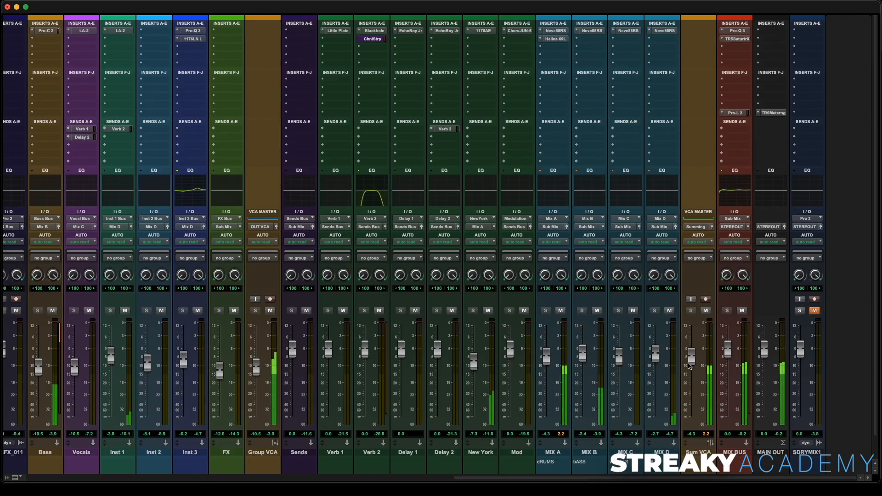
{"action": "left_click_drag", "start_coordinate": [689, 366], "coordinate": [694, 364]}
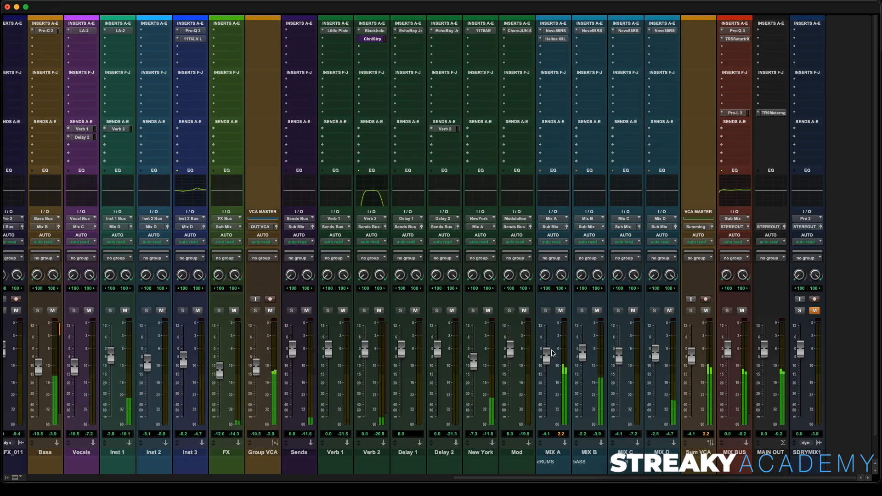
Raise the MIX A drum bus fader to -3.0 dB.
{"action": "left_click_drag", "start_coordinate": [548, 356], "coordinate": [548, 353]}
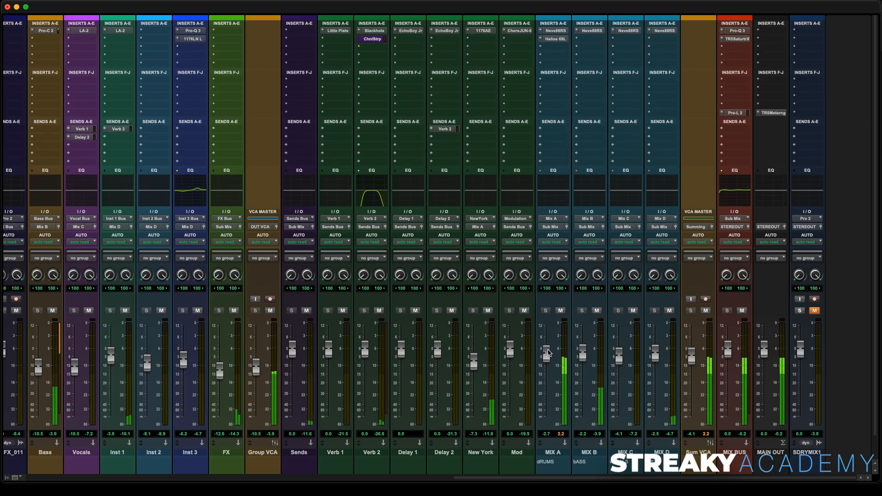
{"action": "left_click_drag", "start_coordinate": [618, 360], "coordinate": [617, 359]}
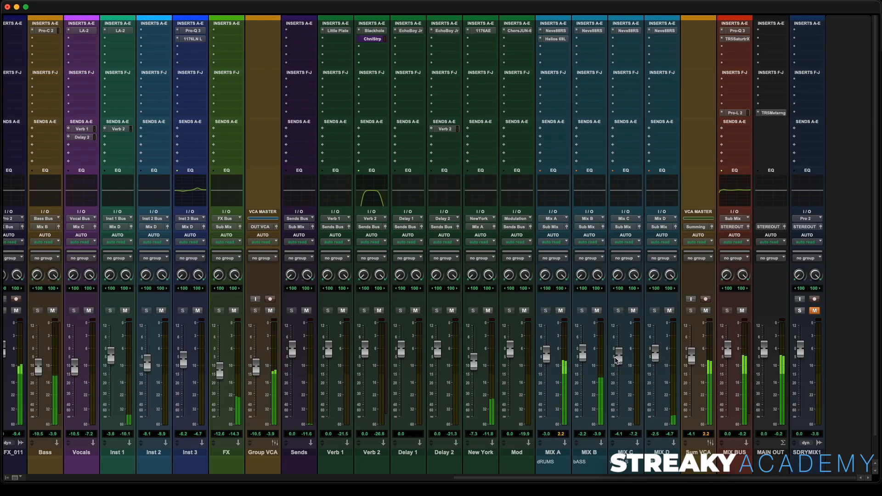
Restart playback from 0:19.310 in the timeline, just before the first vocals, and raise the MIX C fader.
{"action": "key", "text": "super+equal"}
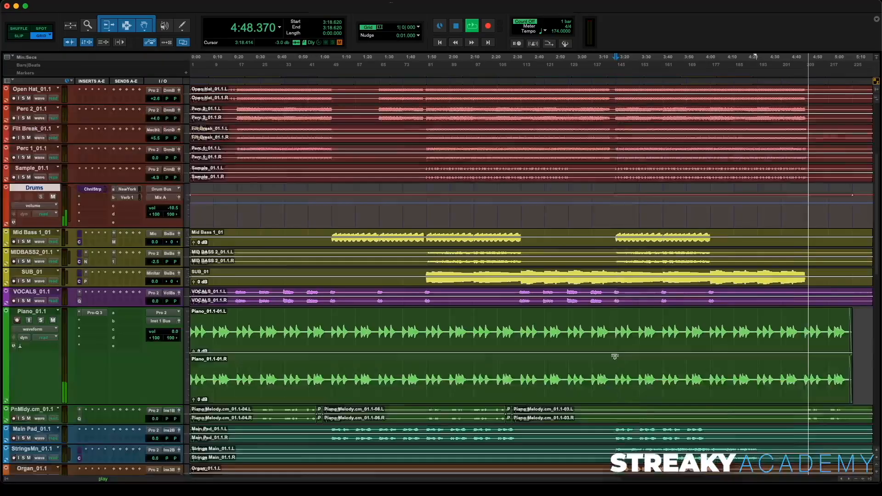
{"action": "key", "text": "space"}
{"action": "left_click", "coordinate": [232, 87]}
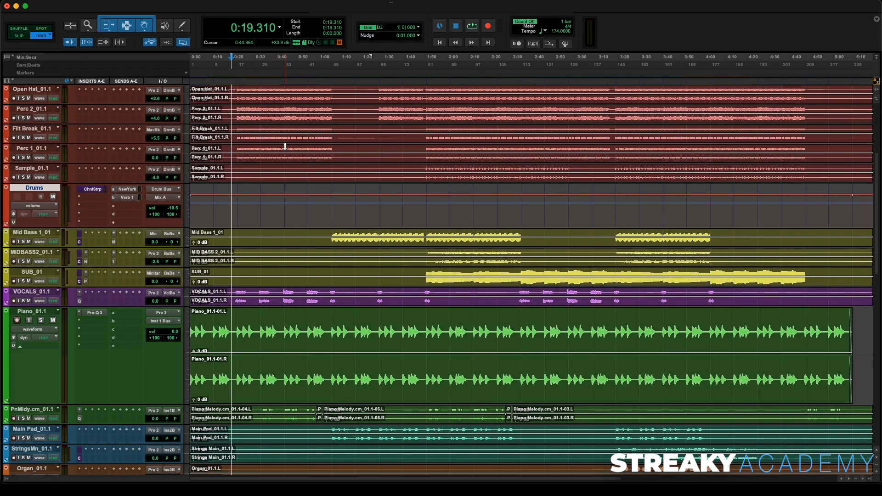
{"action": "key", "text": "space"}
{"action": "key", "text": "super+equal"}
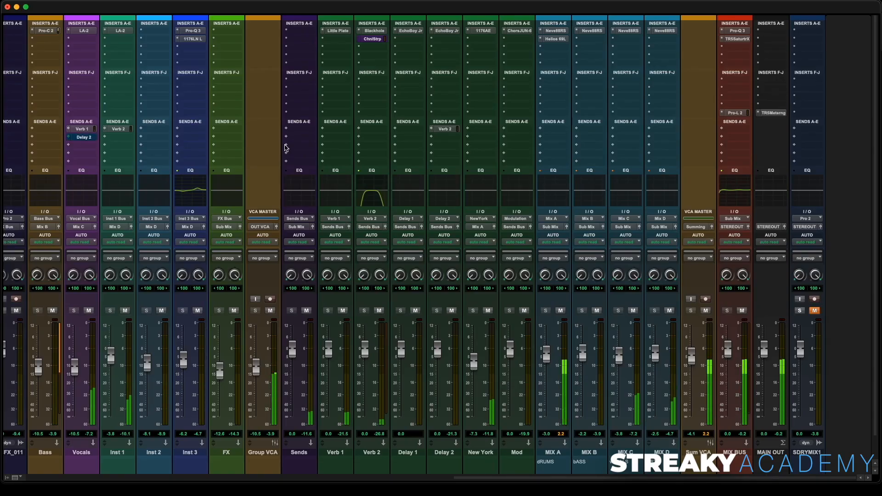
{"action": "left_click_drag", "start_coordinate": [617, 353], "coordinate": [617, 349]}
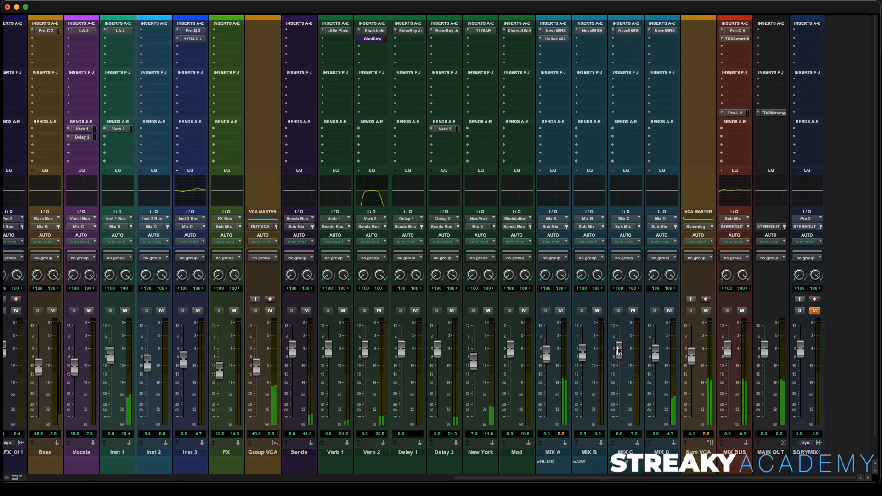
Open the Neve 88RS on MIX C, raise its channel fader slightly and enable its EQ section.
{"action": "left_click", "coordinate": [626, 31]}
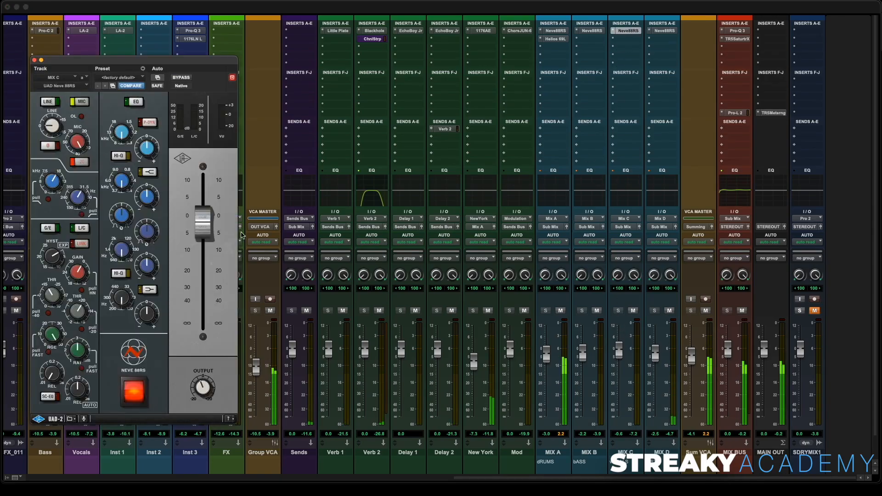
{"action": "left_click_drag", "start_coordinate": [176, 66], "coordinate": [271, 59]}
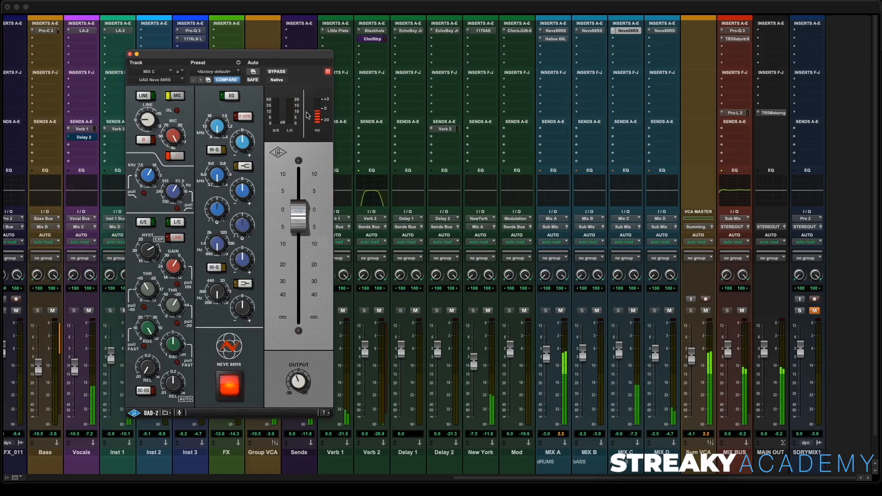
{"action": "left_click_drag", "start_coordinate": [292, 219], "coordinate": [298, 219]}
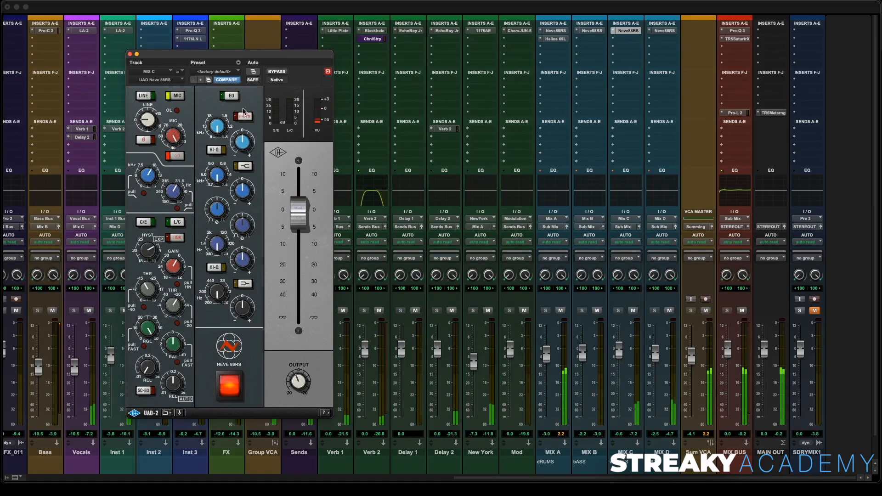
{"action": "left_click", "coordinate": [232, 96]}
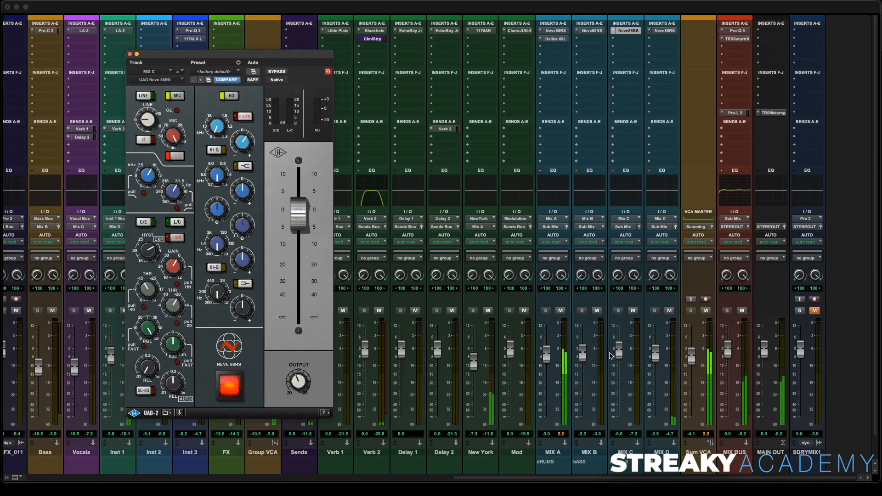
Make fine level adjustments to the MIX B and MIX C bus faders and close the Neve 88RS window.
{"action": "left_click", "coordinate": [584, 354]}
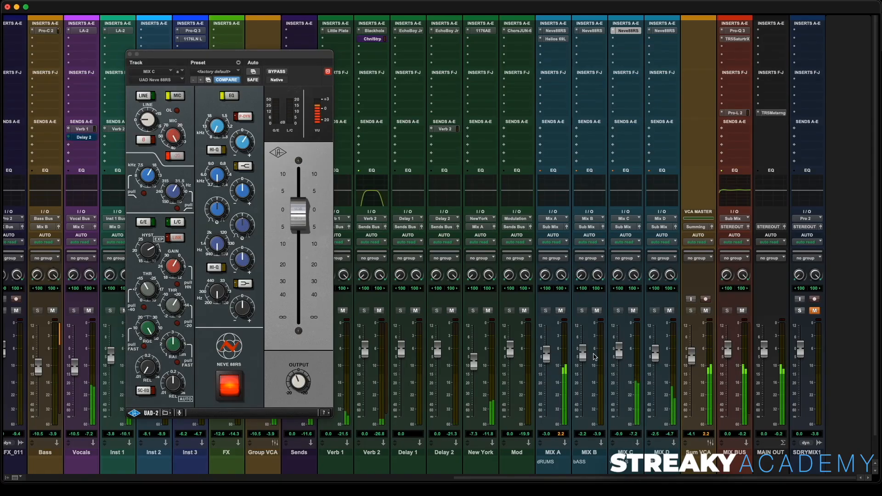
{"action": "left_click_drag", "start_coordinate": [620, 357], "coordinate": [620, 358]}
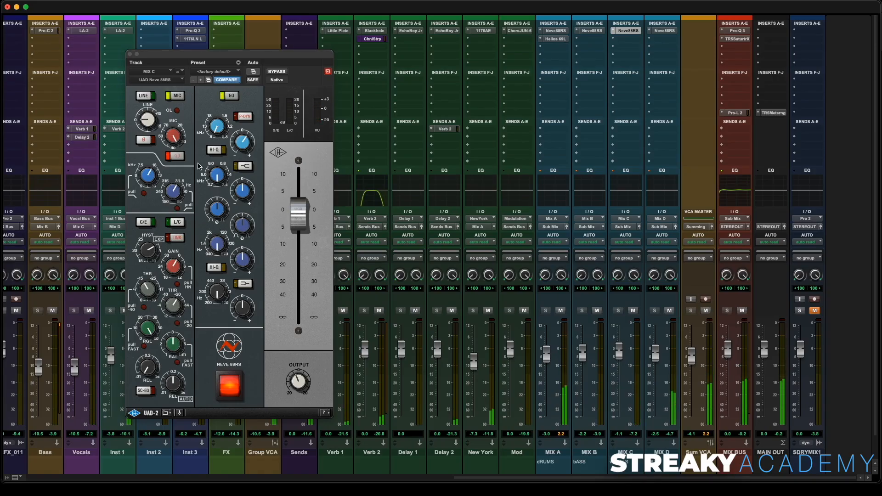
{"action": "left_click", "coordinate": [130, 54]}
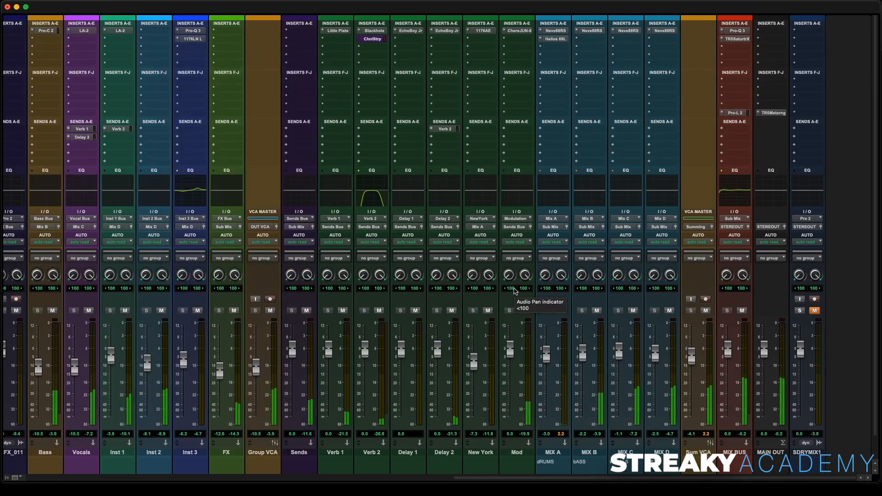
Raise the Modulation send on the MidBs1 track to -11.5 dB.
{"action": "left_click", "coordinate": [589, 30]}
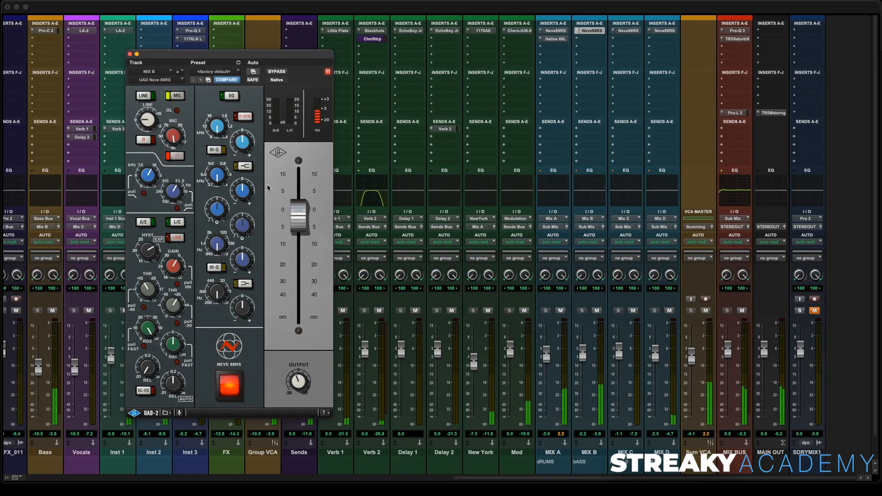
{"action": "left_click", "coordinate": [131, 56]}
{"action": "scroll", "coordinate": [310, 185], "scroll_direction": "left", "scroll_amount": 15}
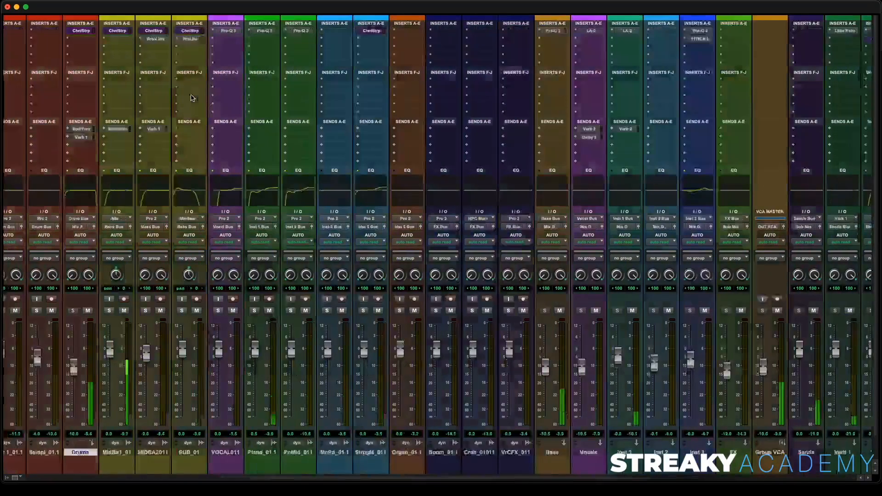
{"action": "left_click", "coordinate": [338, 129]}
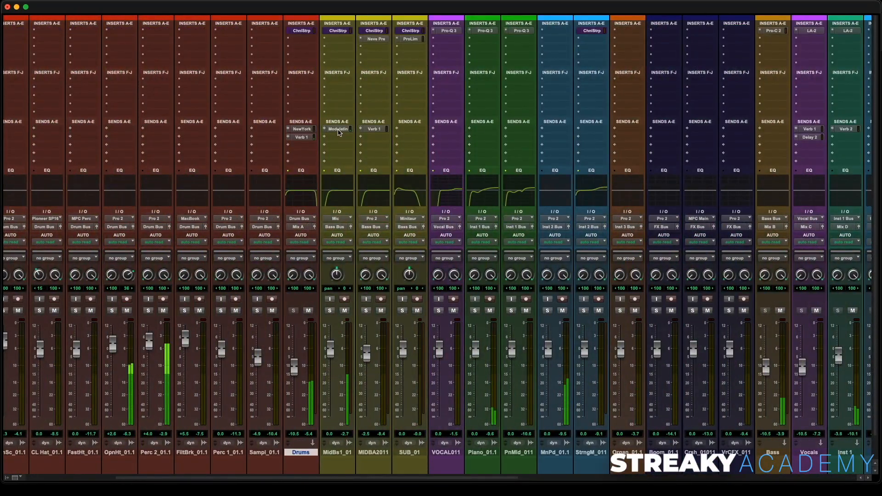
{"action": "left_click_drag", "start_coordinate": [311, 156], "coordinate": [309, 150]}
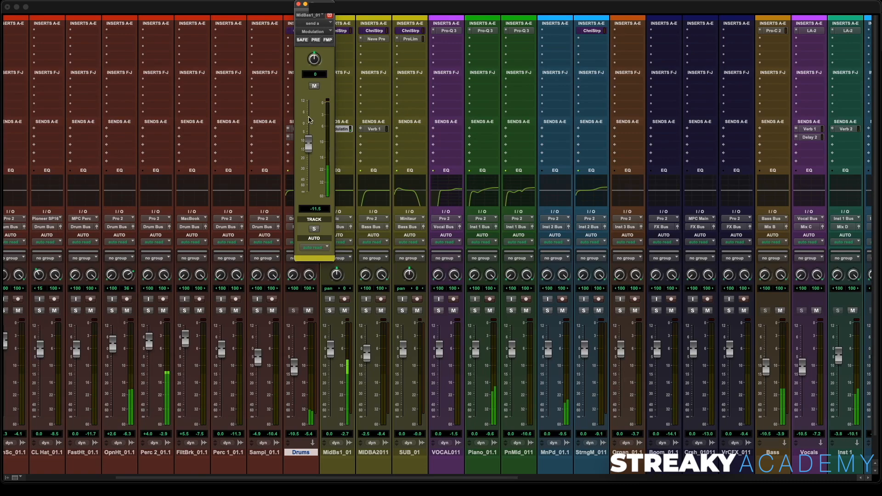
{"action": "left_click", "coordinate": [299, 5]}
{"action": "scroll", "coordinate": [457, 163], "scroll_direction": "right", "scroll_amount": 15}
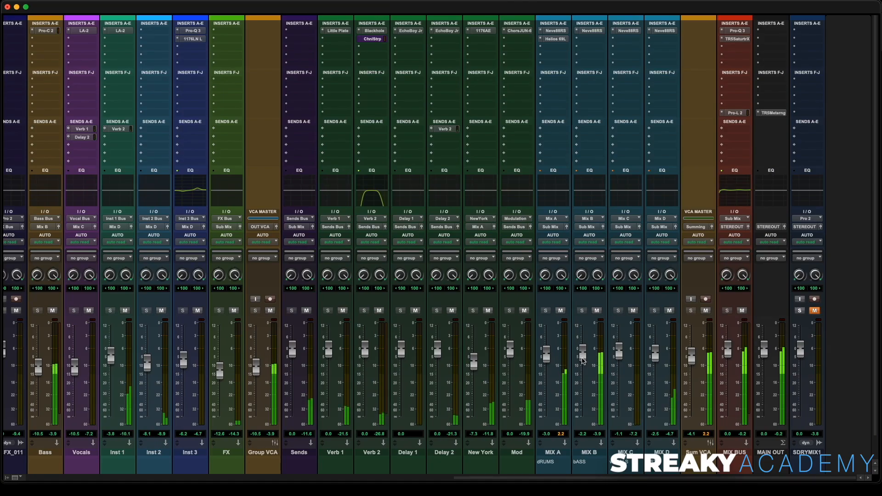
Compare the bass on MIX B with its Neve 88RS powered off and on, leaving the unit on.
{"action": "left_click", "coordinate": [591, 31]}
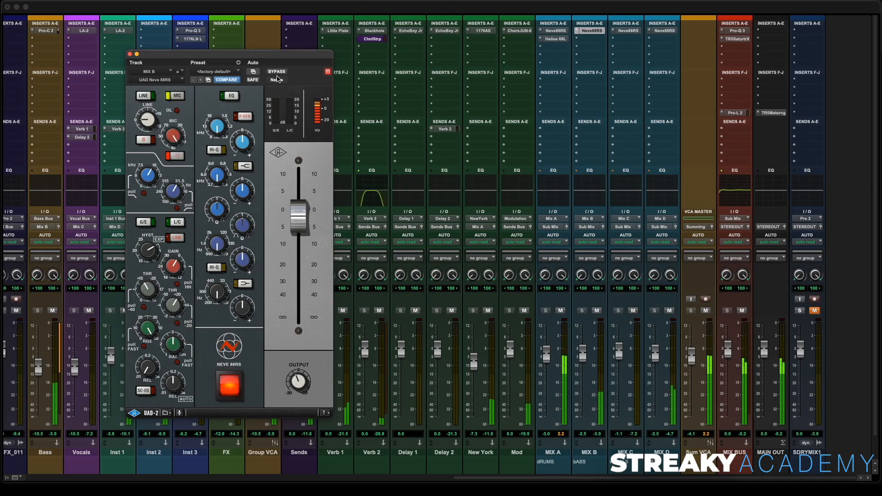
{"action": "left_click", "coordinate": [231, 387]}
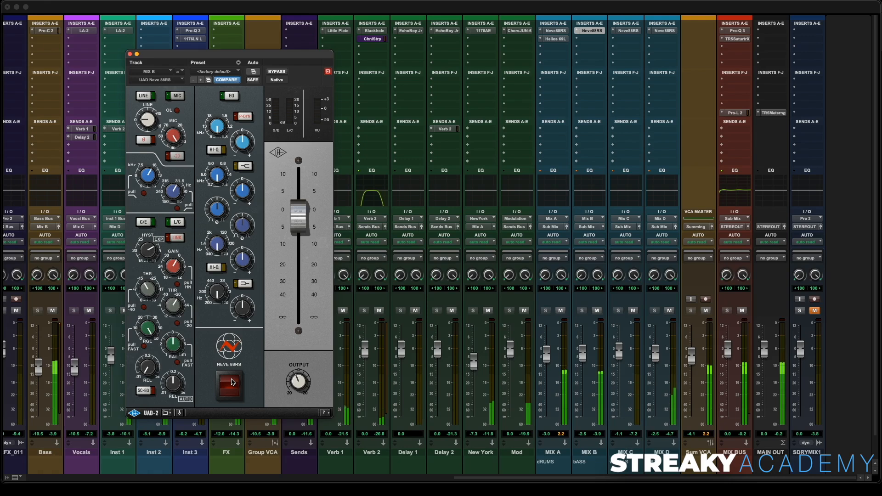
{"action": "left_click", "coordinate": [231, 387]}
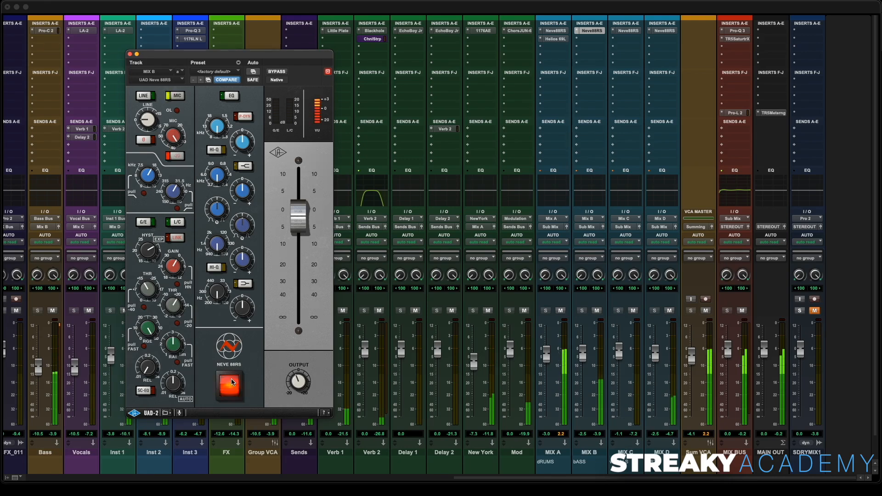
{"action": "left_click", "coordinate": [231, 388]}
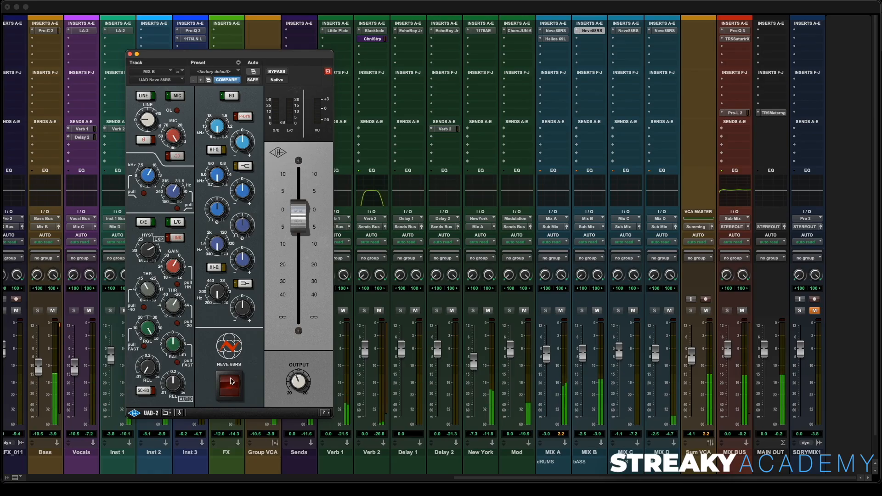
{"action": "left_click", "coordinate": [231, 381]}
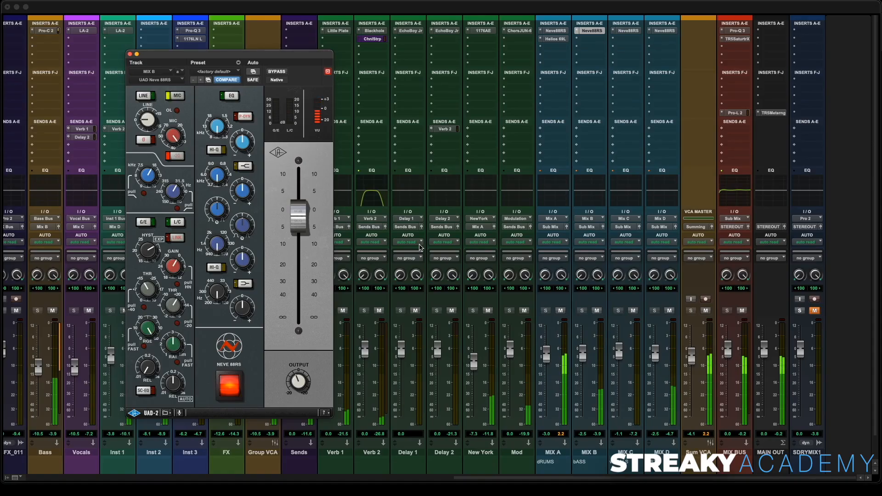
Isolate MIX B by muting MIX A, MIX C and MIX D, and play from 1:51.724 with its Neve on line input.
{"action": "left_click", "coordinate": [561, 311]}
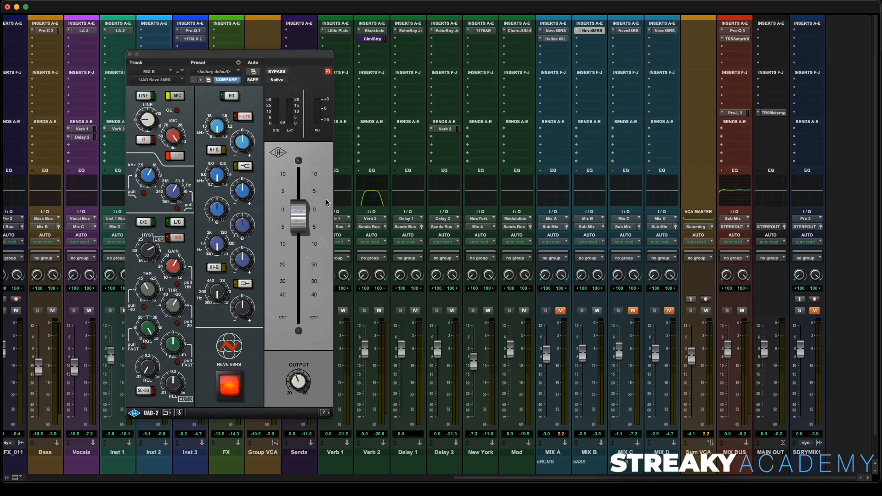
{"action": "left_click", "coordinate": [145, 97]}
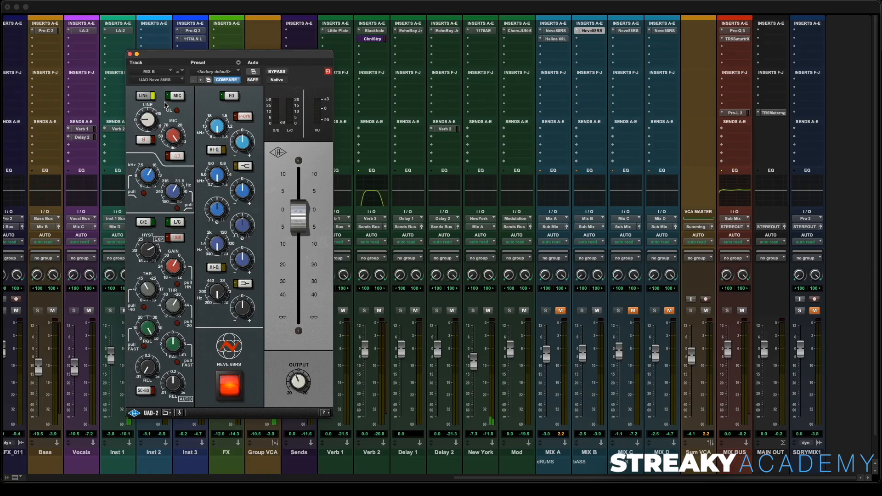
{"action": "key", "text": "super+equal"}
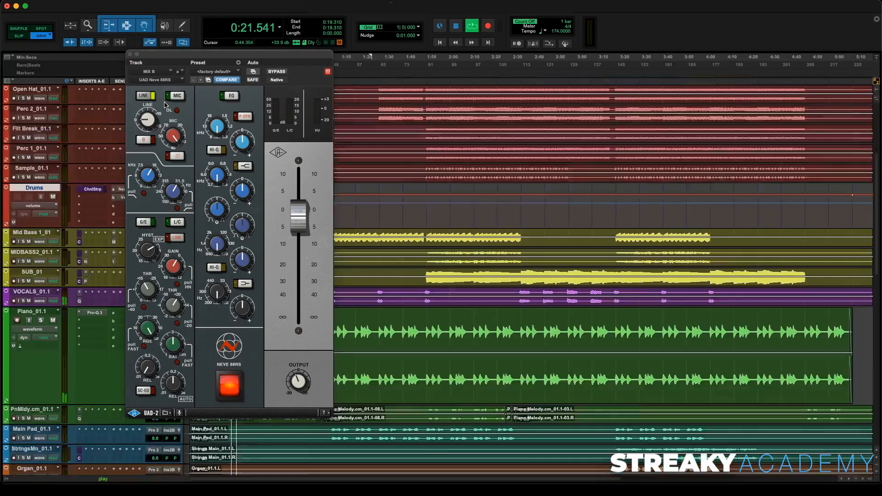
{"action": "key", "text": "space"}
{"action": "left_click", "coordinate": [420, 272]}
{"action": "key", "text": "space"}
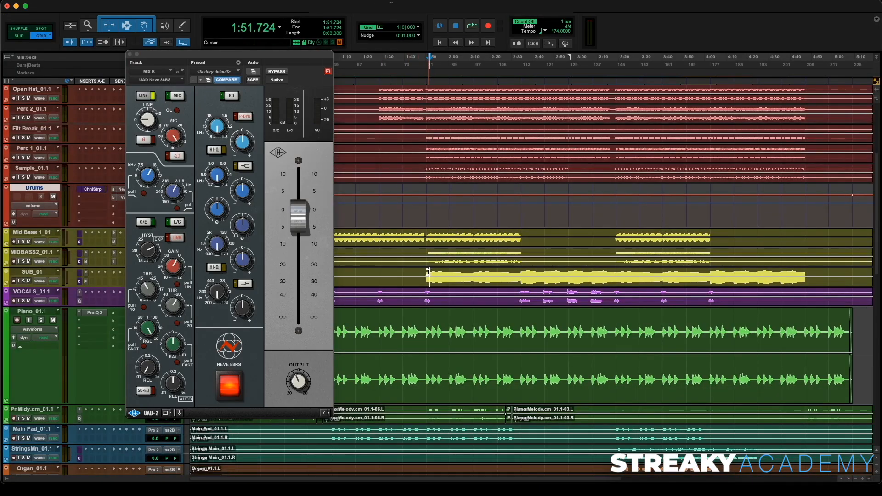
{"action": "key", "text": "super+equal"}
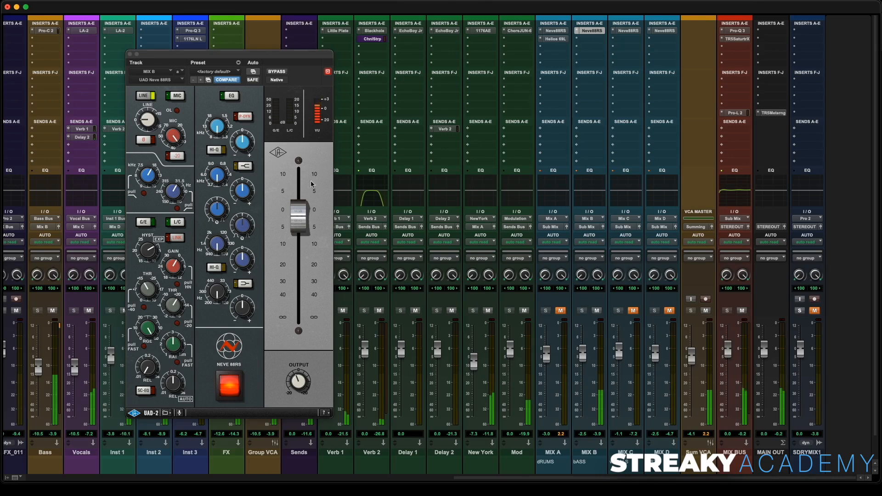
Compare the mic and line inputs of MIX B's Neve 88RS and leave it on mic.
{"action": "left_click", "coordinate": [168, 97]}
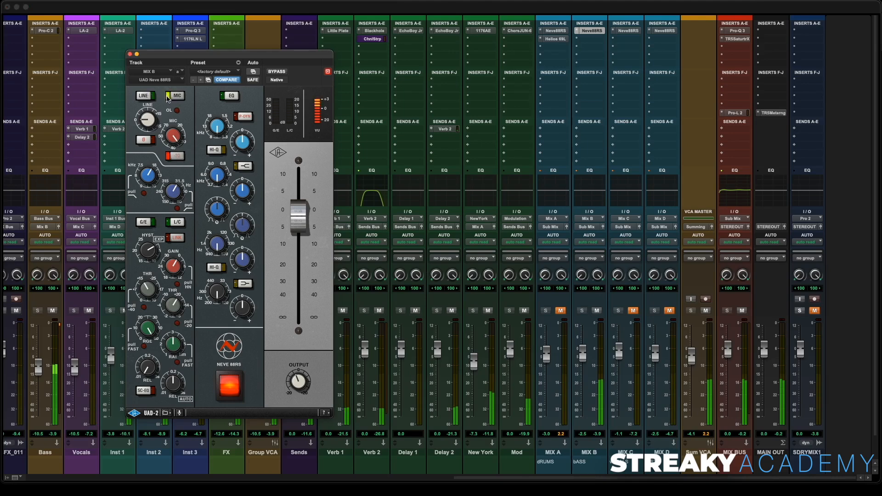
{"action": "left_click", "coordinate": [140, 99]}
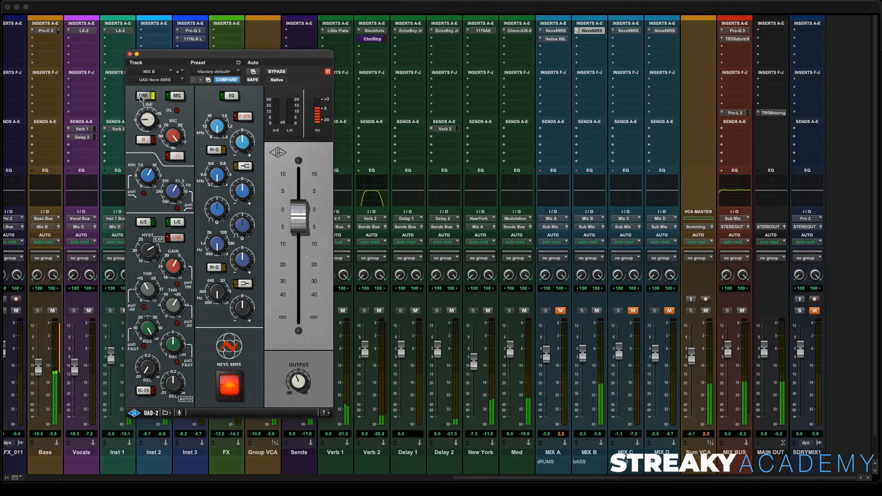
{"action": "left_click", "coordinate": [177, 97]}
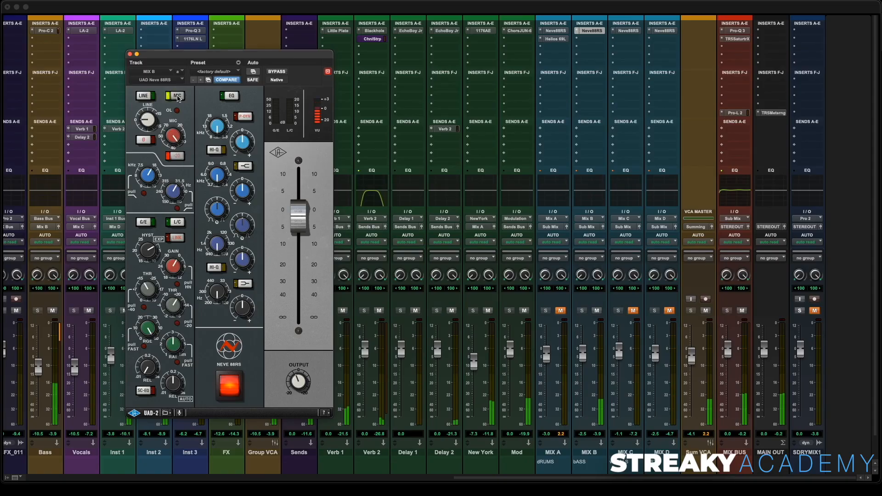
Enable the EQ on MIX B's Neve 88RS, cut the low-mid band slightly and check it against the bypassed sound.
{"action": "left_click", "coordinate": [233, 98]}
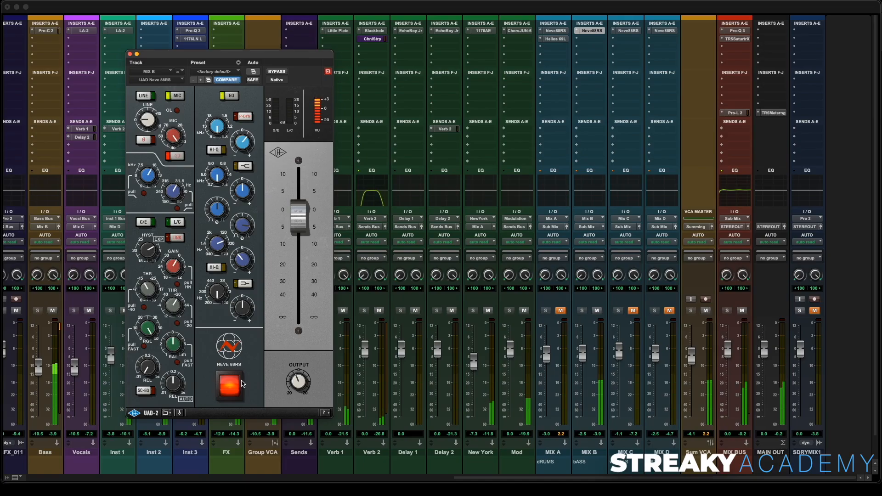
{"action": "left_click", "coordinate": [234, 392]}
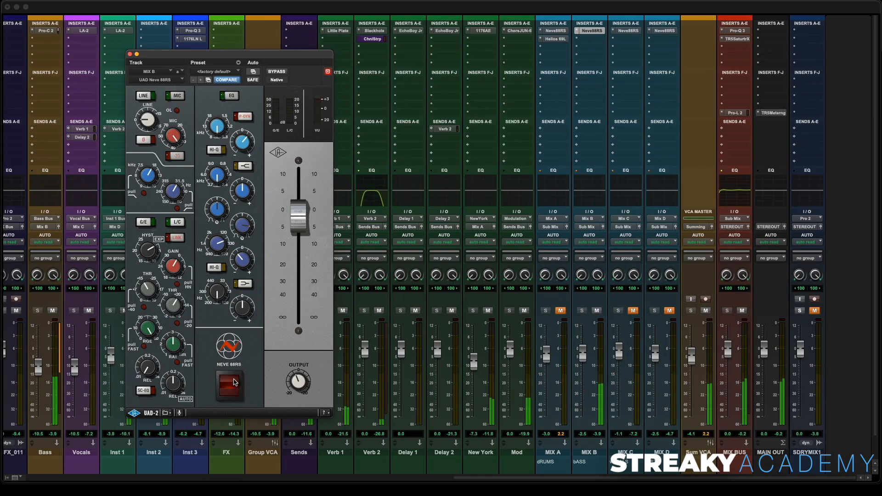
{"action": "left_click", "coordinate": [235, 382]}
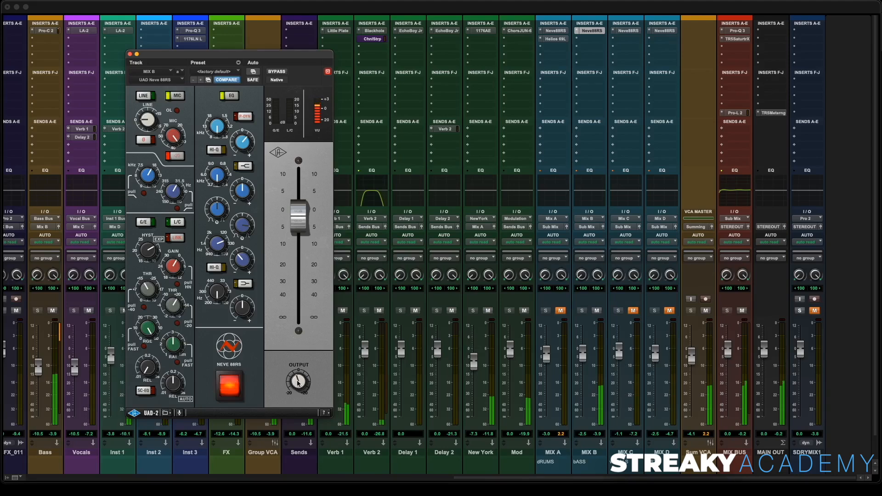
Raise the output of MIX B's Neve 88RS slightly, recheck it against the bypassed level and close the plug-in.
{"action": "left_click", "coordinate": [219, 389]}
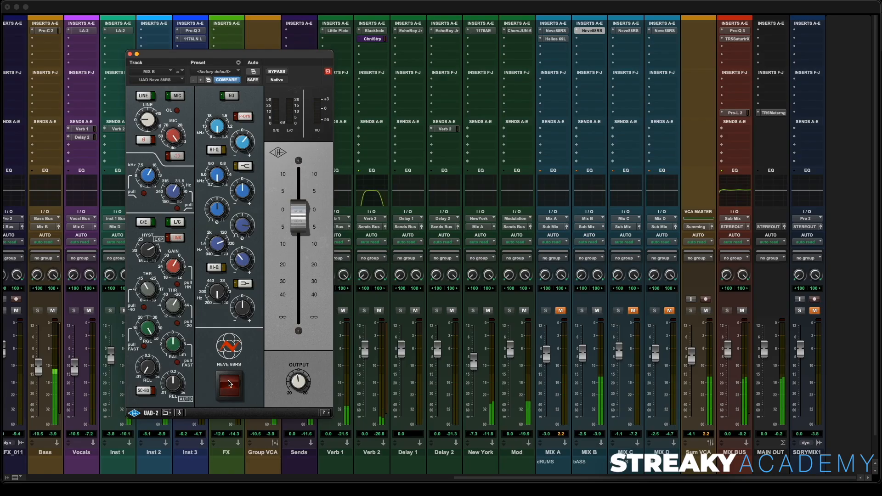
{"action": "left_click", "coordinate": [229, 383]}
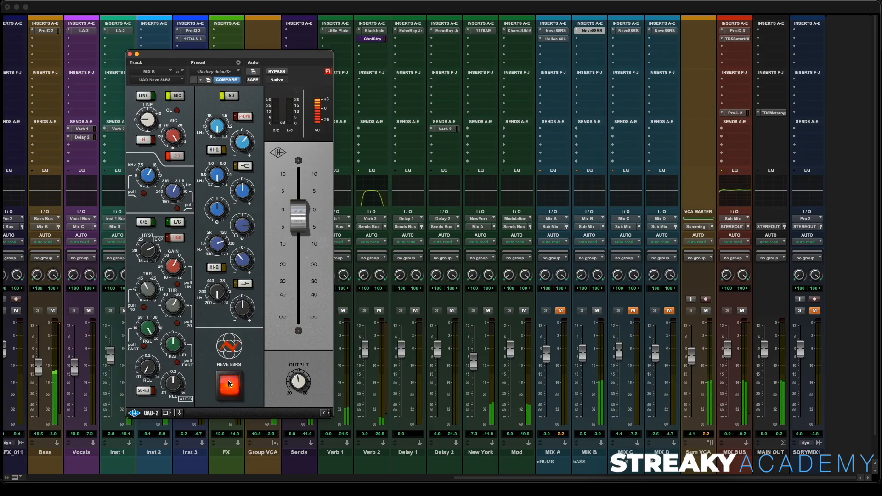
{"action": "left_click", "coordinate": [131, 54]}
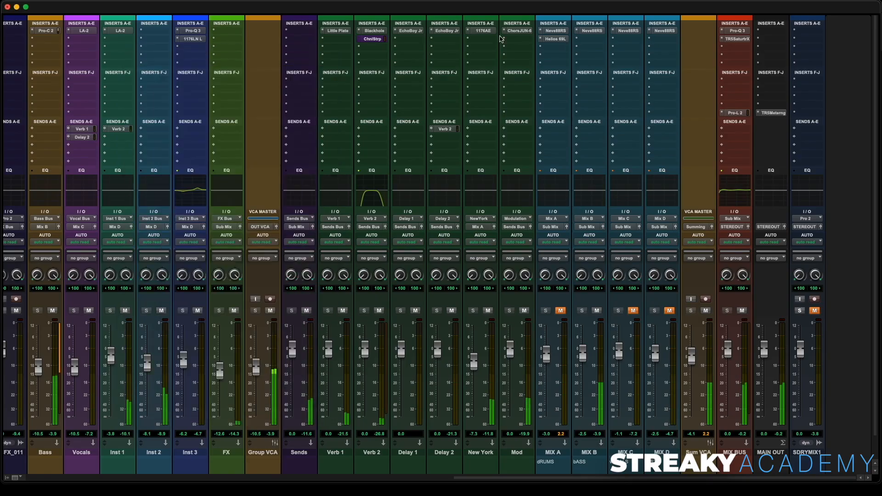
Unmute MIX A, MIX C and MIX D to hear the full mix again.
{"action": "left_click", "coordinate": [560, 311]}
{"action": "left_click", "coordinate": [633, 311]}
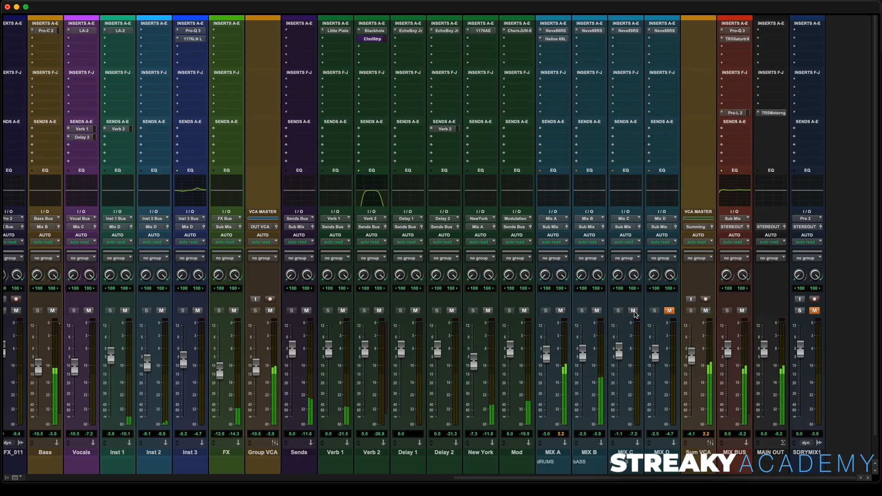
{"action": "left_click", "coordinate": [669, 311]}
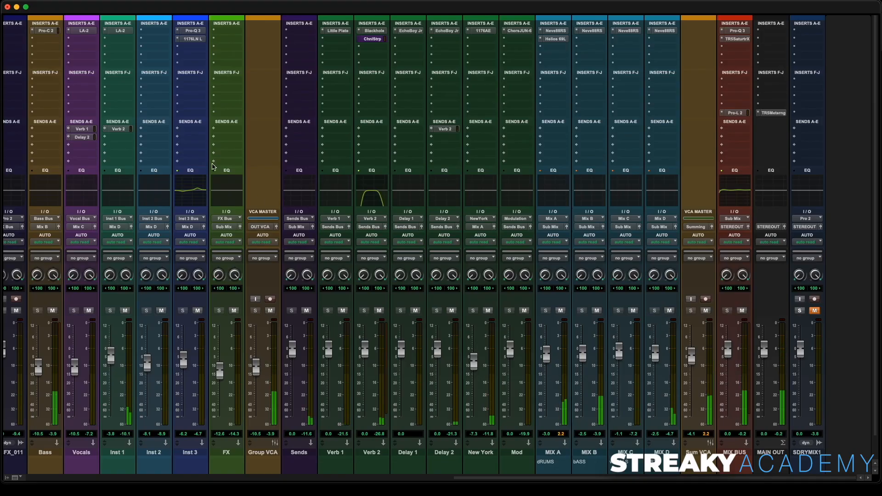
Add a send to the stereo Modulation bus in the third send slot of the Vocals track.
{"action": "scroll", "coordinate": [214, 166], "scroll_direction": "left", "scroll_amount": 5}
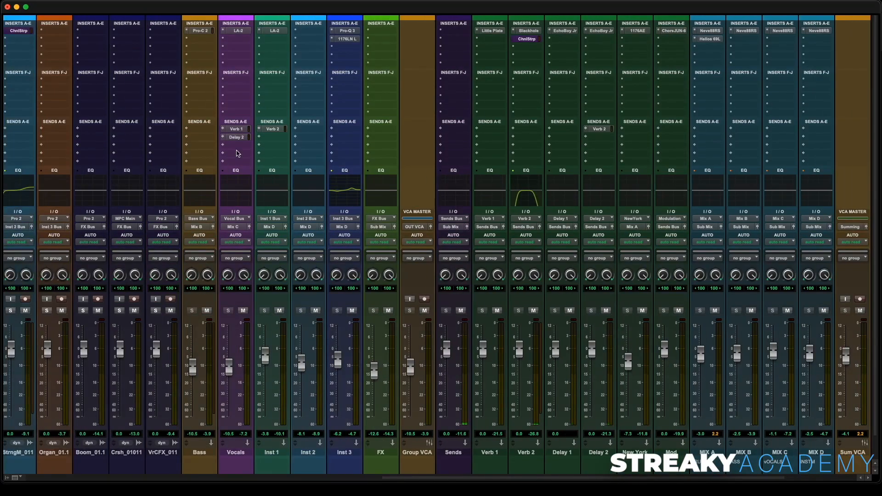
{"action": "left_click", "coordinate": [234, 147]}
{"action": "mouse_move", "coordinate": [257, 154]}
{"action": "scroll", "coordinate": [331, 337], "scroll_direction": "down", "scroll_amount": 5}
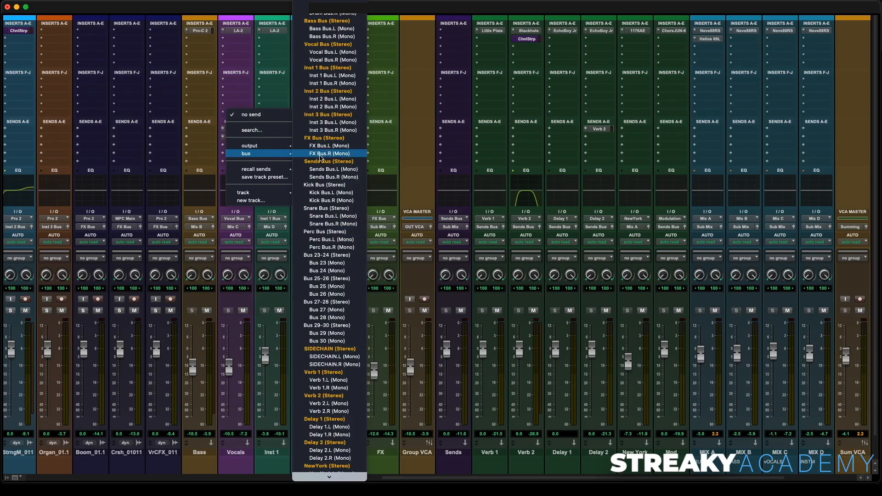
{"action": "scroll", "coordinate": [322, 368], "scroll_direction": "down", "scroll_amount": 3}
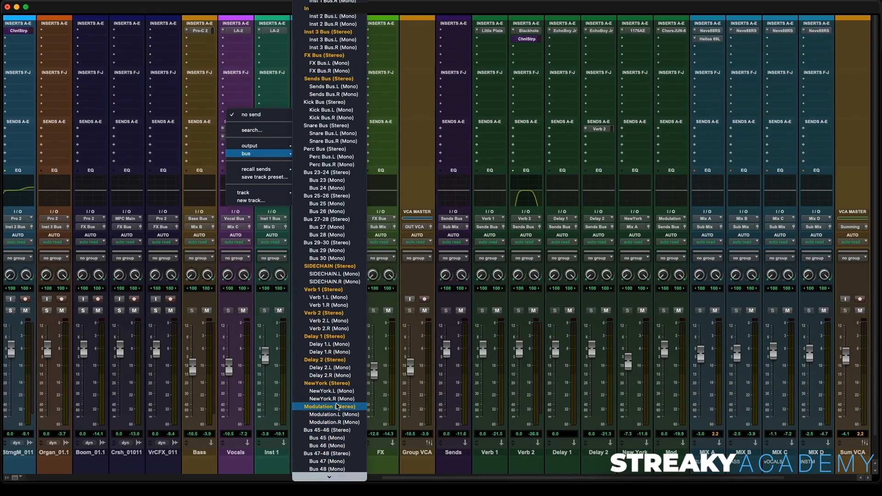
{"action": "left_click", "coordinate": [338, 407]}
Restart playback from 0:20.689 in the timeline, around the first vocals, and return to the mixer.
{"action": "key", "text": "super+equal"}
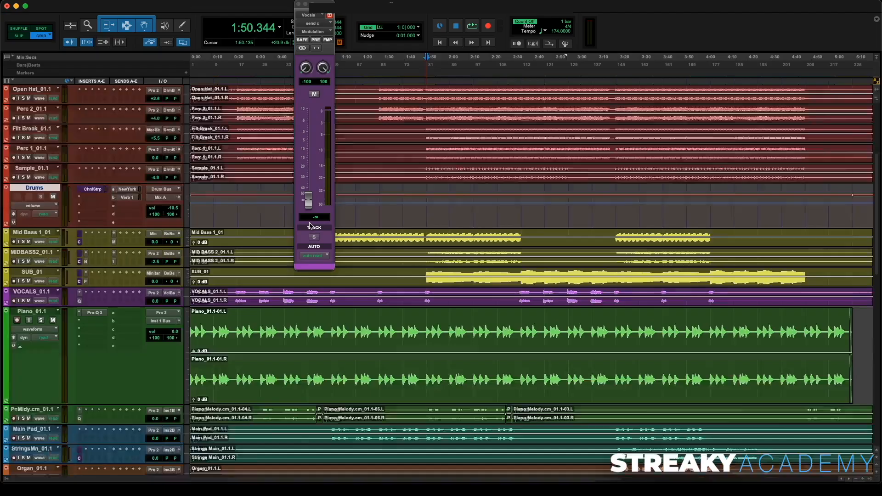
{"action": "left_click", "coordinate": [235, 298]}
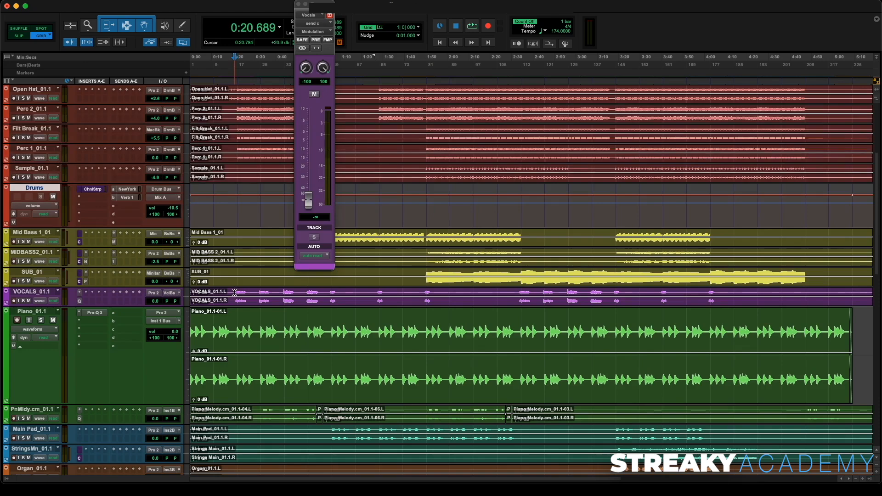
{"action": "key", "text": "super+equal"}
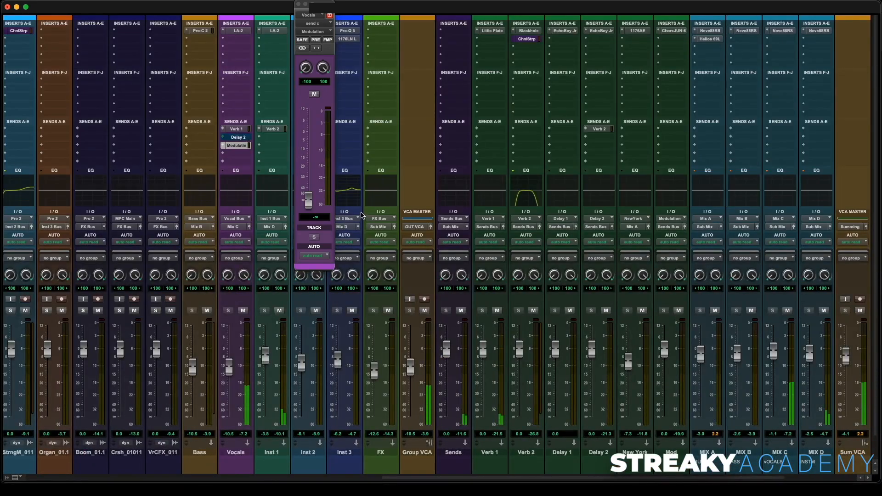
Raise the Vocals track's Modulation send to -11.5 dB and lower the Vocals fader to -10.7 dB.
{"action": "left_click_drag", "start_coordinate": [309, 201], "coordinate": [311, 157]}
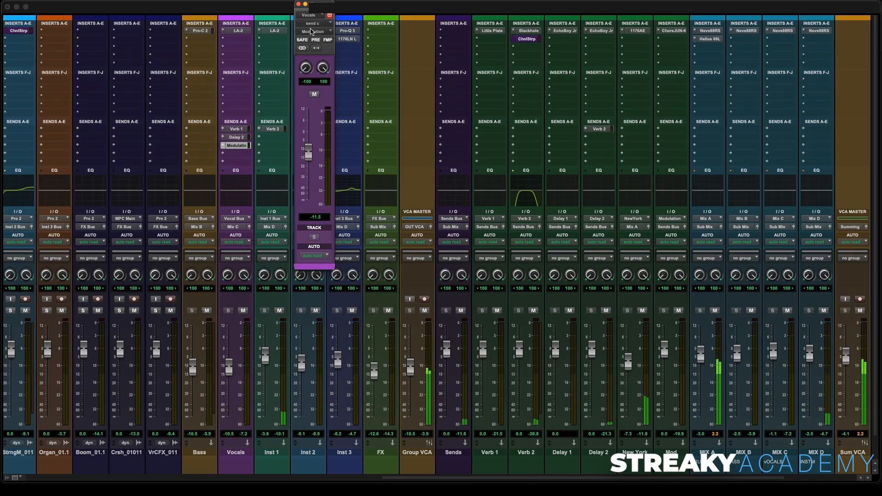
{"action": "left_click", "coordinate": [297, 4]}
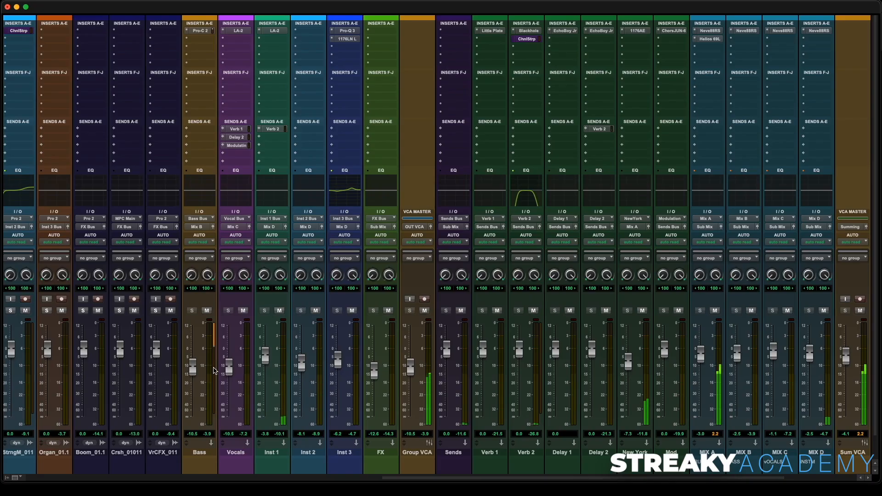
{"action": "left_click_drag", "start_coordinate": [230, 371], "coordinate": [230, 372]}
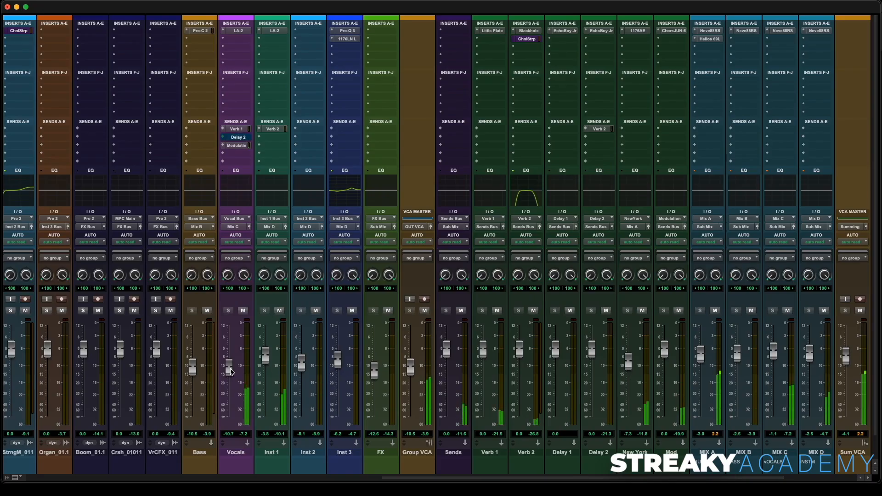
{"action": "left_click", "coordinate": [240, 146]}
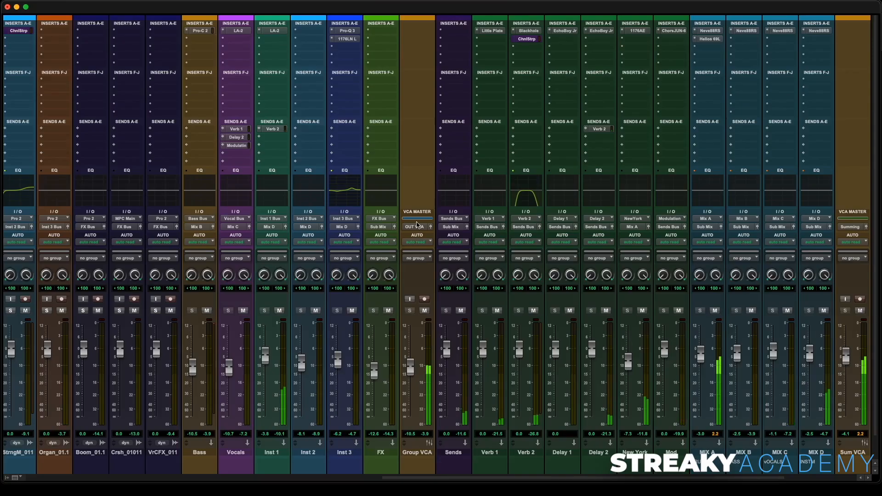
Audition the dry reference track SDRYMIX1 by soloing and unmuting it, and switch back to the mix.
{"action": "scroll", "coordinate": [433, 230], "scroll_direction": "right", "scroll_amount": 5}
{"action": "scroll", "coordinate": [433, 229], "scroll_direction": "right", "scroll_amount": 1}
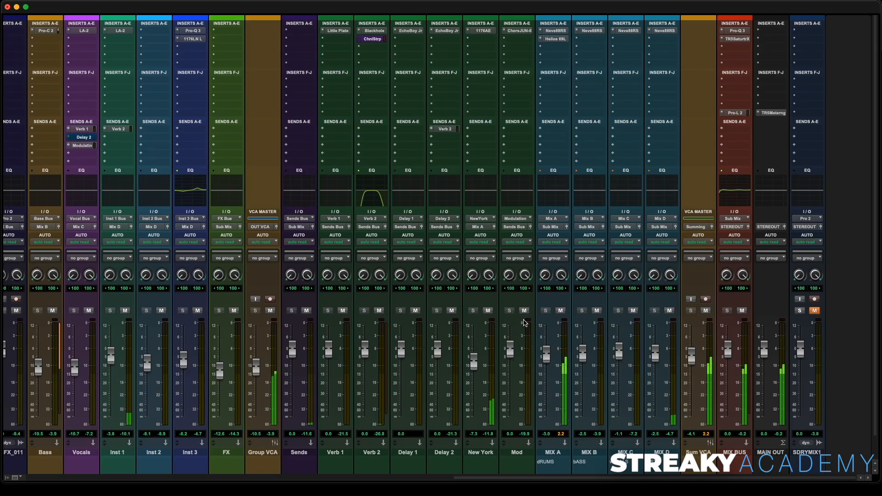
{"action": "left_click", "coordinate": [800, 311]}
{"action": "left_click", "coordinate": [814, 310]}
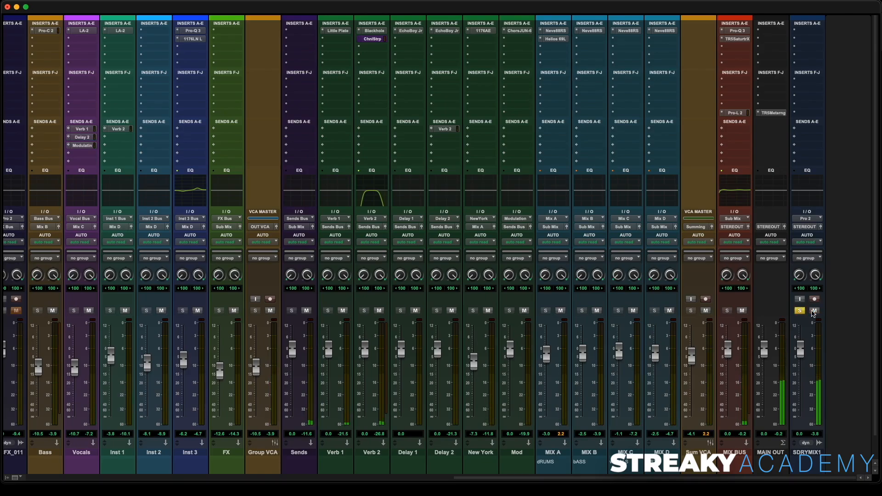
{"action": "left_click", "coordinate": [814, 310]}
{"action": "left_click", "coordinate": [800, 310]}
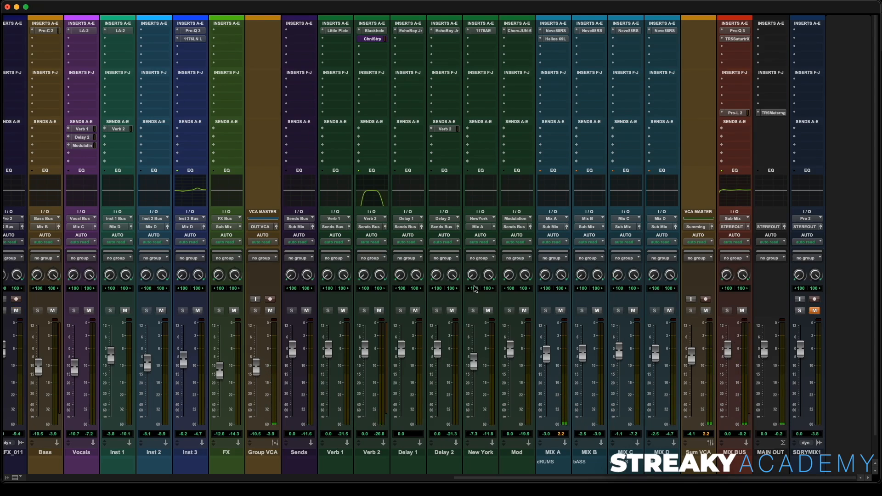
Select the whole song across the tracks from 0:00.000 to 5:25.517 in the timeline and return to the mixer.
{"action": "key", "text": "super+equal"}
{"action": "key", "text": "super+bracketleft"}
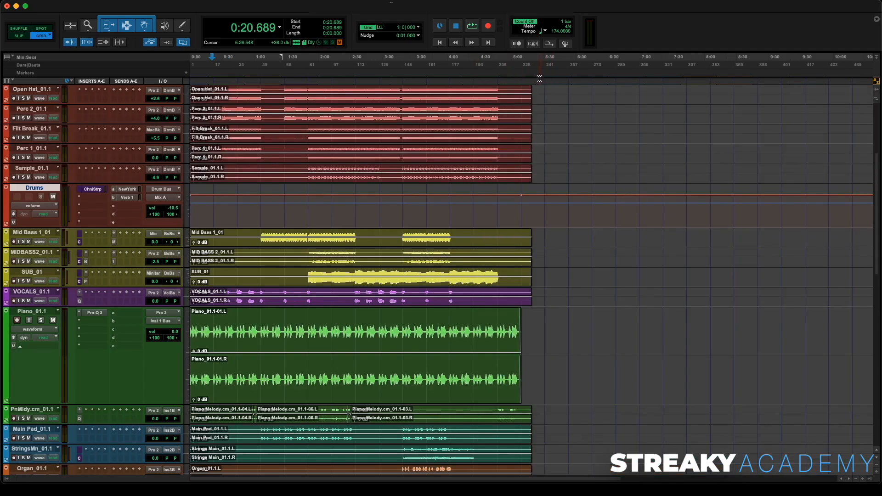
{"action": "left_click_drag", "start_coordinate": [539, 78], "coordinate": [106, 93]}
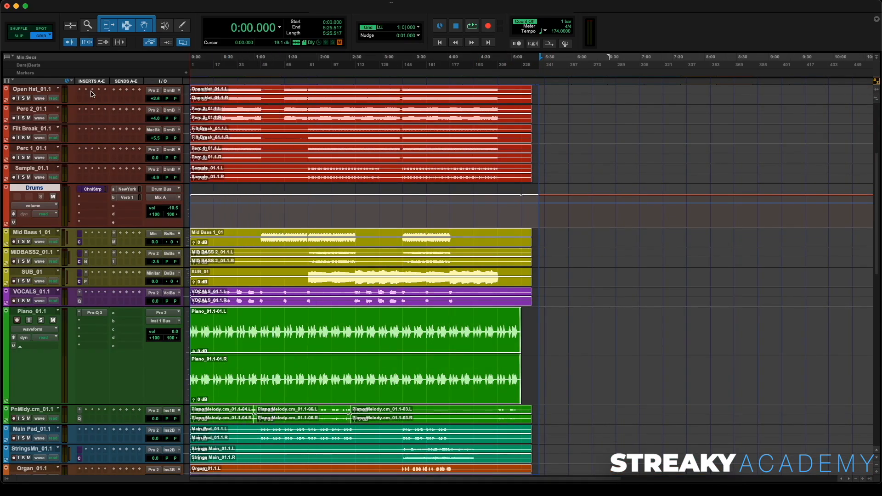
{"action": "key", "text": "super+equal"}
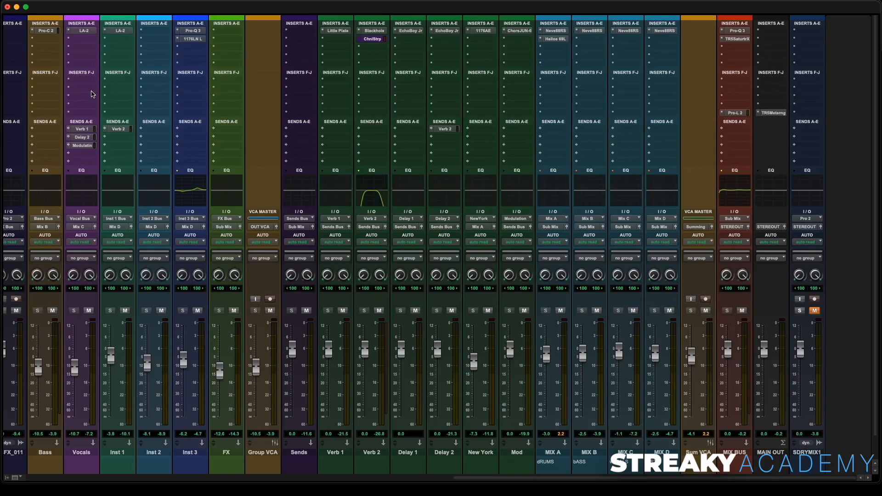
{"action": "key", "text": "super+equal"}
{"action": "scroll", "coordinate": [330, 260], "scroll_direction": "down", "scroll_amount": 15}
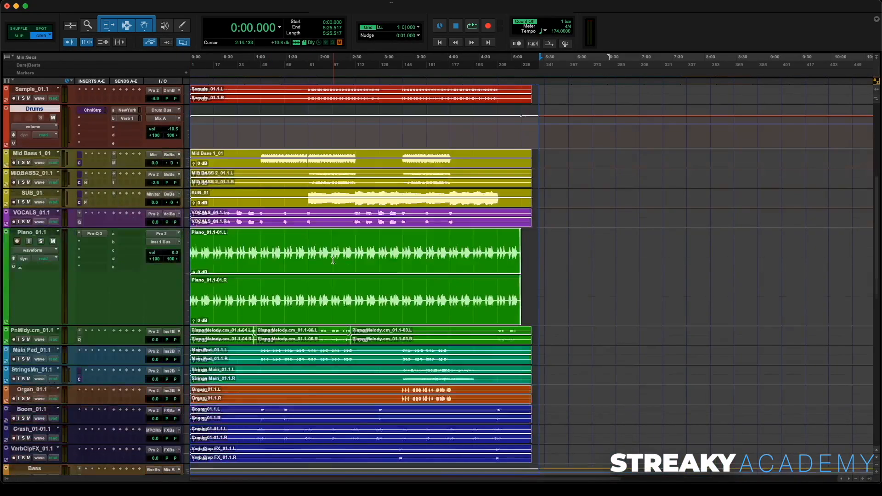
{"action": "key", "text": "super+equal"}
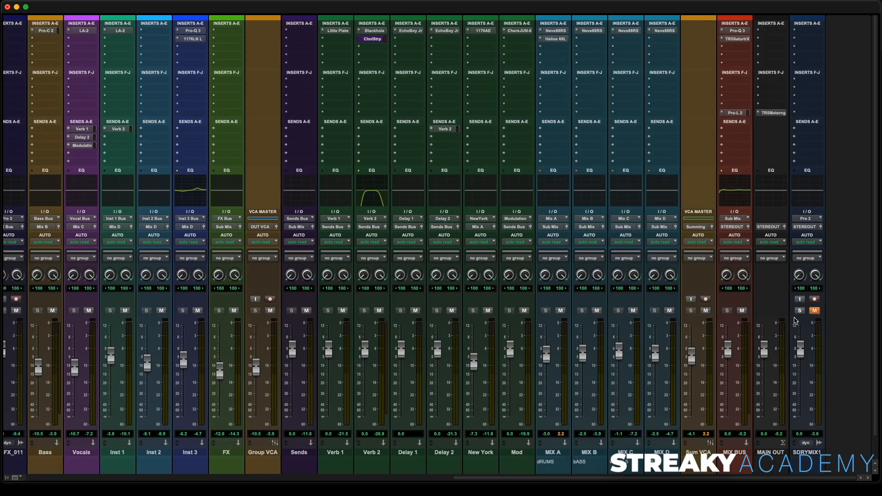
Open the TRS Metering plug-in on MAIN OUT and play the song from 3:17.241 with the meters in full view.
{"action": "left_click", "coordinate": [766, 114]}
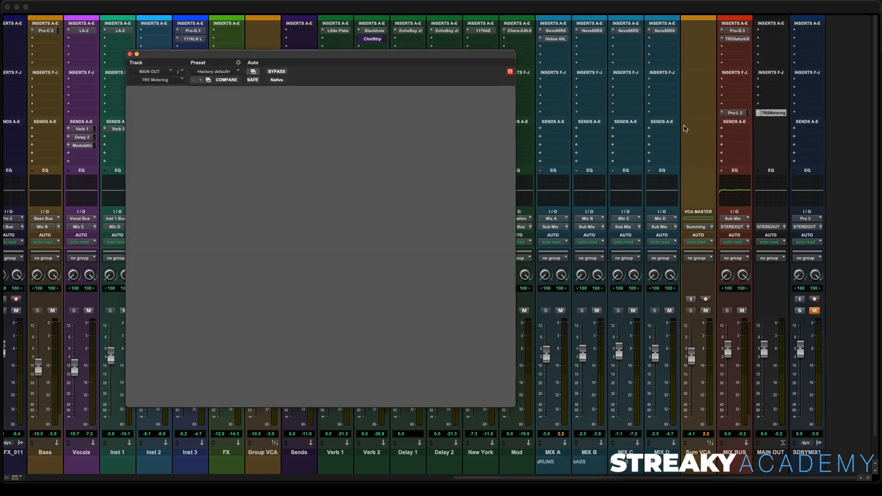
{"action": "key", "text": "super+equal"}
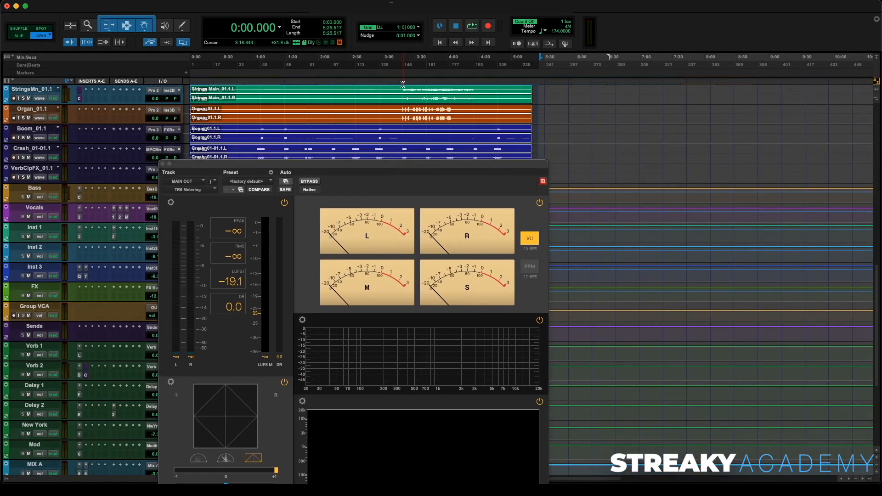
{"action": "left_click", "coordinate": [401, 90]}
{"action": "key", "text": "space"}
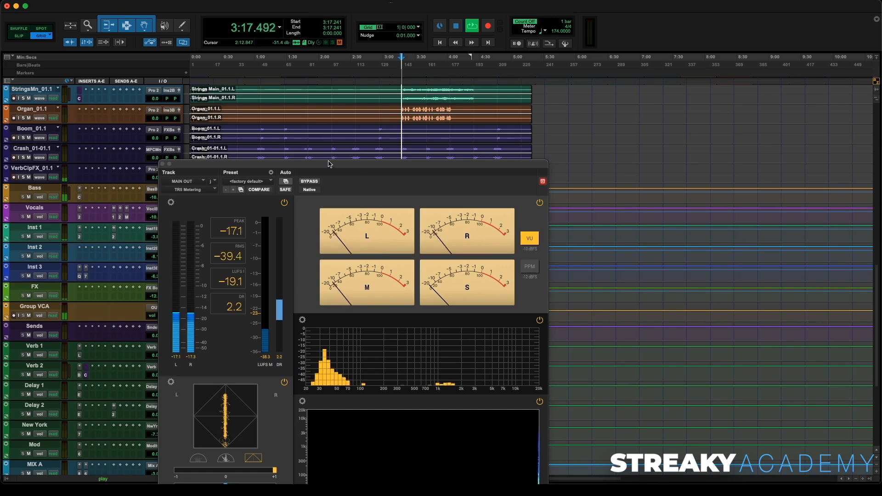
{"action": "left_click_drag", "start_coordinate": [329, 164], "coordinate": [398, 113]}
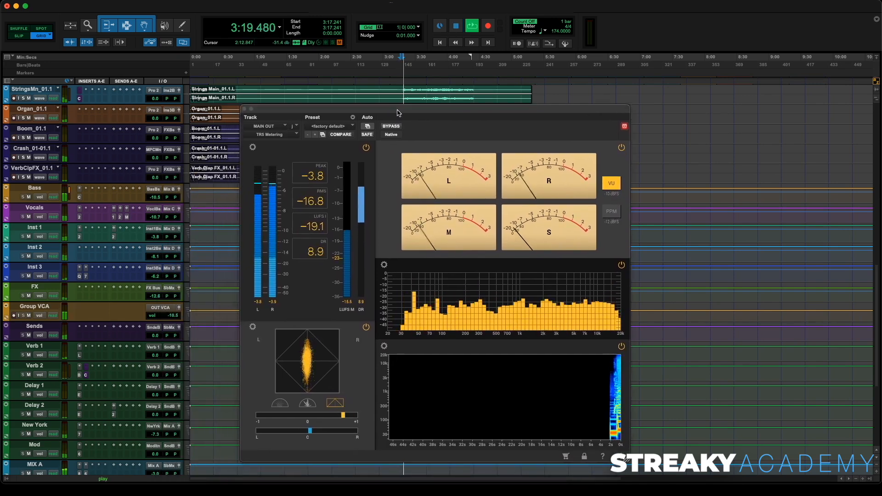
Lower the MIX BUS fader slightly in the mixer and reset the meter's peak reading.
{"action": "key", "text": "super+equal"}
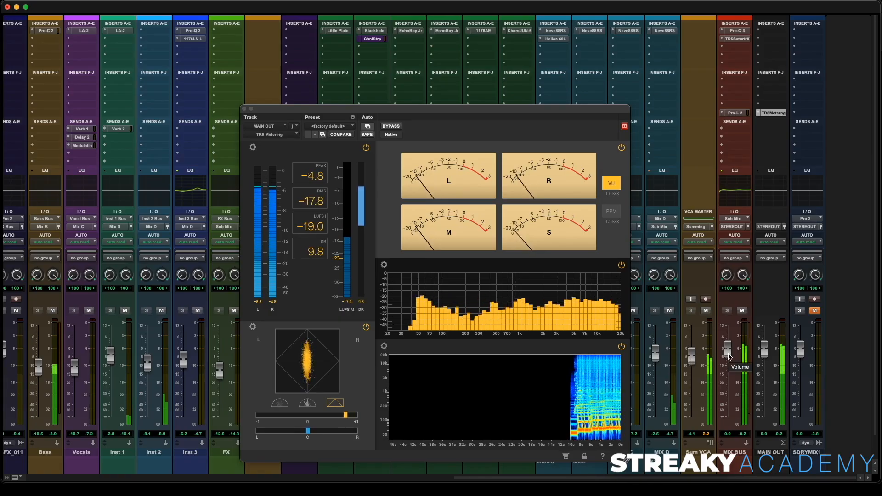
{"action": "left_click_drag", "start_coordinate": [730, 357], "coordinate": [730, 359]}
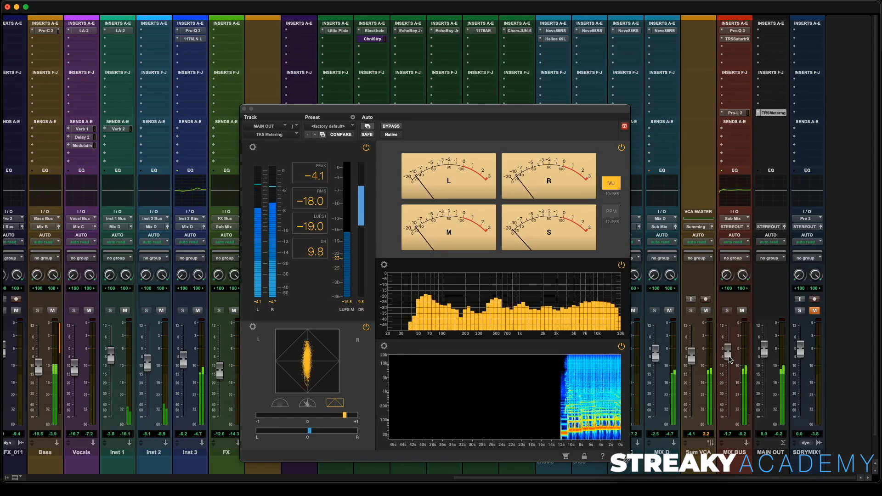
{"action": "left_click", "coordinate": [320, 176]}
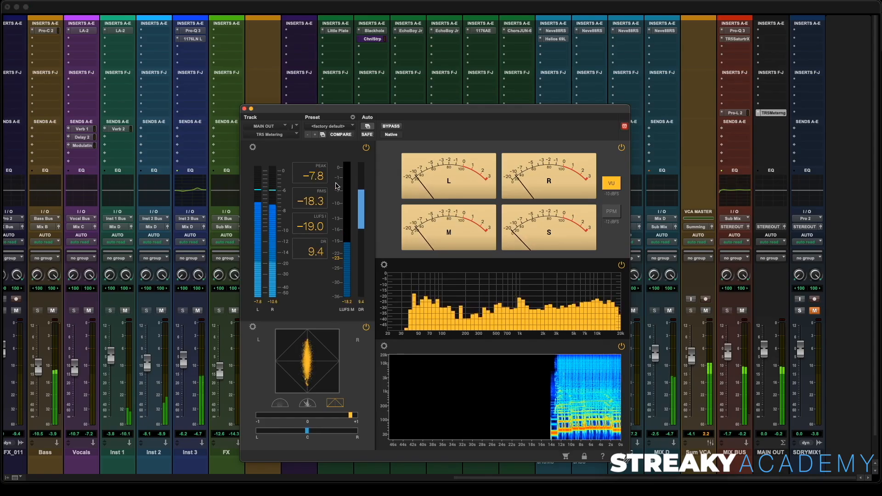
Compare the level of the dry reference SDRYMIX1 with the mix on the meters, switching between them twice.
{"action": "left_click", "coordinate": [800, 311]}
{"action": "left_click", "coordinate": [815, 310]}
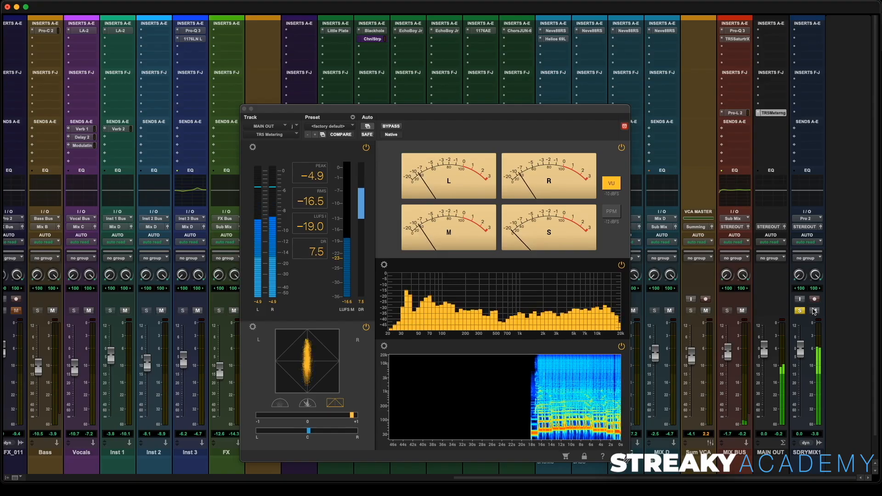
{"action": "left_click", "coordinate": [814, 310]}
{"action": "left_click", "coordinate": [800, 310]}
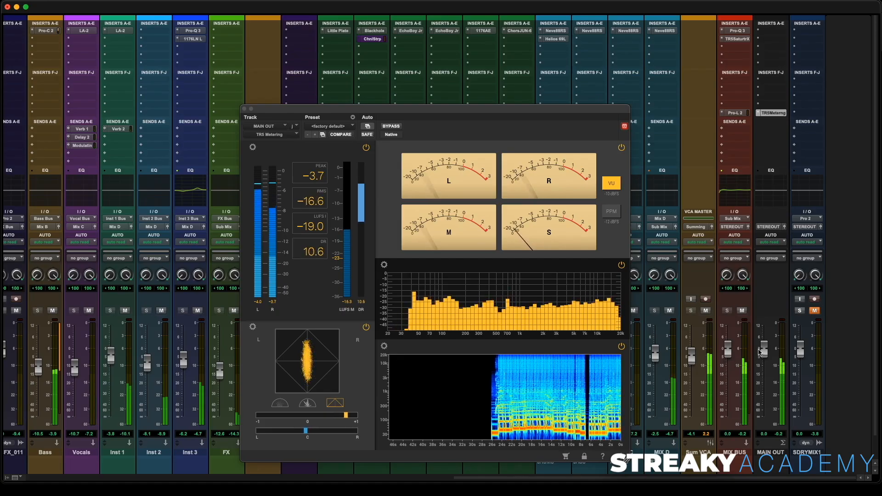
{"action": "left_click", "coordinate": [800, 311]}
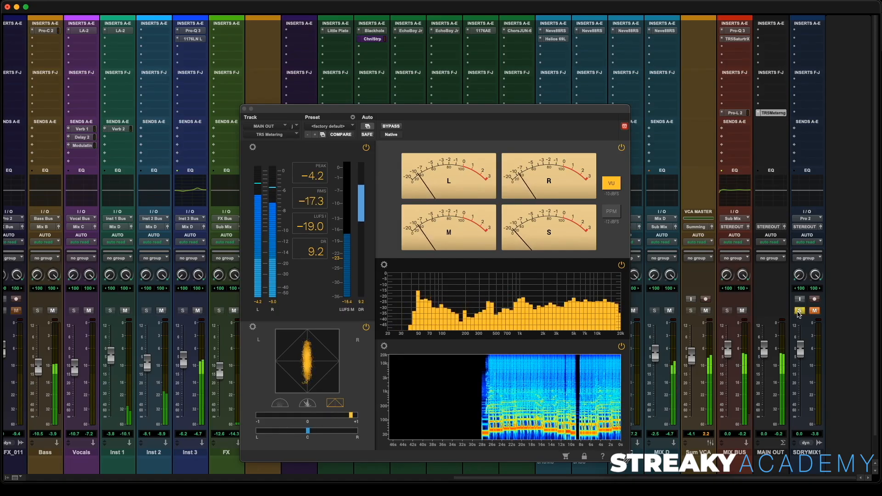
{"action": "left_click", "coordinate": [815, 311]}
{"action": "left_click", "coordinate": [802, 312]}
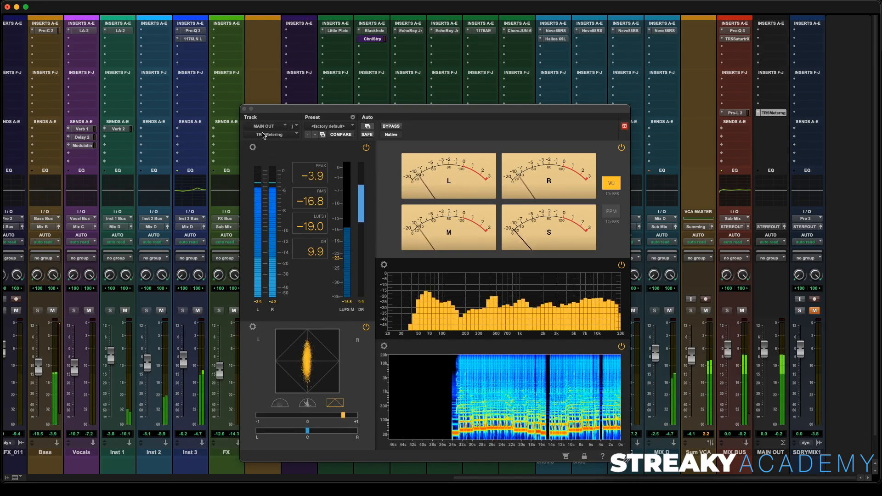
Reset the peak reading and check the dry reference's level against the mix for a longer stretch.
{"action": "left_click", "coordinate": [305, 176]}
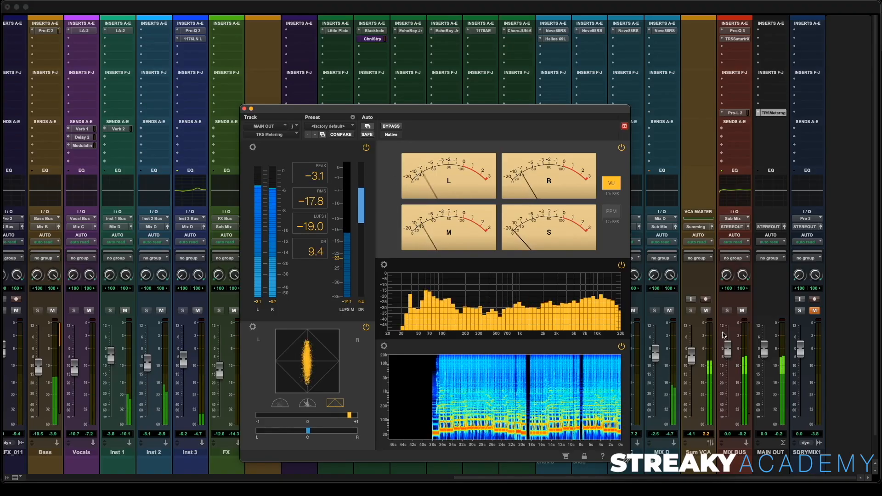
{"action": "left_click", "coordinate": [800, 311]}
{"action": "left_click", "coordinate": [814, 311]}
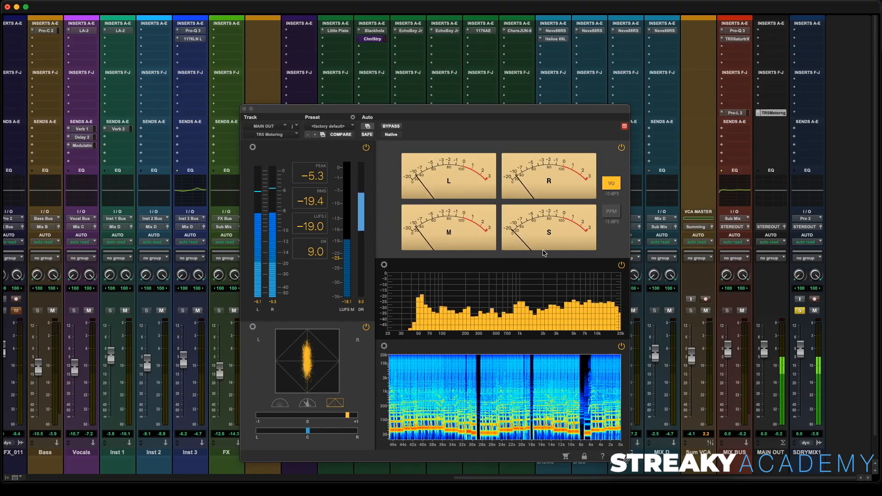
{"action": "left_click", "coordinate": [800, 311]}
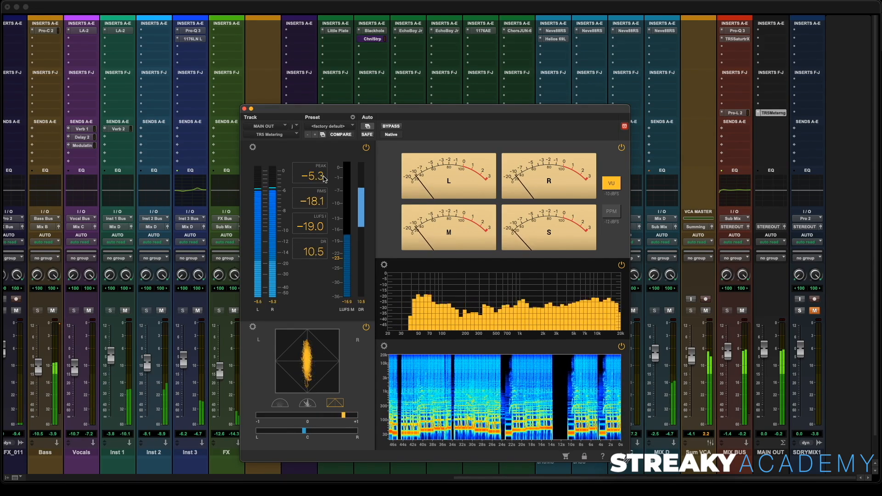
Switch once more between the dry reference and the mix, stop playback and close the metering plug-in.
{"action": "left_click", "coordinate": [800, 311]}
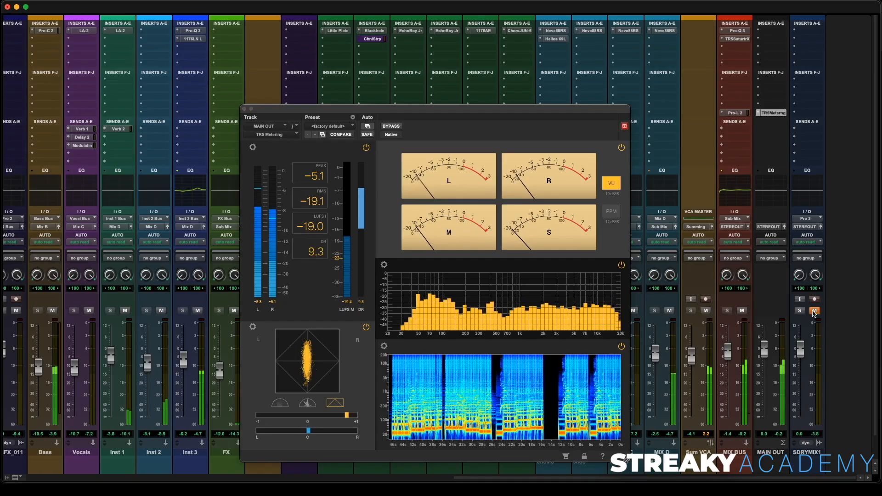
{"action": "left_click", "coordinate": [815, 311]}
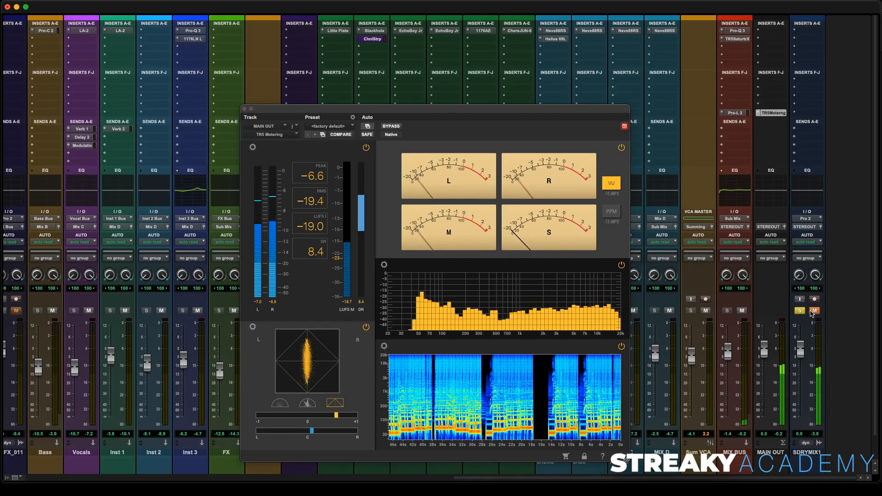
{"action": "left_click", "coordinate": [814, 311]}
{"action": "left_click", "coordinate": [800, 311]}
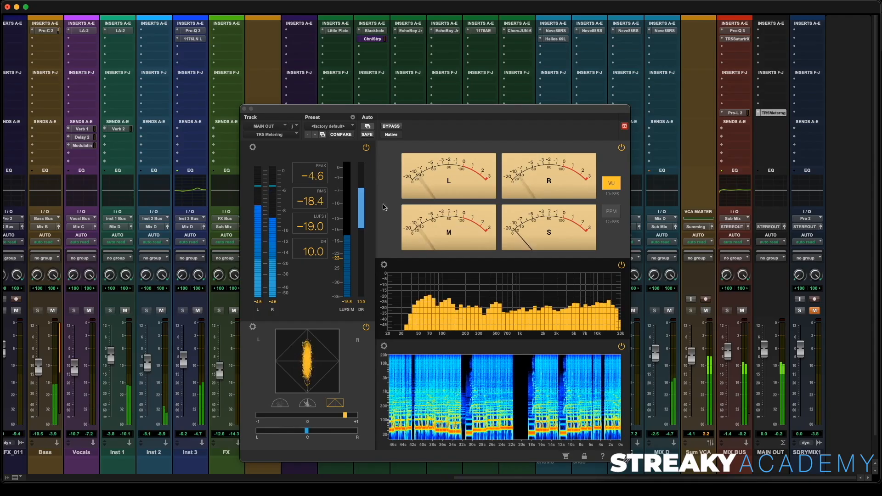
{"action": "key", "text": "space"}
{"action": "left_click", "coordinate": [244, 109]}
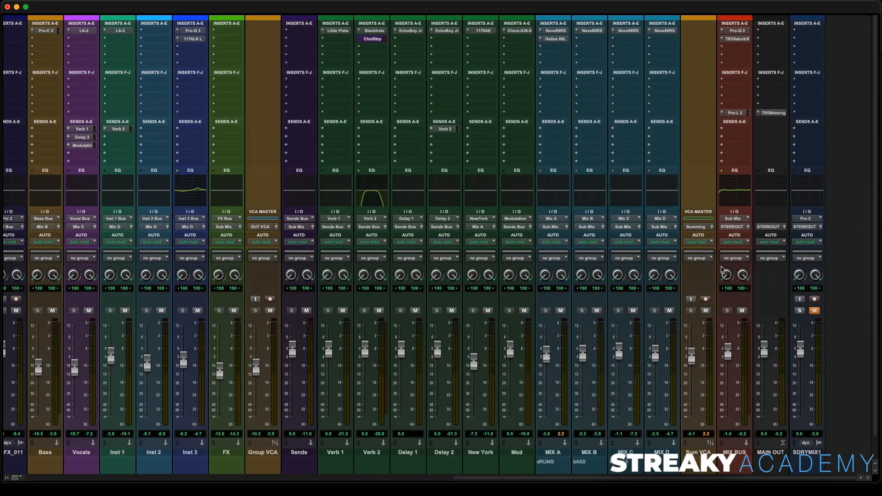
Switch to the Mix Notes document, read the client's instructions for the mix and close it.
{"action": "key", "text": "super+Tab"}
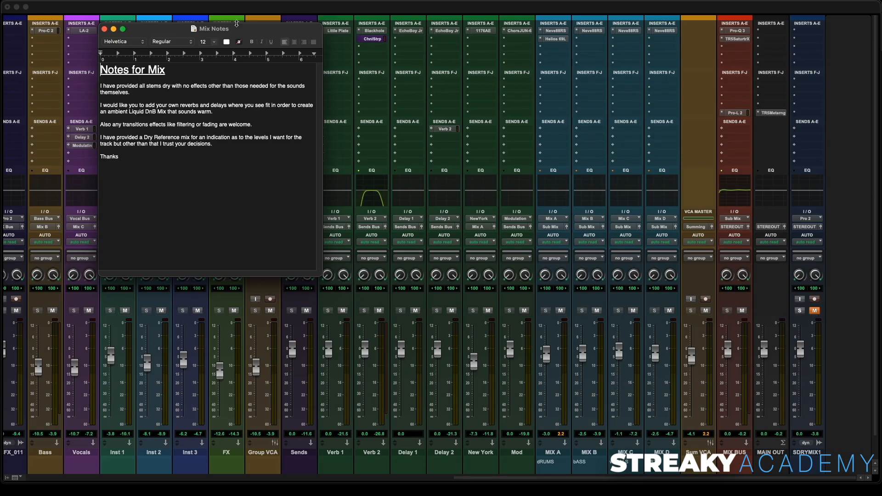
{"action": "left_click", "coordinate": [104, 29]}
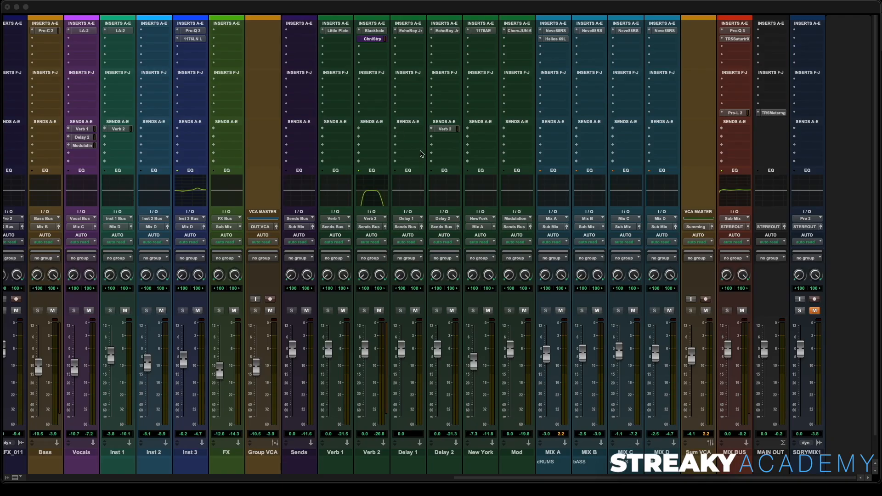
Review the whole mixer from the kick track to the mix buses, examining the inserts, sends and levels.
{"action": "scroll", "coordinate": [430, 103], "scroll_direction": "left", "scroll_amount": 10}
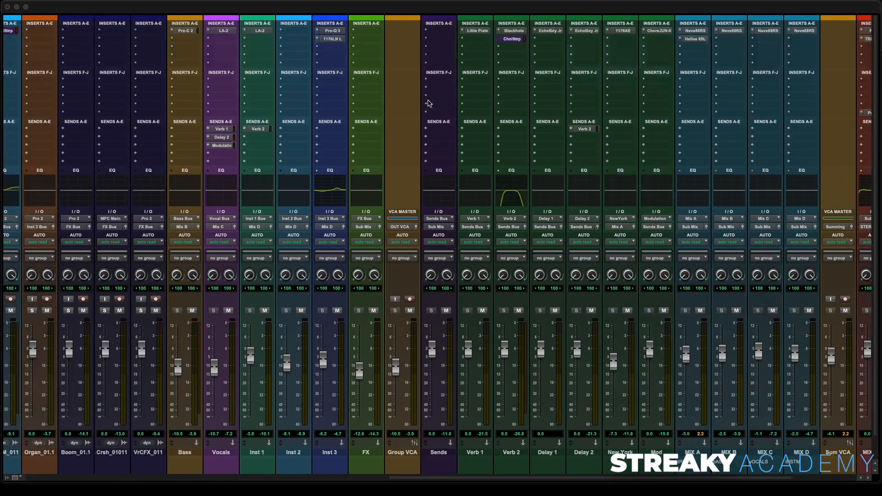
{"action": "scroll", "coordinate": [429, 103], "scroll_direction": "left", "scroll_amount": 12}
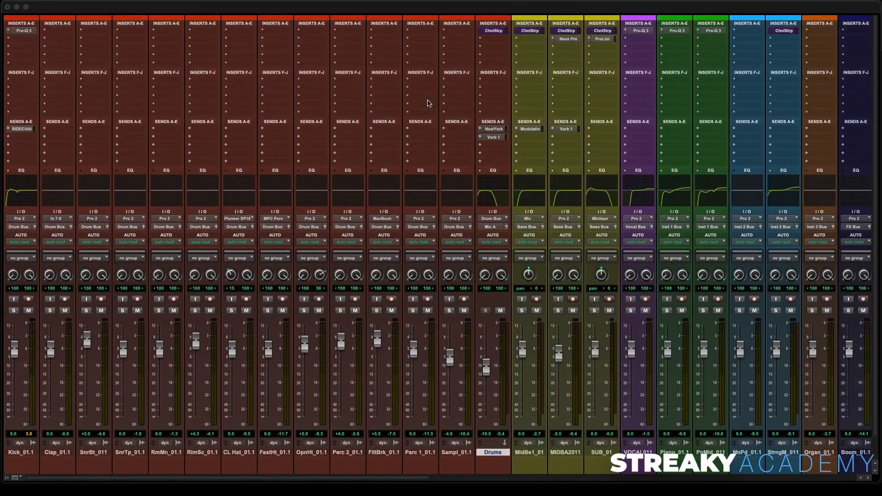
{"action": "scroll", "coordinate": [428, 103], "scroll_direction": "right", "scroll_amount": 20}
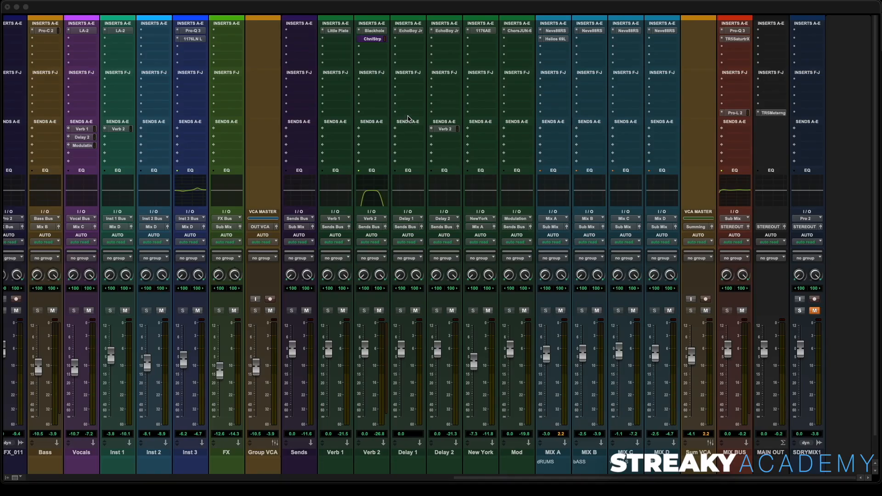
{"action": "scroll", "coordinate": [408, 121], "scroll_direction": "left", "scroll_amount": 15}
{"action": "scroll", "coordinate": [408, 118], "scroll_direction": "left", "scroll_amount": 10}
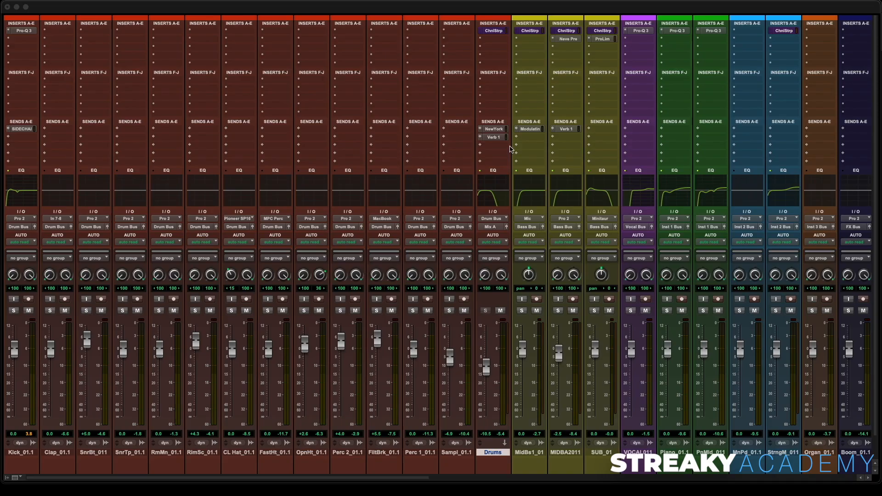
{"action": "scroll", "coordinate": [510, 147], "scroll_direction": "right", "scroll_amount": 8}
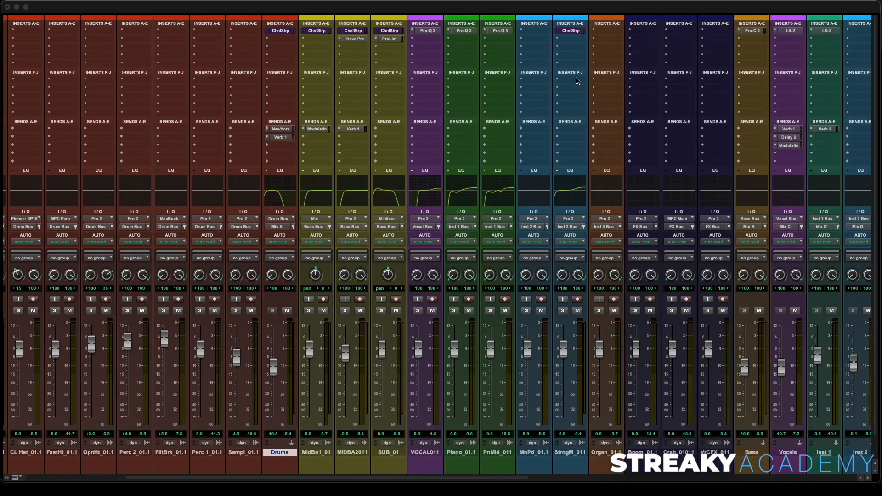
{"action": "scroll", "coordinate": [531, 78], "scroll_direction": "right", "scroll_amount": 12}
{"action": "scroll", "coordinate": [551, 79], "scroll_direction": "right", "scroll_amount": 10}
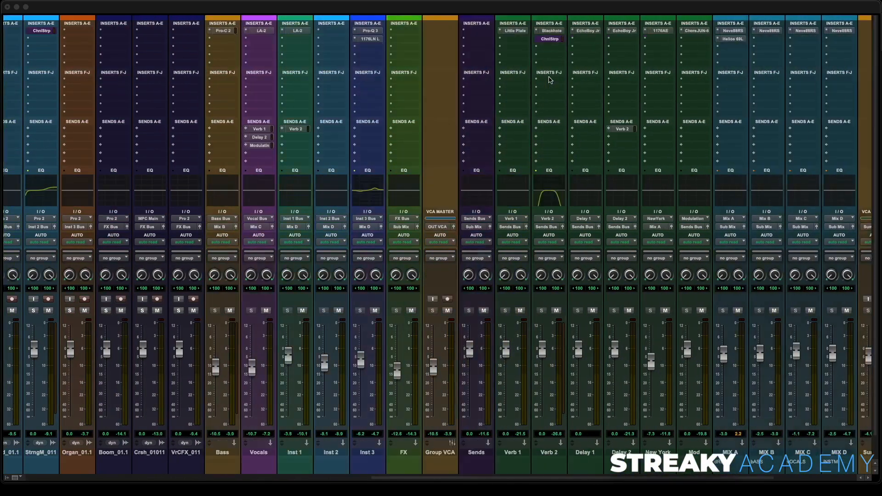